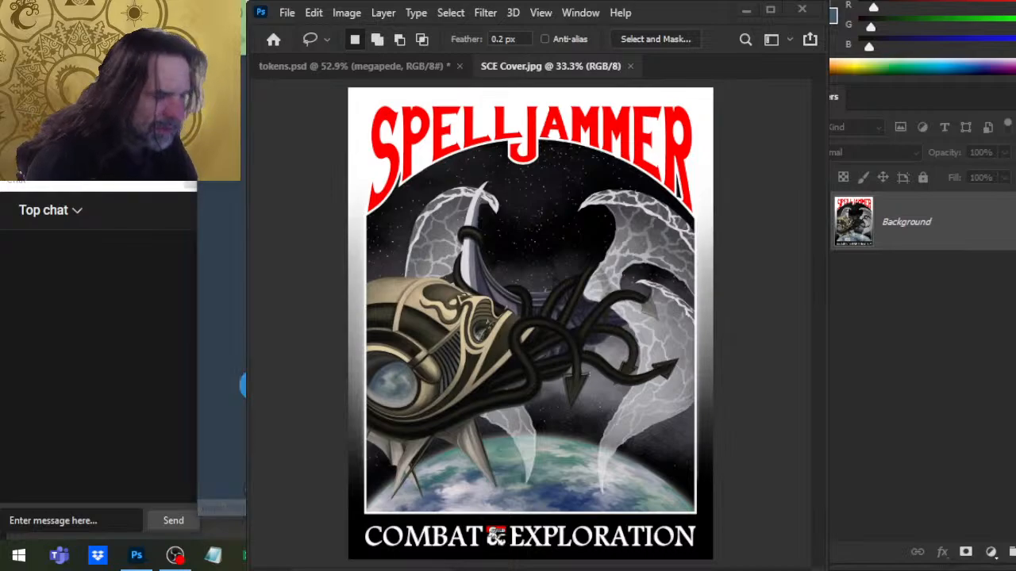
{"action": "left_click", "coordinate": [175, 555]}
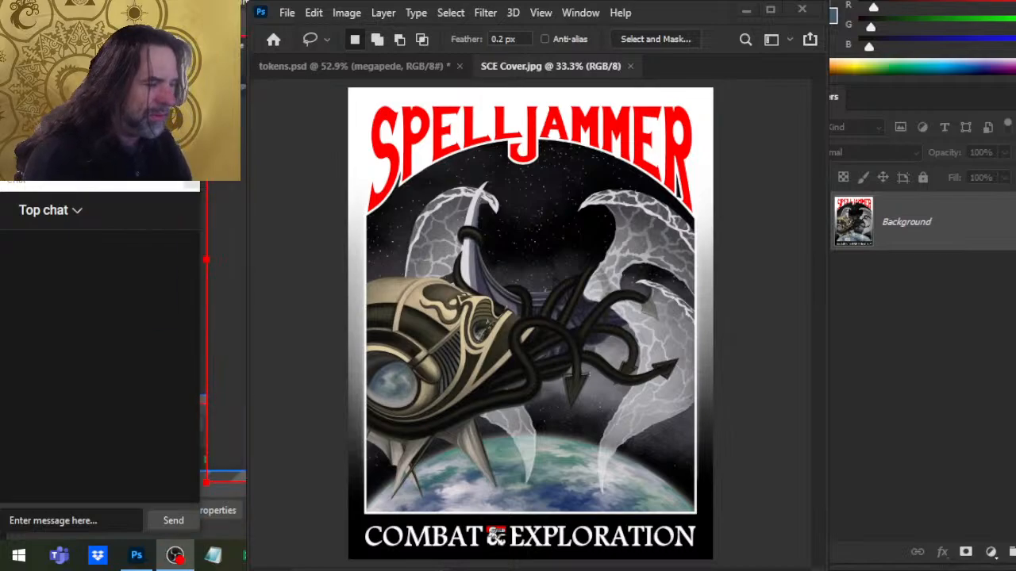
{"action": "left_click", "coordinate": [174, 555]}
{"action": "key", "text": "alt+Tab"}
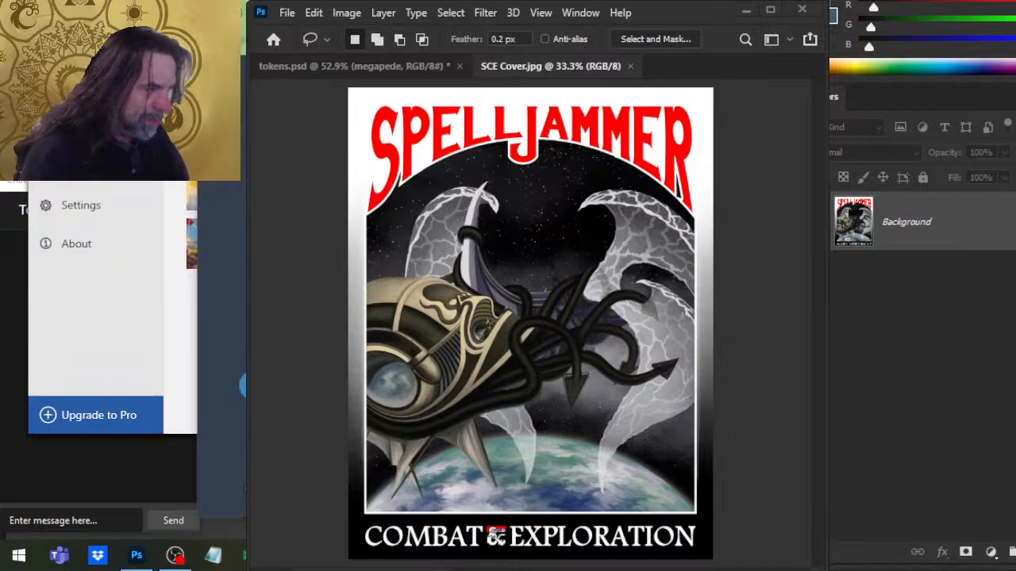
{"action": "key", "text": "alt+Tab"}
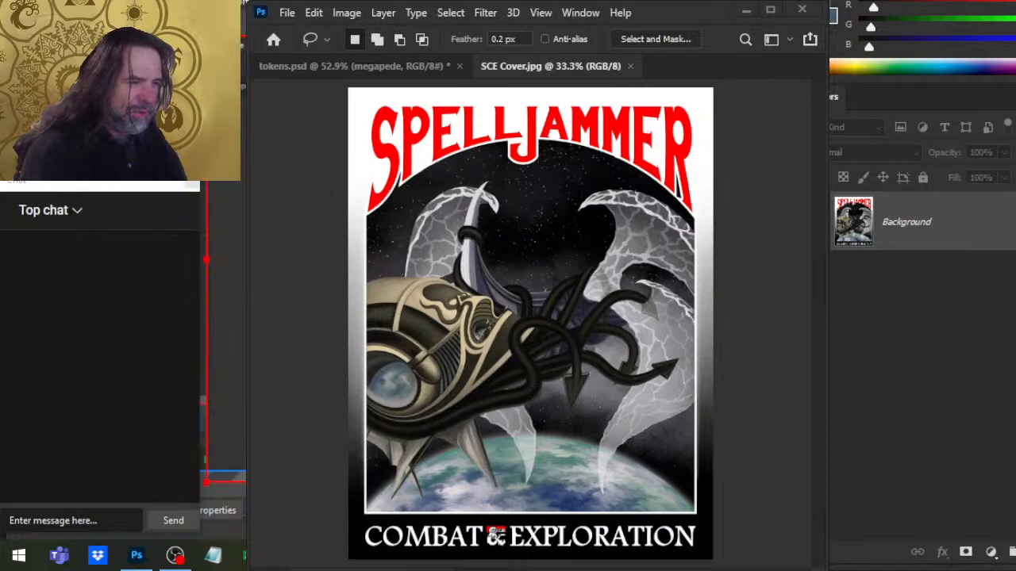
{"action": "key", "text": "alt+Tab"}
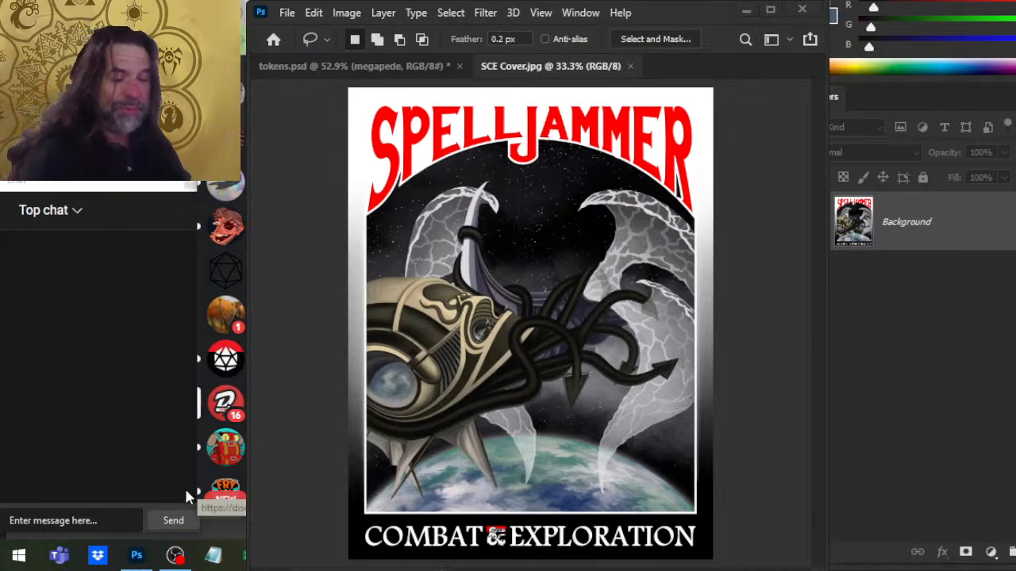
{"action": "scroll", "coordinate": [231, 302], "scroll_direction": "down", "scroll_amount": 3}
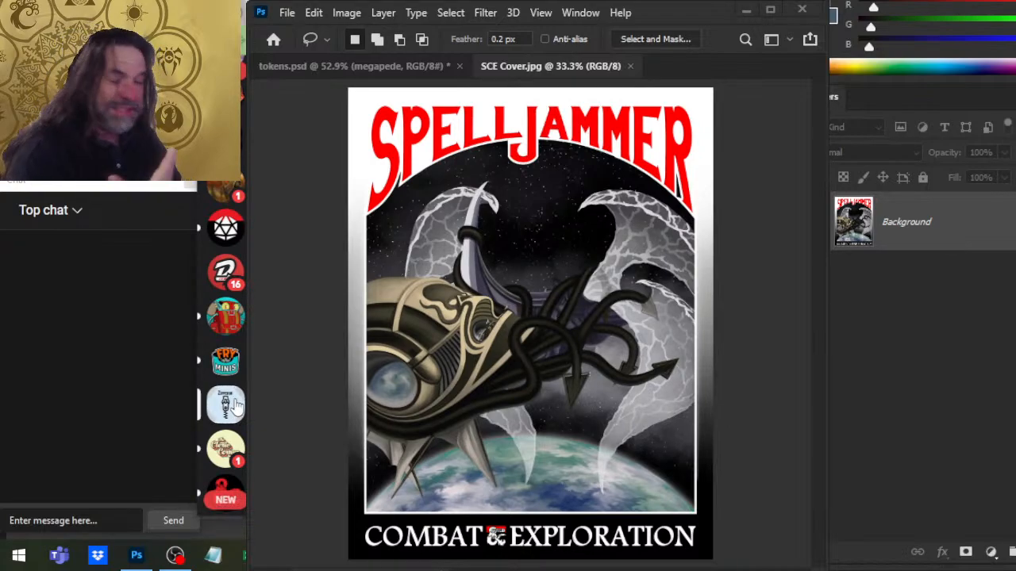
{"action": "scroll", "coordinate": [229, 246], "scroll_direction": "down", "scroll_amount": 3}
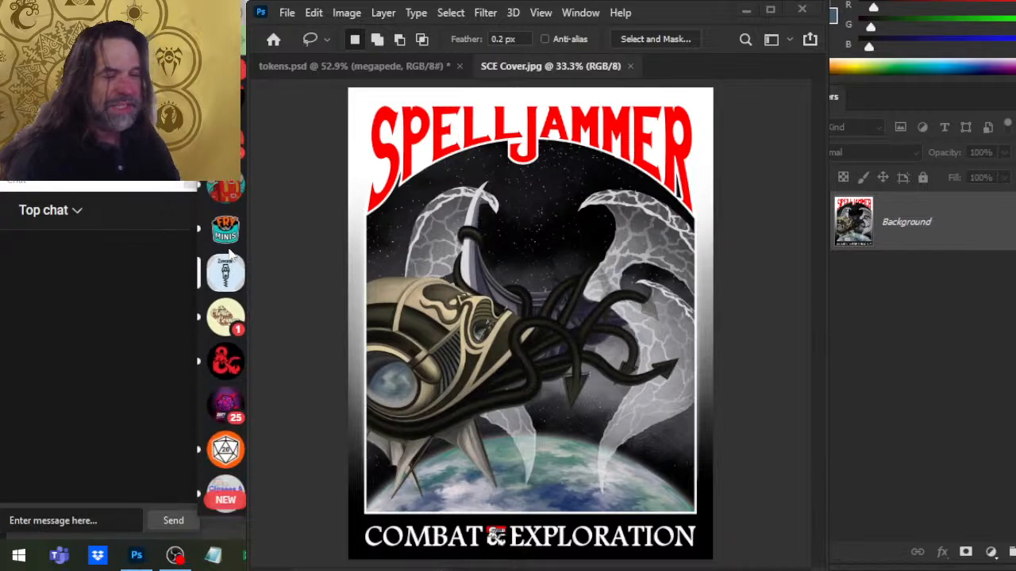
{"action": "left_click", "coordinate": [224, 320]}
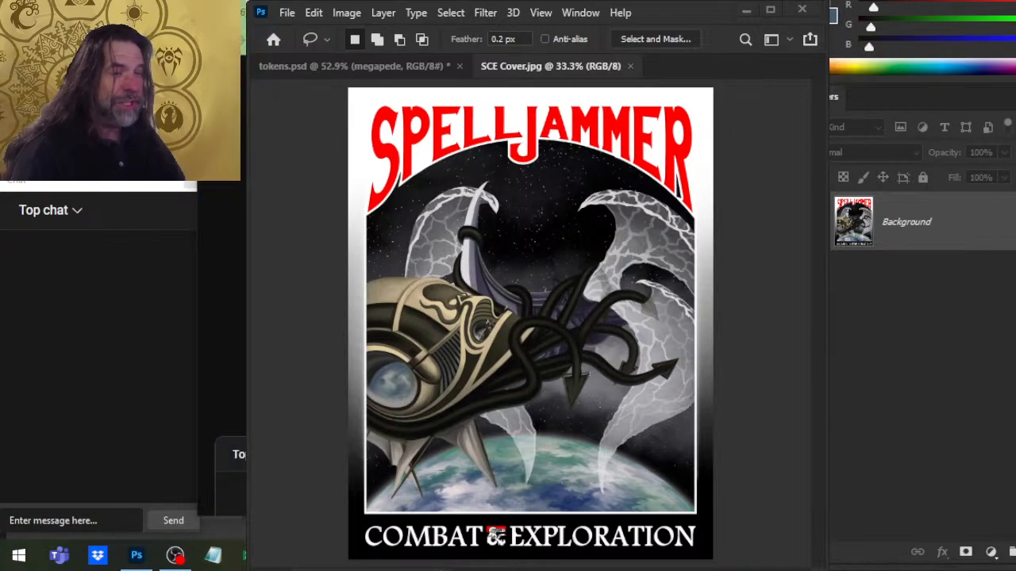
{"action": "key", "text": "alt+Tab"}
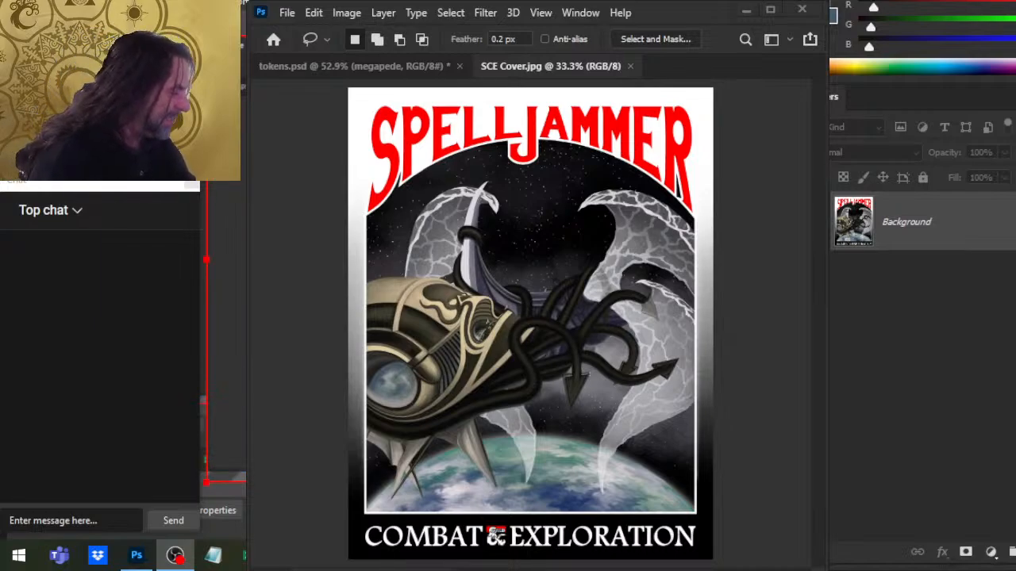
{"action": "key", "text": "alt+Tab"}
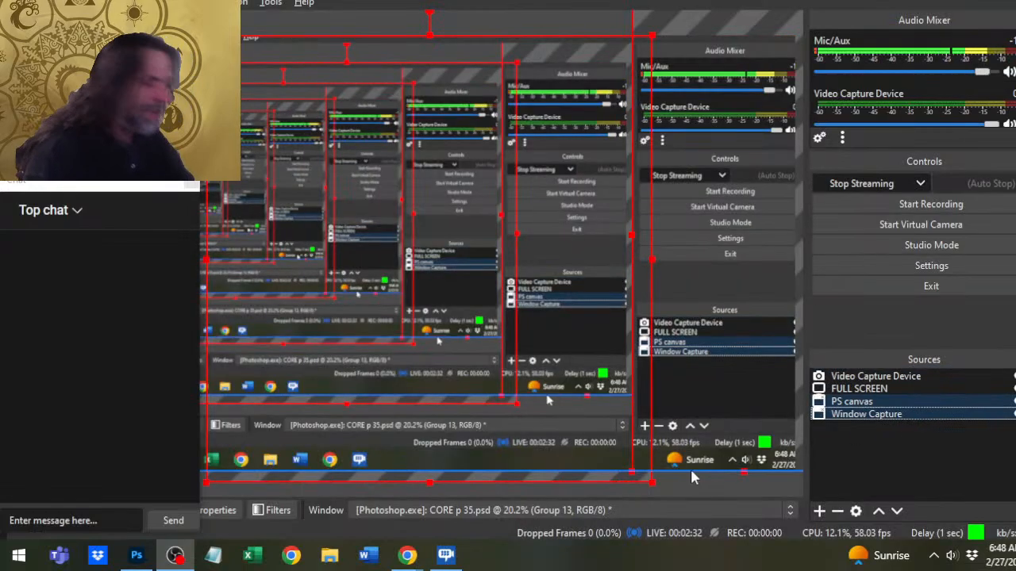
- Return to Photoshop, close the SCE Cover.jpg document and expand the Lunar Dragons group in the tokens file
{"action": "key", "text": "alt+Tab"}
{"action": "key", "text": "alt+Tab"}
{"action": "key", "text": "alt+Tab"}
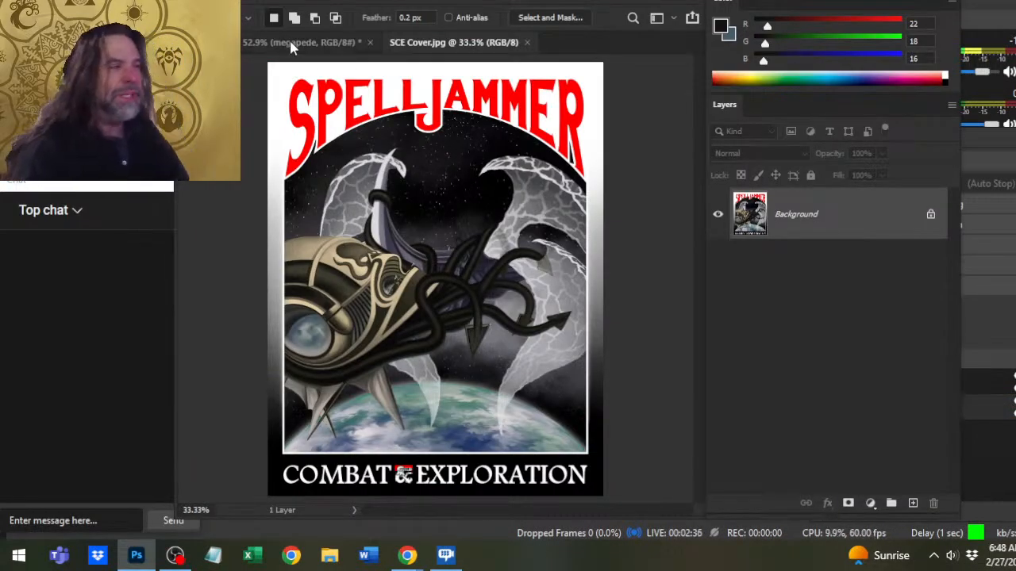
{"action": "left_click", "coordinate": [530, 43]}
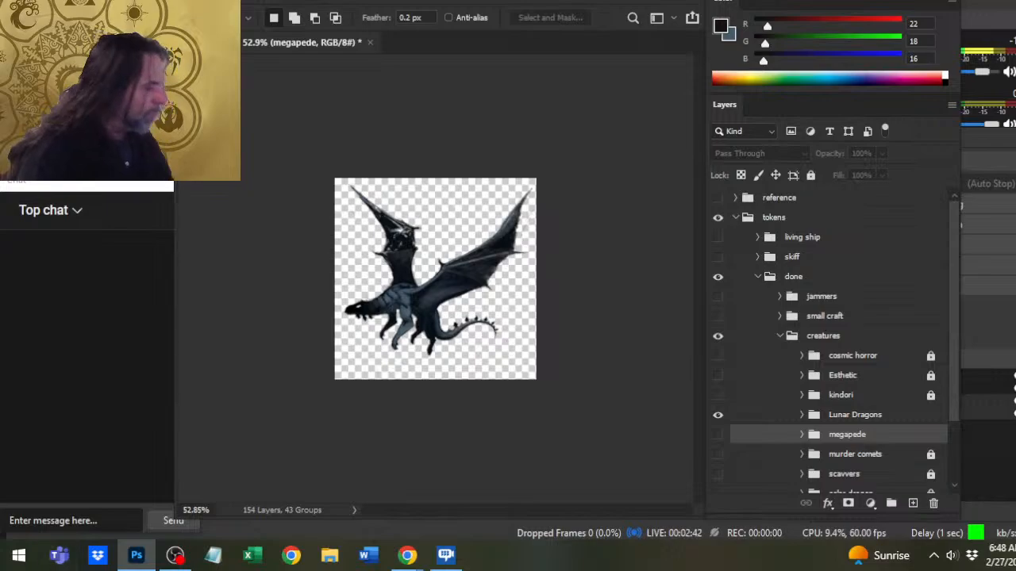
{"action": "left_click", "coordinate": [795, 419]}
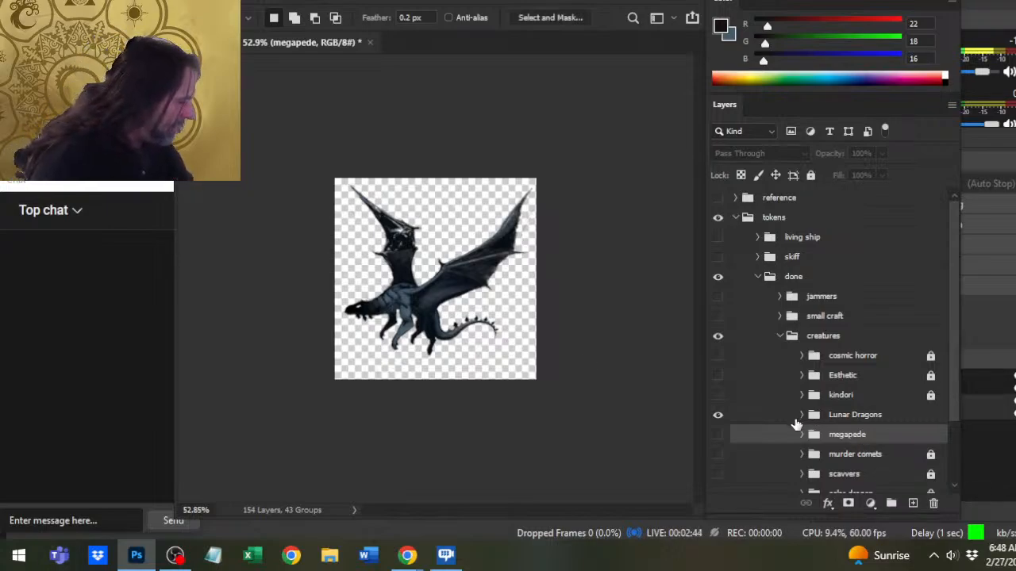
{"action": "left_click", "coordinate": [802, 415]}
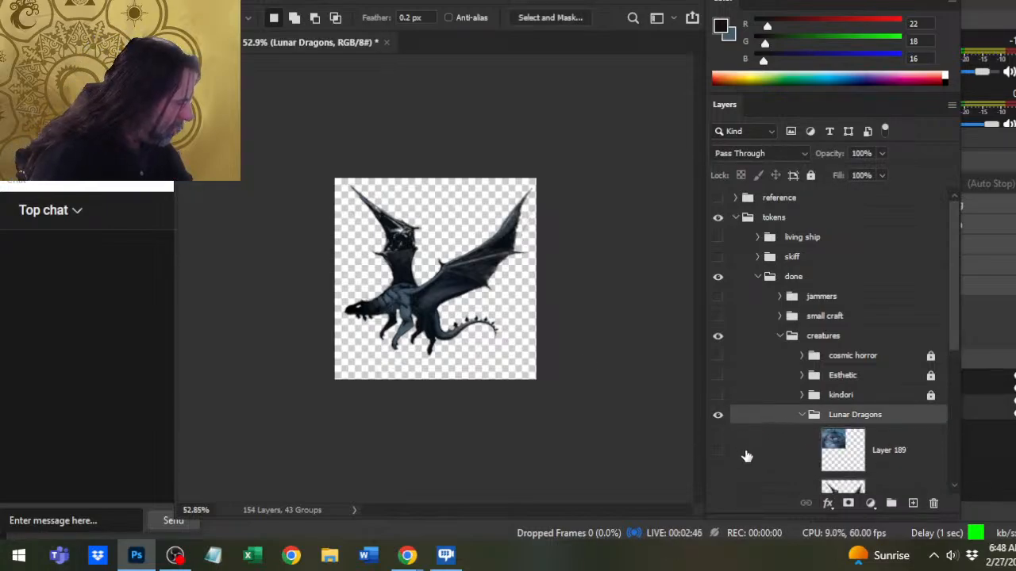
- Show the reference painting on Layer 189, examine it up close against the dragon, and hide it again
{"action": "left_click", "coordinate": [718, 451]}
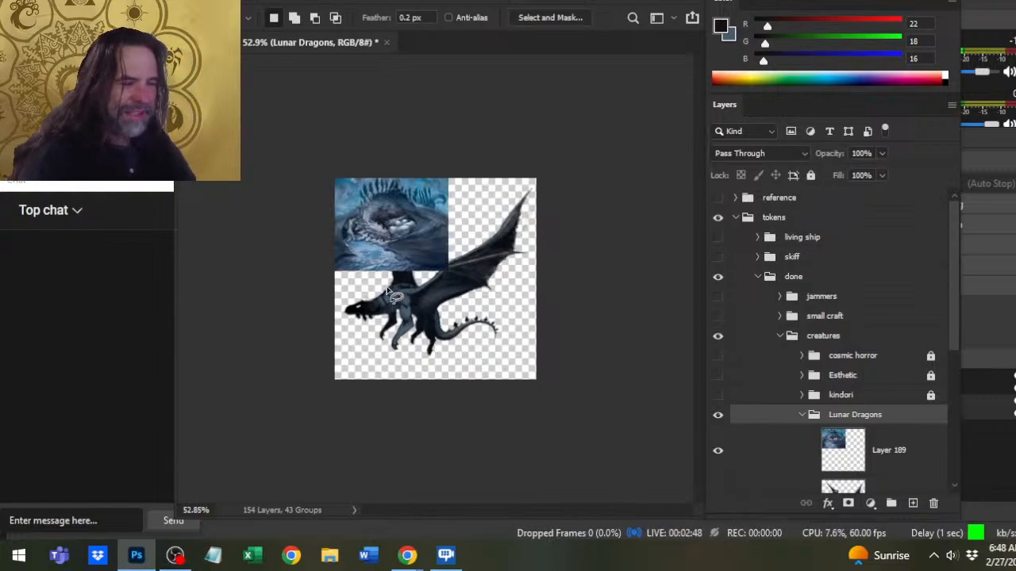
{"action": "key", "text": "z"}
{"action": "left_click", "coordinate": [415, 236]}
{"action": "left_click_drag", "start_coordinate": [414, 236], "coordinate": [415, 283]}
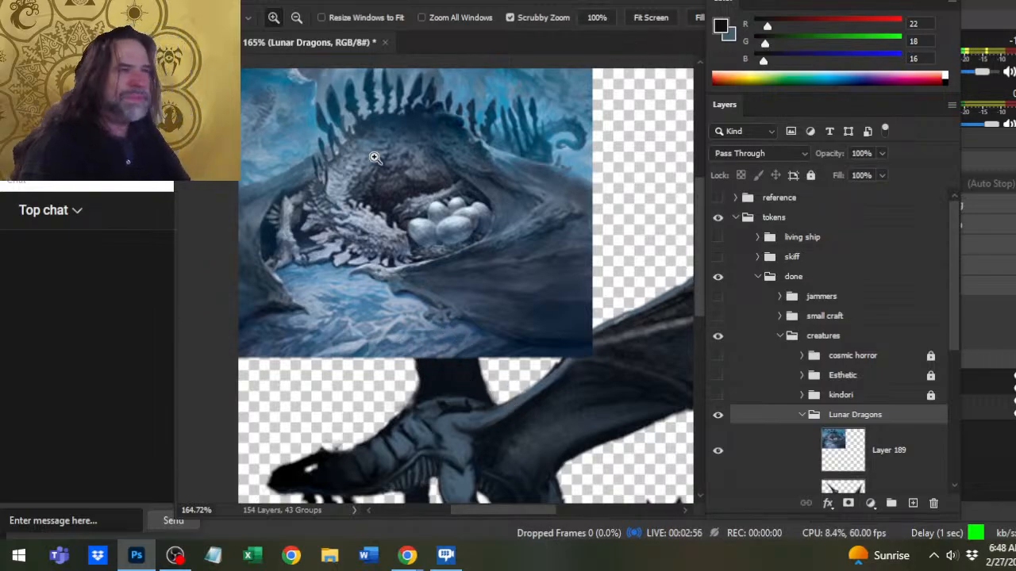
{"action": "left_click", "coordinate": [718, 451]}
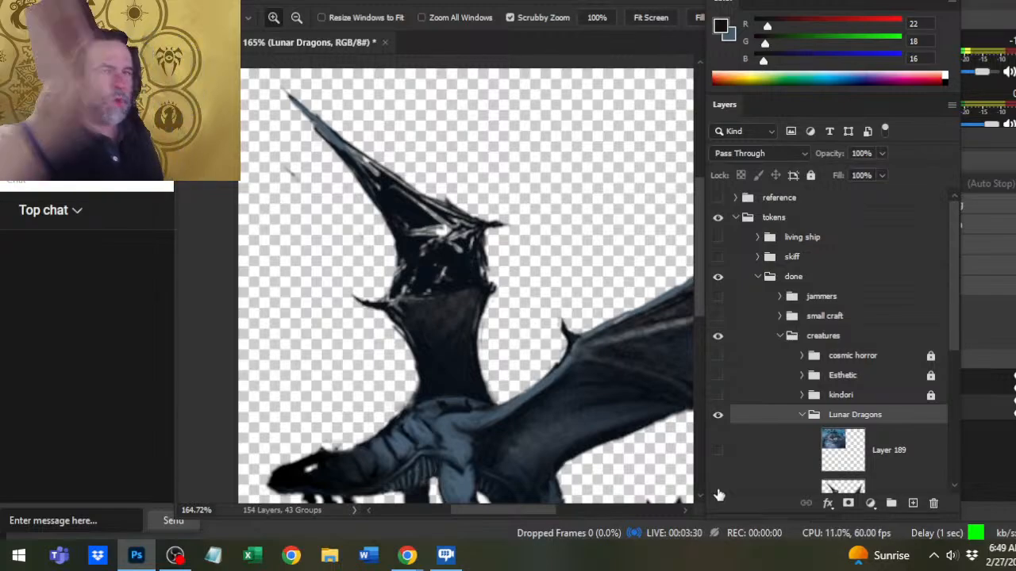
{"action": "key", "text": "alt+Tab"}
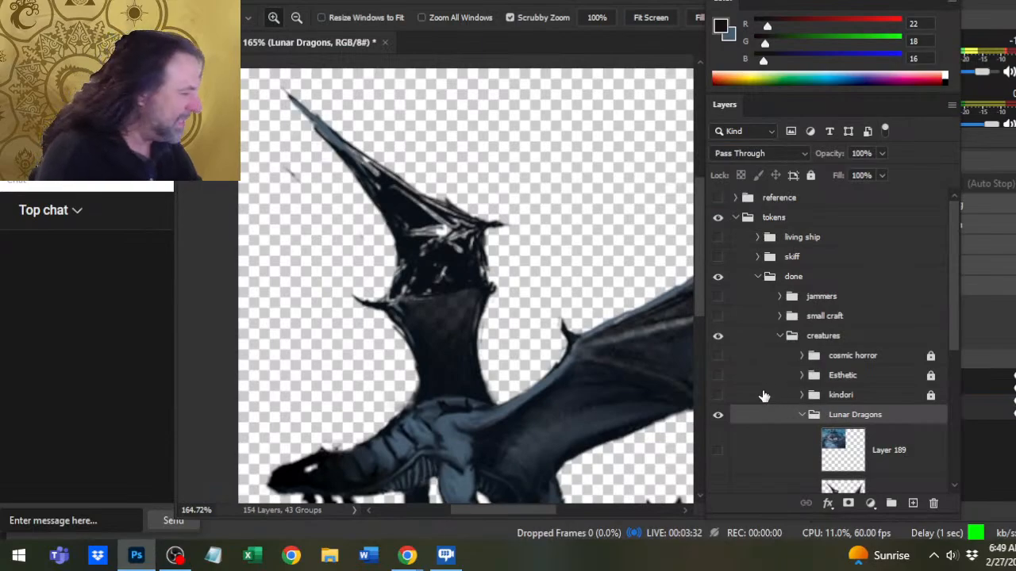
{"action": "left_click", "coordinate": [718, 449]}
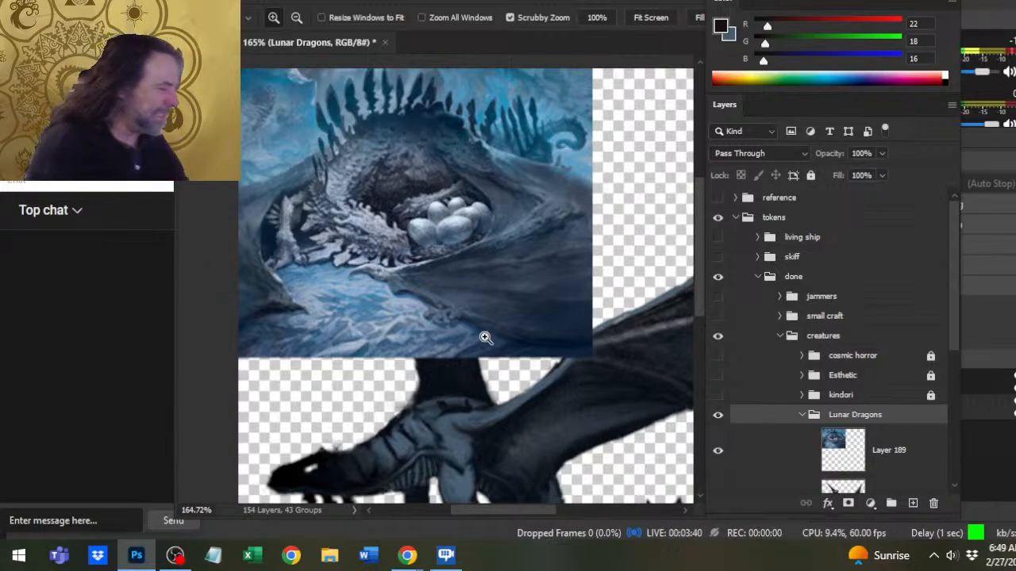
{"action": "left_click", "coordinate": [717, 450]}
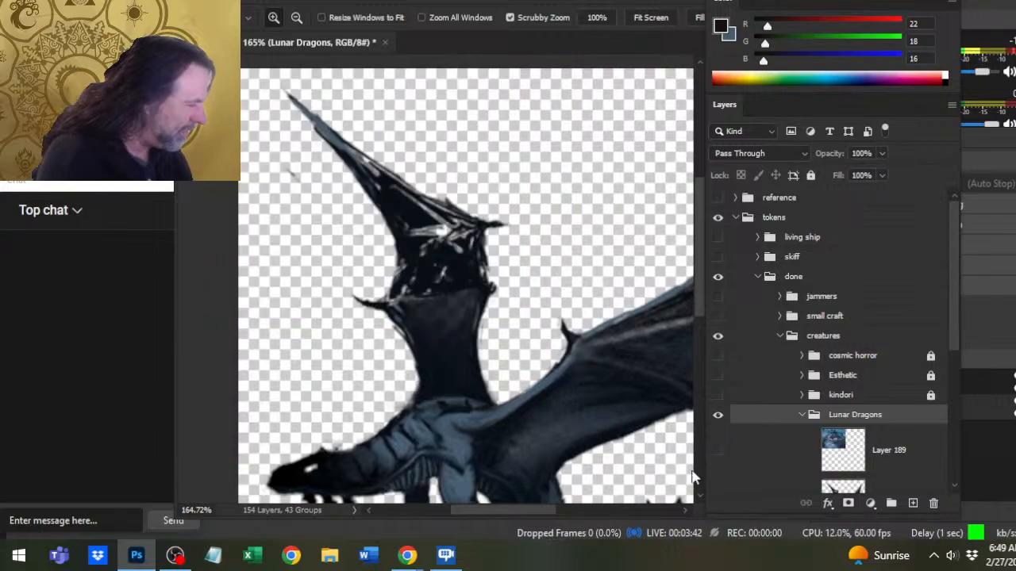
- Lasso the dragon's dark far front leg, cut it from Layer 230 and paste it in place on a new layer beneath, above Group 8
{"action": "left_click_drag", "start_coordinate": [554, 466], "coordinate": [401, 261]}
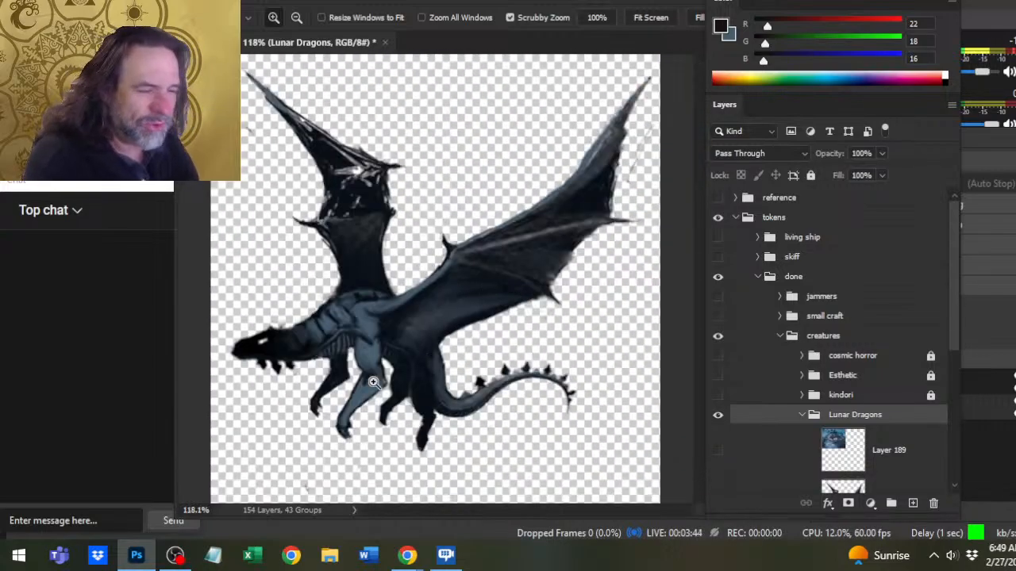
{"action": "mouse_move", "coordinate": [373, 382]}
{"action": "left_mouse_down"}
{"action": "mouse_move", "coordinate": [501, 338]}
{"action": "mouse_move", "coordinate": [458, 294]}
{"action": "mouse_move", "coordinate": [424, 308]}
{"action": "mouse_move", "coordinate": [382, 396]}
{"action": "left_mouse_up"}
{"action": "key", "text": "l"}
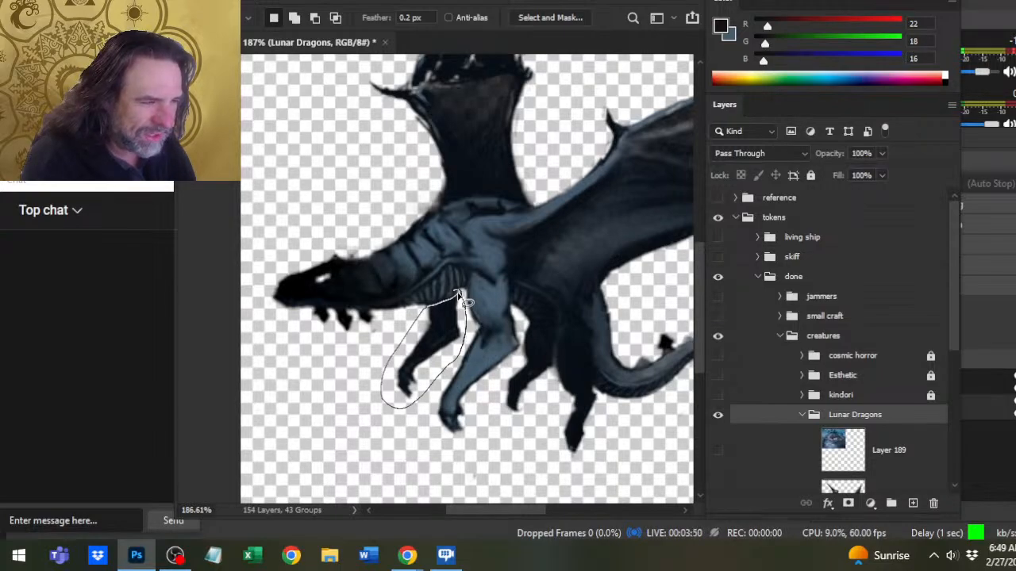
{"action": "left_click_drag", "start_coordinate": [460, 298], "coordinate": [442, 291]}
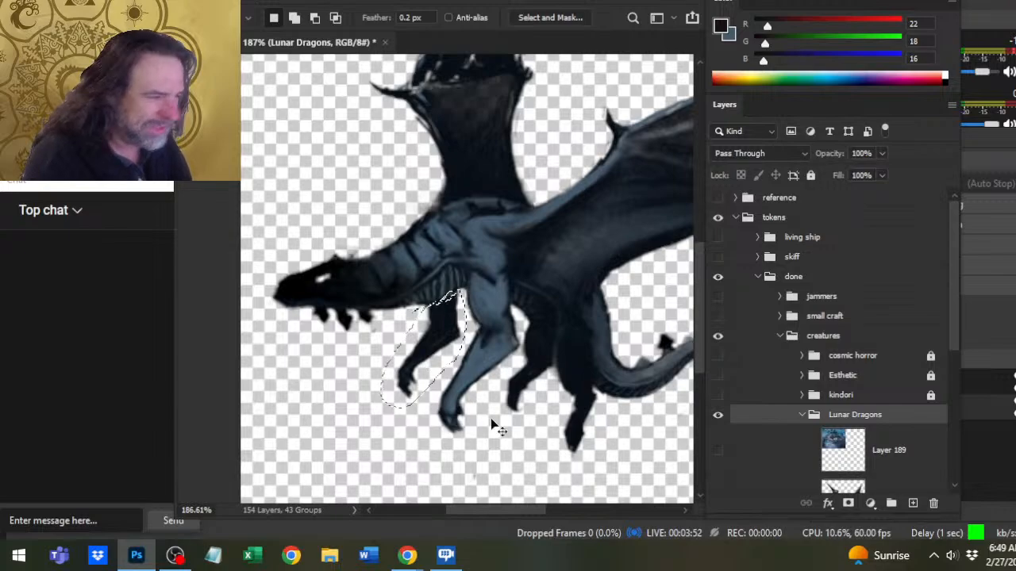
{"action": "left_click_drag", "start_coordinate": [952, 281], "coordinate": [947, 351]}
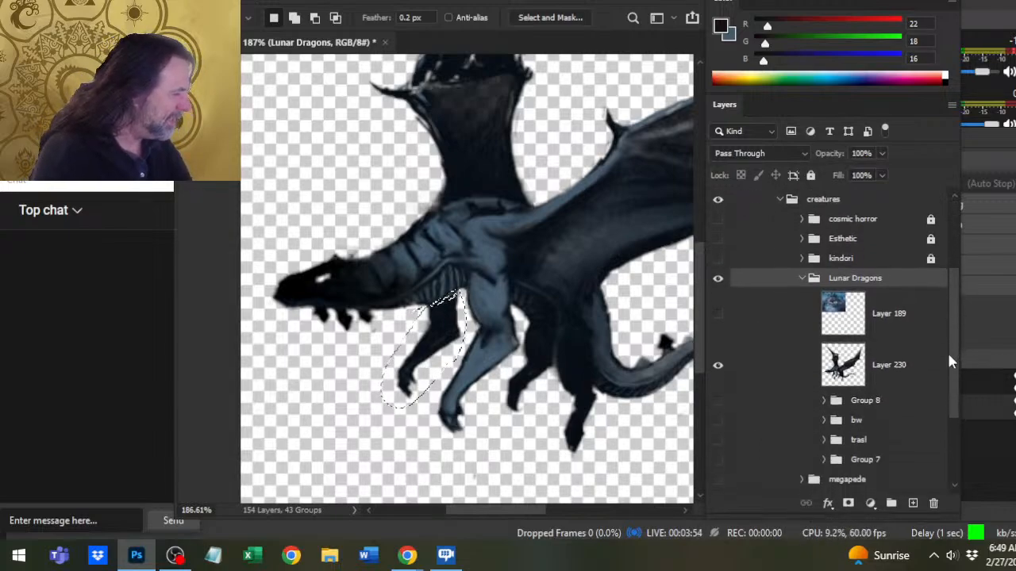
{"action": "left_click", "coordinate": [909, 373]}
{"action": "key", "text": "ctrl+x"}
{"action": "left_click", "coordinate": [895, 406]}
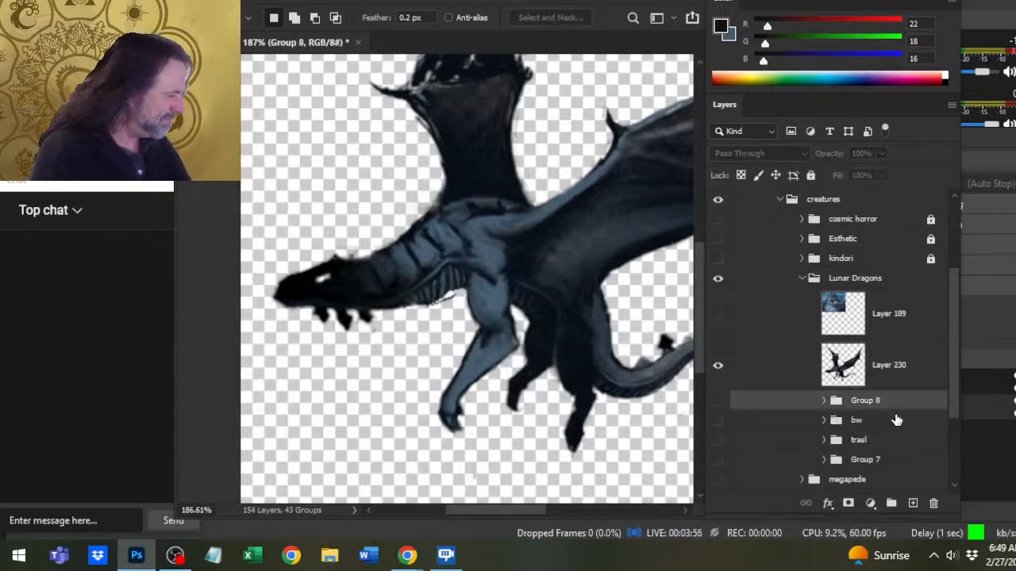
{"action": "key", "text": "ctrl+shift+v"}
{"action": "right_click", "coordinate": [519, 338]}
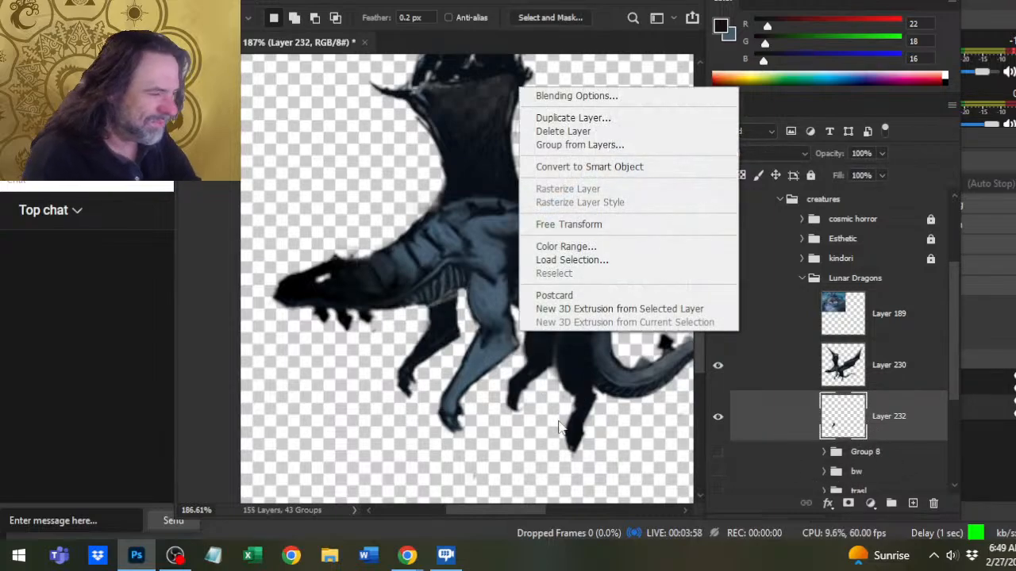
{"action": "left_click", "coordinate": [481, 352]}
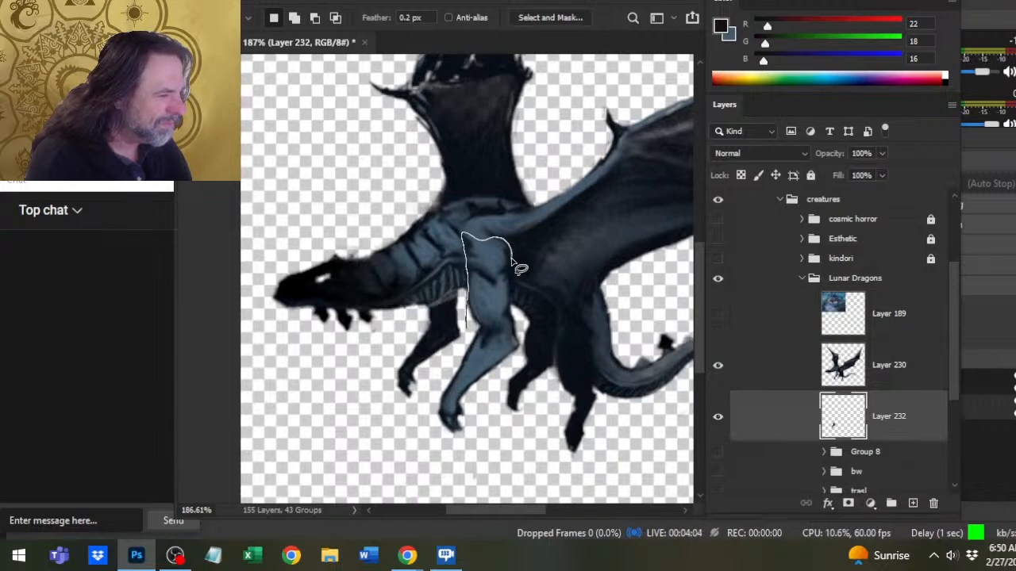
- Lasso the dragon's lighter near front leg up to the shoulder, cut it from Layer 230 and paste it on a new layer above
{"action": "left_click_drag", "start_coordinate": [482, 405], "coordinate": [498, 381]}
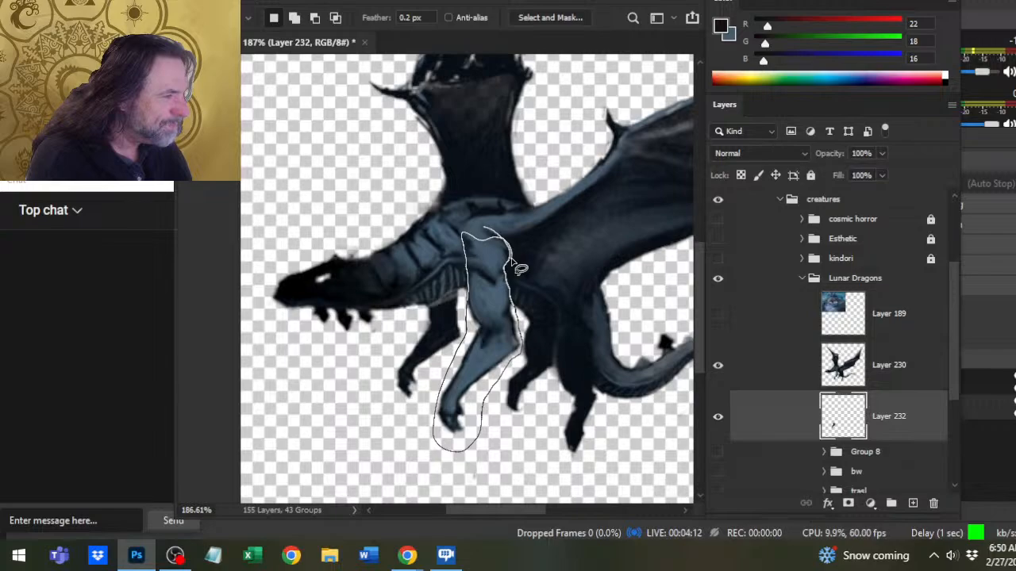
{"action": "left_click_drag", "start_coordinate": [520, 270], "coordinate": [516, 268]}
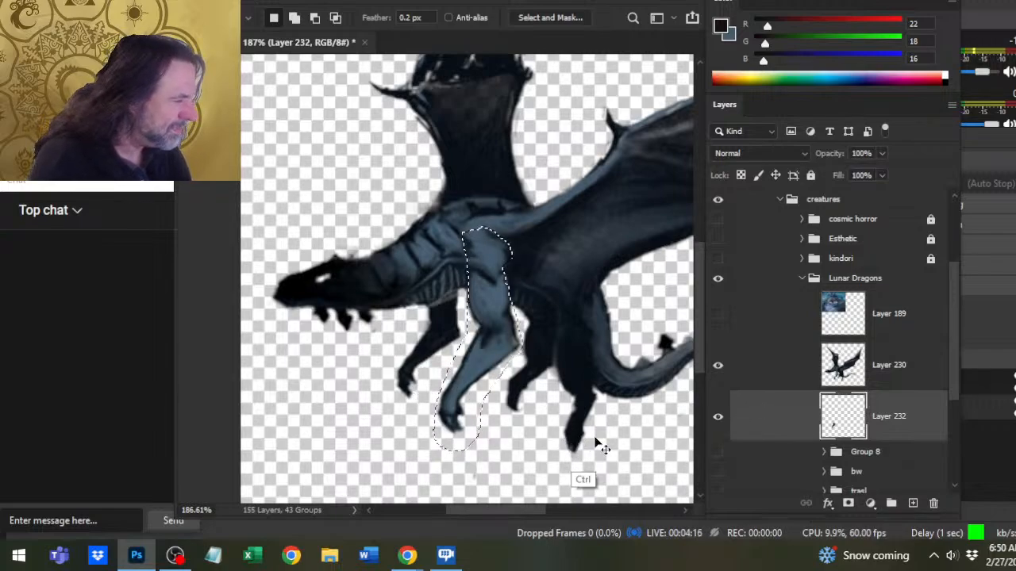
{"action": "left_click", "coordinate": [776, 385]}
{"action": "key", "text": "ctrl+x"}
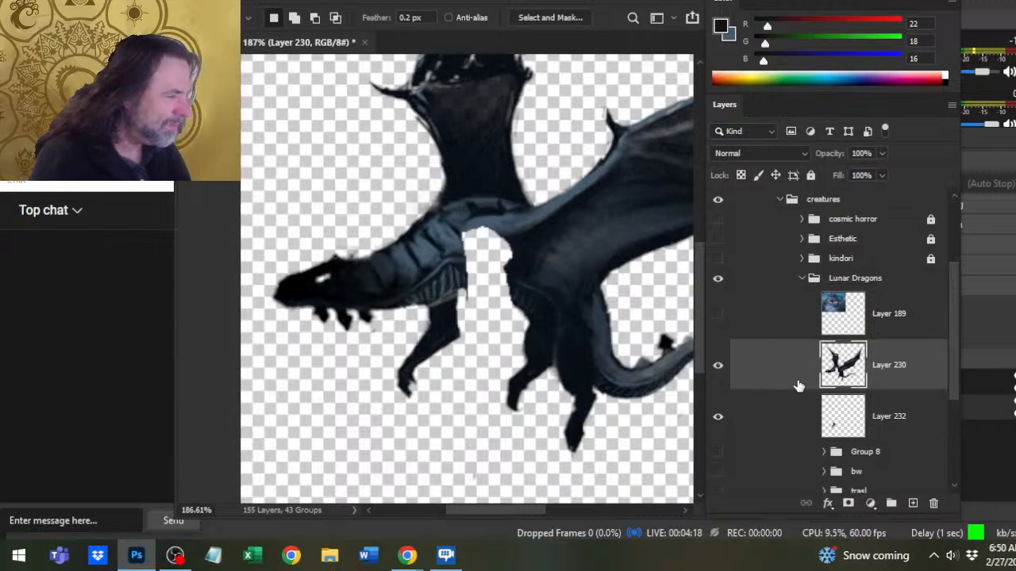
{"action": "key", "text": "ctrl+v"}
- Hide the two separated front-leg layers and make the dragon's body on Layer 230 the active layer
{"action": "left_click", "coordinate": [718, 416]}
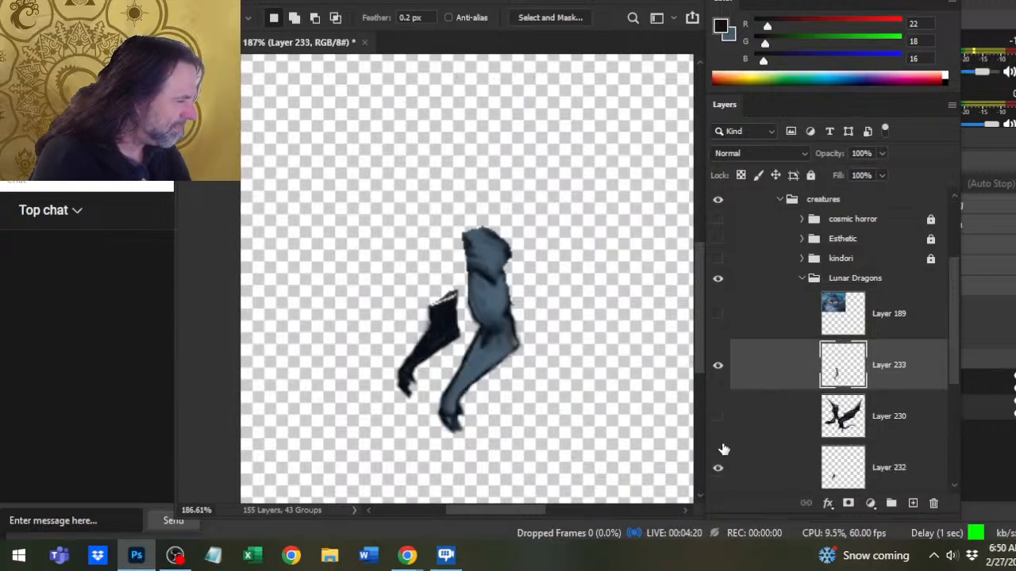
{"action": "left_click", "coordinate": [719, 418], "text": "alt"}
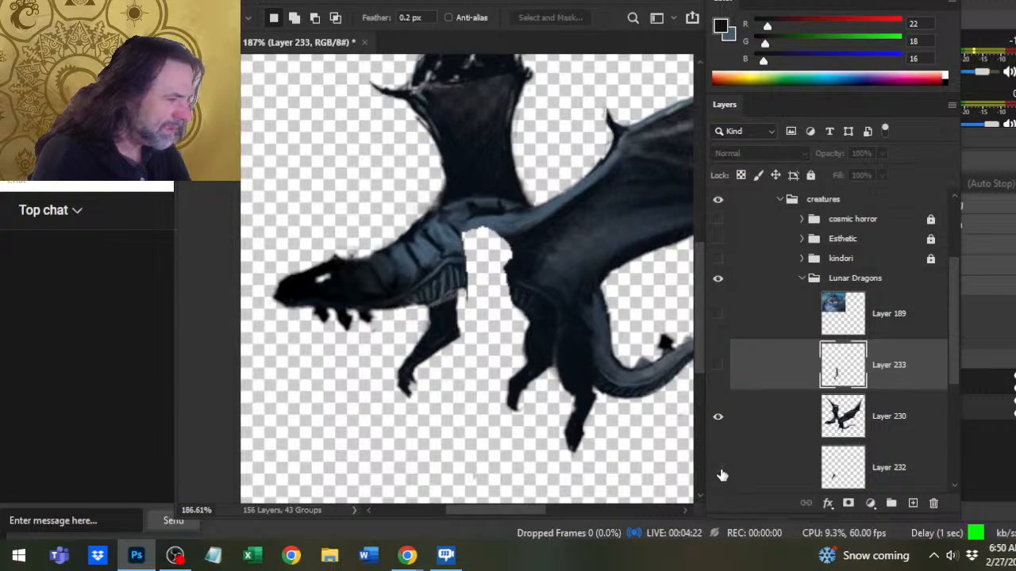
{"action": "left_click", "coordinate": [776, 438]}
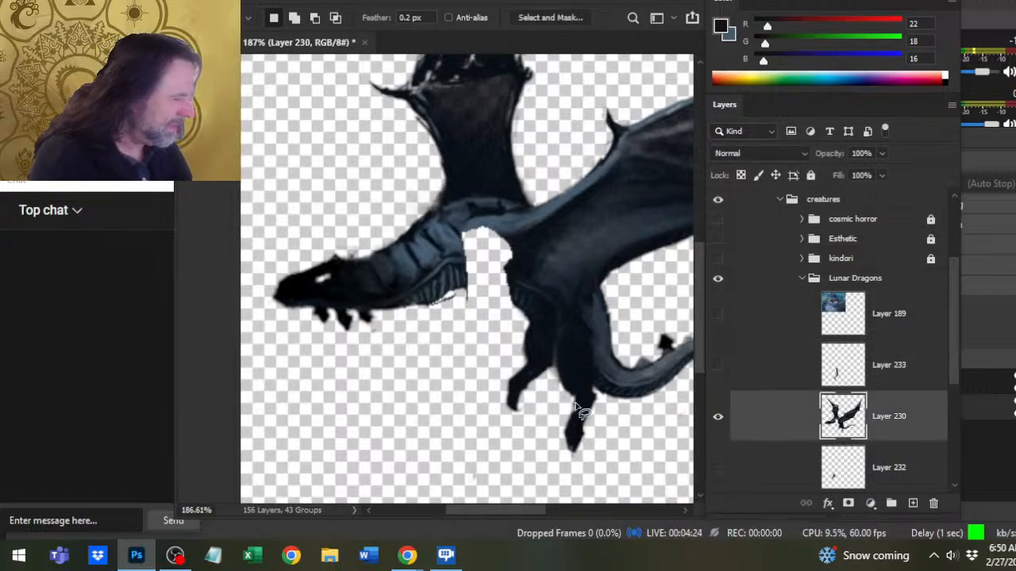
- Clean up the neck's lower edge on Layer 230 by painting and smudging, then sample dark RGB 15, 22, 26 for its outline
{"action": "key", "text": "b"}
{"action": "left_click", "coordinate": [453, 315]}
{"action": "key", "text": "r"}
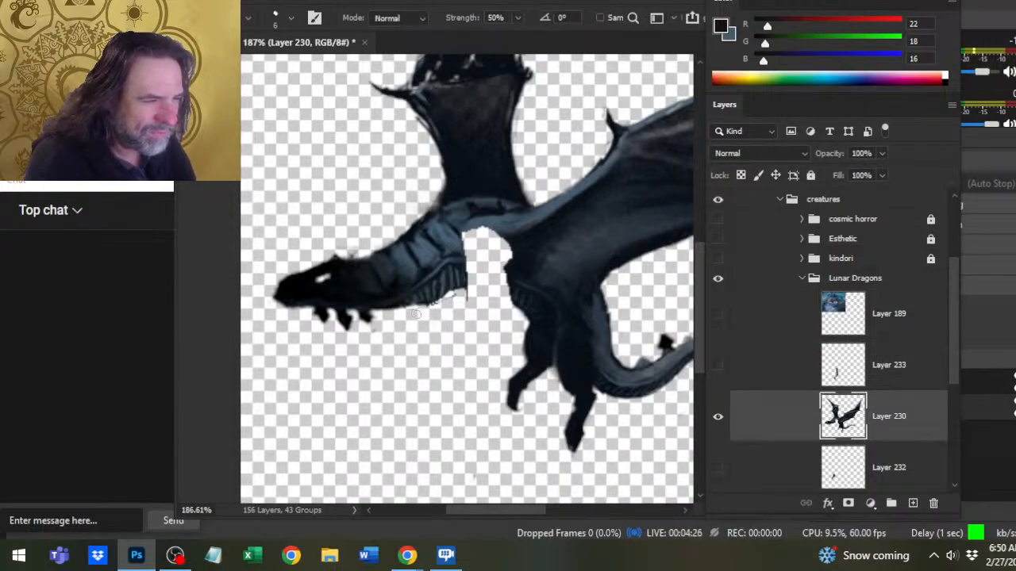
{"action": "key", "text": "b"}
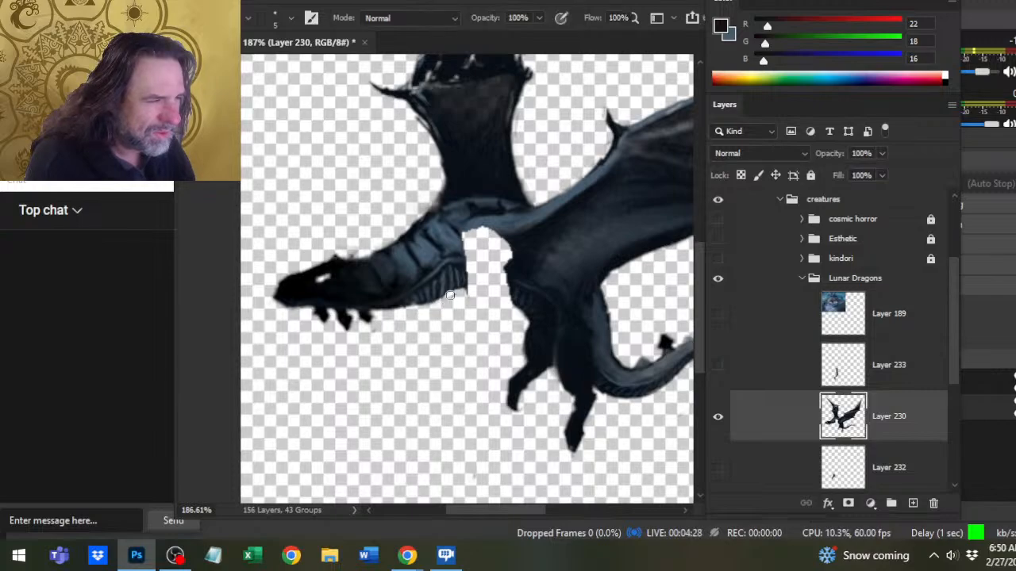
{"action": "left_click", "coordinate": [398, 294], "text": "alt"}
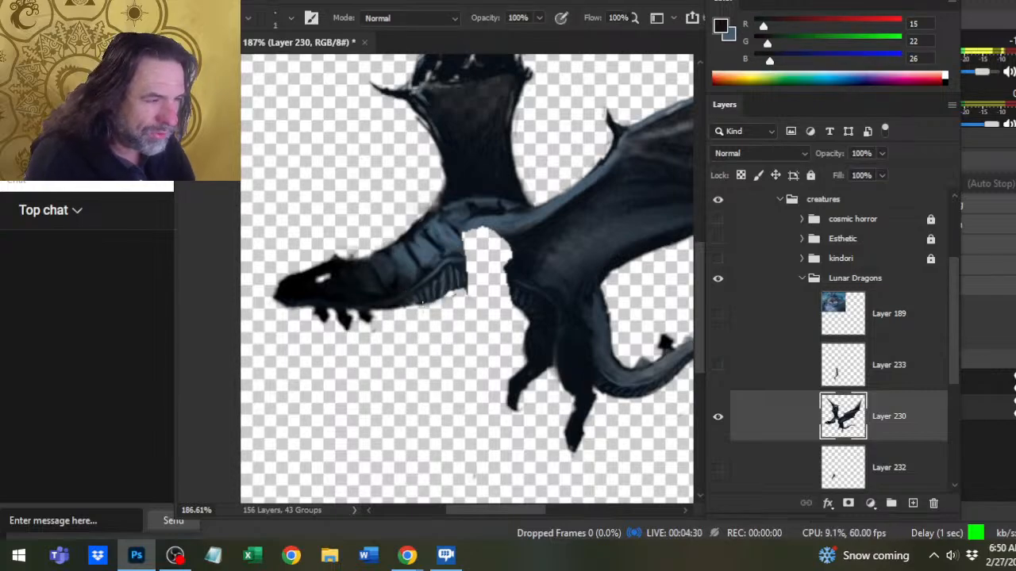
- Select the transparent area around the dragon with the Magic Wand, delete its leftover pixels, and erase the ragged edge under the neck
{"action": "key", "text": "e"}
{"action": "key", "text": "w"}
{"action": "left_click", "coordinate": [423, 335]}
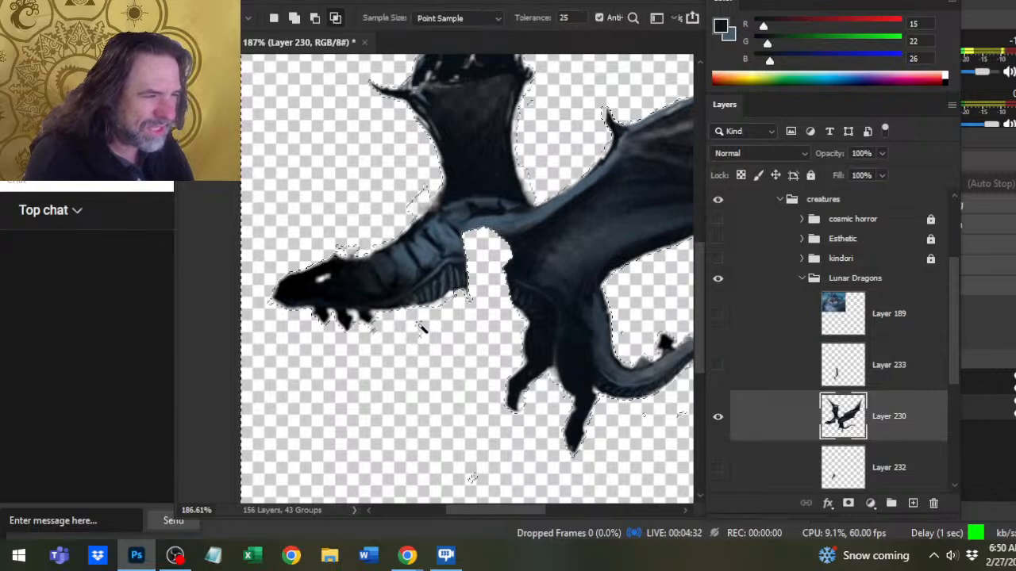
{"action": "key", "text": "Delete"}
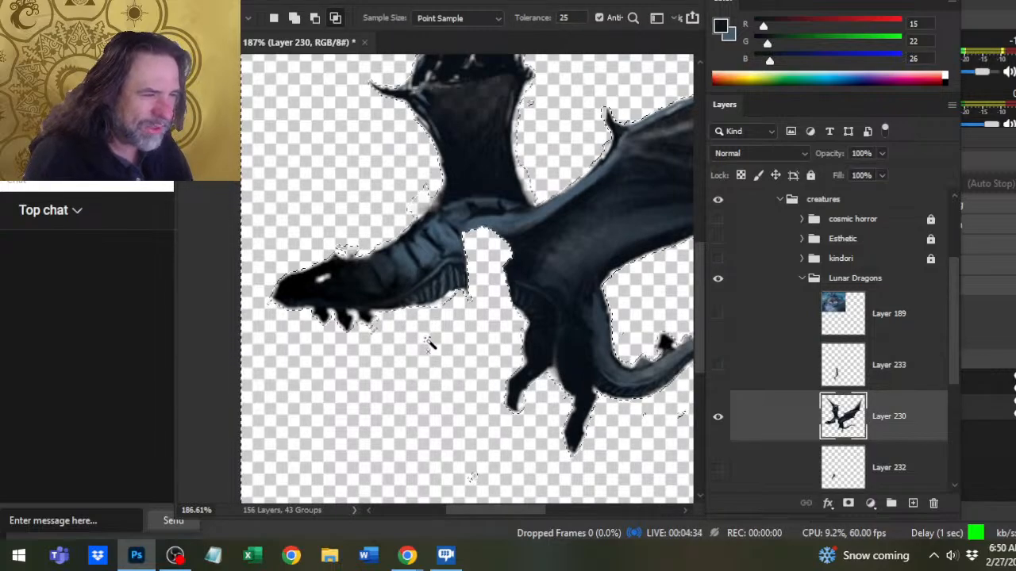
{"action": "key", "text": "ctrl+d"}
{"action": "key", "text": "e"}
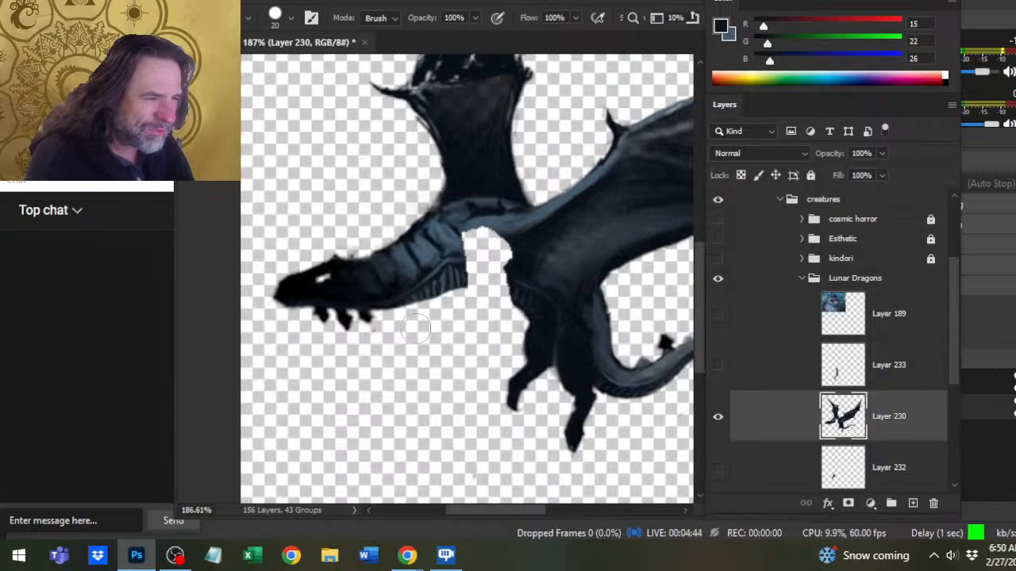
- Draw a thin dark belly line from the neck to the hind leg and fill the enclosed shoulder gap with the same colour
{"action": "key", "text": "b"}
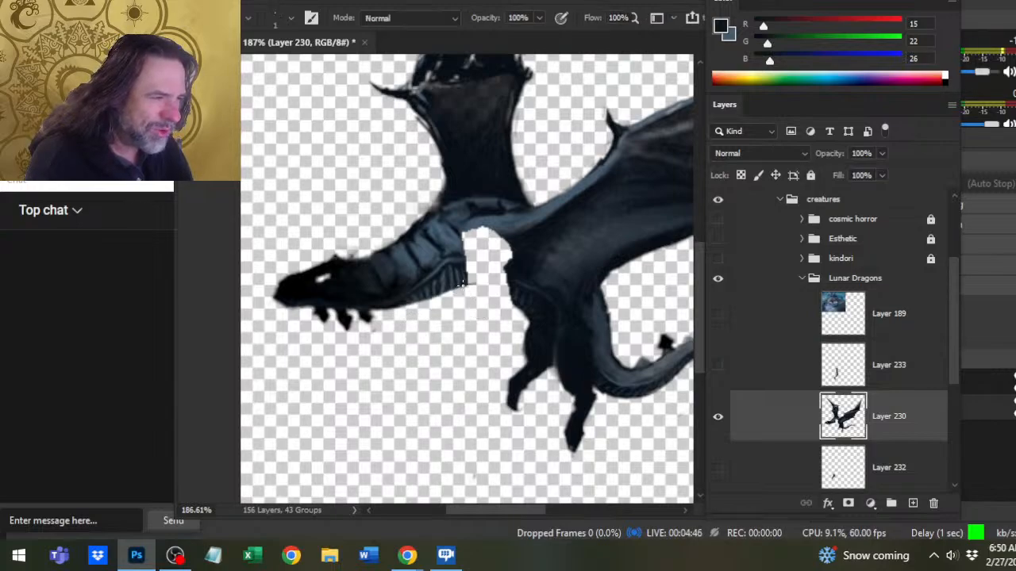
{"action": "mouse_move", "coordinate": [504, 295]}
{"action": "left_mouse_down"}
{"action": "mouse_move", "coordinate": [510, 301]}
{"action": "mouse_move", "coordinate": [460, 290]}
{"action": "left_mouse_up"}
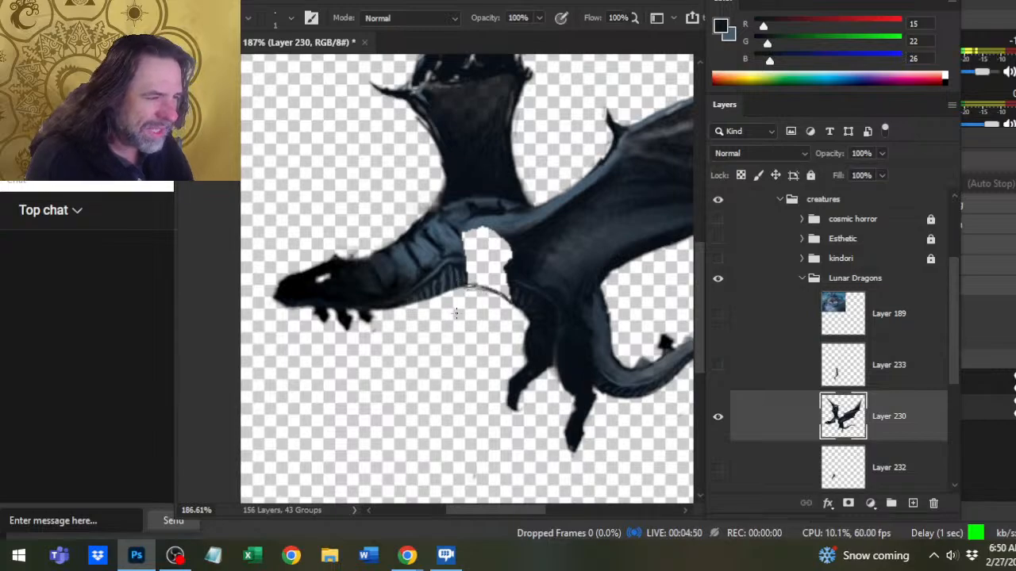
{"action": "key", "text": "e"}
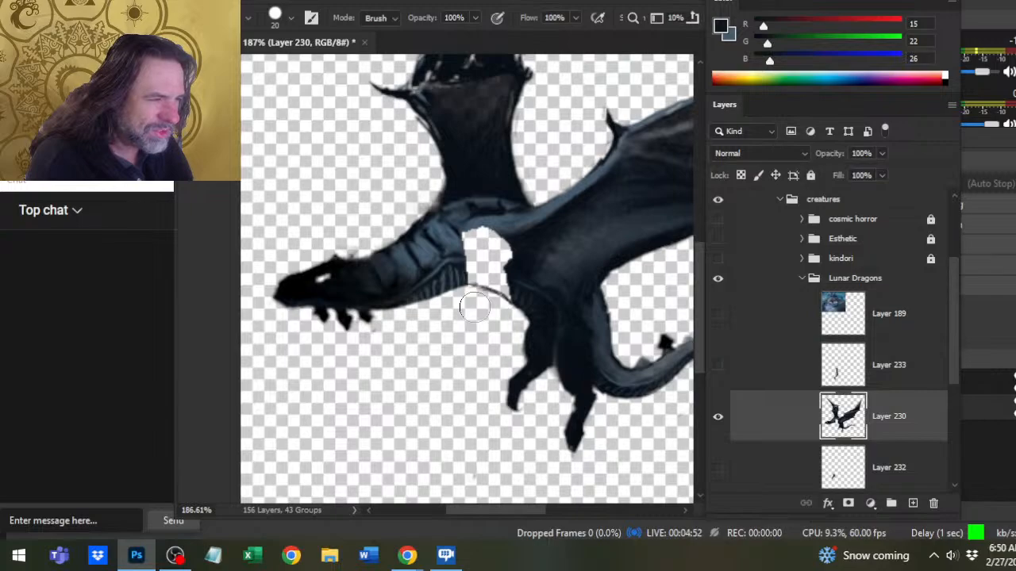
{"action": "key", "text": "g"}
{"action": "left_click", "coordinate": [484, 246]}
{"action": "key", "text": "e"}
- Paint and smudge the filled shoulder patch so it blends into the neck, wing and belly, and tidy the belly edge
{"action": "key", "text": "b"}
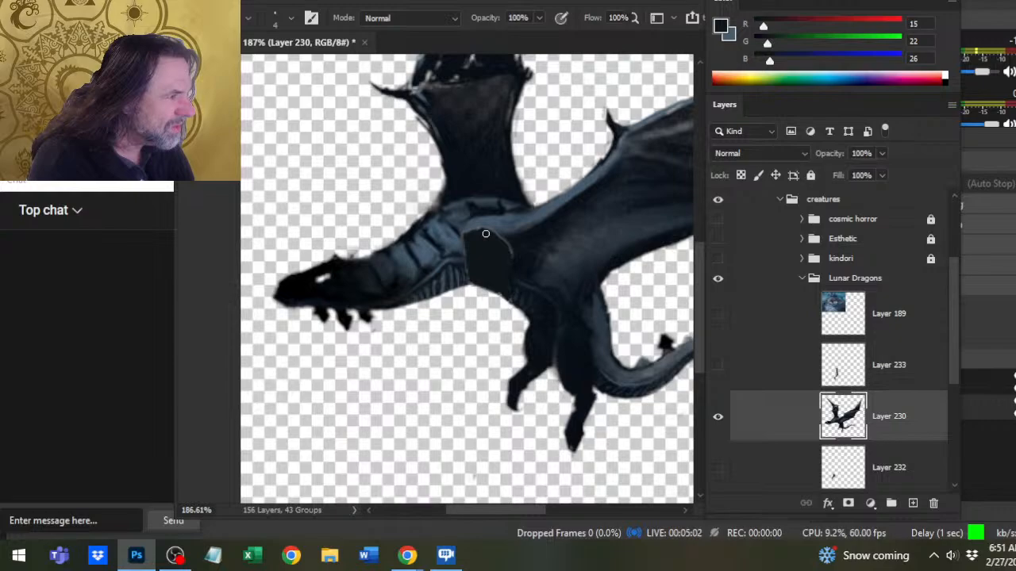
{"action": "left_click_drag", "start_coordinate": [485, 233], "coordinate": [473, 255]}
{"action": "key", "text": "r"}
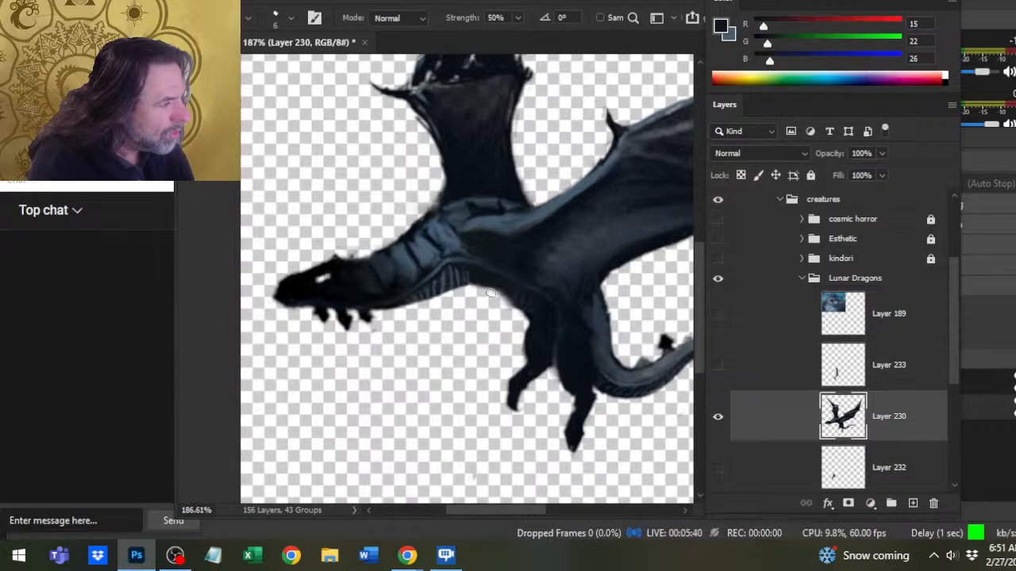
{"action": "key", "text": "b"}
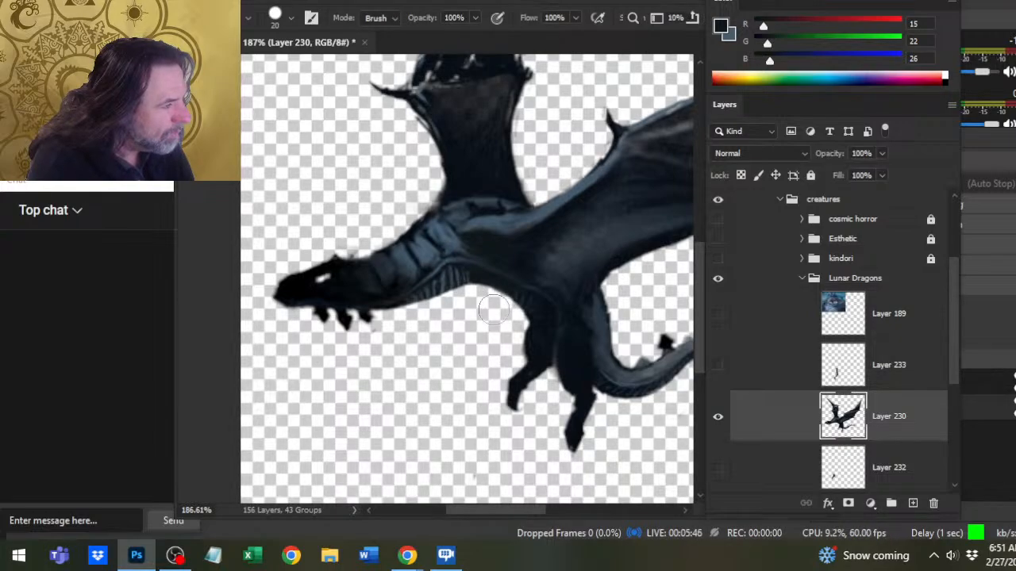
- Check the repainted body as a whole and up close, and show front-leg layers 233 and 232 again
{"action": "key", "text": "z"}
{"action": "key", "text": "ctrl+0"}
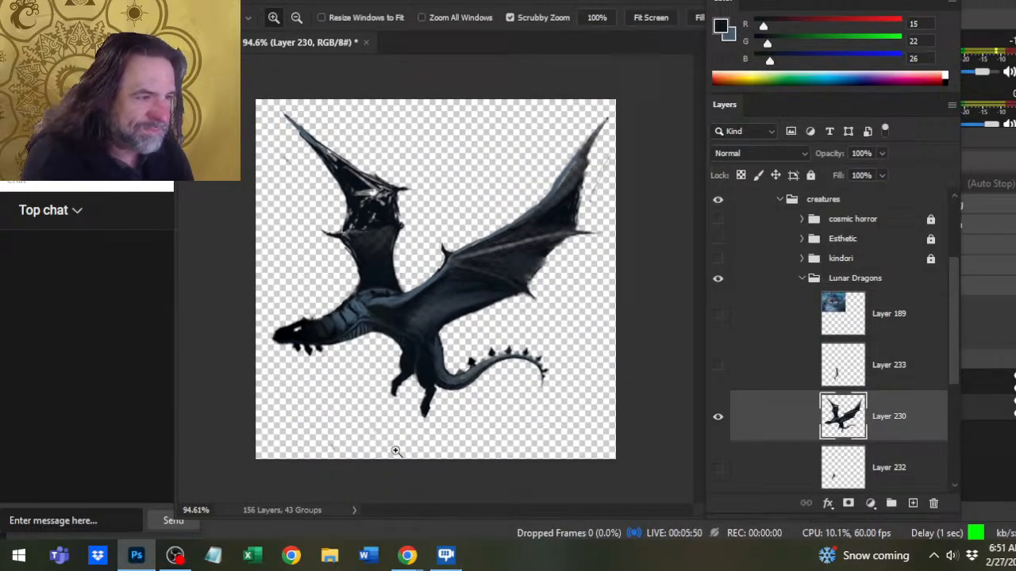
{"action": "left_click", "coordinate": [392, 369]}
{"action": "left_click", "coordinate": [393, 369]}
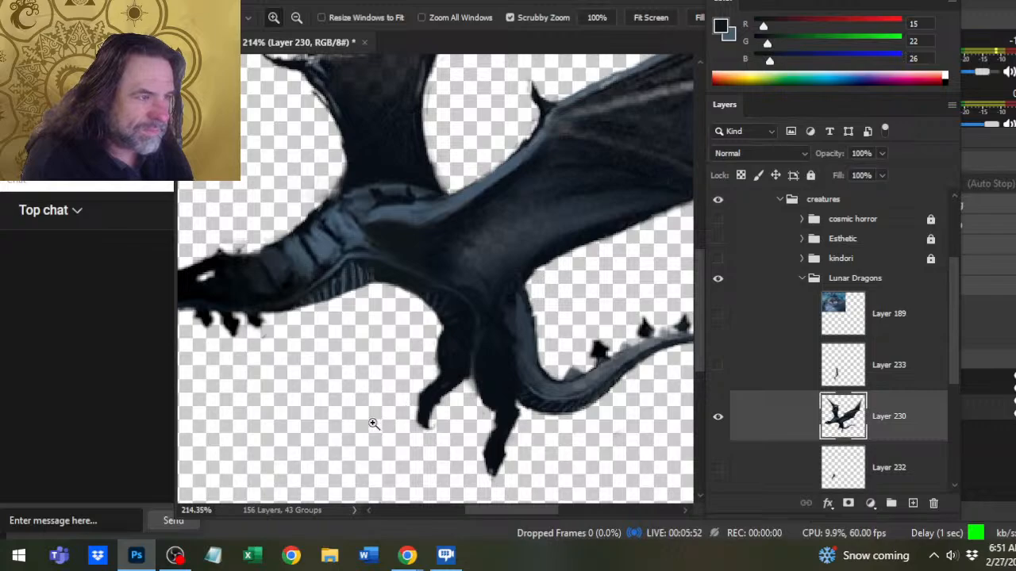
{"action": "left_click", "coordinate": [716, 370]}
{"action": "left_click", "coordinate": [719, 469]}
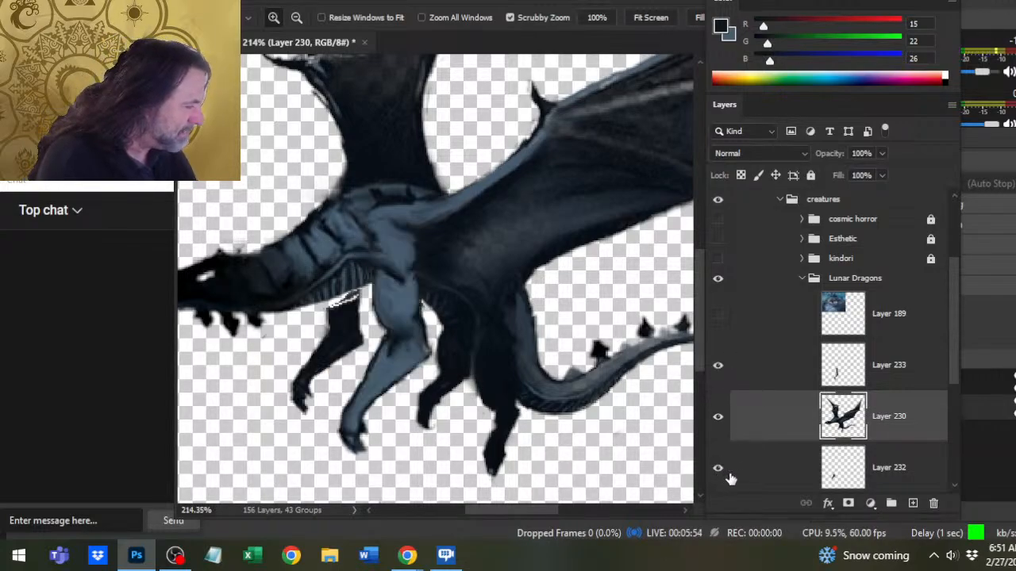
- Move the far front leg on Layer 232 slightly up and toward the body so it tucks under the neck
{"action": "left_click", "coordinate": [758, 470]}
{"action": "left_click", "coordinate": [760, 389], "text": "ctrl"}
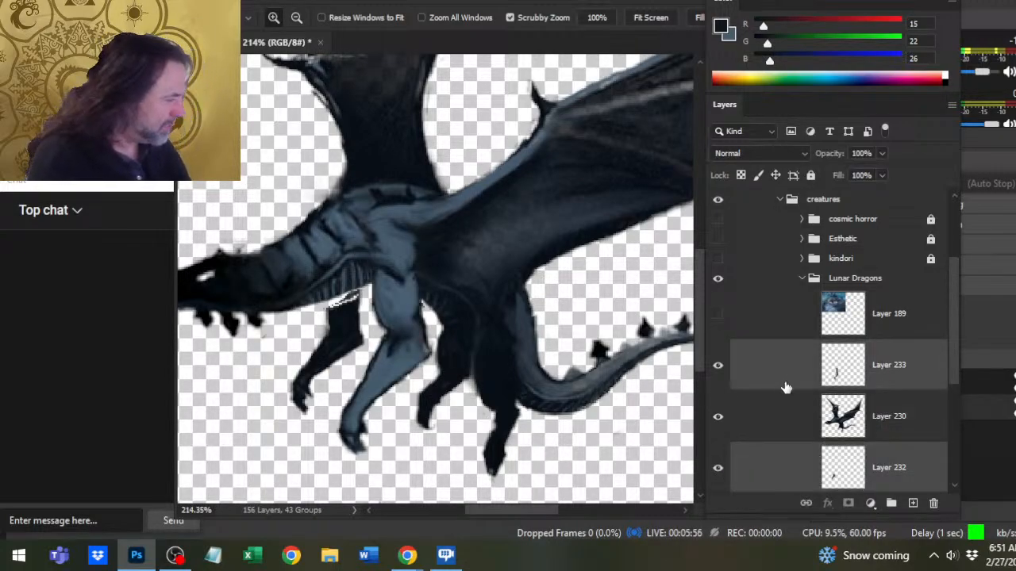
{"action": "left_click", "coordinate": [771, 464]}
{"action": "key", "text": "v"}
{"action": "left_click_drag", "start_coordinate": [545, 440], "coordinate": [551, 426]}
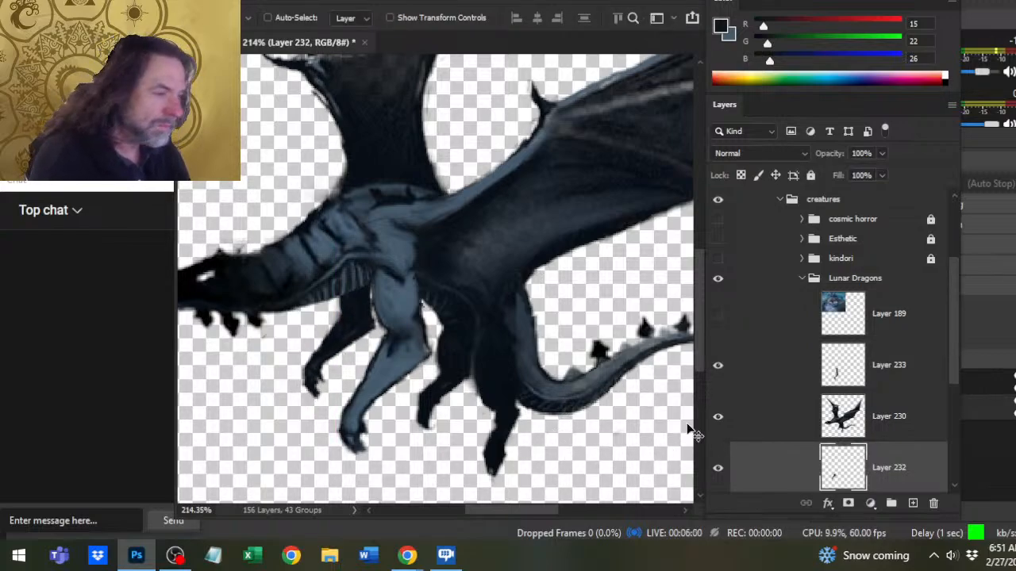
- Transform the near front leg on Layer 233: scale it to 81.43%, rotate it -7.17 degrees, and fit it against the shoulder
{"action": "left_click", "coordinate": [788, 381]}
{"action": "key", "text": "l"}
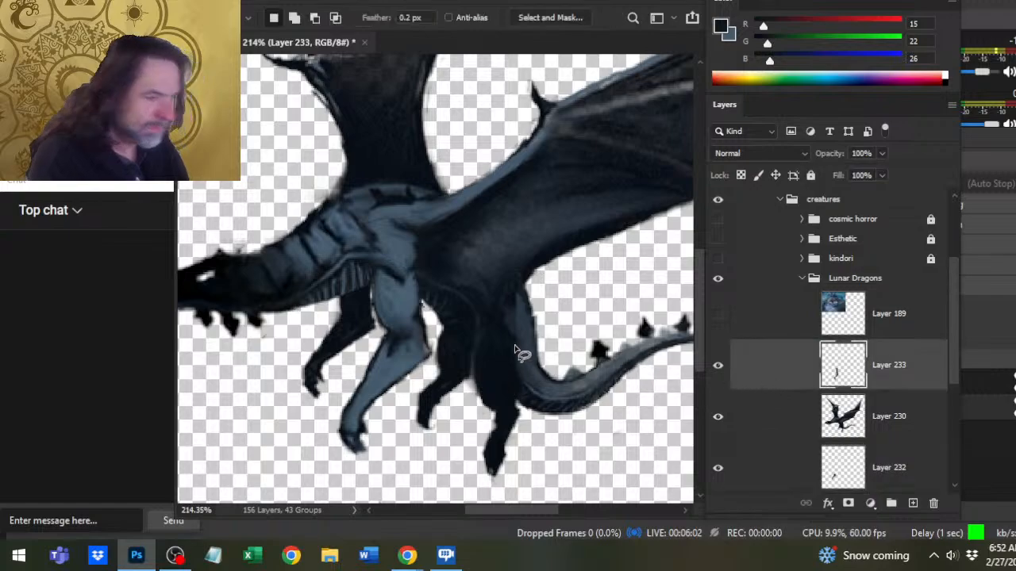
{"action": "right_click", "coordinate": [514, 349]}
{"action": "left_click", "coordinate": [561, 234]}
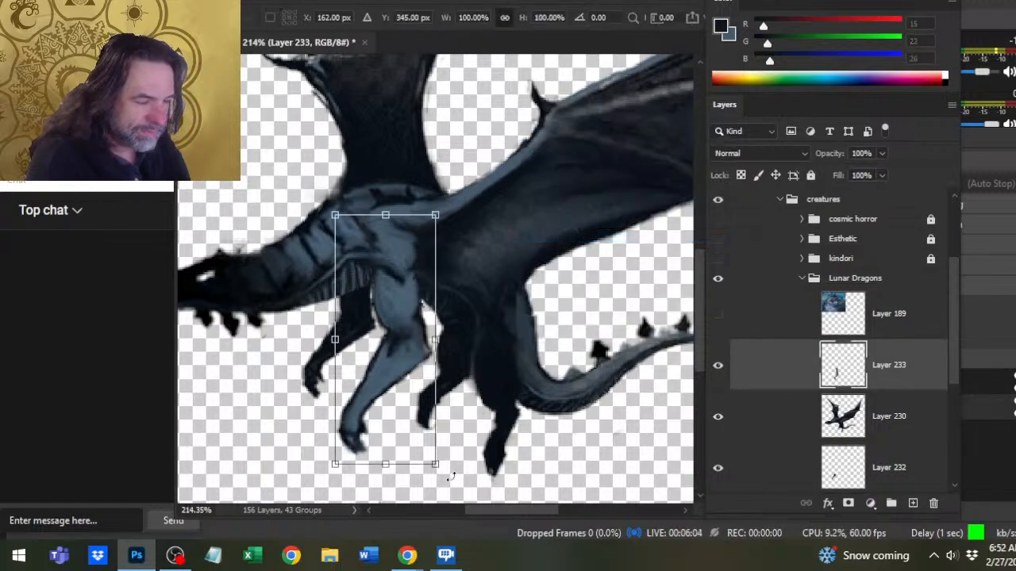
{"action": "left_click_drag", "start_coordinate": [389, 466], "coordinate": [396, 423]}
{"action": "left_click_drag", "start_coordinate": [406, 383], "coordinate": [410, 381]}
{"action": "left_click_drag", "start_coordinate": [495, 363], "coordinate": [508, 350]}
{"action": "mouse_move", "coordinate": [424, 354]}
{"action": "left_mouse_down"}
{"action": "mouse_move", "coordinate": [441, 350]}
{"action": "mouse_move", "coordinate": [429, 359]}
{"action": "mouse_move", "coordinate": [447, 367]}
{"action": "mouse_move", "coordinate": [436, 359]}
{"action": "left_mouse_up"}
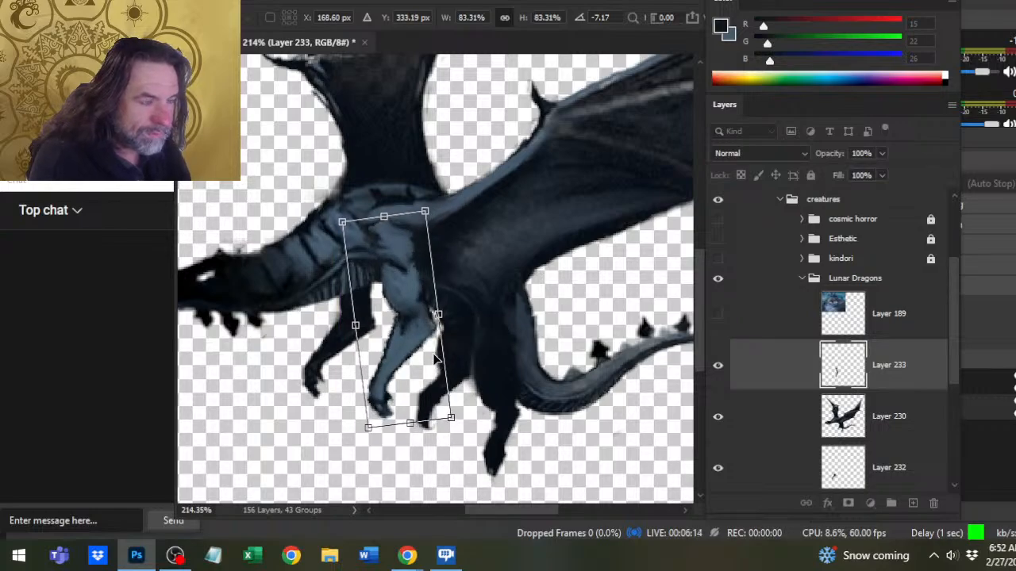
{"action": "left_click_drag", "start_coordinate": [408, 425], "coordinate": [409, 417]}
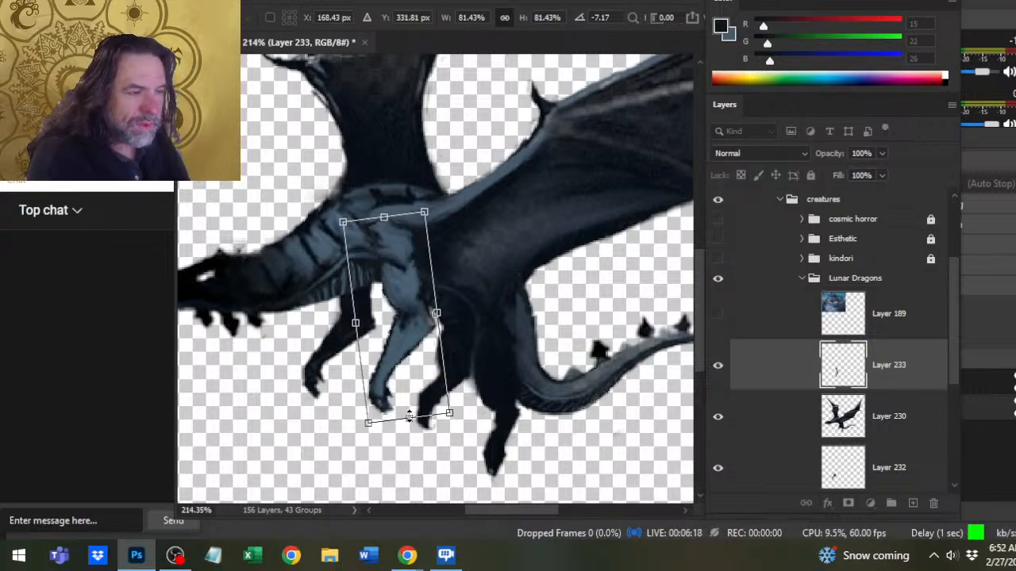
{"action": "key", "text": "Return"}
- Scale the far front leg on Layer 232 to 92.52% and shift it slightly toward the dragon's head
{"action": "left_click", "coordinate": [789, 477]}
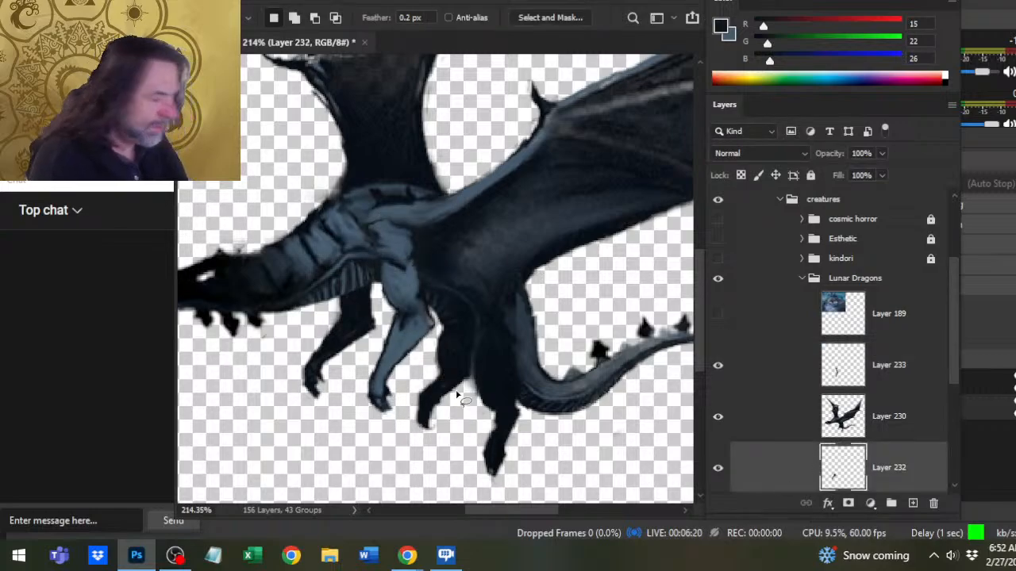
{"action": "right_click", "coordinate": [458, 394]}
{"action": "left_click", "coordinate": [495, 286]}
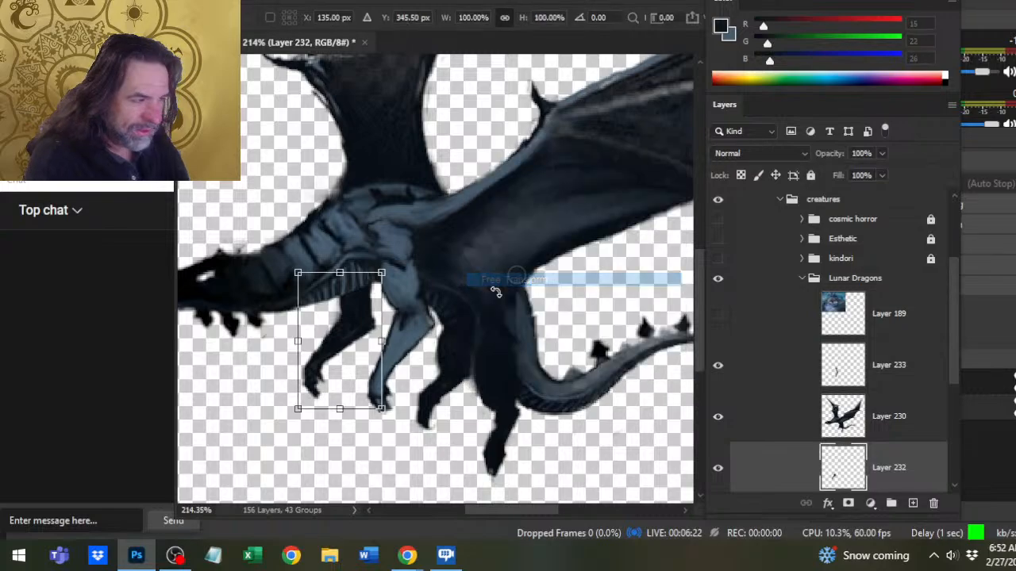
{"action": "left_click_drag", "start_coordinate": [339, 406], "coordinate": [337, 397]}
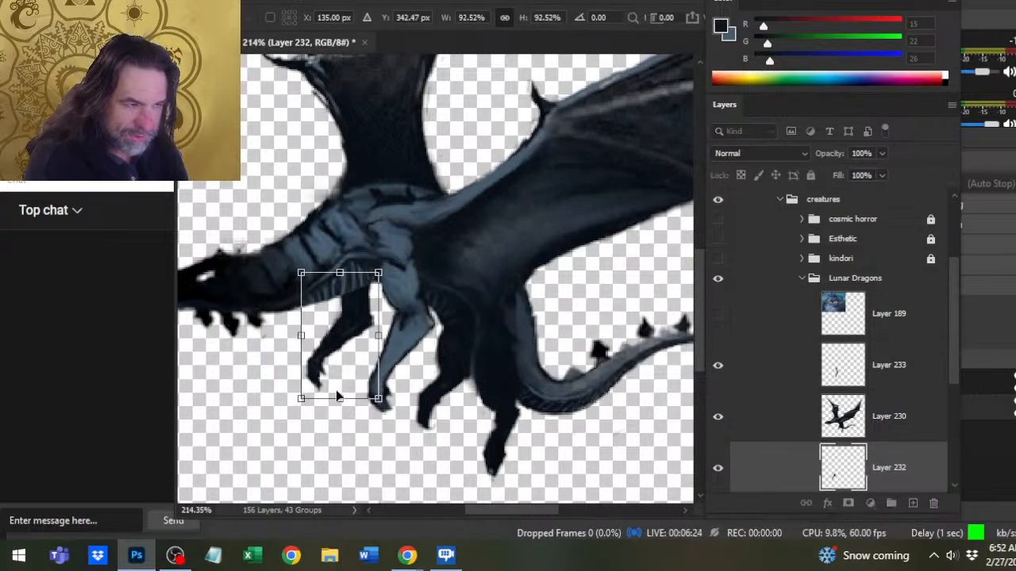
{"action": "key", "text": "Return"}
{"action": "key", "text": "v"}
{"action": "mouse_move", "coordinate": [580, 396]}
{"action": "left_mouse_down"}
{"action": "mouse_move", "coordinate": [565, 395]}
{"action": "mouse_move", "coordinate": [574, 395]}
{"action": "left_mouse_up"}
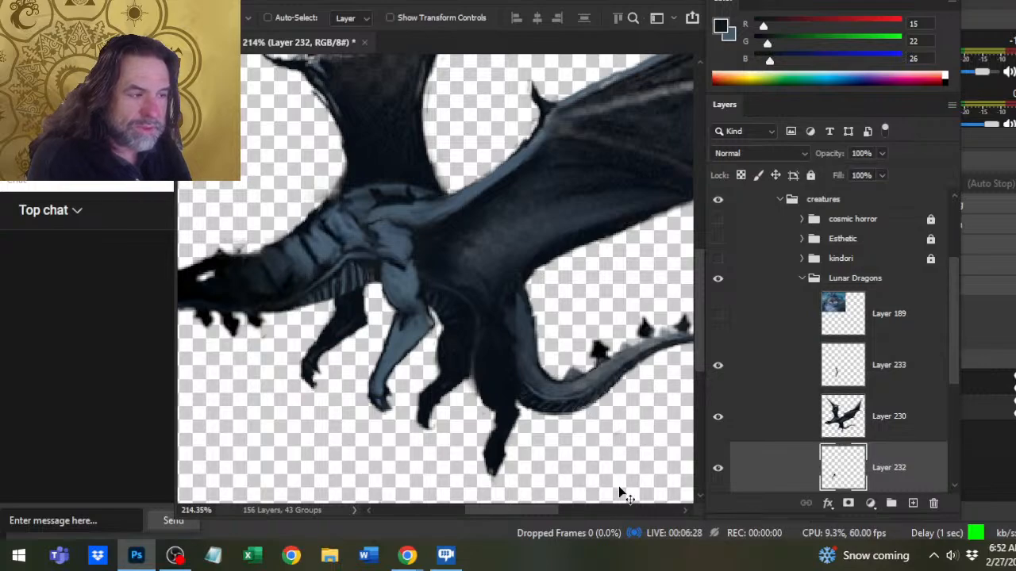
- Merge the body on Layer 230 with the two front-leg layers, 233 and 232, into one layer
{"action": "key", "text": "z"}
{"action": "left_click_drag", "start_coordinate": [579, 390], "coordinate": [539, 422]}
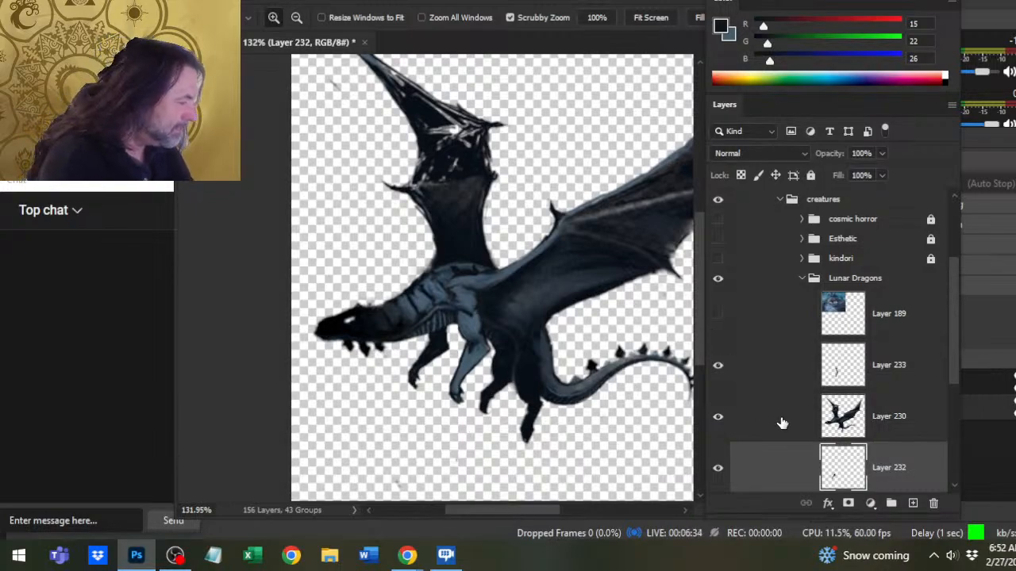
{"action": "left_click", "coordinate": [778, 390]}
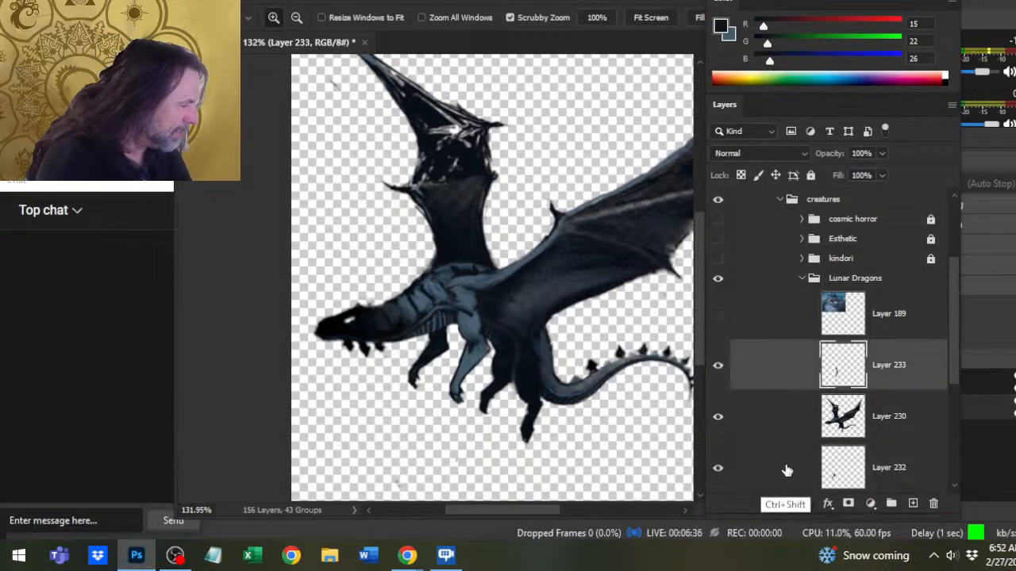
{"action": "left_click", "coordinate": [783, 469], "text": "shift"}
{"action": "right_click", "coordinate": [767, 385]}
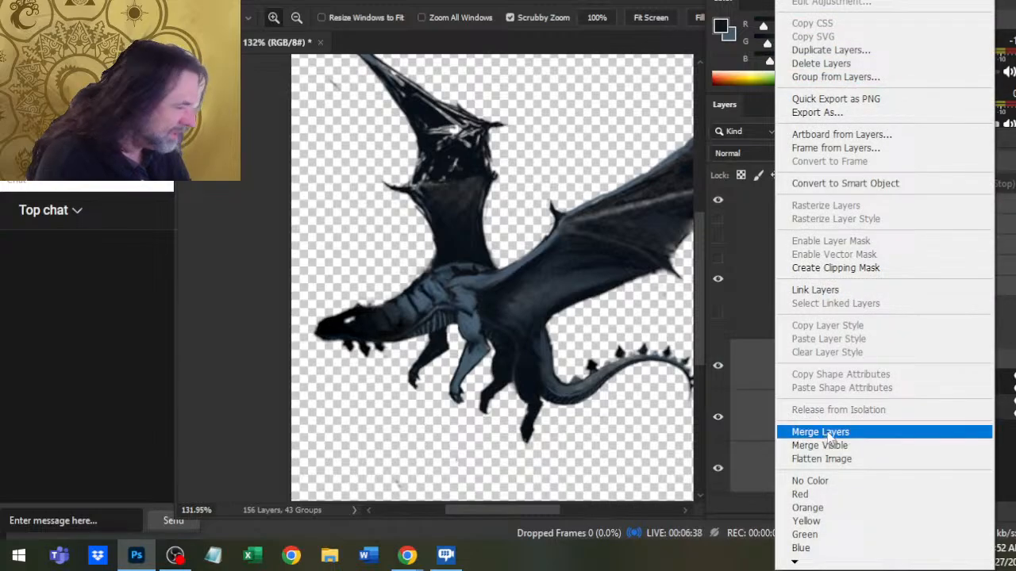
{"action": "left_click", "coordinate": [829, 431]}
- Erase stray paint behind the near front leg's elbow, redraw its dark outline with a 1 px brush, and smooth the far leg's back edge
{"action": "left_click", "coordinate": [491, 361]}
{"action": "left_click", "coordinate": [493, 371]}
{"action": "key", "text": "b"}
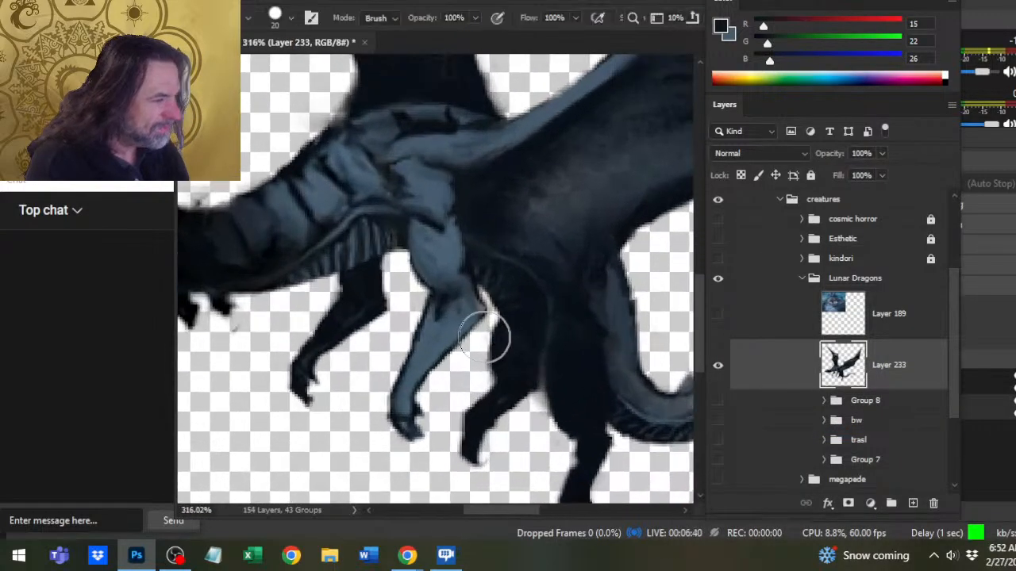
{"action": "key", "text": "bracketleft"}
{"action": "key", "text": "bracketleft"}
{"action": "key", "text": "bracketleft"}
{"action": "key", "text": "bracketleft"}
{"action": "key", "text": "bracketleft"}
{"action": "key", "text": "bracketleft"}
{"action": "key", "text": "bracketleft"}
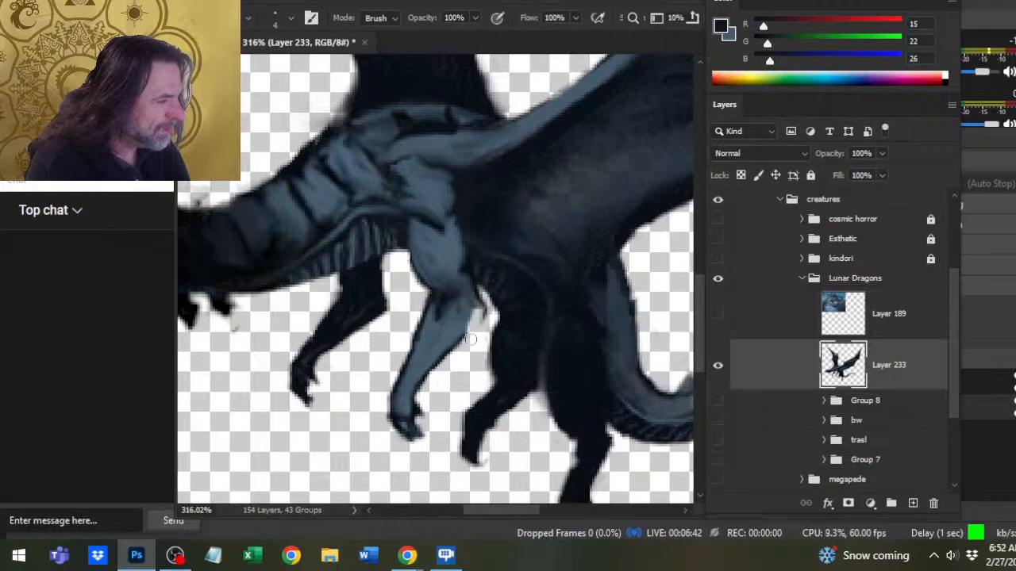
{"action": "key", "text": "b"}
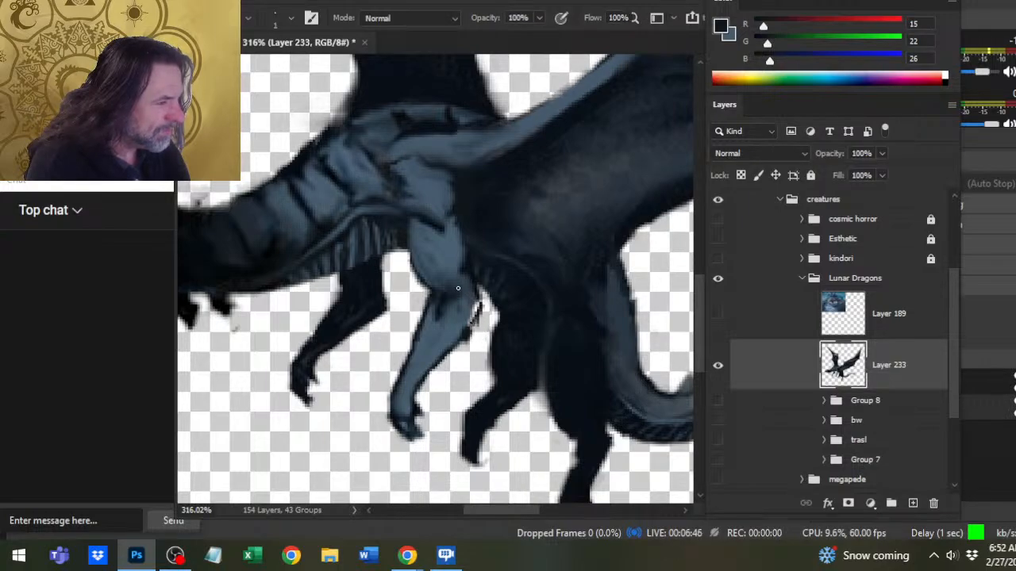
{"action": "key", "text": "e"}
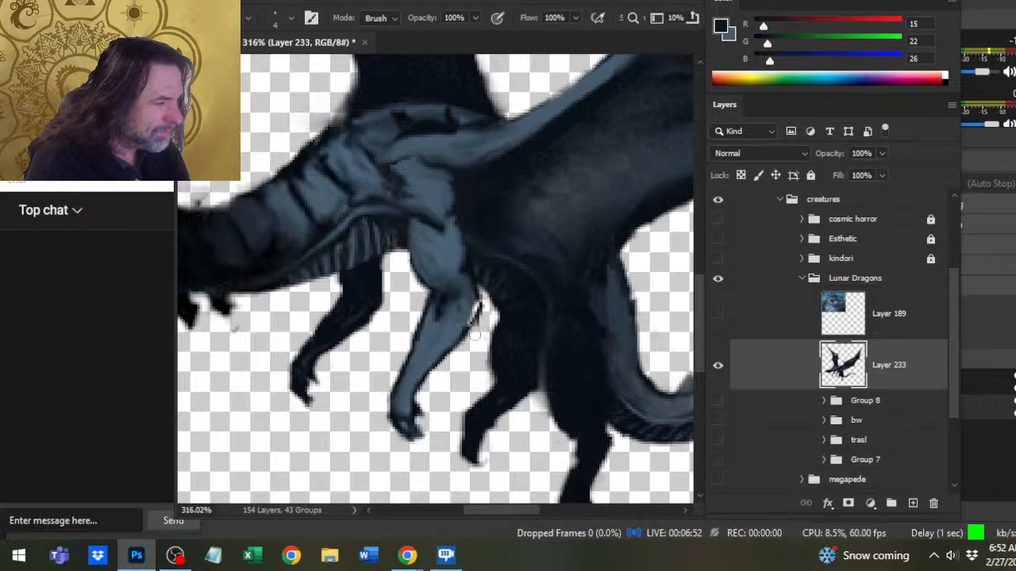
- Blend the near front leg's elbow and darken the back edge of its upper leg with a 1 px brush
{"action": "key", "text": "r"}
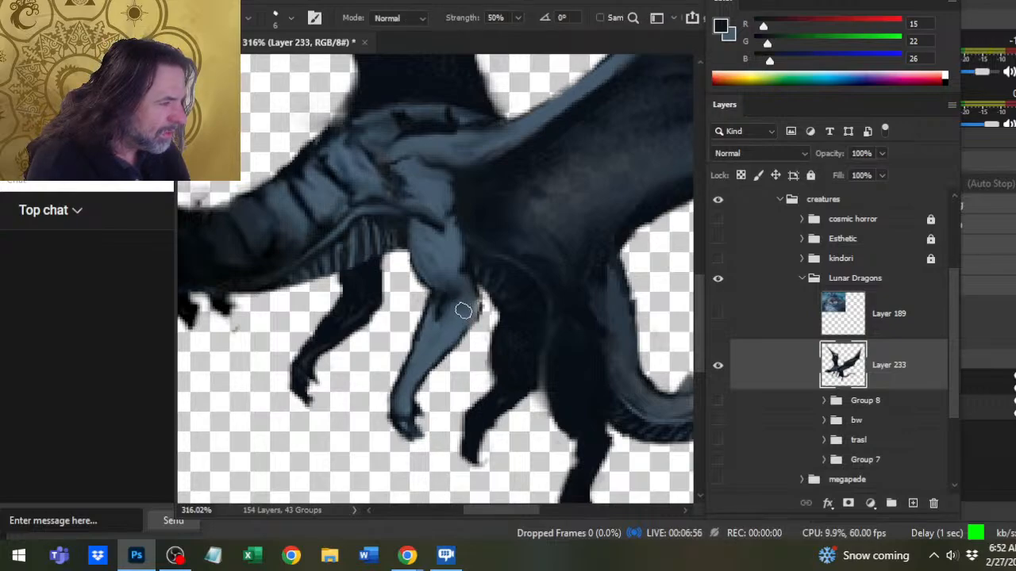
{"action": "key", "text": "b"}
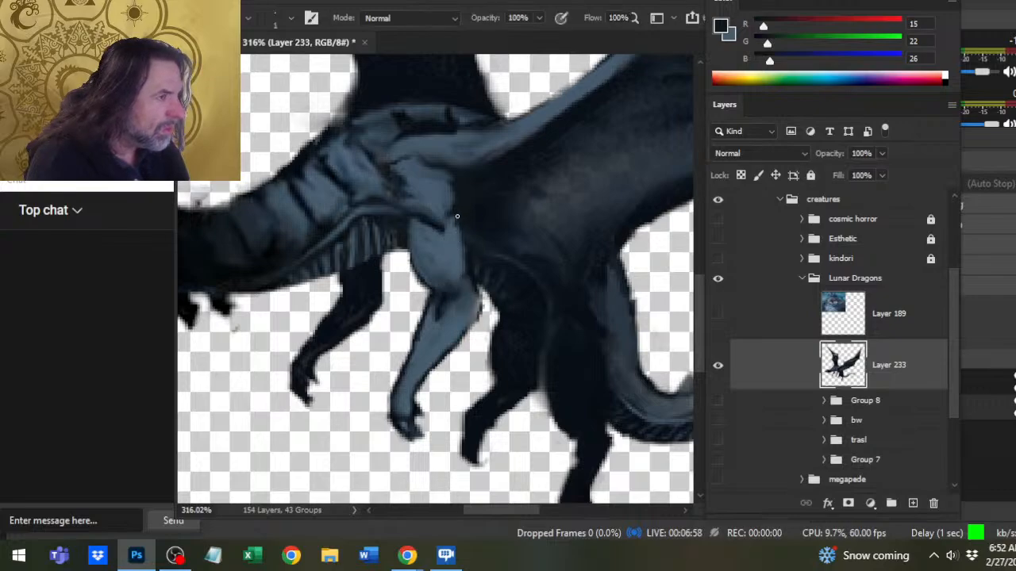
{"action": "key", "text": "r"}
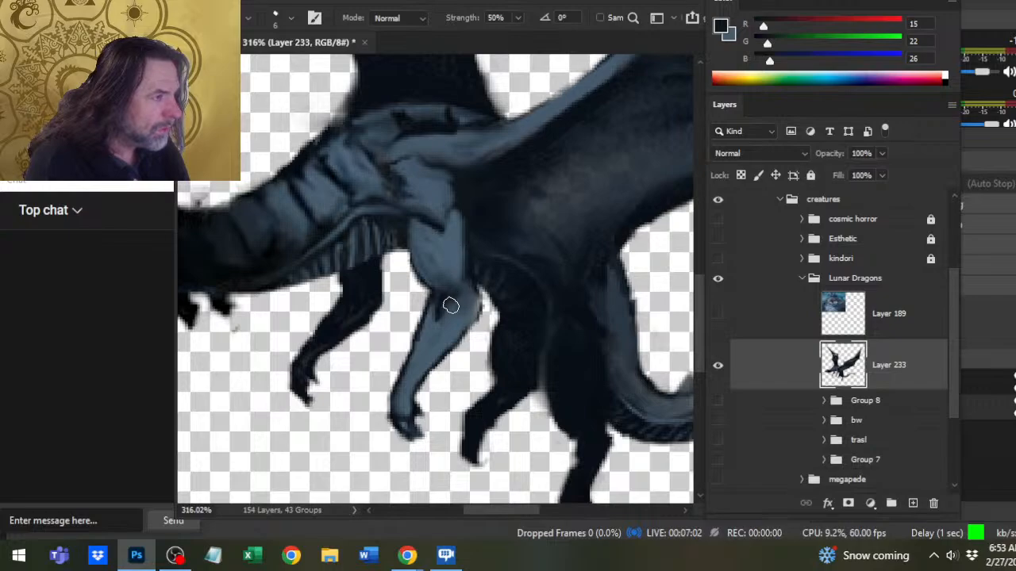
- Trim the front edge of the near upper front leg and redraw the dark crease where it meets the belly
{"action": "key", "text": "e"}
{"action": "mouse_move", "coordinate": [412, 266]}
{"action": "left_mouse_down"}
{"action": "mouse_move", "coordinate": [418, 290]}
{"action": "mouse_move", "coordinate": [412, 262]}
{"action": "mouse_move", "coordinate": [418, 281]}
{"action": "left_mouse_up"}
{"action": "key", "text": "b"}
{"action": "mouse_move", "coordinate": [409, 245]}
{"action": "left_mouse_down"}
{"action": "mouse_move", "coordinate": [426, 284]}
{"action": "mouse_move", "coordinate": [415, 238]}
{"action": "left_mouse_up"}
{"action": "key", "text": "r"}
- Paint fine dark lines into the belly plates in front of the near leg with a 1 px brush and smudge them
{"action": "key", "text": "b"}
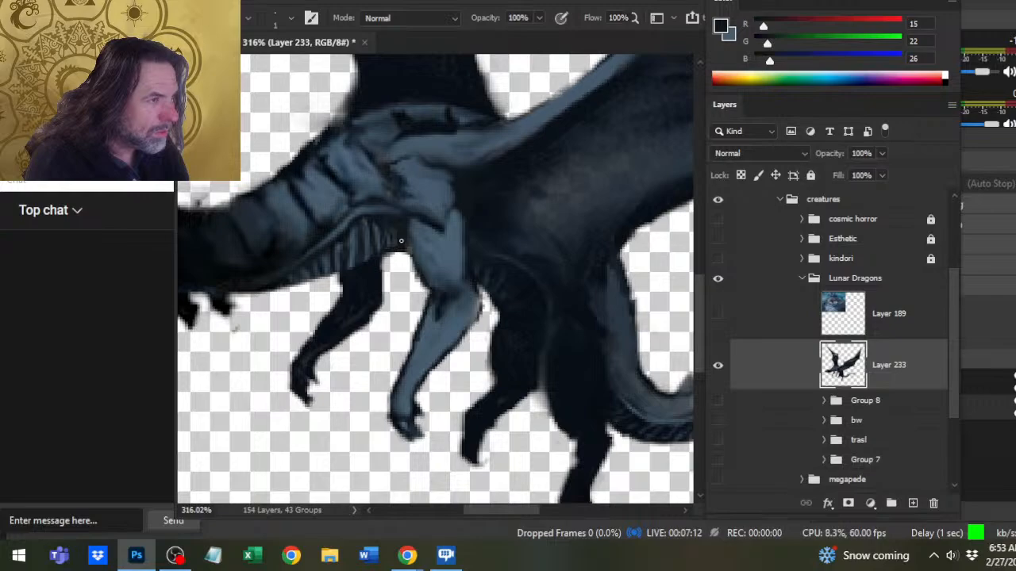
{"action": "key", "text": "r"}
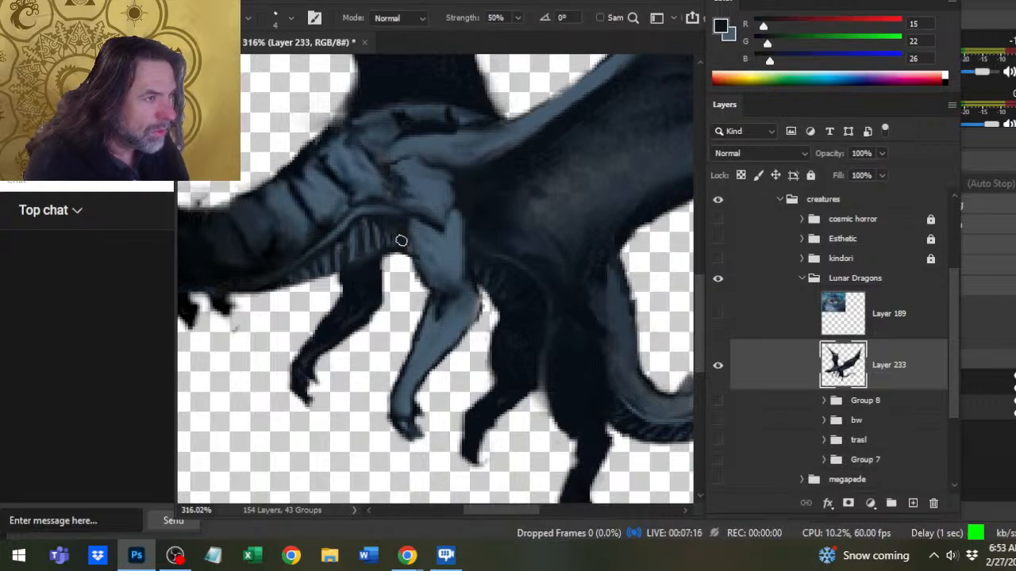
{"action": "key", "text": "b"}
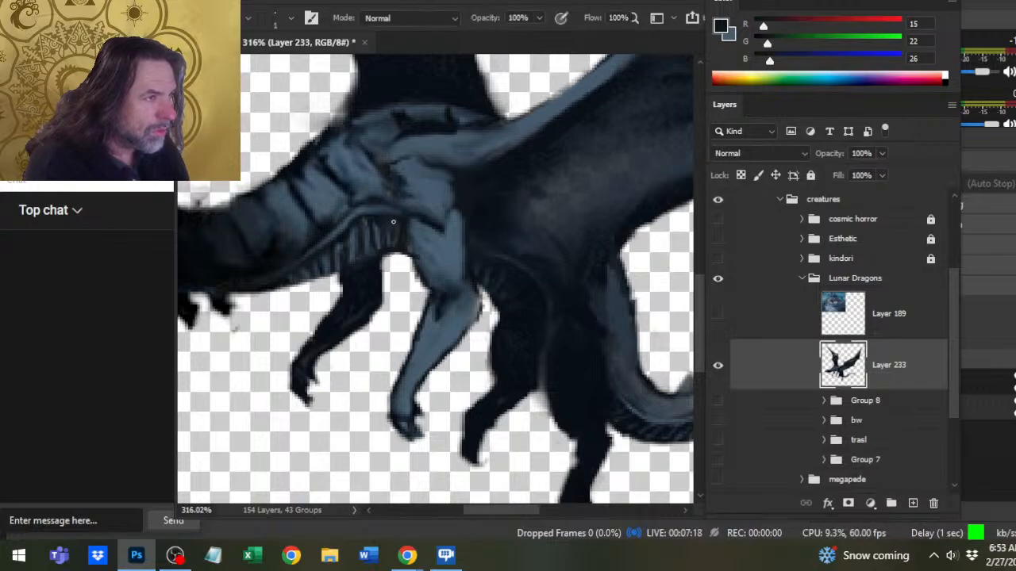
{"action": "key", "text": "r"}
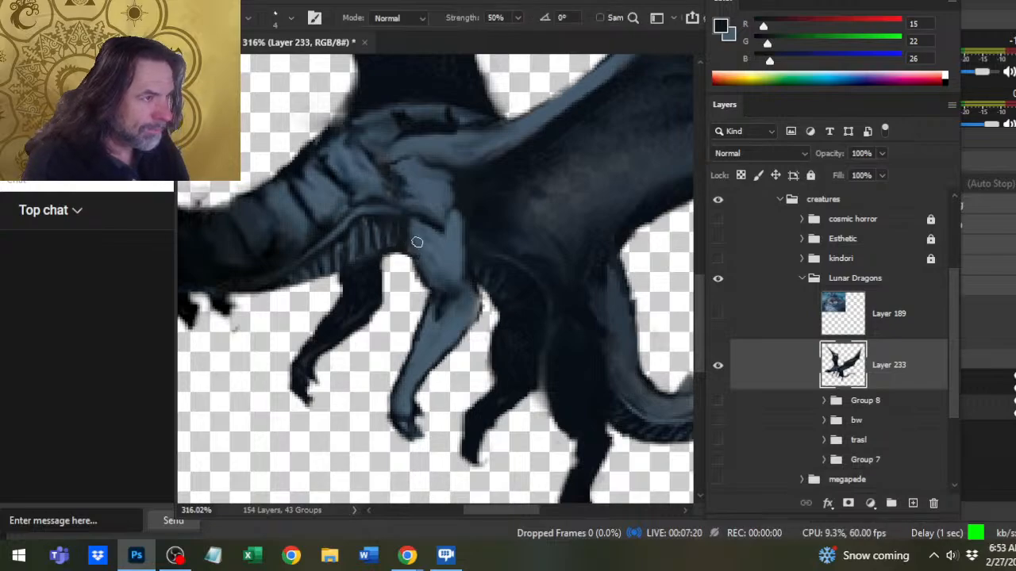
- Sample the leg's blue (RGB 62, 82, 99), paint a thin highlight along the belly's upper edge behind the leg, and smudge it
{"action": "key", "text": "b"}
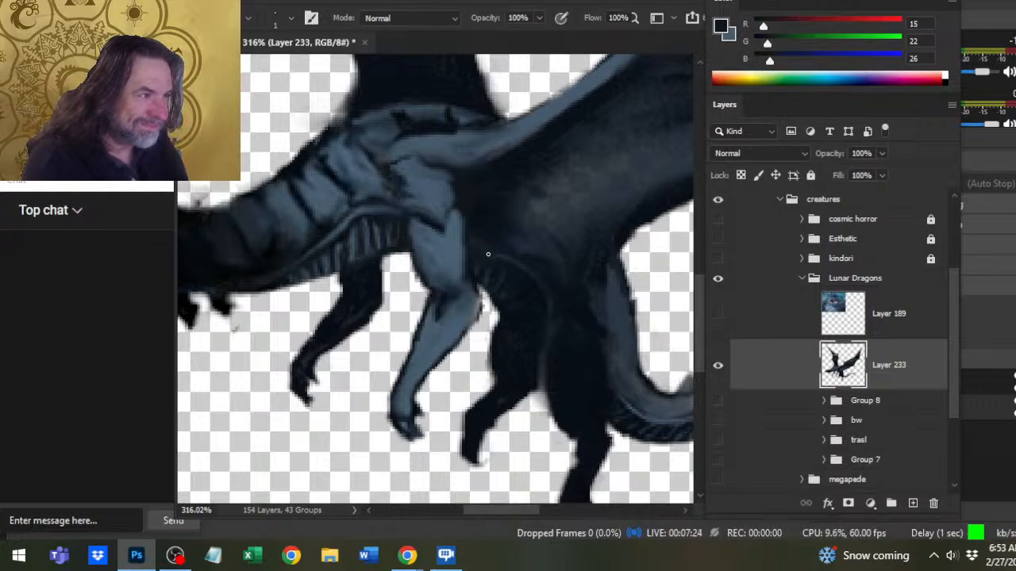
{"action": "left_click", "coordinate": [435, 227], "text": "alt"}
{"action": "key", "text": "r"}
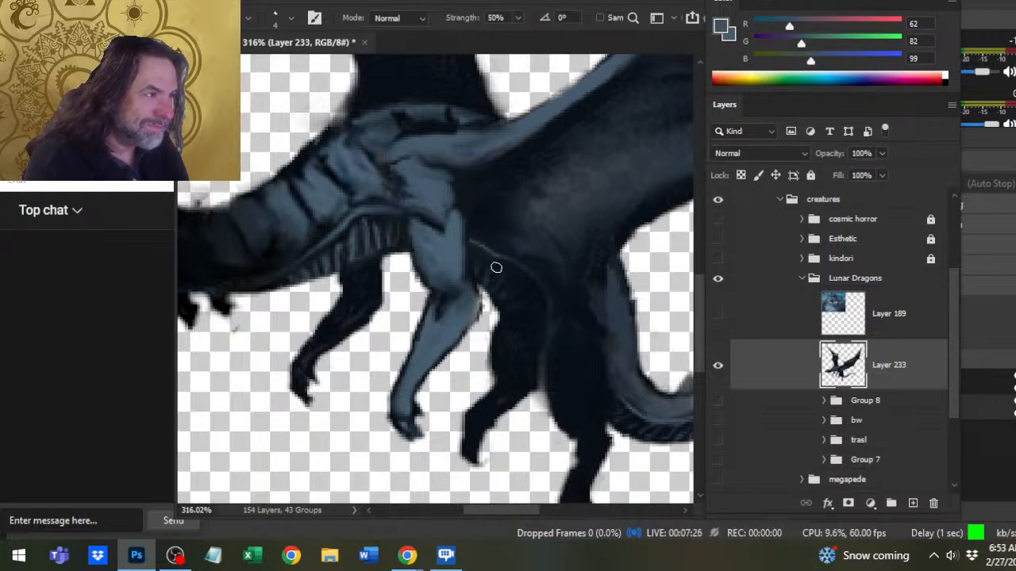
{"action": "key", "text": "b"}
{"action": "left_click_drag", "start_coordinate": [494, 251], "coordinate": [542, 308]}
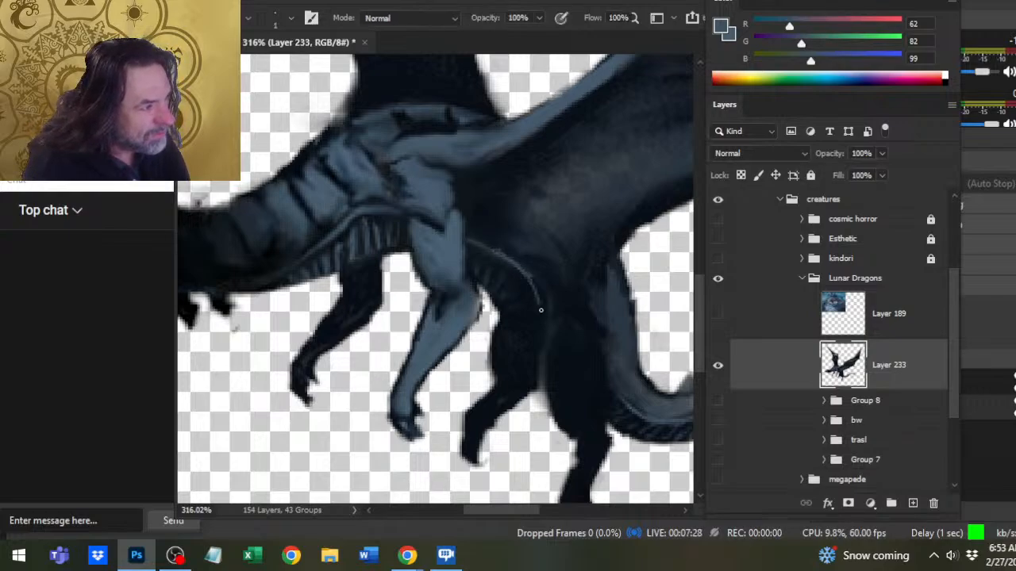
{"action": "key", "text": "r"}
{"action": "left_click_drag", "start_coordinate": [494, 243], "coordinate": [547, 292]}
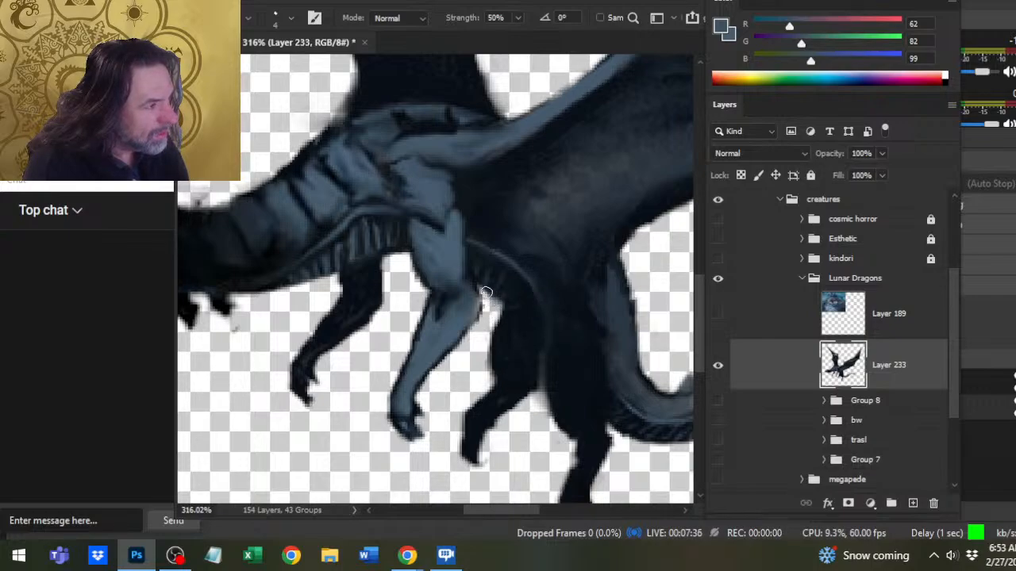
- Clean up the belly's lower edge behind the near elbow, add thin blue belly lines there, and smooth the elbow's contour
{"action": "key", "text": "e"}
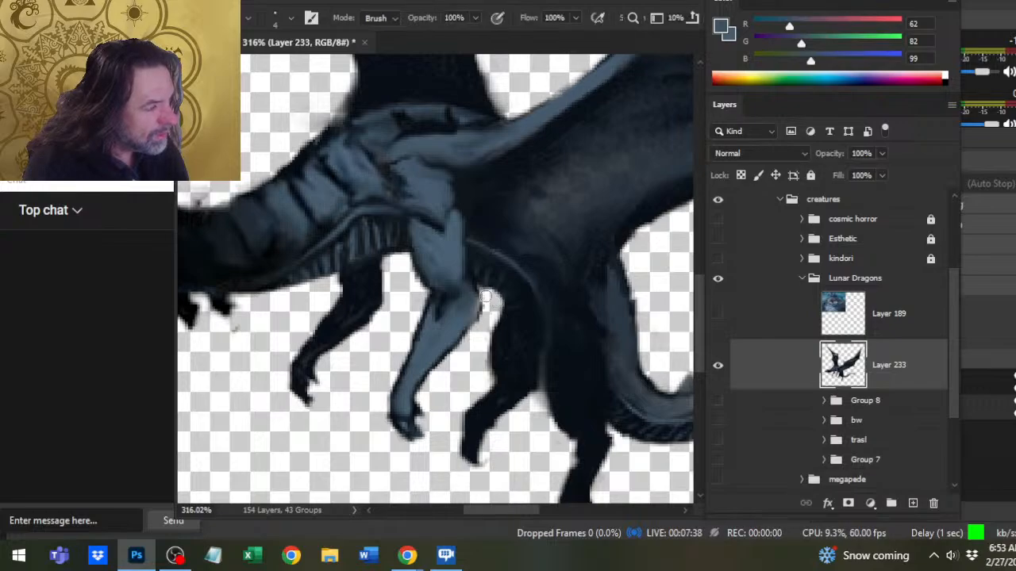
{"action": "key", "text": "b"}
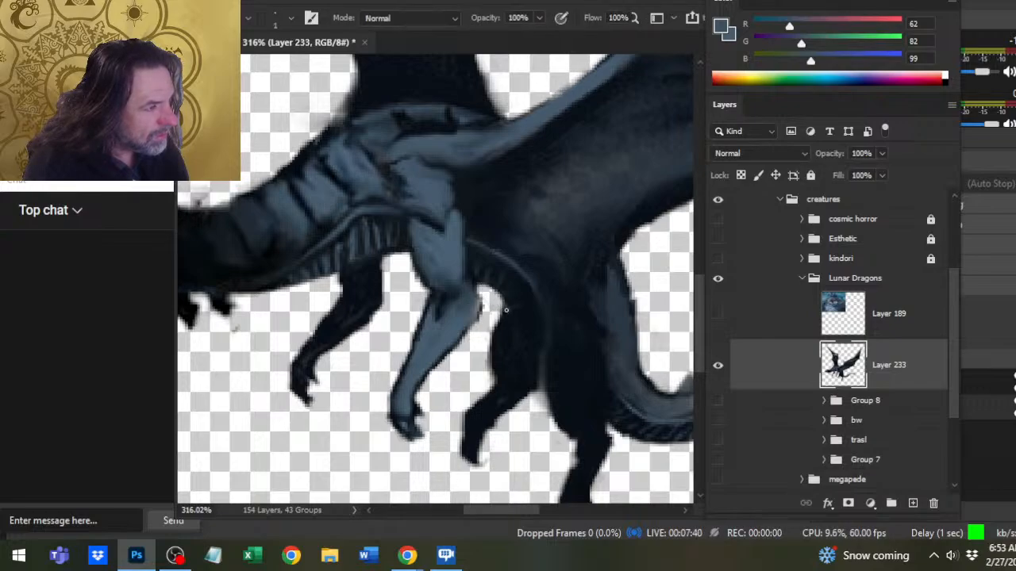
{"action": "key", "text": "r"}
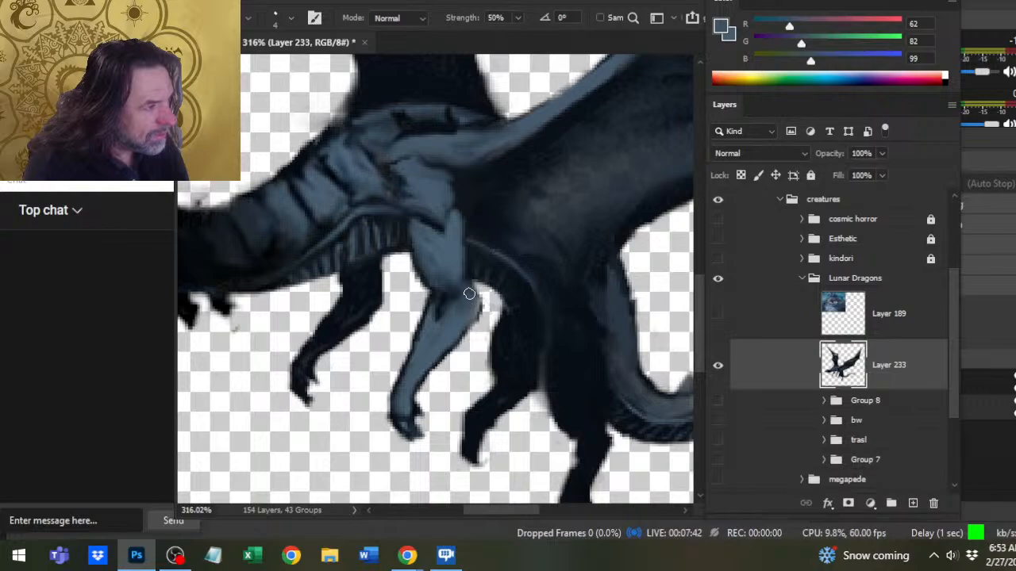
{"action": "left_click_drag", "start_coordinate": [469, 294], "coordinate": [480, 333]}
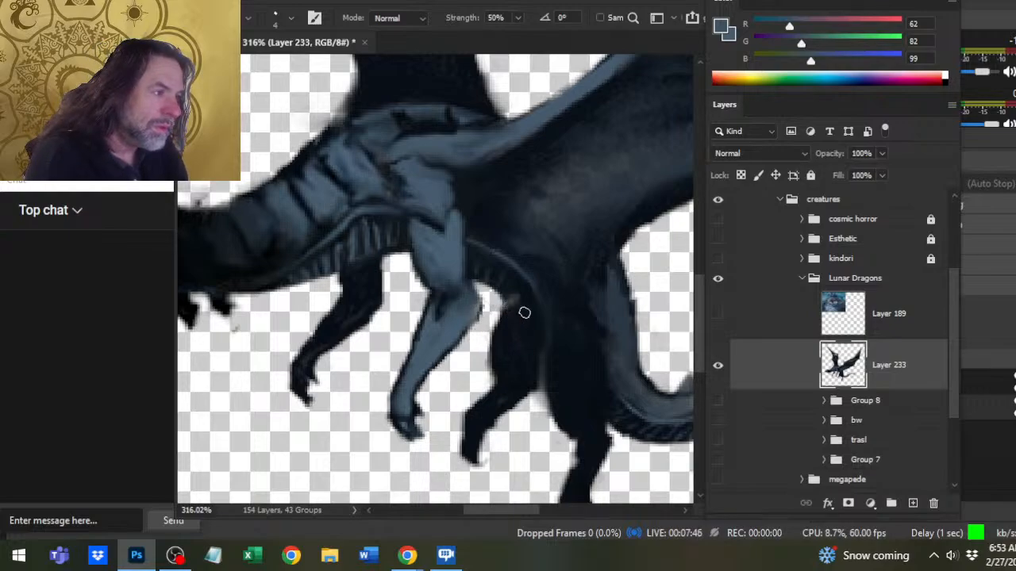
- Cover the top of the hind leg with dark paint (RGB 10, 15, 26) using a 3 px brush, and smooth the tail base's edge
{"action": "key", "text": "b"}
{"action": "left_click", "coordinate": [513, 322], "text": "alt"}
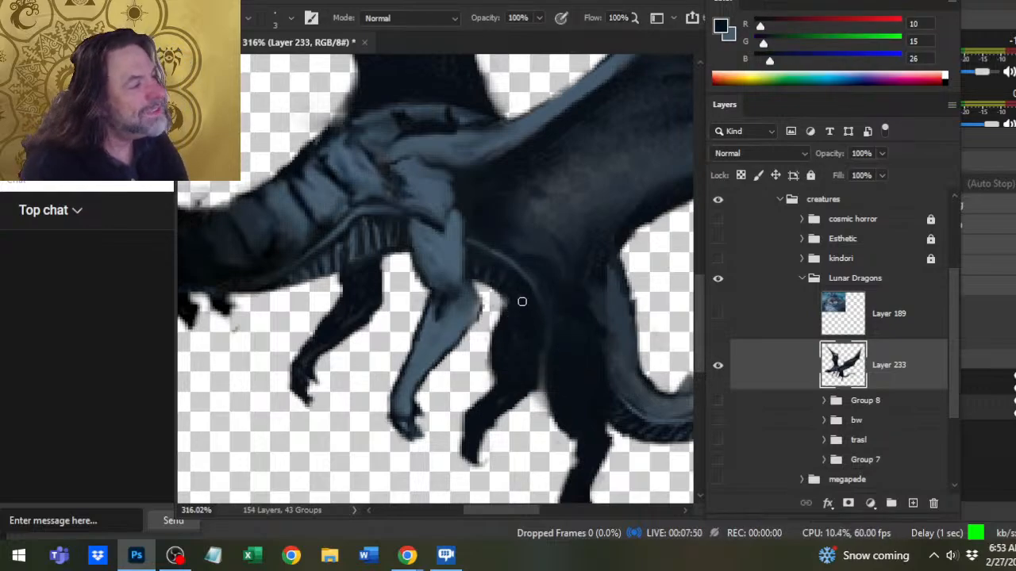
{"action": "key", "text": "r"}
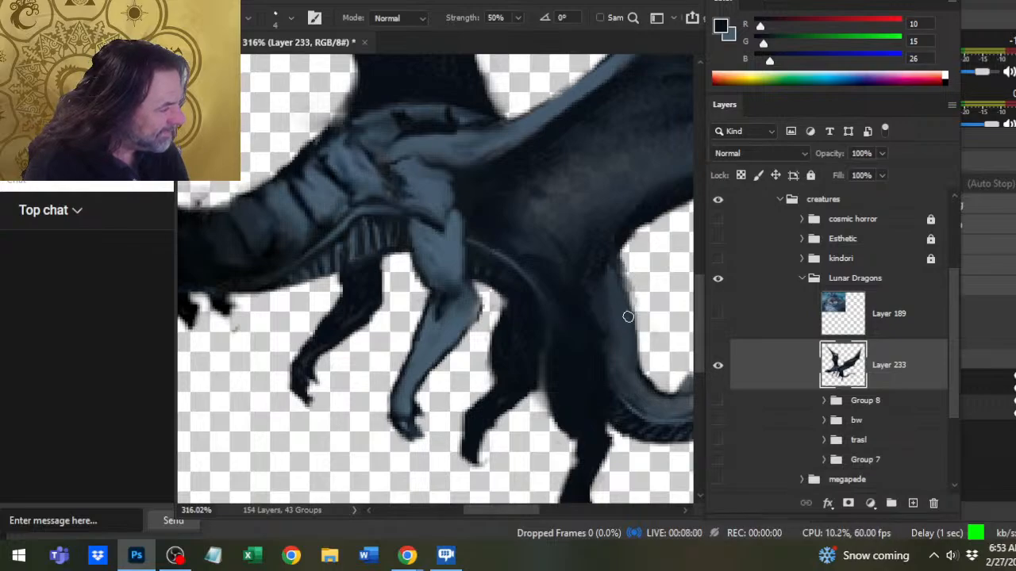
- Erase the stray, ragged pixels along the near wing's trailing edge and around its pointed membrane tip with a 4 px eraser
{"action": "key", "text": "e"}
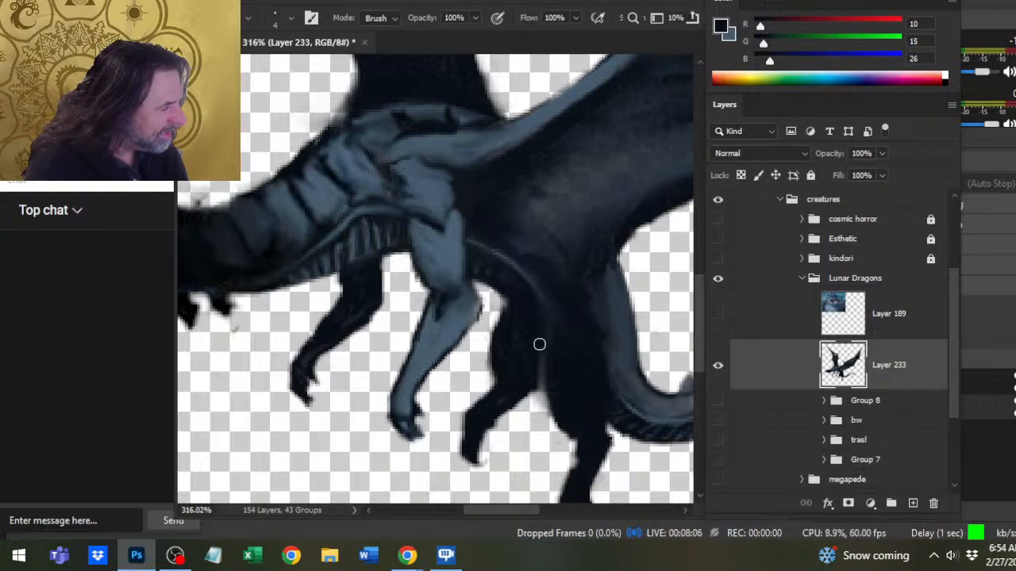
{"action": "mouse_move", "coordinate": [630, 265]}
{"action": "left_mouse_down"}
{"action": "mouse_move", "coordinate": [633, 239]}
{"action": "mouse_move", "coordinate": [659, 220]}
{"action": "mouse_move", "coordinate": [556, 300]}
{"action": "left_mouse_up"}
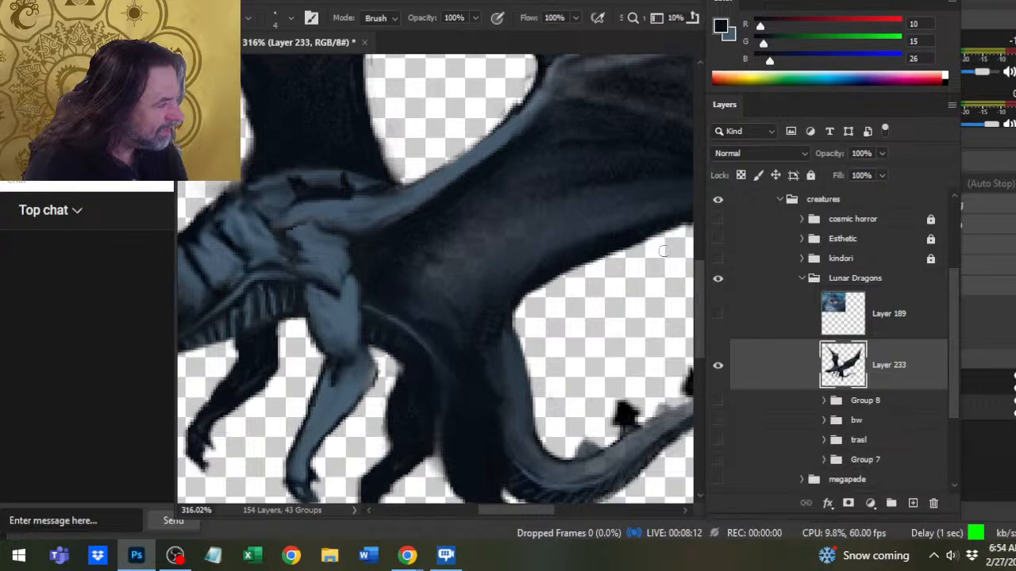
{"action": "mouse_move", "coordinate": [612, 262]}
{"action": "left_mouse_down"}
{"action": "mouse_move", "coordinate": [515, 327]}
{"action": "mouse_move", "coordinate": [639, 271]}
{"action": "mouse_move", "coordinate": [676, 273]}
{"action": "left_mouse_up"}
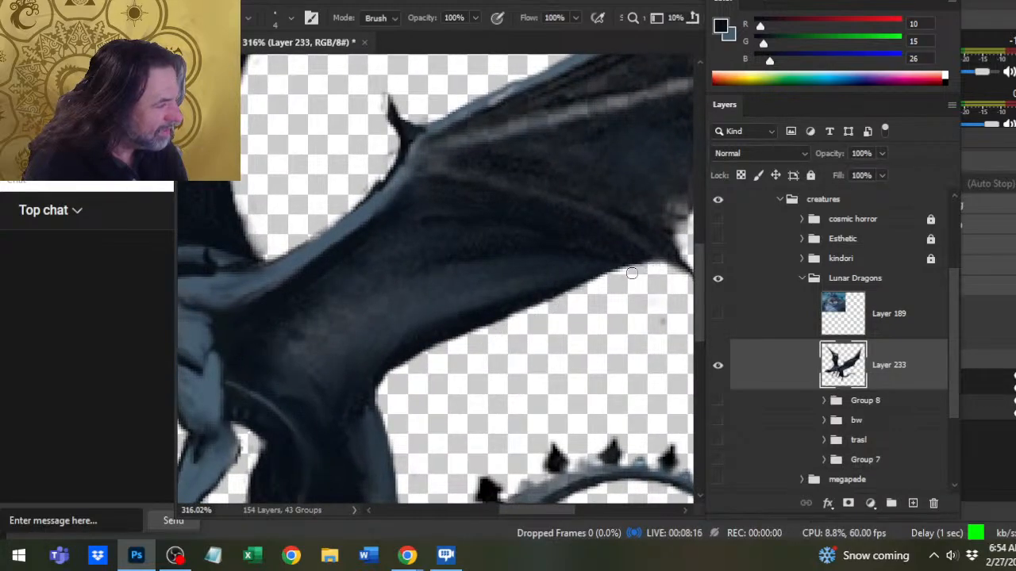
{"action": "left_click_drag", "start_coordinate": [613, 323], "coordinate": [508, 350]}
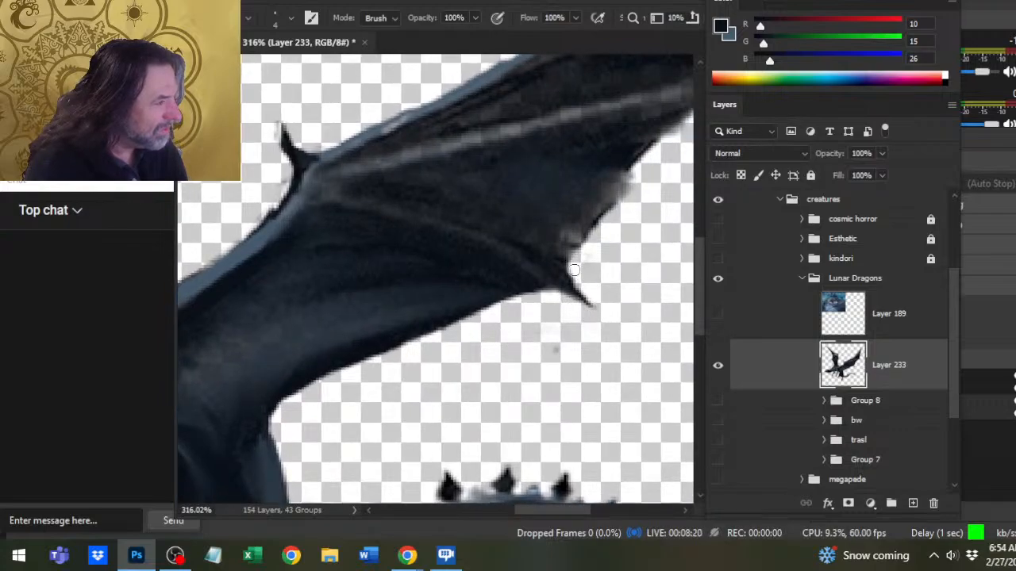
{"action": "mouse_move", "coordinate": [586, 250]}
{"action": "left_mouse_down"}
{"action": "mouse_move", "coordinate": [629, 188]}
{"action": "mouse_move", "coordinate": [585, 243]}
{"action": "left_mouse_up"}
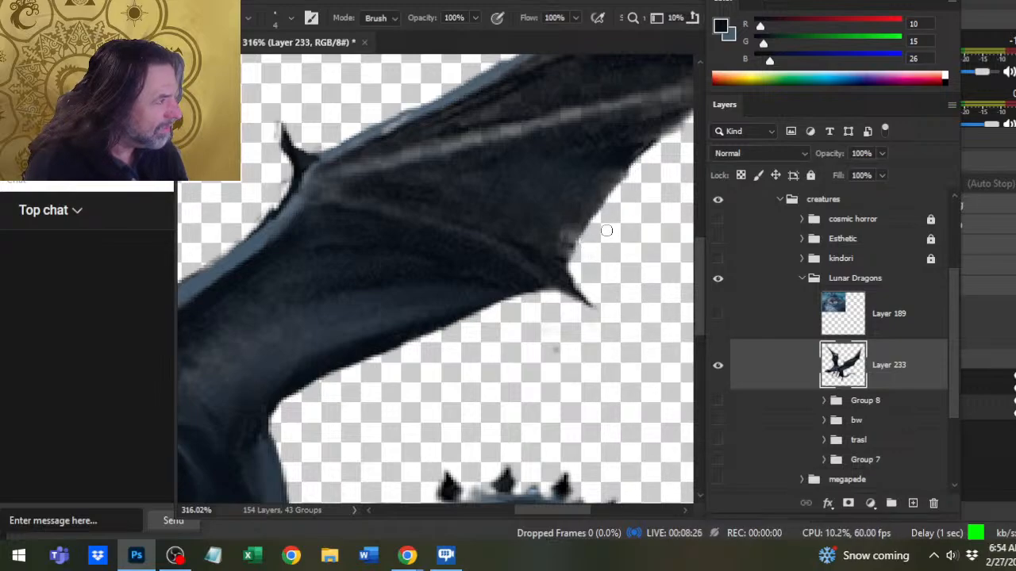
- Thin the claw on the near wing's joint and smudge its base into the blue leading edge
{"action": "left_click_drag", "start_coordinate": [409, 362], "coordinate": [557, 416]}
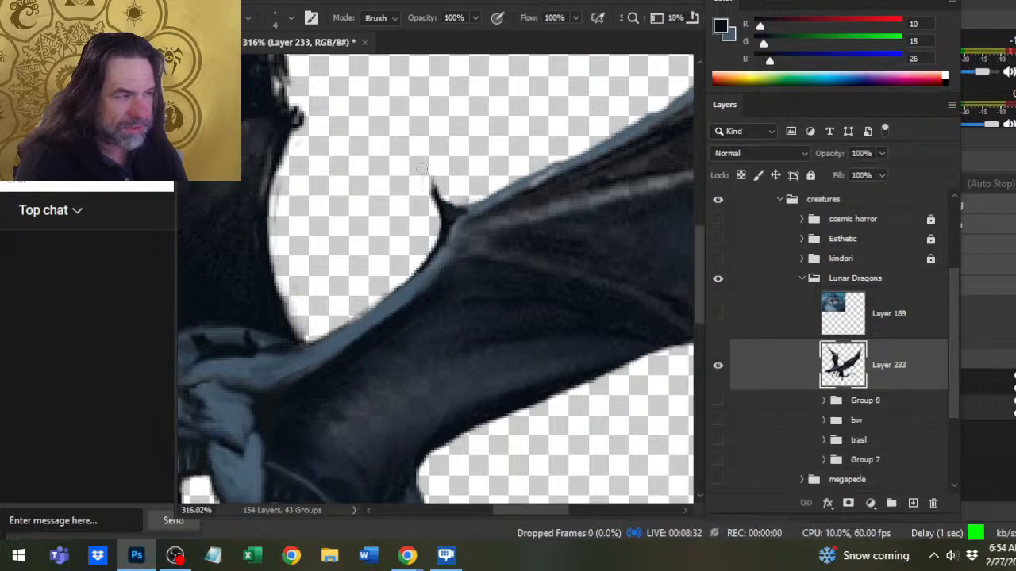
{"action": "key", "text": "r"}
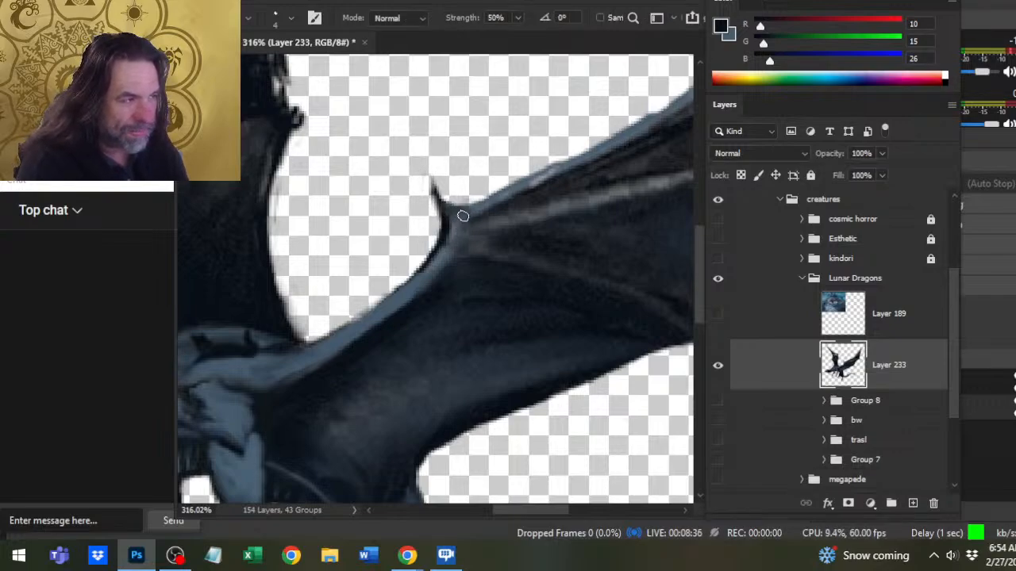
{"action": "left_click_drag", "start_coordinate": [467, 218], "coordinate": [403, 284]}
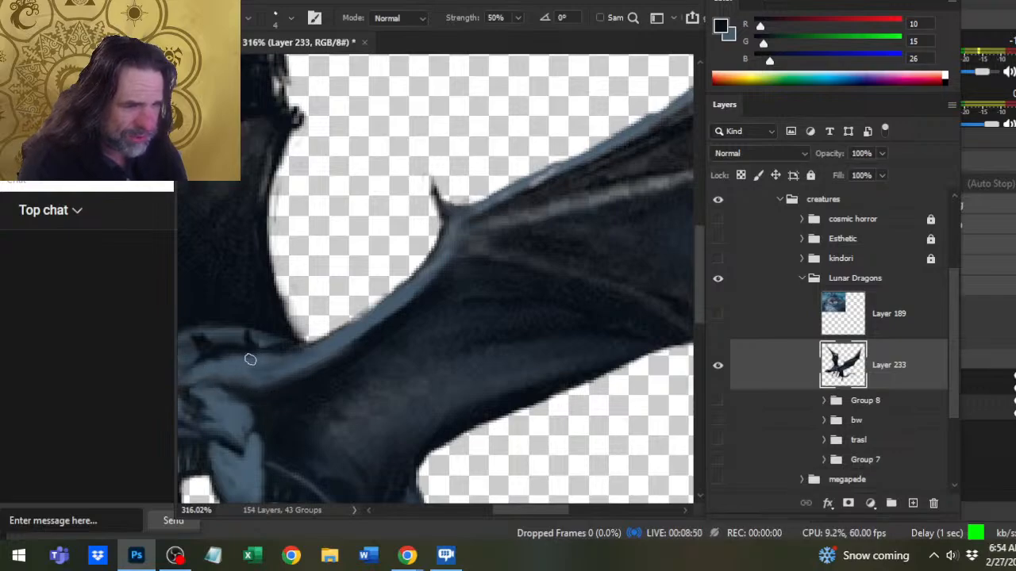
- Smooth the far wing's edge facing the near wing and erase the fuzzy paint along it
{"action": "left_click_drag", "start_coordinate": [203, 373], "coordinate": [386, 345]}
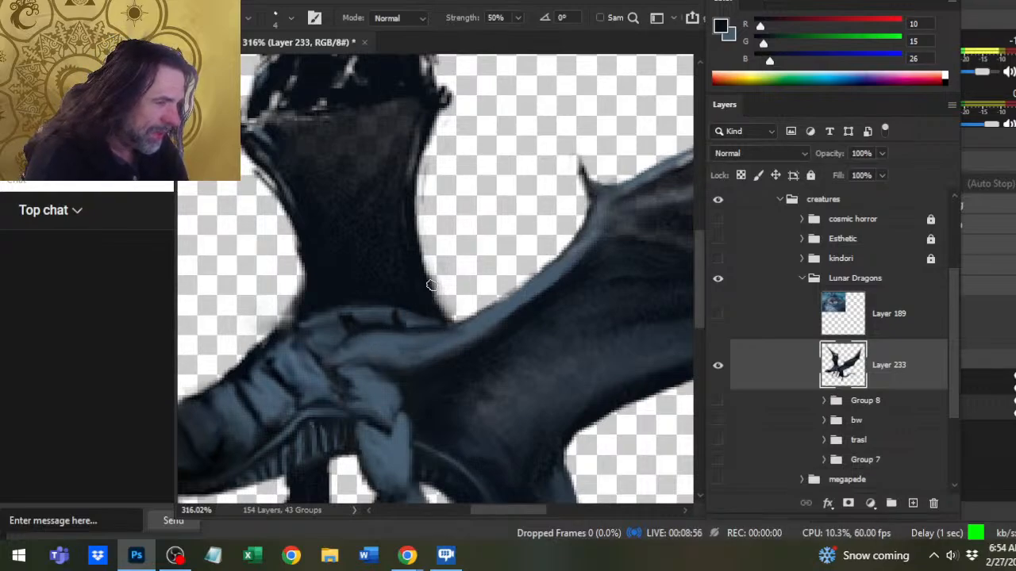
{"action": "key", "text": "e"}
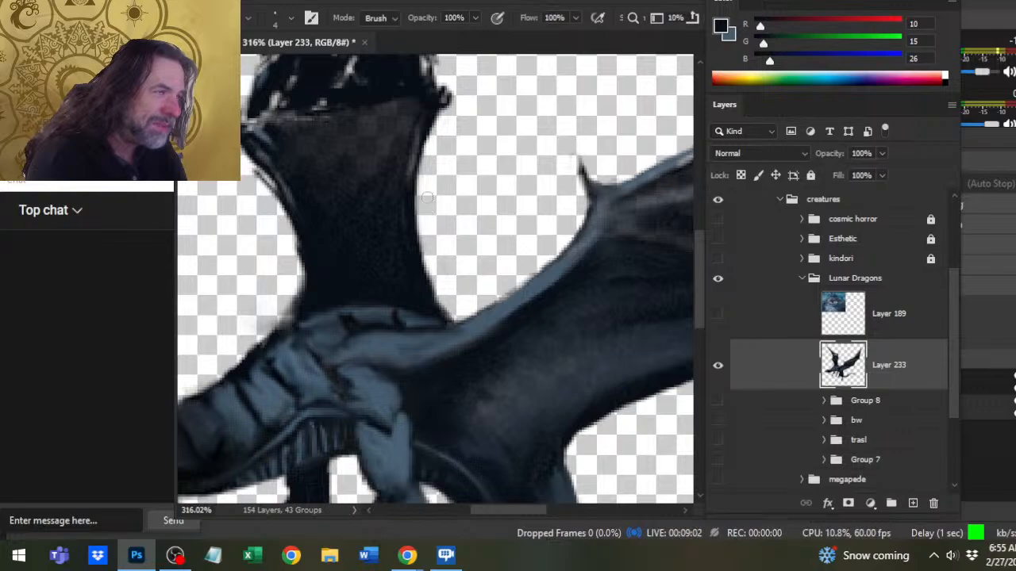
{"action": "scroll", "coordinate": [424, 202], "scroll_direction": "up", "scroll_amount": 3}
{"action": "key", "text": "r"}
- Extend the spike on the far wing's rear edge into a sharp point with dark paint (RGB 8, 15, 23) and smudge its tip
{"action": "key", "text": "b"}
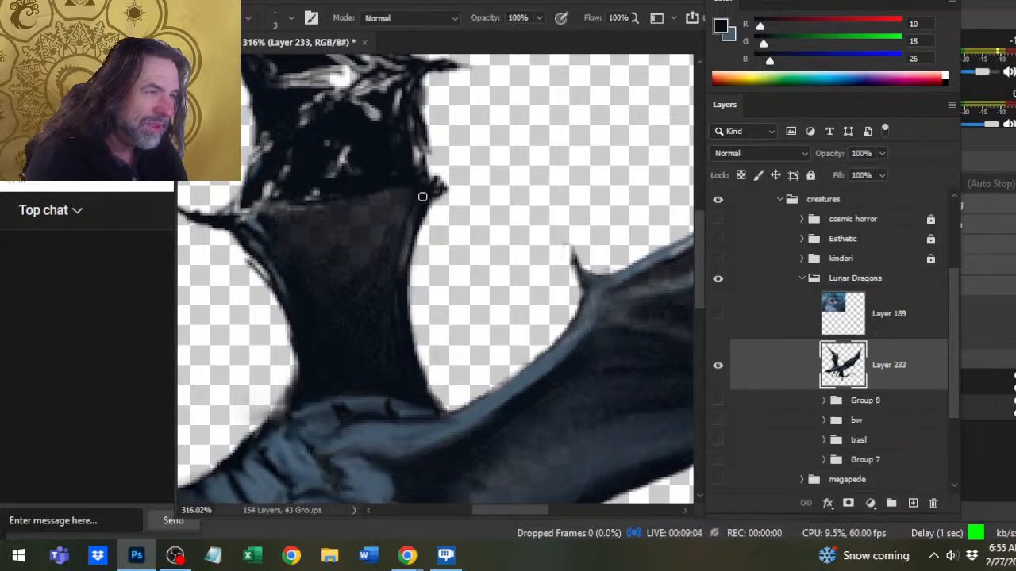
{"action": "left_click", "coordinate": [421, 196], "text": "alt"}
{"action": "mouse_move", "coordinate": [438, 193]}
{"action": "left_mouse_down"}
{"action": "mouse_move", "coordinate": [461, 186]}
{"action": "mouse_move", "coordinate": [431, 204]}
{"action": "mouse_move", "coordinate": [426, 223]}
{"action": "left_mouse_up"}
{"action": "key", "text": "r"}
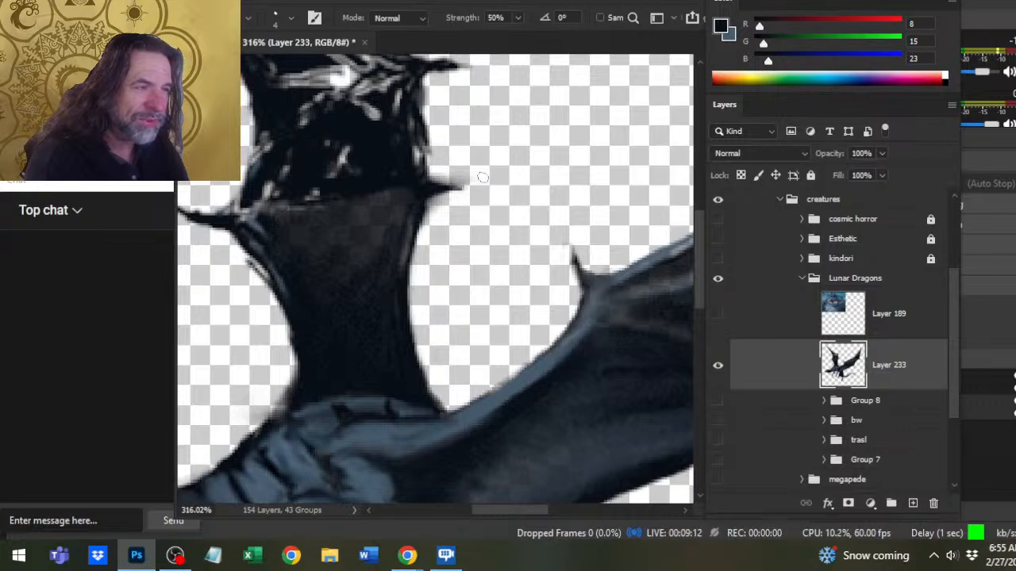
{"action": "key", "text": "b"}
{"action": "left_click_drag", "start_coordinate": [469, 179], "coordinate": [433, 179]}
{"action": "left_click_drag", "start_coordinate": [457, 184], "coordinate": [437, 183]}
- Refine the dark muscle lines on the dragon's shoulder with a 3 px brush and smudge the shading around them
{"action": "key", "text": "z"}
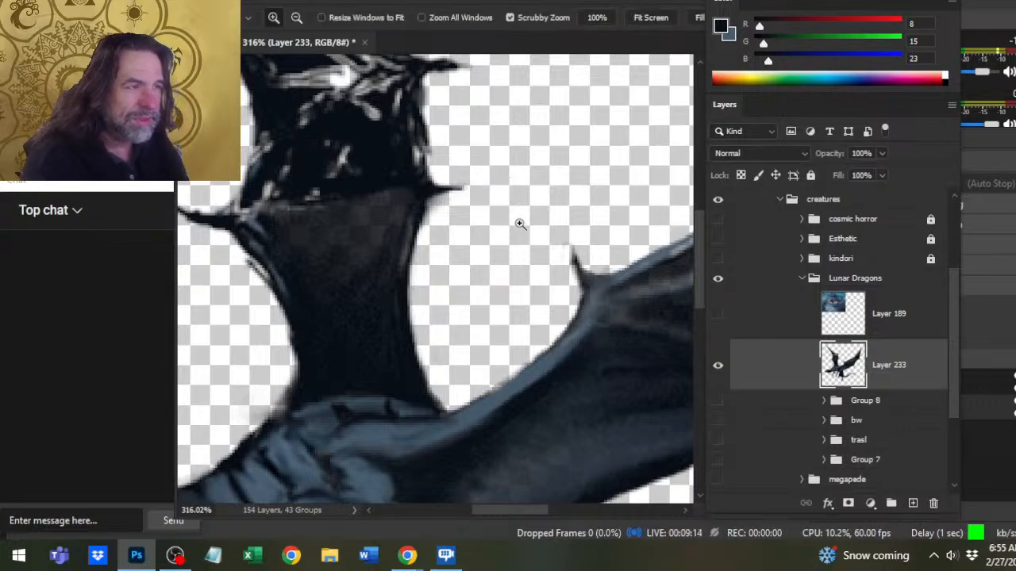
{"action": "left_click_drag", "start_coordinate": [518, 225], "coordinate": [428, 217]}
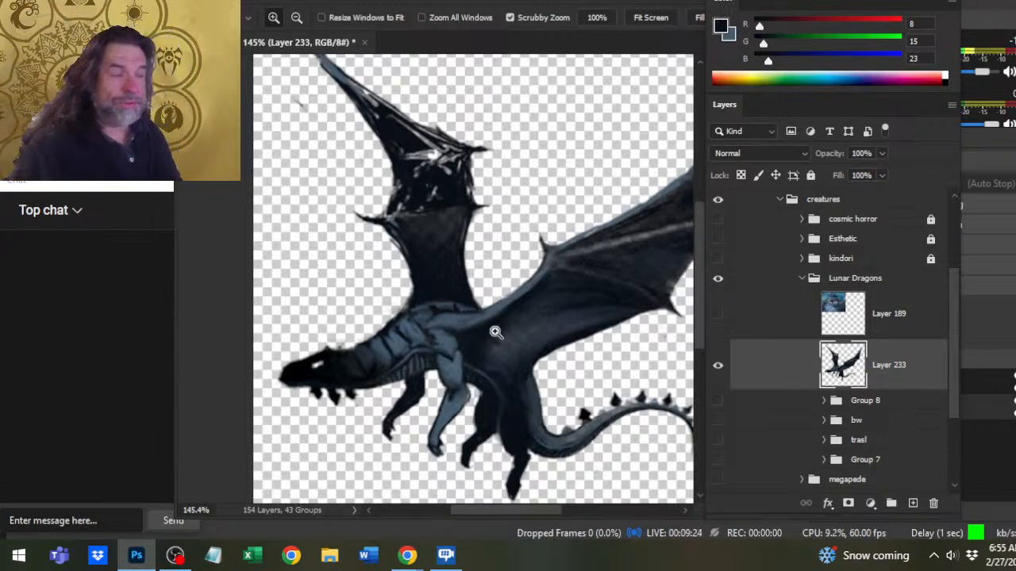
{"action": "key", "text": "r"}
{"action": "key", "text": "b"}
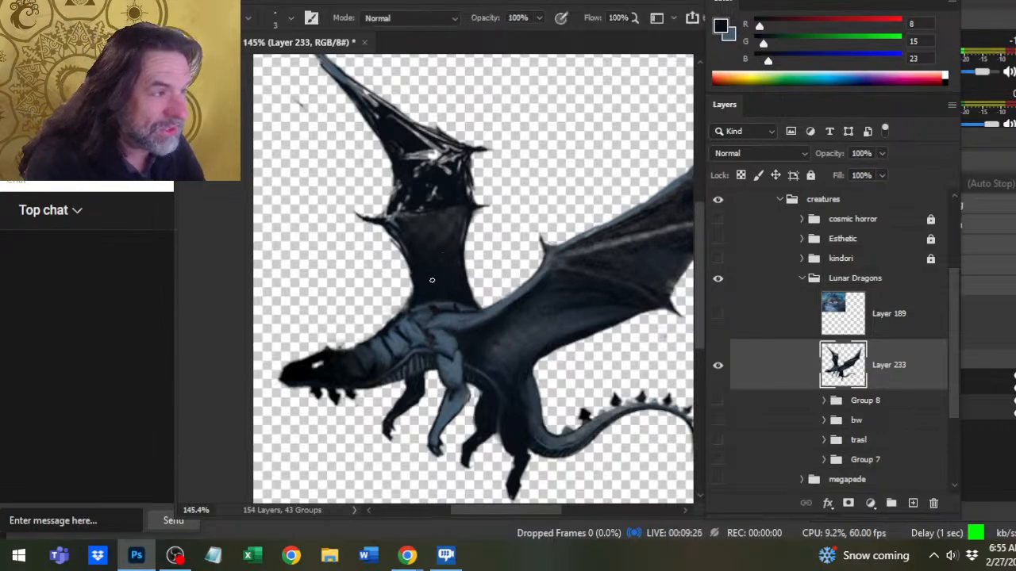
{"action": "left_click_drag", "start_coordinate": [586, 346], "coordinate": [547, 342]}
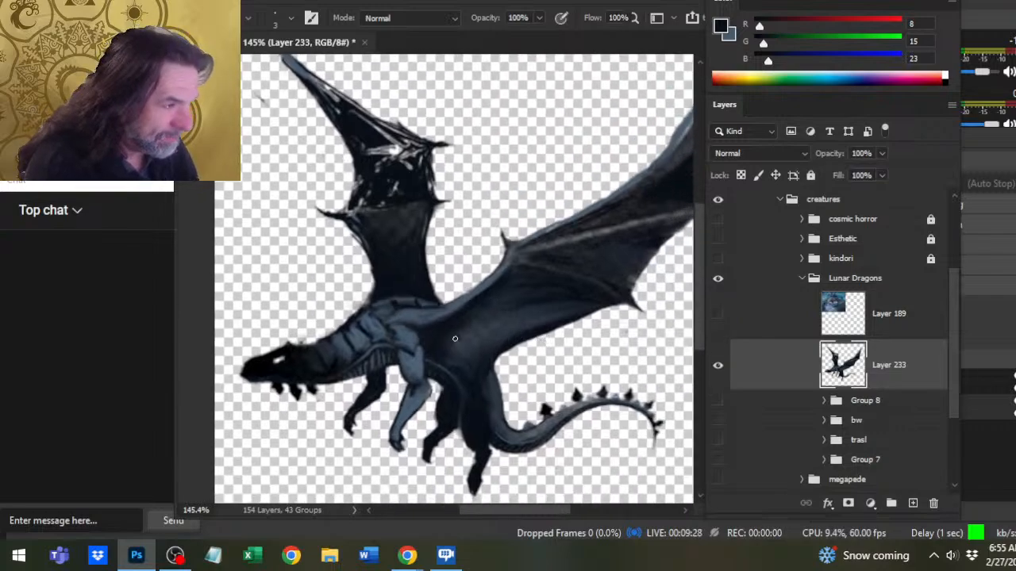
{"action": "key", "text": "r"}
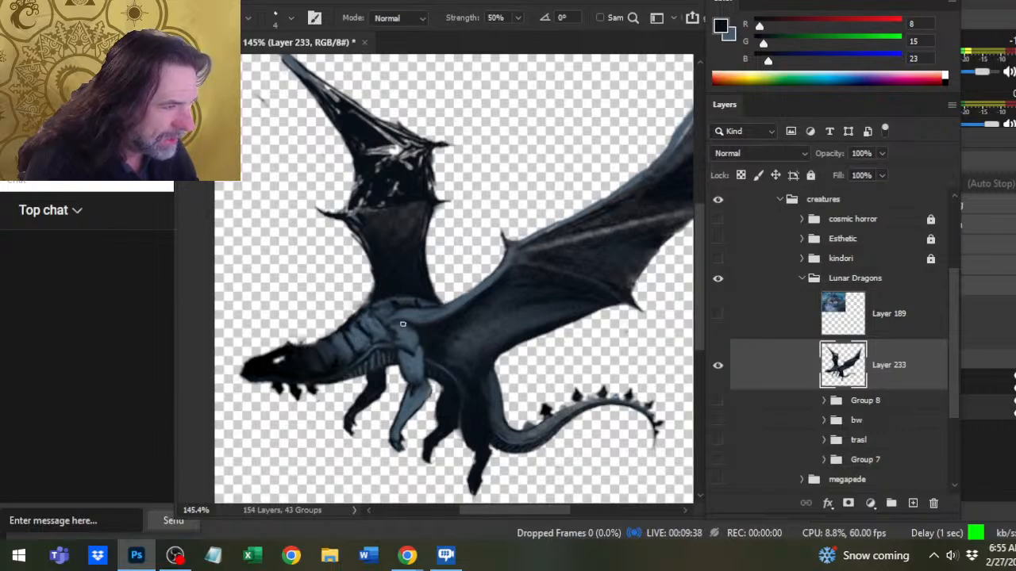
{"action": "key", "text": "b"}
{"action": "left_click_drag", "start_coordinate": [392, 313], "coordinate": [389, 332]}
{"action": "key", "text": "r"}
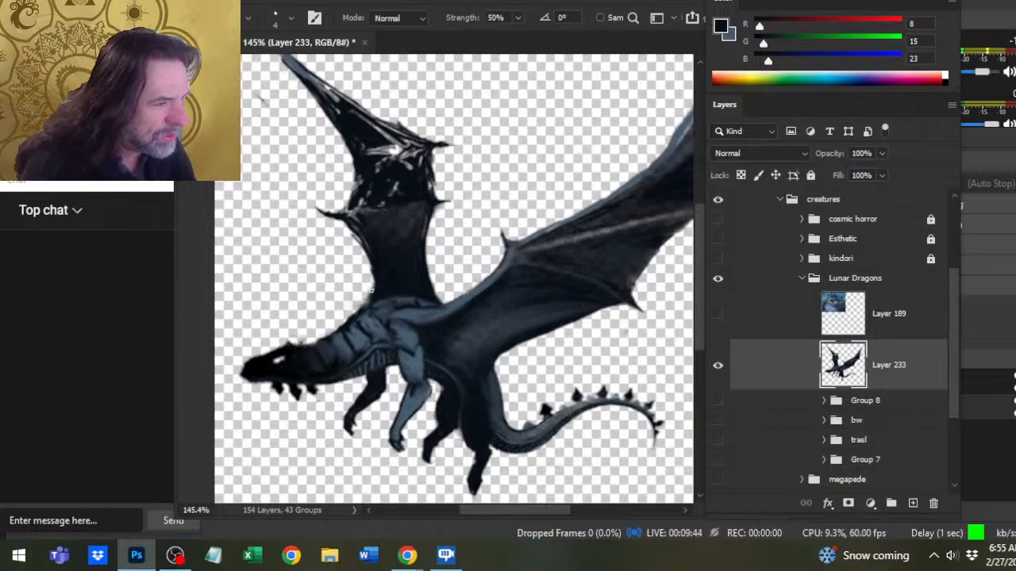
- Paint a blue-grey highlight (RGB 69, 89, 106) along the far wing's lower front edge with a 3 px brush and smudge it in
{"action": "key", "text": "b"}
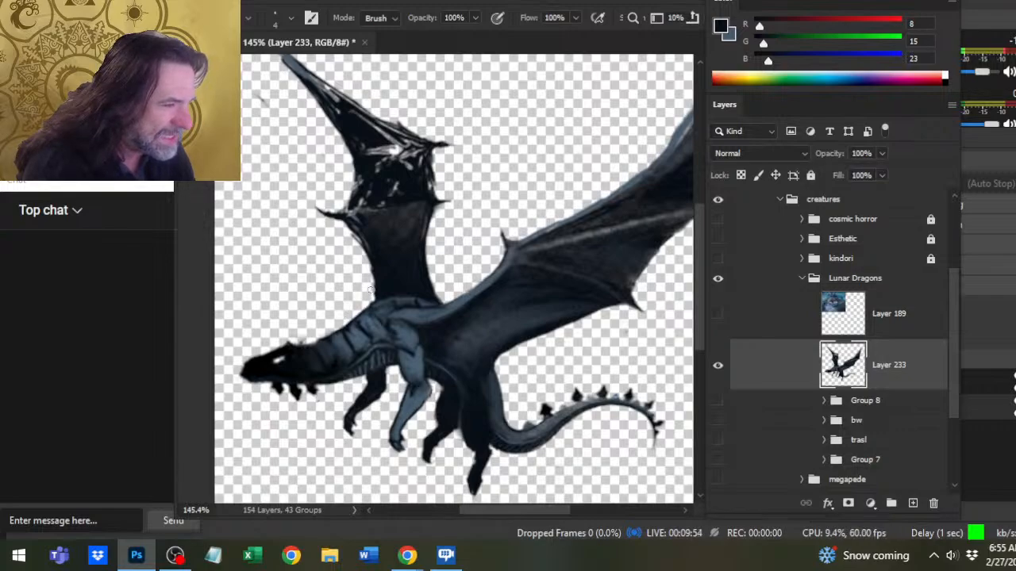
{"action": "key", "text": "b"}
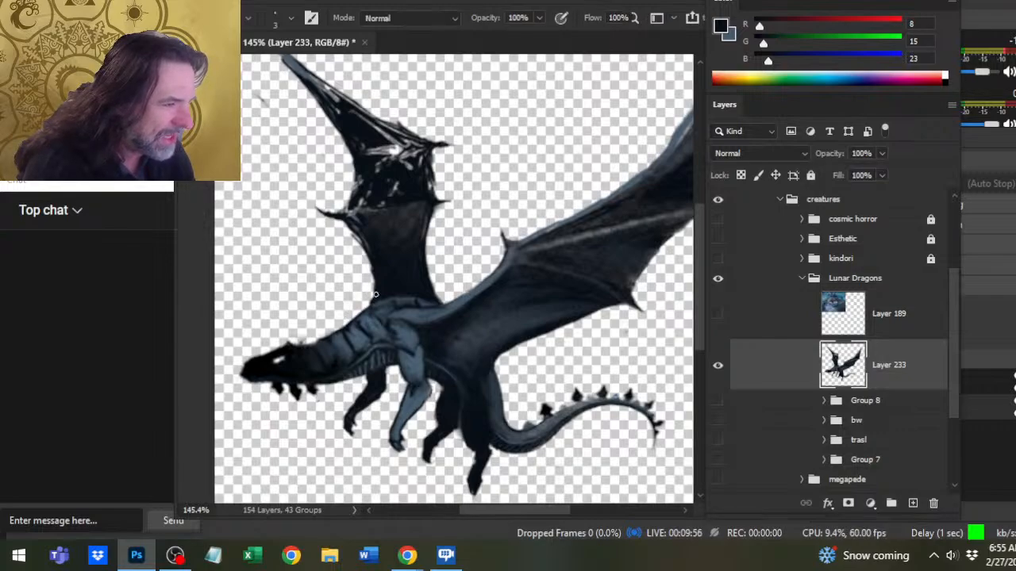
{"action": "left_click", "coordinate": [409, 357], "text": "alt"}
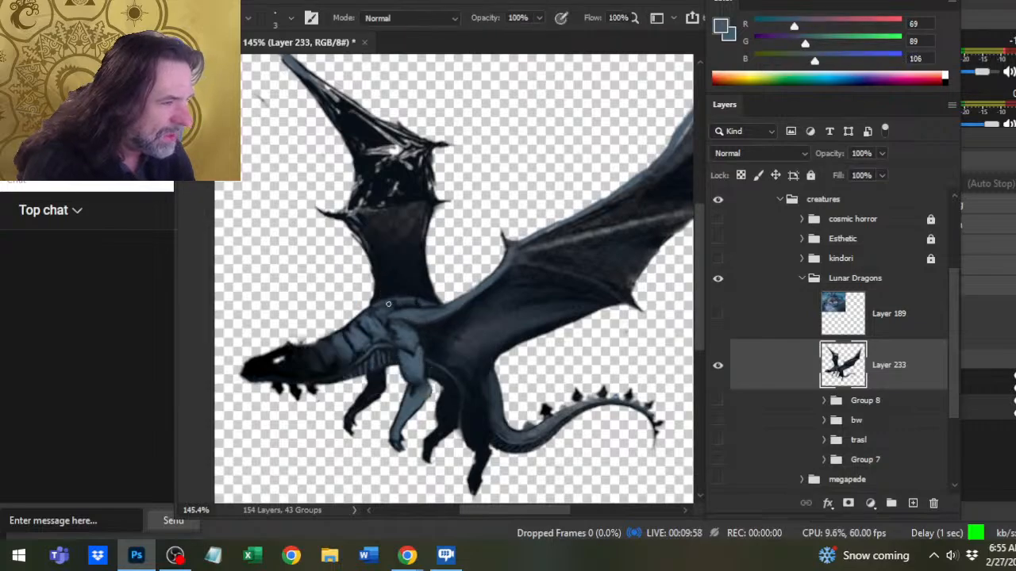
{"action": "key", "text": "r"}
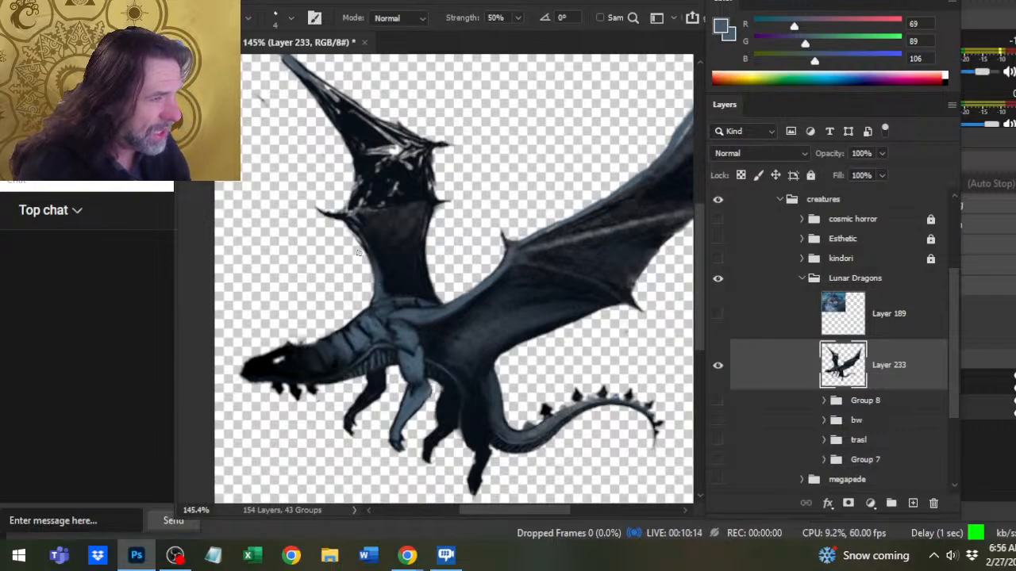
{"action": "key", "text": "b"}
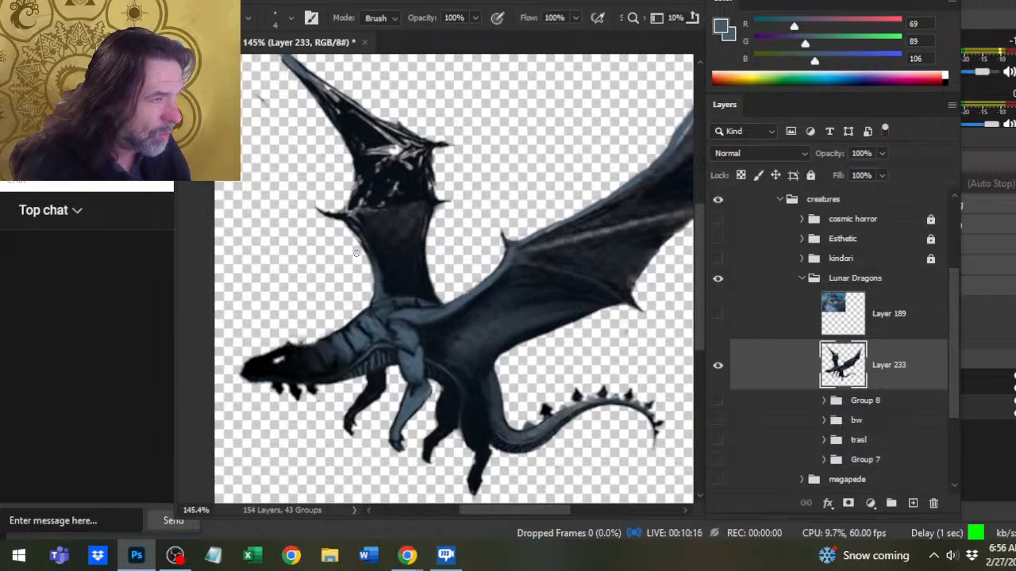
{"action": "key", "text": "r"}
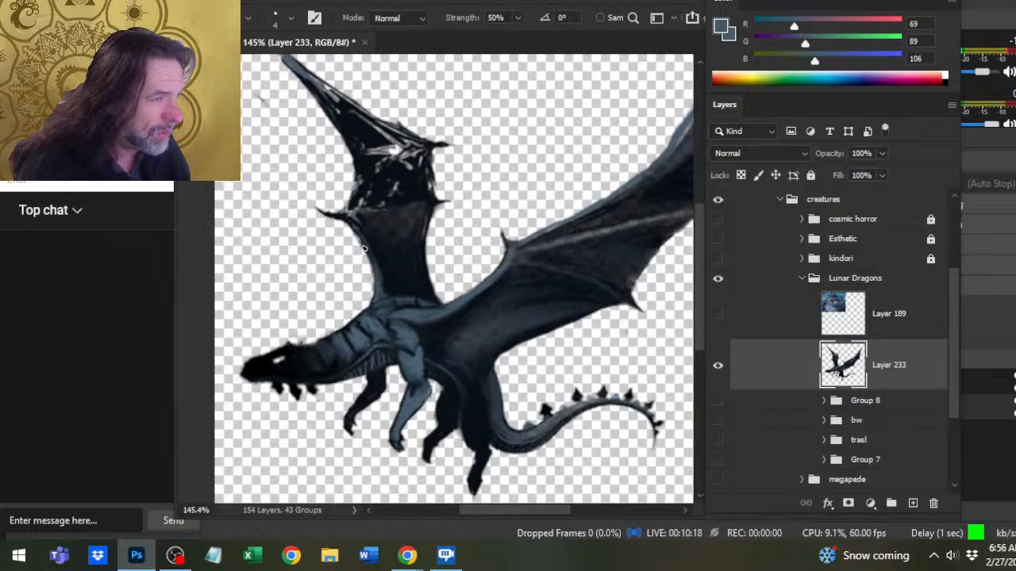
{"action": "key", "text": "b"}
{"action": "key", "text": "r"}
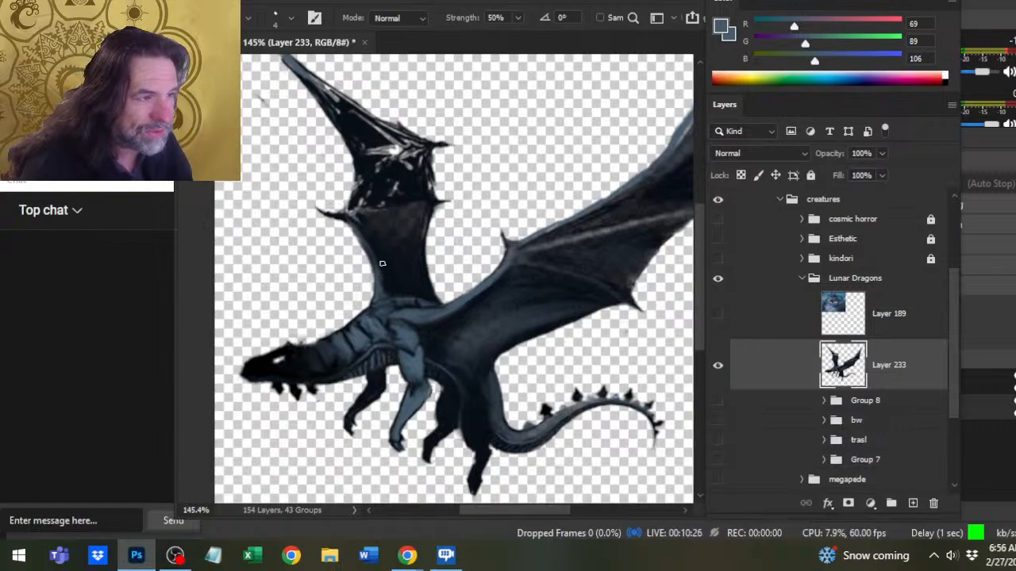
- Shade the far wing's lower membrane with darker blue (RGB 50, 66, 79) sampled from the shoulder and smudge it smooth
{"action": "key", "text": "b"}
{"action": "left_click", "coordinate": [386, 332], "text": "alt"}
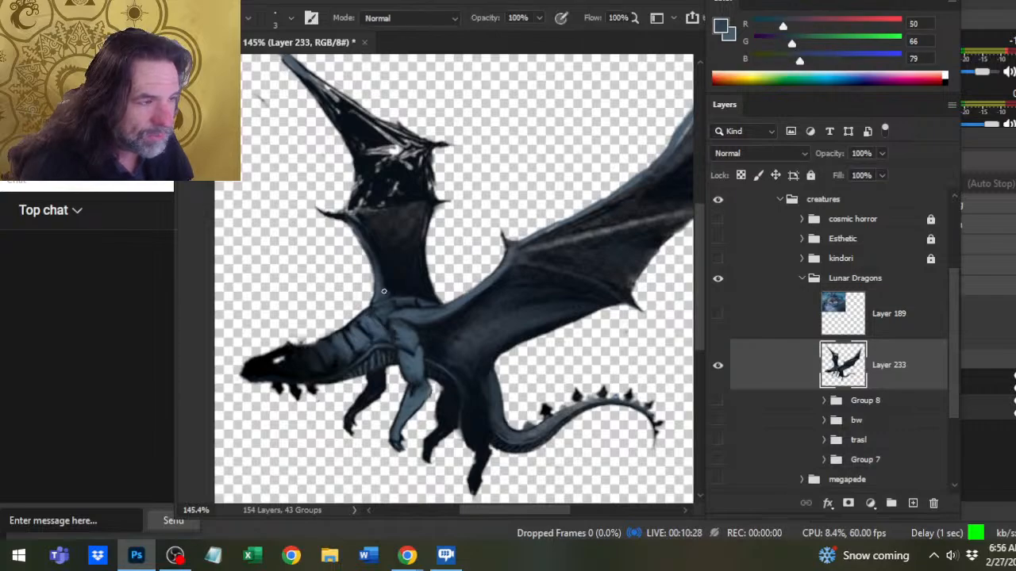
{"action": "key", "text": "r"}
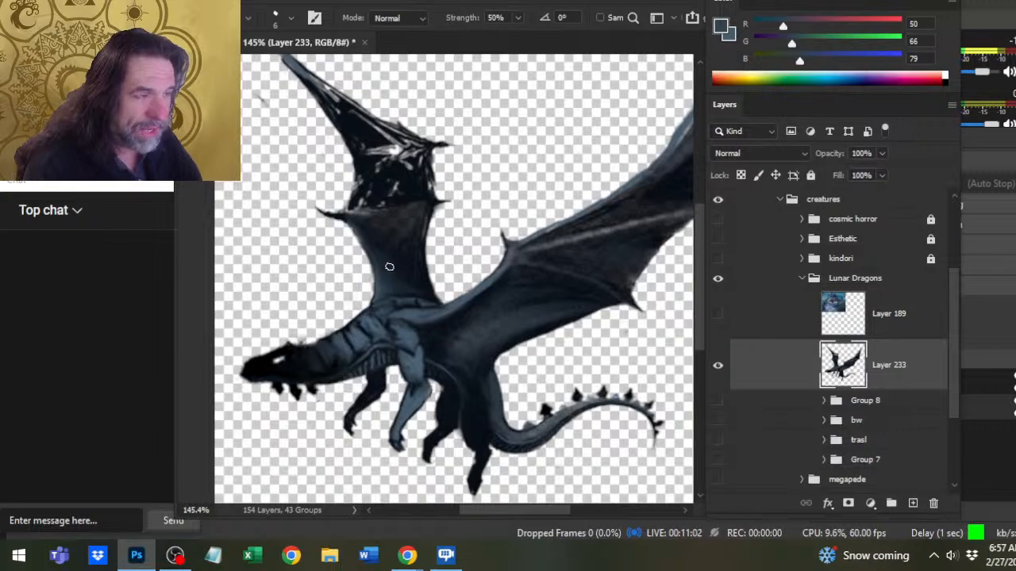
{"action": "key", "text": "b"}
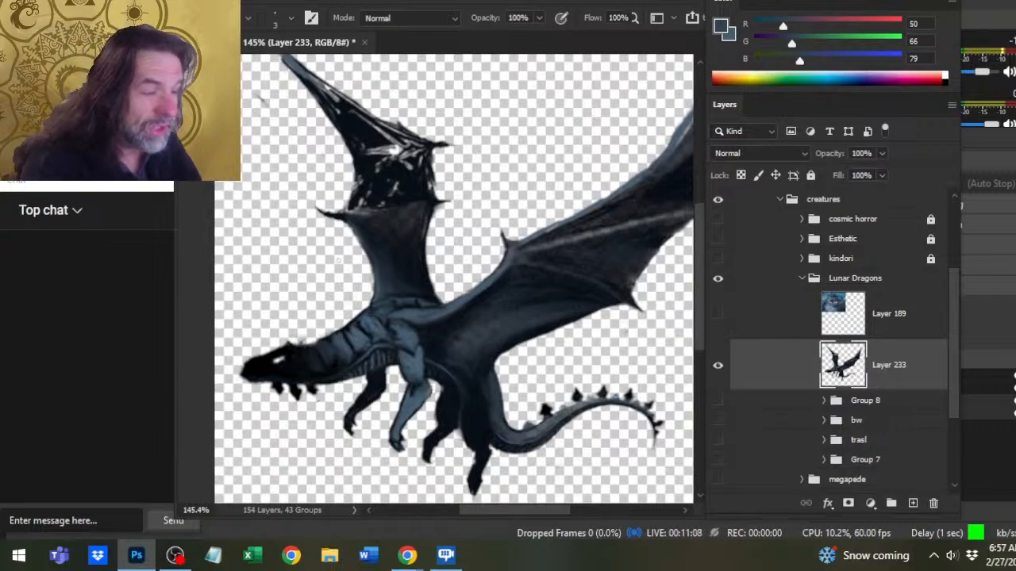
- Outline the far wing down to where it meets the back, then cut and paste it in place on a new layer
{"action": "key", "text": "z"}
{"action": "left_click_drag", "start_coordinate": [465, 329], "coordinate": [388, 333]}
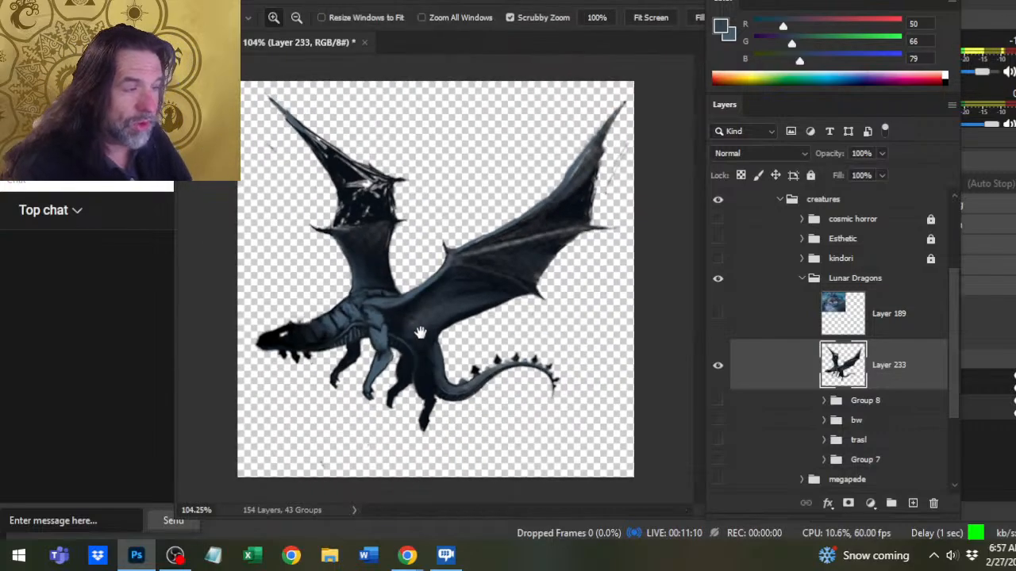
{"action": "key", "text": "l"}
{"action": "mouse_move", "coordinate": [329, 95]}
{"action": "left_mouse_down"}
{"action": "mouse_move", "coordinate": [242, 100]}
{"action": "mouse_move", "coordinate": [302, 258]}
{"action": "mouse_move", "coordinate": [355, 294]}
{"action": "mouse_move", "coordinate": [400, 293]}
{"action": "mouse_move", "coordinate": [431, 199]}
{"action": "mouse_move", "coordinate": [333, 99]}
{"action": "left_mouse_up"}
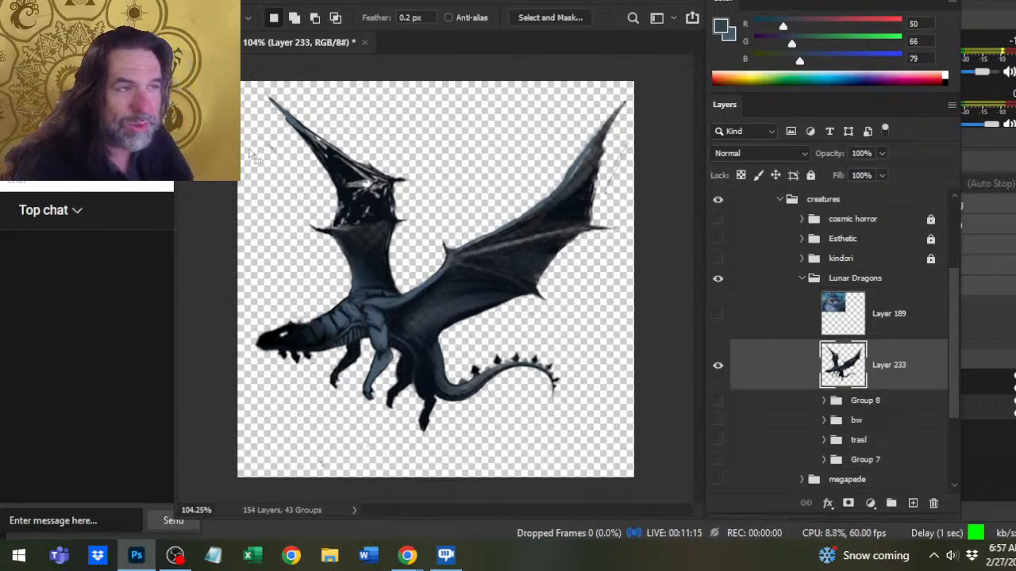
{"action": "key", "text": "z"}
{"action": "left_click", "coordinate": [363, 296]}
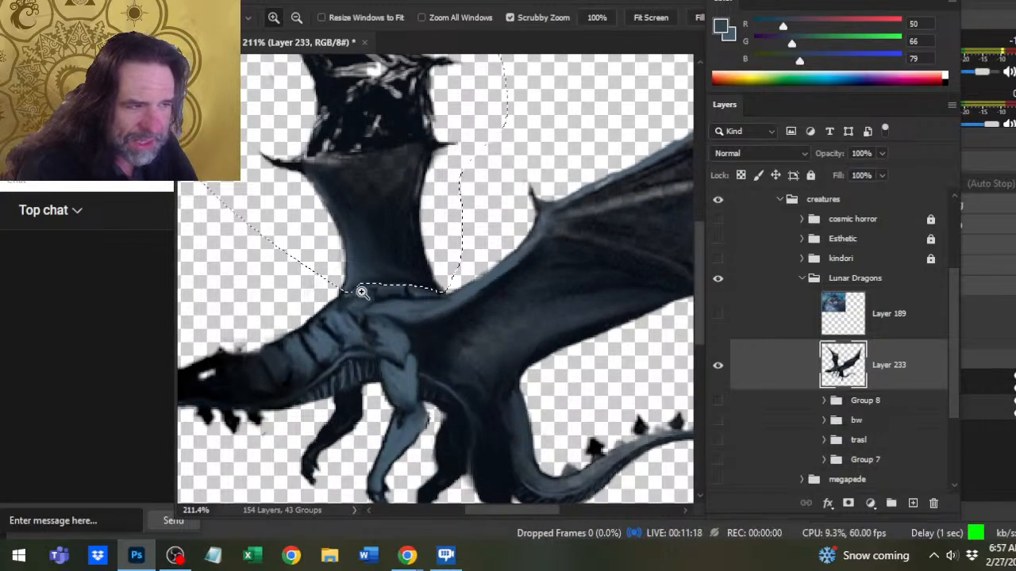
{"action": "key", "text": "l"}
{"action": "mouse_move", "coordinate": [363, 292]}
{"action": "left_mouse_down"}
{"action": "mouse_move", "coordinate": [369, 299]}
{"action": "mouse_move", "coordinate": [344, 293]}
{"action": "mouse_move", "coordinate": [327, 312]}
{"action": "mouse_move", "coordinate": [349, 293]}
{"action": "mouse_move", "coordinate": [325, 301]}
{"action": "mouse_move", "coordinate": [334, 292]}
{"action": "left_mouse_up"}
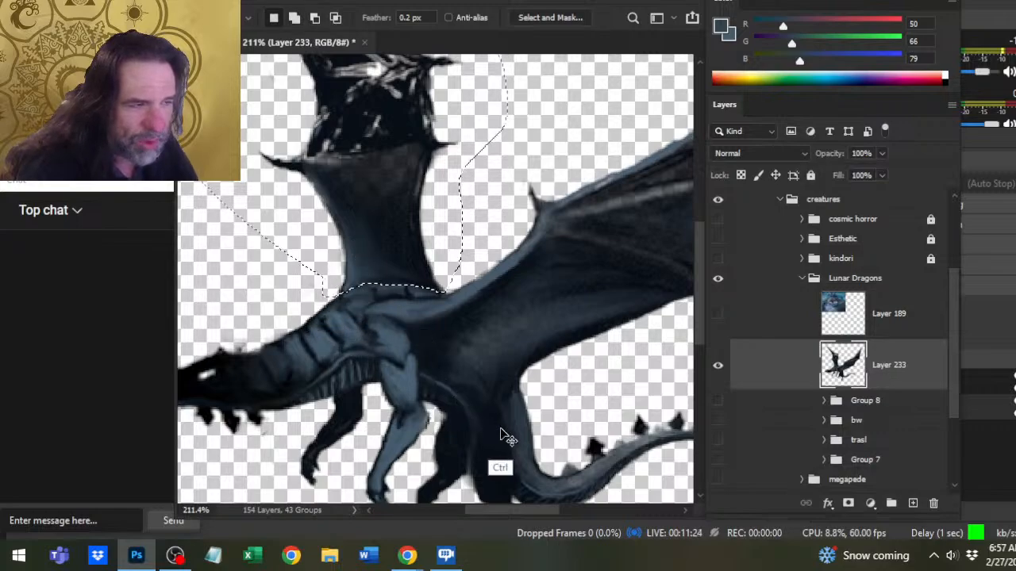
{"action": "key", "text": "ctrl+x"}
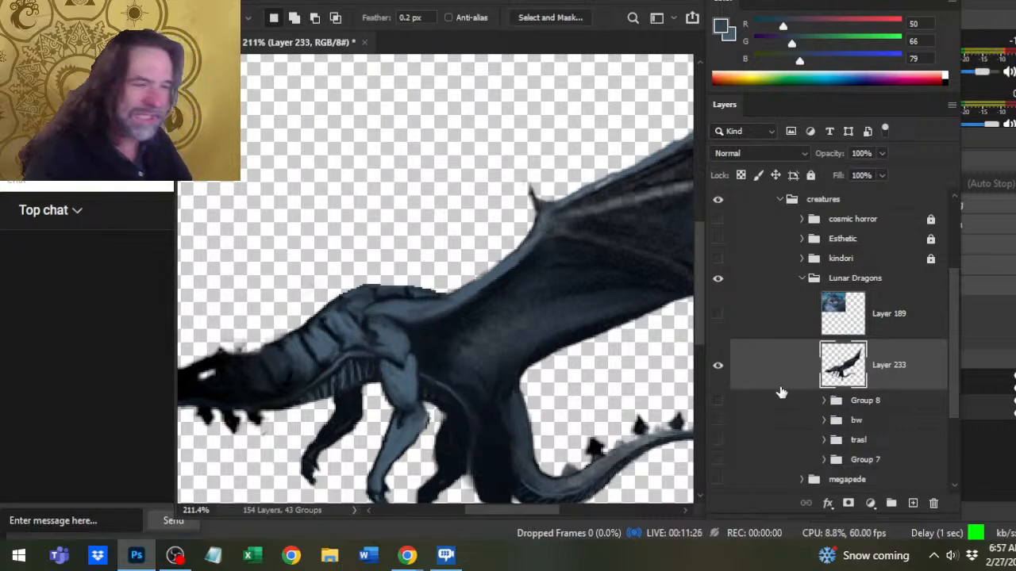
{"action": "key", "text": "ctrl+shift+v"}
- Skew the far wing 3.6° toward the head and rotate it -3.1°
{"action": "left_click_drag", "start_coordinate": [519, 381], "coordinate": [463, 357]}
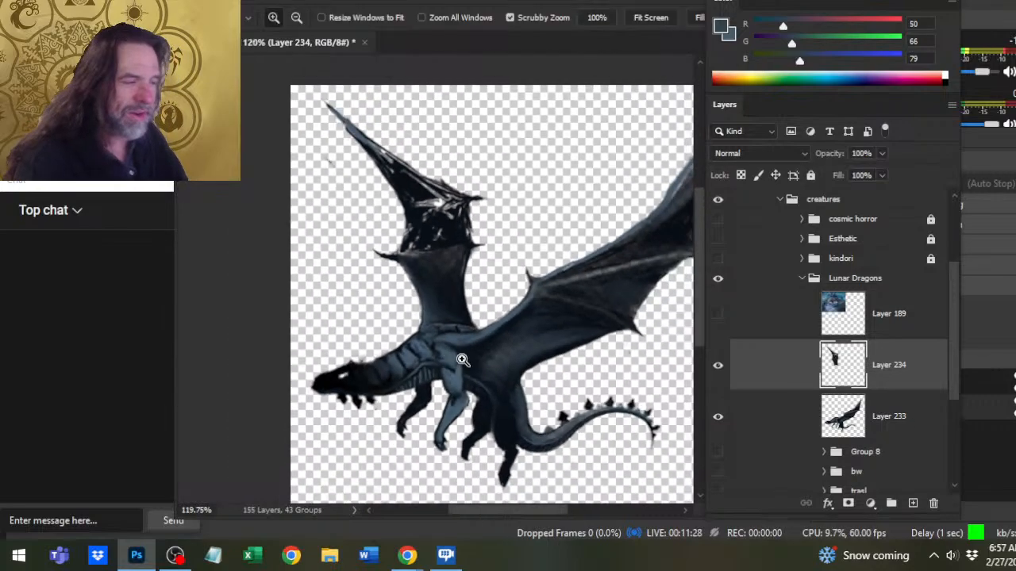
{"action": "right_click", "coordinate": [508, 377]}
{"action": "left_click", "coordinate": [516, 241]}
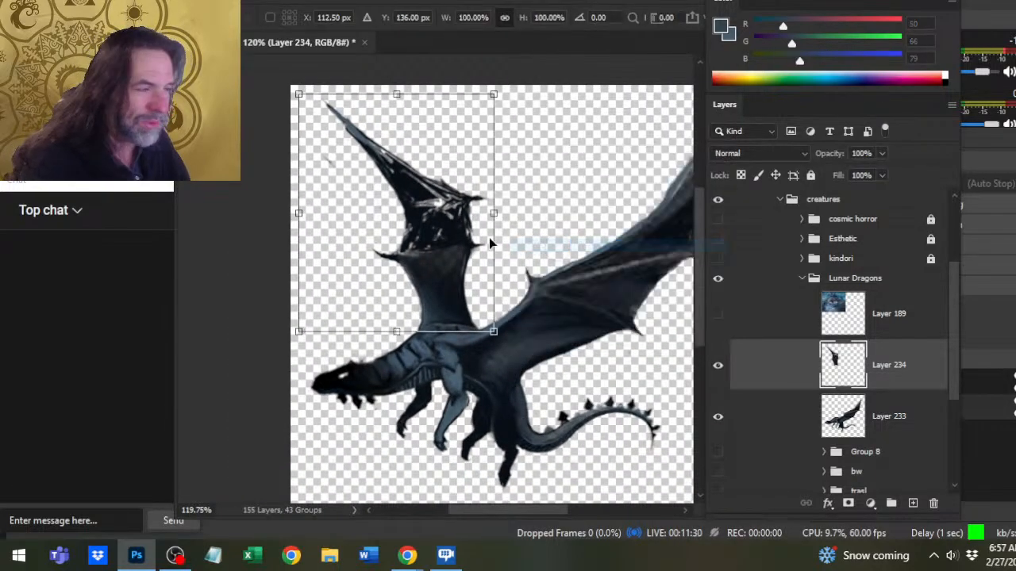
{"action": "right_click", "coordinate": [490, 237]}
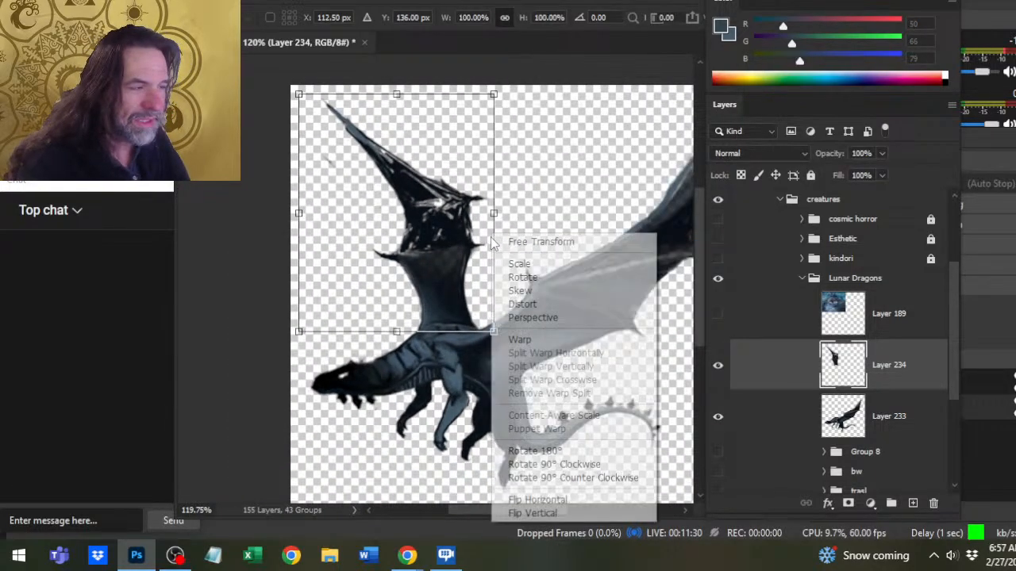
{"action": "left_click", "coordinate": [540, 292]}
{"action": "left_click_drag", "start_coordinate": [400, 107], "coordinate": [385, 104]}
{"action": "right_click", "coordinate": [567, 255]}
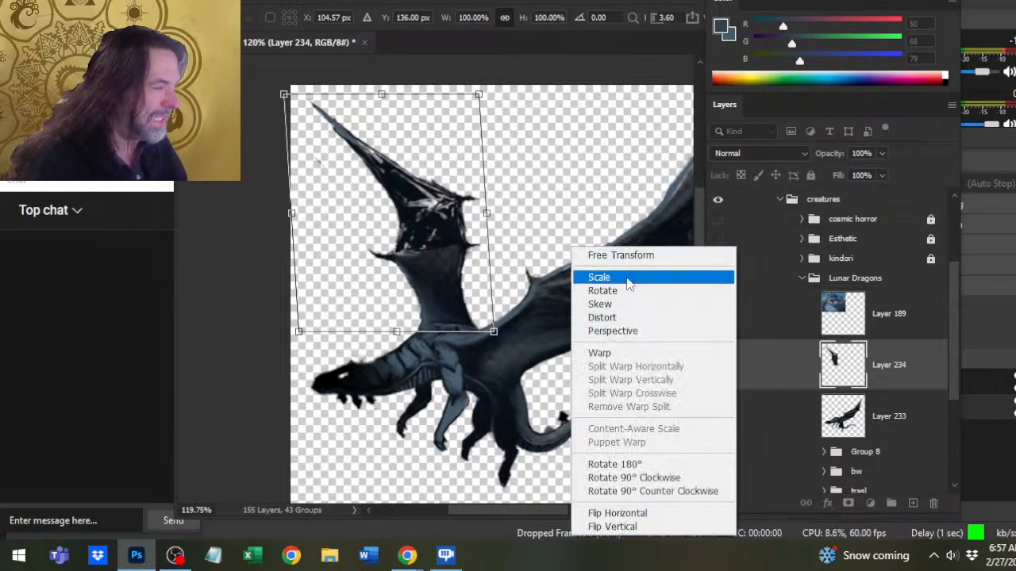
{"action": "left_click", "coordinate": [632, 256]}
{"action": "left_click_drag", "start_coordinate": [615, 268], "coordinate": [616, 256]}
{"action": "key", "text": "Return"}
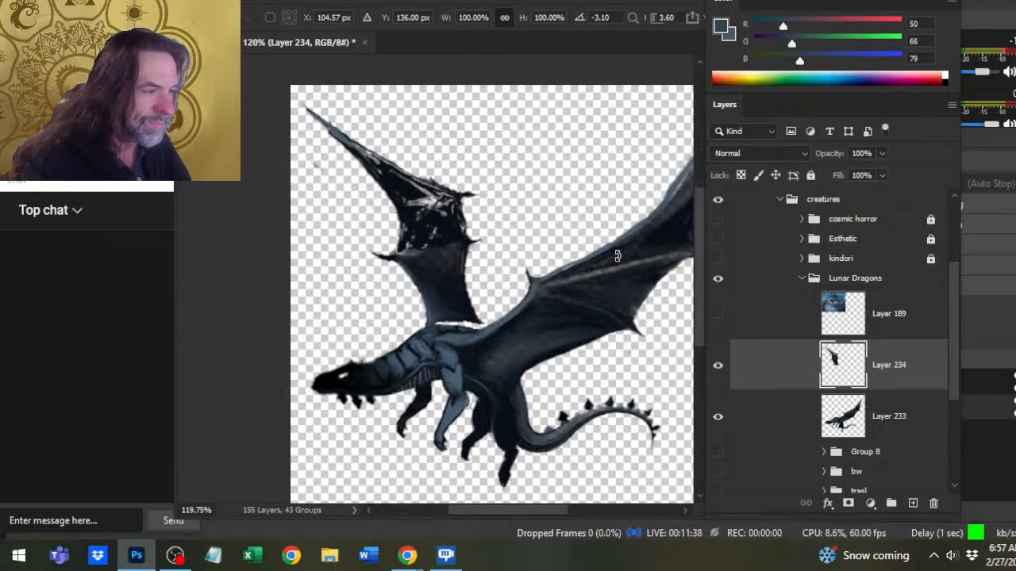
- Nudge the far wing toward the head and down until its base closes the gap along the back
{"action": "key", "text": "Left"}
{"action": "key", "text": "Left"}
{"action": "key", "text": "Left"}
{"action": "key", "text": "Left"}
{"action": "key", "text": "Left"}
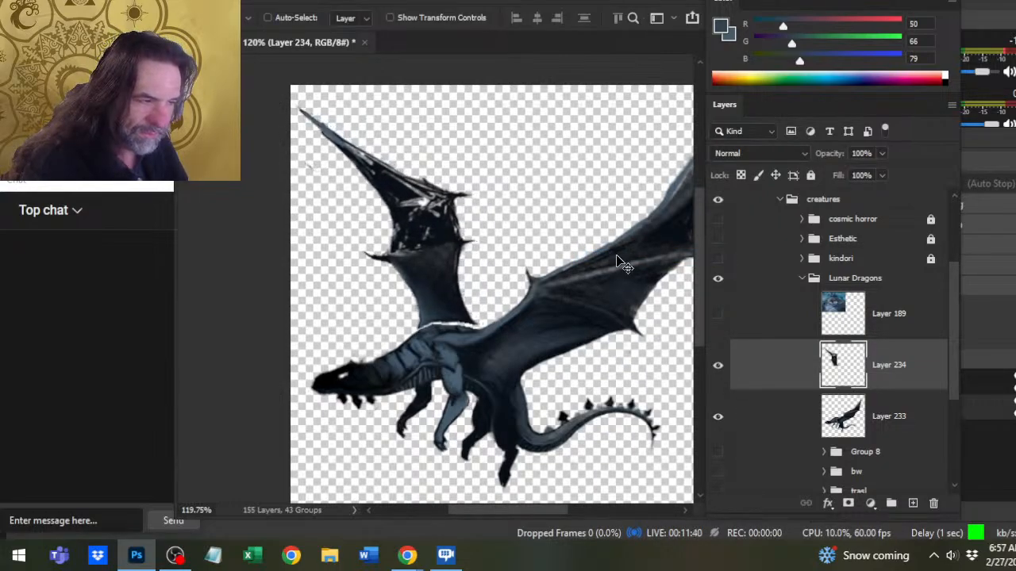
{"action": "key", "text": "Down"}
{"action": "key", "text": "Down"}
{"action": "key", "text": "Down"}
{"action": "key", "text": "Down"}
{"action": "key", "text": "Down"}
{"action": "key", "text": "Down"}
{"action": "key", "text": "Down"}
{"action": "key", "text": "Down"}
{"action": "key", "text": "Down"}
{"action": "key", "text": "Left"}
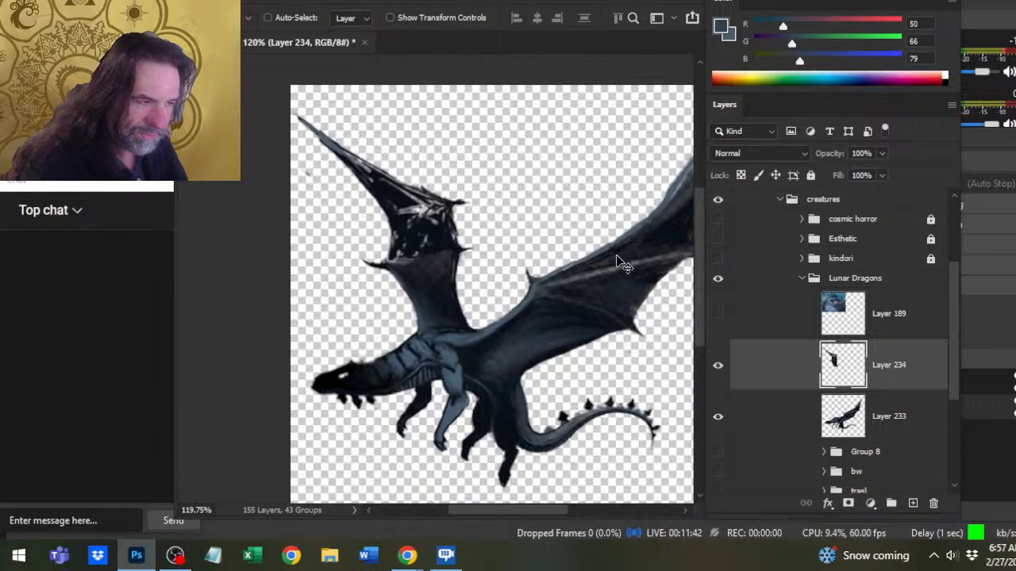
- Place the far wing's layer beneath the body layer and nudge the wing slightly upward to fit behind the back
{"action": "left_click_drag", "start_coordinate": [794, 381], "coordinate": [797, 420]}
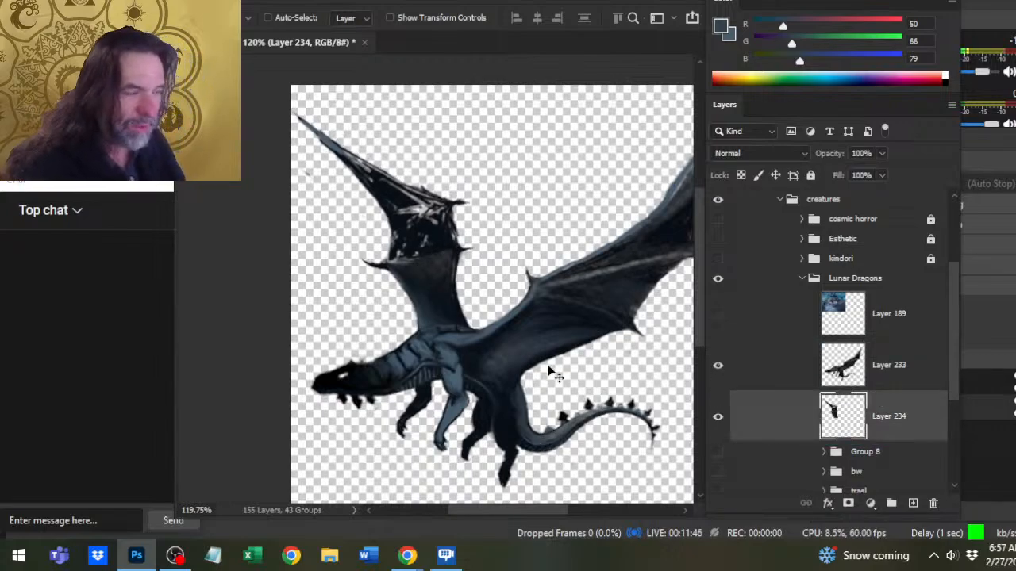
{"action": "key", "text": "Up"}
{"action": "key", "text": "Right"}
{"action": "key", "text": "Right"}
{"action": "key", "text": "Up"}
{"action": "key", "text": "Up"}
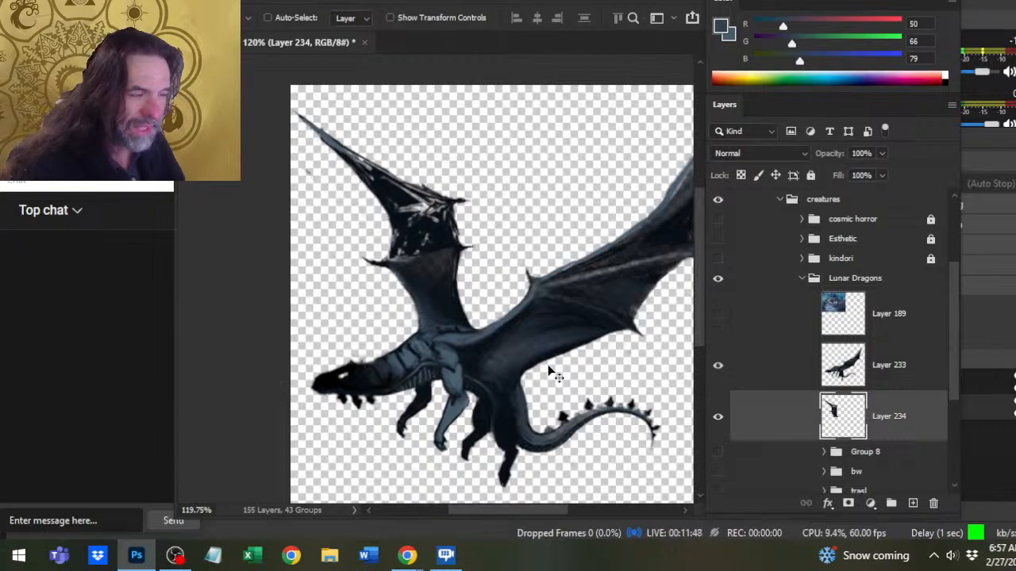
{"action": "key", "text": "Left"}
{"action": "key", "text": "Up"}
{"action": "key", "text": "Left"}
{"action": "key", "text": "Right"}
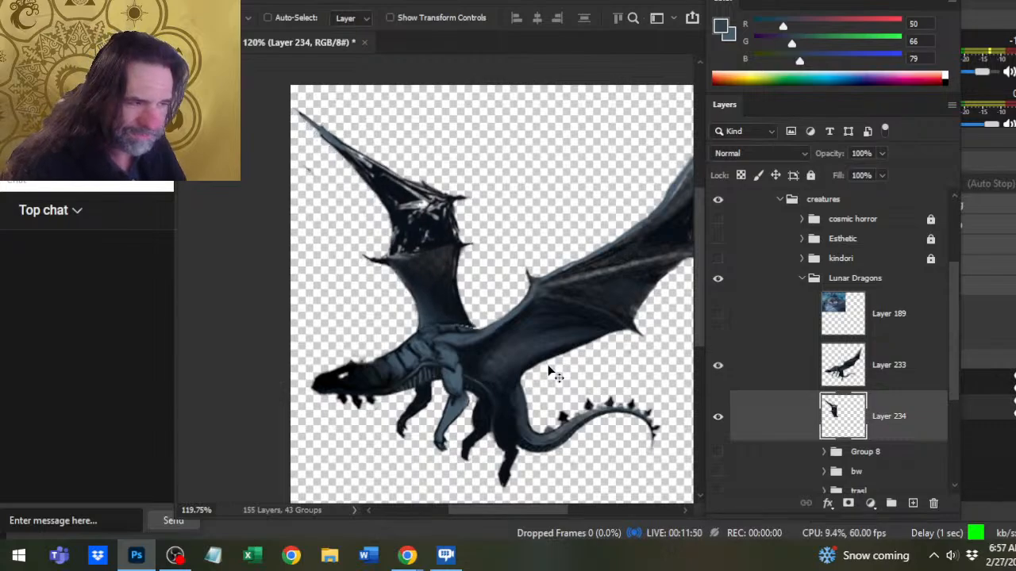
- Warp the far wing so its rear edge bulges toward the near wing and its tip pulls inward
{"action": "key", "text": "z"}
{"action": "left_click_drag", "start_coordinate": [549, 370], "coordinate": [521, 353]}
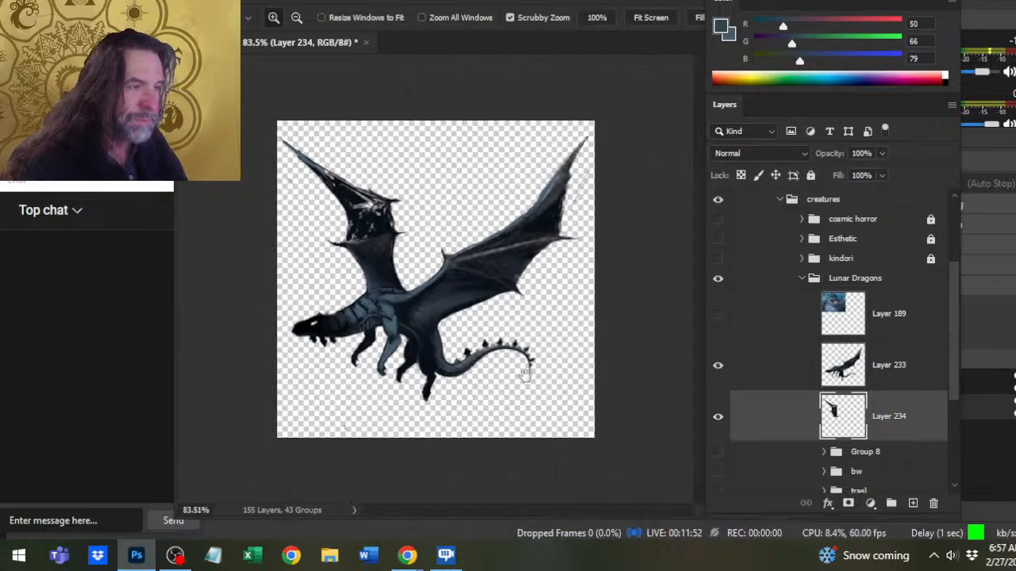
{"action": "key", "text": "l"}
{"action": "right_click", "coordinate": [388, 246]}
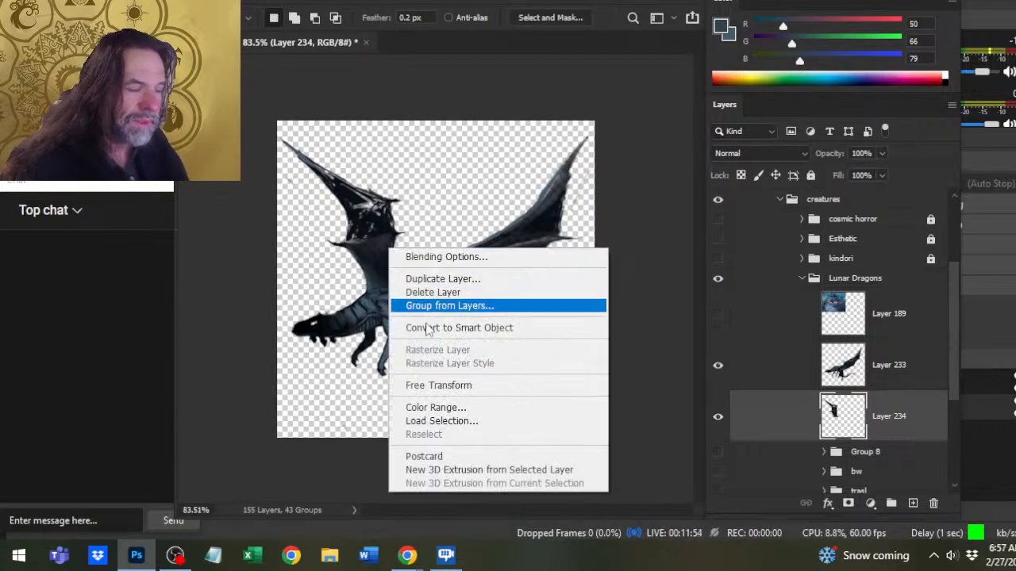
{"action": "left_click", "coordinate": [465, 387]}
{"action": "right_click", "coordinate": [451, 284]}
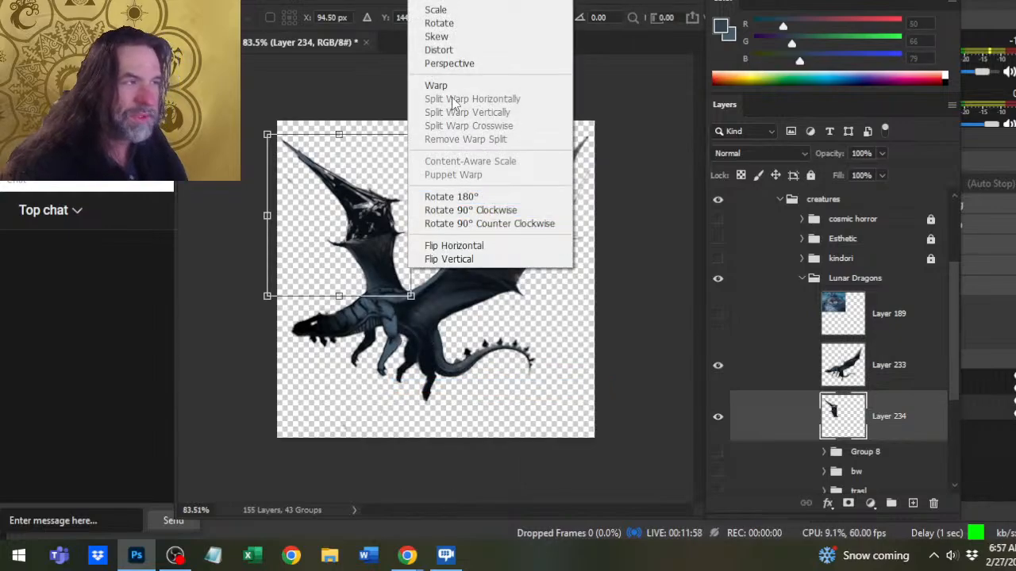
{"action": "left_click", "coordinate": [429, 85]}
{"action": "left_click_drag", "start_coordinate": [408, 208], "coordinate": [422, 304]}
{"action": "left_click_drag", "start_coordinate": [421, 221], "coordinate": [401, 183]}
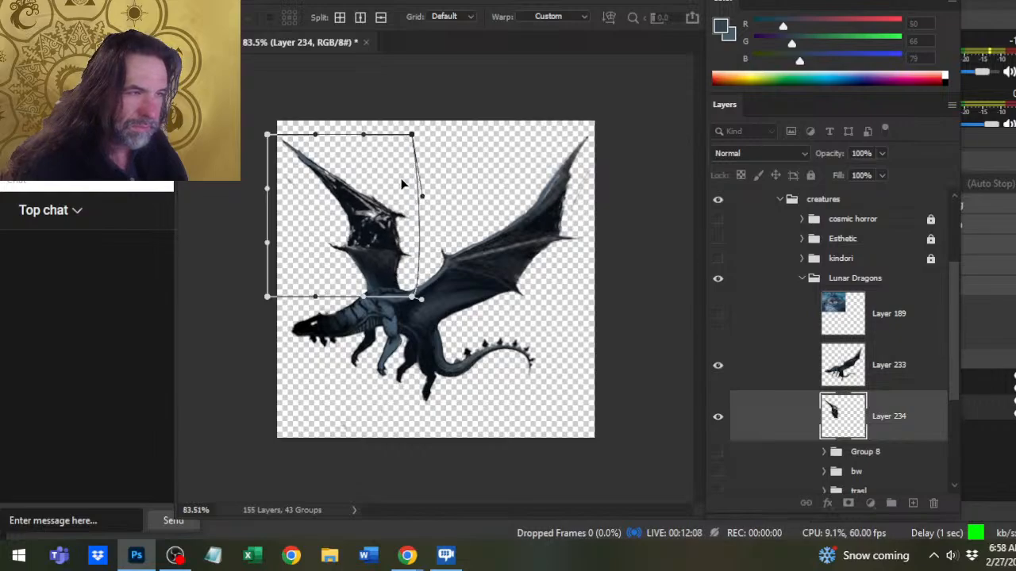
{"action": "left_click_drag", "start_coordinate": [267, 135], "coordinate": [339, 151]}
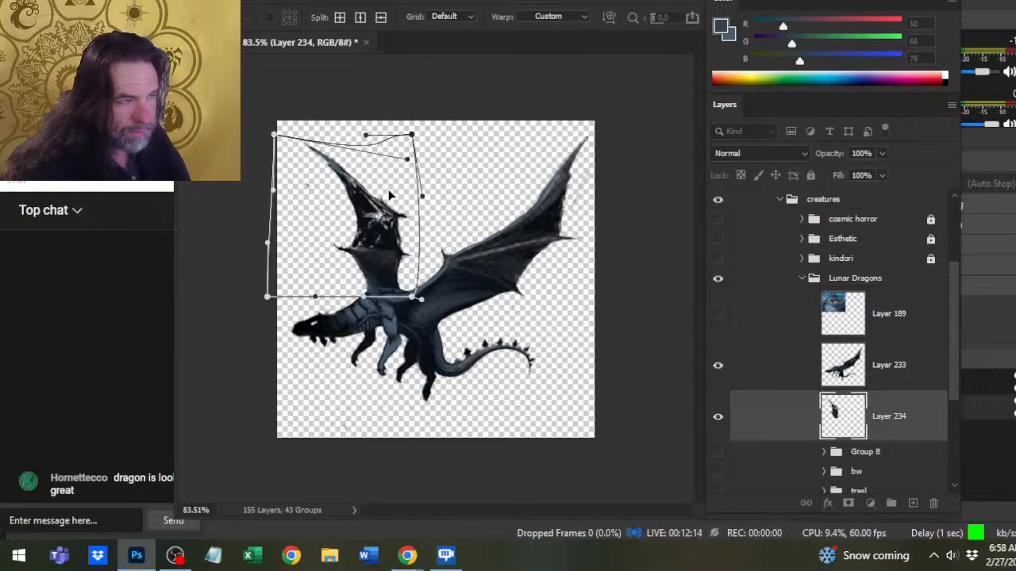
- Refine the far wing's warp by reshaping its middle membrane, rear spikes and front claw, then apply it
{"action": "left_click_drag", "start_coordinate": [379, 196], "coordinate": [385, 211]}
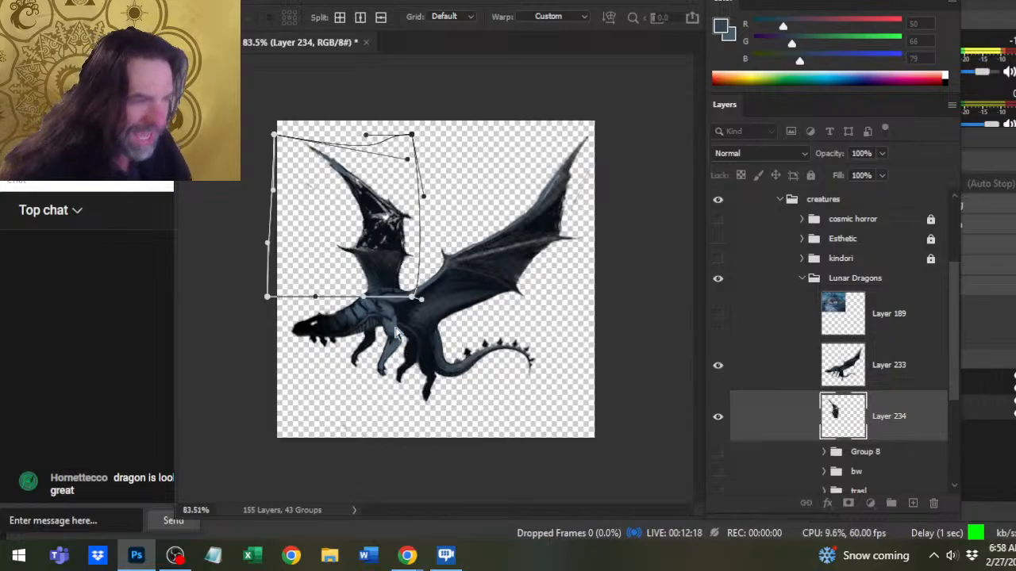
{"action": "left_click_drag", "start_coordinate": [391, 231], "coordinate": [372, 219]}
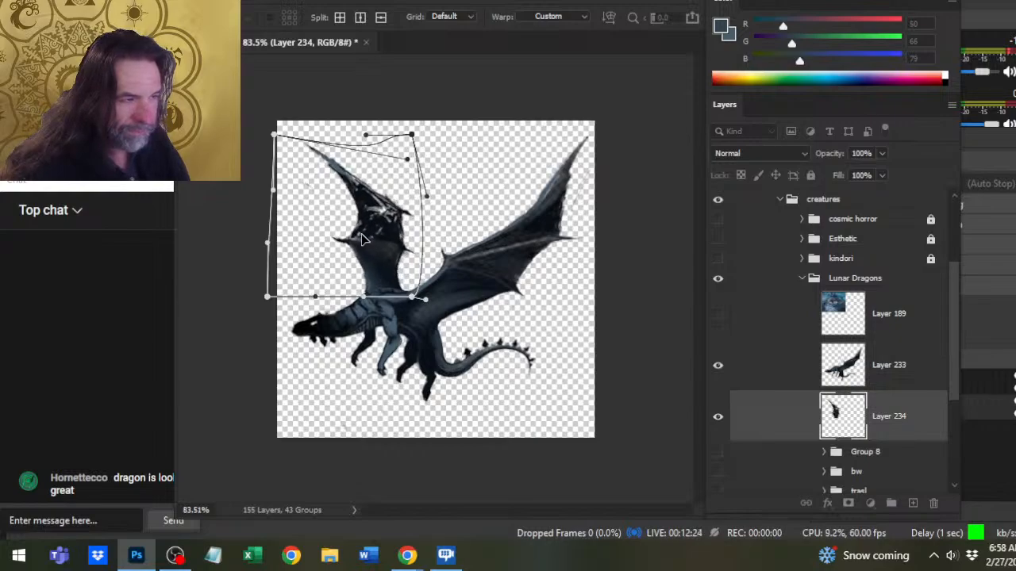
{"action": "left_click_drag", "start_coordinate": [401, 253], "coordinate": [416, 229]}
{"action": "left_click_drag", "start_coordinate": [371, 192], "coordinate": [354, 201]}
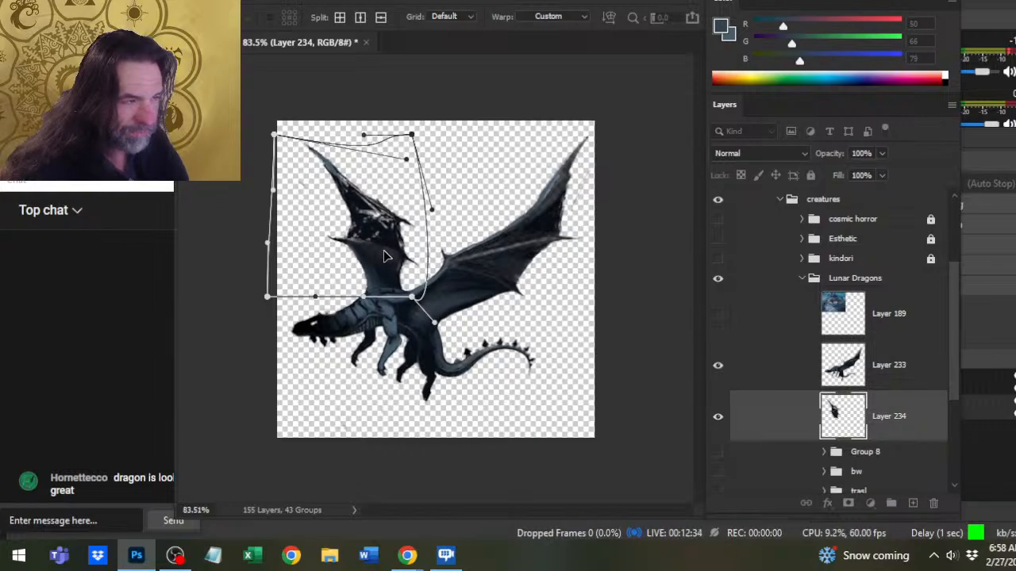
{"action": "left_click_drag", "start_coordinate": [347, 241], "coordinate": [352, 230]}
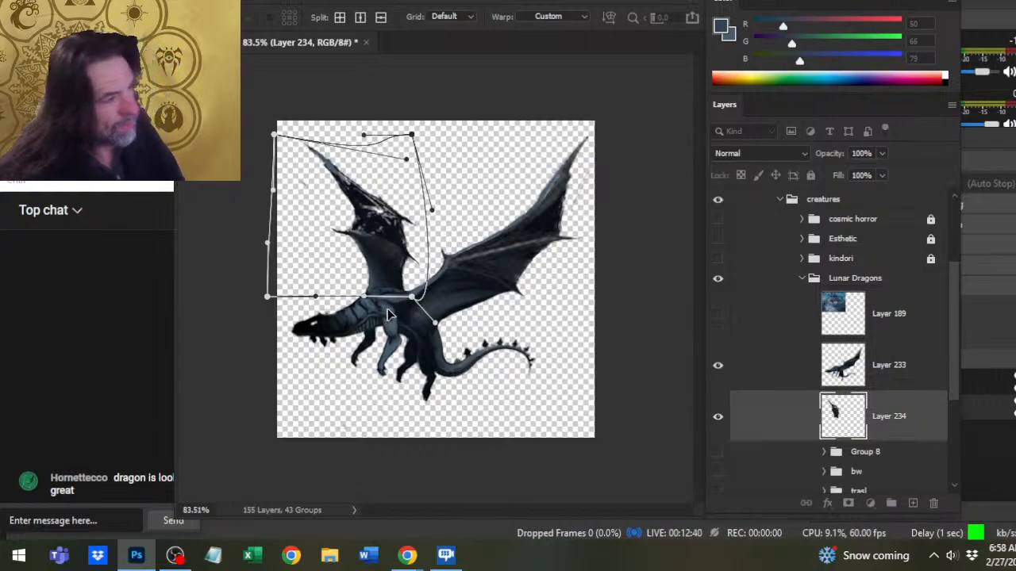
{"action": "key", "text": "Return"}
{"action": "key", "text": "l"}
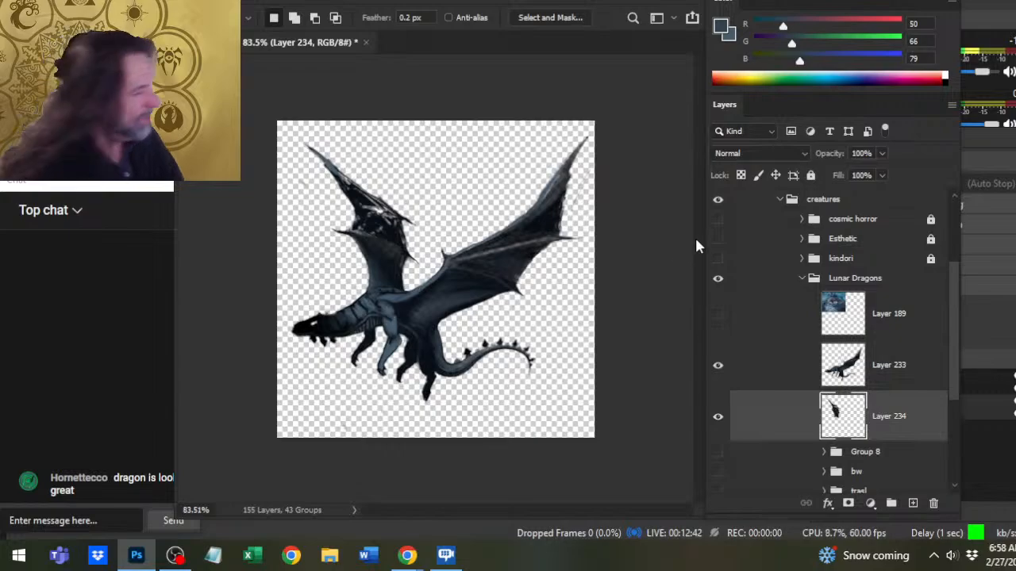
- Reposition the Lunar Dragons group on the canvas and scale it up slightly with Free Transform so the dragon fills the token
{"action": "left_click", "coordinate": [840, 280]}
{"action": "key", "text": "v"}
{"action": "left_click_drag", "start_coordinate": [582, 323], "coordinate": [593, 339]}
{"action": "mouse_move", "coordinate": [525, 269]}
{"action": "left_mouse_down"}
{"action": "mouse_move", "coordinate": [511, 276]}
{"action": "mouse_move", "coordinate": [515, 257]}
{"action": "mouse_move", "coordinate": [521, 279]}
{"action": "left_mouse_up"}
{"action": "key", "text": "l"}
{"action": "right_click", "coordinate": [492, 243]}
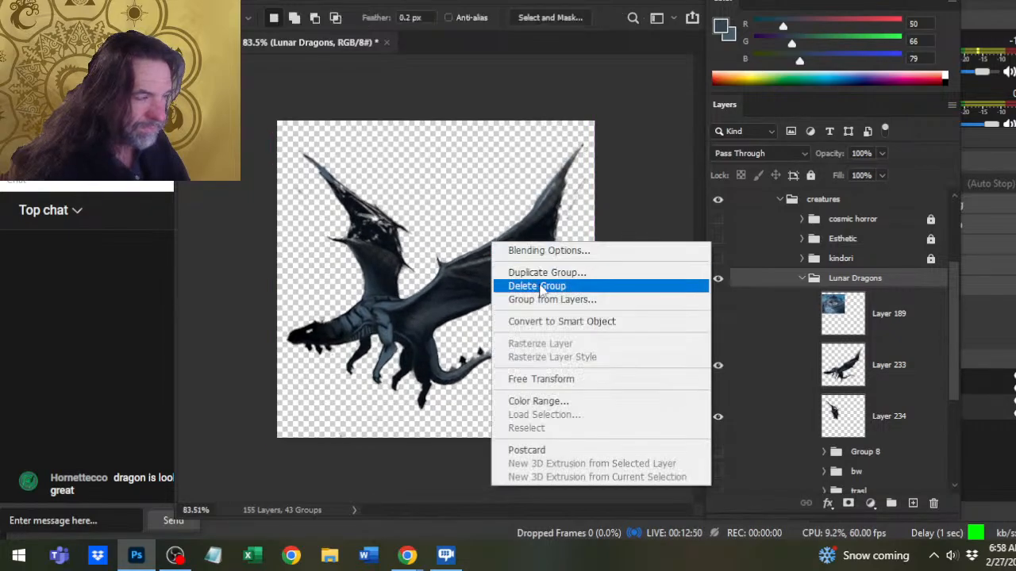
{"action": "left_click", "coordinate": [571, 378]}
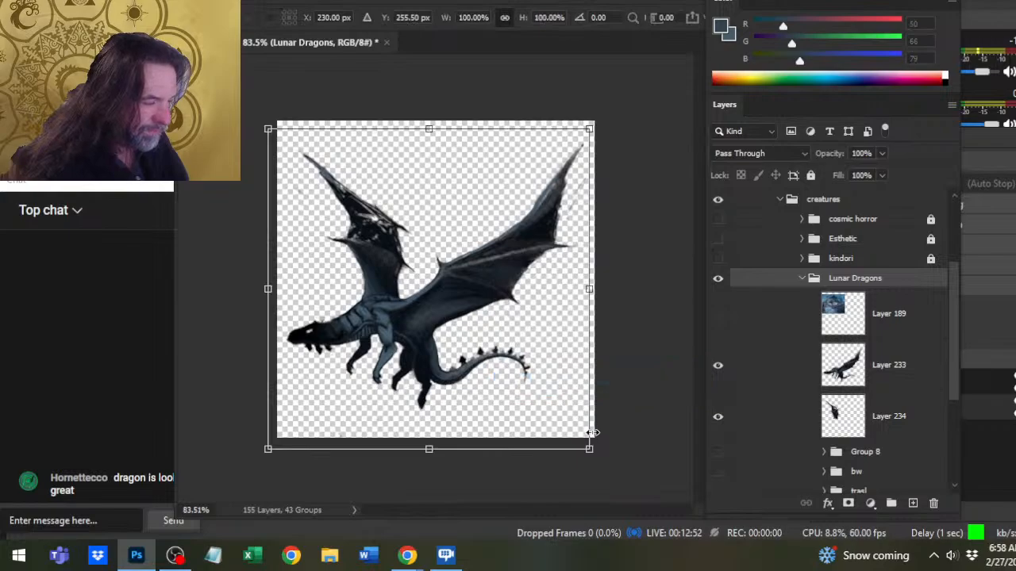
{"action": "left_click_drag", "start_coordinate": [592, 449], "coordinate": [601, 458]}
{"action": "mouse_move", "coordinate": [558, 365]}
{"action": "left_mouse_down"}
{"action": "mouse_move", "coordinate": [562, 383]}
{"action": "mouse_move", "coordinate": [565, 374]}
{"action": "left_mouse_up"}
{"action": "key", "text": "Return"}
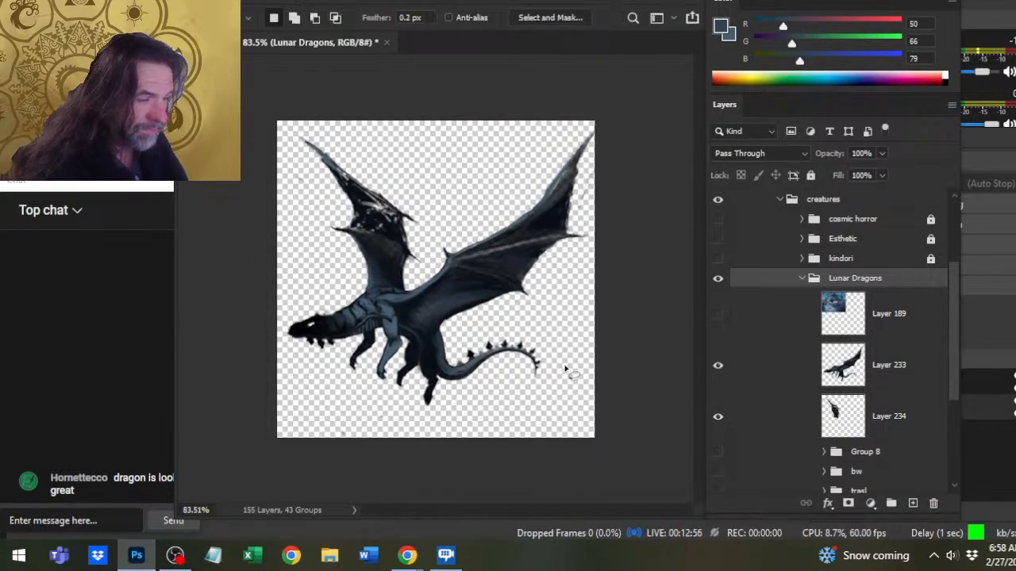
- Clean up the outline around the dragon's hind feet on Layer 233 with a small 3 px eraser
{"action": "key", "text": "z"}
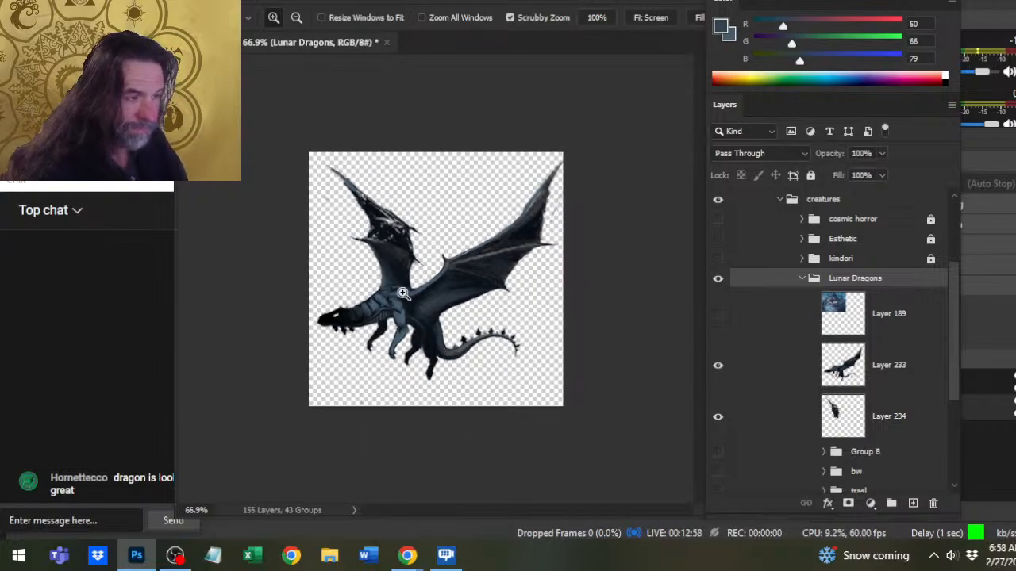
{"action": "left_click_drag", "start_coordinate": [379, 297], "coordinate": [399, 304]}
{"action": "scroll", "coordinate": [476, 341], "scroll_direction": "down", "scroll_amount": 3}
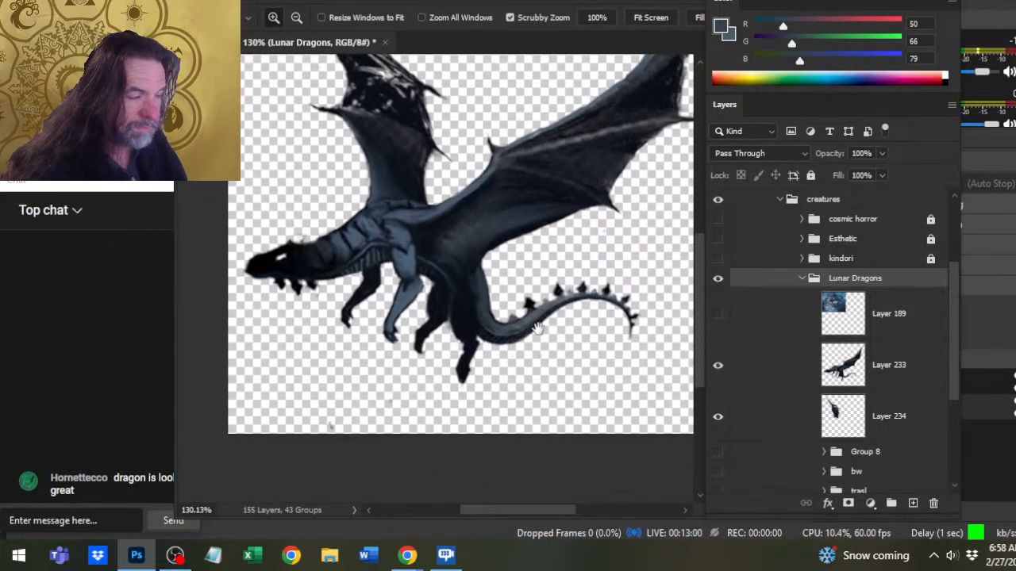
{"action": "left_click", "coordinate": [778, 356]}
{"action": "key", "text": "b"}
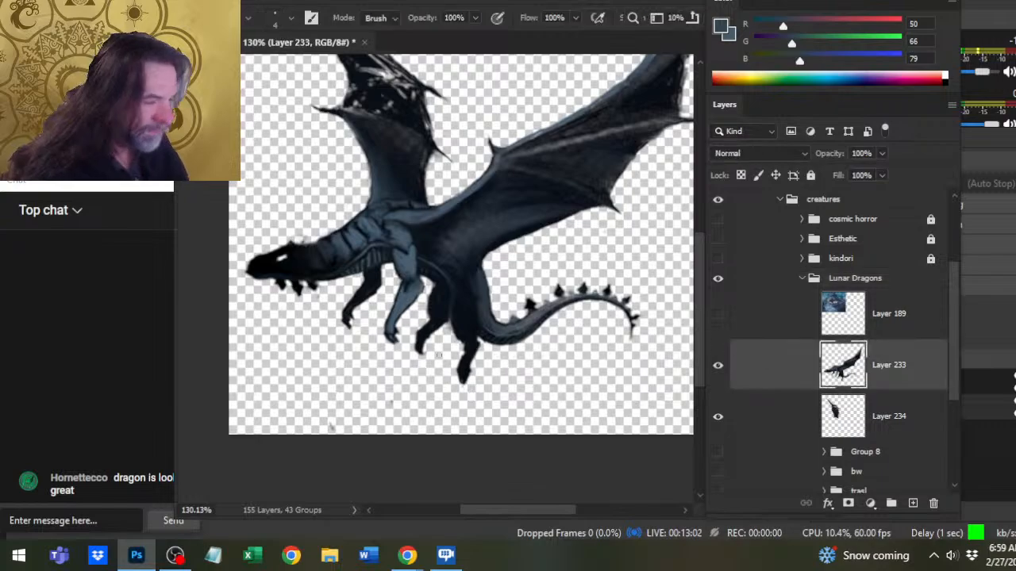
{"action": "key", "text": "bracketleft"}
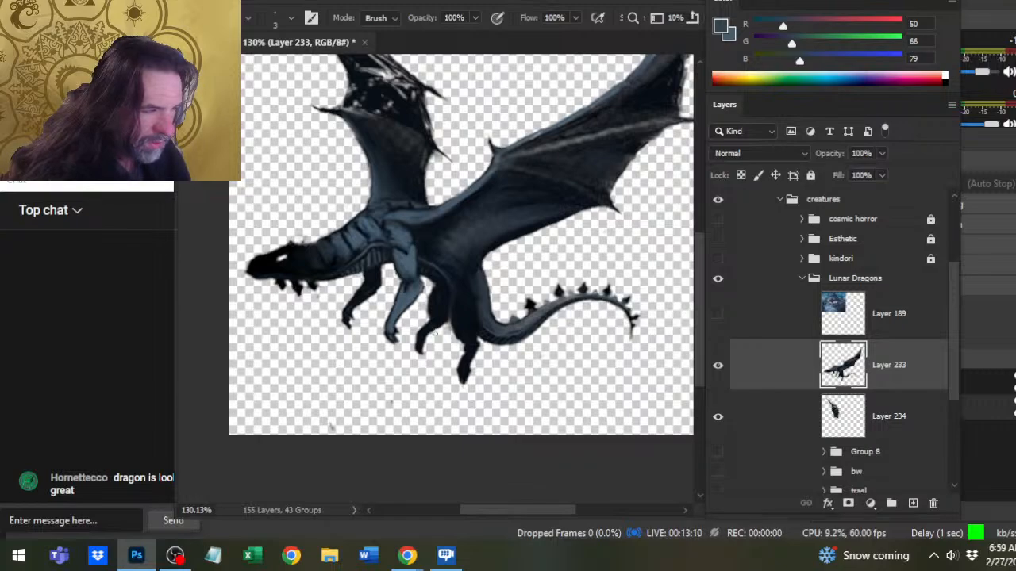
- Touch up the belly edge near the hind legs with a sampled blue-grey, blending with the Smudge tool at 60% strength
{"action": "key", "text": "r"}
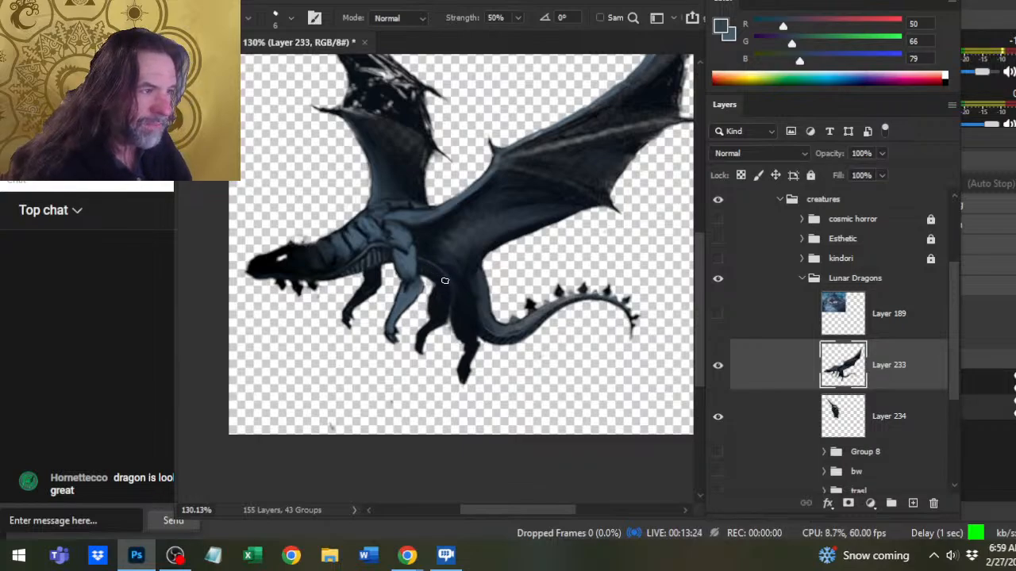
{"action": "key", "text": "b"}
{"action": "left_click", "coordinate": [412, 273], "text": "alt"}
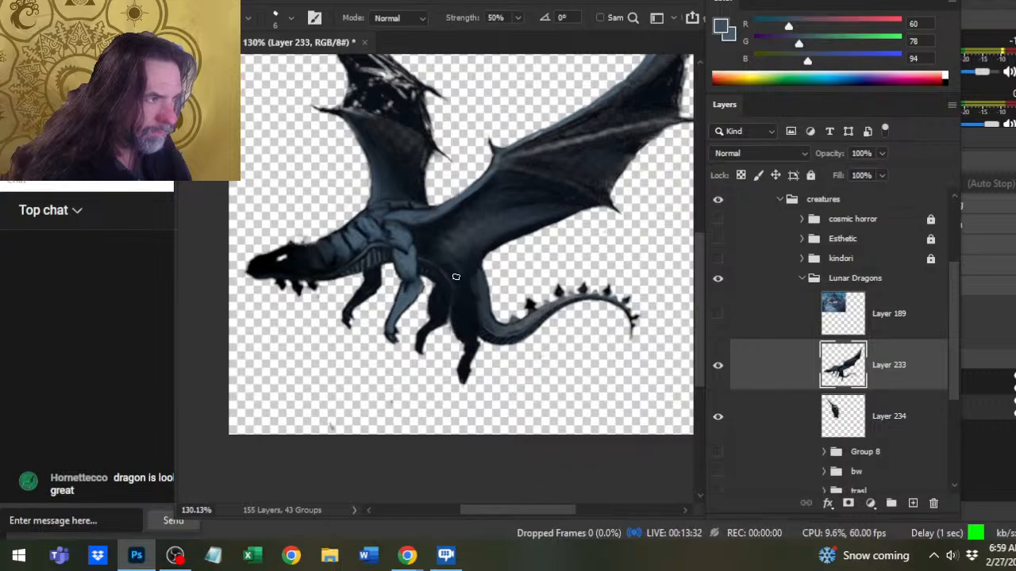
{"action": "key", "text": "6"}
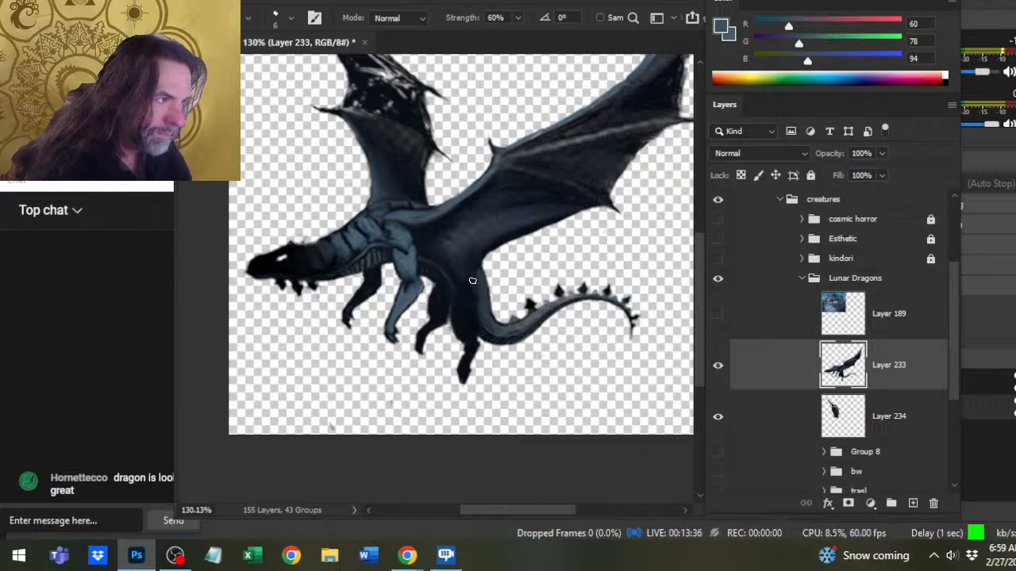
- Define the fold where the near wing meets the thigh using a sampled near-black blue at 20% opacity, and smudge the wing's lower edge
{"action": "key", "text": "b"}
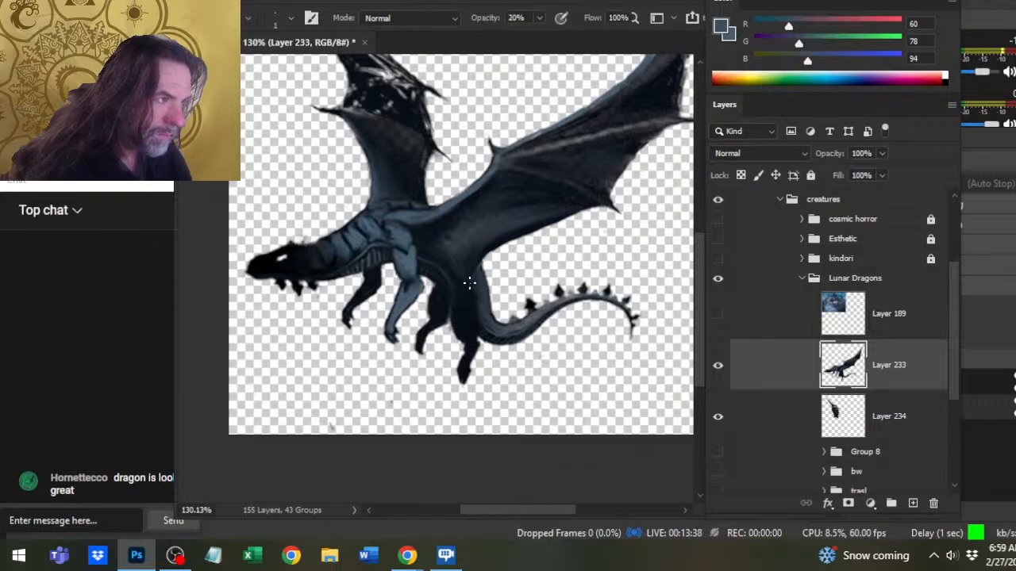
{"action": "key", "text": "r"}
{"action": "key", "text": "b"}
{"action": "left_click", "coordinate": [478, 262], "text": "alt"}
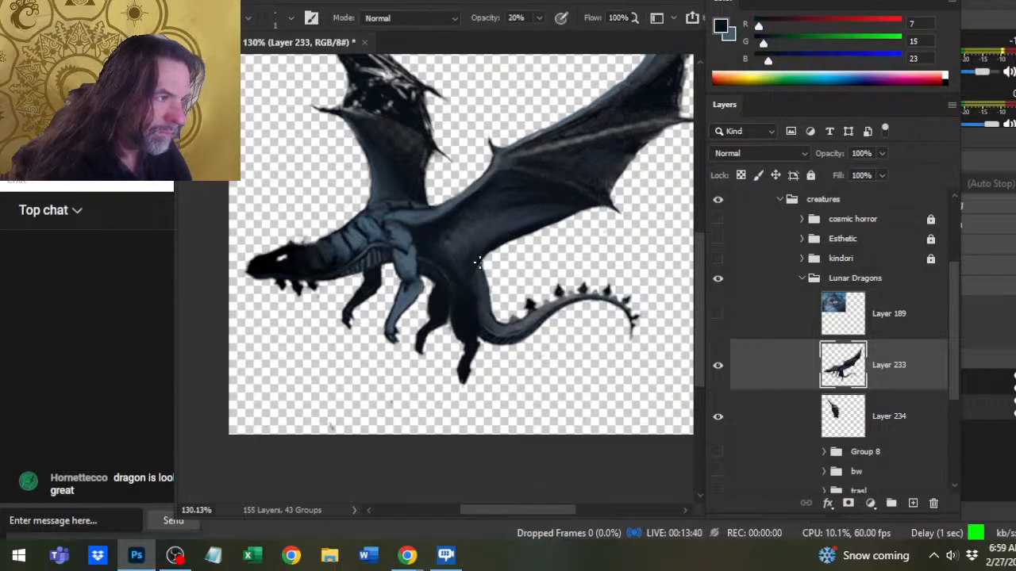
{"action": "key", "text": "r"}
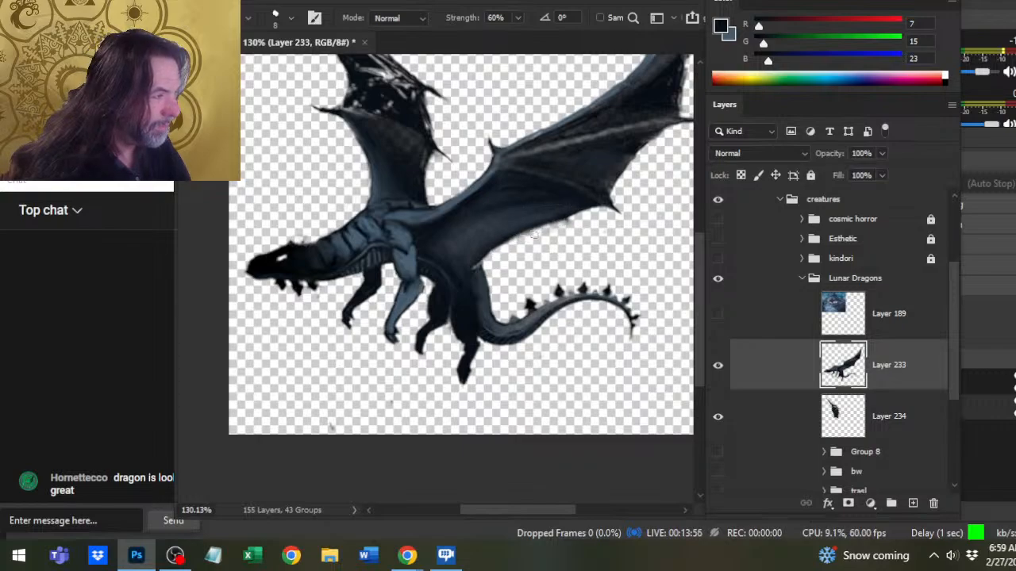
- Smooth the near wing's lower trailing edge with a 10 px eraser and the Smudge tool at 60% strength
{"action": "key", "text": "e"}
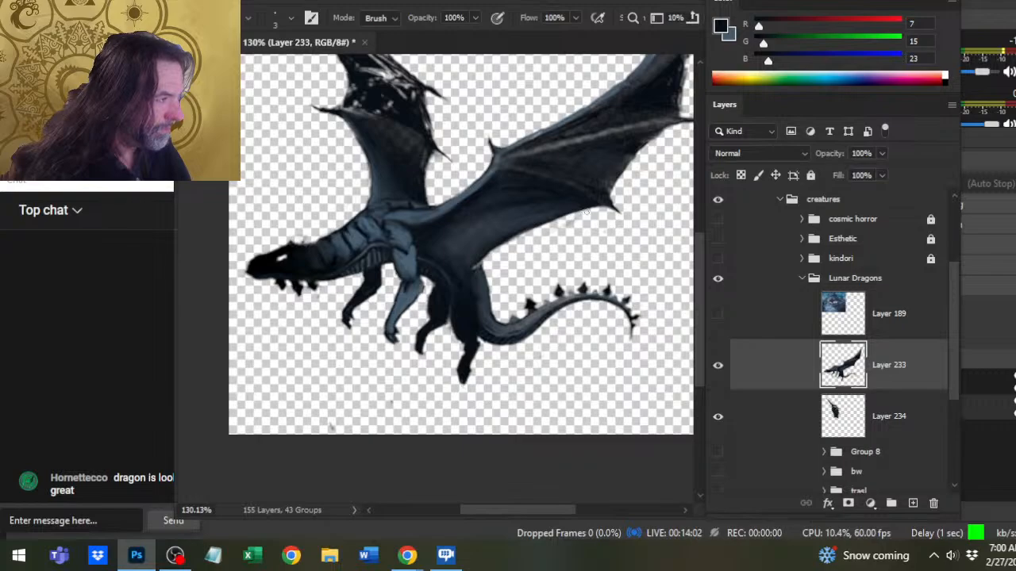
{"action": "key", "text": "bracketright"}
{"action": "key", "text": "bracketright"}
{"action": "key", "text": "bracketright"}
{"action": "key", "text": "bracketright"}
{"action": "key", "text": "bracketright"}
{"action": "key", "text": "bracketright"}
{"action": "key", "text": "bracketright"}
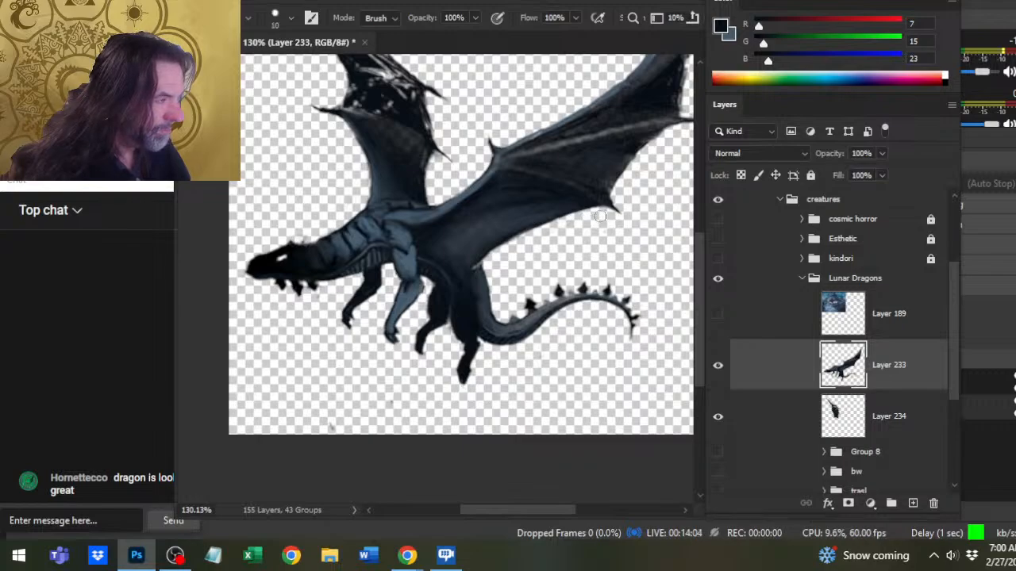
{"action": "key", "text": "r"}
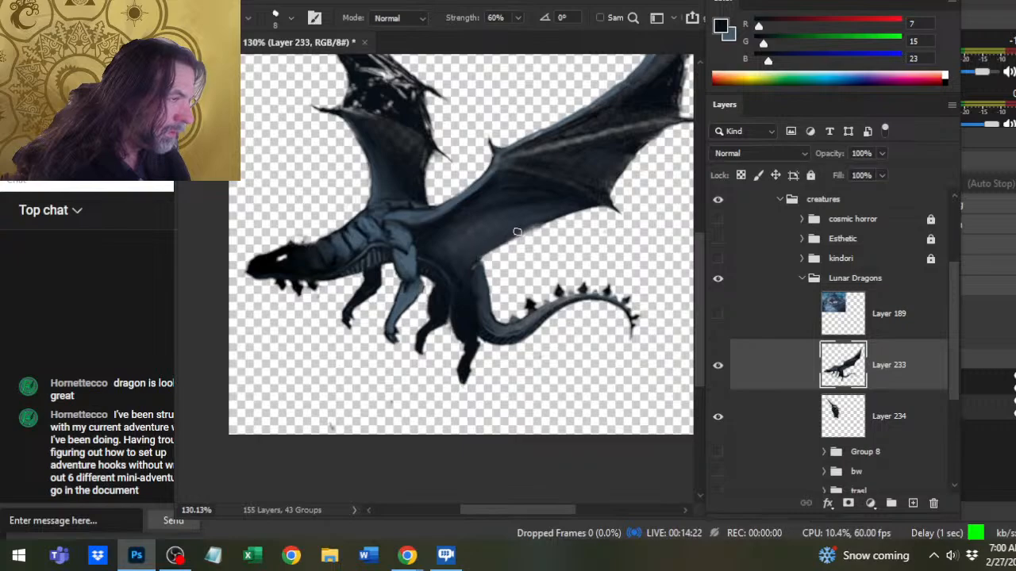
{"action": "key", "text": "e"}
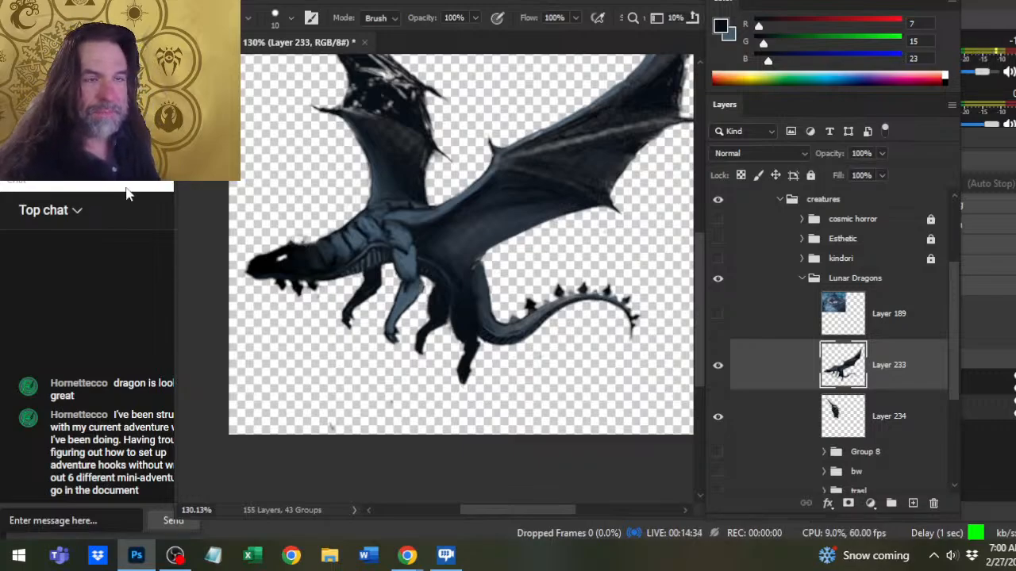
- Shift the live chat window sideways so the full messages are readable, and return to the dragon artwork
{"action": "left_click_drag", "start_coordinate": [126, 189], "coordinate": [113, 187]}
{"action": "key", "text": "alt+Tab"}
{"action": "left_click", "coordinate": [162, 190]}
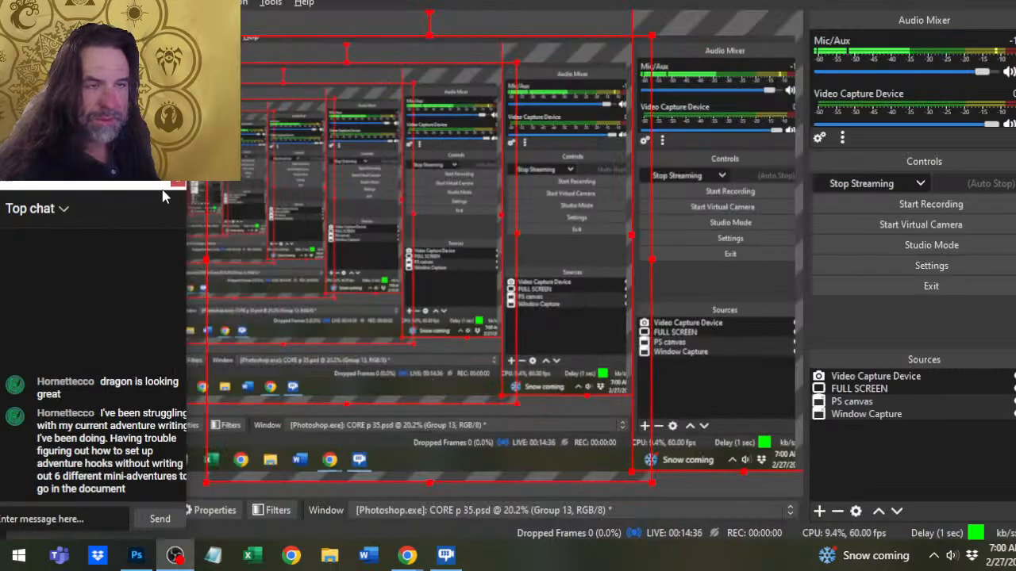
{"action": "left_click_drag", "start_coordinate": [186, 198], "coordinate": [116, 187]}
{"action": "key", "text": "alt+Tab"}
{"action": "key", "text": "alt+Tab"}
- Check the live stream's YouTube page in Chrome and return to the dragon in Photoshop
{"action": "key", "text": "alt+Tab"}
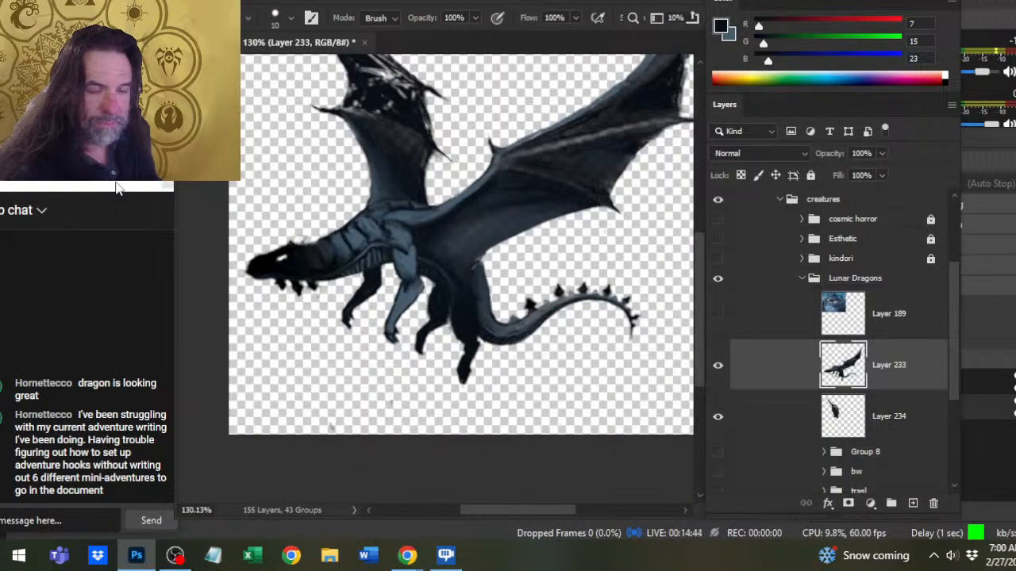
{"action": "key", "text": "alt+Tab"}
{"action": "key", "text": "Tab"}
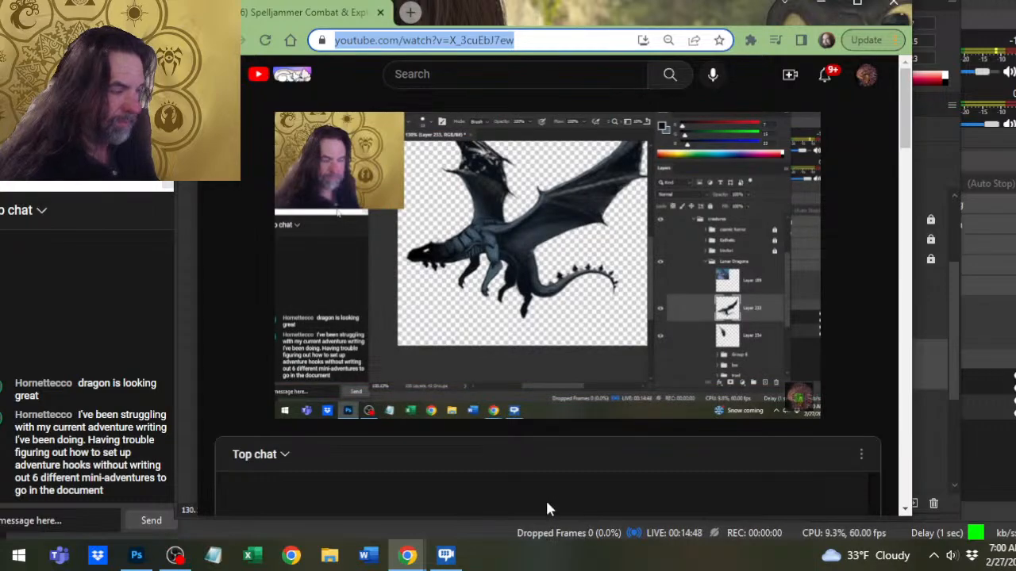
{"action": "key", "text": "alt+Tab"}
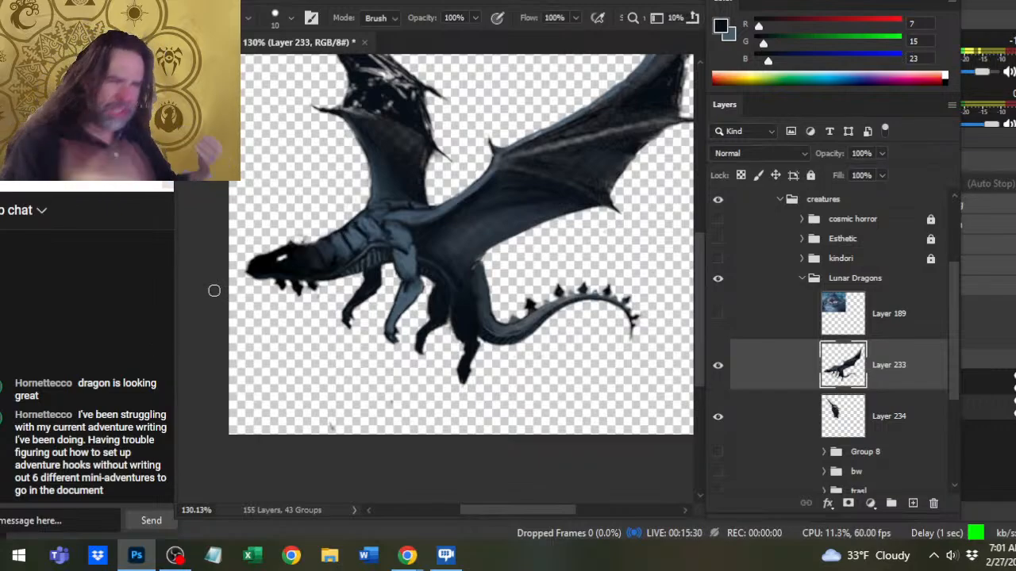
- Clean and smudge the near wing's leading edge up toward the tip, blending its light rim into the dark membrane
{"action": "key", "text": "r"}
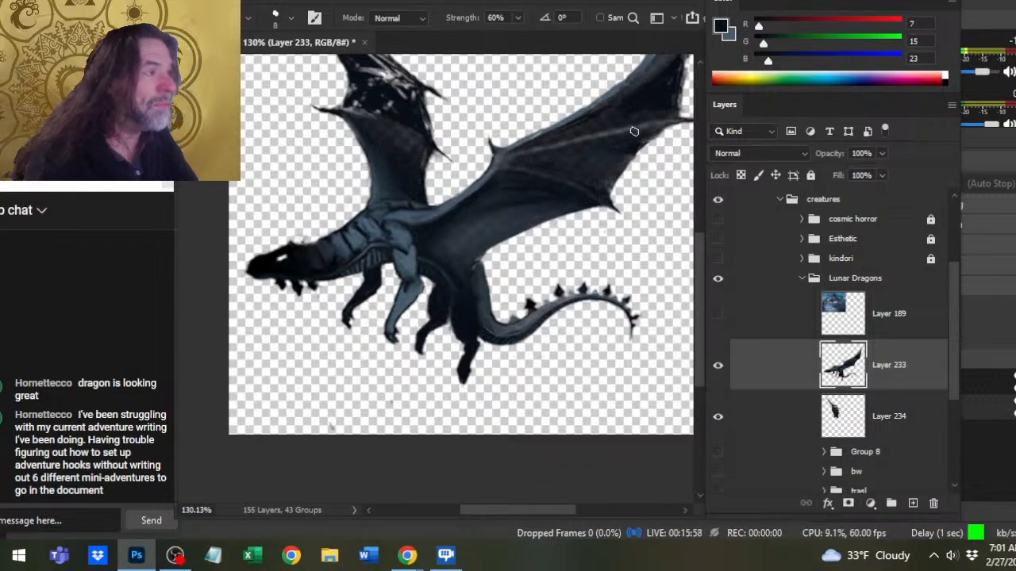
{"action": "mouse_move", "coordinate": [566, 204]}
{"action": "left_mouse_down"}
{"action": "mouse_move", "coordinate": [517, 296]}
{"action": "mouse_move", "coordinate": [490, 312]}
{"action": "left_mouse_up"}
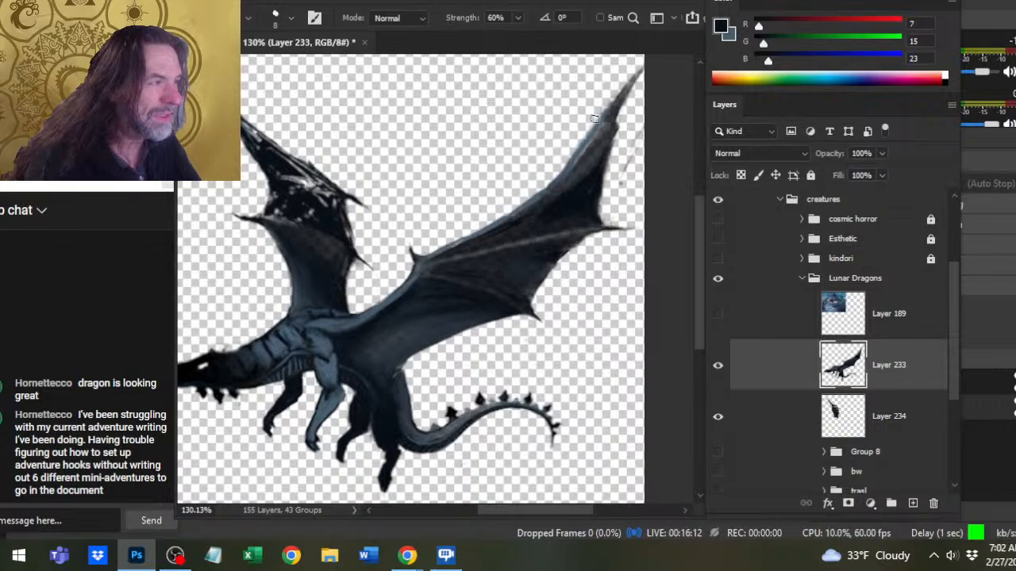
{"action": "key", "text": "e"}
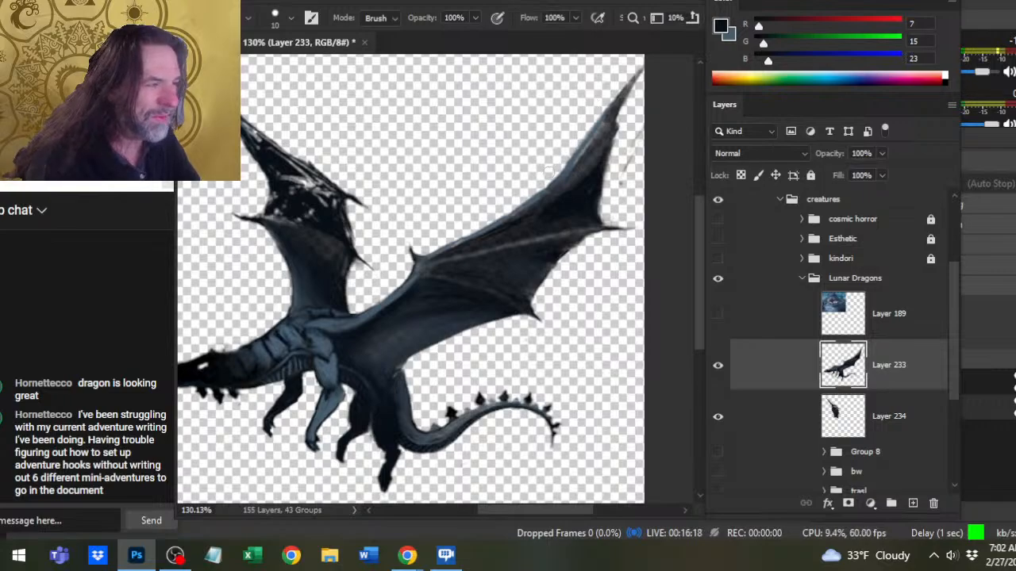
{"action": "key", "text": "r"}
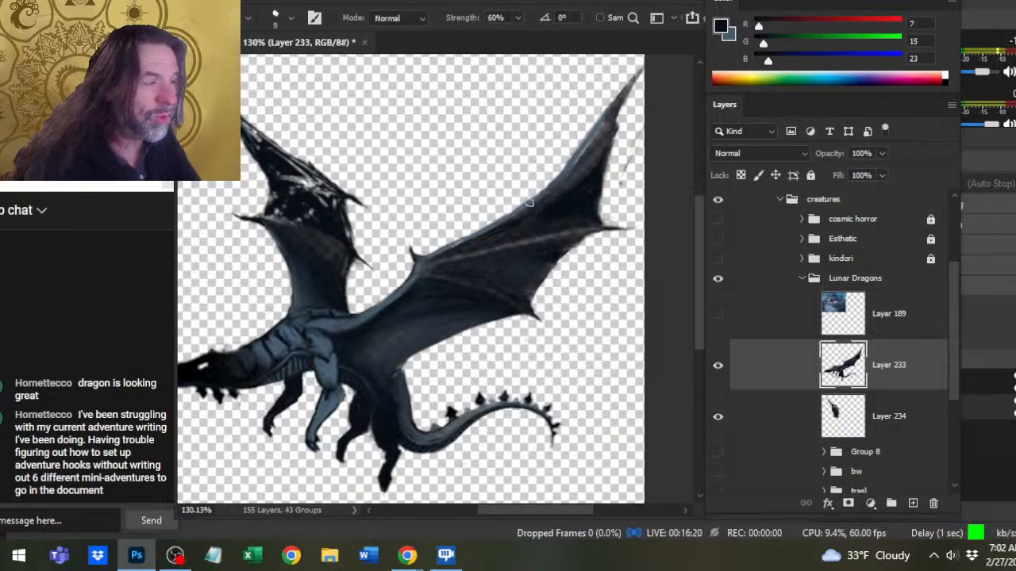
{"action": "mouse_move", "coordinate": [530, 200]}
{"action": "left_mouse_down"}
{"action": "mouse_move", "coordinate": [594, 115]}
{"action": "mouse_move", "coordinate": [564, 158]}
{"action": "left_mouse_up"}
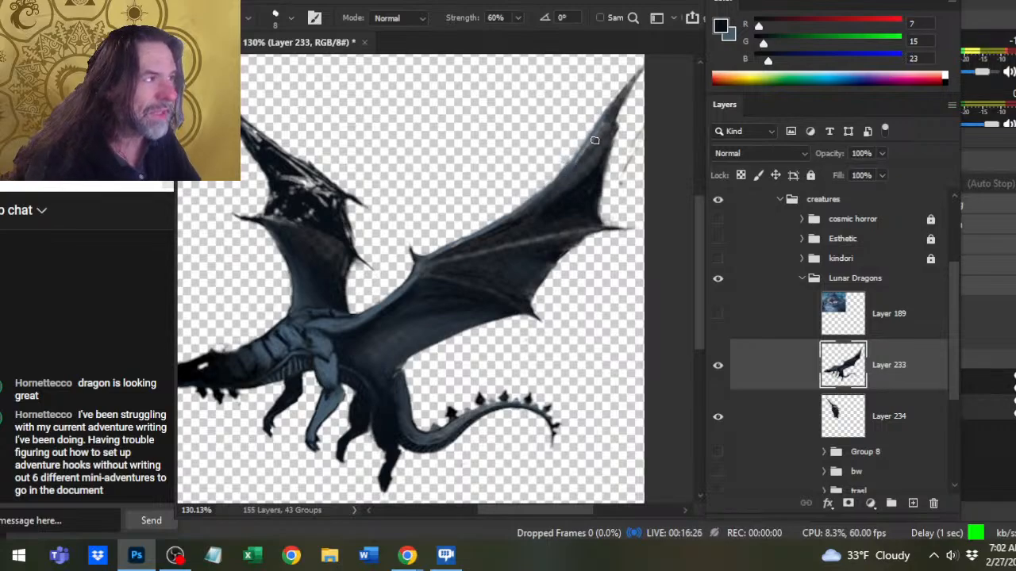
- Touch up the near wing's shading with dark tones sampled from the artwork, using the Brush at 20% opacity
{"action": "key", "text": "b"}
{"action": "left_click", "coordinate": [580, 201], "text": "alt"}
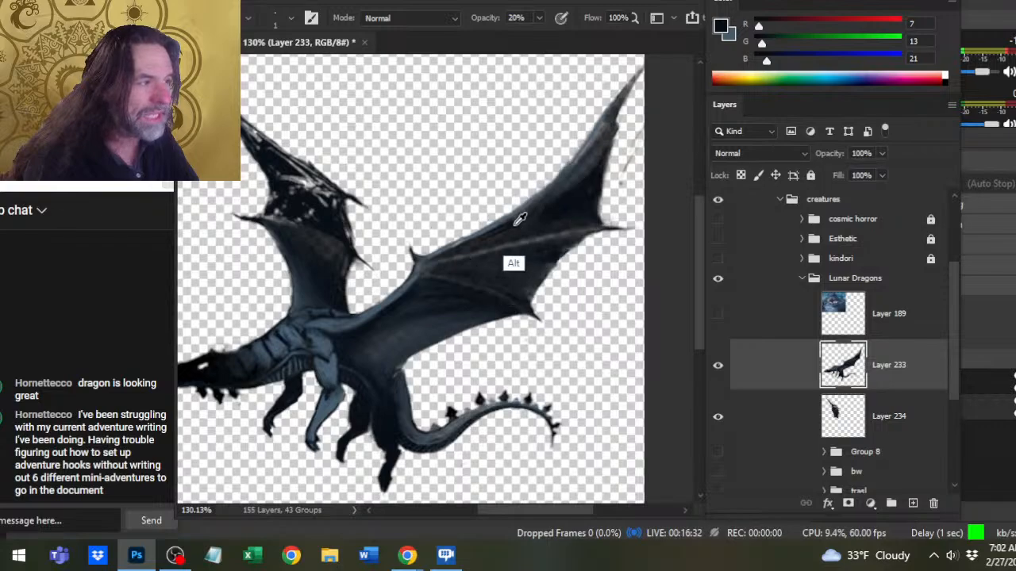
{"action": "left_click", "coordinate": [325, 225], "text": "alt"}
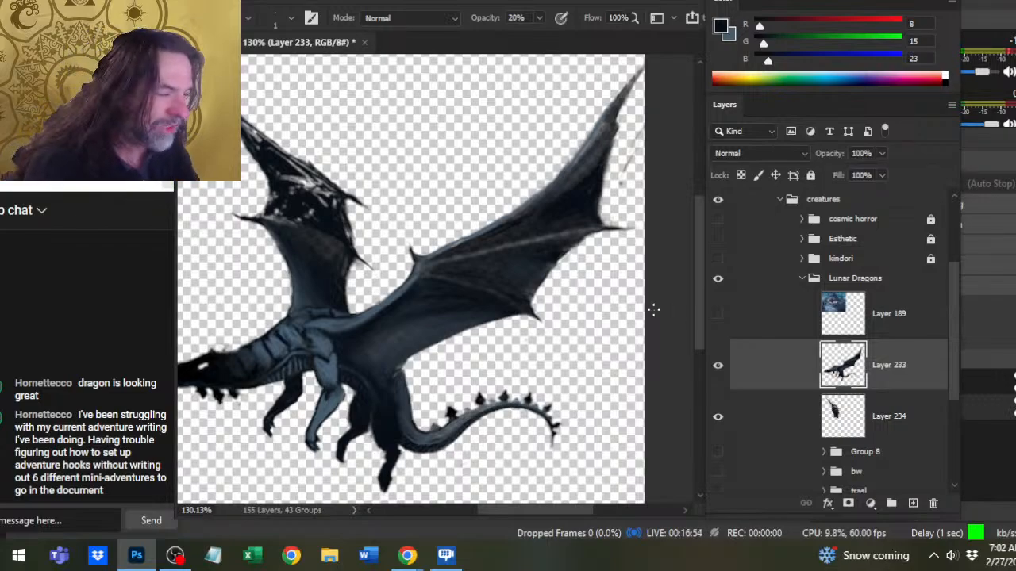
{"action": "key", "text": "r"}
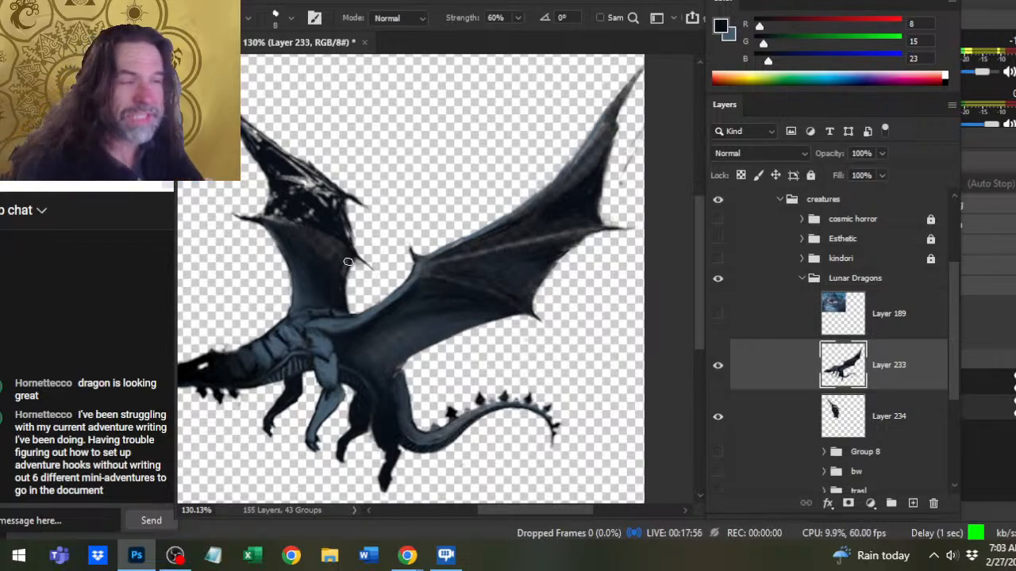
- Select the far wing's upper rear spike with the Lasso and separate it from Layer 234 onto its own layer
{"action": "key", "text": "l"}
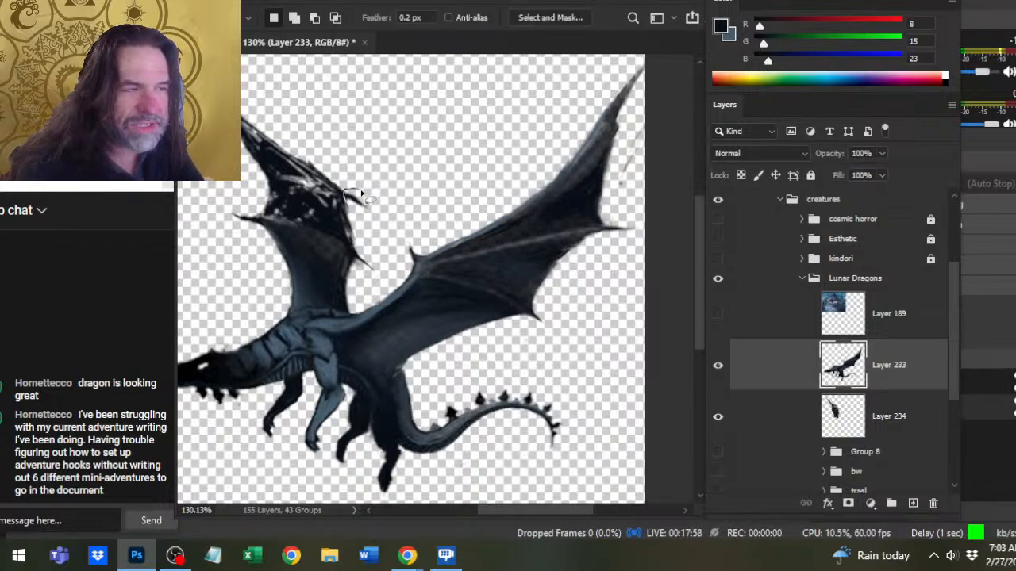
{"action": "mouse_move", "coordinate": [362, 193]}
{"action": "left_mouse_down"}
{"action": "mouse_move", "coordinate": [348, 206]}
{"action": "mouse_move", "coordinate": [369, 208]}
{"action": "left_mouse_up"}
{"action": "key", "text": "v"}
{"action": "left_click", "coordinate": [423, 199]}
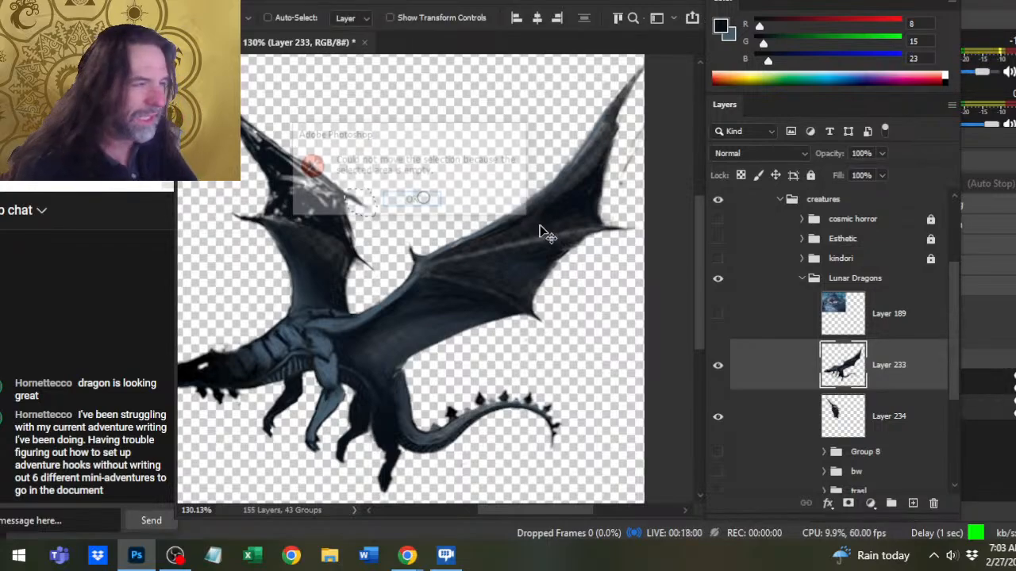
{"action": "left_click", "coordinate": [798, 415]}
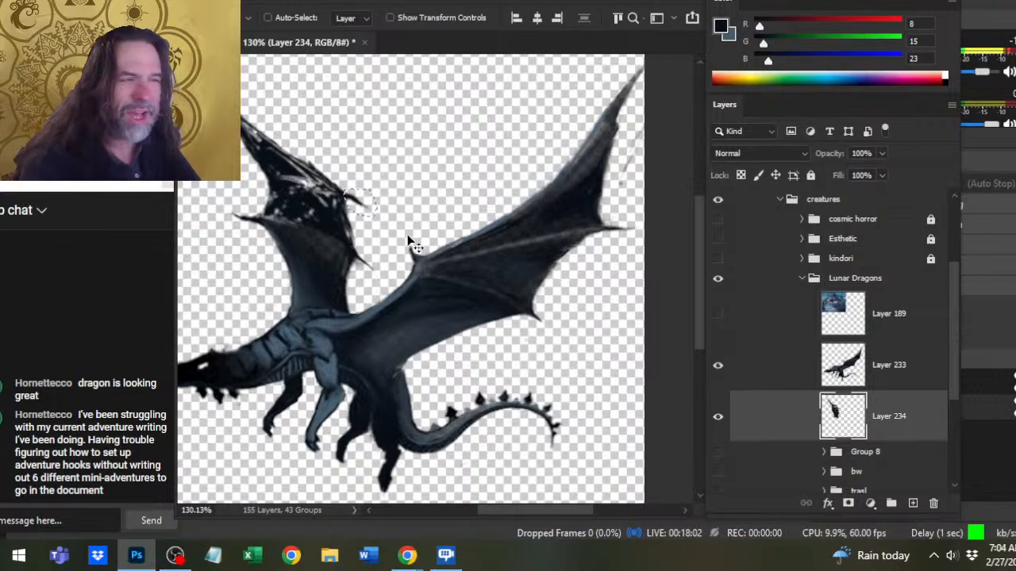
{"action": "key", "text": "ctrl+j"}
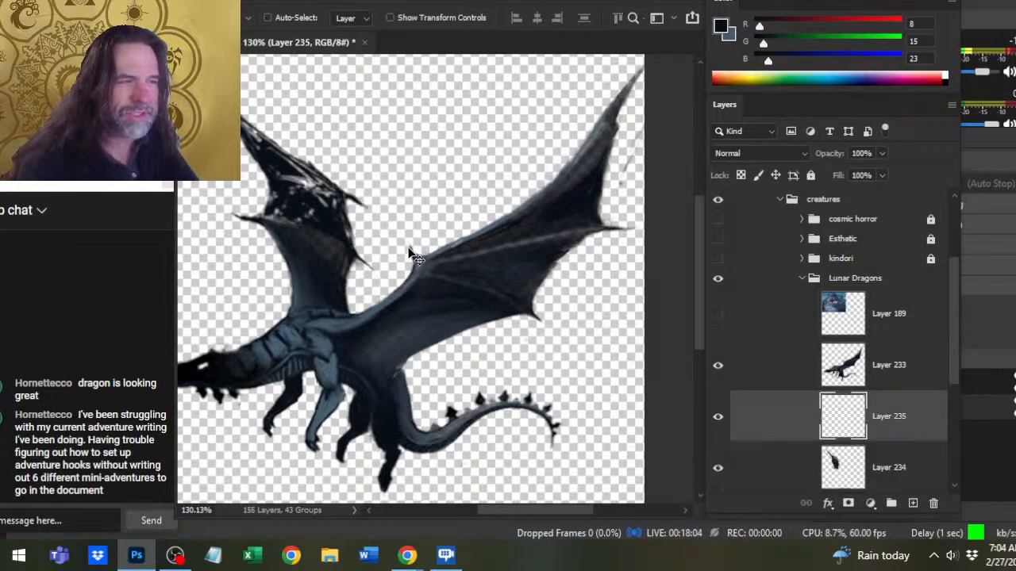
- Rotate the separated far-wing spike on Layer 235 counterclockwise with Free Transform so it points up and away from the wing
{"action": "right_click", "coordinate": [411, 255]}
{"action": "left_click", "coordinate": [464, 354]}
{"action": "left_click_drag", "start_coordinate": [464, 354], "coordinate": [426, 204]}
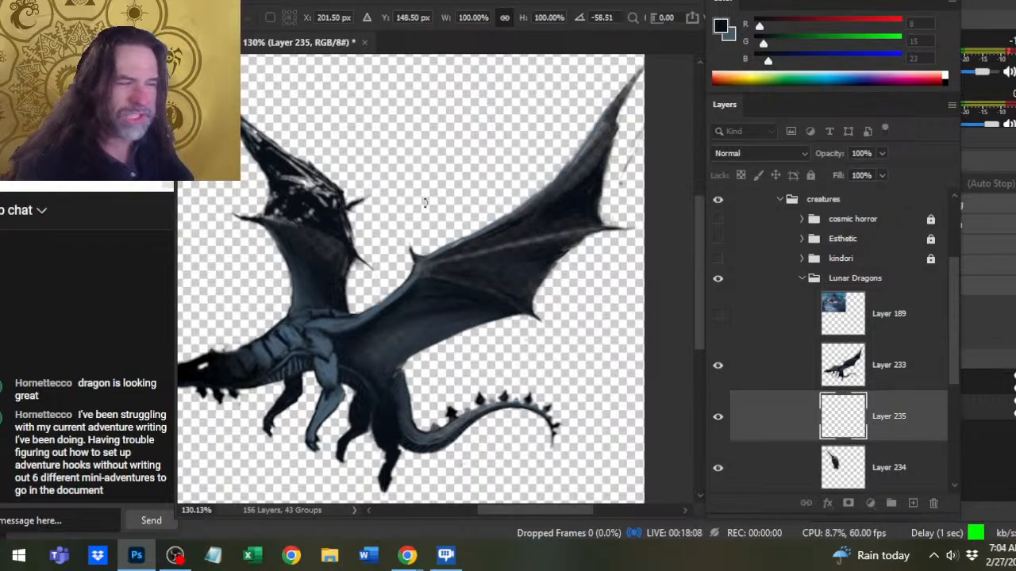
{"action": "key", "text": "Return"}
- Nudge the rotated spike up and inward to the upper rear corner of the far wing
{"action": "key", "text": "v"}
{"action": "key", "text": "Up"}
{"action": "key", "text": "Up"}
{"action": "key", "text": "Up"}
{"action": "key", "text": "Up"}
{"action": "key", "text": "Up"}
{"action": "key", "text": "Up"}
{"action": "key", "text": "Up"}
{"action": "key", "text": "Up"}
{"action": "key", "text": "Up"}
{"action": "key", "text": "Up"}
{"action": "key", "text": "Up"}
{"action": "key", "text": "Up"}
{"action": "key", "text": "Up"}
{"action": "key", "text": "Up"}
{"action": "key", "text": "Up"}
{"action": "key", "text": "Up"}
{"action": "key", "text": "Up"}
{"action": "key", "text": "Up"}
{"action": "key", "text": "Up"}
{"action": "key", "text": "Up"}
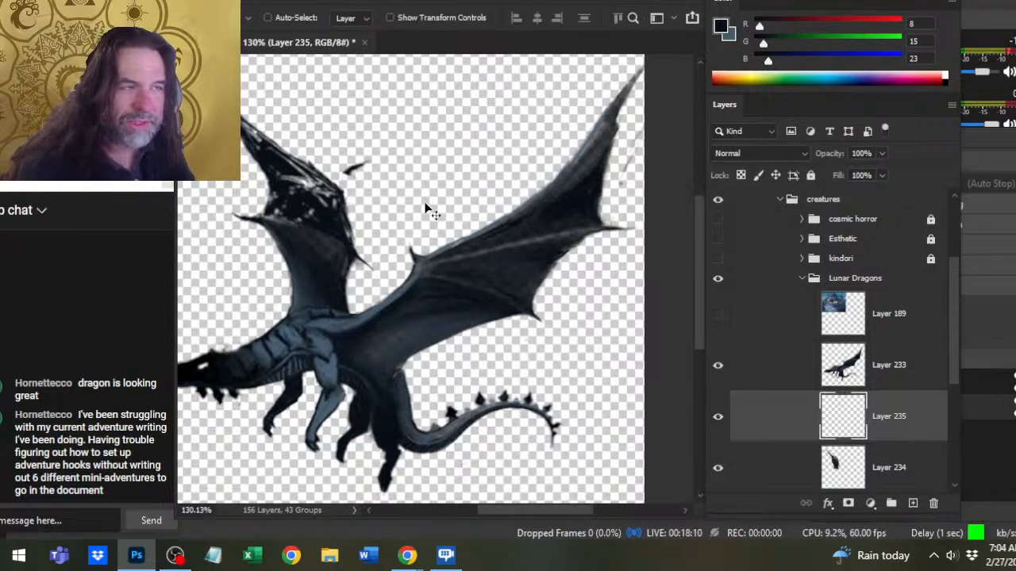
{"action": "key", "text": "Left"}
{"action": "key", "text": "Left"}
{"action": "key", "text": "Left"}
{"action": "key", "text": "Left"}
{"action": "key", "text": "Left"}
{"action": "key", "text": "Left"}
{"action": "key", "text": "Left"}
{"action": "key", "text": "Left"}
{"action": "key", "text": "Left"}
{"action": "key", "text": "Left"}
{"action": "key", "text": "Left"}
{"action": "key", "text": "Left"}
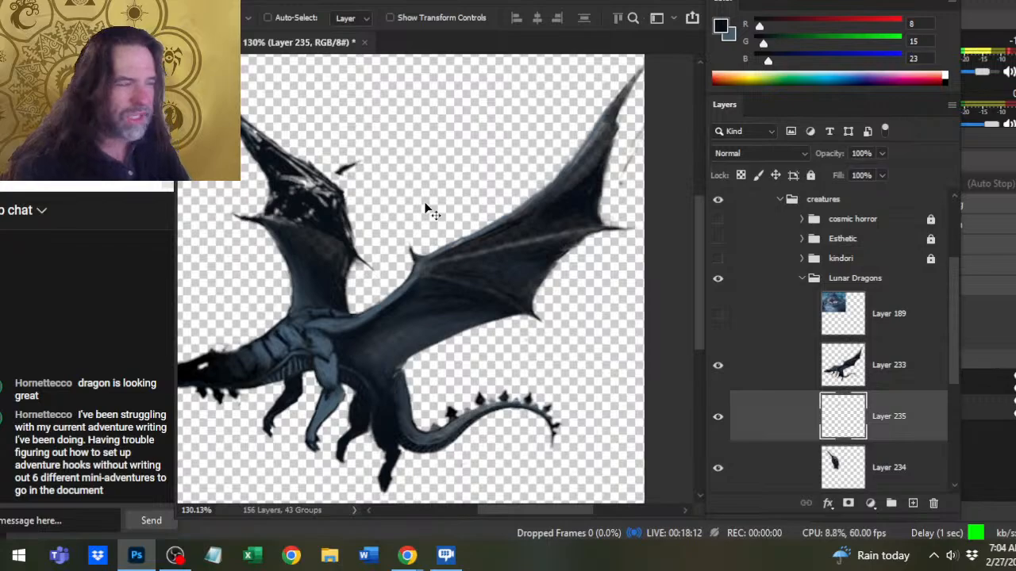
{"action": "key", "text": "Down"}
{"action": "key", "text": "Down"}
{"action": "key", "text": "Down"}
{"action": "key", "text": "Left"}
{"action": "key", "text": "Left"}
{"action": "key", "text": "Left"}
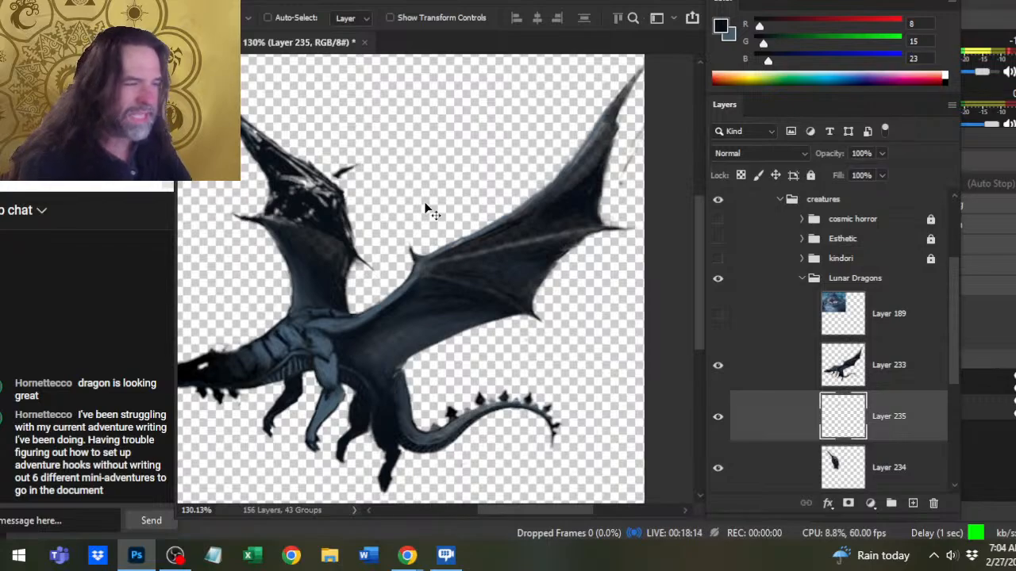
- Rotate the spike on Layer 235 clockwise by 20.27° with Free Transform
{"action": "right_click", "coordinate": [413, 257]}
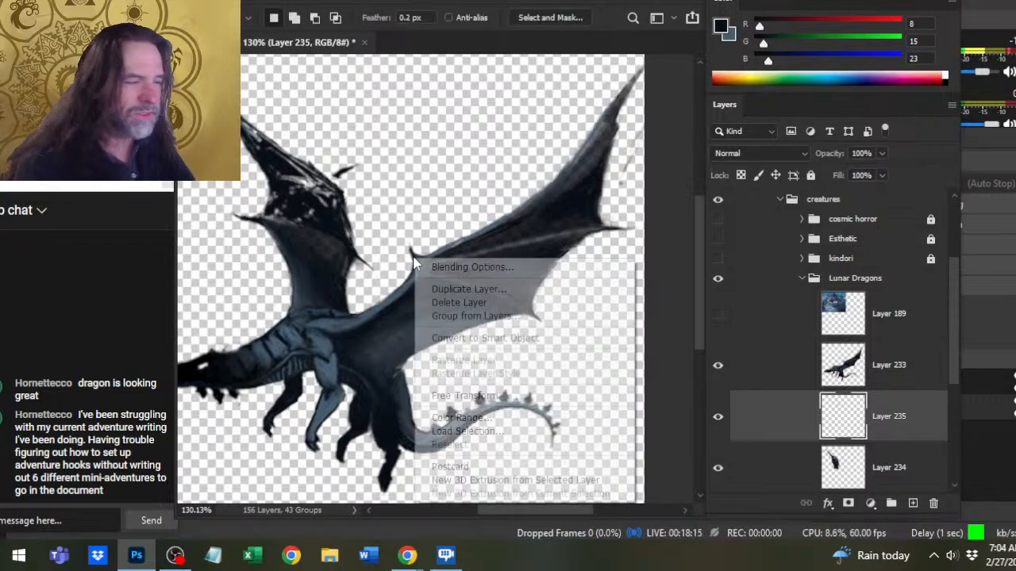
{"action": "left_click", "coordinate": [484, 395]}
{"action": "left_click_drag", "start_coordinate": [486, 180], "coordinate": [502, 229]}
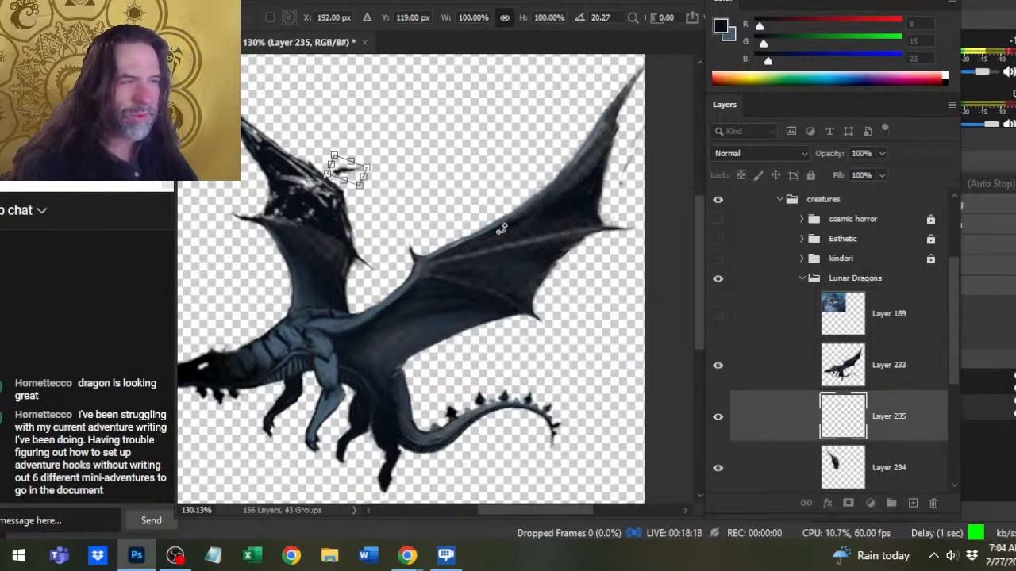
{"action": "key", "text": "Return"}
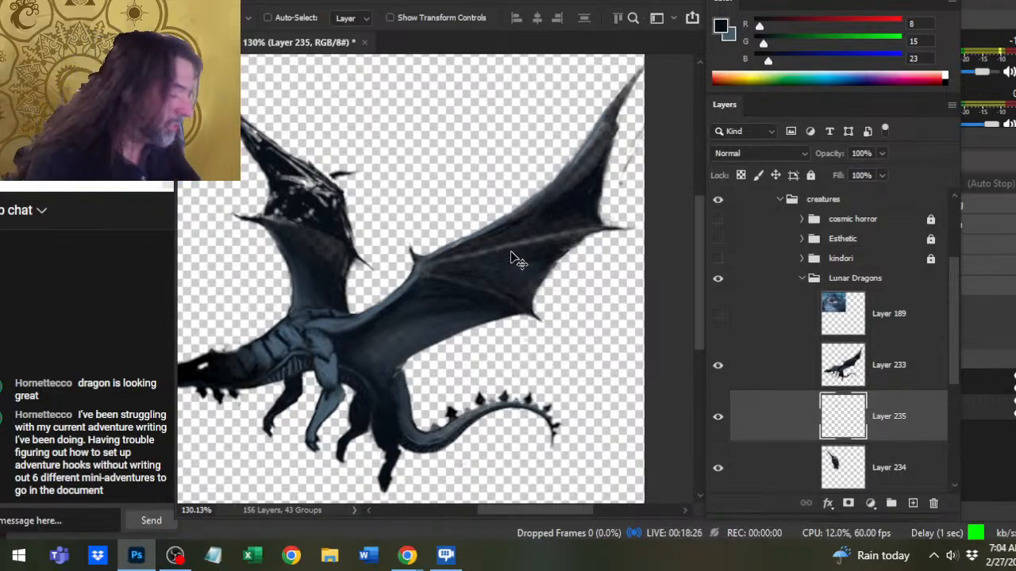
- Smudge the far wing's ragged leading and rear edges on Layer 234 at 60% strength, blending them smoothly into the spike
{"action": "left_click", "coordinate": [785, 468]}
{"action": "key", "text": "r"}
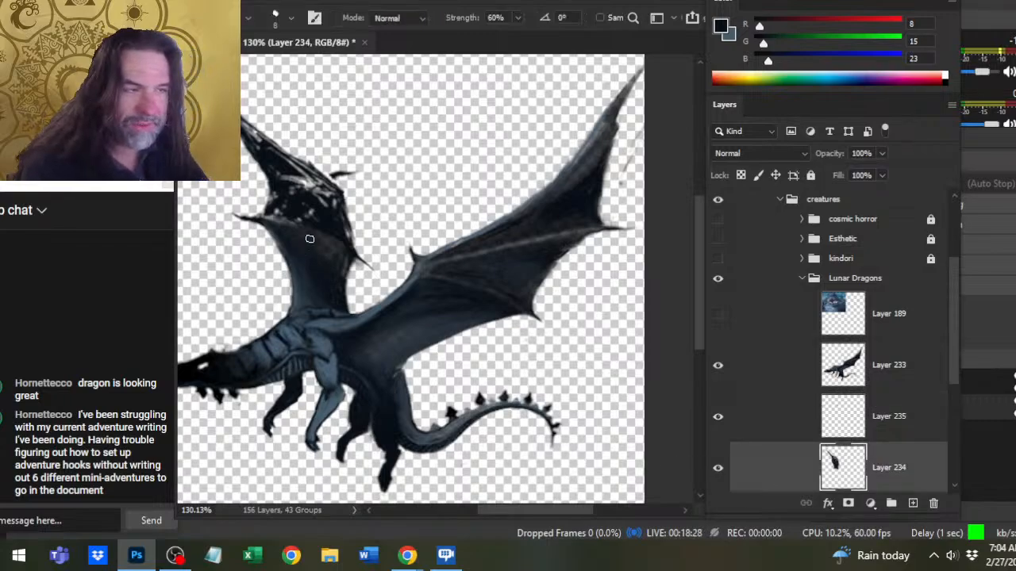
{"action": "left_click_drag", "start_coordinate": [319, 190], "coordinate": [321, 230]}
{"action": "mouse_move", "coordinate": [327, 193]}
{"action": "left_mouse_down"}
{"action": "mouse_move", "coordinate": [369, 241]}
{"action": "mouse_move", "coordinate": [334, 193]}
{"action": "left_mouse_up"}
{"action": "mouse_move", "coordinate": [275, 158]}
{"action": "left_mouse_down"}
{"action": "mouse_move", "coordinate": [311, 170]}
{"action": "mouse_move", "coordinate": [281, 160]}
{"action": "left_mouse_up"}
{"action": "left_click_drag", "start_coordinate": [246, 127], "coordinate": [275, 154]}
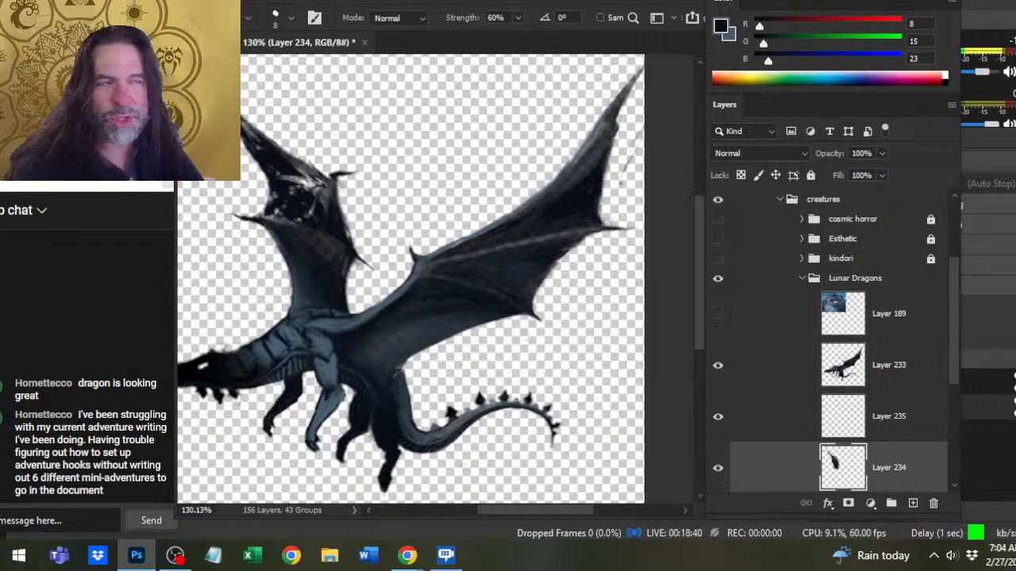
{"action": "key", "text": "b"}
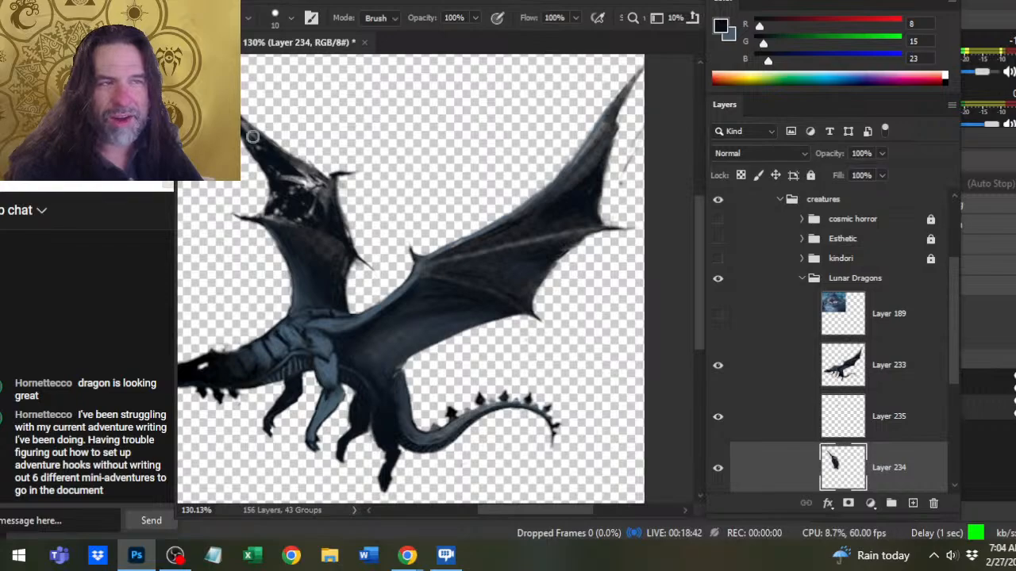
{"action": "key", "text": "r"}
{"action": "mouse_move", "coordinate": [267, 145]}
{"action": "left_mouse_down"}
{"action": "mouse_move", "coordinate": [313, 178]}
{"action": "mouse_move", "coordinate": [290, 164]}
{"action": "mouse_move", "coordinate": [303, 169]}
{"action": "mouse_move", "coordinate": [292, 144]}
{"action": "mouse_move", "coordinate": [318, 166]}
{"action": "mouse_move", "coordinate": [316, 184]}
{"action": "left_mouse_up"}
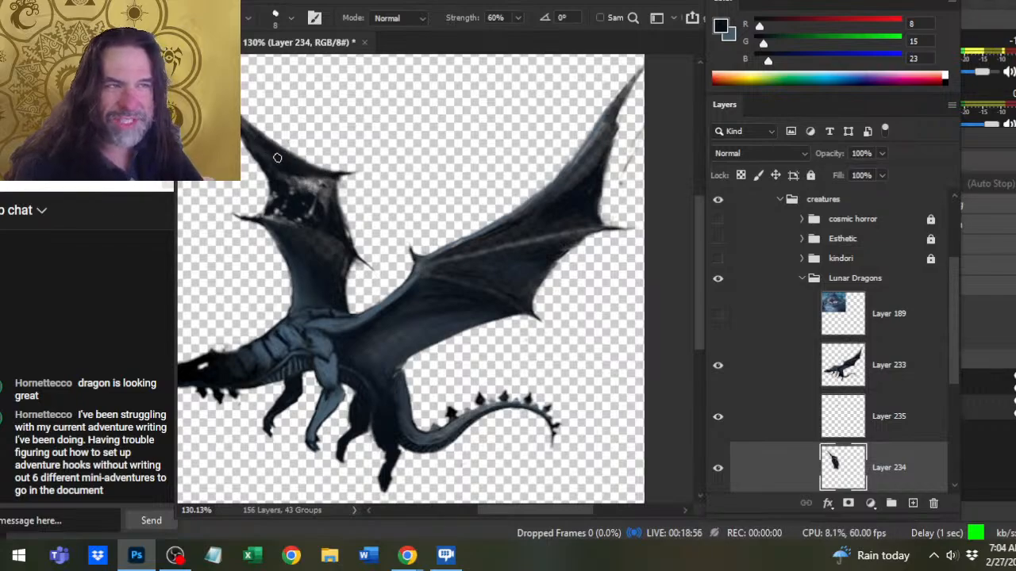
- Smudge the speckled gaps in the far wing's membrane into smooth dark panels and refine the edge below the tip
{"action": "key", "text": "e"}
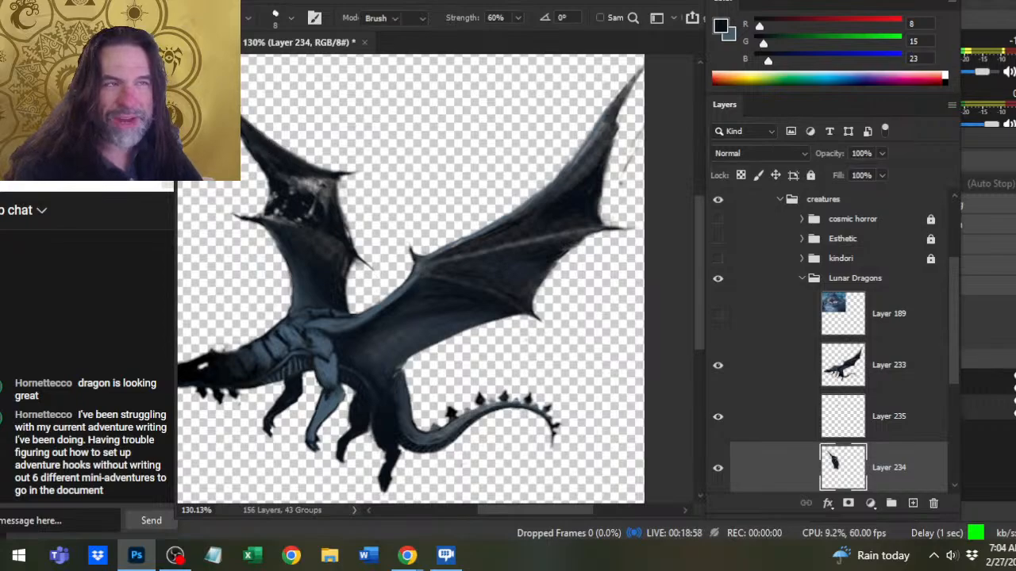
{"action": "key", "text": "r"}
{"action": "mouse_move", "coordinate": [294, 172]}
{"action": "left_mouse_down"}
{"action": "mouse_move", "coordinate": [306, 190]}
{"action": "mouse_move", "coordinate": [268, 208]}
{"action": "mouse_move", "coordinate": [321, 242]}
{"action": "left_mouse_up"}
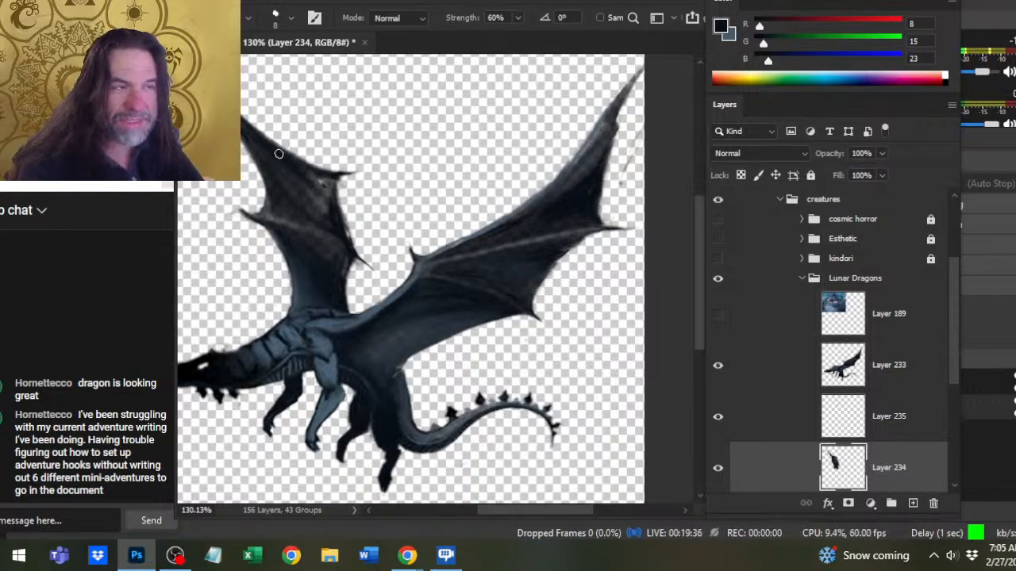
{"action": "left_click_drag", "start_coordinate": [270, 148], "coordinate": [313, 167]}
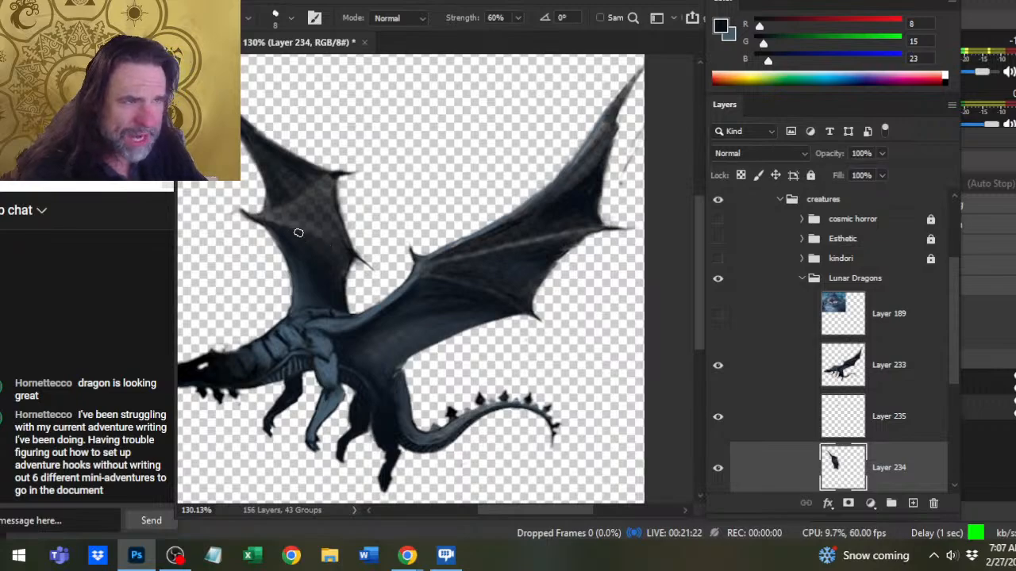
- Paint a blue-grey patch sampled from the shoulder (RGB 57, 75, 89) in the far wing's upper panel, using Brush size 5 at 100% opacity
{"action": "key", "text": "b"}
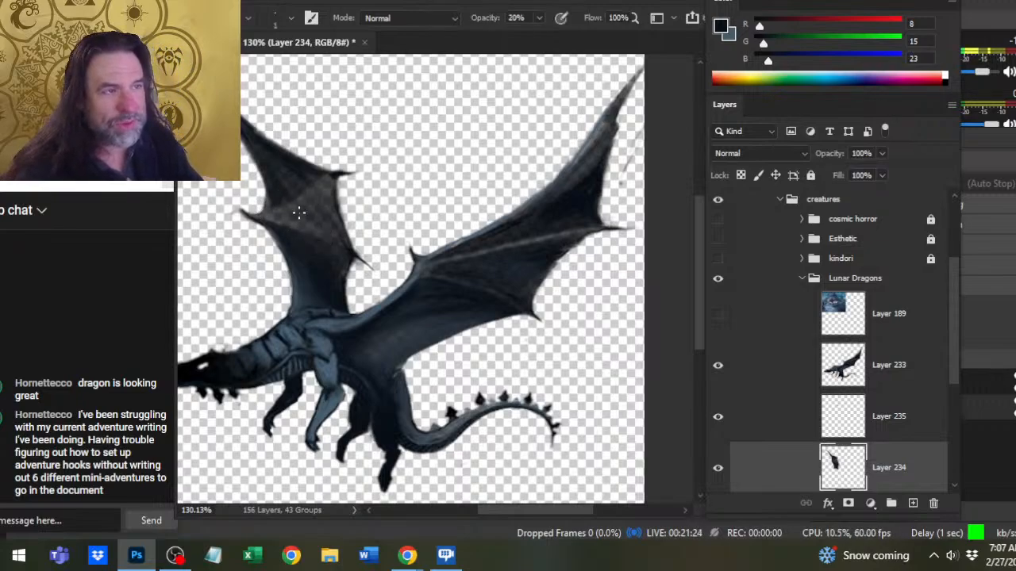
{"action": "left_click", "coordinate": [343, 361], "text": "alt"}
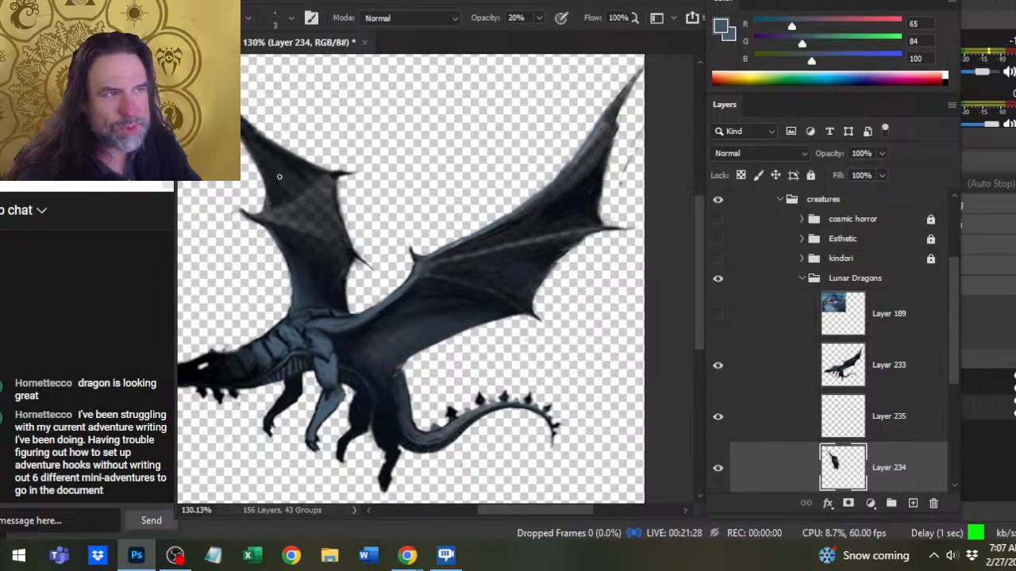
{"action": "key", "text": "bracketright"}
{"action": "key", "text": "bracketright"}
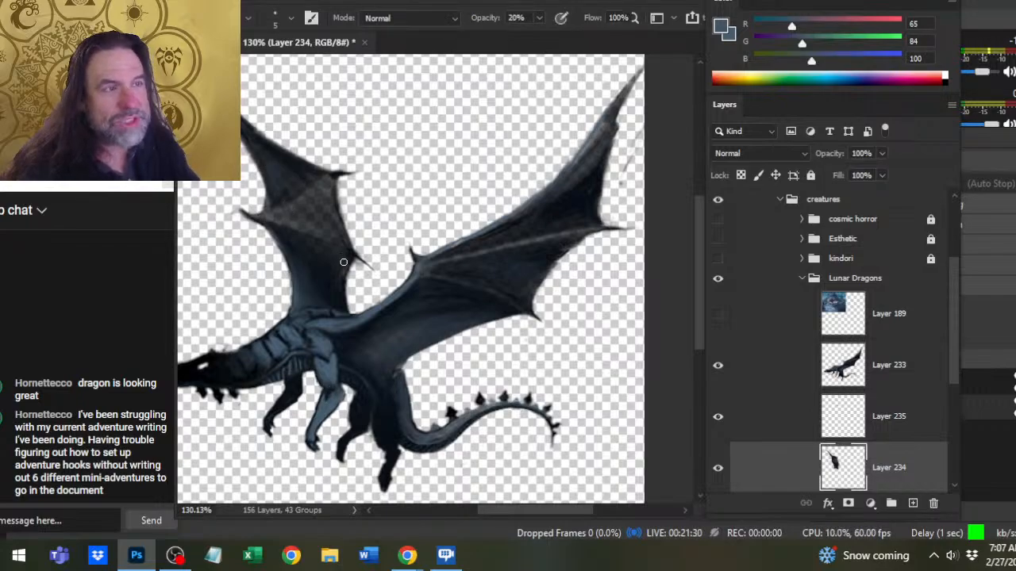
{"action": "left_click", "coordinate": [300, 310], "text": "alt"}
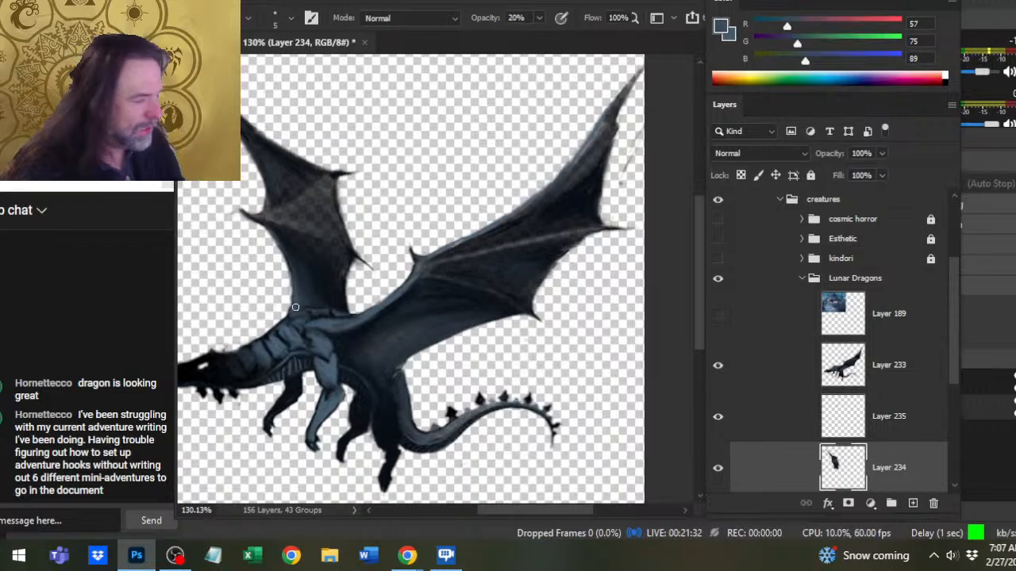
{"action": "key", "text": "0"}
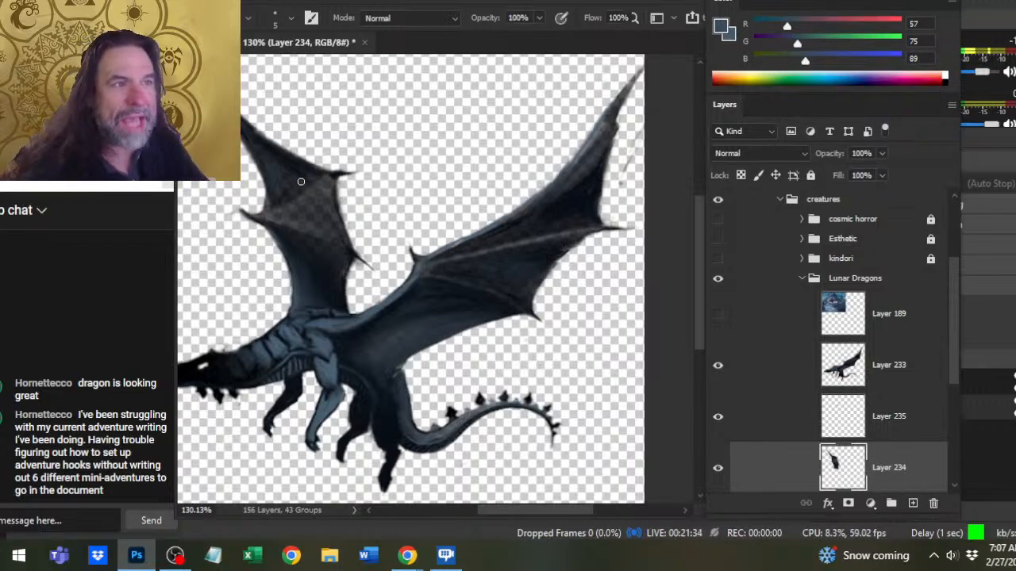
{"action": "mouse_move", "coordinate": [286, 180]}
{"action": "left_mouse_down"}
{"action": "mouse_move", "coordinate": [296, 189]}
{"action": "mouse_move", "coordinate": [271, 188]}
{"action": "mouse_move", "coordinate": [274, 202]}
{"action": "left_mouse_up"}
- Redraw the front edge of the far wing's upper panel with a size 2 Brush in sampled dark blue (RGB 19, 29, 38) and smudge it
{"action": "key", "text": "r"}
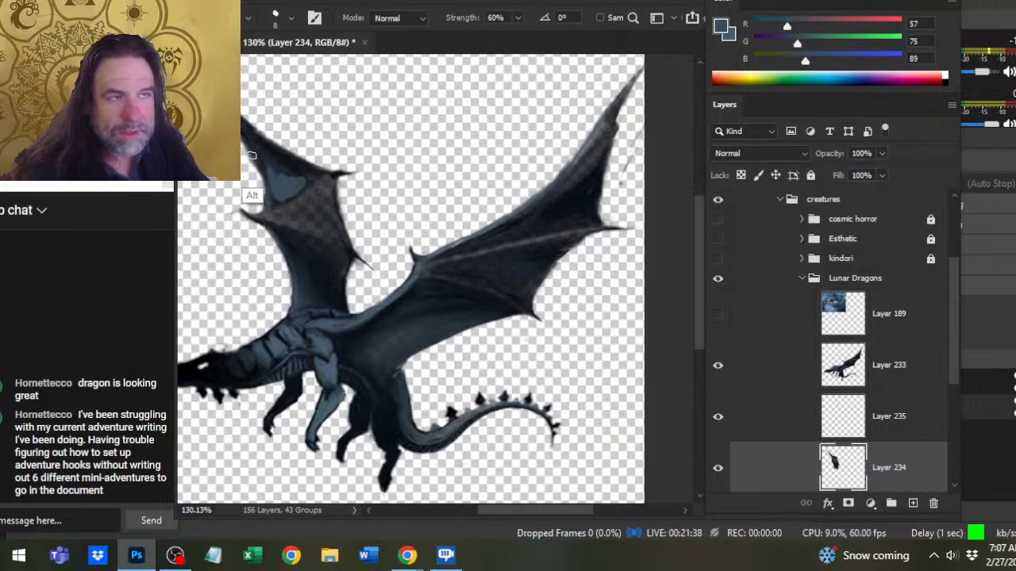
{"action": "key", "text": "b"}
{"action": "left_click", "coordinate": [261, 195], "text": "alt"}
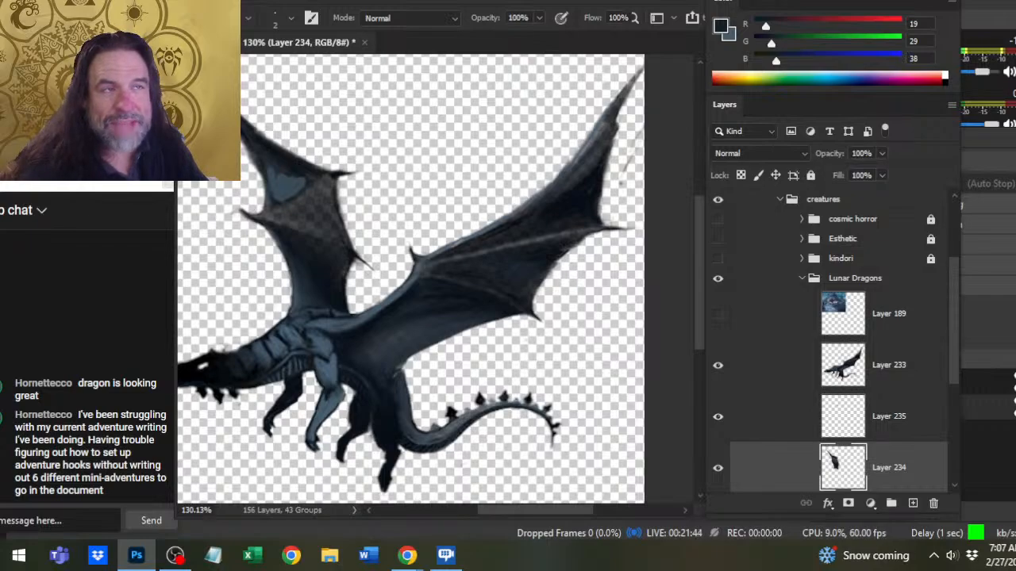
{"action": "left_click_drag", "start_coordinate": [246, 150], "coordinate": [261, 213]}
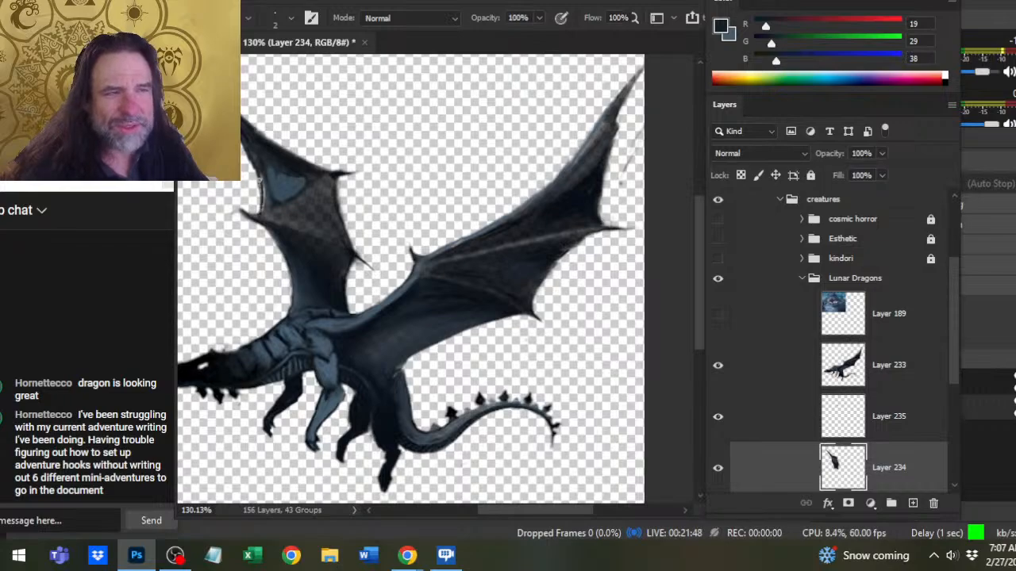
{"action": "key", "text": "r"}
{"action": "left_click_drag", "start_coordinate": [247, 152], "coordinate": [262, 203]}
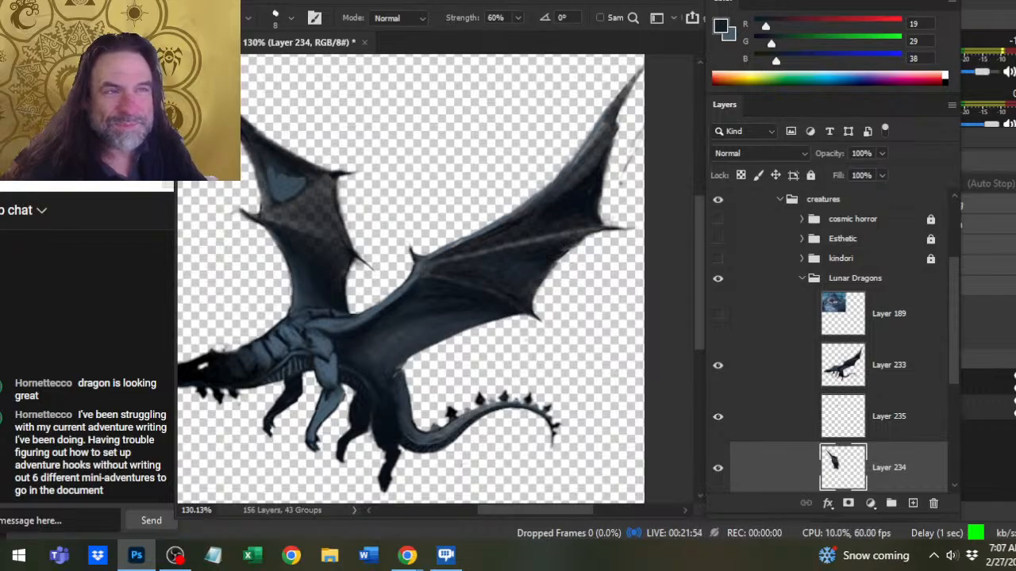
- Smudge and clean the far wing's tip into a tapered point
{"action": "left_click_drag", "start_coordinate": [297, 210], "coordinate": [354, 240]}
{"action": "key", "text": "e"}
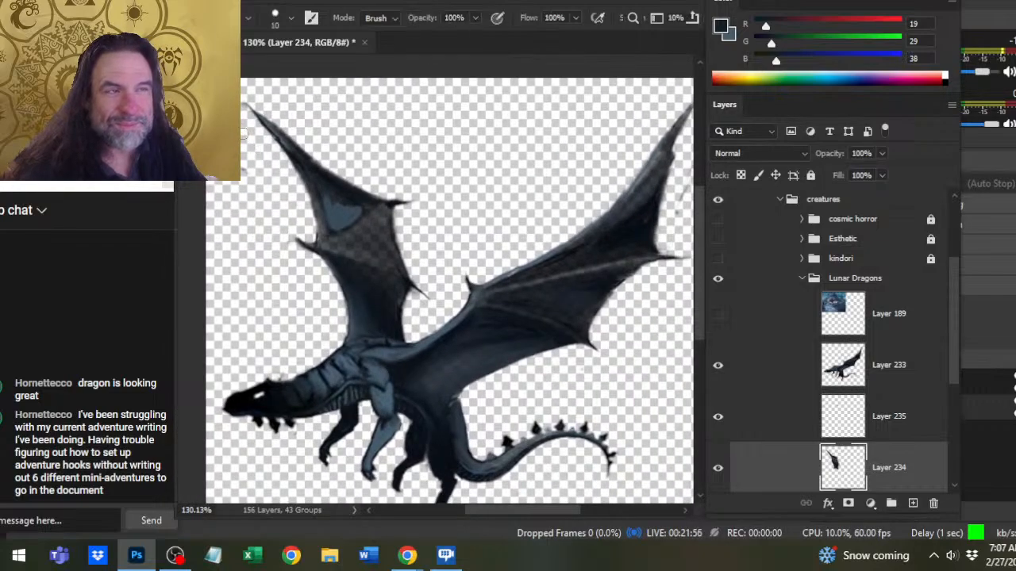
{"action": "key", "text": "r"}
{"action": "left_click_drag", "start_coordinate": [280, 136], "coordinate": [250, 113]}
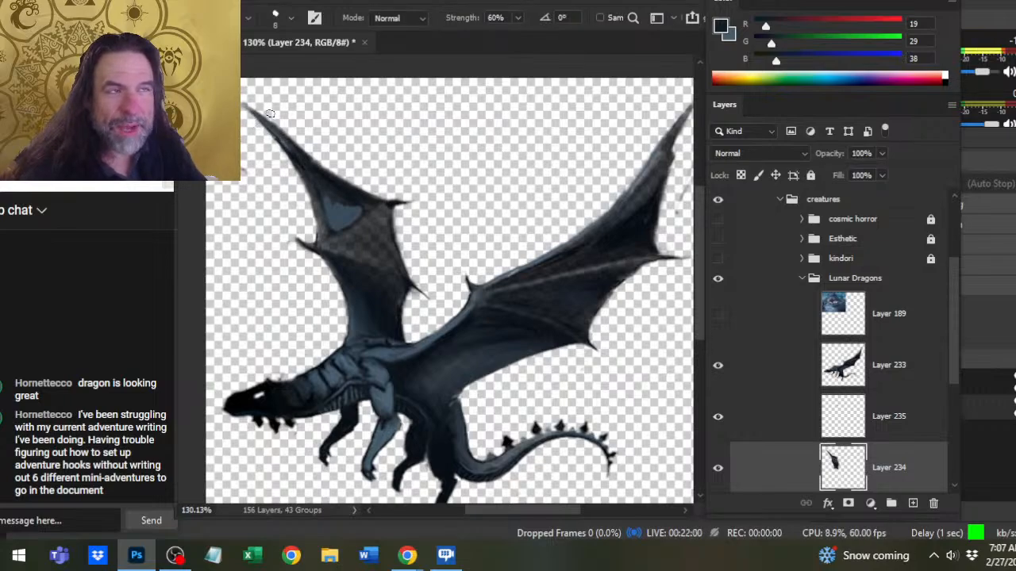
{"action": "key", "text": "e"}
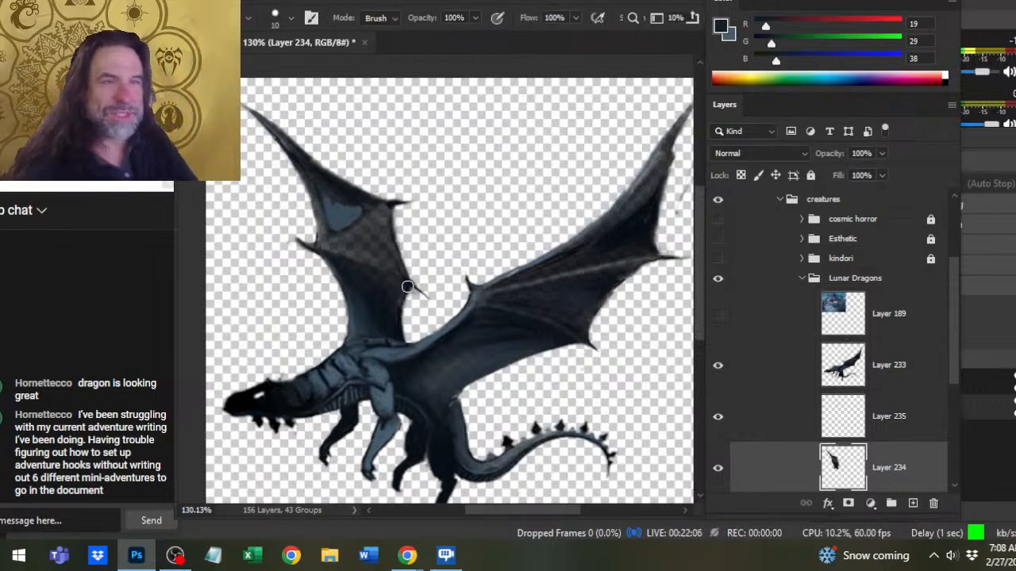
- Smudge the blue-grey patch across the far wing's upper panel at brush size 10 and smooth its front edge toward the tip
{"action": "key", "text": "r"}
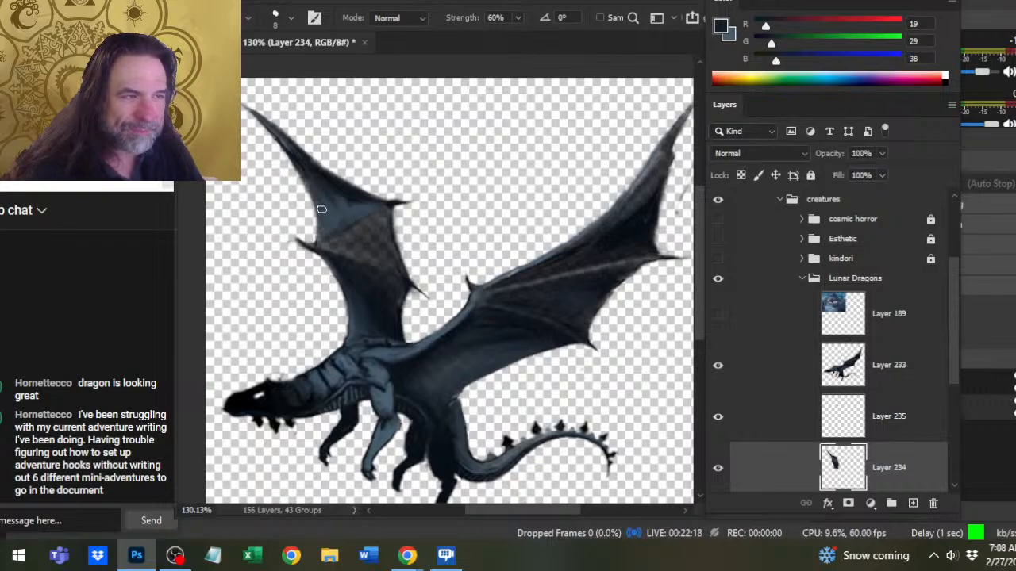
{"action": "key", "text": "bracketright"}
{"action": "key", "text": "bracketright"}
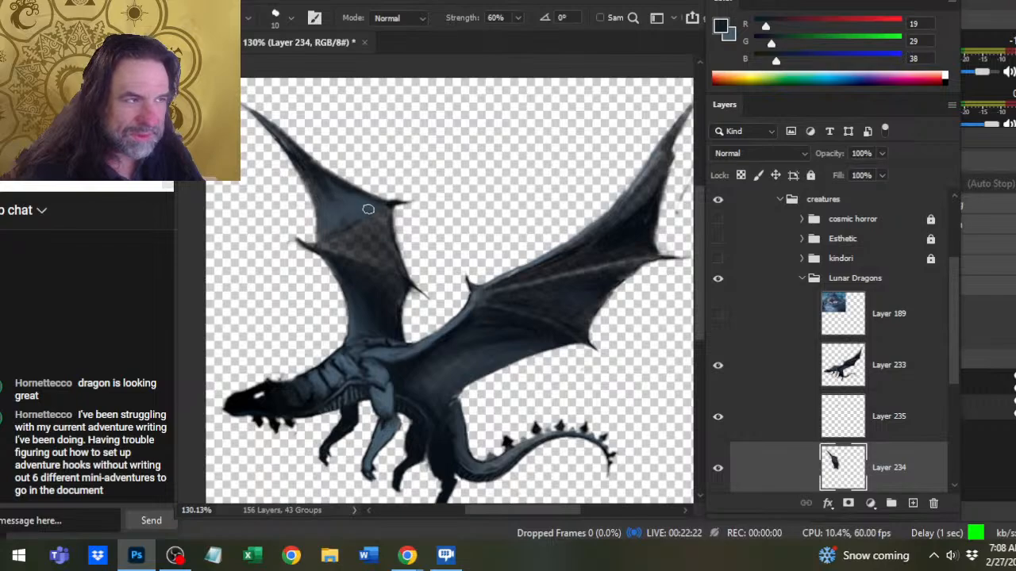
{"action": "mouse_move", "coordinate": [368, 209]}
{"action": "left_mouse_down"}
{"action": "mouse_move", "coordinate": [330, 186]}
{"action": "mouse_move", "coordinate": [334, 207]}
{"action": "left_mouse_up"}
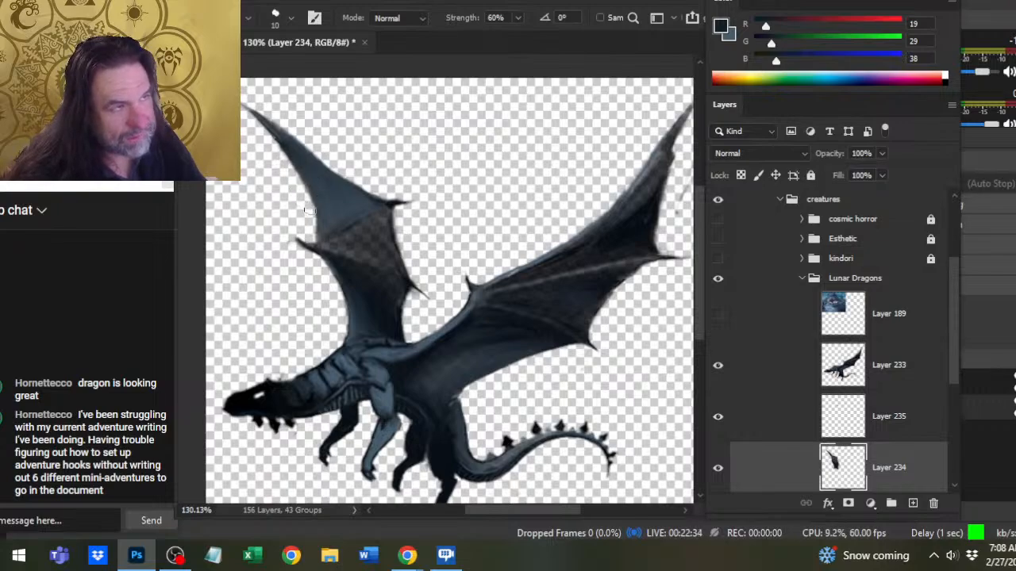
{"action": "left_click_drag", "start_coordinate": [309, 209], "coordinate": [275, 143]}
{"action": "left_click_drag", "start_coordinate": [301, 187], "coordinate": [266, 131]}
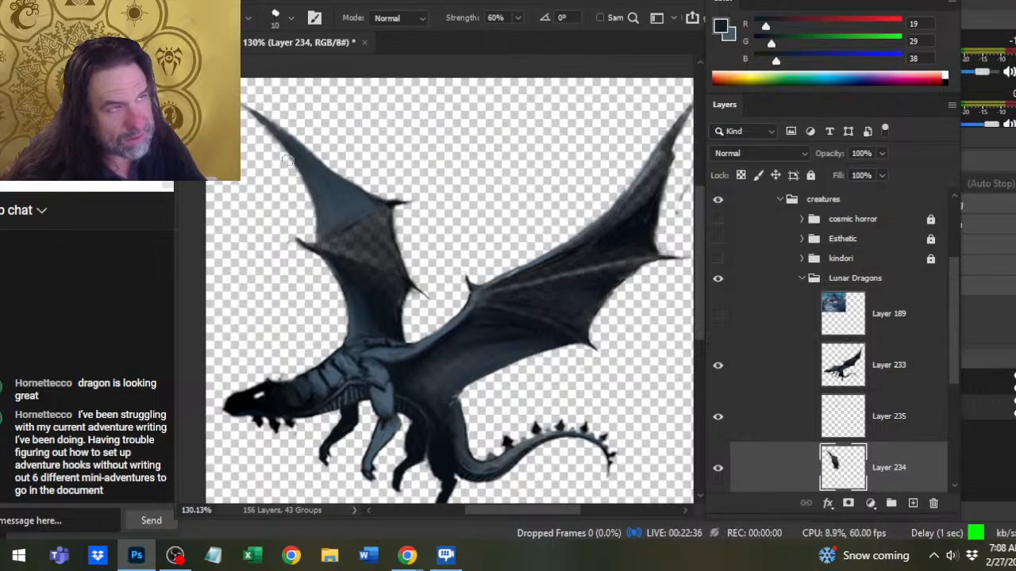
{"action": "key", "text": "e"}
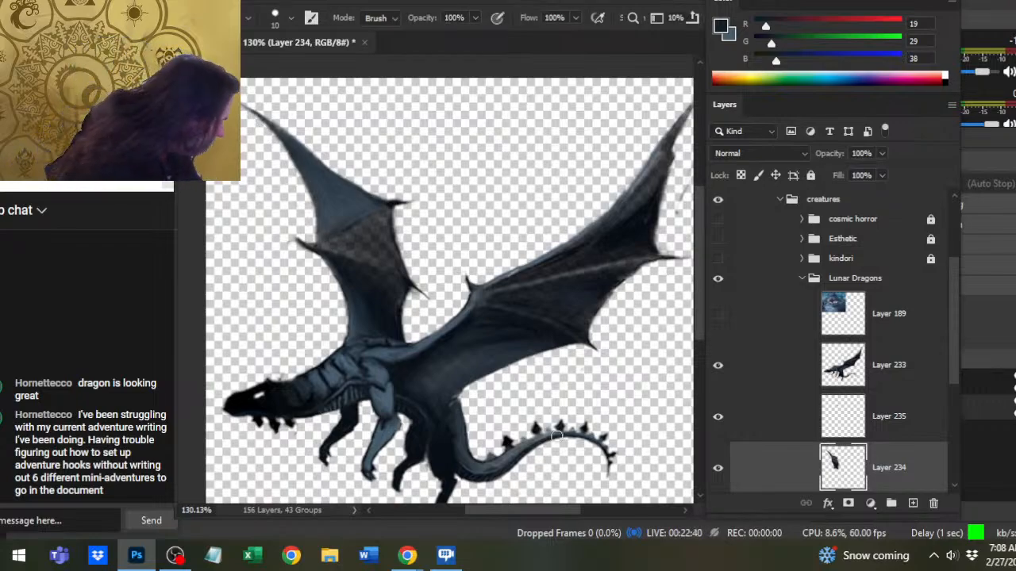
- Paint the far wing's middle panel with sampled blue-grey (RGB 50, 67, 80), raising the Brush size to 7
{"action": "key", "text": "b"}
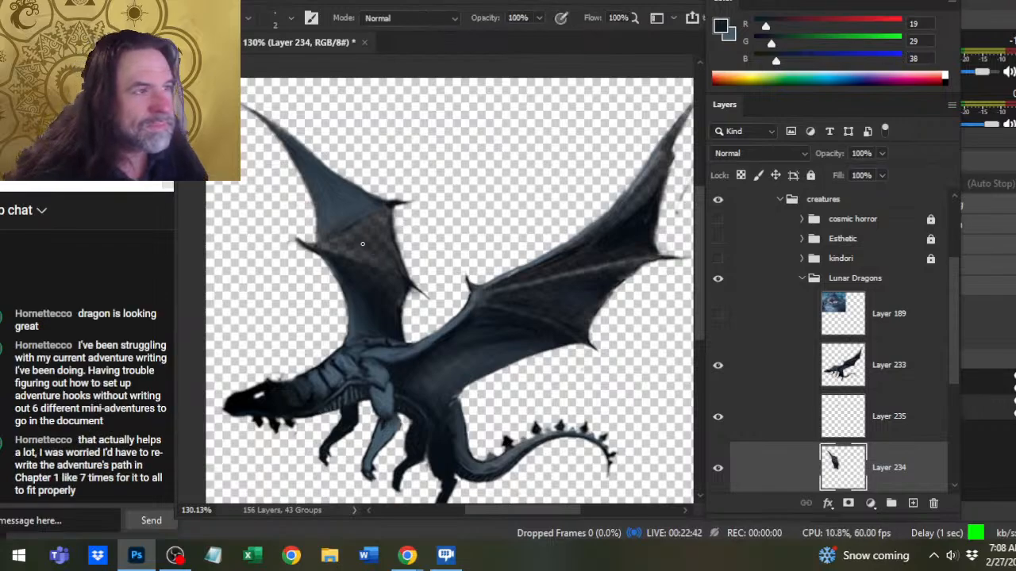
{"action": "left_click", "coordinate": [353, 235], "text": "alt"}
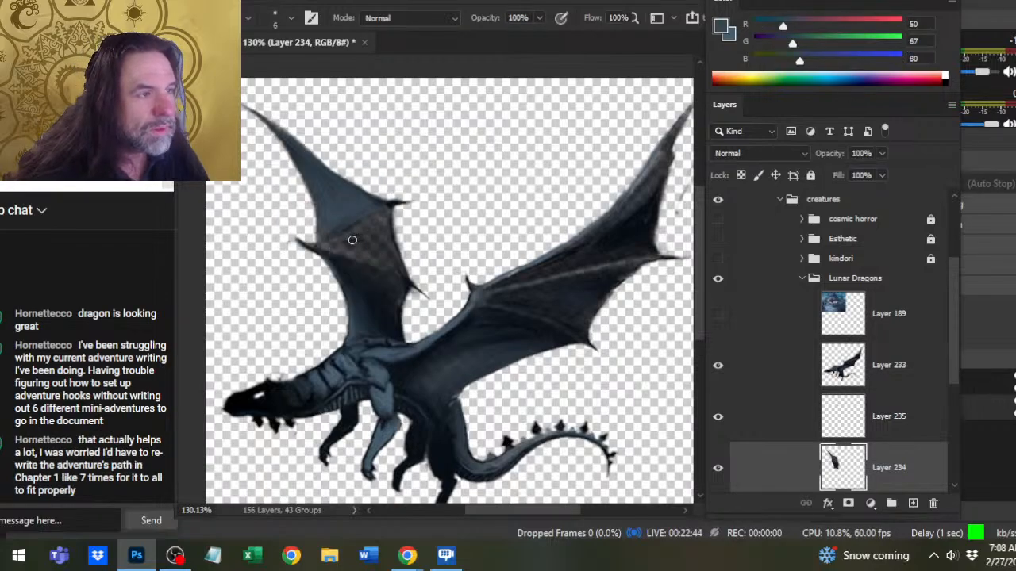
{"action": "key", "text": "bracketright"}
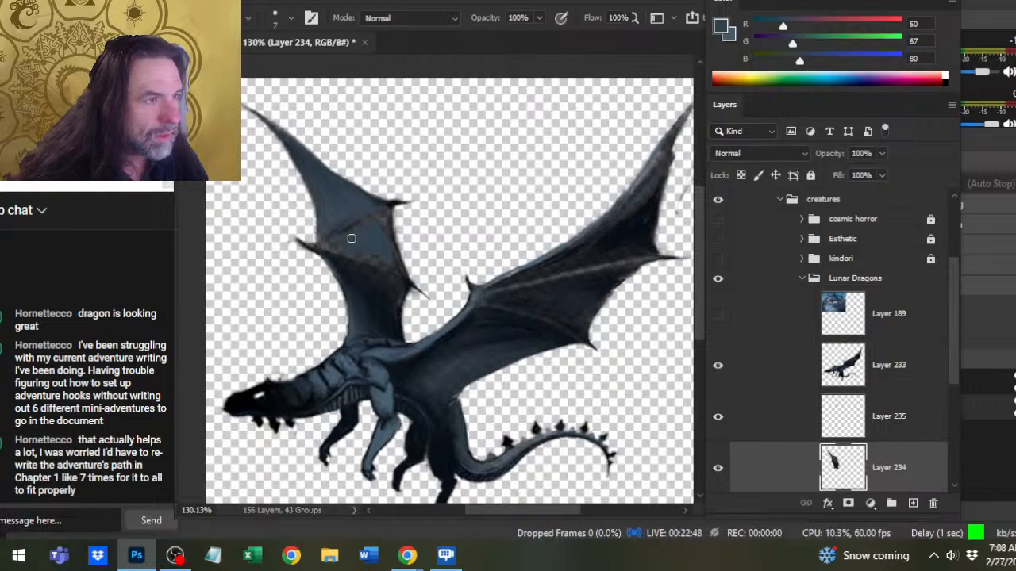
- Smudge the far wing's middle panel at 60% strength, blending its dividing line into the upper panel and refining the upper rear spike
{"action": "key", "text": "r"}
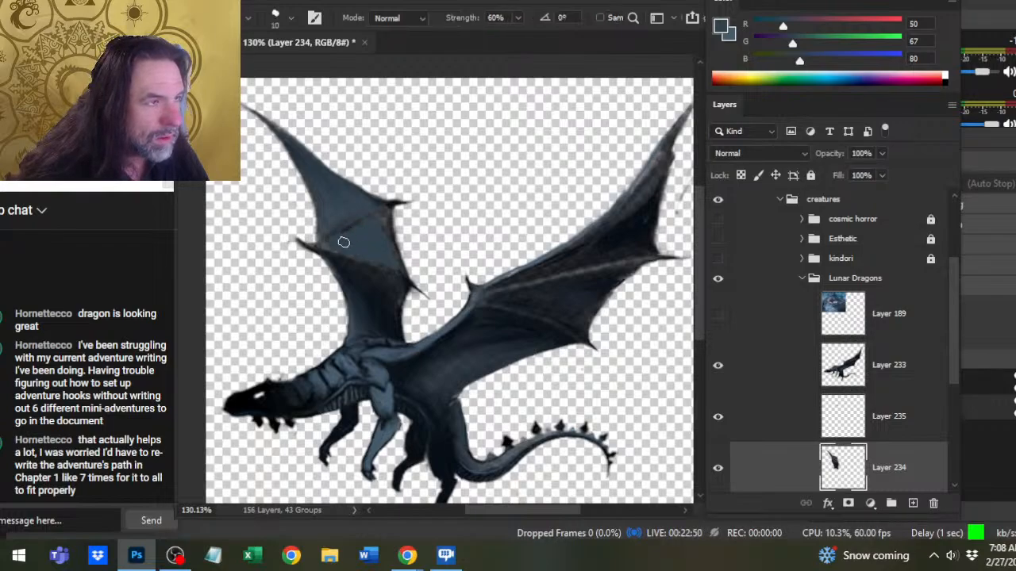
{"action": "left_click_drag", "start_coordinate": [343, 241], "coordinate": [363, 225]}
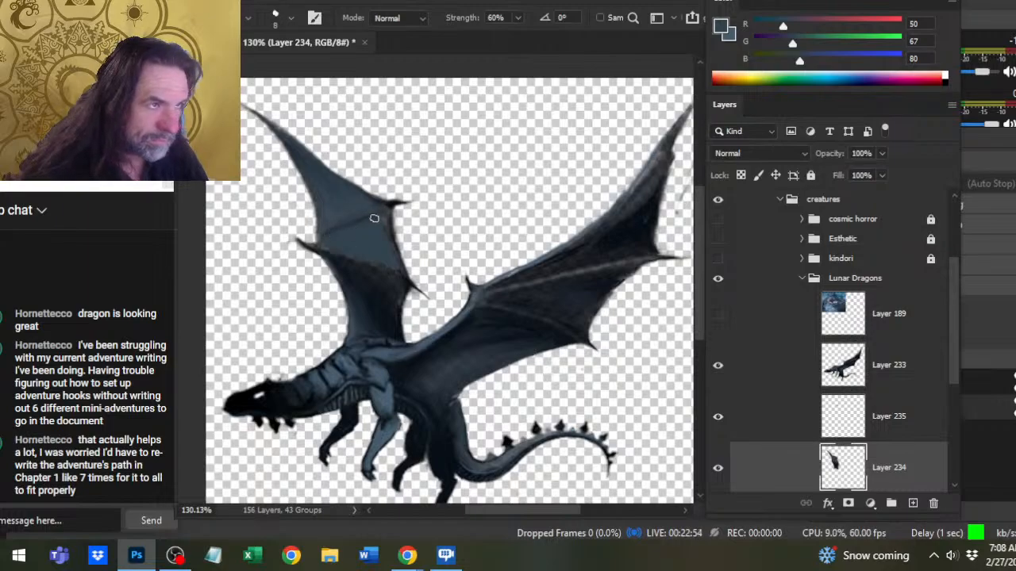
{"action": "mouse_move", "coordinate": [374, 218]}
{"action": "left_mouse_down"}
{"action": "mouse_move", "coordinate": [316, 247]}
{"action": "mouse_move", "coordinate": [357, 219]}
{"action": "mouse_move", "coordinate": [333, 234]}
{"action": "mouse_move", "coordinate": [357, 220]}
{"action": "mouse_move", "coordinate": [336, 239]}
{"action": "mouse_move", "coordinate": [360, 221]}
{"action": "left_mouse_up"}
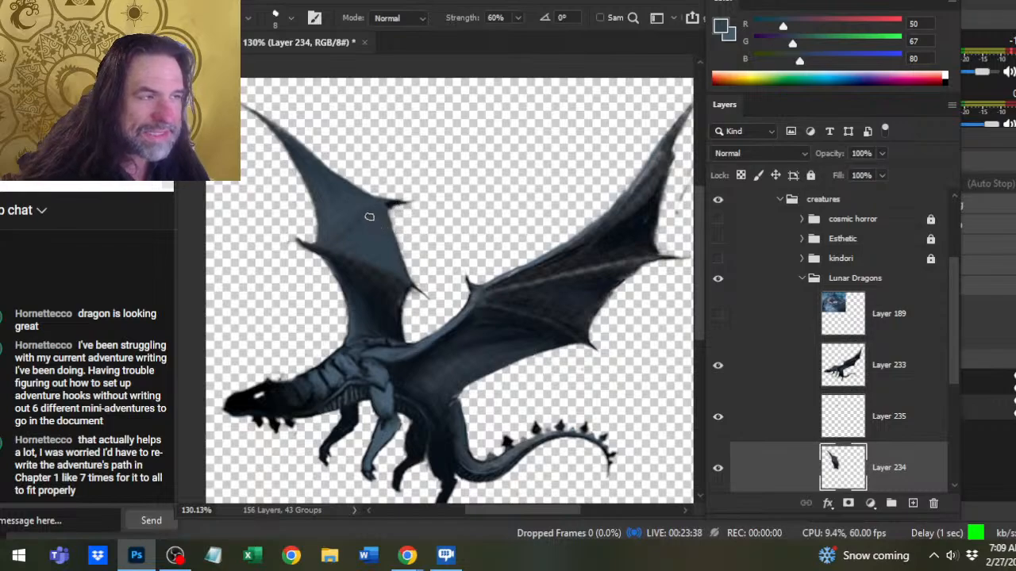
{"action": "left_click_drag", "start_coordinate": [385, 200], "coordinate": [408, 201]}
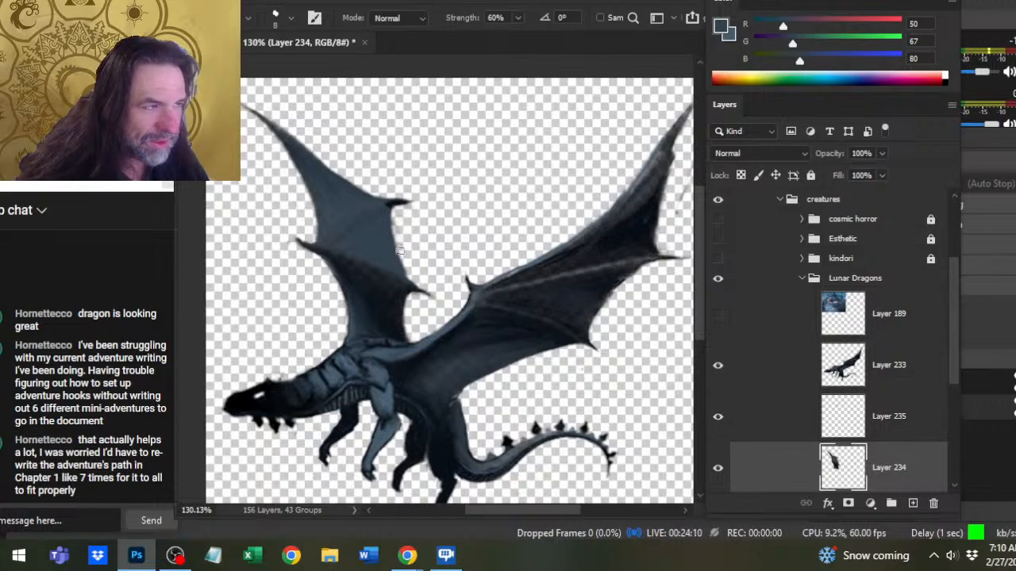
{"action": "key", "text": "bracketleft"}
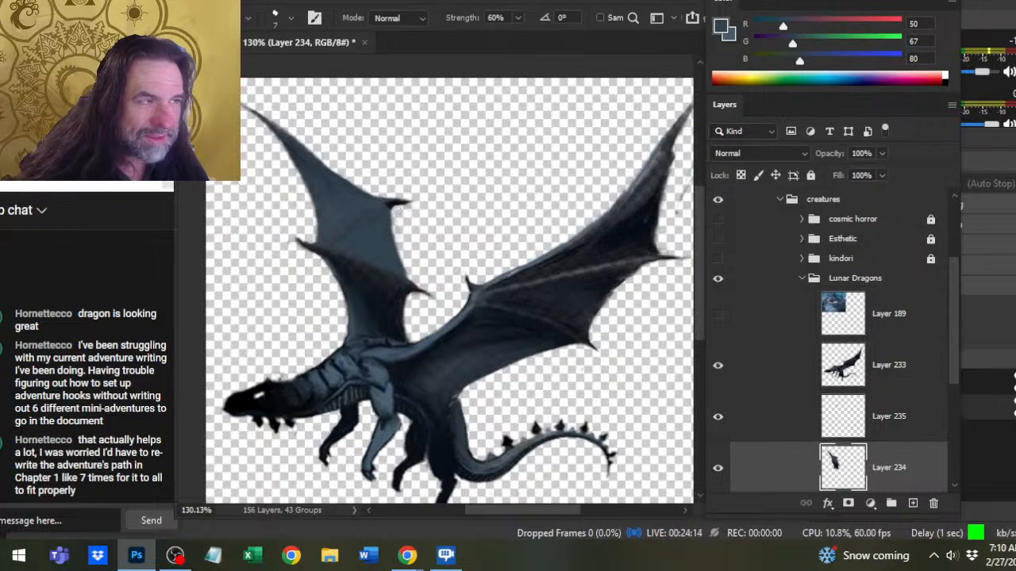
- Check Layers 233 and 235 by toggling their visibility, and merge Layer 235 down into Layer 234
{"action": "left_click", "coordinate": [717, 365]}
{"action": "left_click", "coordinate": [718, 365]}
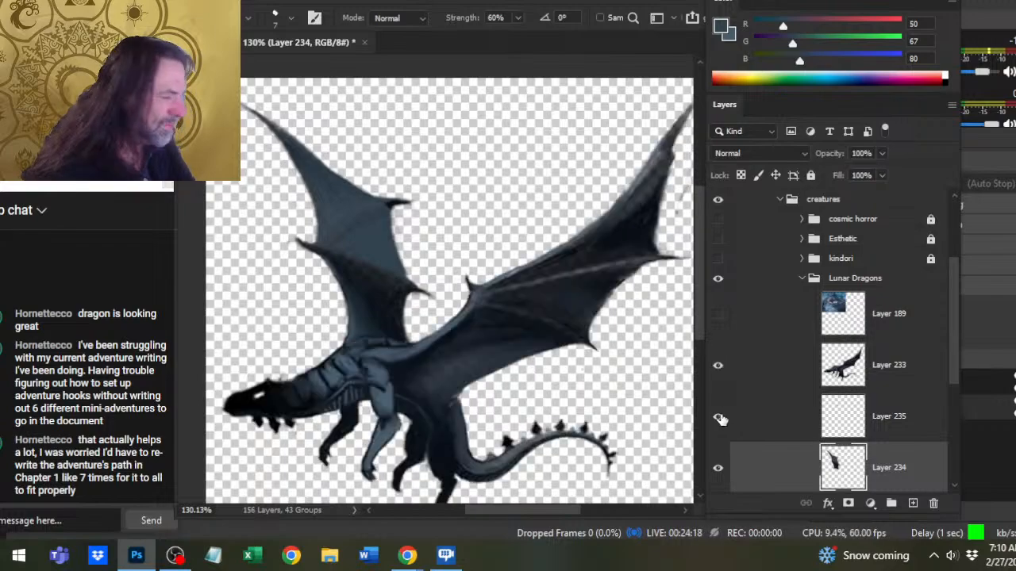
{"action": "left_click", "coordinate": [718, 416]}
{"action": "left_click", "coordinate": [718, 417]}
{"action": "right_click", "coordinate": [740, 421]}
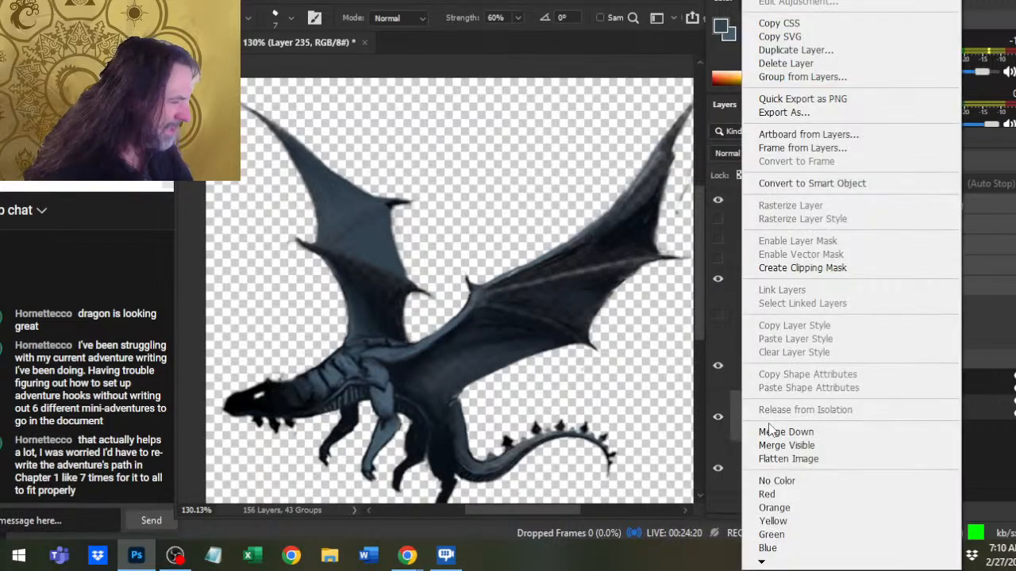
{"action": "left_click", "coordinate": [768, 432]}
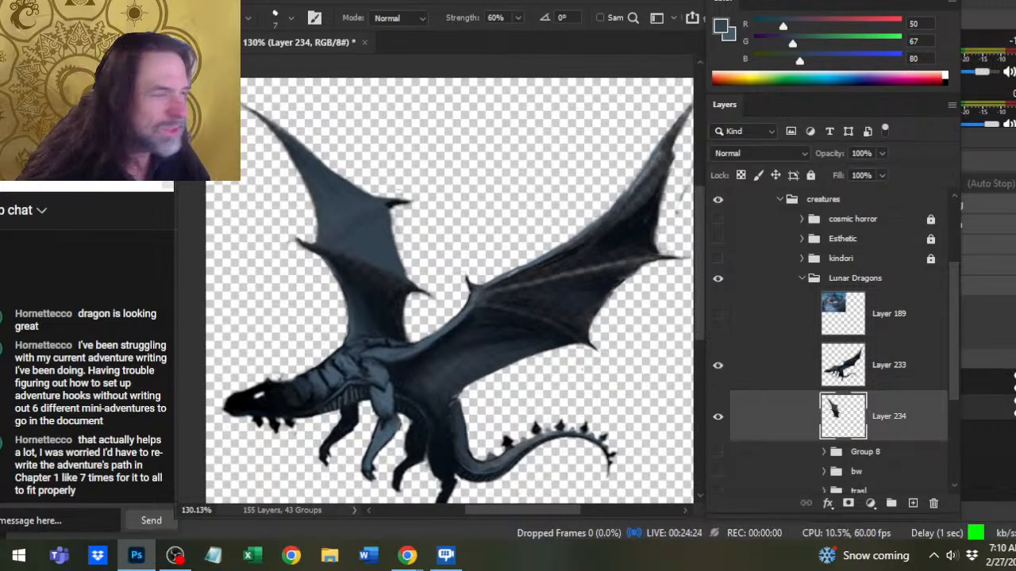
- Reshape the far wing's upper rear spike into a thinner, upturned point by smudging and erasing around it
{"action": "left_click_drag", "start_coordinate": [406, 199], "coordinate": [362, 210]}
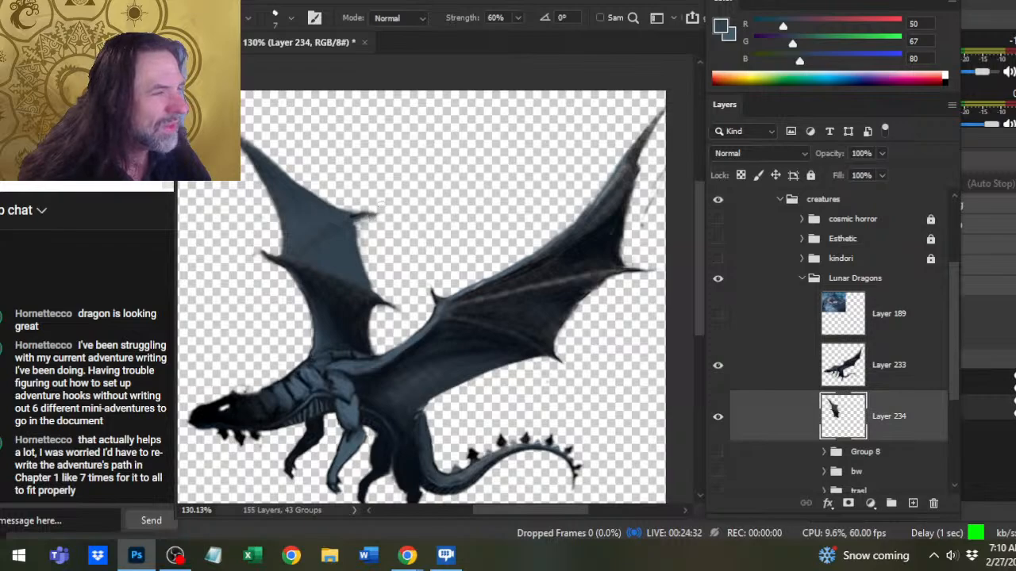
{"action": "key", "text": "e"}
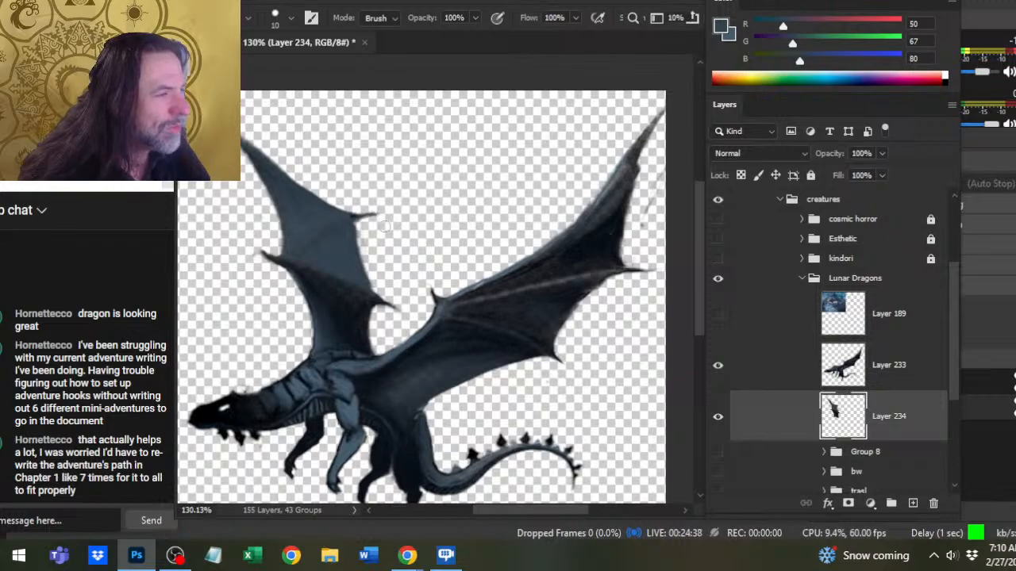
{"action": "key", "text": "r"}
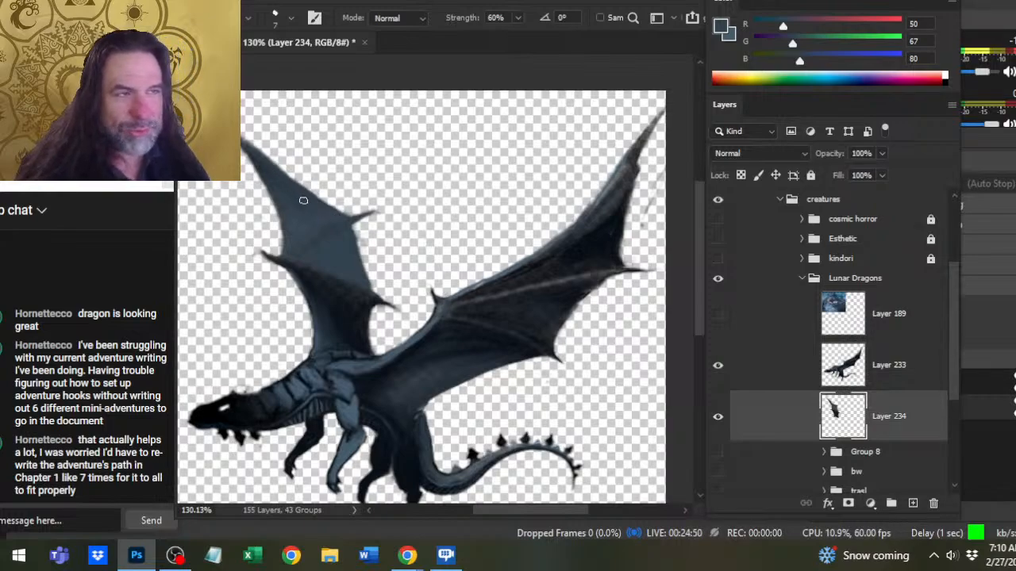
{"action": "key", "text": "b"}
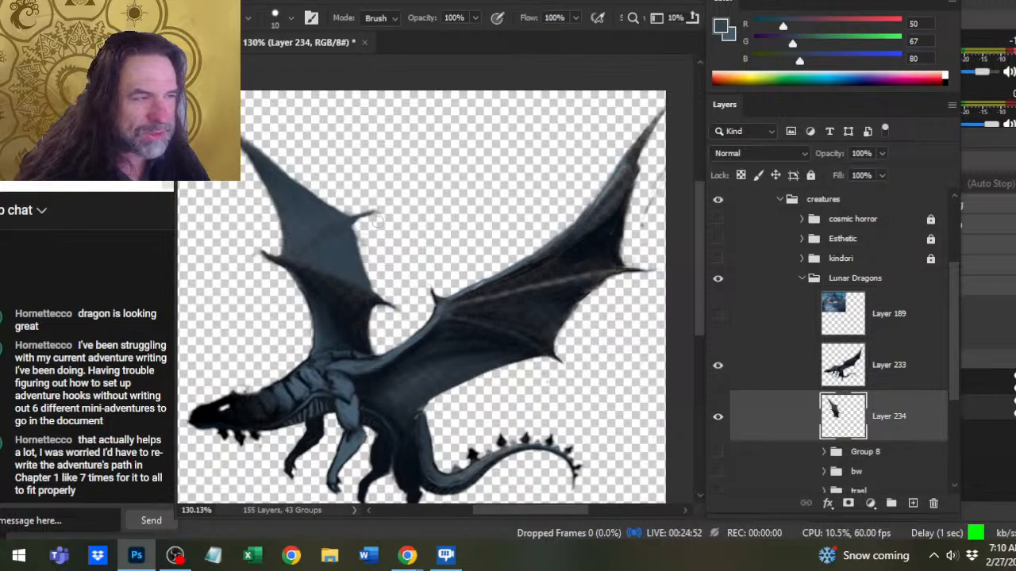
{"action": "key", "text": "r"}
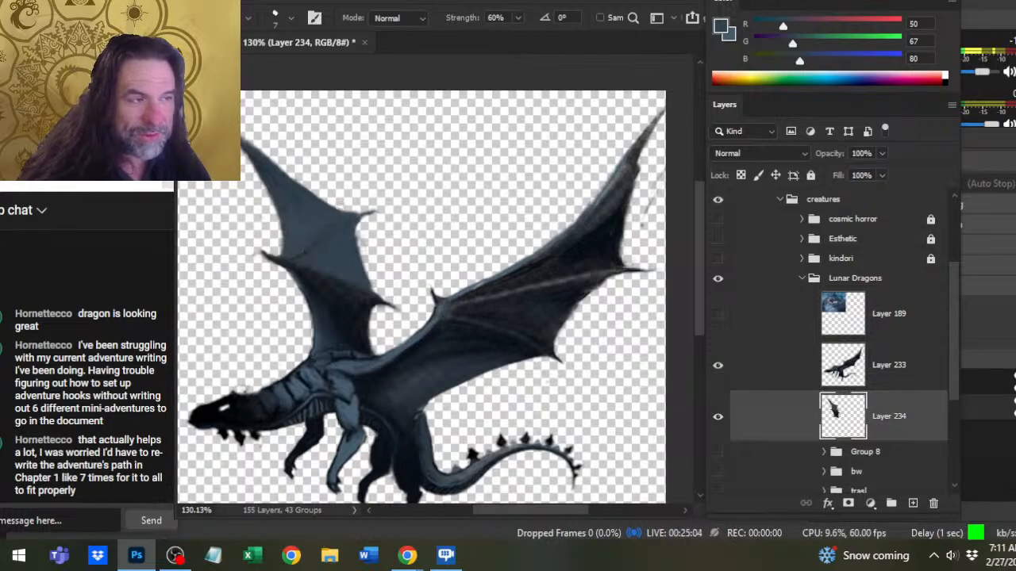
- Smudge the far wing's upper edge near the rear spike and the middle panel's rear edge at size 7
{"action": "left_click_drag", "start_coordinate": [319, 203], "coordinate": [351, 212]}
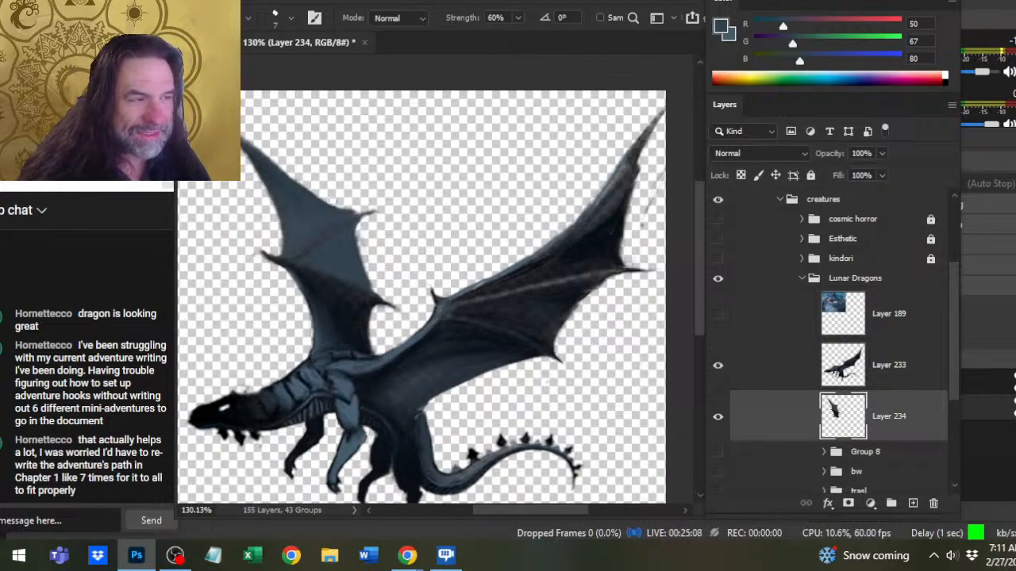
{"action": "left_click_drag", "start_coordinate": [345, 211], "coordinate": [322, 201]}
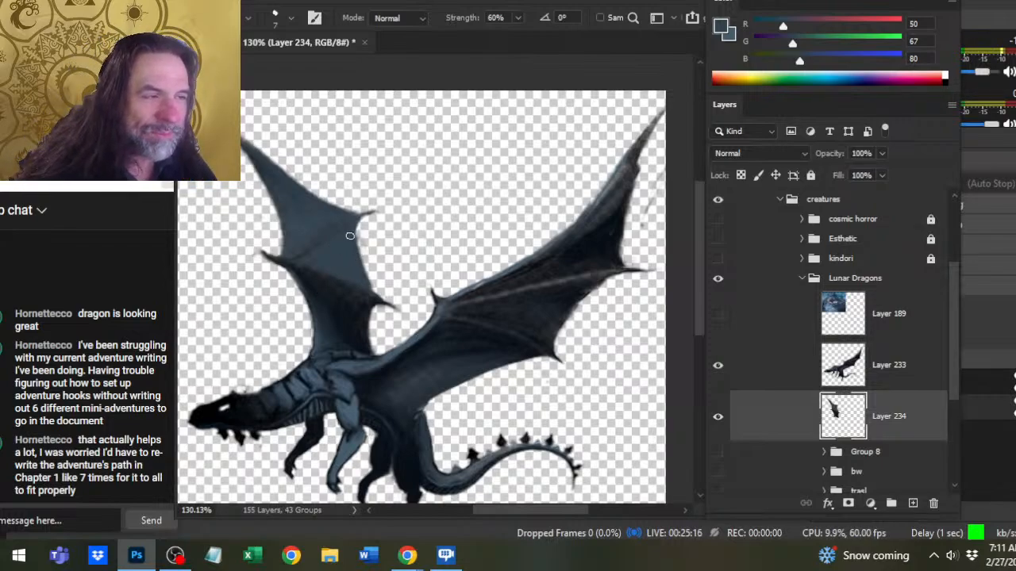
{"action": "left_click_drag", "start_coordinate": [350, 236], "coordinate": [358, 237]}
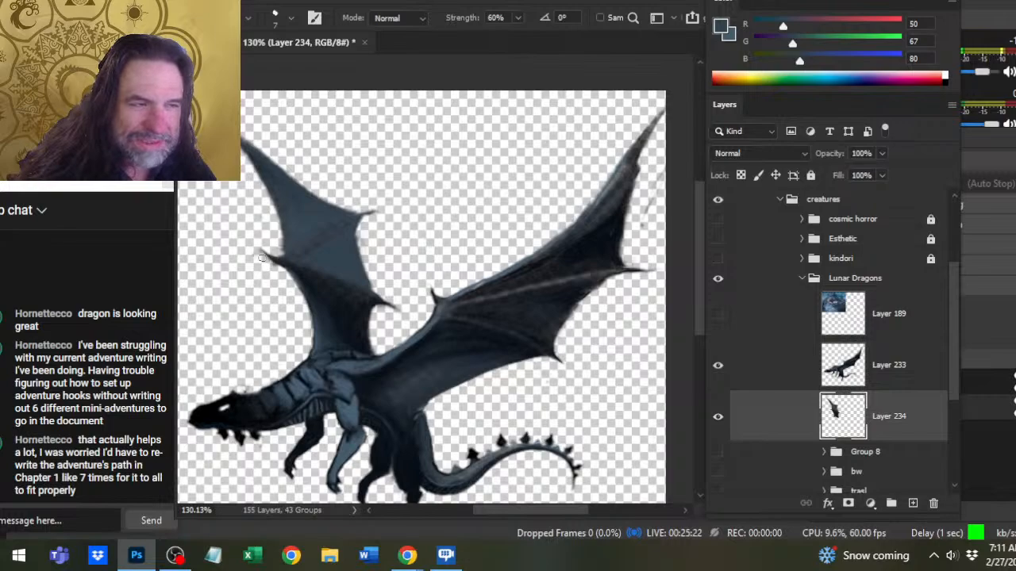
- Shorten and sharpen the far wing's front spike with the Eraser and Smudge tool
{"action": "key", "text": "e"}
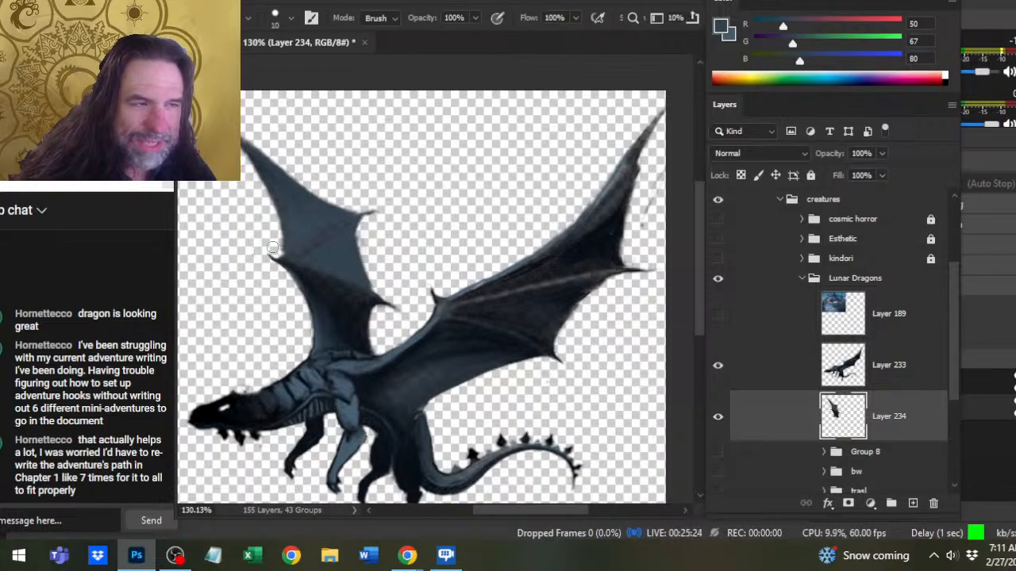
{"action": "key", "text": "r"}
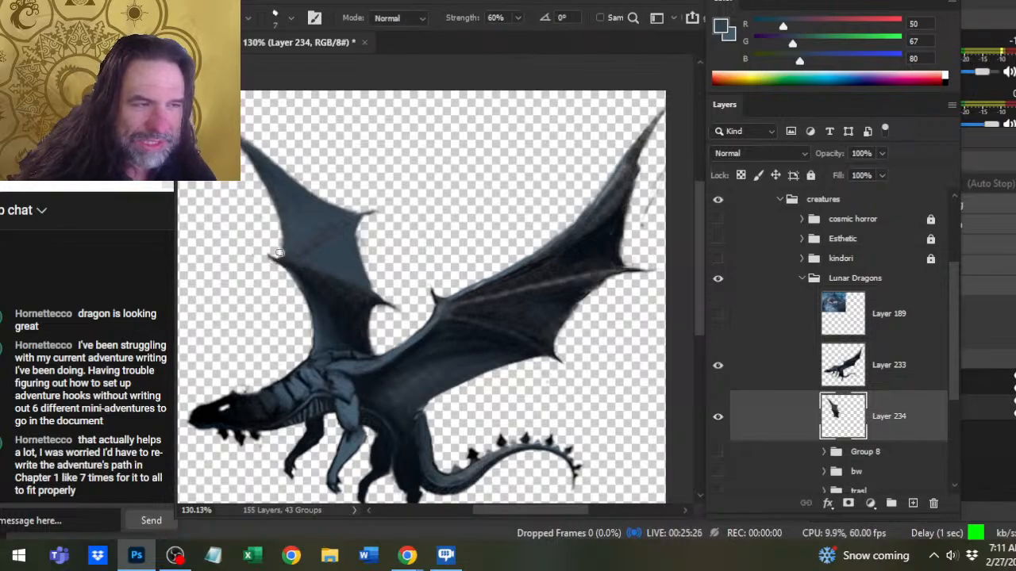
{"action": "key", "text": "e"}
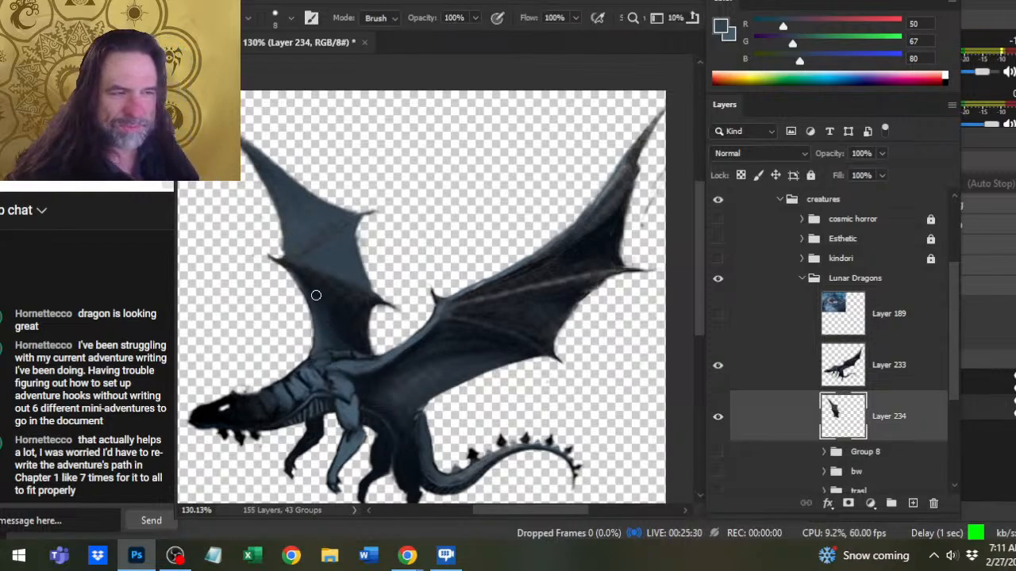
{"action": "key", "text": "r"}
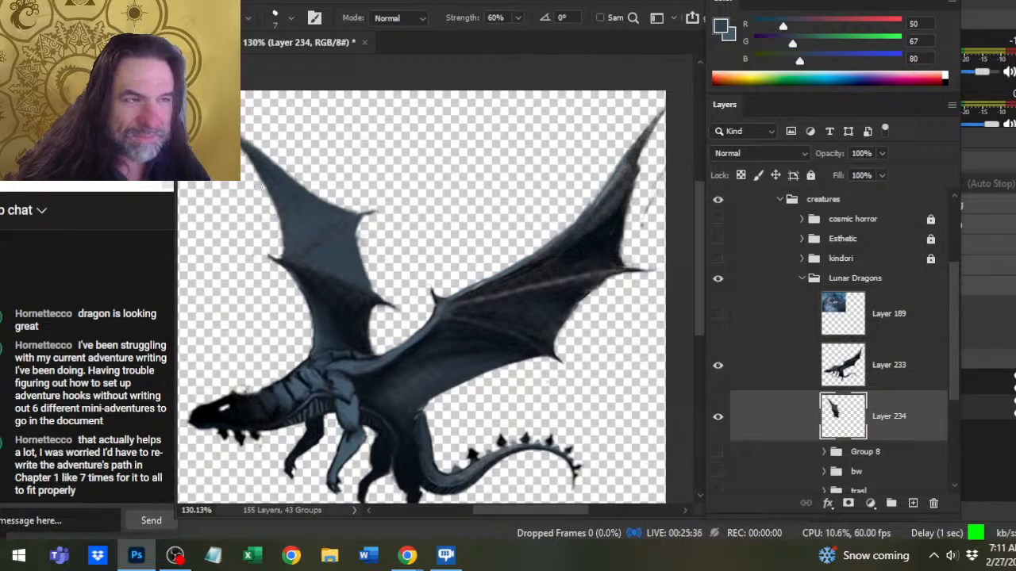
- Clean the middle panel's rear edge on the far wing and shorten the lower rear spike by erasing and smudging
{"action": "key", "text": "e"}
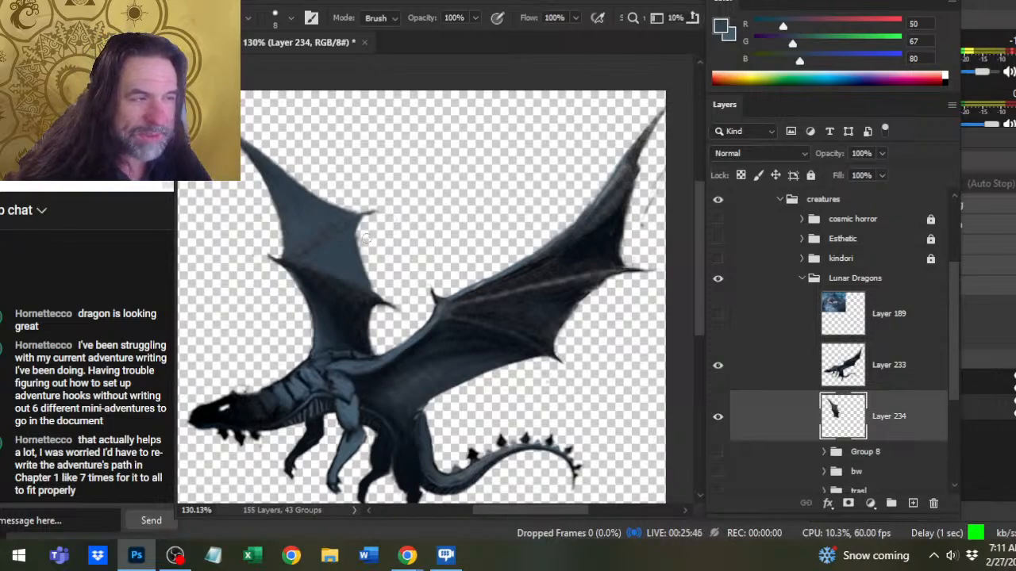
{"action": "key", "text": "r"}
{"action": "left_click_drag", "start_coordinate": [353, 244], "coordinate": [365, 218]}
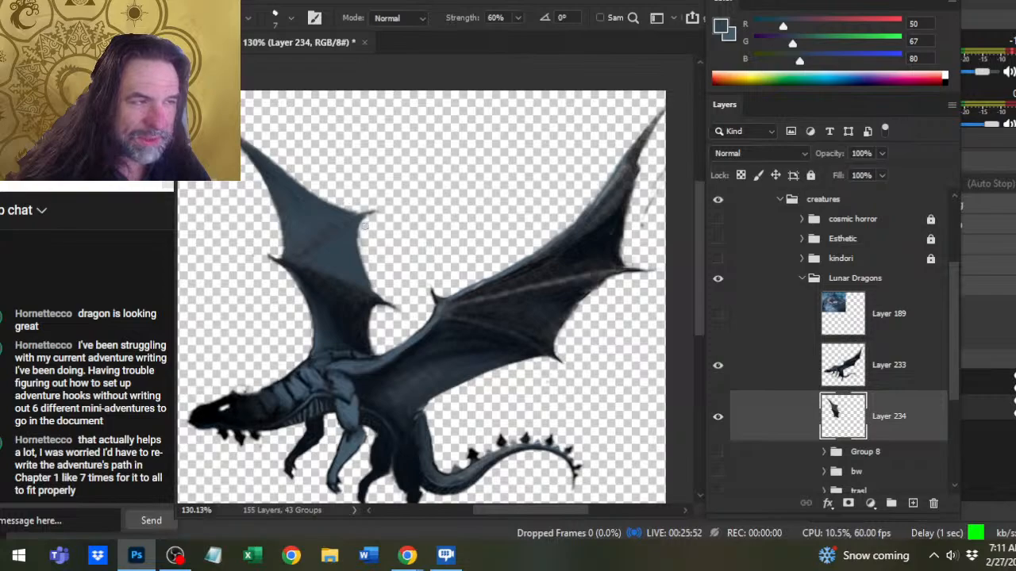
{"action": "key", "text": "e"}
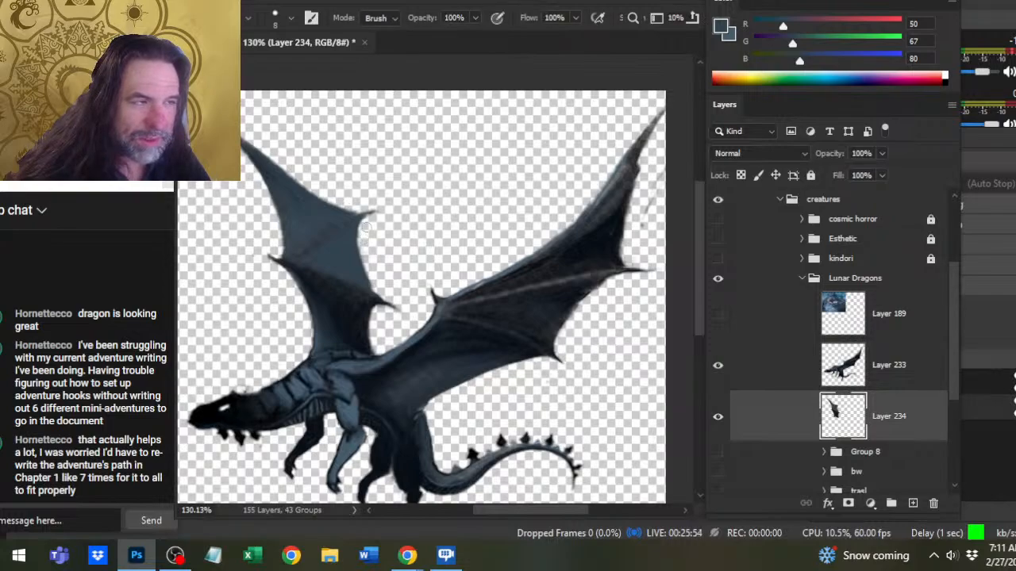
{"action": "key", "text": "r"}
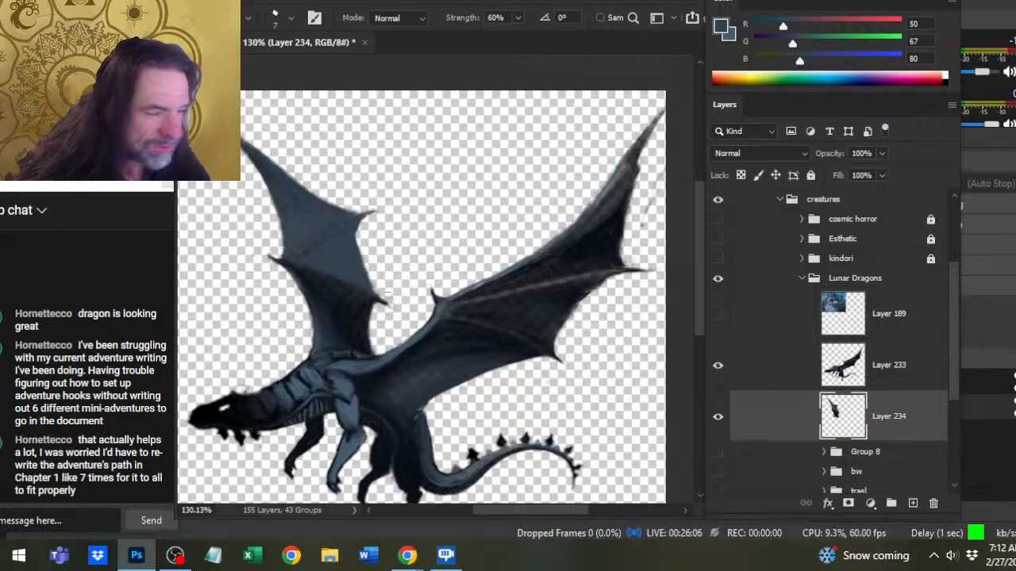
- Smooth the far wing's rear edge into a clean curve between the two rear spikes, smudging at size 7
{"action": "key", "text": "e"}
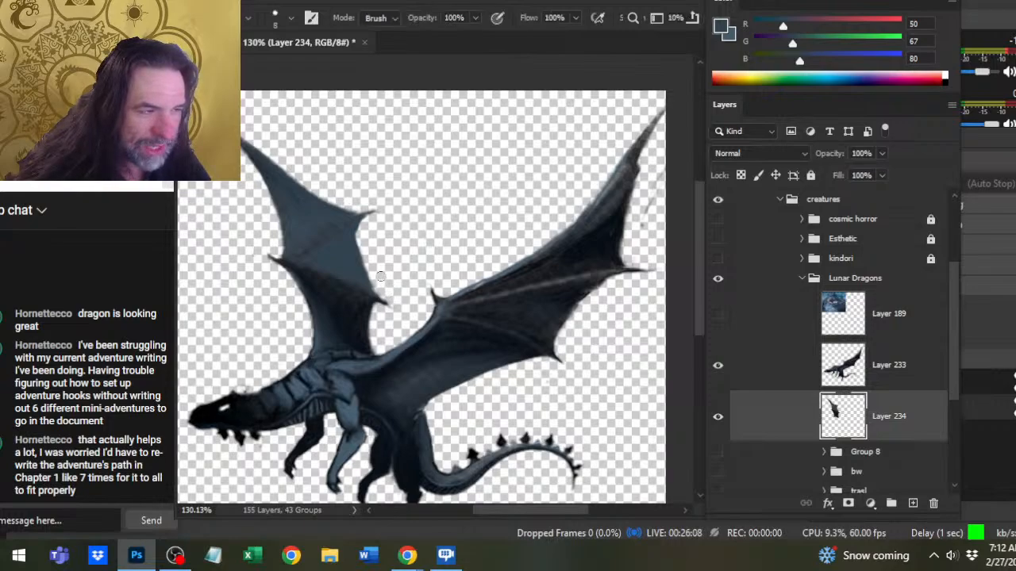
{"action": "key", "text": "r"}
{"action": "mouse_move", "coordinate": [369, 218]}
{"action": "left_mouse_down"}
{"action": "mouse_move", "coordinate": [357, 259]}
{"action": "mouse_move", "coordinate": [361, 216]}
{"action": "left_mouse_up"}
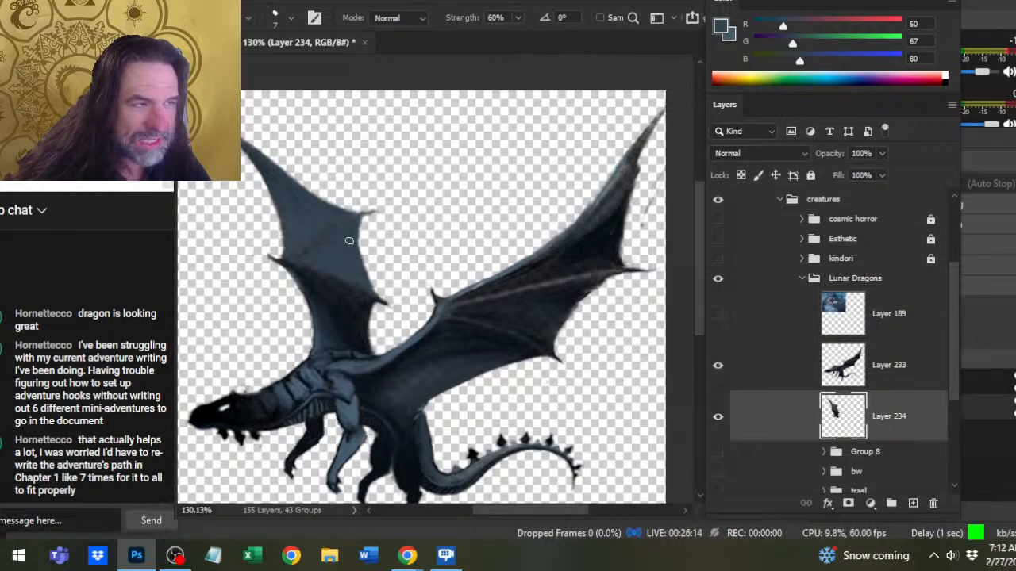
{"action": "mouse_move", "coordinate": [357, 261]}
{"action": "left_mouse_down"}
{"action": "mouse_move", "coordinate": [356, 231]}
{"action": "mouse_move", "coordinate": [357, 243]}
{"action": "left_mouse_up"}
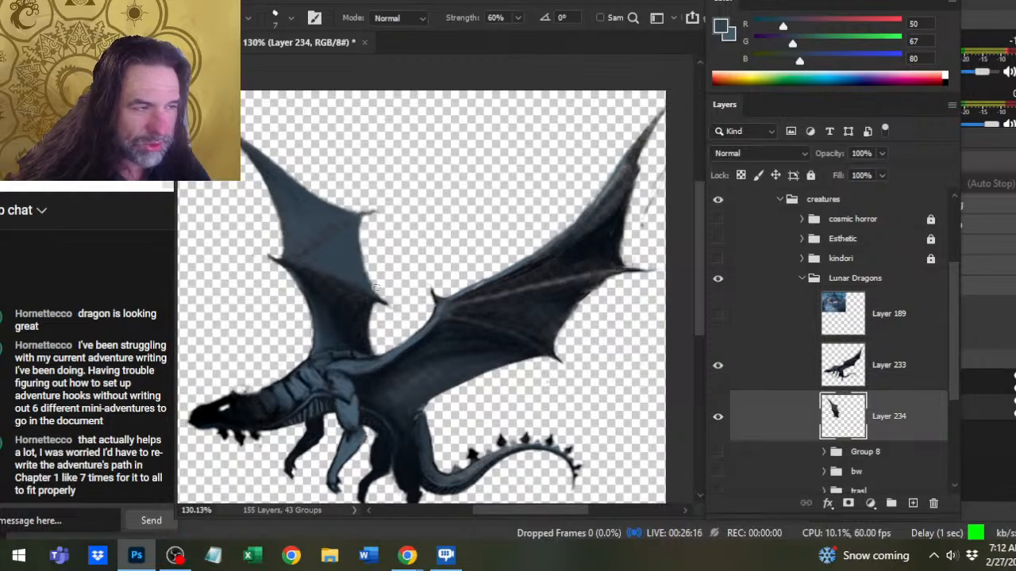
{"action": "left_click_drag", "start_coordinate": [377, 289], "coordinate": [372, 272]}
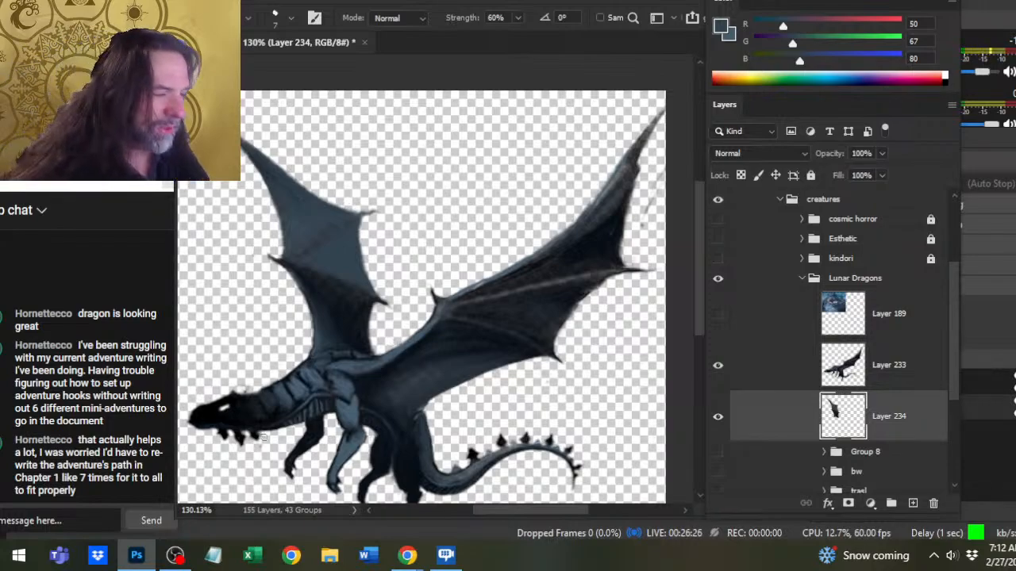
- Paint blue-grey strokes along the front of the far wing's lower panel and smudge them into the dark membrane at 60% strength
{"action": "key", "text": "b"}
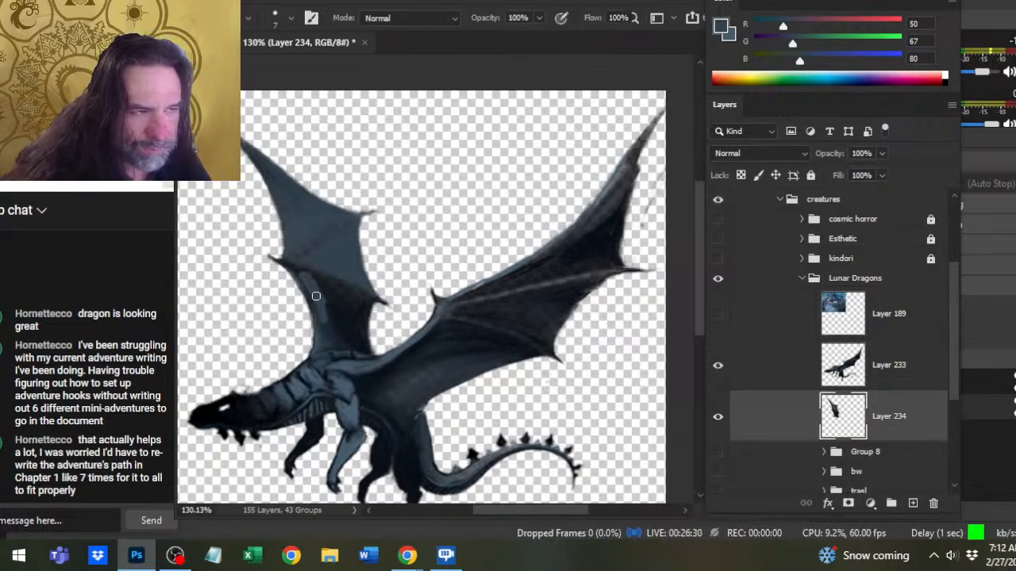
{"action": "key", "text": "bracketright"}
{"action": "key", "text": "r"}
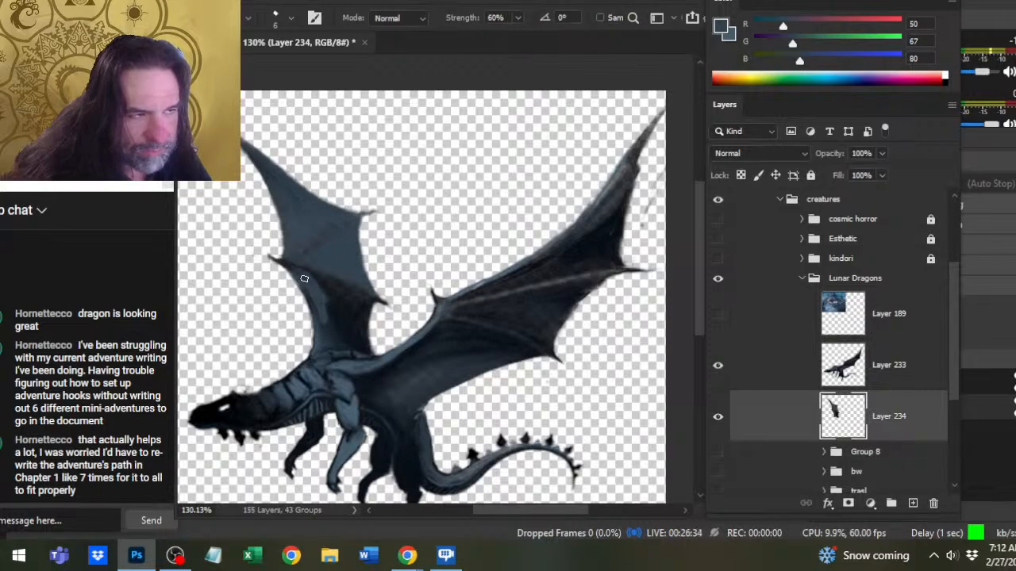
{"action": "mouse_move", "coordinate": [305, 318]}
{"action": "left_mouse_down"}
{"action": "mouse_move", "coordinate": [300, 289]}
{"action": "mouse_move", "coordinate": [308, 312]}
{"action": "mouse_move", "coordinate": [308, 294]}
{"action": "left_mouse_up"}
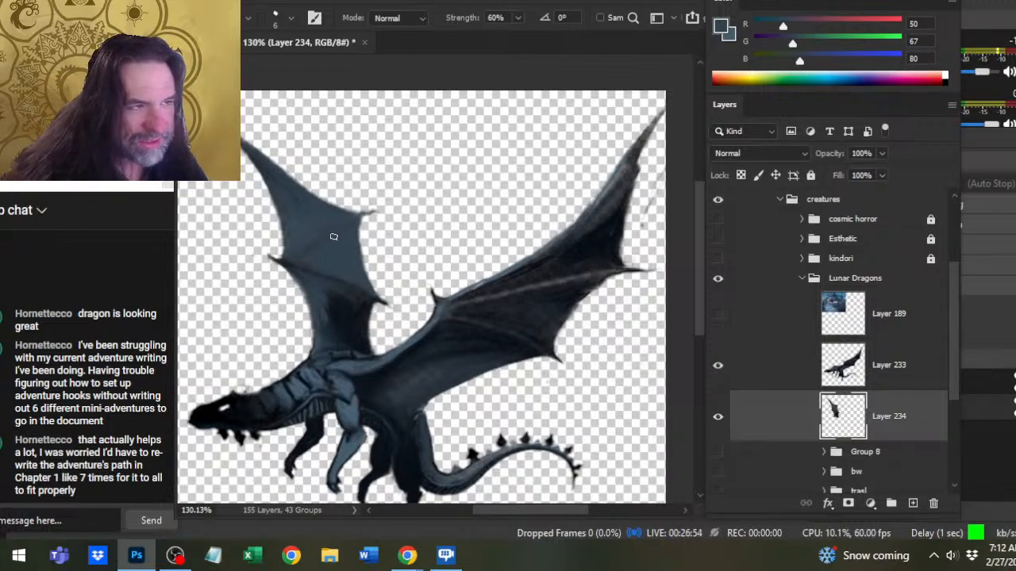
{"action": "key", "text": "bracketright"}
{"action": "key", "text": "bracketright"}
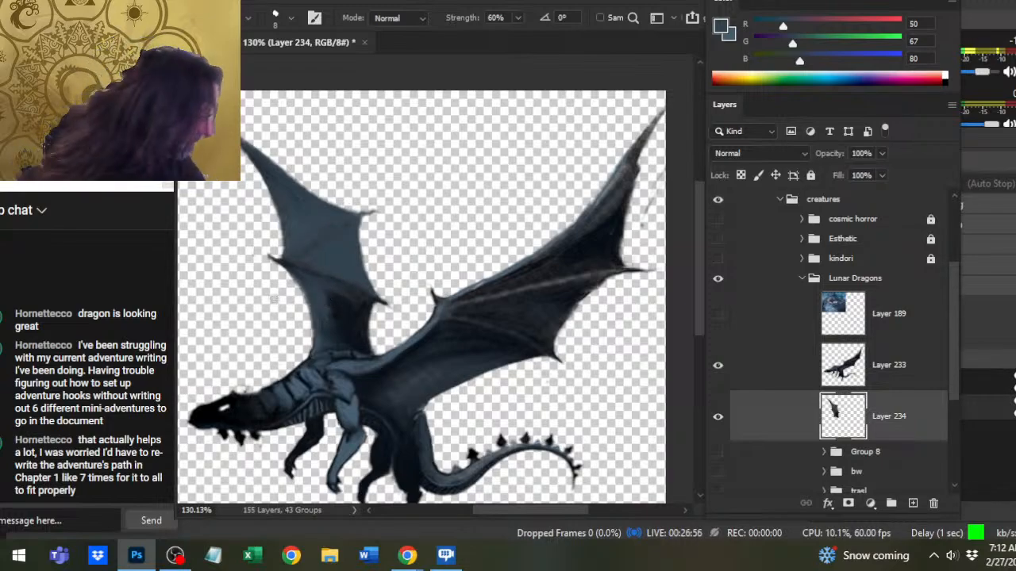
- Blend the far wing's lower panel down to the shoulder with the Smudge tool at size 9, cleaning its front edge with brush and eraser touches
{"action": "key", "text": "bracketright"}
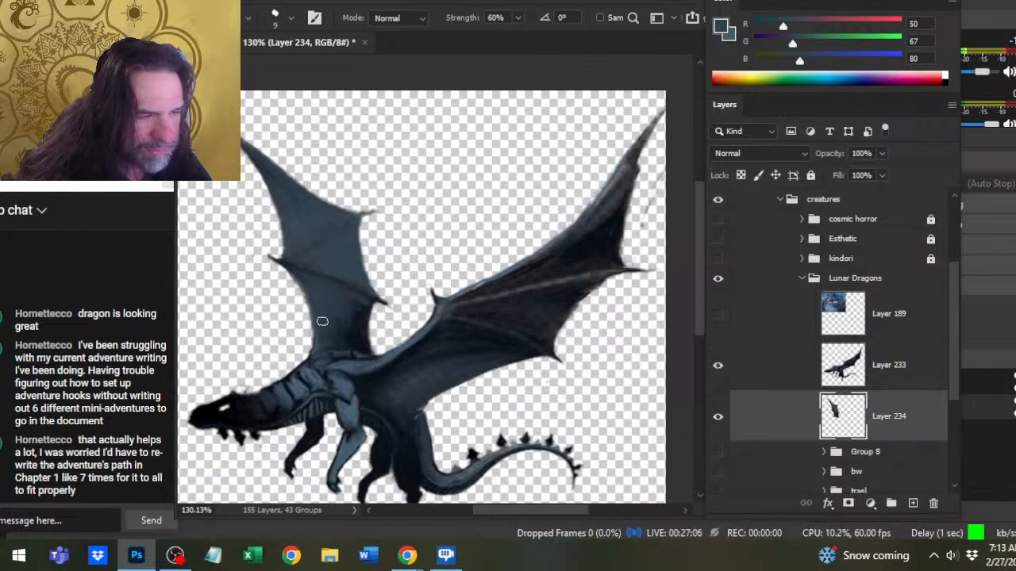
{"action": "key", "text": "b"}
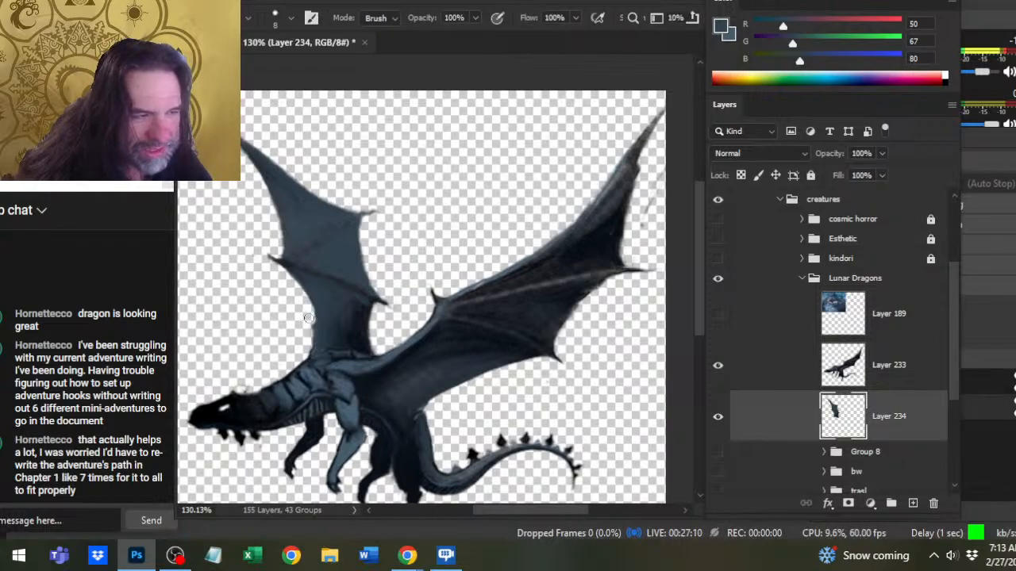
{"action": "key", "text": "r"}
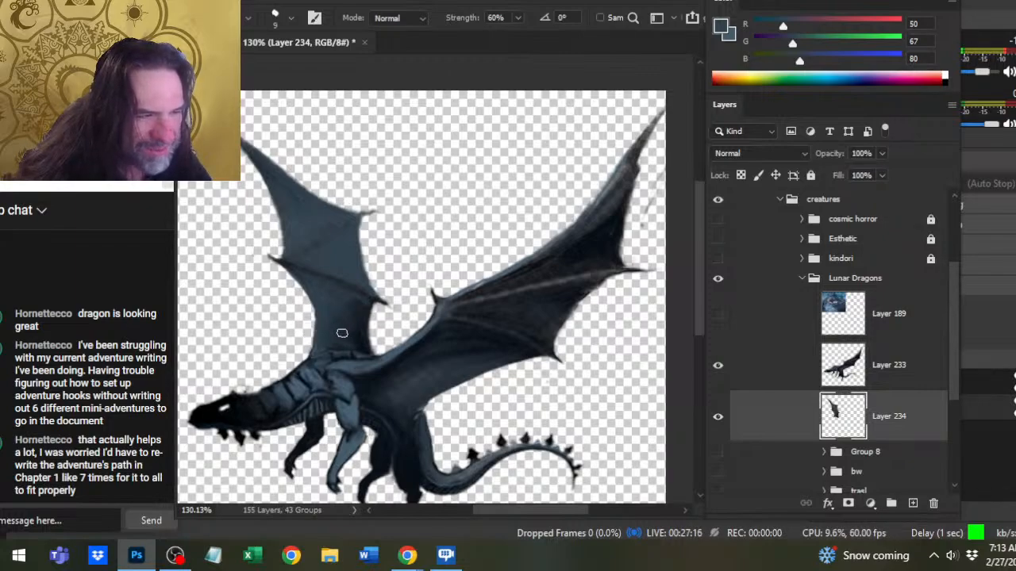
{"action": "key", "text": "b"}
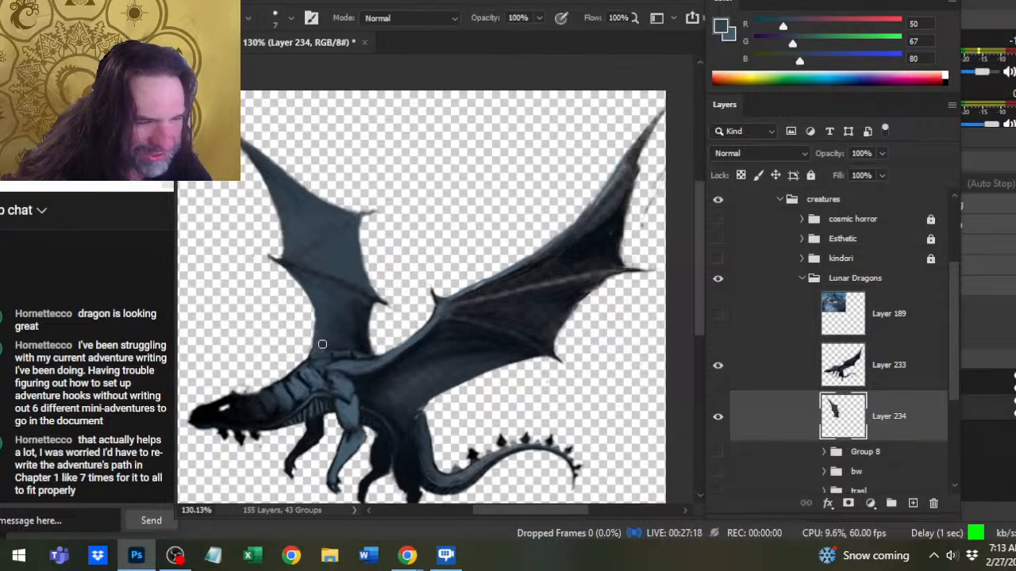
{"action": "key", "text": "r"}
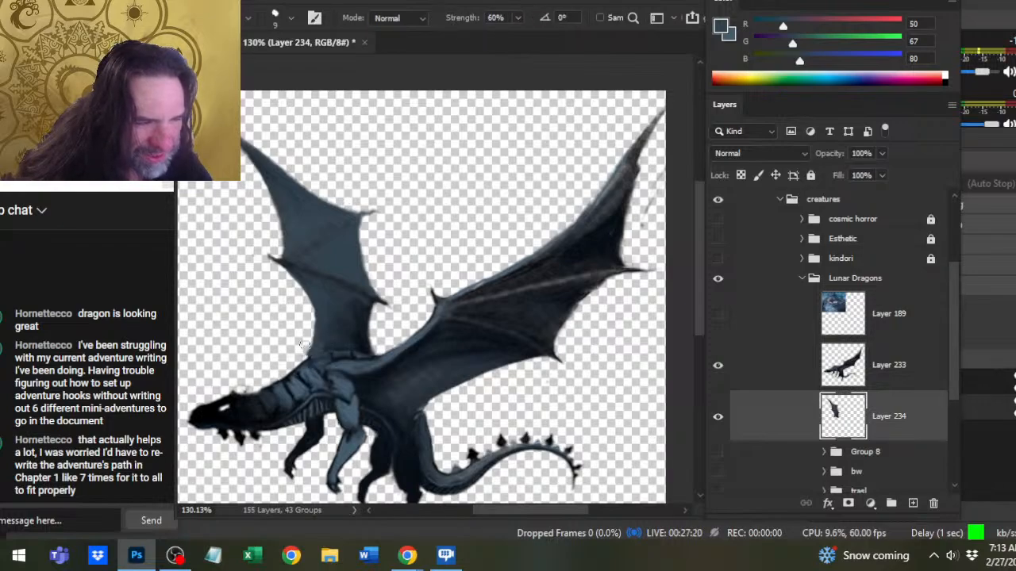
{"action": "key", "text": "b"}
{"action": "key", "text": "r"}
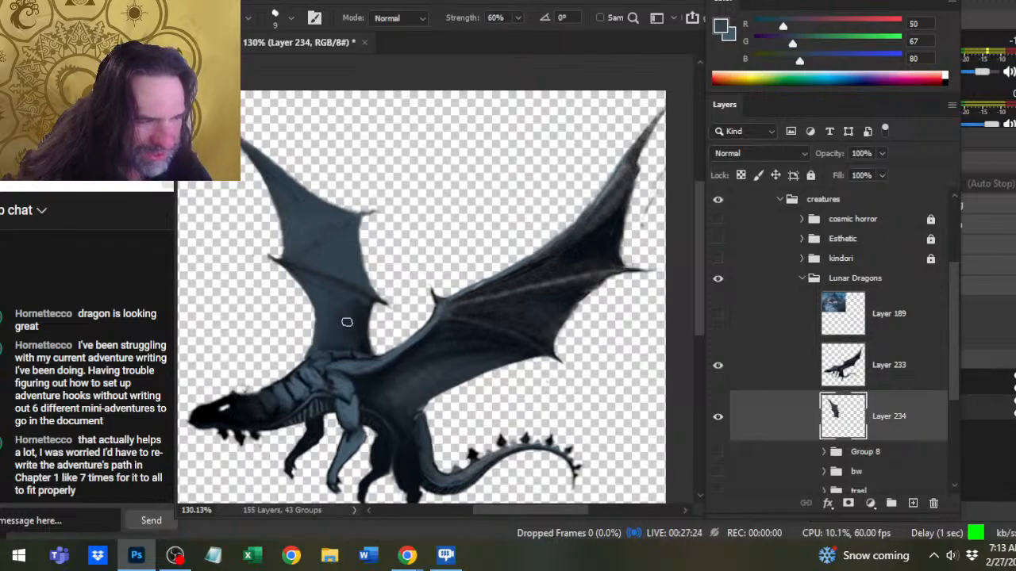
- Sample dark navy from the body, paint fine strokes where the far wing meets the shoulder, and smudge and erase them clean
{"action": "key", "text": "b"}
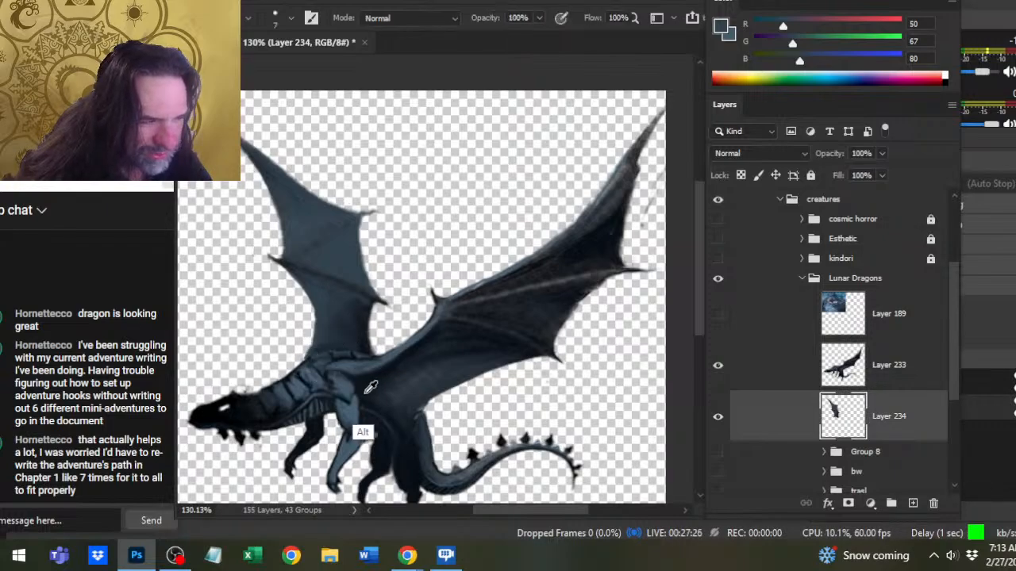
{"action": "left_click", "coordinate": [361, 429], "text": "alt"}
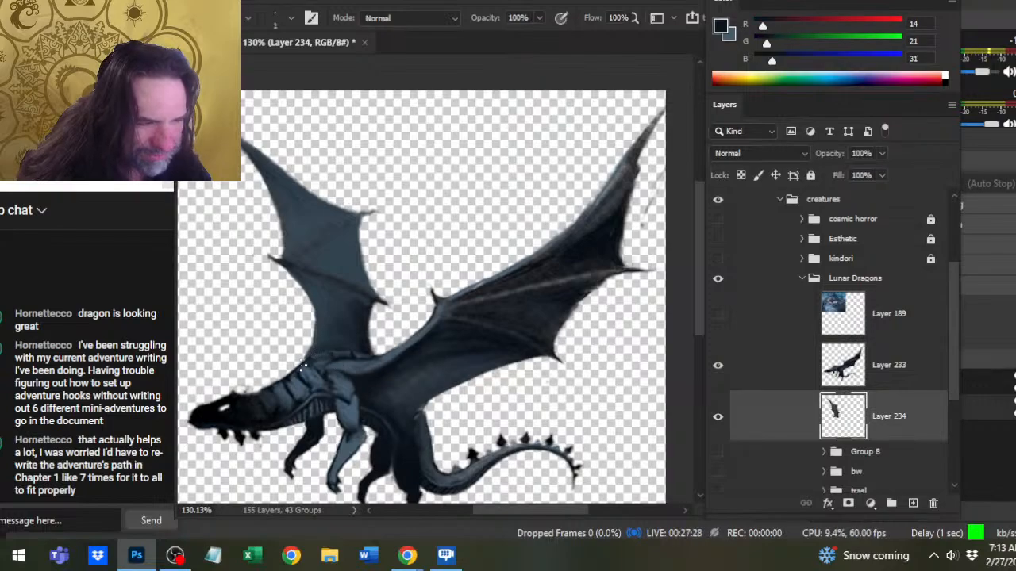
{"action": "key", "text": "r"}
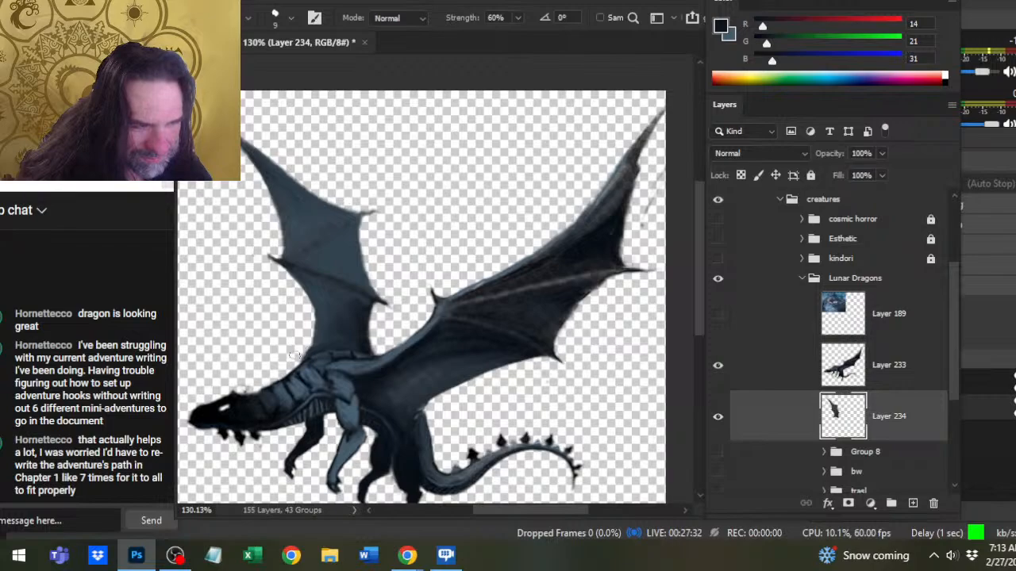
{"action": "key", "text": "b"}
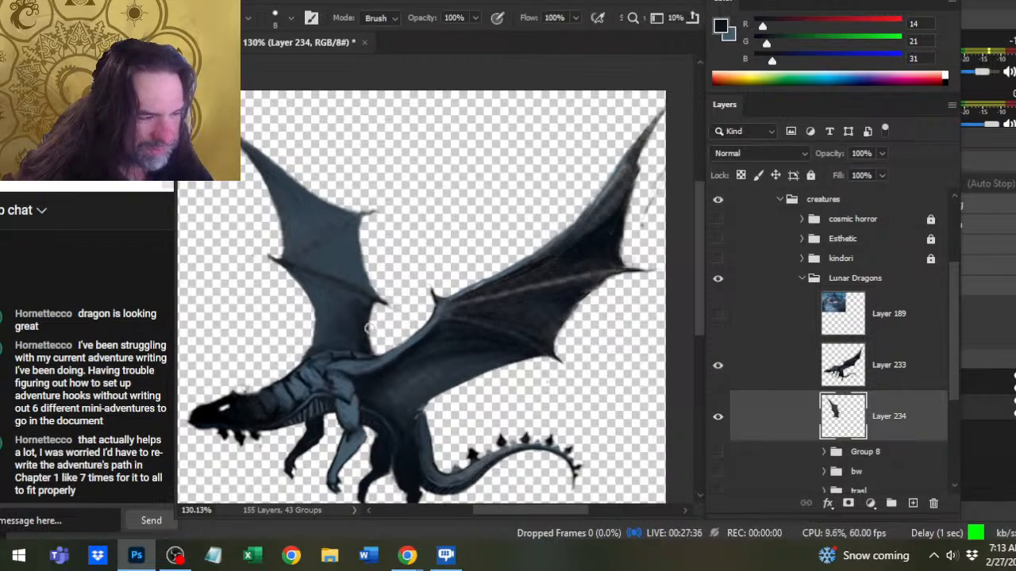
{"action": "key", "text": "r"}
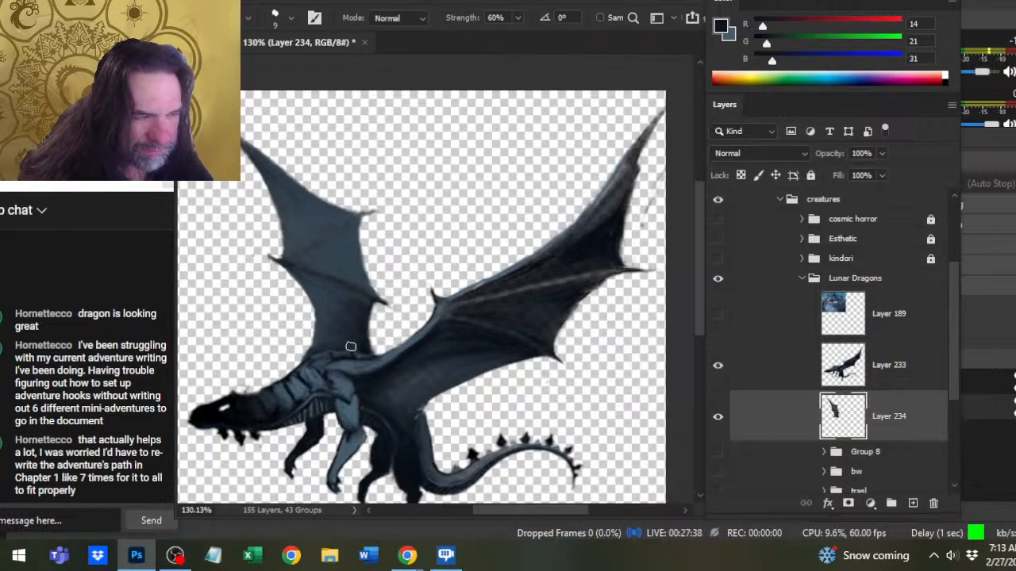
{"action": "left_click_drag", "start_coordinate": [353, 380], "coordinate": [417, 286]}
{"action": "key", "text": "l"}
{"action": "mouse_move", "coordinate": [236, 353]}
{"action": "left_mouse_down"}
{"action": "mouse_move", "coordinate": [282, 291]}
{"action": "mouse_move", "coordinate": [346, 345]}
{"action": "left_mouse_up"}
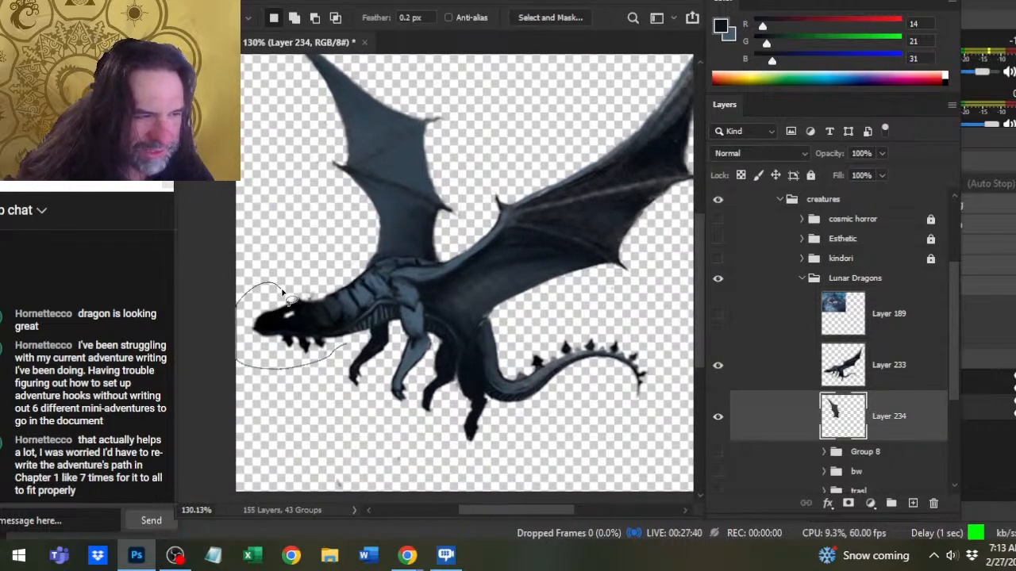
{"action": "left_click_drag", "start_coordinate": [284, 292], "coordinate": [289, 297]}
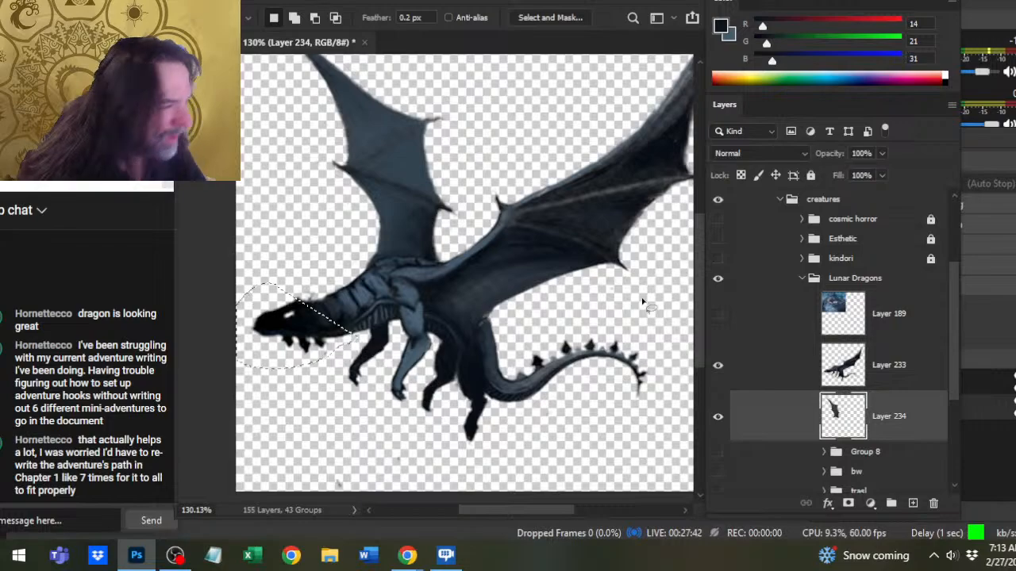
{"action": "left_click", "coordinate": [717, 315]}
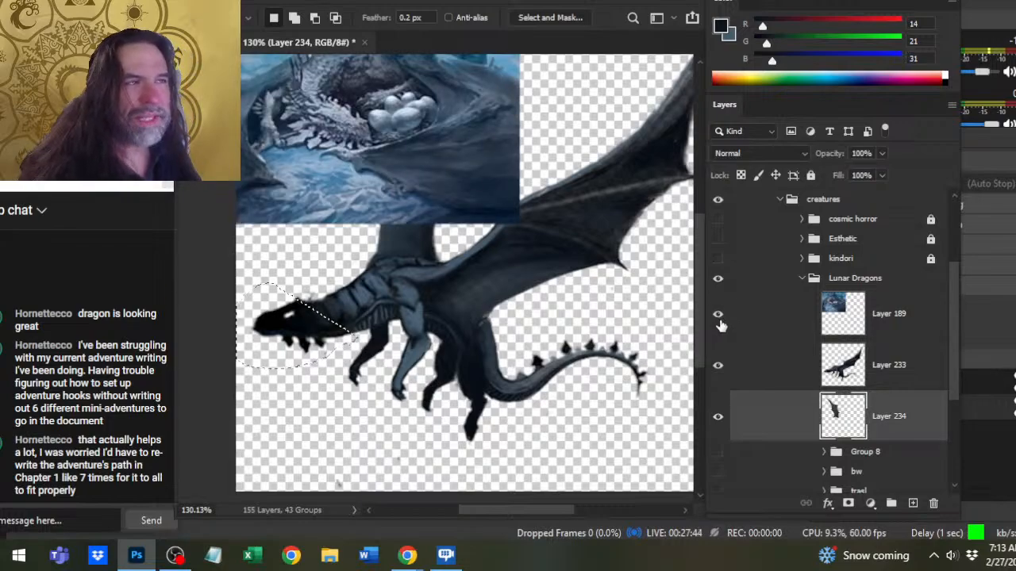
{"action": "left_click", "coordinate": [717, 315]}
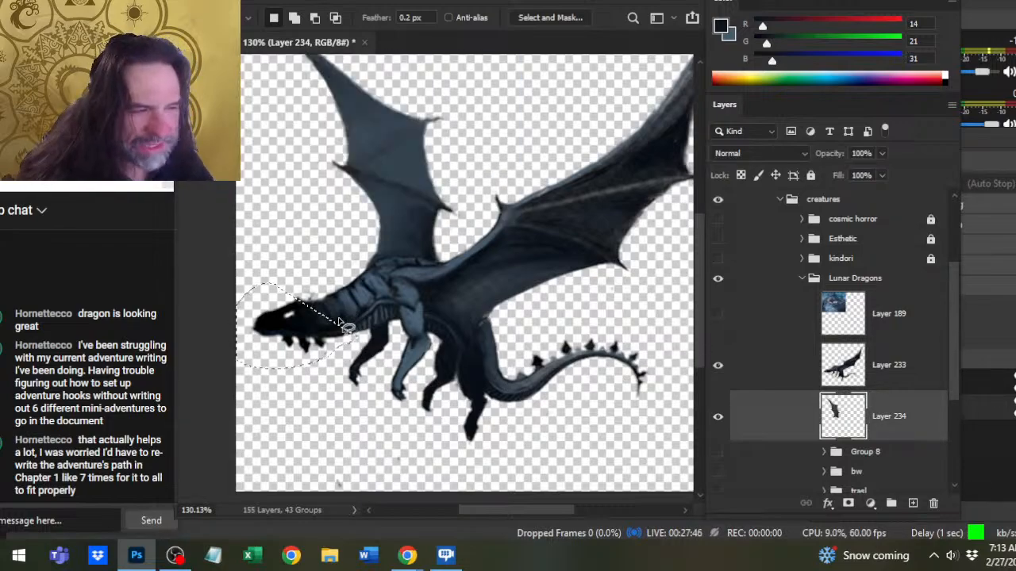
{"action": "left_click", "coordinate": [311, 262]}
- Lasso the dragon's head, merge Layer 233 down into Layer 234, and cut the selected head to its own layer
{"action": "mouse_move", "coordinate": [274, 285]}
{"action": "left_mouse_down"}
{"action": "mouse_move", "coordinate": [295, 356]}
{"action": "mouse_move", "coordinate": [329, 354]}
{"action": "left_mouse_up"}
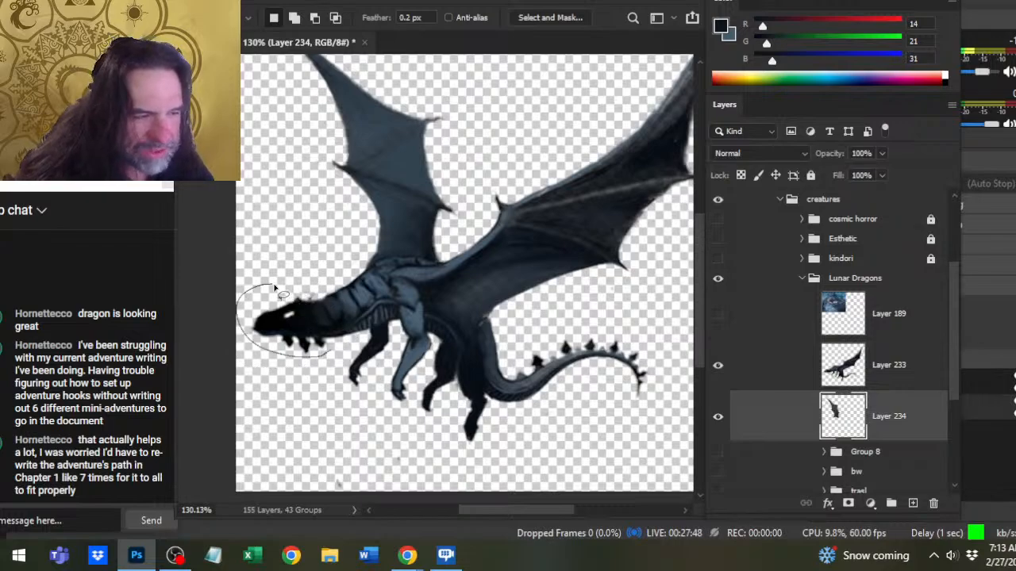
{"action": "left_click_drag", "start_coordinate": [276, 291], "coordinate": [277, 290]}
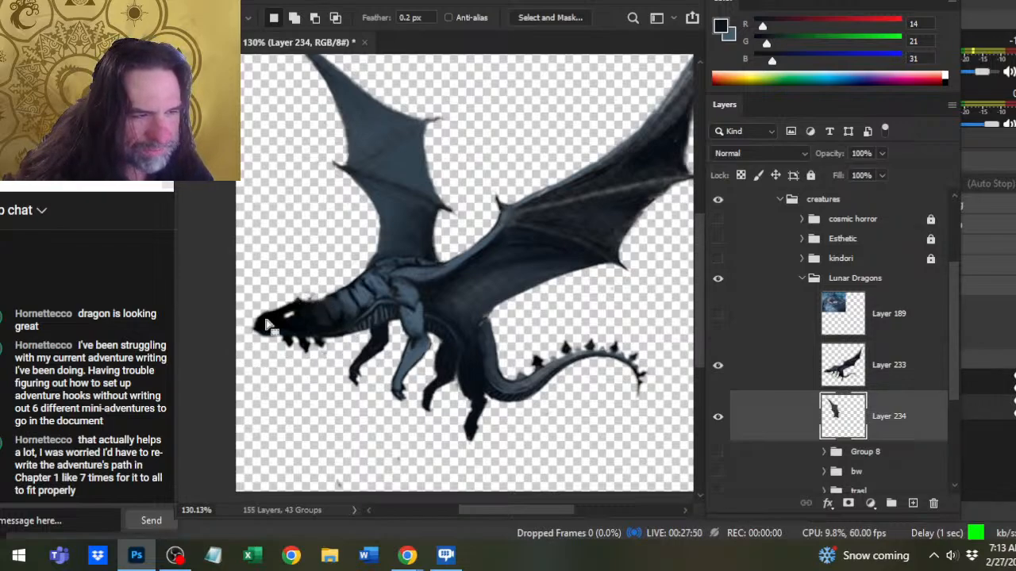
{"action": "right_click", "coordinate": [753, 366]}
{"action": "left_click", "coordinate": [806, 432]}
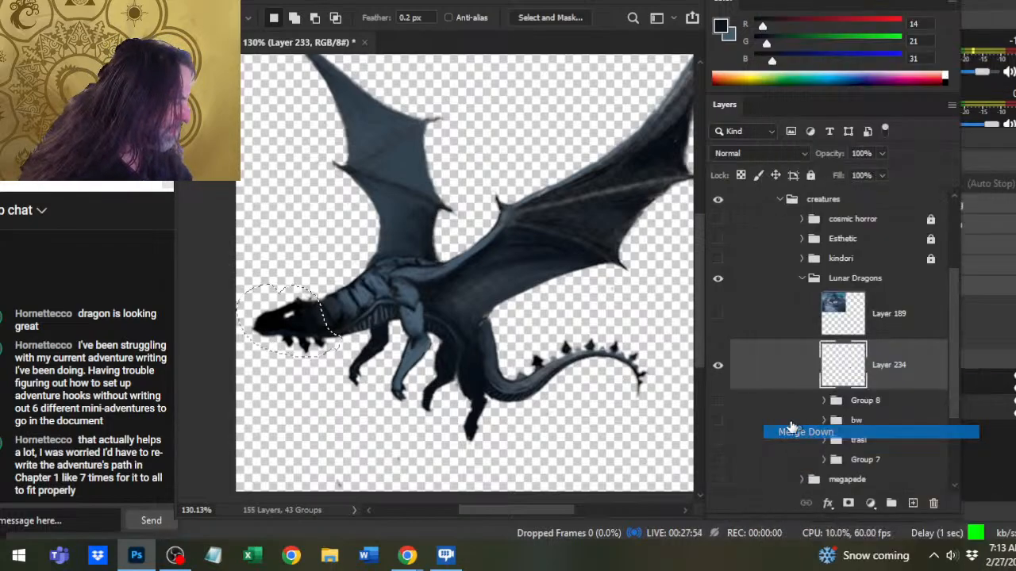
{"action": "right_click", "coordinate": [368, 315]}
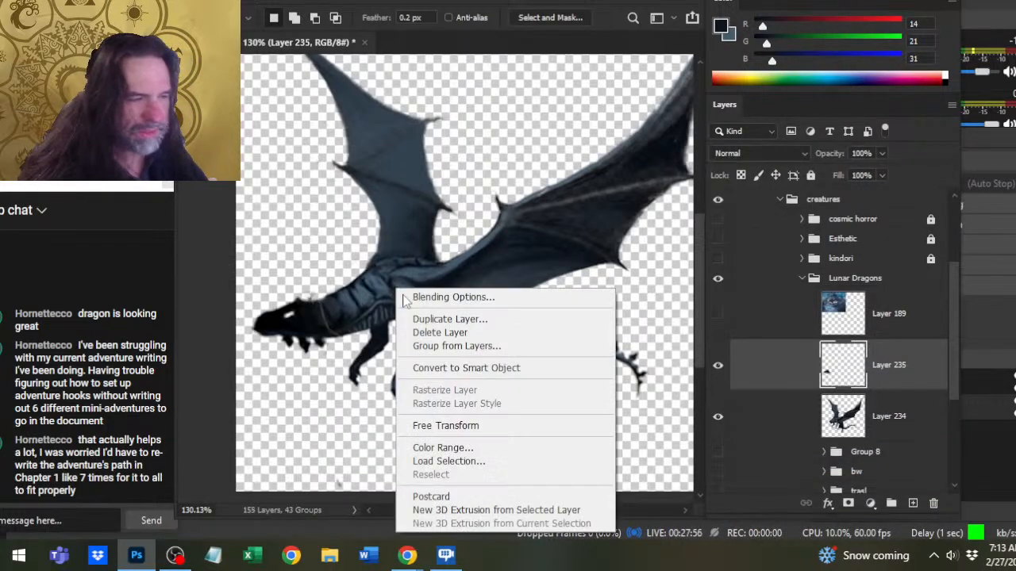
- Scale the head proportionally to about 90% with Free Transform and nudge it slightly down
{"action": "left_click", "coordinate": [445, 422]}
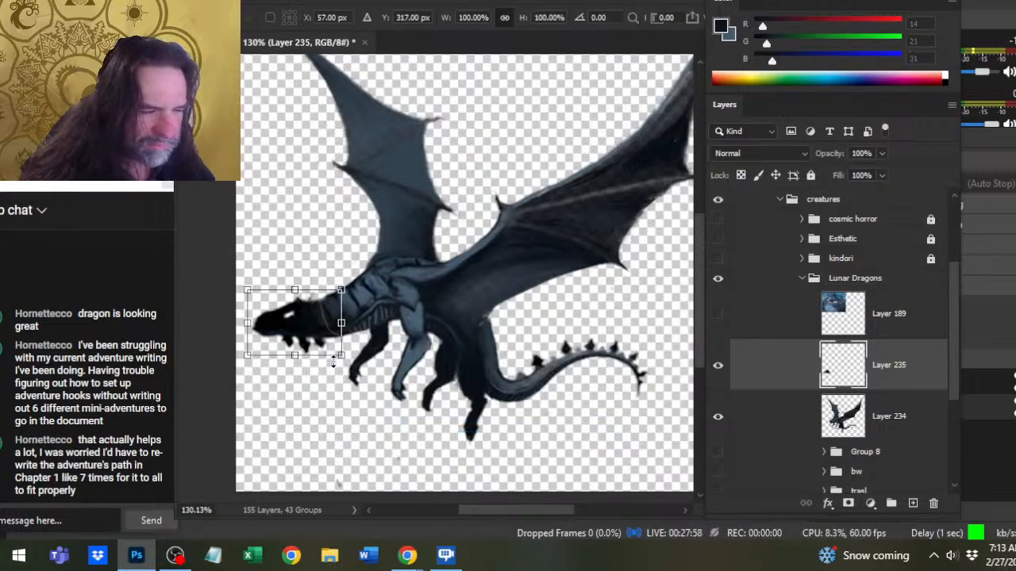
{"action": "mouse_move", "coordinate": [341, 360]}
{"action": "left_mouse_down"}
{"action": "mouse_move", "coordinate": [335, 352]}
{"action": "mouse_move", "coordinate": [337, 369]}
{"action": "left_mouse_up"}
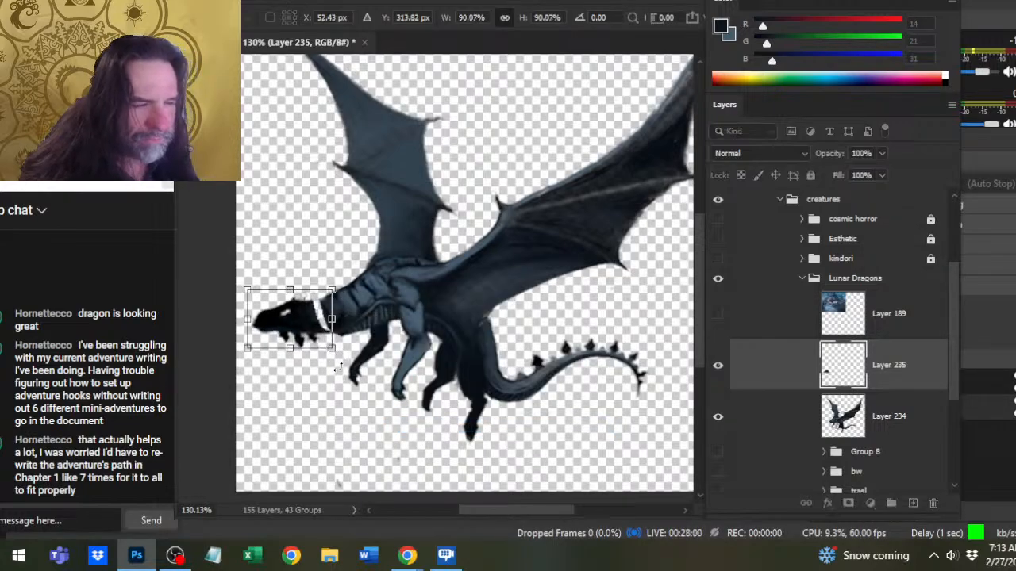
{"action": "key", "text": "Return"}
{"action": "key", "text": "v"}
{"action": "left_click_drag", "start_coordinate": [488, 346], "coordinate": [487, 348]}
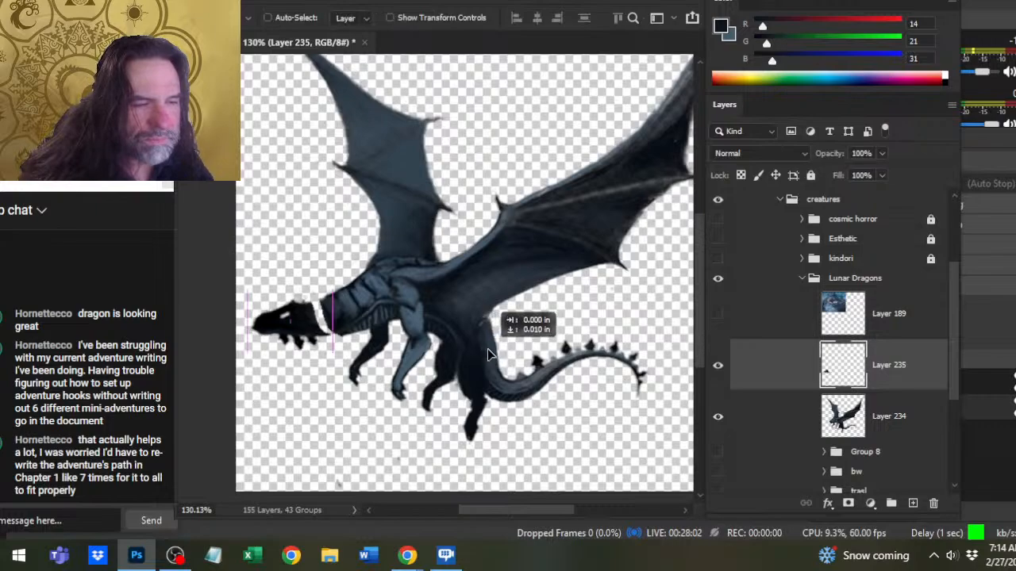
- On Layer 234, smudge the neck forward to close the gap behind the head and touch it up with dark tones sampled there
{"action": "key", "text": "r"}
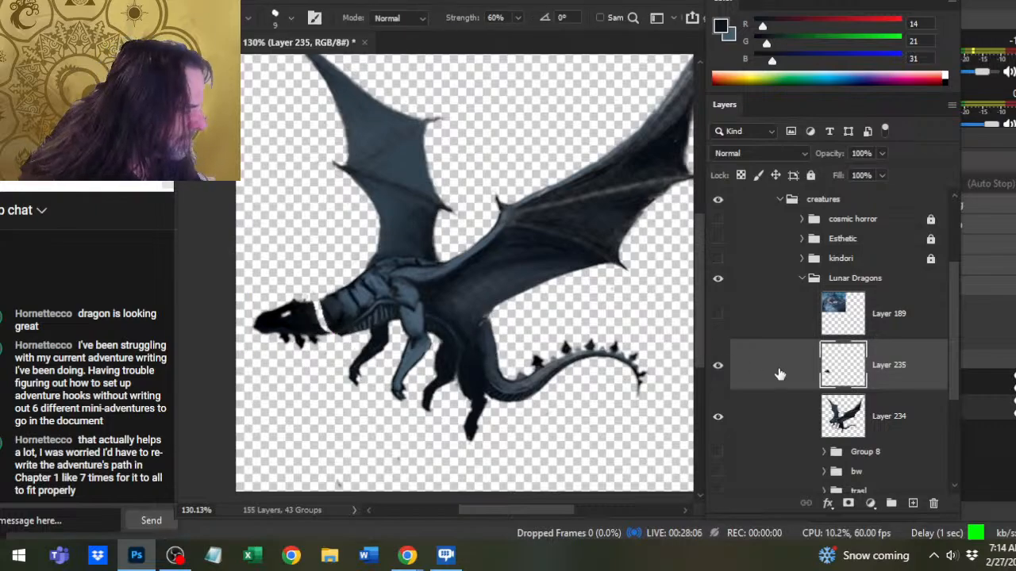
{"action": "left_click", "coordinate": [754, 414]}
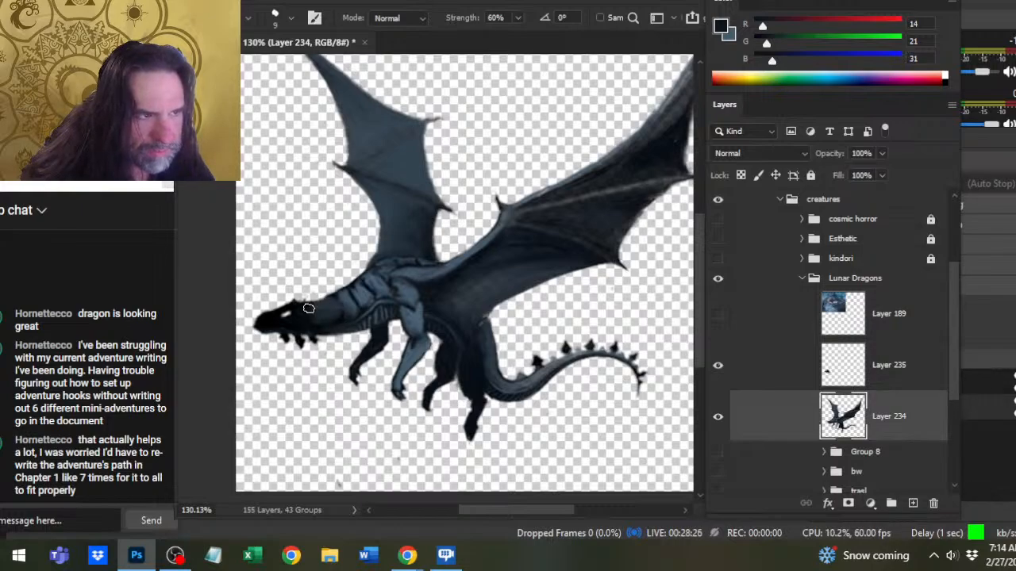
{"action": "key", "text": "b"}
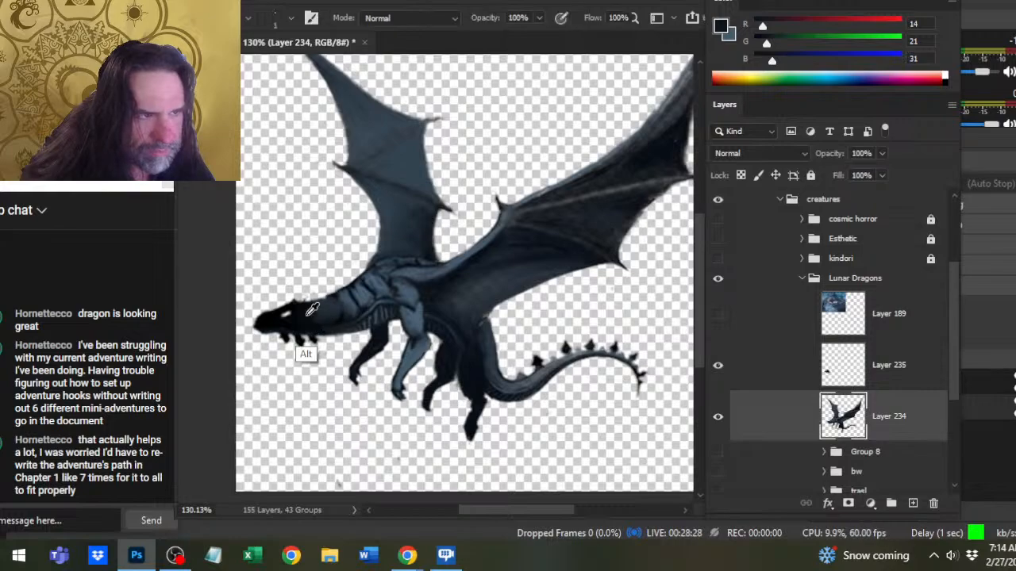
{"action": "left_click", "coordinate": [310, 308], "text": "alt"}
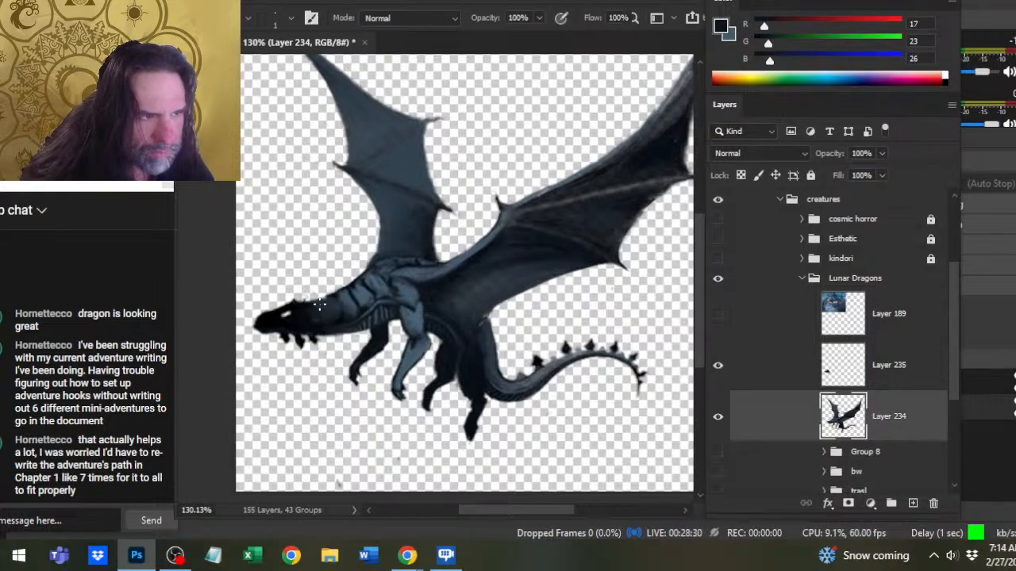
{"action": "key", "text": "r"}
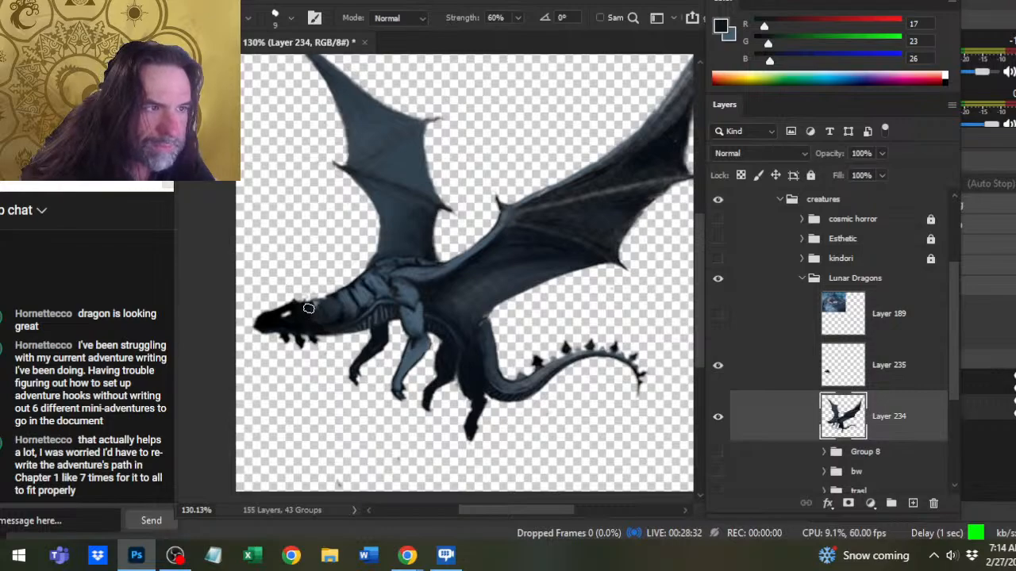
{"action": "key", "text": "b"}
{"action": "left_click", "coordinate": [313, 307], "text": "alt"}
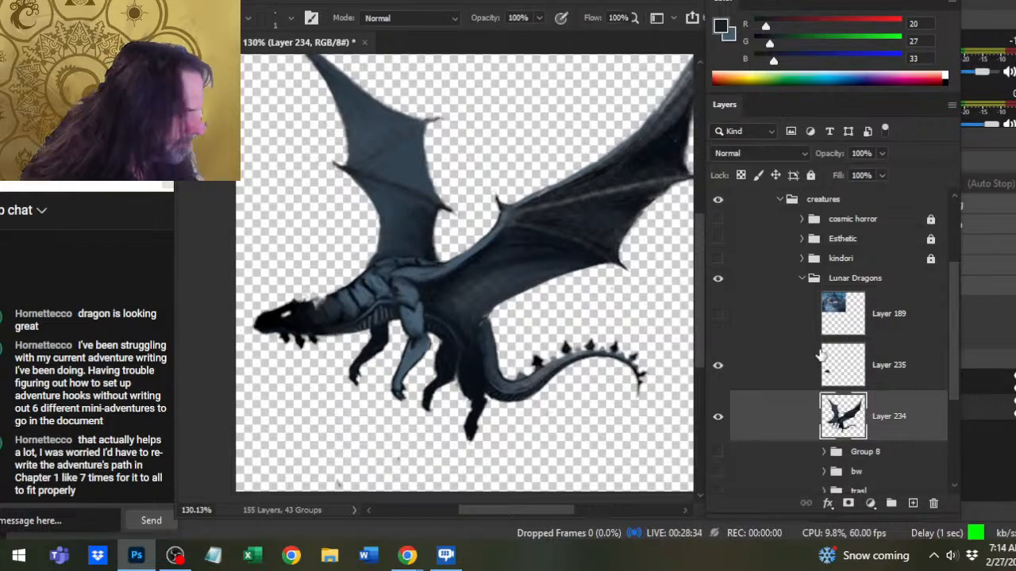
- Merge the separate head layer down into Layer 234
{"action": "left_click", "coordinate": [806, 371]}
{"action": "right_click", "coordinate": [806, 371]}
{"action": "left_click", "coordinate": [817, 427]}
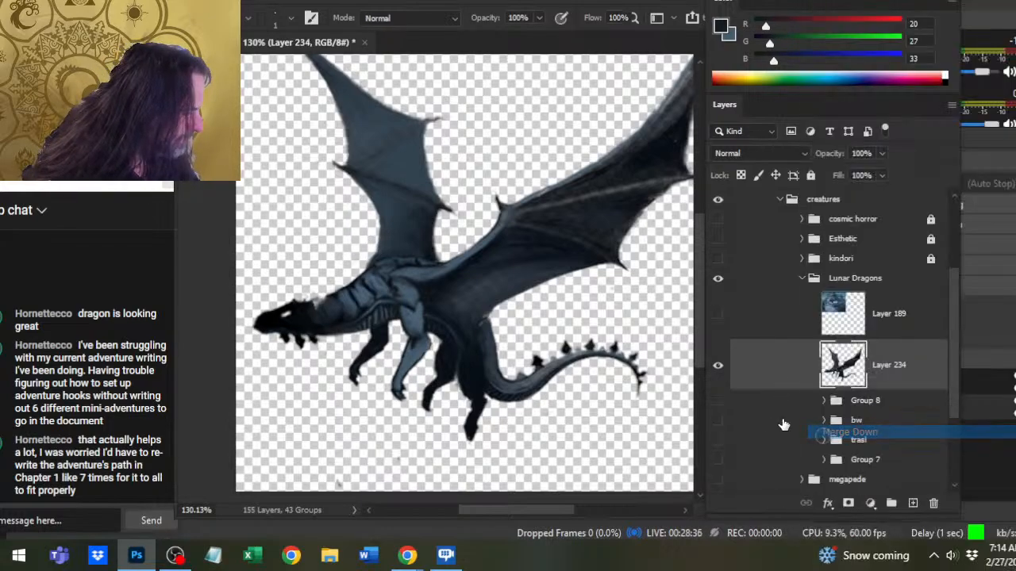
- Smudge the top of the neck into the back of the head at size 7 and erase along its upper edge
{"action": "key", "text": "r"}
{"action": "key", "text": "bracketleft"}
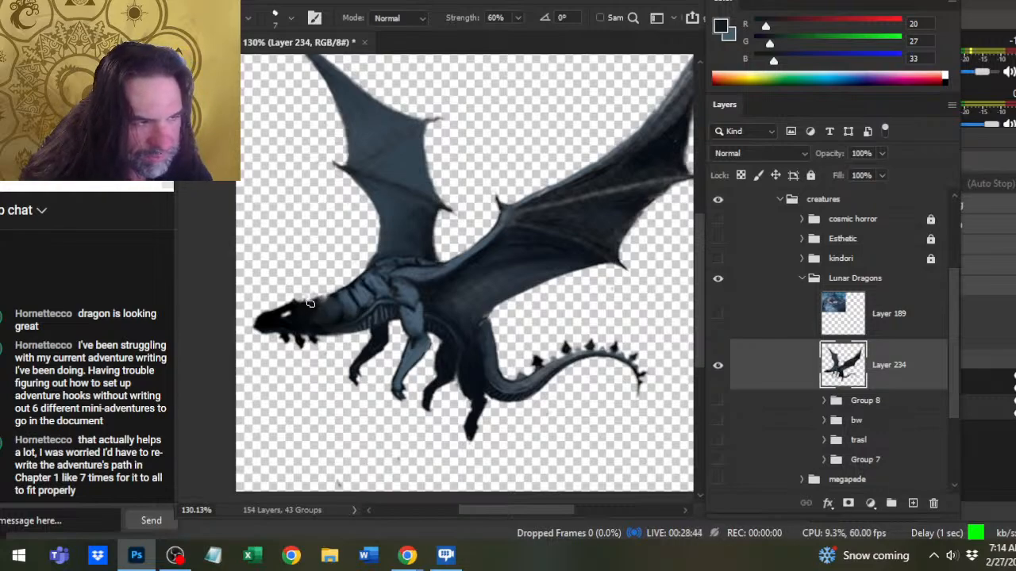
{"action": "key", "text": "b"}
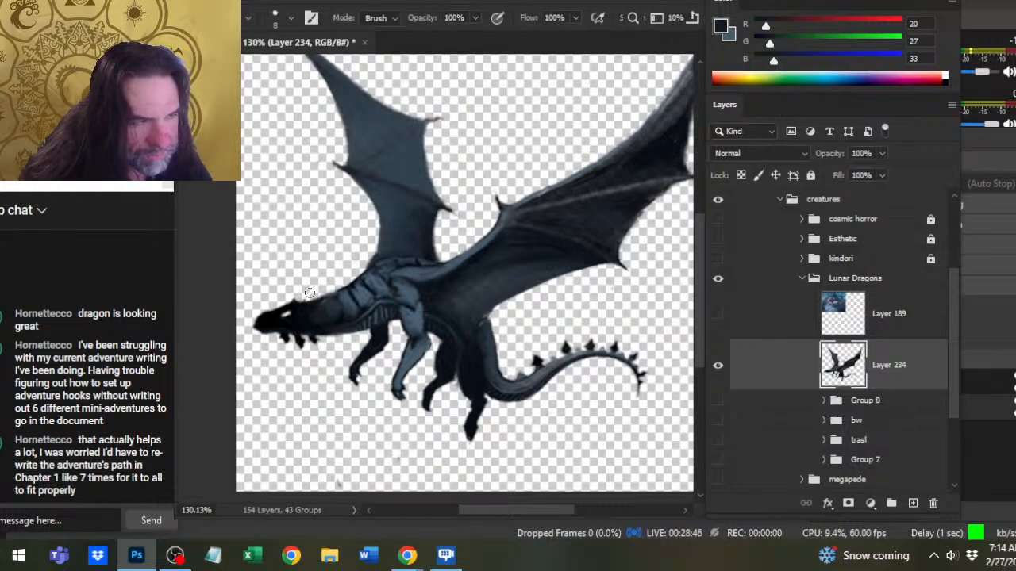
- Refine the snout and brow outline of the head with the Smudge tool, reduced to size 5, and the Eraser
{"action": "key", "text": "r"}
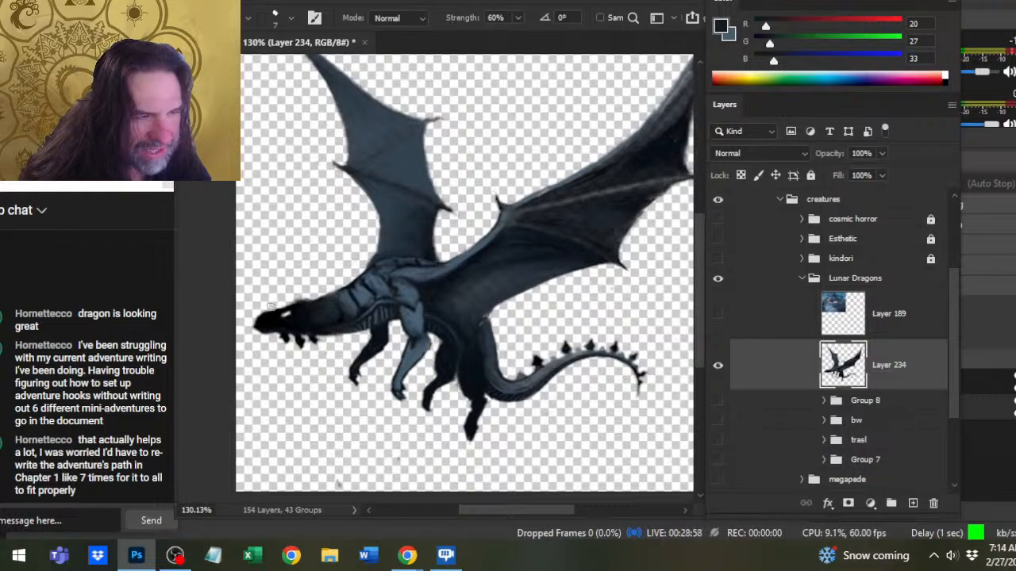
{"action": "key", "text": "bracketleft"}
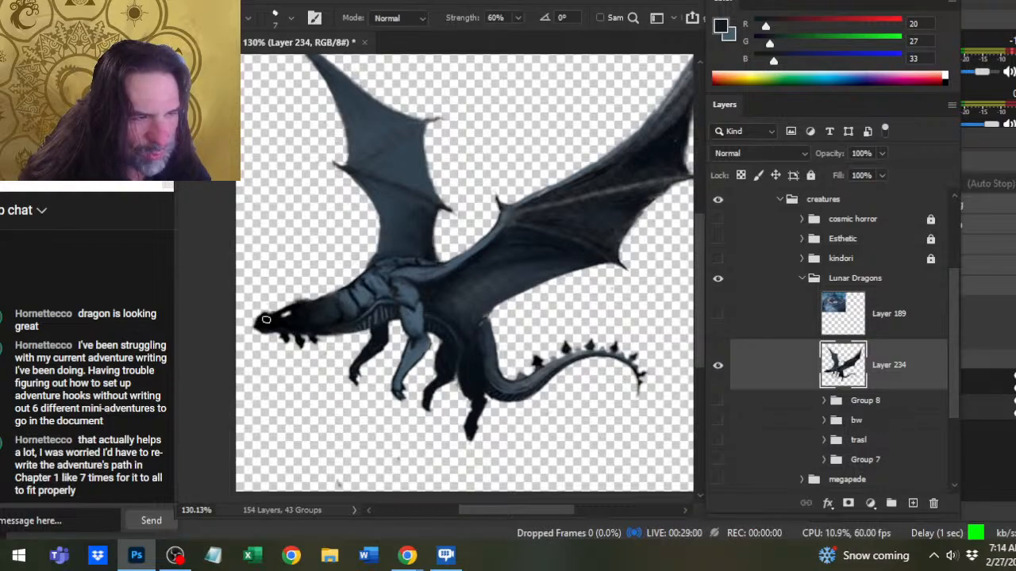
{"action": "key", "text": "bracketleft"}
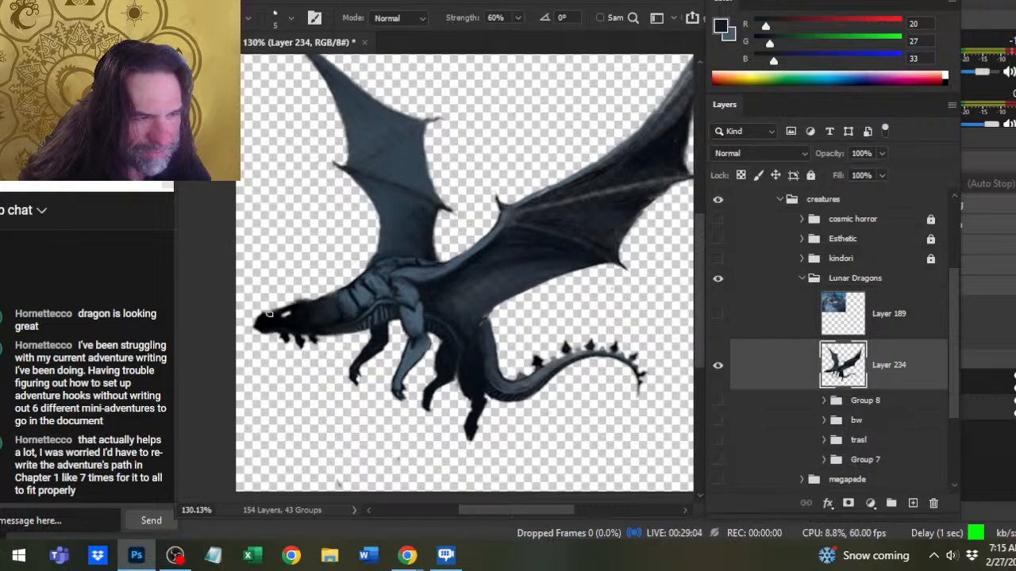
{"action": "key", "text": "b"}
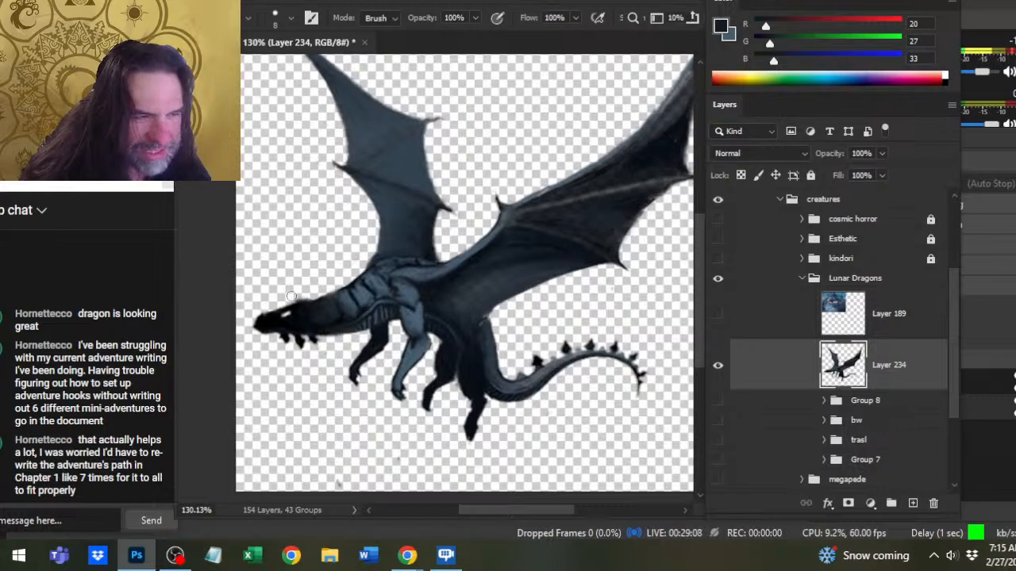
{"action": "key", "text": "r"}
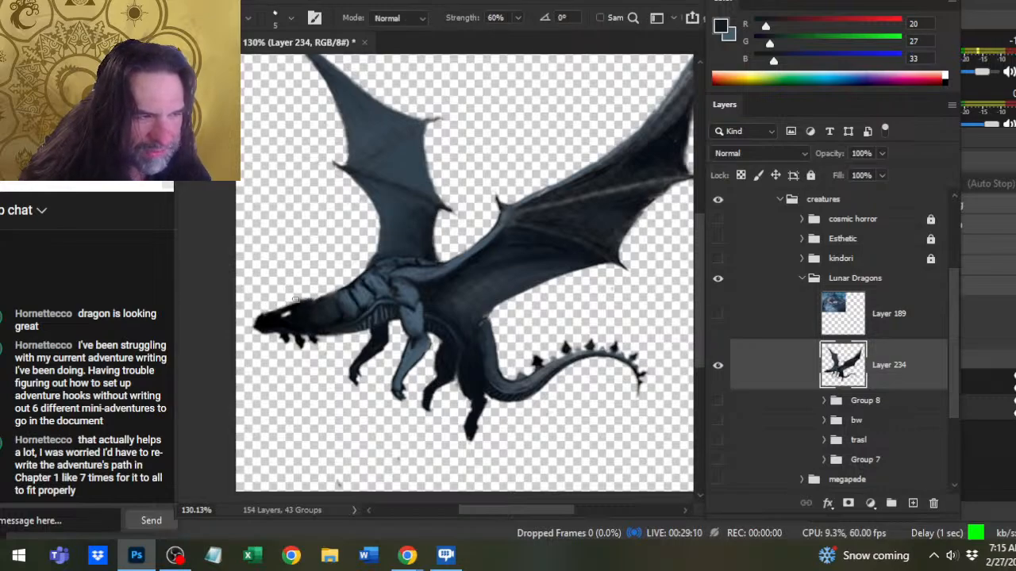
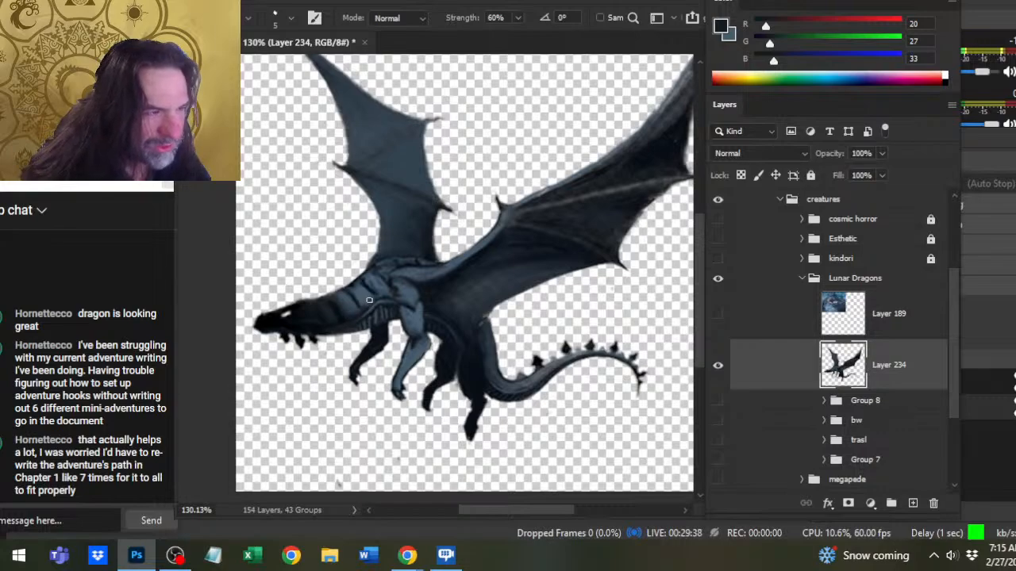
- Sample a dark blue near the base of the near wing and add thin, smudged shading lines to the shoulder at brush size 1
{"action": "key", "text": "b"}
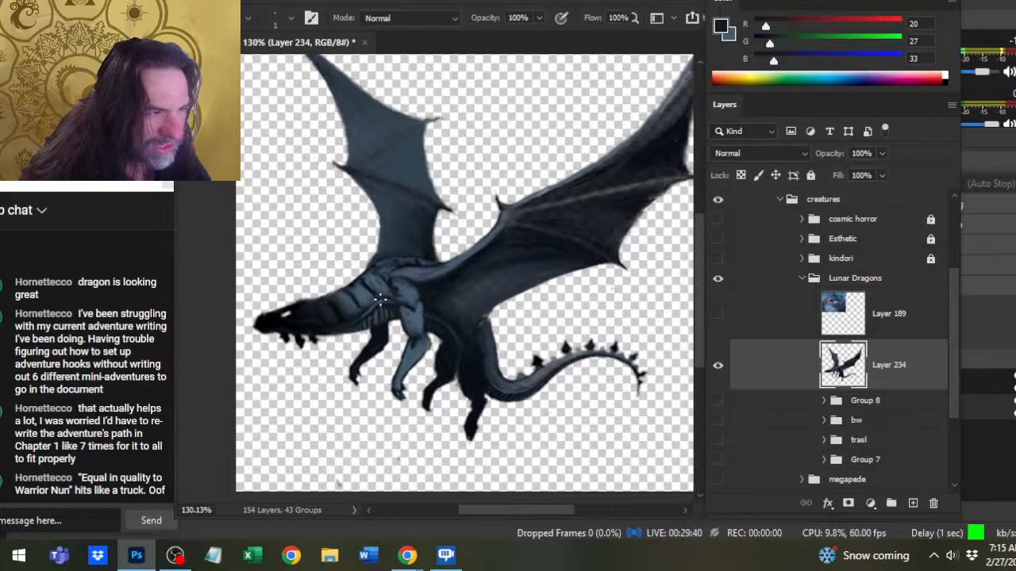
{"action": "left_click", "coordinate": [436, 293], "text": "alt"}
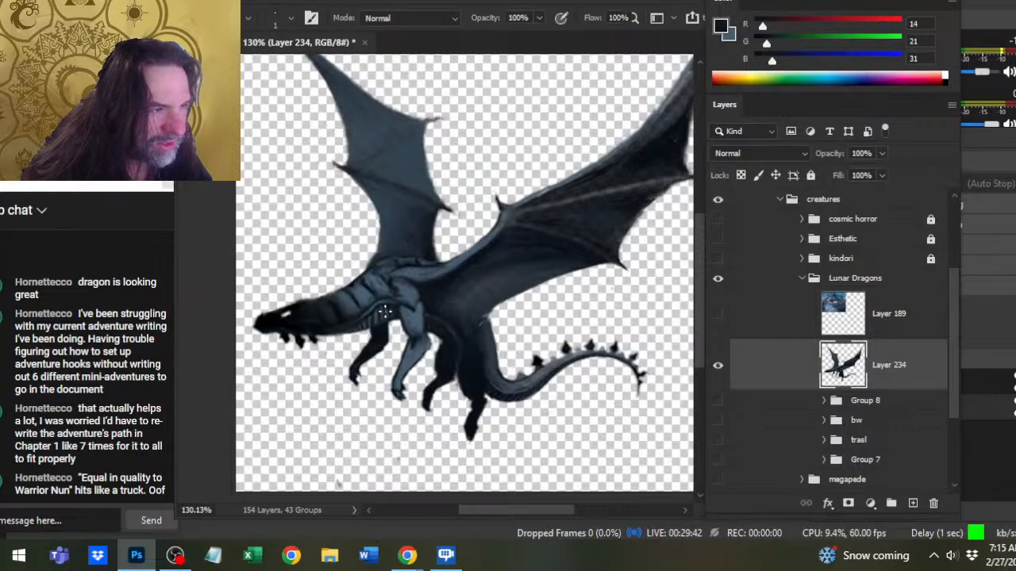
{"action": "key", "text": "r"}
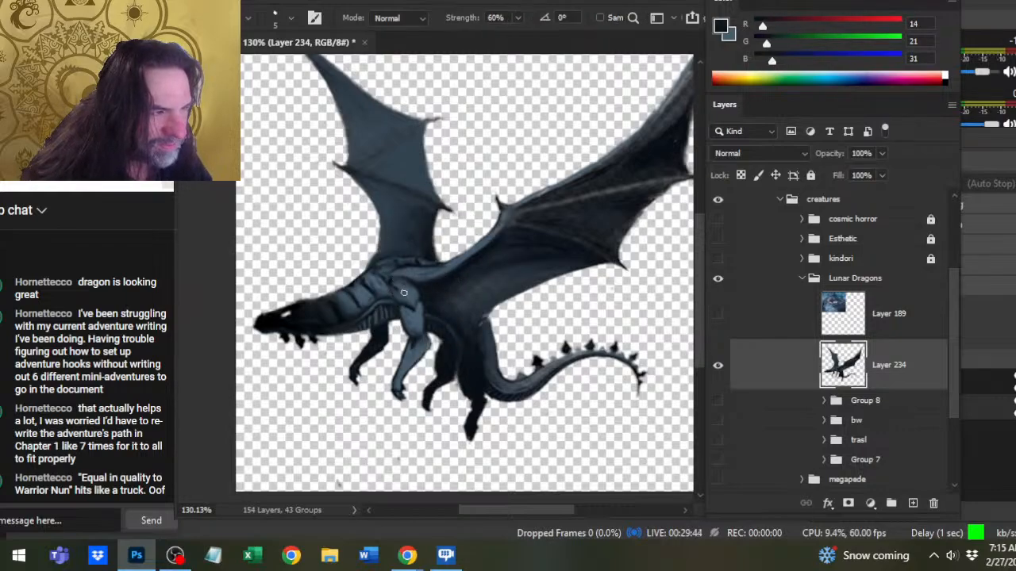
{"action": "key", "text": "b"}
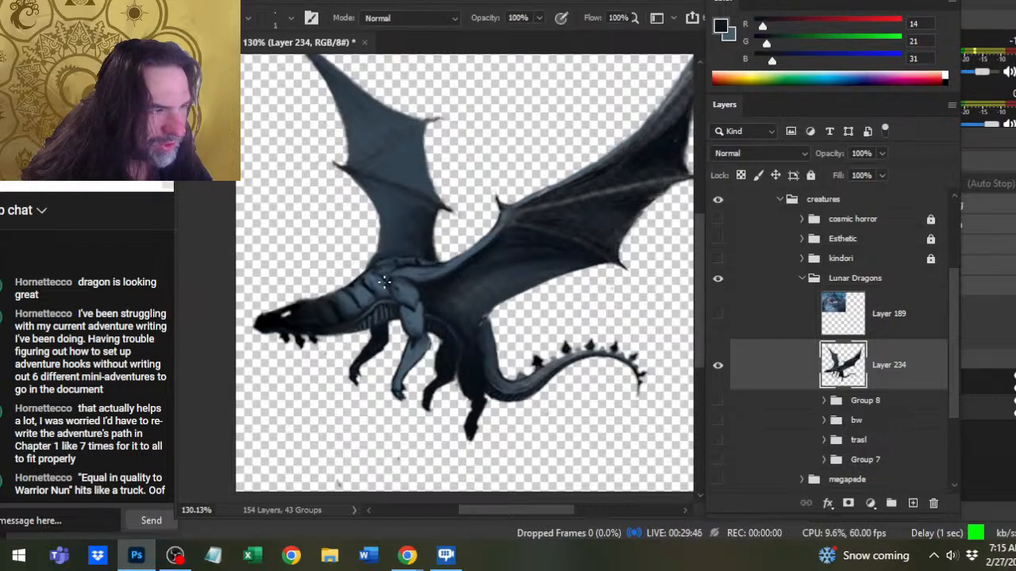
{"action": "key", "text": "r"}
{"action": "key", "text": "b"}
{"action": "left_click_drag", "start_coordinate": [386, 279], "coordinate": [405, 280]}
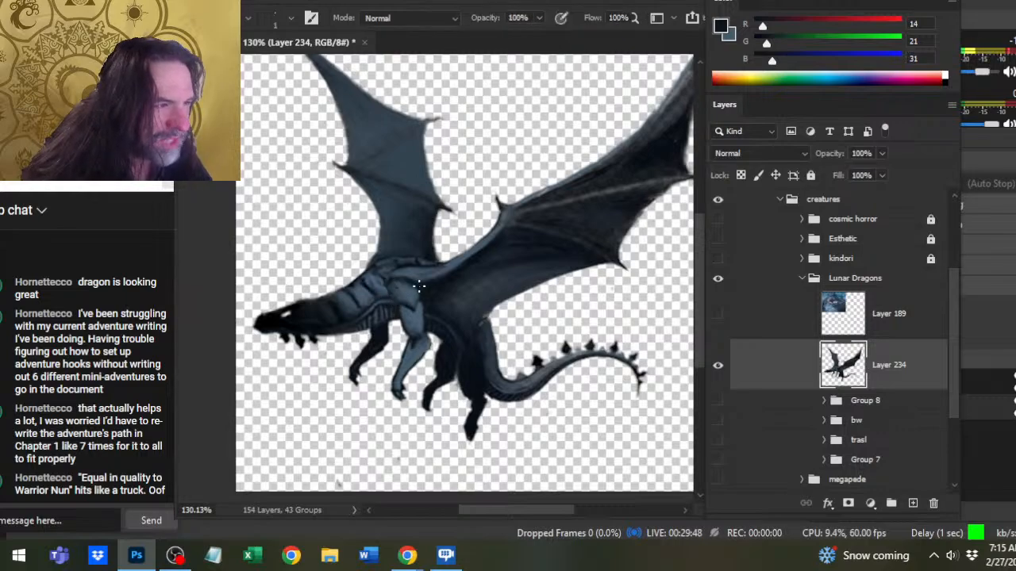
- Build up the contours of the upper back and neck base below the far wing with alternating fine Brush and Smudge strokes
{"action": "key", "text": "r"}
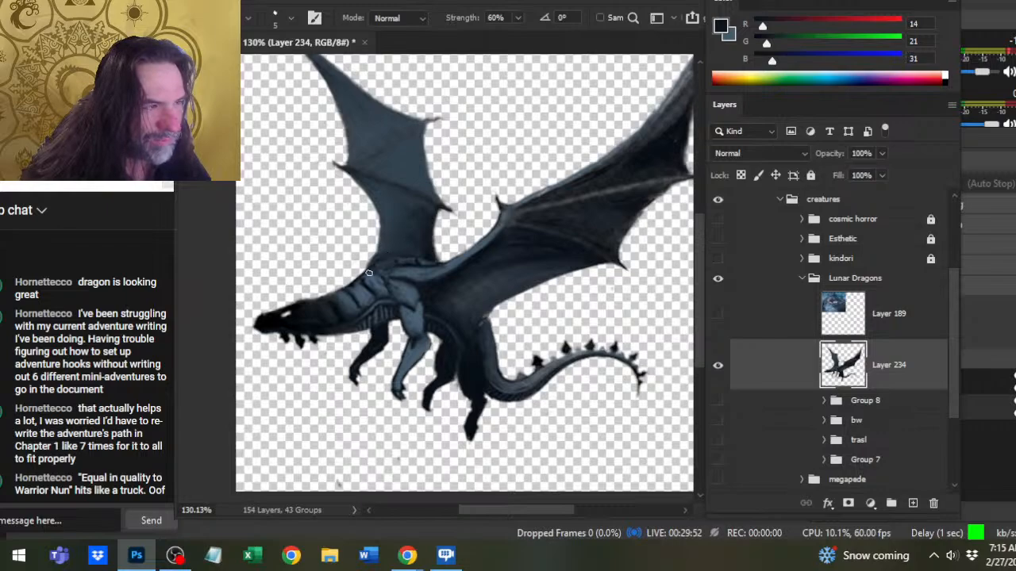
{"action": "key", "text": "b"}
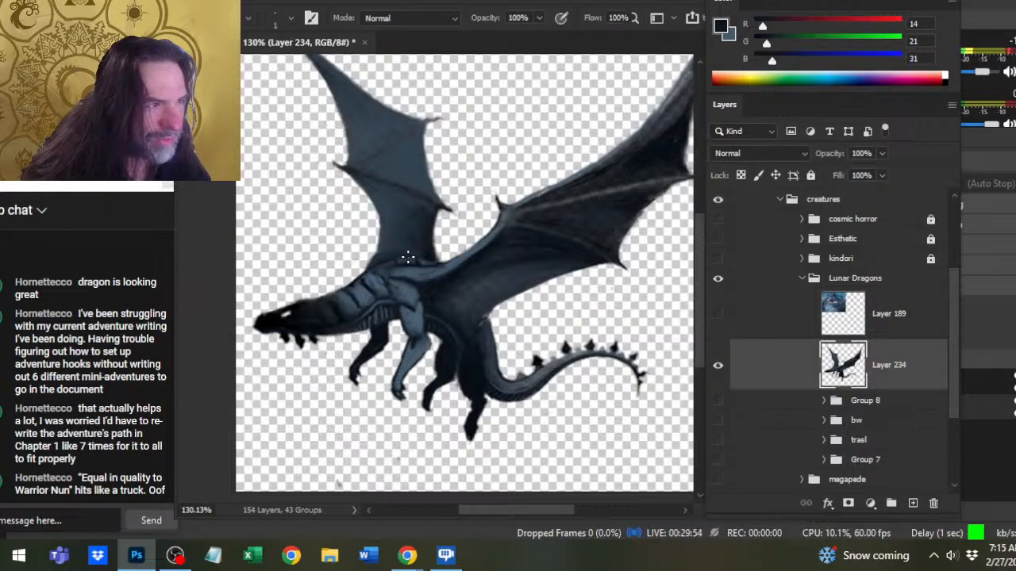
{"action": "key", "text": "r"}
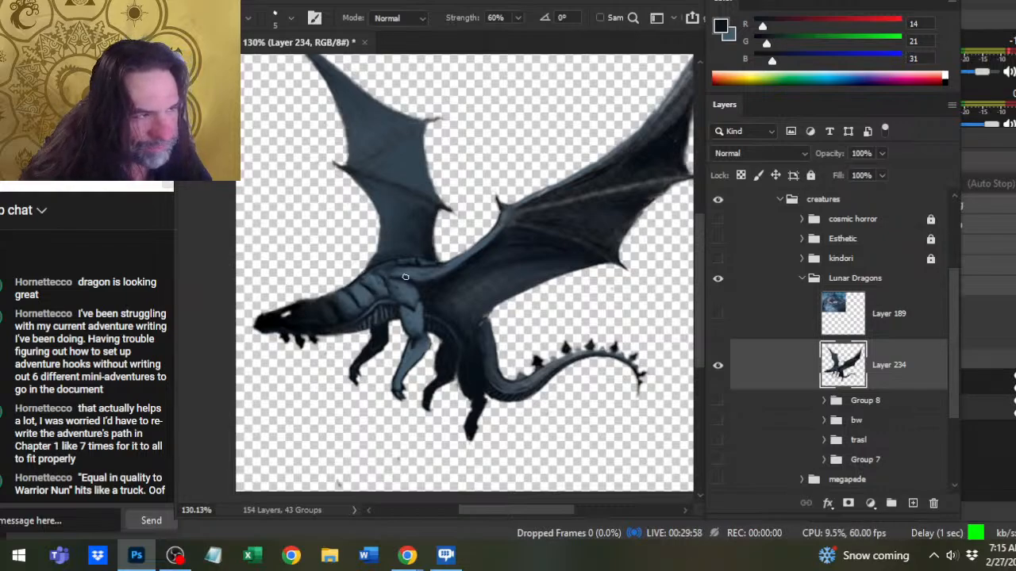
{"action": "key", "text": "b"}
{"action": "key", "text": "r"}
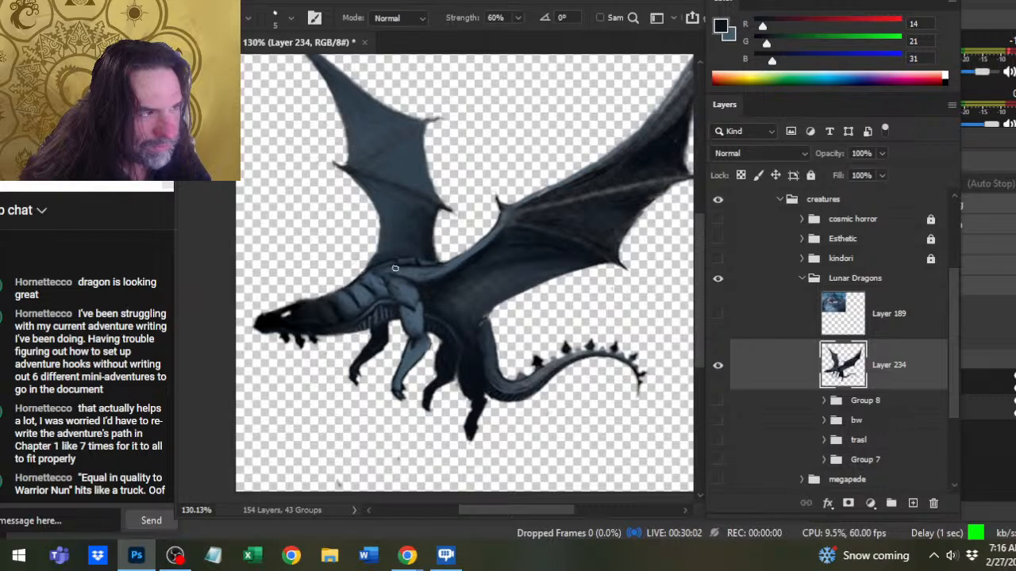
{"action": "key", "text": "b"}
{"action": "key", "text": "r"}
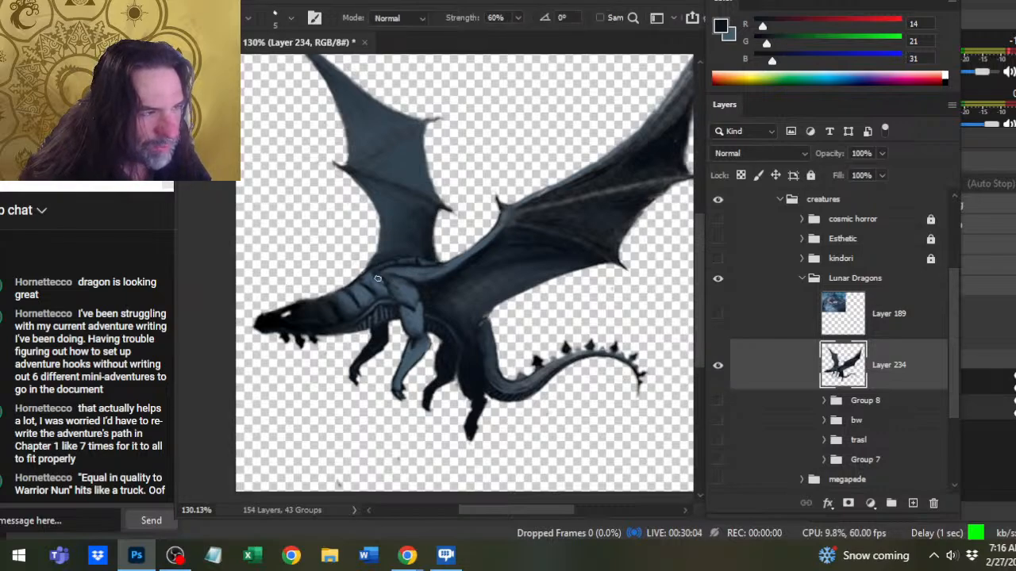
{"action": "key", "text": "b"}
{"action": "key", "text": "r"}
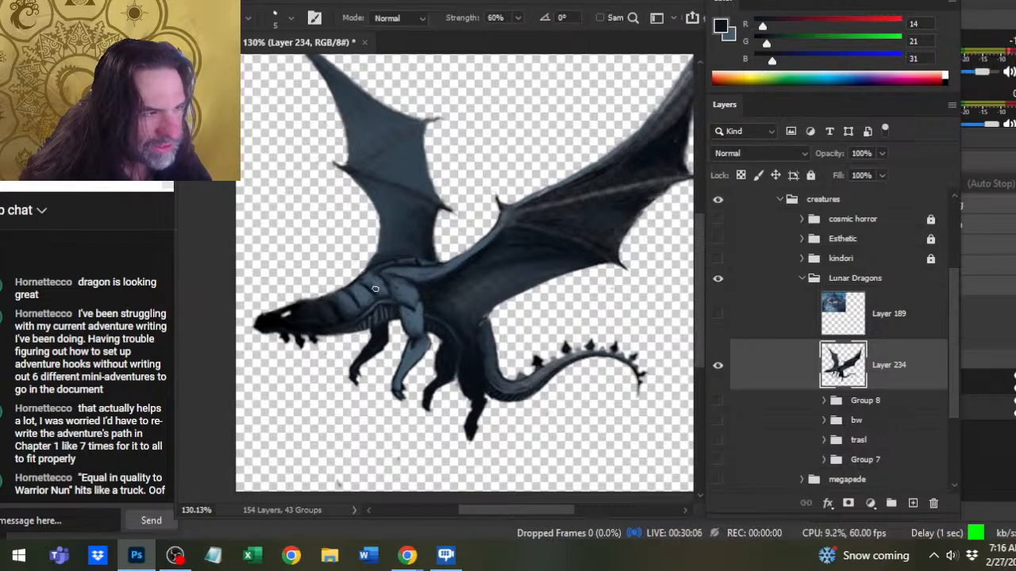
{"action": "key", "text": "b"}
{"action": "key", "text": "r"}
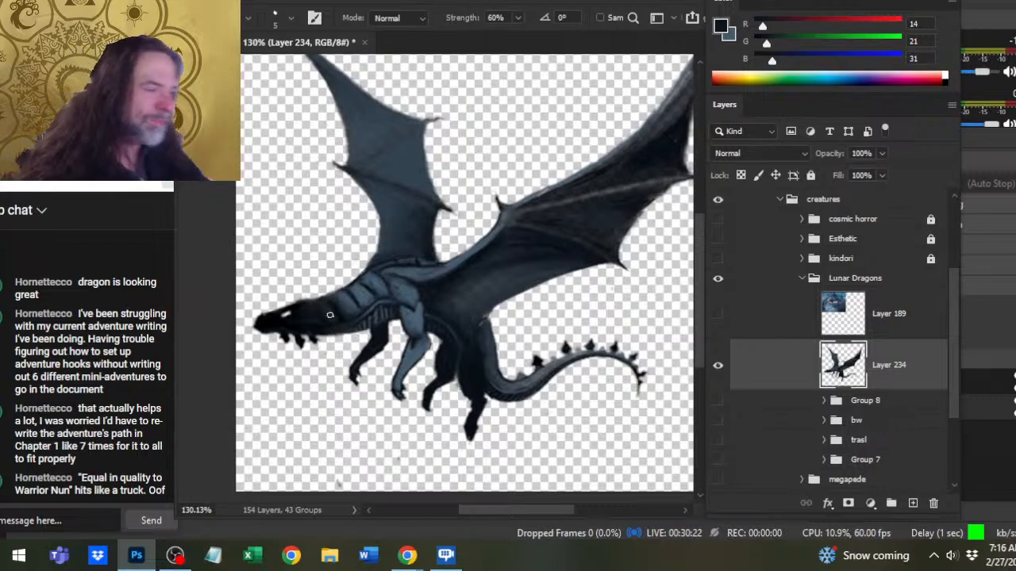
- Sample a darker blue from the hindquarters and define the line where the far wing meets the back, smudging it smooth
{"action": "key", "text": "b"}
{"action": "left_click", "coordinate": [482, 344], "text": "alt"}
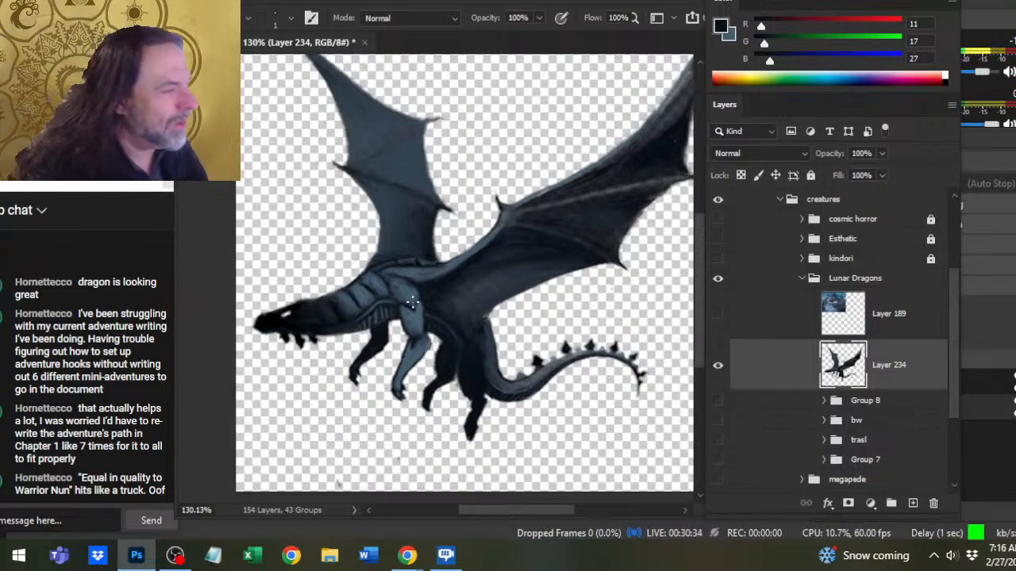
{"action": "key", "text": "r"}
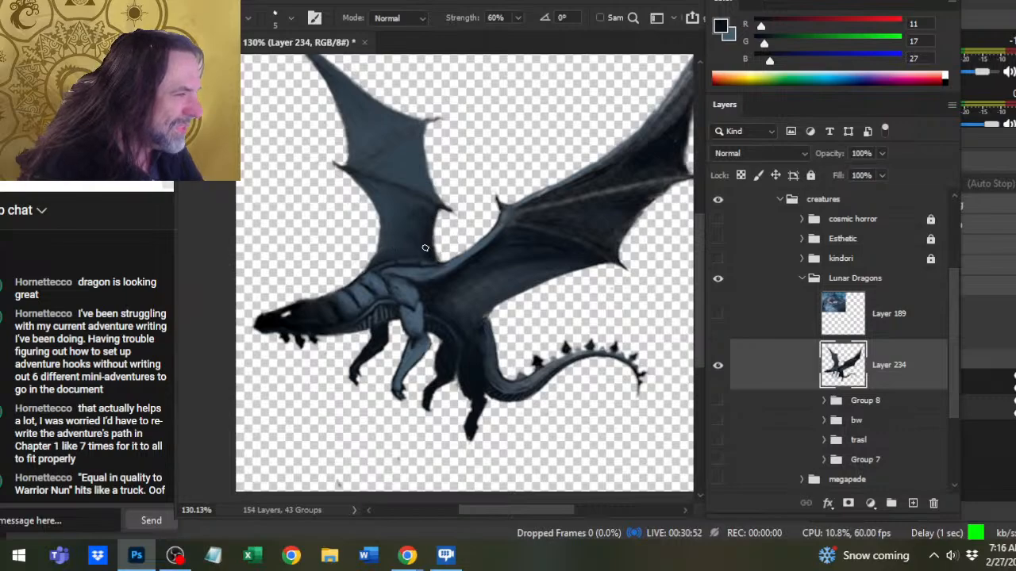
{"action": "key", "text": "b"}
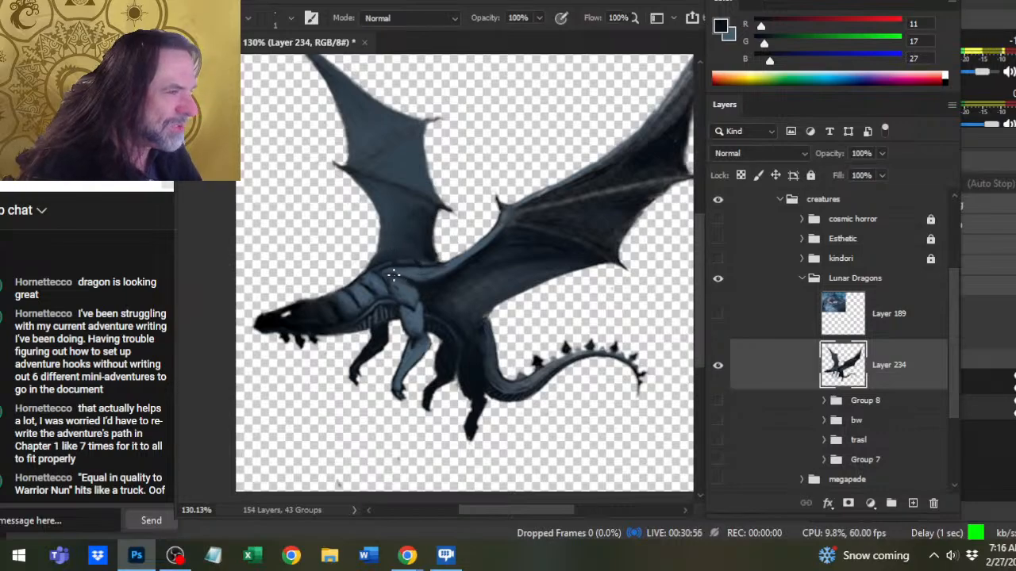
{"action": "key", "text": "r"}
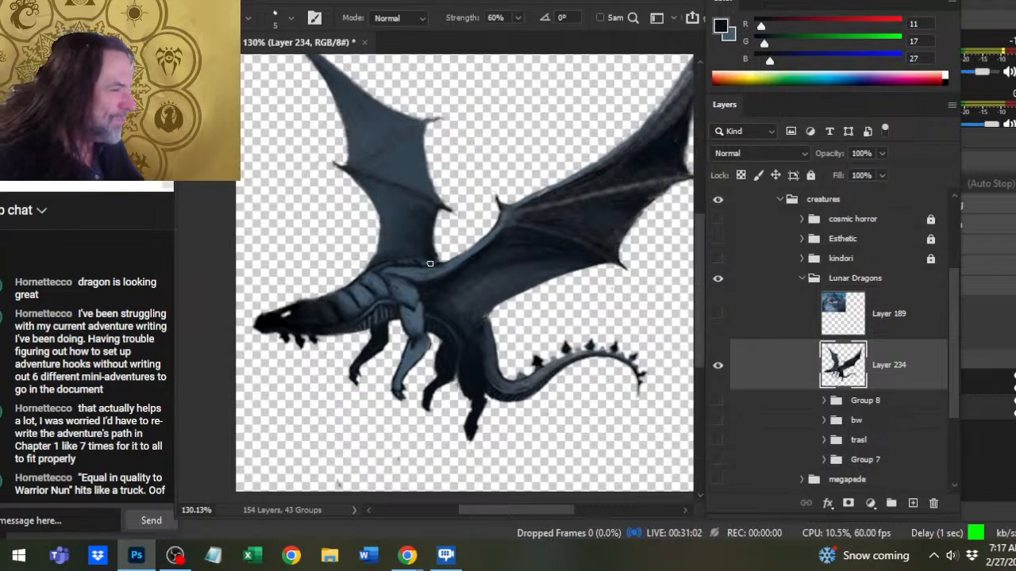
- Darken the far wing's rear edge just above the back and smudge it up into the lower claw
{"action": "key", "text": "b"}
{"action": "left_click_drag", "start_coordinate": [439, 241], "coordinate": [437, 249]}
{"action": "key", "text": "r"}
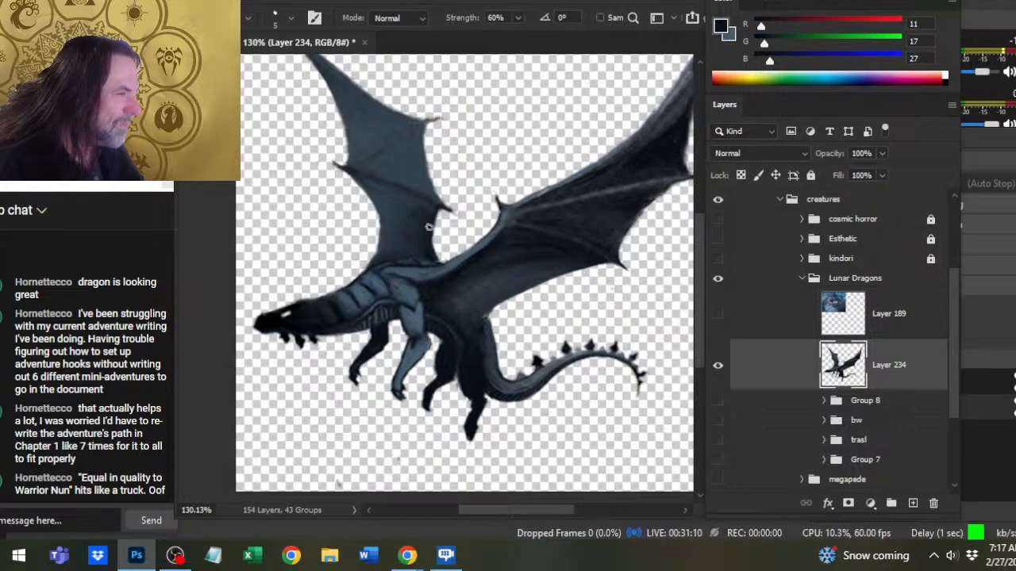
{"action": "left_click_drag", "start_coordinate": [431, 229], "coordinate": [440, 214]}
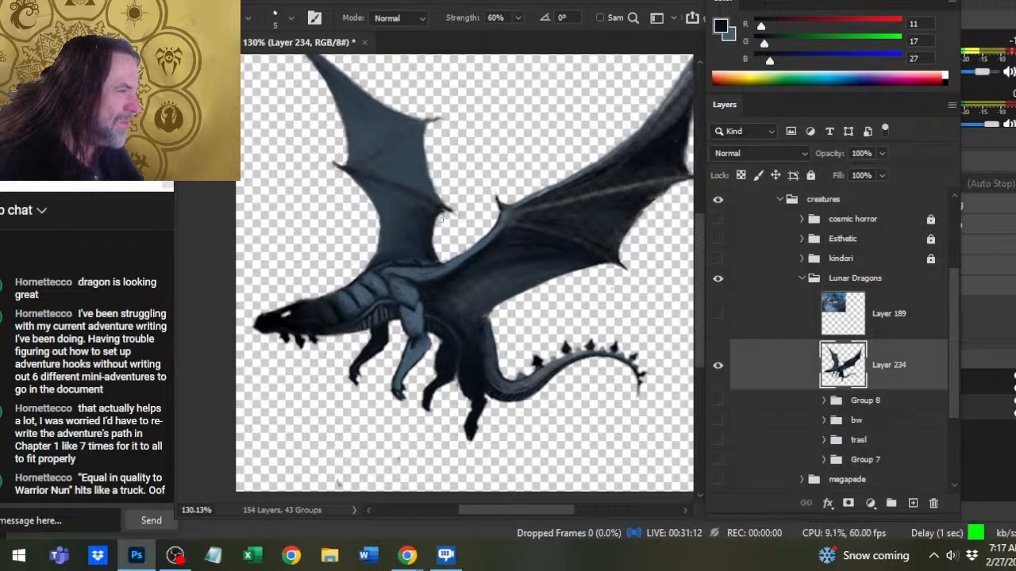
- Sharpen the lower claw on the far wing's rear edge with the Eraser at size 8 and the Smudge tool
{"action": "key", "text": "e"}
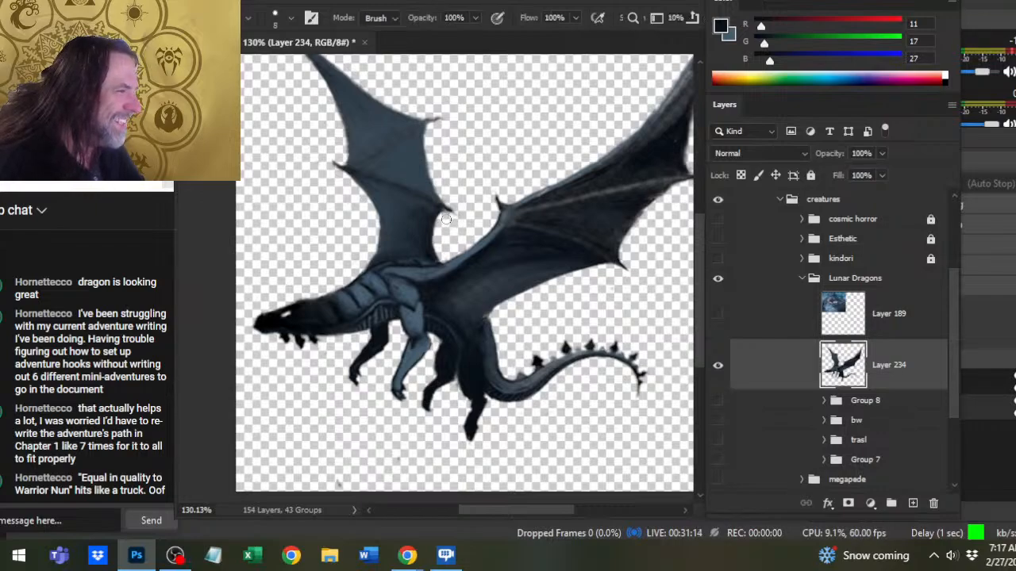
{"action": "left_click_drag", "start_coordinate": [446, 219], "coordinate": [442, 215]}
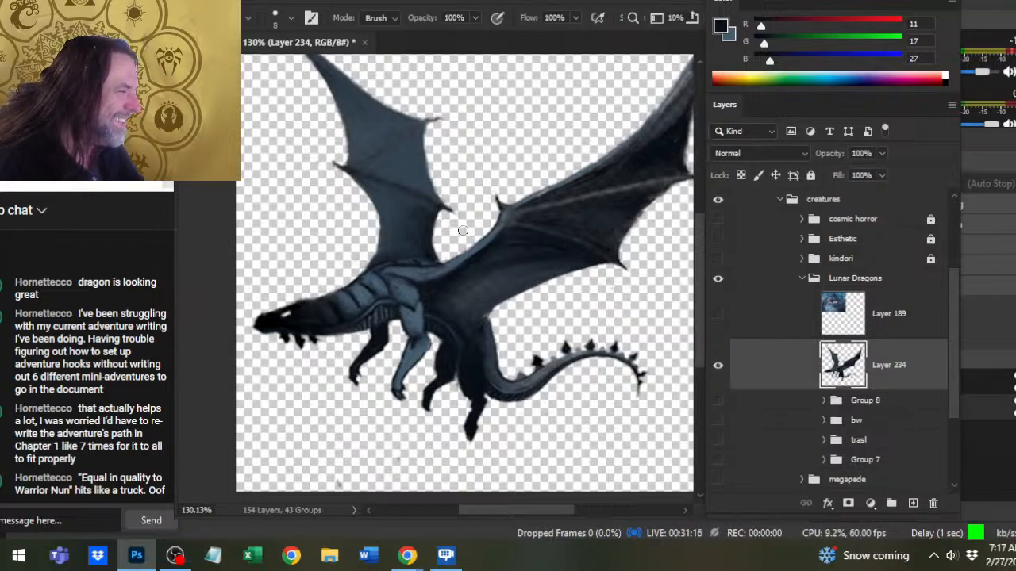
{"action": "key", "text": "r"}
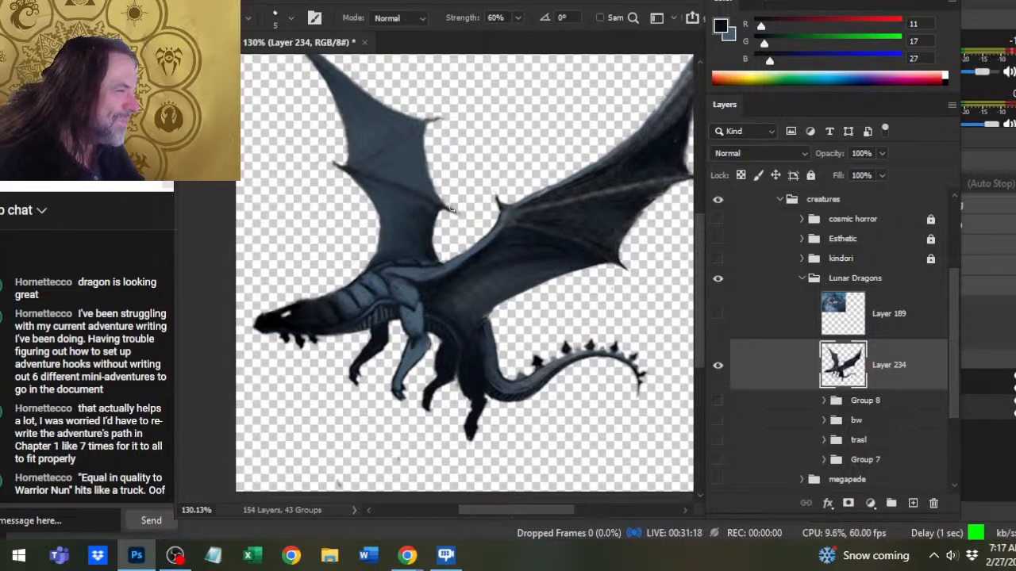
{"action": "key", "text": "e"}
{"action": "key", "text": "r"}
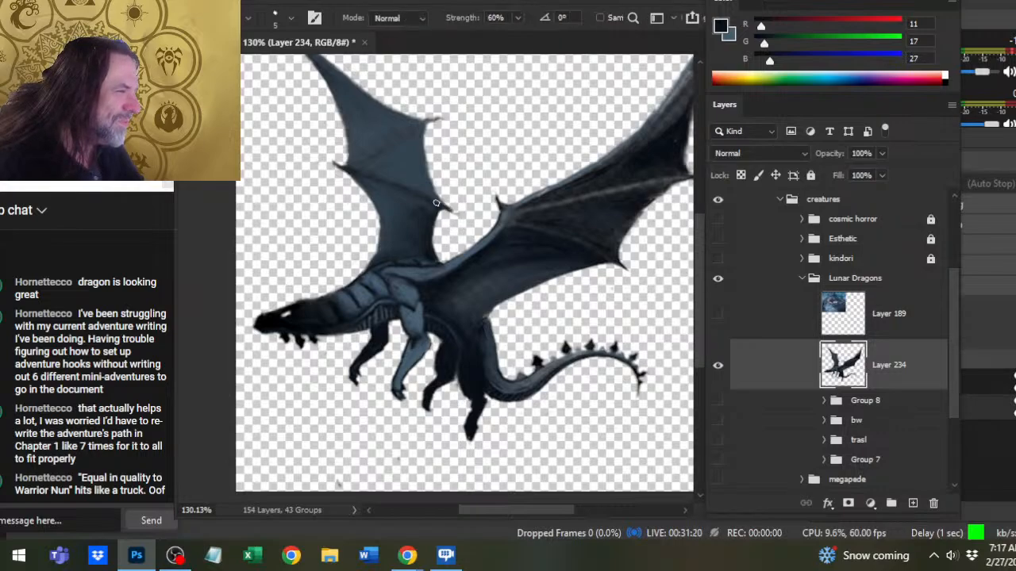
{"action": "key", "text": "e"}
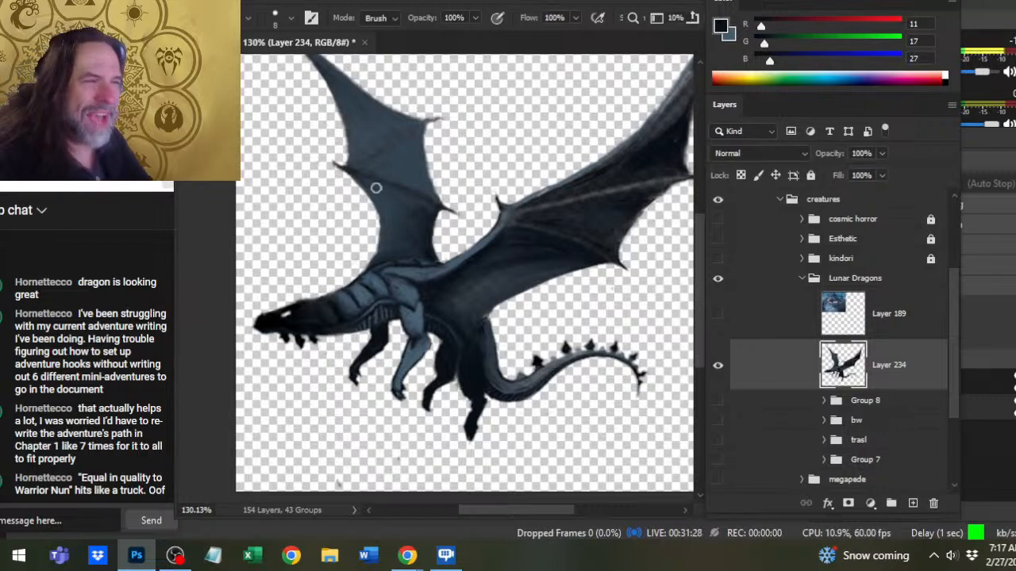
- Clean up the far wing's front spur and front edge, and smudge the upper edge out to the wing tip
{"action": "key", "text": "r"}
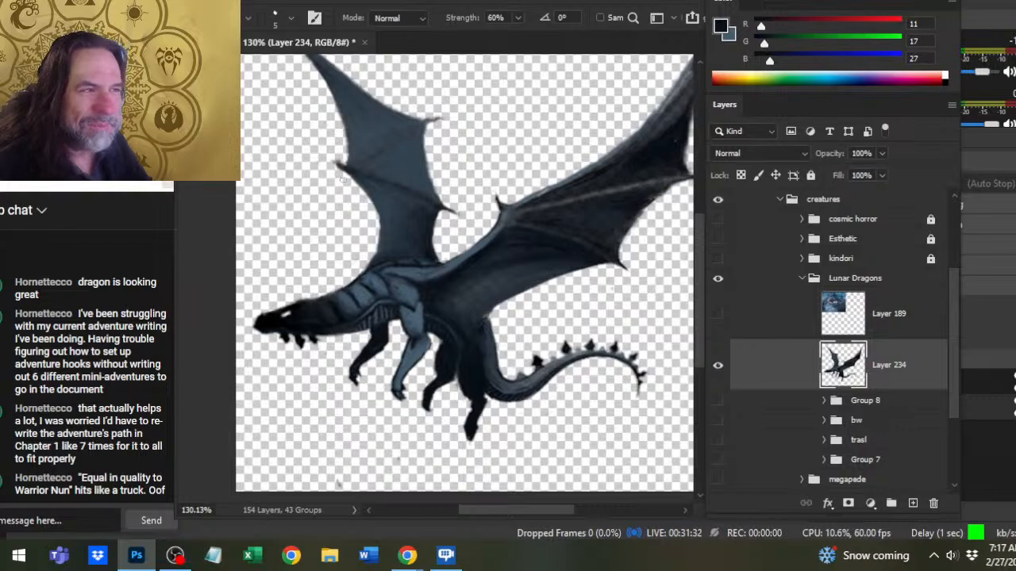
{"action": "key", "text": "e"}
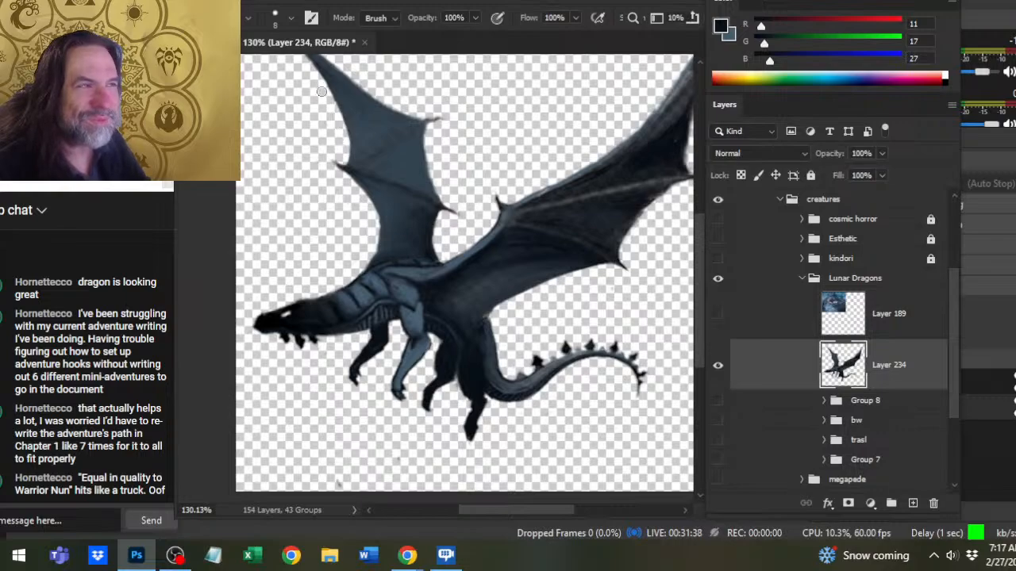
{"action": "left_click_drag", "start_coordinate": [320, 143], "coordinate": [382, 239]}
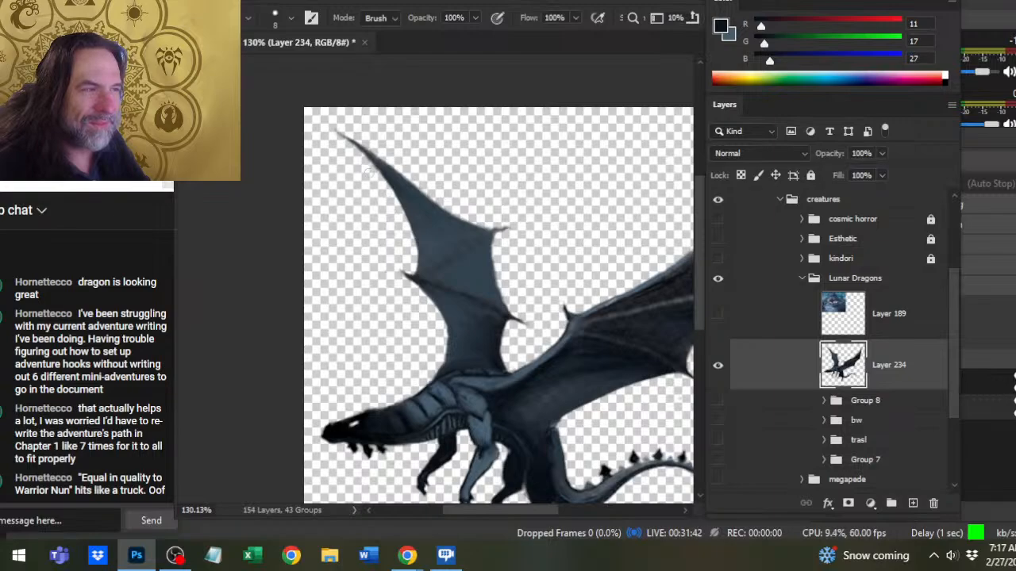
{"action": "key", "text": "r"}
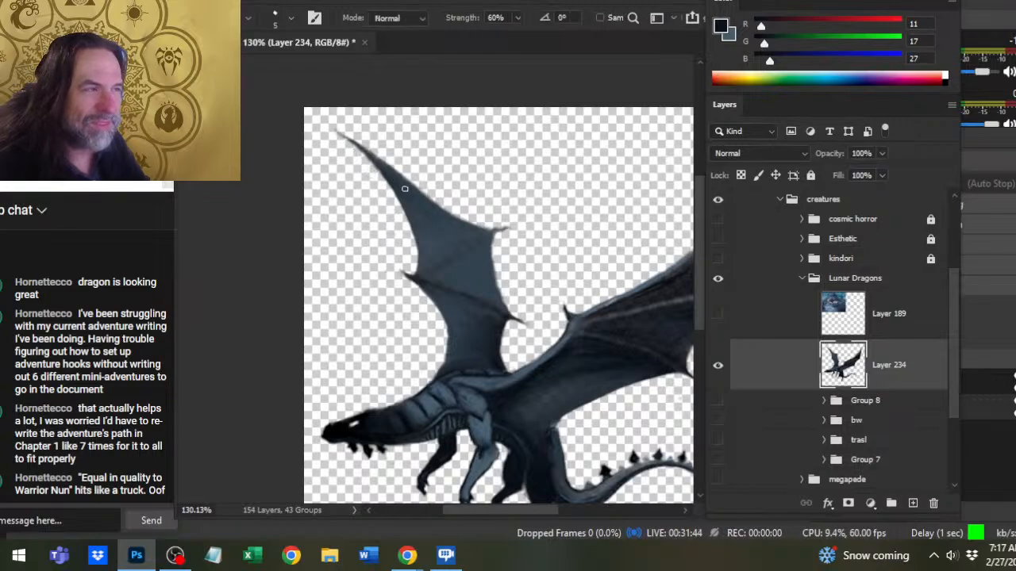
{"action": "left_click_drag", "start_coordinate": [396, 179], "coordinate": [345, 137]}
- Sample the far wing's blue-grey and paint along its upper edge from the tip to the upper claw at brush size 5
{"action": "key", "text": "b"}
{"action": "left_click", "coordinate": [419, 243], "text": "alt"}
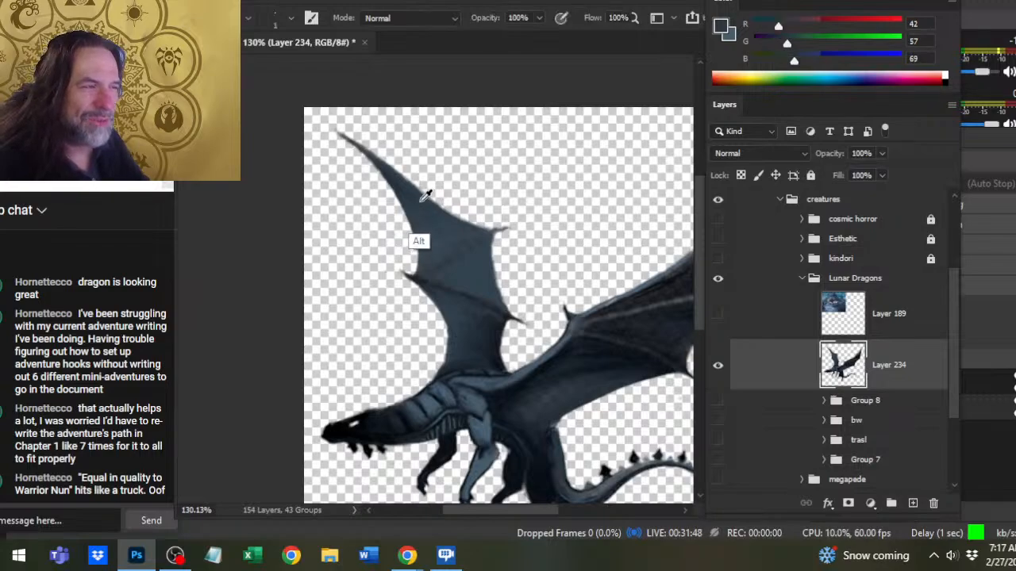
{"action": "key", "text": "bracketright"}
{"action": "key", "text": "bracketright"}
{"action": "key", "text": "bracketright"}
{"action": "key", "text": "bracketright"}
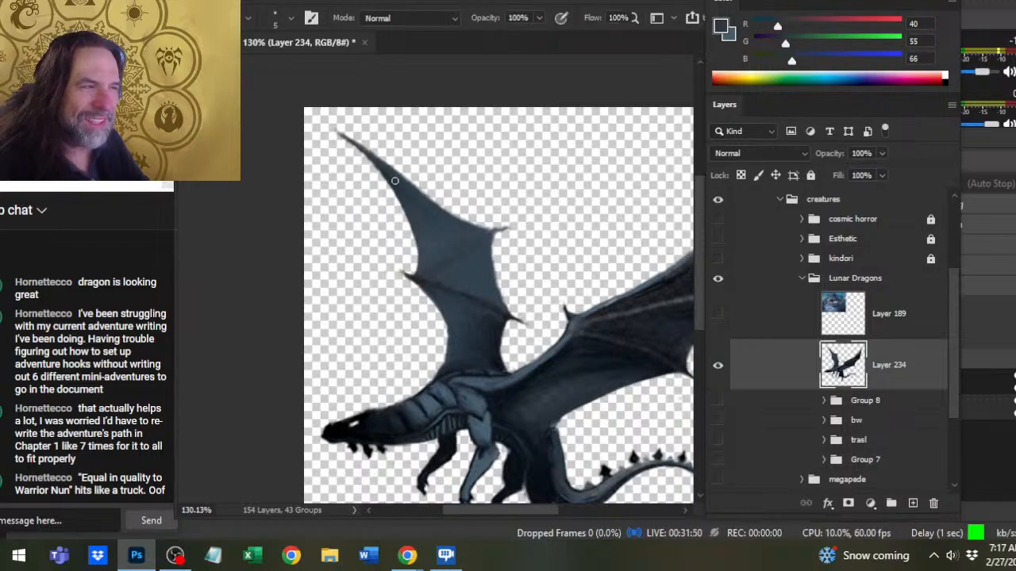
{"action": "left_click_drag", "start_coordinate": [393, 176], "coordinate": [345, 138]}
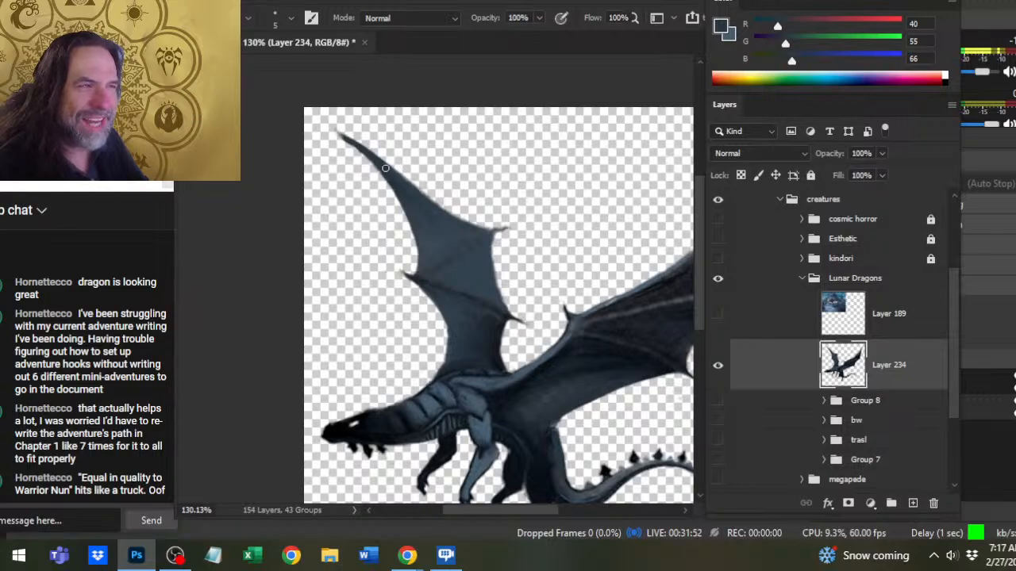
{"action": "mouse_move", "coordinate": [386, 169]}
{"action": "left_mouse_down"}
{"action": "mouse_move", "coordinate": [354, 144]}
{"action": "mouse_move", "coordinate": [463, 221]}
{"action": "mouse_move", "coordinate": [454, 211]}
{"action": "mouse_move", "coordinate": [478, 227]}
{"action": "mouse_move", "coordinate": [466, 210]}
{"action": "mouse_move", "coordinate": [480, 219]}
{"action": "left_mouse_up"}
- Sample a dark tone from the near wing's claw and define the far wing's upper claw at brush size 1, erasing around it
{"action": "key", "text": "e"}
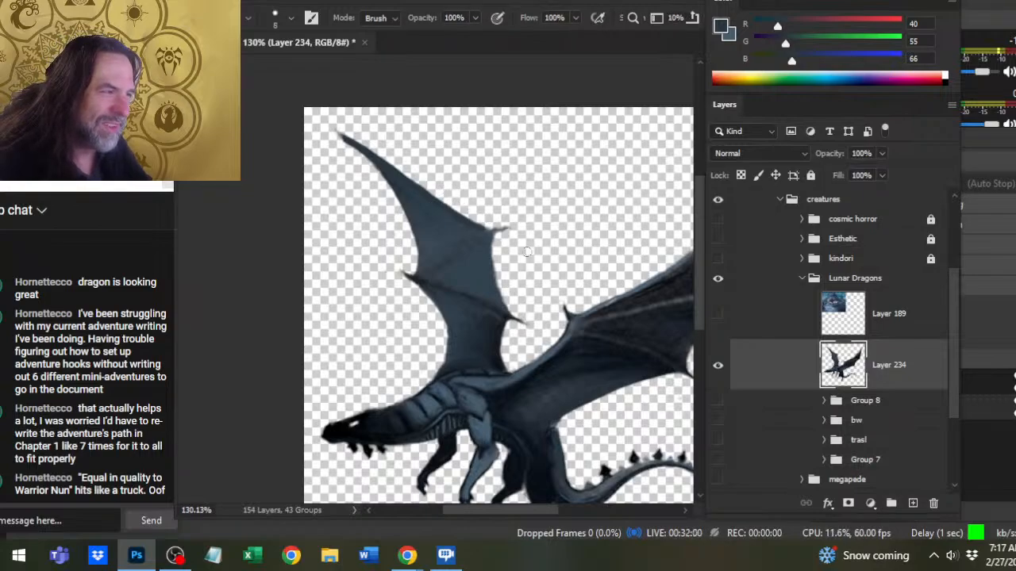
{"action": "key", "text": "b"}
{"action": "left_click", "coordinate": [571, 311], "text": "alt"}
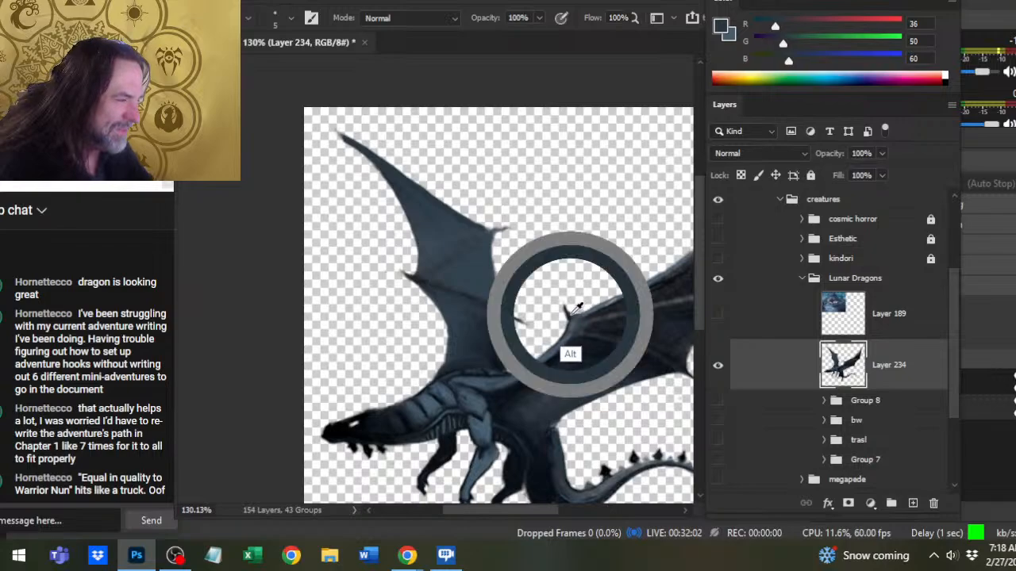
{"action": "key", "text": "bracketleft"}
{"action": "key", "text": "bracketleft"}
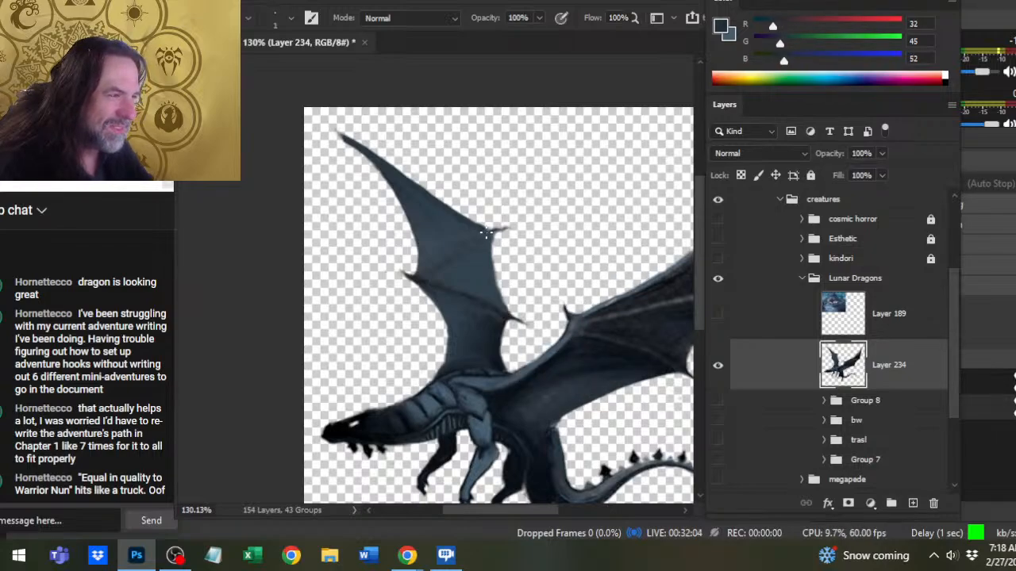
{"action": "key", "text": "e"}
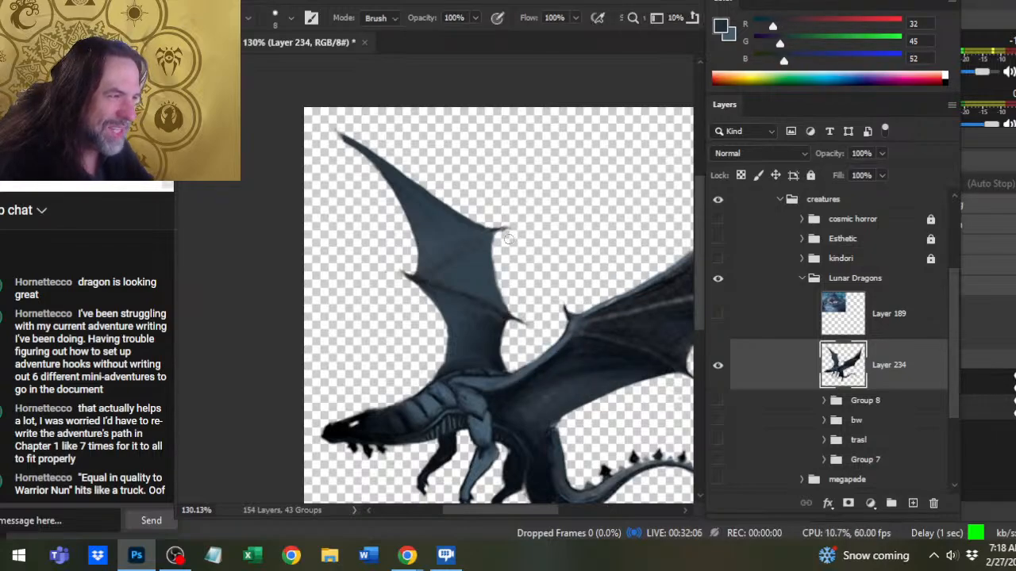
{"action": "left_click_drag", "start_coordinate": [522, 304], "coordinate": [442, 379]}
{"action": "left_click", "coordinate": [165, 251]}
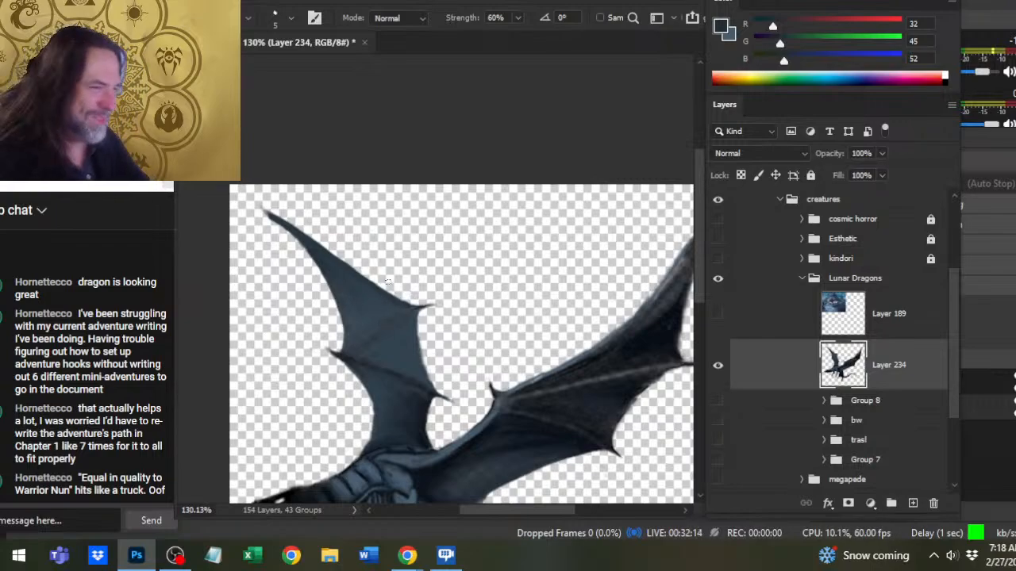
- Erase around the far wing's upper claw, and sharpen the near wing's outer tip with the Smudge tool and Eraser
{"action": "key", "text": "e"}
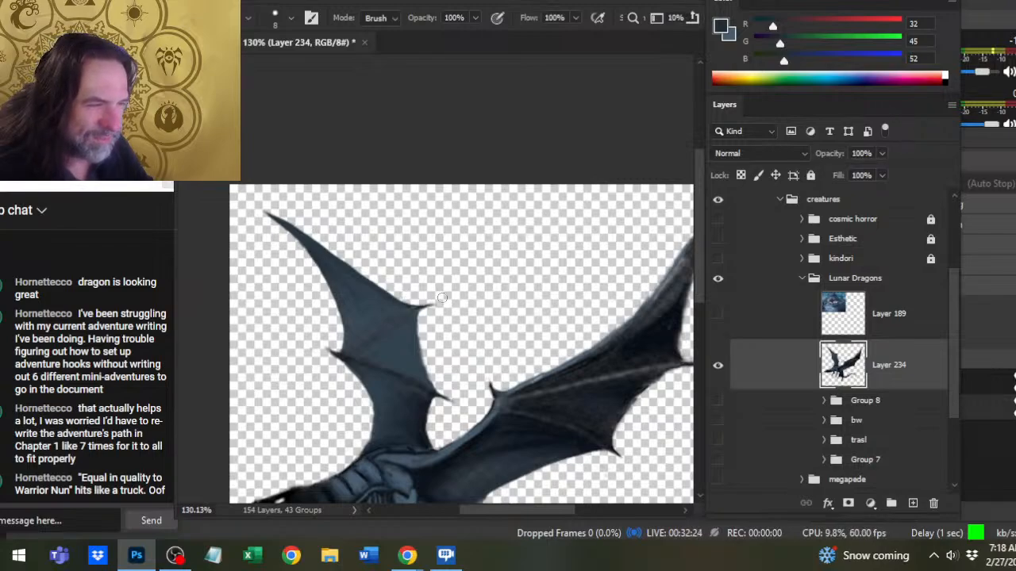
{"action": "mouse_move", "coordinate": [542, 345]}
{"action": "left_mouse_down"}
{"action": "mouse_move", "coordinate": [442, 302]}
{"action": "mouse_move", "coordinate": [453, 287]}
{"action": "left_mouse_up"}
{"action": "key", "text": "r"}
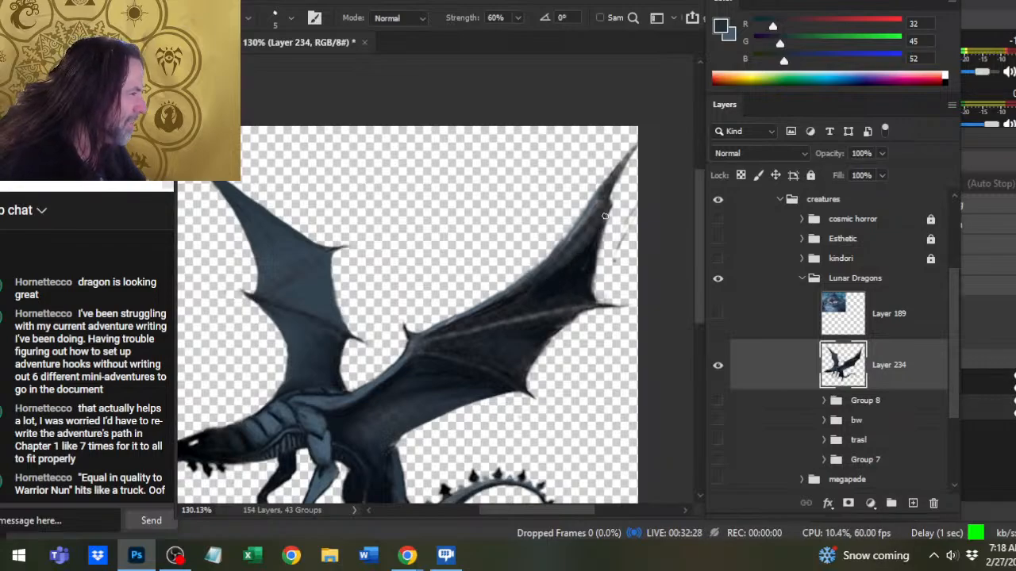
{"action": "key", "text": "e"}
{"action": "left_click_drag", "start_coordinate": [615, 196], "coordinate": [609, 217]}
{"action": "key", "text": "r"}
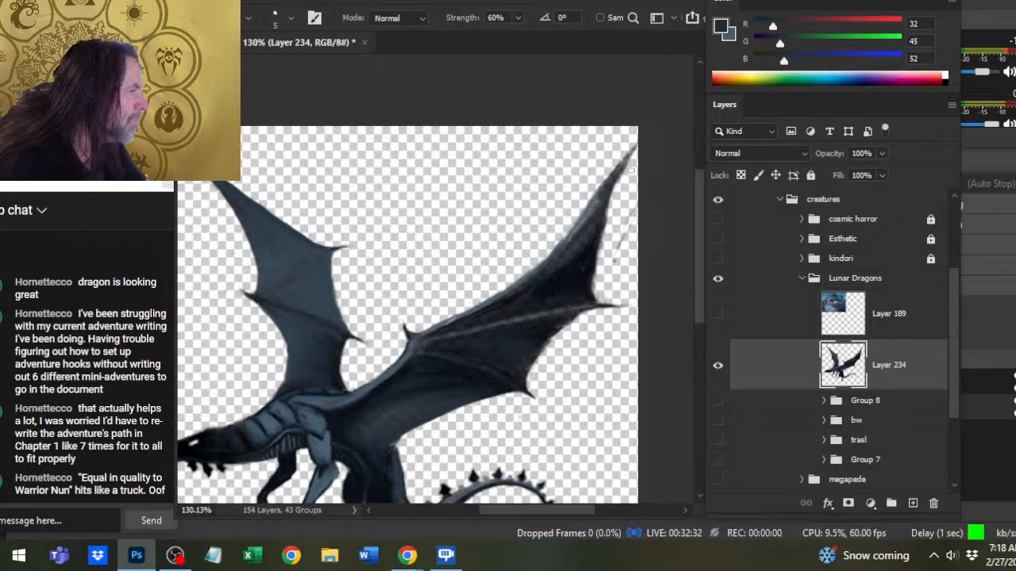
{"action": "key", "text": "e"}
- Move the dragon artwork slightly left so the near wing's tip clears the canvas edge
{"action": "key", "text": "ctrl+space"}
{"action": "left_click_drag", "start_coordinate": [671, 282], "coordinate": [636, 289]}
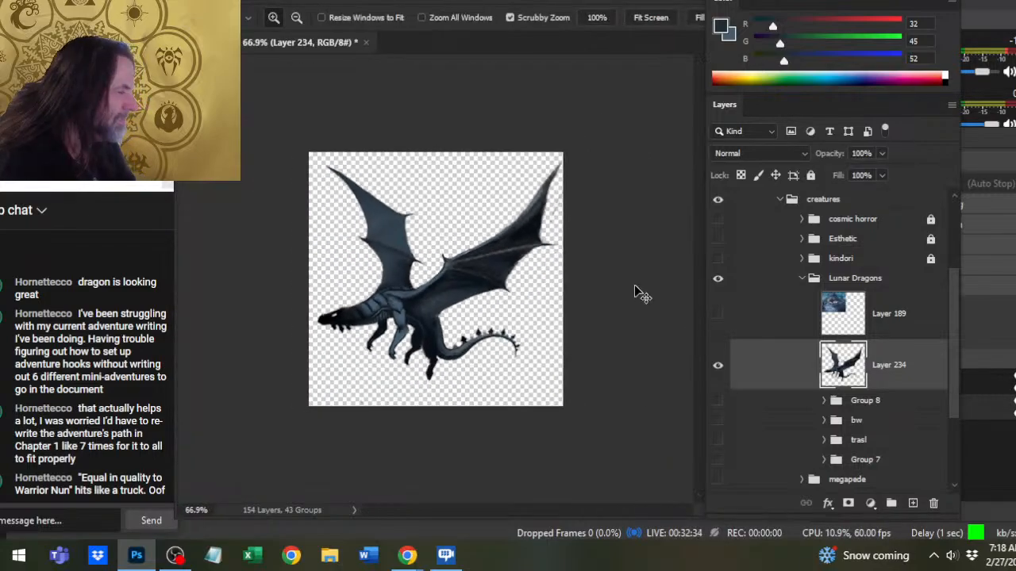
{"action": "key", "text": "v"}
{"action": "mouse_move", "coordinate": [562, 334]}
{"action": "left_mouse_down"}
{"action": "mouse_move", "coordinate": [544, 334]}
{"action": "mouse_move", "coordinate": [555, 335]}
{"action": "left_mouse_up"}
- Sample the near wing membrane's near-black blue and paint shadow beneath the wing's outer arm at brush size 1, smudging it in
{"action": "key", "text": "ctrl+space"}
{"action": "left_click_drag", "start_coordinate": [565, 193], "coordinate": [599, 184]}
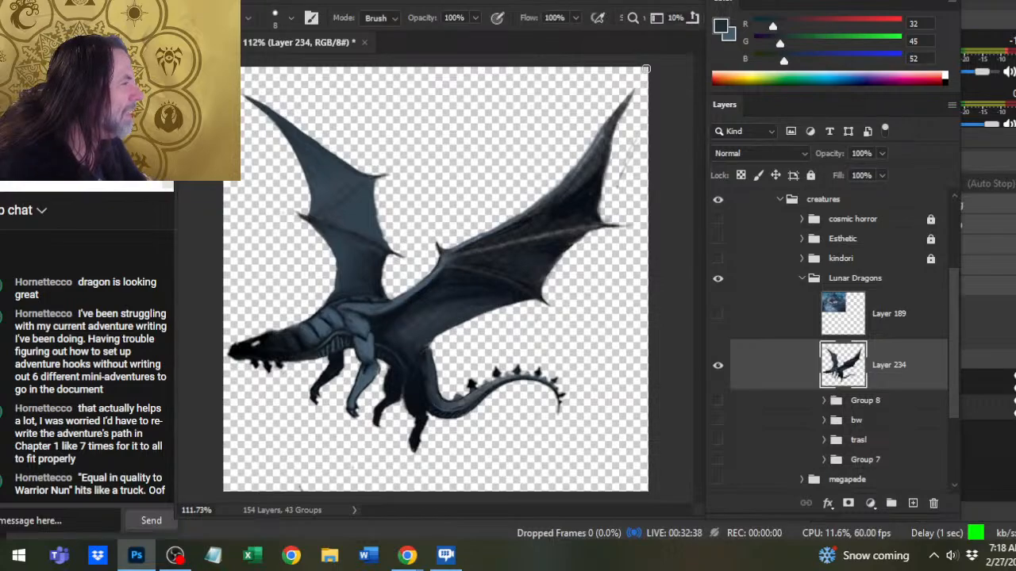
{"action": "key", "text": "r"}
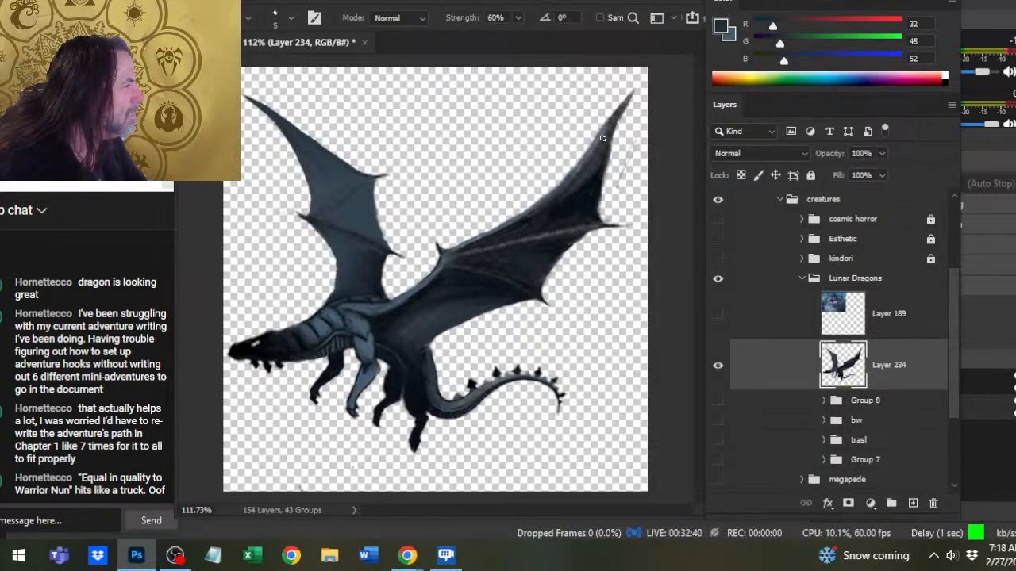
{"action": "key", "text": "b"}
{"action": "left_click", "coordinate": [558, 258], "text": "alt"}
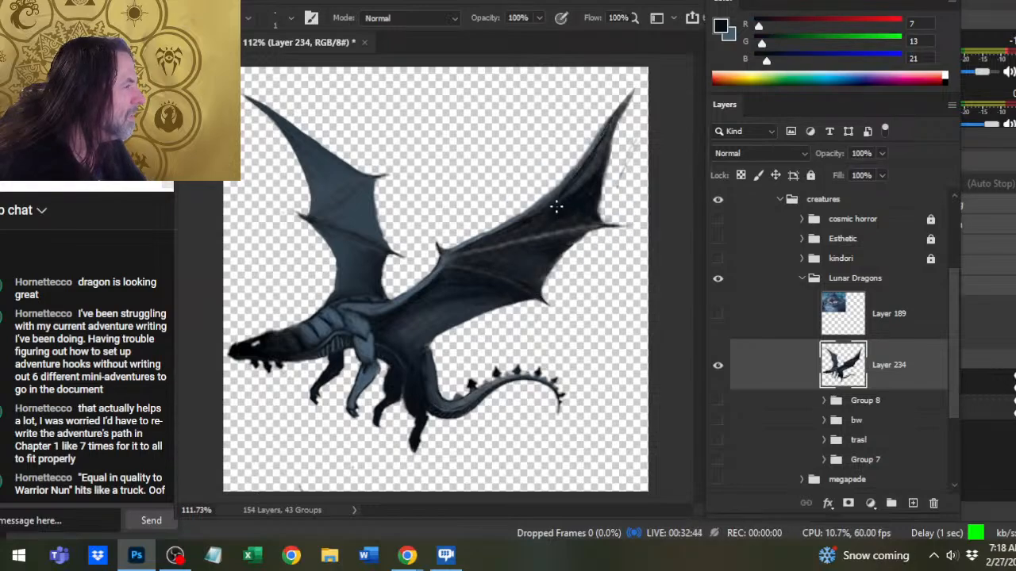
{"action": "key", "text": "r"}
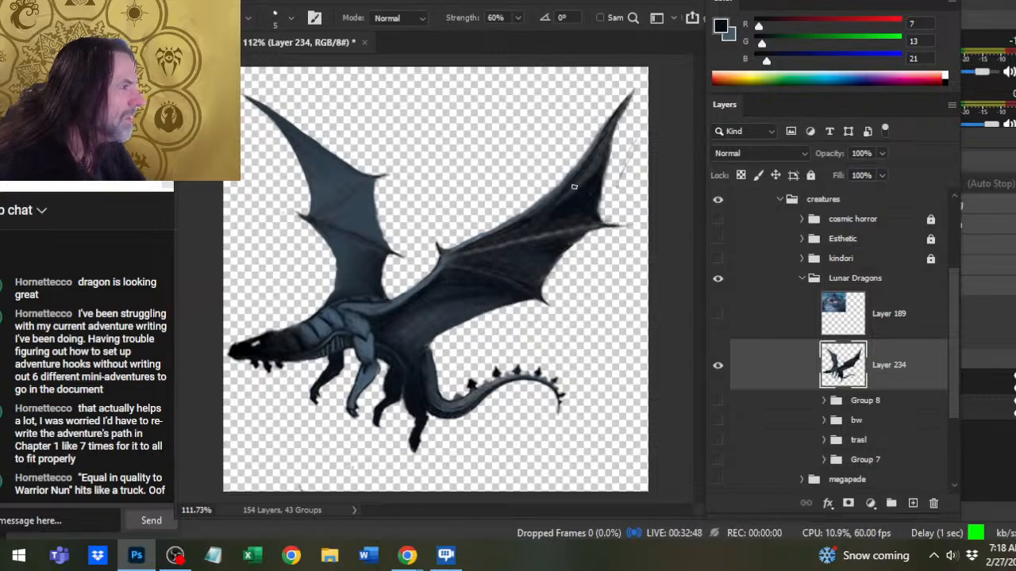
- Sample the far wing's blue-grey, paint it along the near wing's outer arm and blend it with the Smudge tool
{"action": "key", "text": "b"}
{"action": "left_click", "coordinate": [354, 223], "text": "alt"}
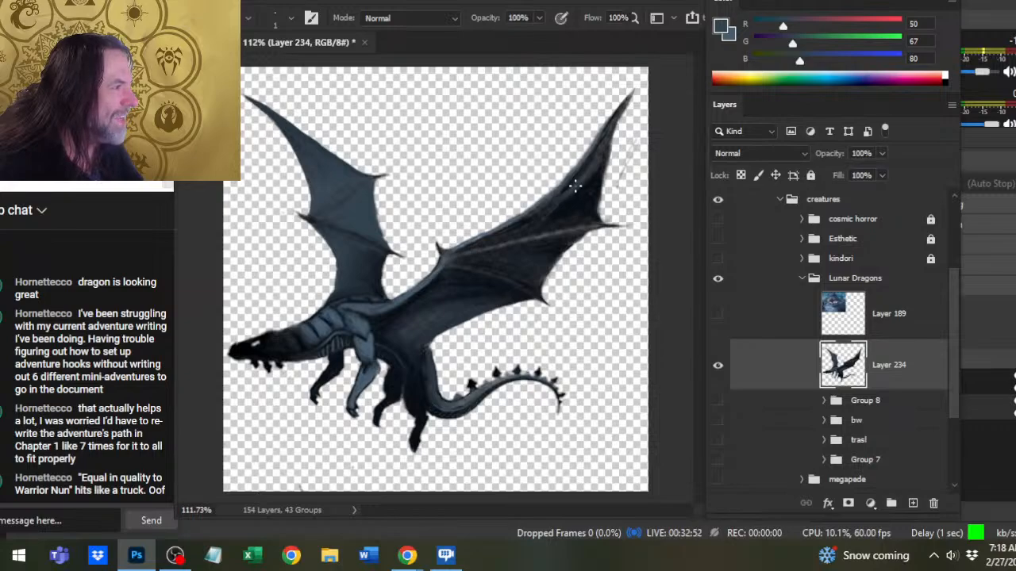
{"action": "key", "text": "r"}
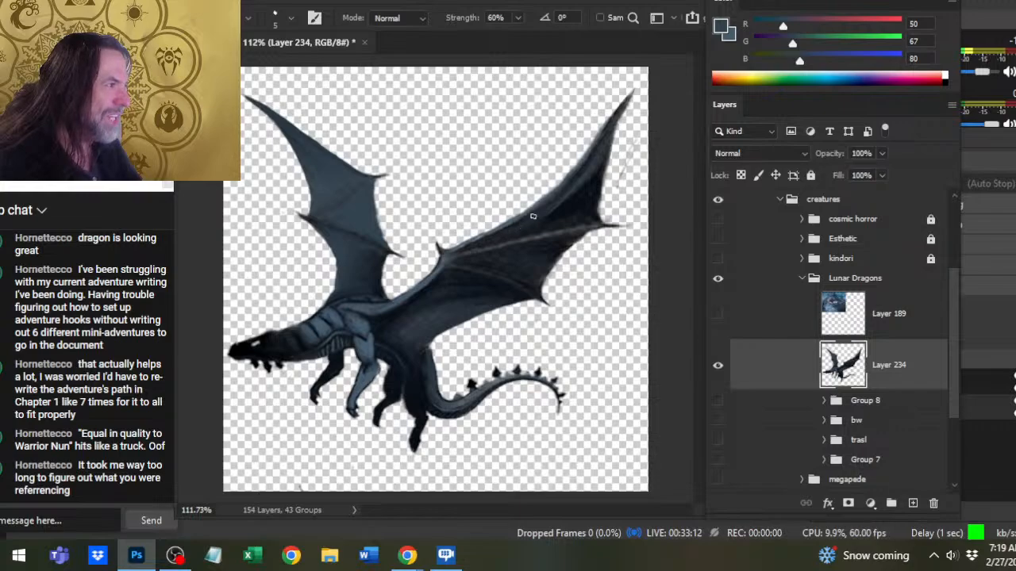
{"action": "key", "text": "b"}
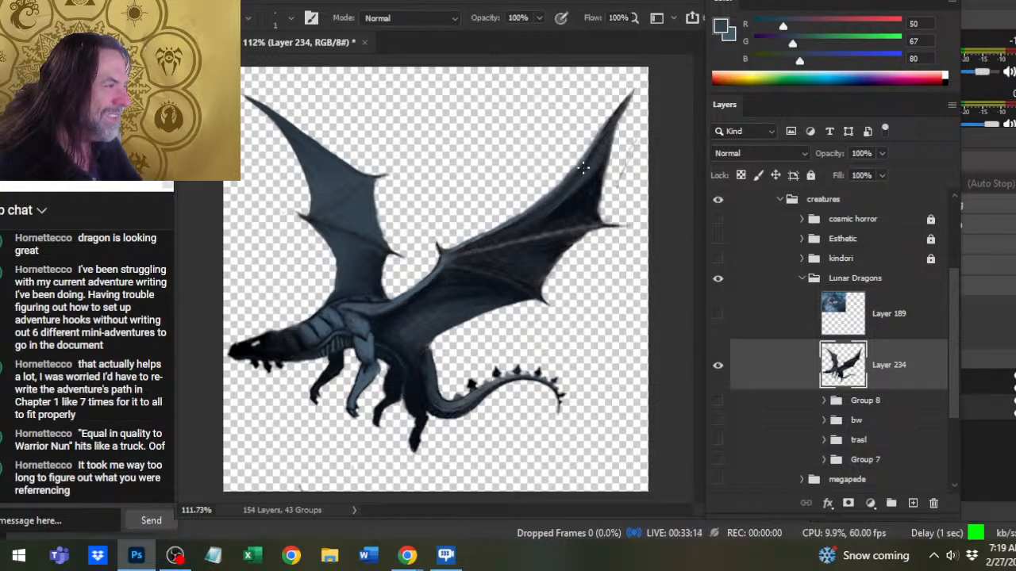
- Sample the near wing's darkest blue and outline its upper edge at brush size 1, softening the line with Smudge
{"action": "left_click", "coordinate": [578, 236], "text": "alt"}
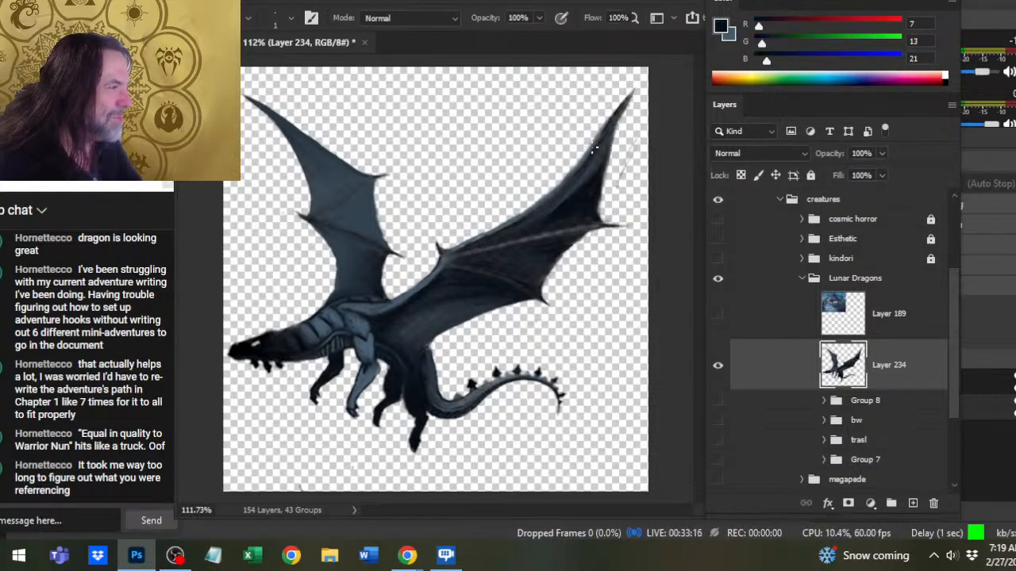
{"action": "left_click_drag", "start_coordinate": [594, 134], "coordinate": [537, 205]}
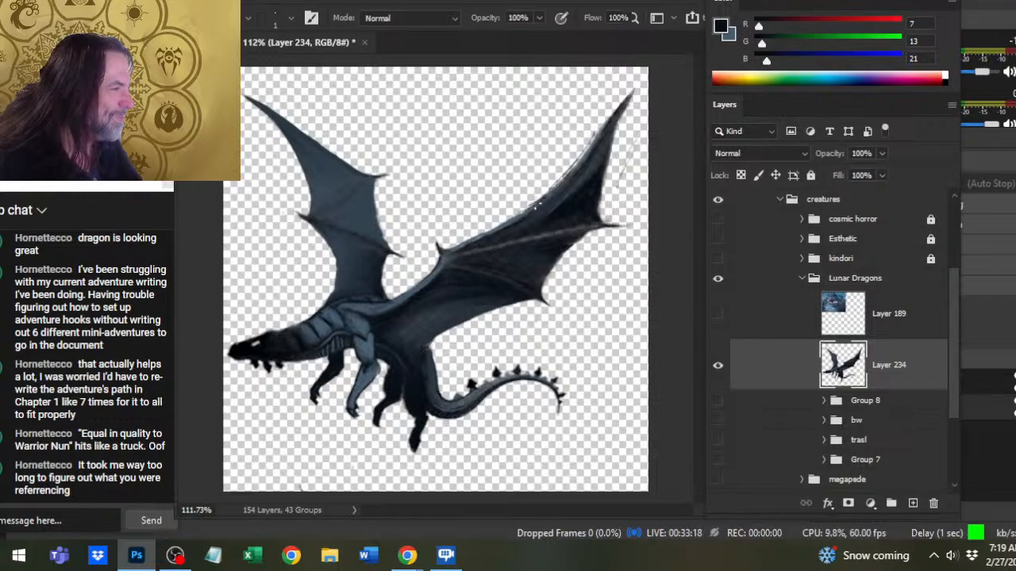
{"action": "key", "text": "r"}
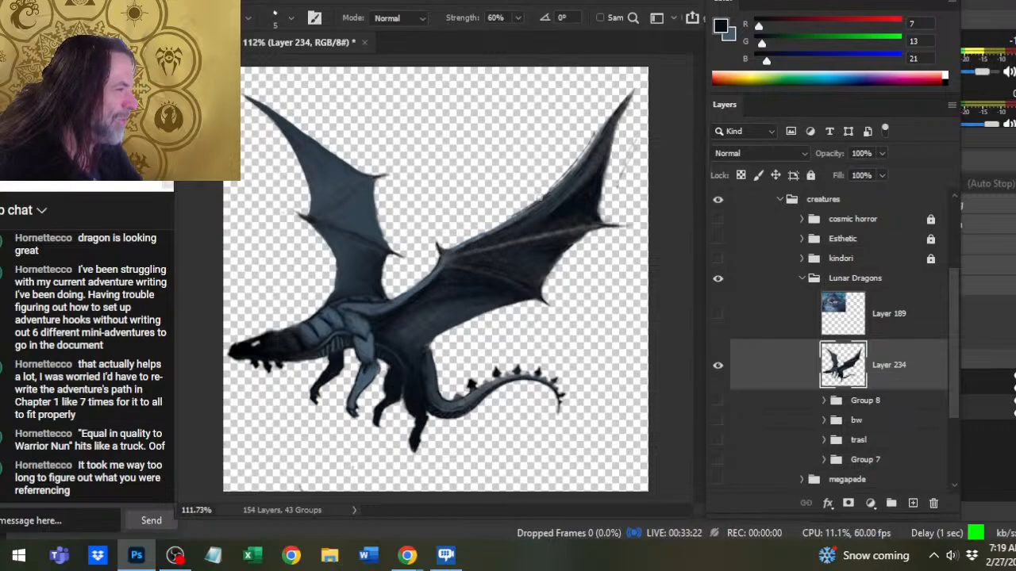
{"action": "key", "text": "b"}
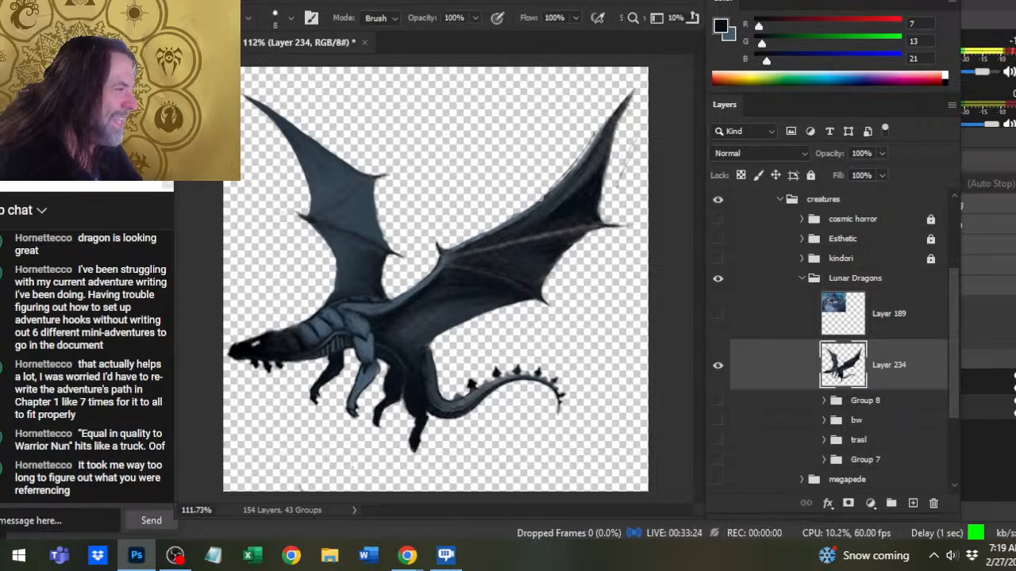
- Refine the near wing's upper edge from the tip down to the thumb claw, alternating Smudge at 60% strength and the size 8 Eraser
{"action": "key", "text": "r"}
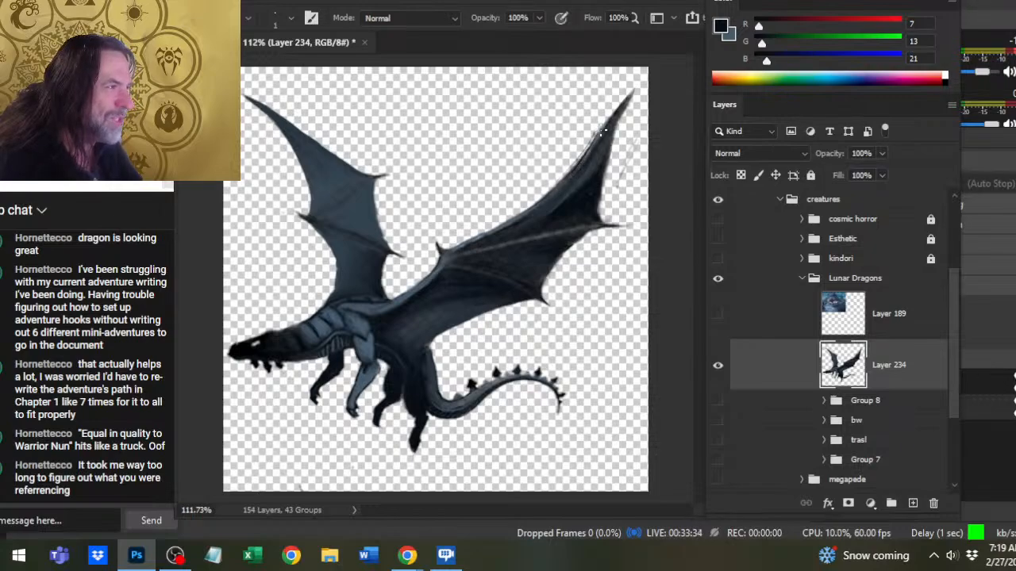
{"action": "key", "text": "e"}
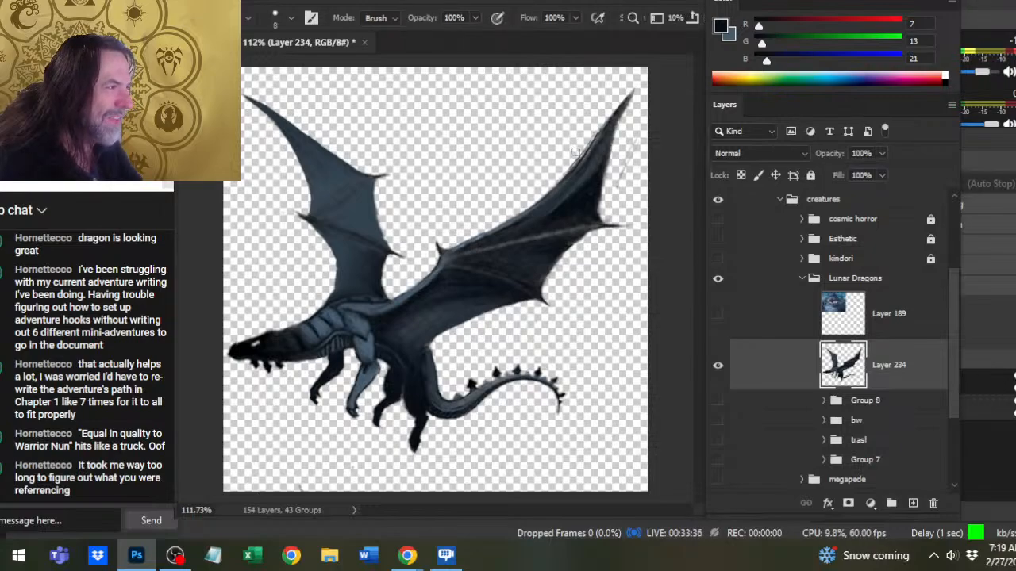
{"action": "key", "text": "r"}
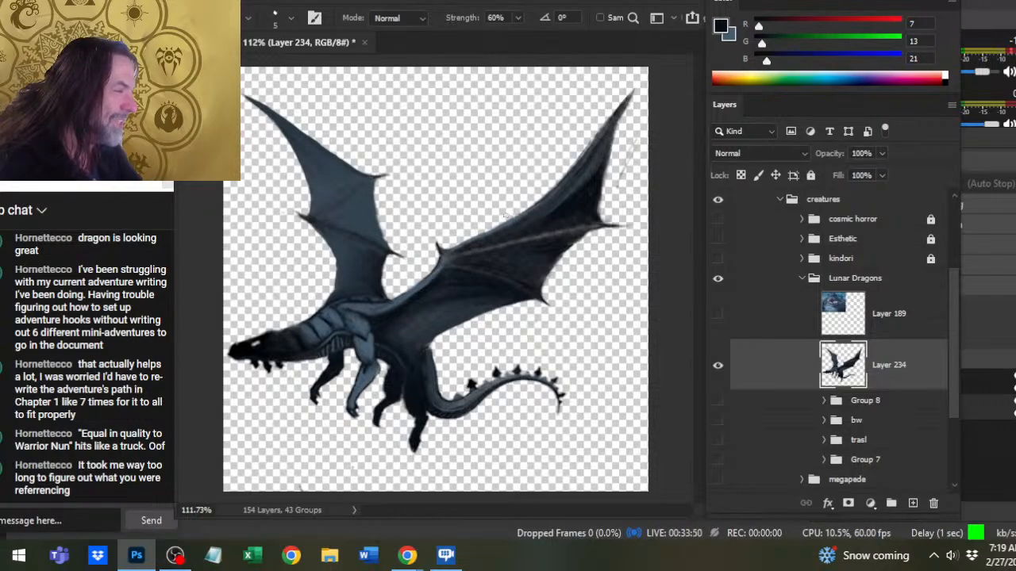
{"action": "key", "text": "e"}
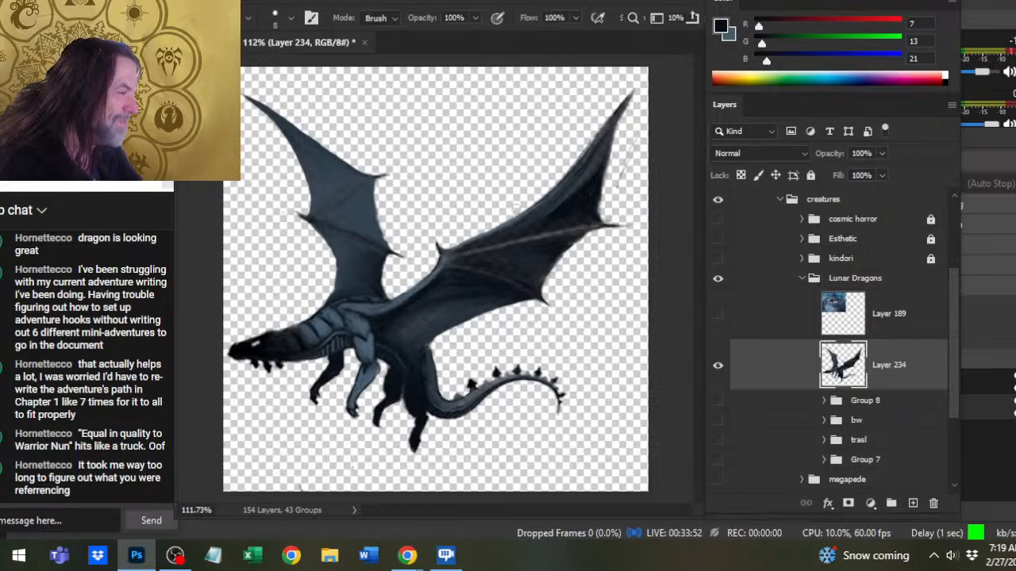
{"action": "key", "text": "r"}
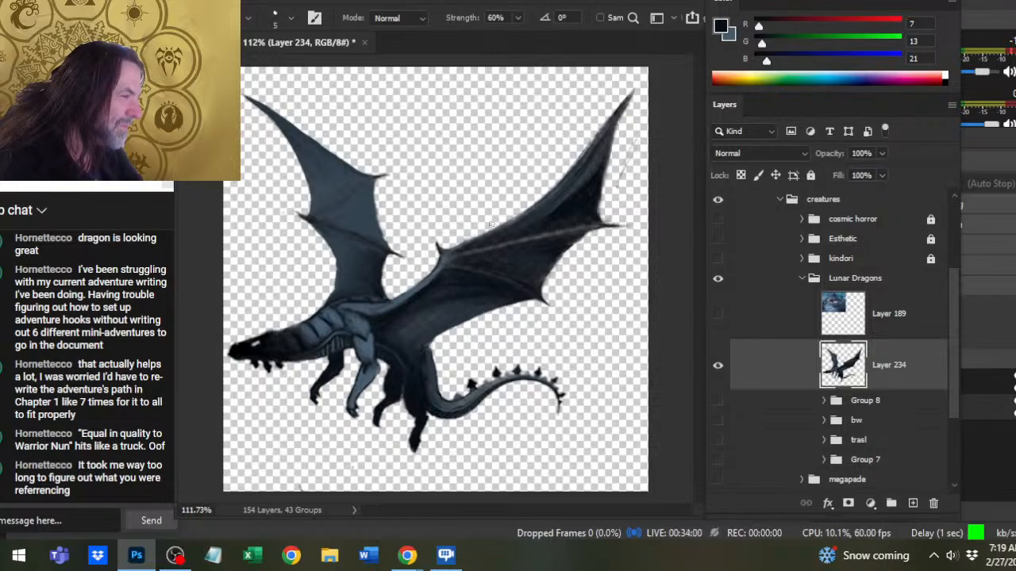
{"action": "key", "text": "e"}
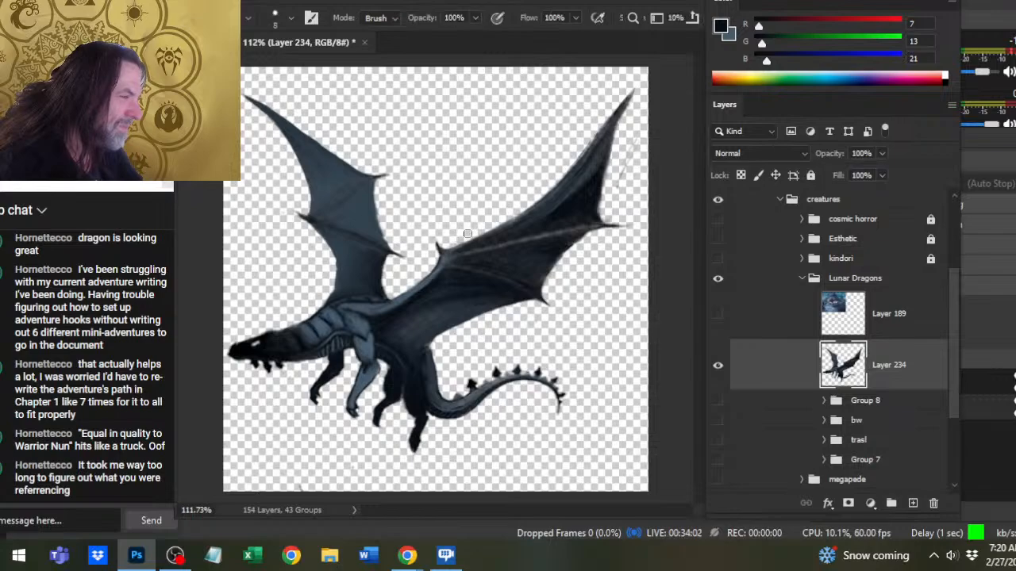
{"action": "key", "text": "r"}
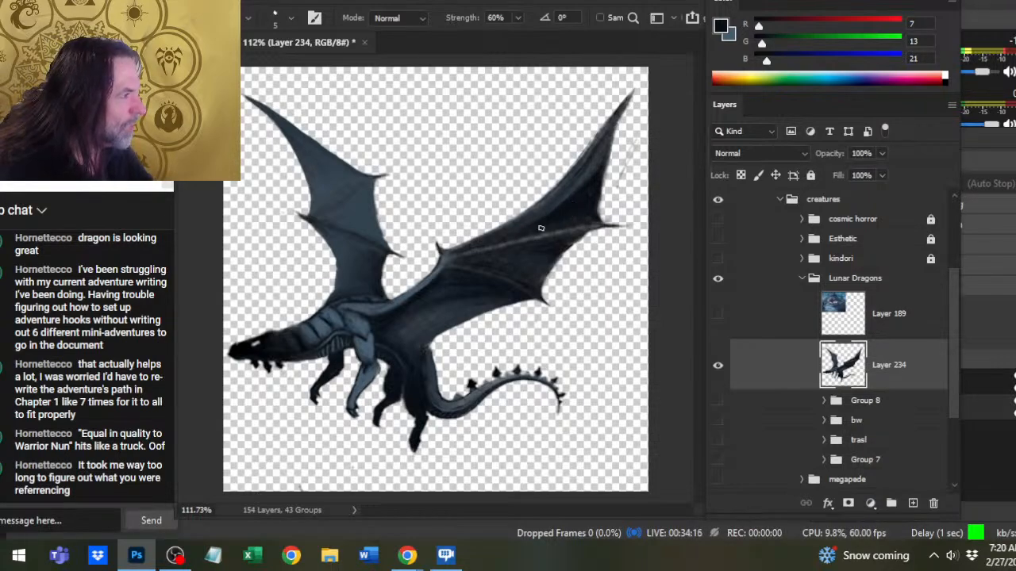
- Sample the shoulder's lighter blue-grey, highlight the near wing's outer arm, and smudge the highlight down from the tip
{"action": "key", "text": "b"}
{"action": "left_click", "coordinate": [373, 314], "text": "alt"}
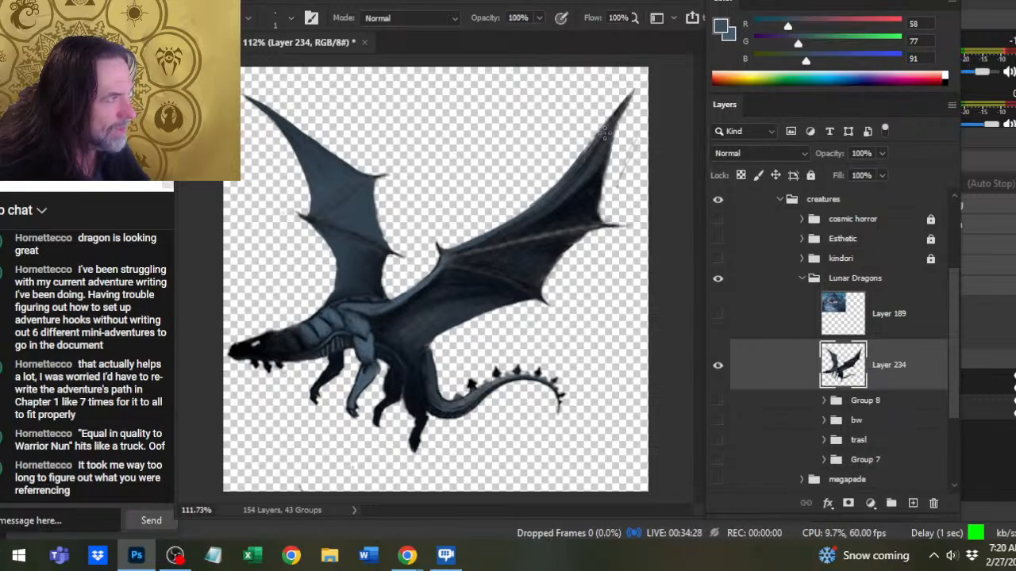
{"action": "key", "text": "r"}
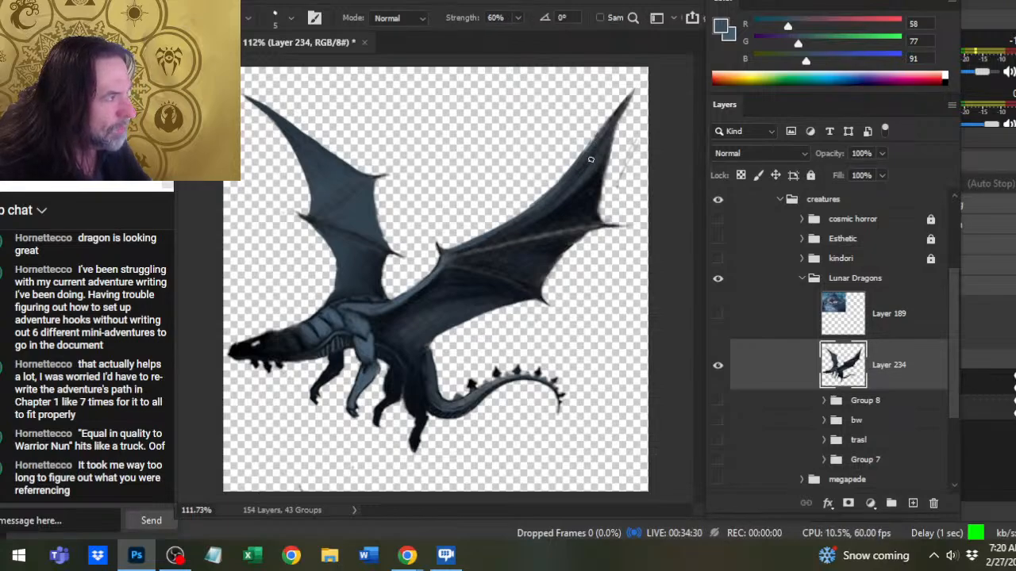
{"action": "key", "text": "b"}
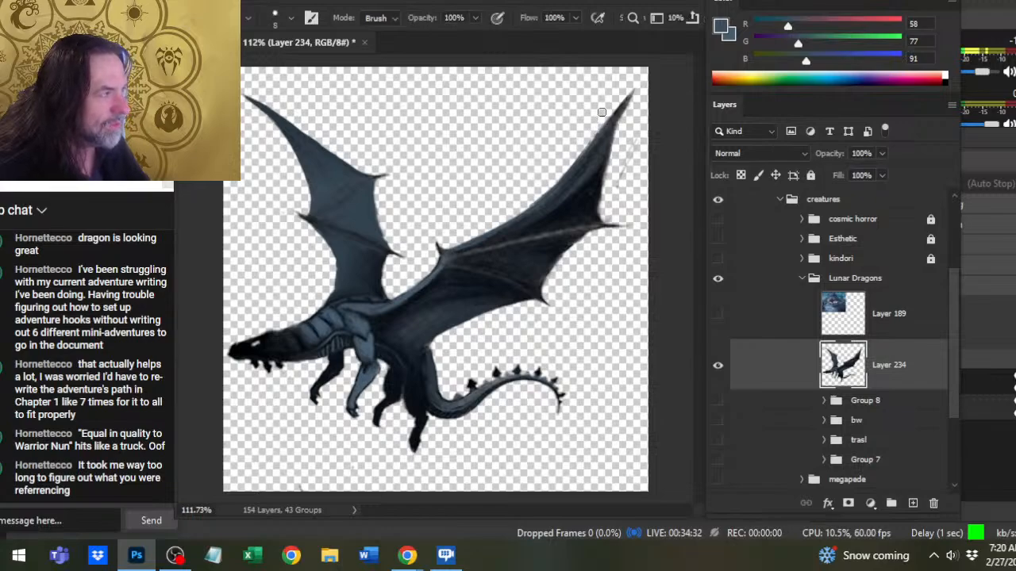
{"action": "key", "text": "r"}
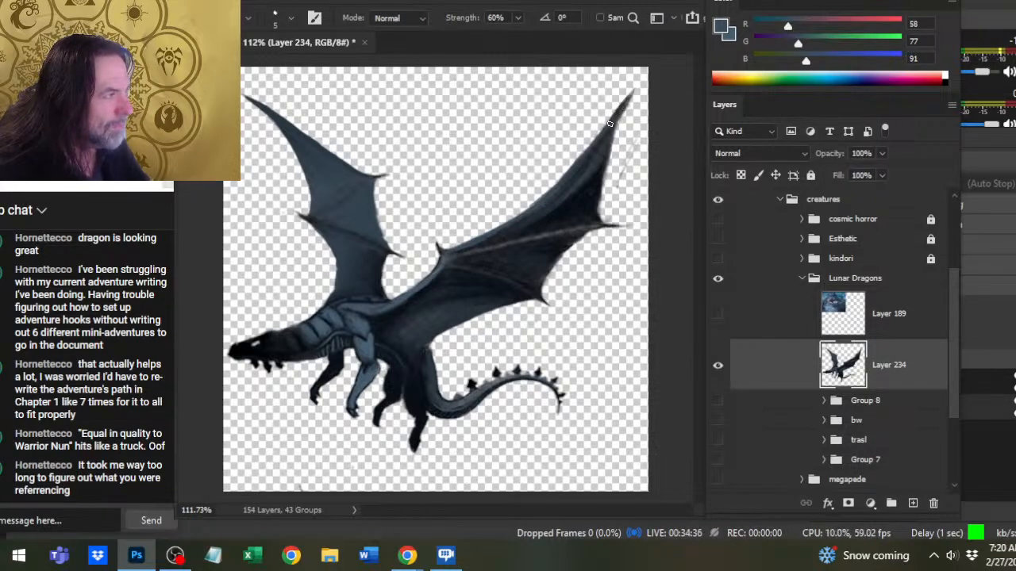
{"action": "left_click_drag", "start_coordinate": [614, 121], "coordinate": [550, 181]}
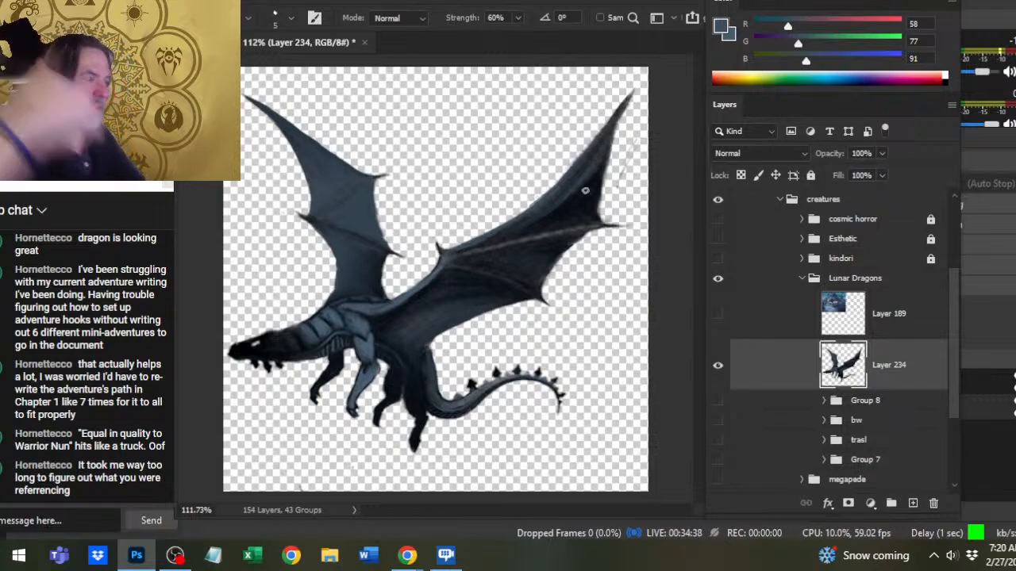
- Sample the near wing's dark membrane, paint a dark fold line along the outer arm at brush size 1 and smudge it
{"action": "key", "text": "b"}
{"action": "left_click", "coordinate": [589, 191], "text": "alt"}
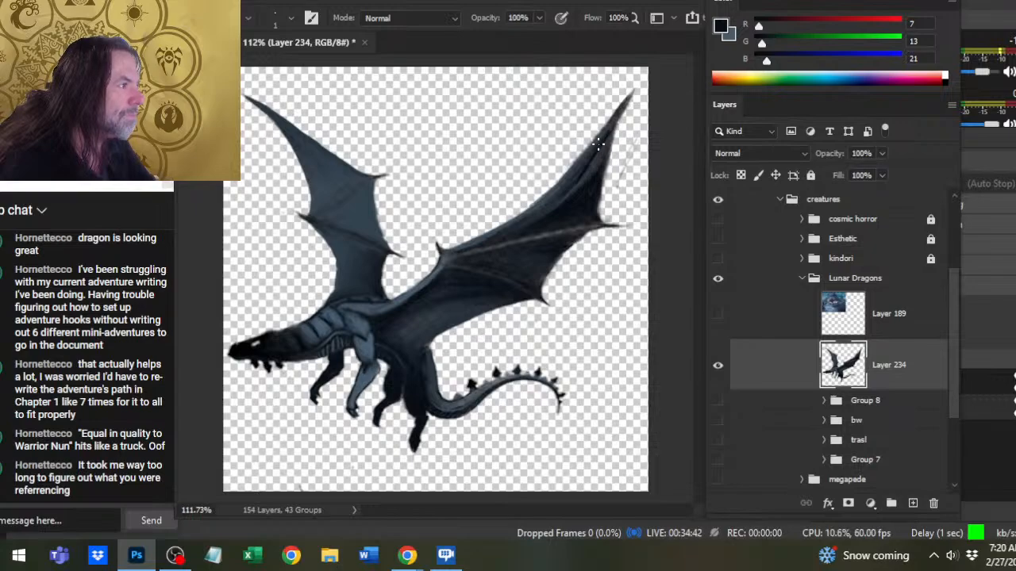
{"action": "key", "text": "r"}
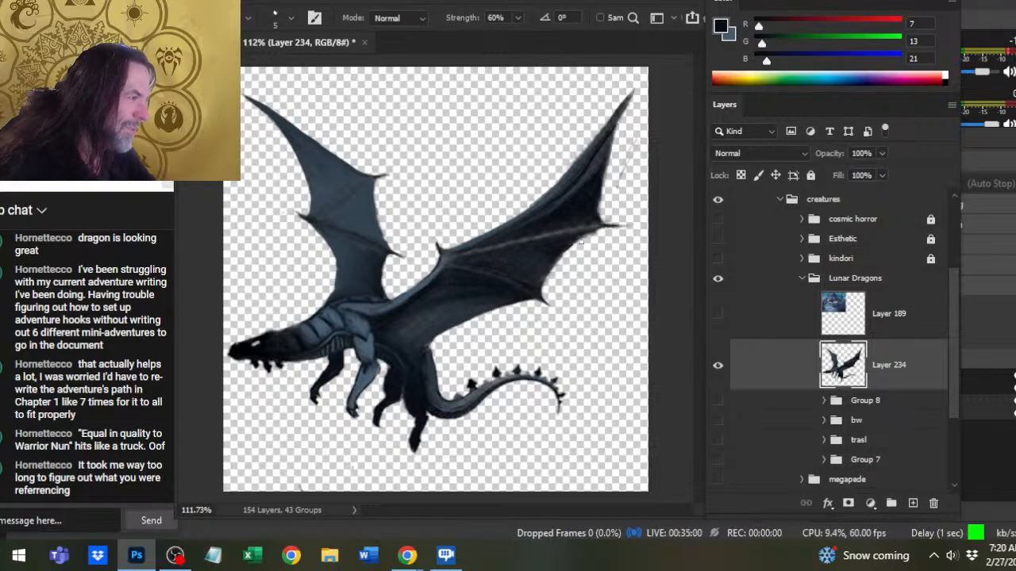
- Erase along the near wing's outer rear edge and smudge that edge from the rear claw up toward the tip
{"action": "key", "text": "b"}
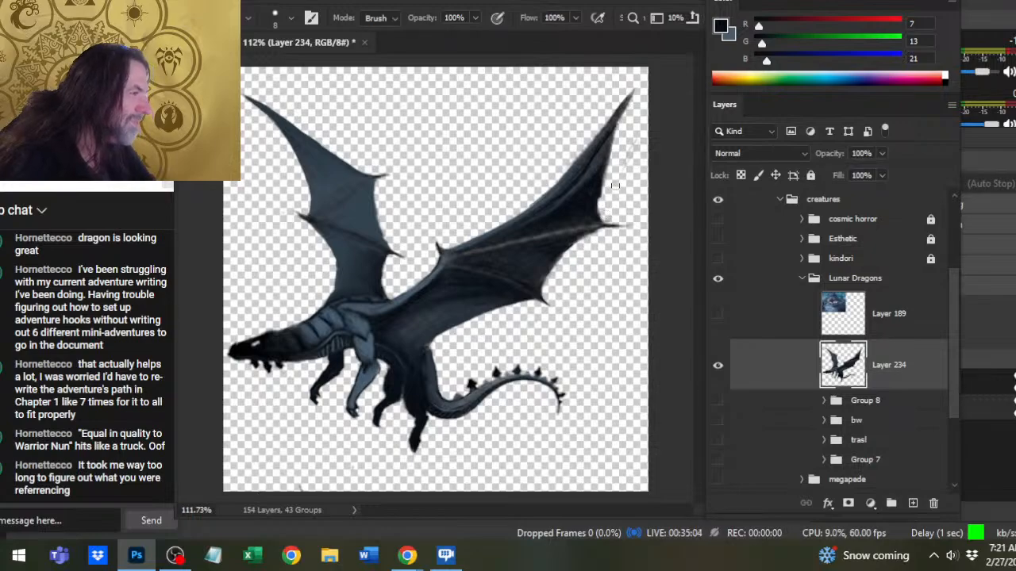
{"action": "key", "text": "r"}
{"action": "mouse_move", "coordinate": [595, 191]}
{"action": "left_mouse_down"}
{"action": "mouse_move", "coordinate": [597, 218]}
{"action": "mouse_move", "coordinate": [594, 209]}
{"action": "left_mouse_up"}
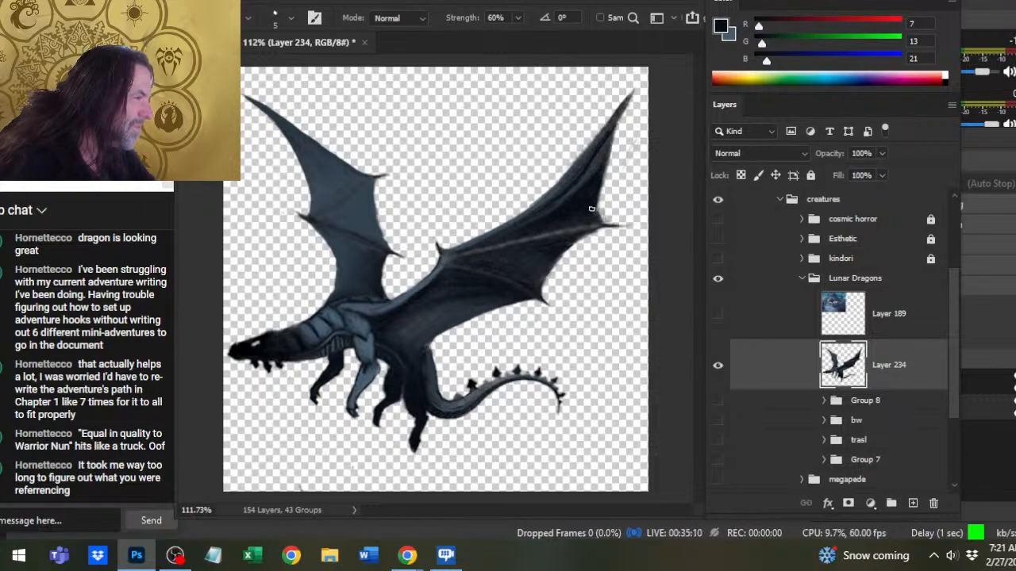
{"action": "mouse_move", "coordinate": [595, 211]}
{"action": "left_mouse_down"}
{"action": "mouse_move", "coordinate": [610, 188]}
{"action": "mouse_move", "coordinate": [604, 208]}
{"action": "mouse_move", "coordinate": [604, 154]}
{"action": "mouse_move", "coordinate": [599, 163]}
{"action": "mouse_move", "coordinate": [622, 116]}
{"action": "left_mouse_up"}
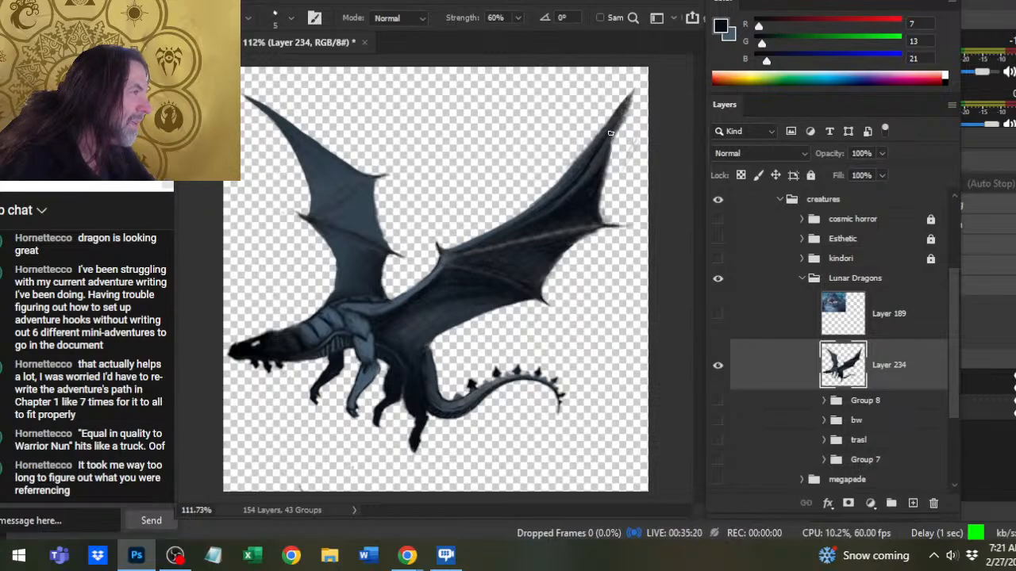
- Sharpen the near wing's tip and outer rear claw, alternating the size 8 Eraser with Smudge at 60% strength
{"action": "key", "text": "e"}
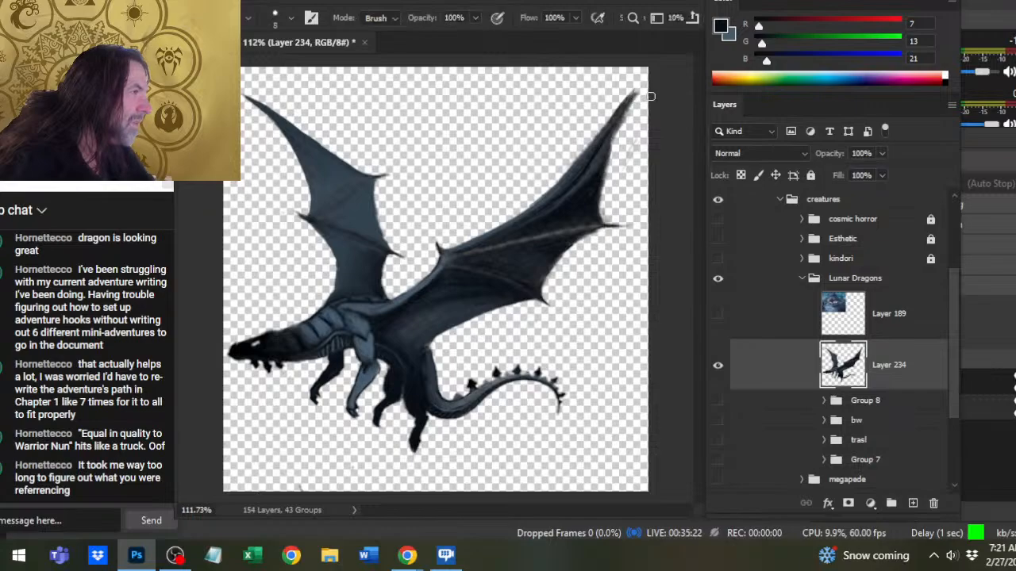
{"action": "key", "text": "r"}
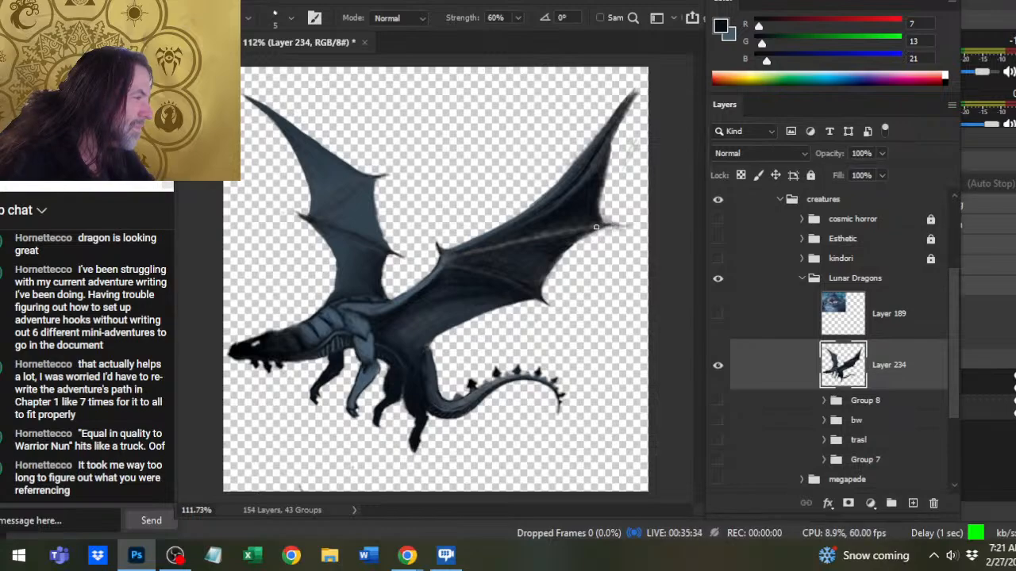
{"action": "key", "text": "e"}
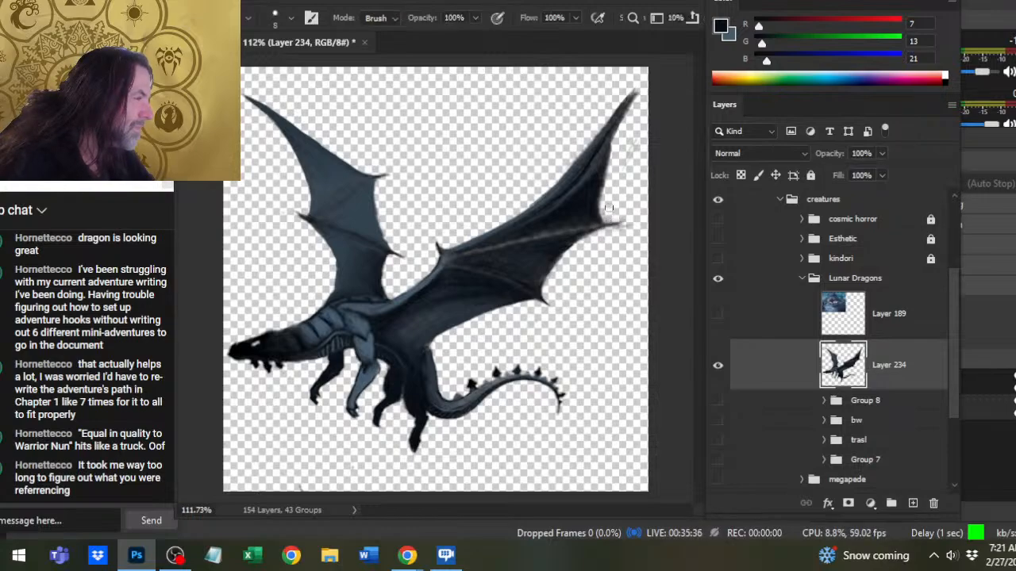
{"action": "mouse_move", "coordinate": [601, 238]}
{"action": "left_mouse_down"}
{"action": "mouse_move", "coordinate": [625, 230]}
{"action": "mouse_move", "coordinate": [605, 233]}
{"action": "left_mouse_up"}
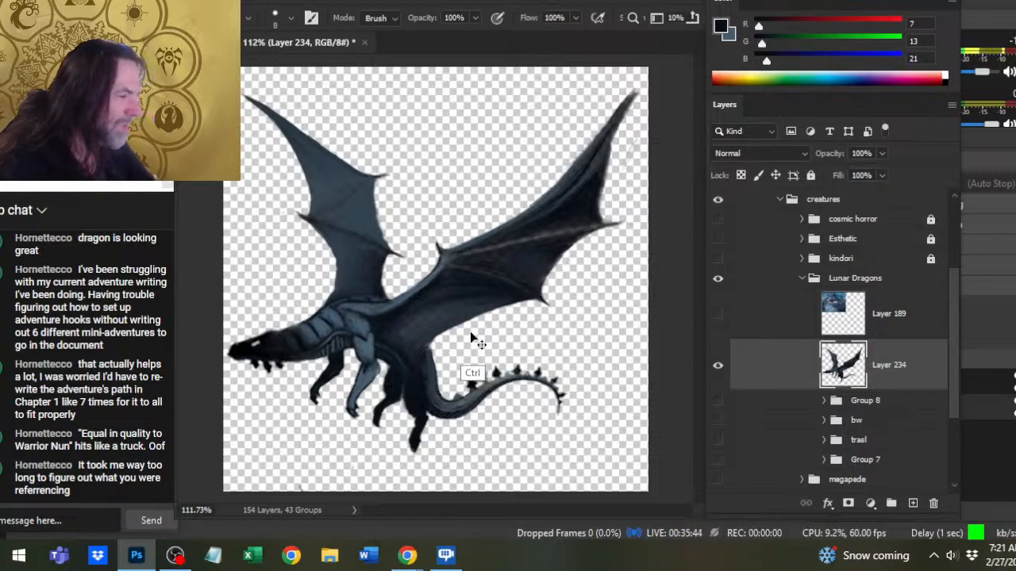
- Enlarge the Smudge brush to size 10 and blend the near wing's outer arm highlight and fold up toward the tip
{"action": "key", "text": "r"}
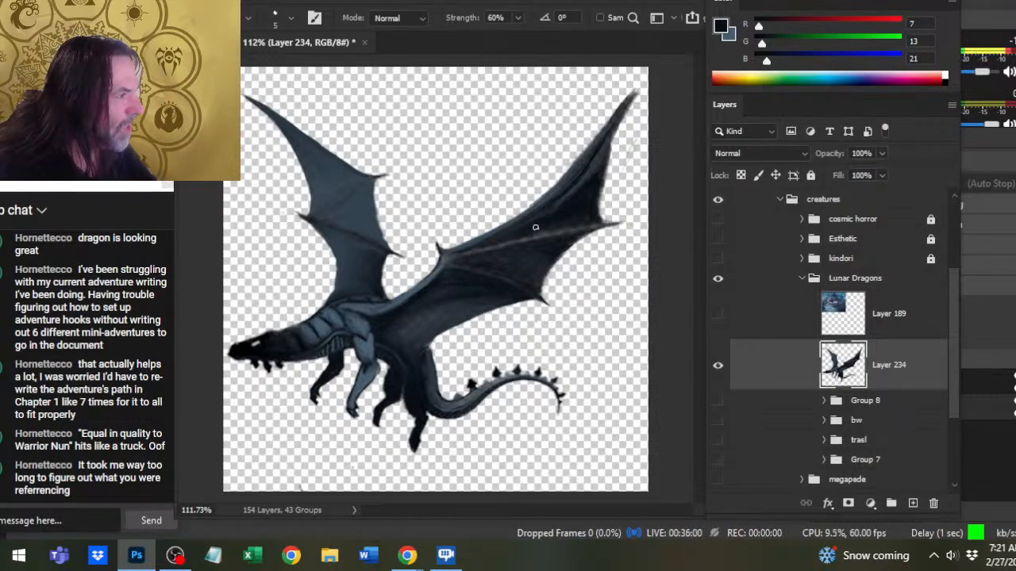
{"action": "key", "text": "bracketright"}
{"action": "key", "text": "bracketright"}
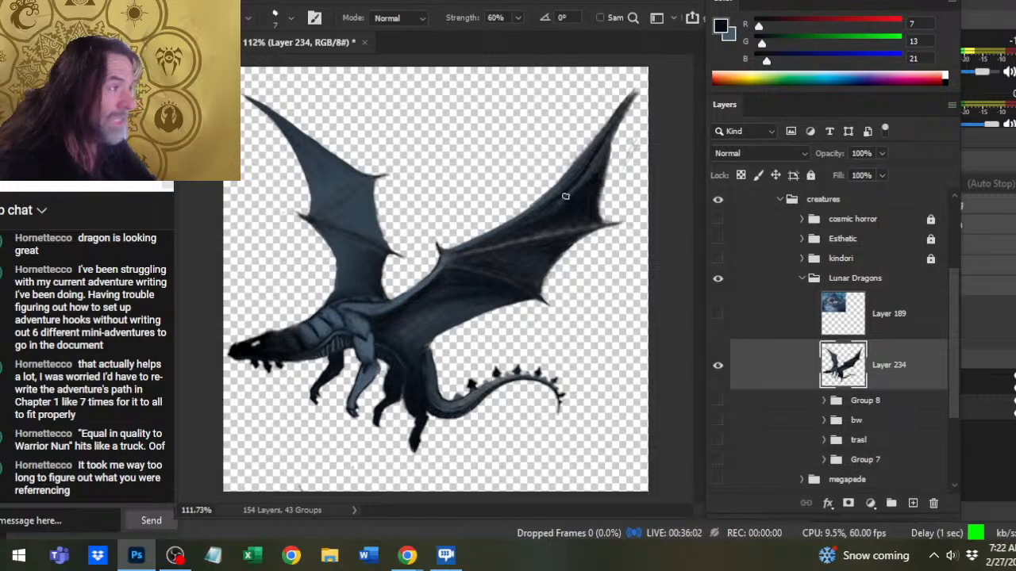
{"action": "key", "text": "bracketright"}
{"action": "key", "text": "bracketright"}
{"action": "key", "text": "bracketright"}
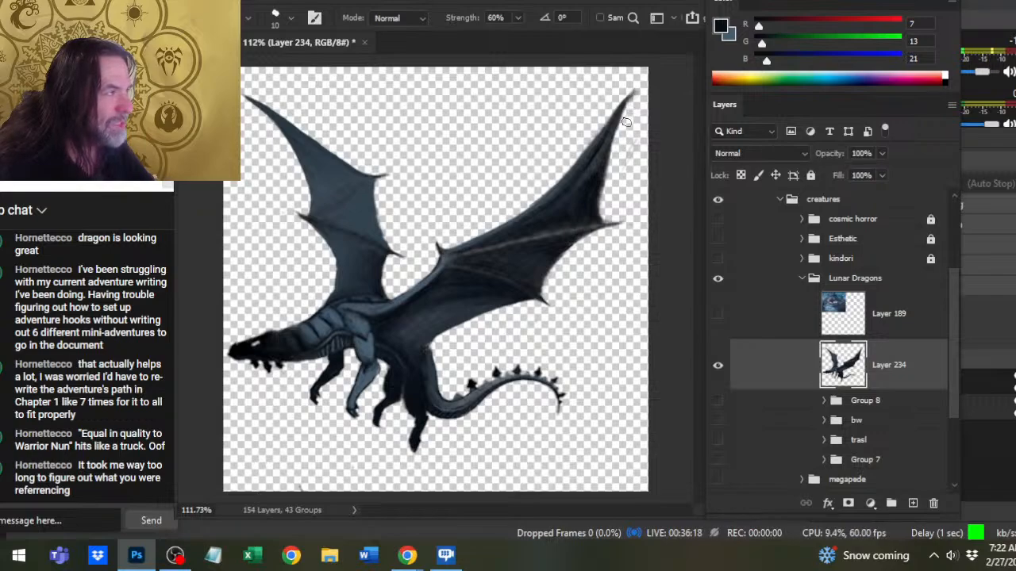
- Erase the small spikes beneath the dragon's jaw with a size 4 Eraser, leaving a clean lower jawline
{"action": "key", "text": "e"}
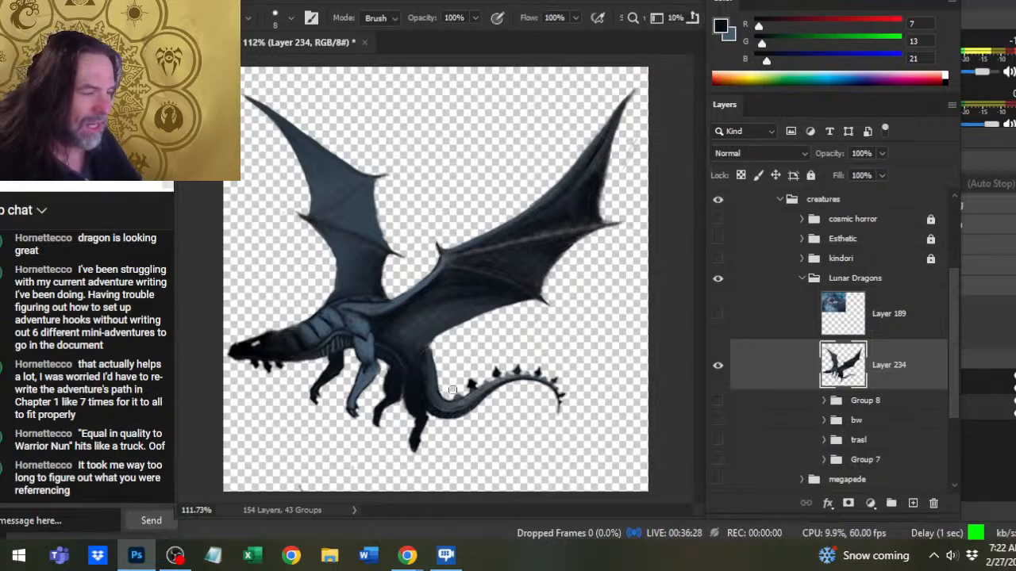
{"action": "key", "text": "z"}
{"action": "mouse_move", "coordinate": [392, 381]}
{"action": "left_mouse_down"}
{"action": "mouse_move", "coordinate": [401, 359]}
{"action": "mouse_move", "coordinate": [551, 308]}
{"action": "left_mouse_up"}
{"action": "key", "text": "b"}
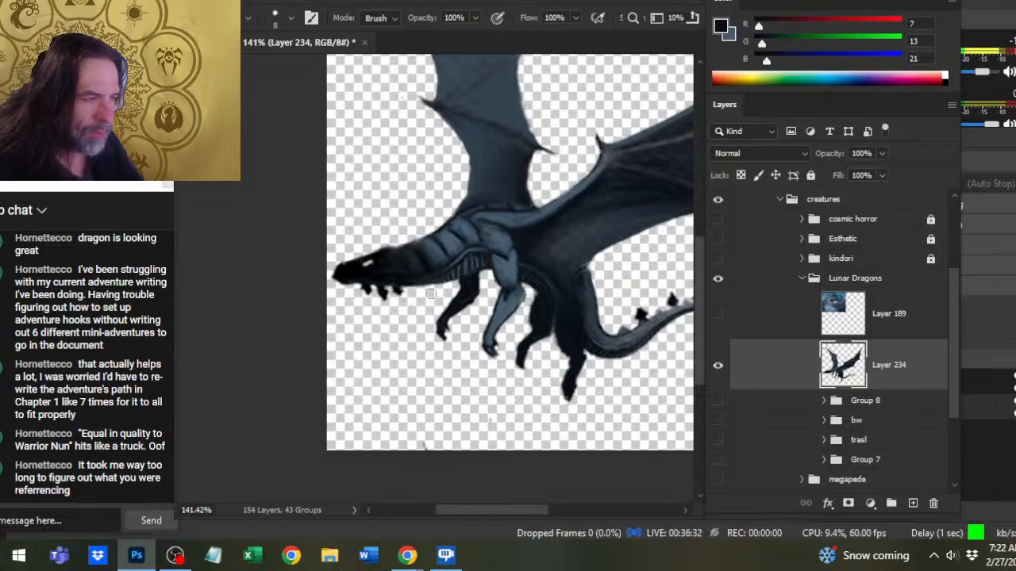
{"action": "key", "text": "bracketleft"}
{"action": "key", "text": "bracketleft"}
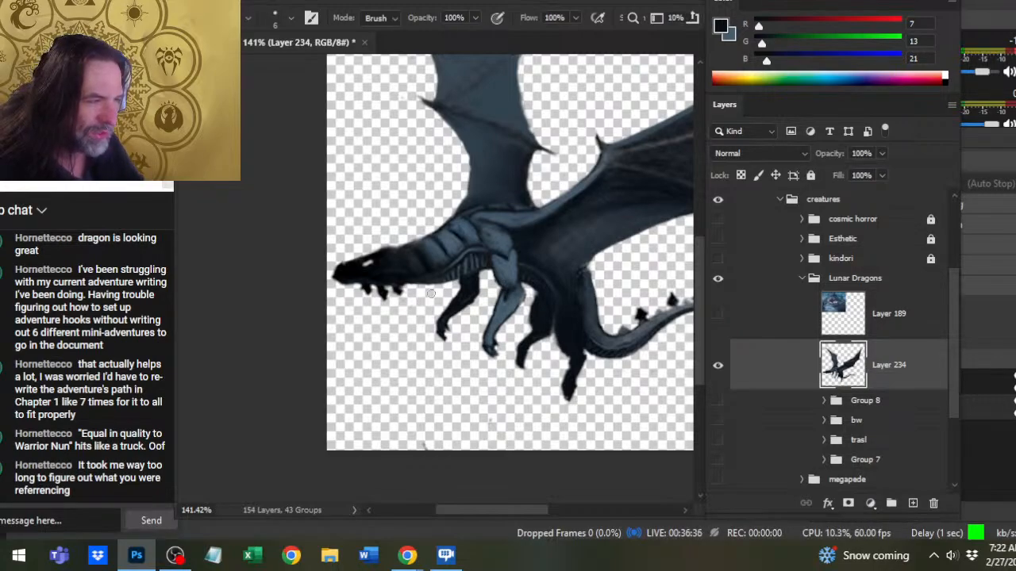
{"action": "key", "text": "bracketleft"}
{"action": "key", "text": "bracketleft"}
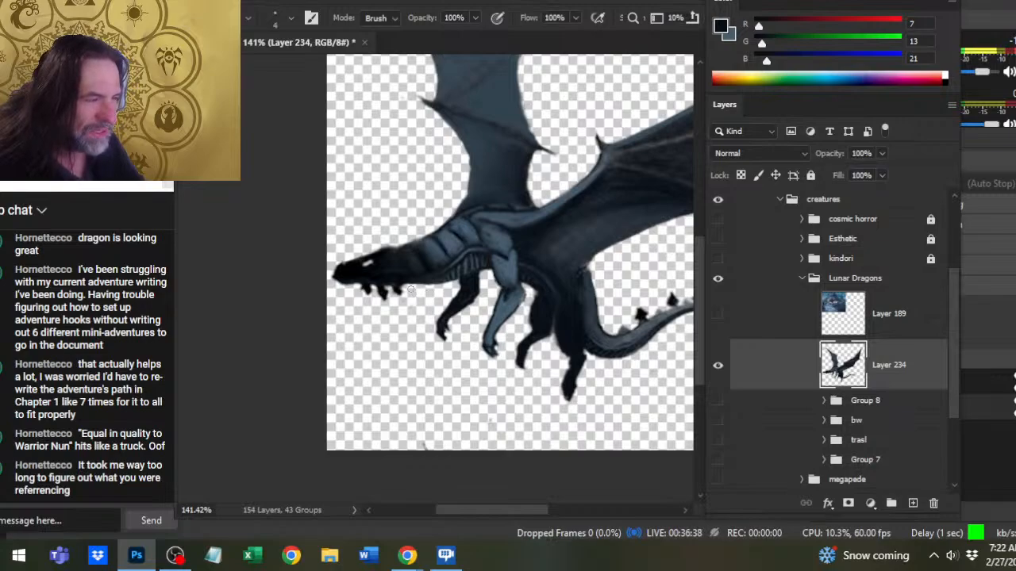
{"action": "key", "text": "r"}
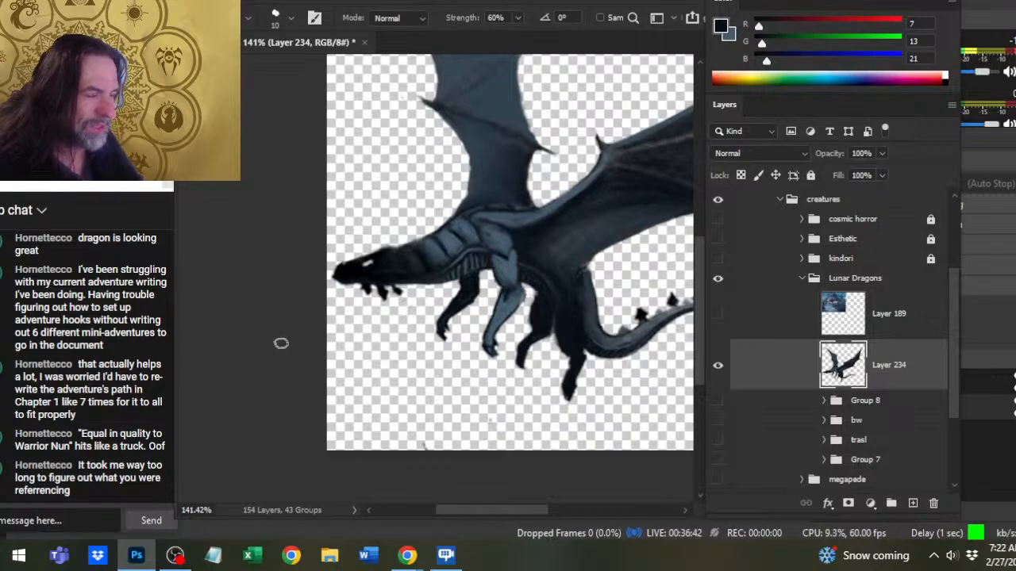
{"action": "key", "text": "b"}
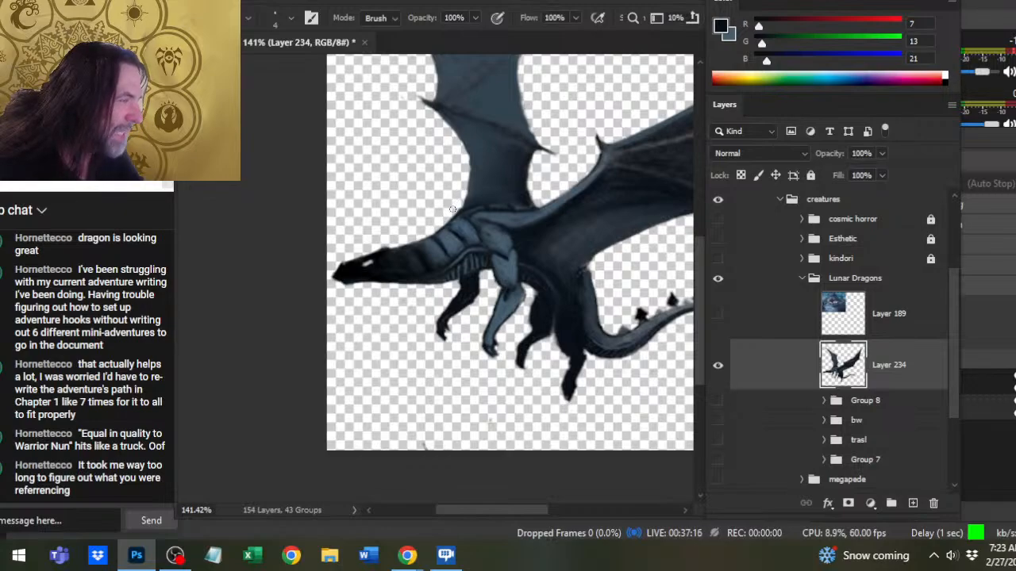
- Clean up the far wing's front edge above and below the thumb claw, alternating the size 4 Eraser with Smudge at size 10
{"action": "scroll", "coordinate": [452, 210], "scroll_direction": "up", "scroll_amount": 3}
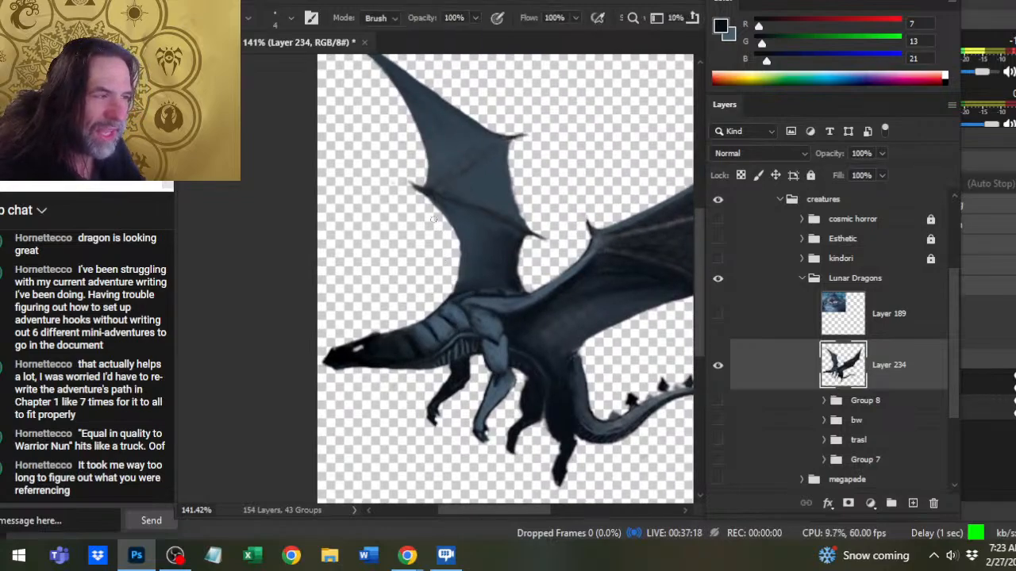
{"action": "key", "text": "r"}
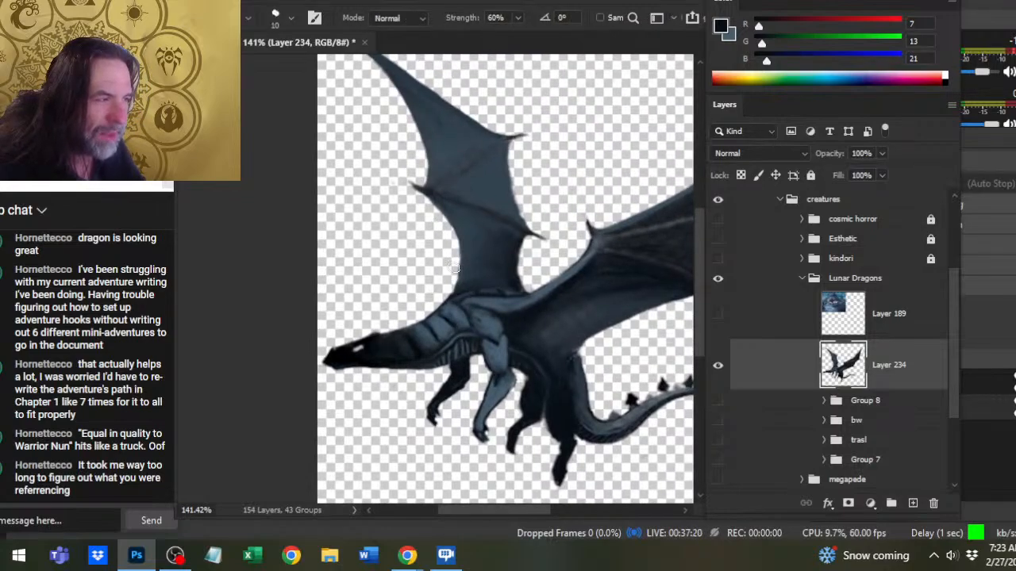
{"action": "key", "text": "b"}
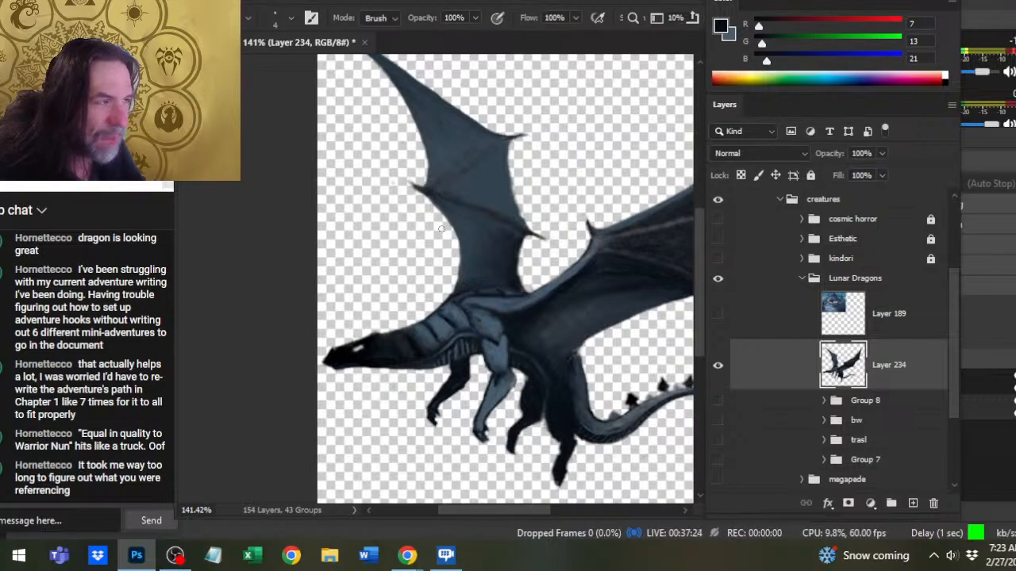
{"action": "key", "text": "r"}
{"action": "key", "text": "b"}
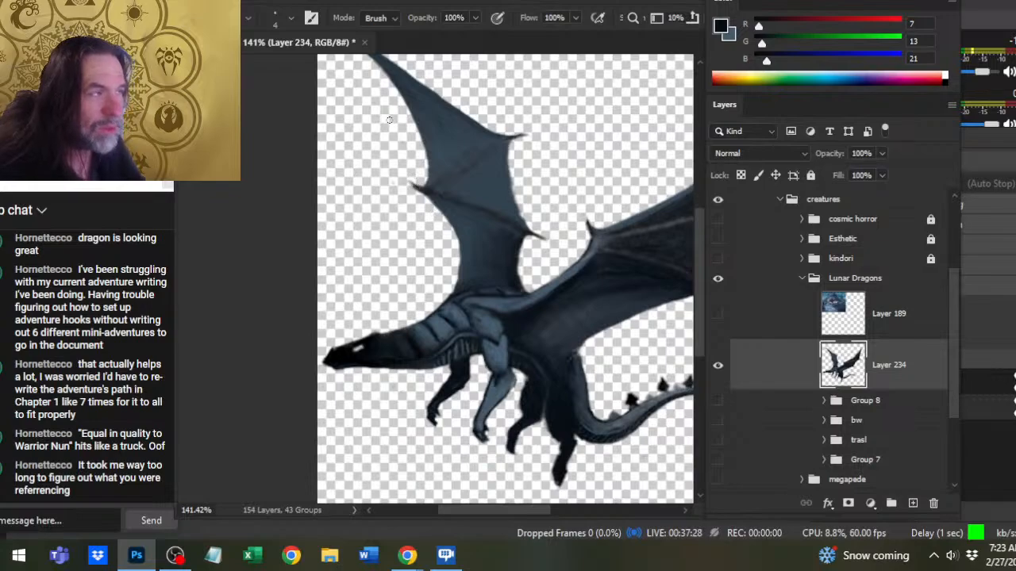
{"action": "mouse_move", "coordinate": [417, 185]}
{"action": "left_mouse_down"}
{"action": "mouse_move", "coordinate": [452, 261]}
{"action": "mouse_move", "coordinate": [450, 254]}
{"action": "left_mouse_up"}
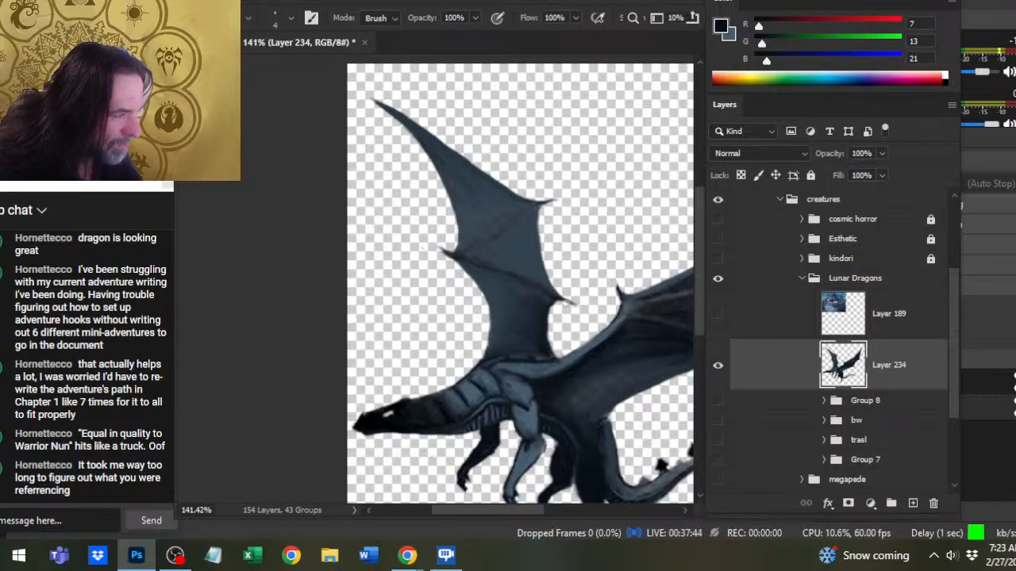
- Reduce the Smudge brush to size 7 and refine the far wing's rear edge near its base with Smudge and the size 4 Eraser
{"action": "left_click_drag", "start_coordinate": [577, 392], "coordinate": [549, 363]}
{"action": "key", "text": "r"}
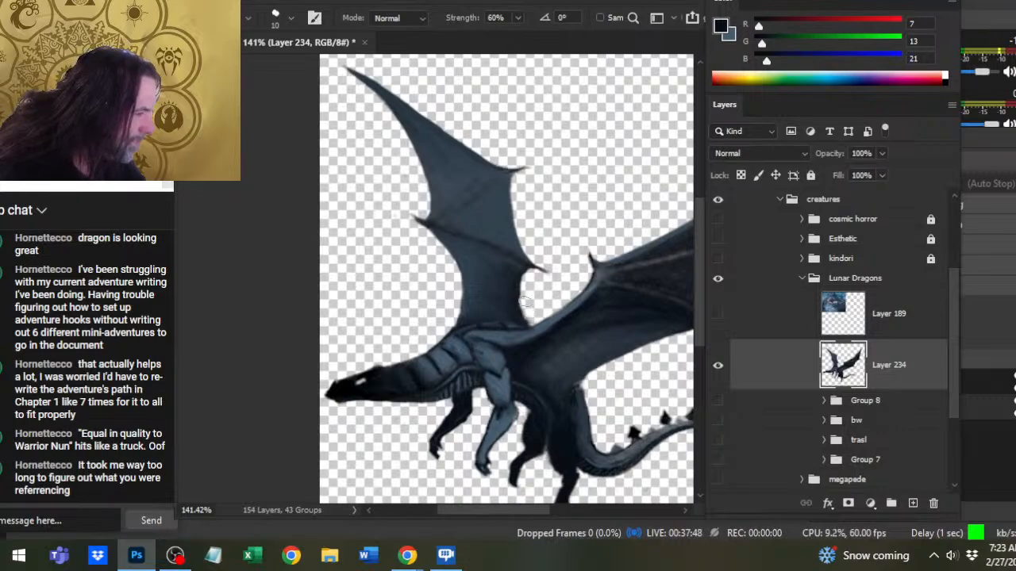
{"action": "key", "text": "bracketleft"}
{"action": "key", "text": "bracketleft"}
{"action": "key", "text": "bracketleft"}
{"action": "key", "text": "e"}
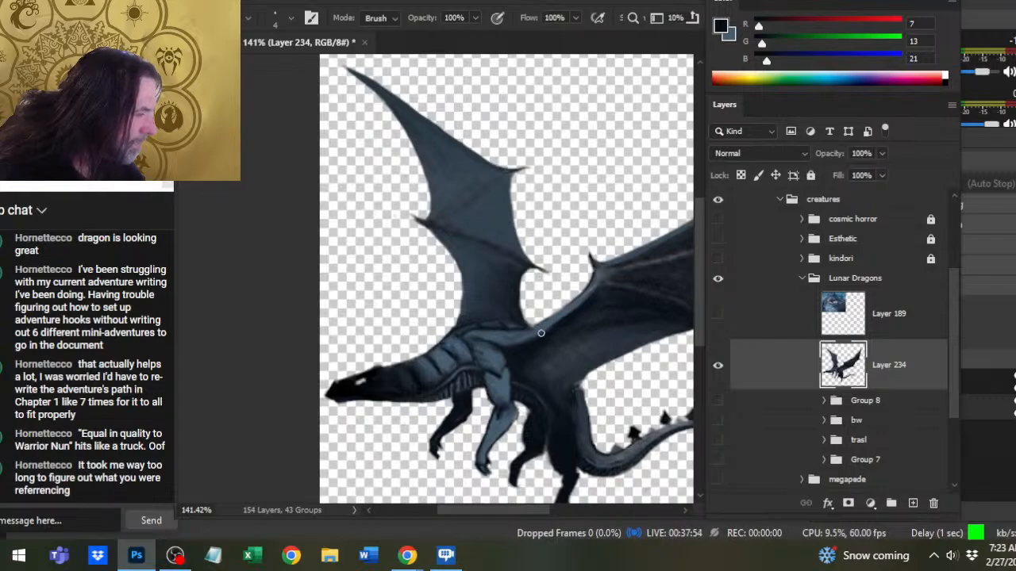
- Sample the shoulder's blue-grey, paint over the near wing's inner arm at brush size 1, and erase along its upper edge
{"action": "key", "text": "r"}
{"action": "key", "text": "b"}
{"action": "left_click", "coordinate": [508, 331], "text": "alt"}
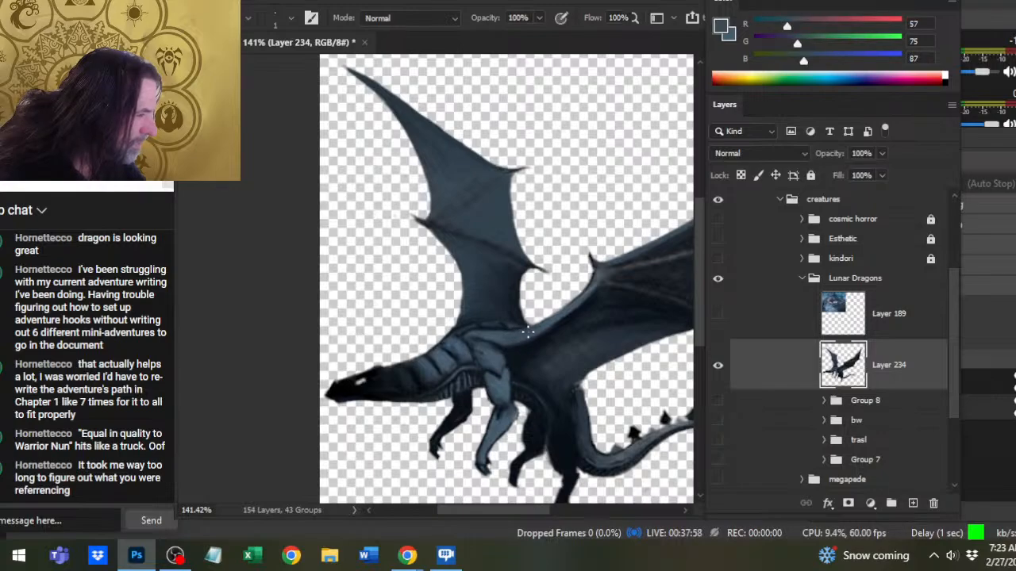
{"action": "key", "text": "e"}
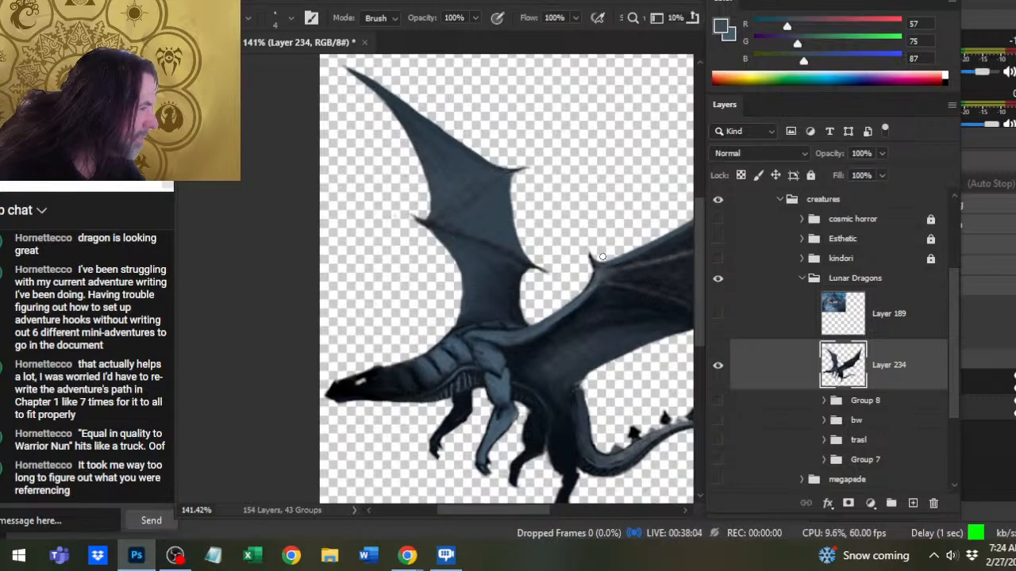
- Smooth the near wing's upper edge from the thumb claw outward, using the size 4 Eraser and size 7 Smudge at 60% strength
{"action": "left_click_drag", "start_coordinate": [603, 257], "coordinate": [512, 346]}
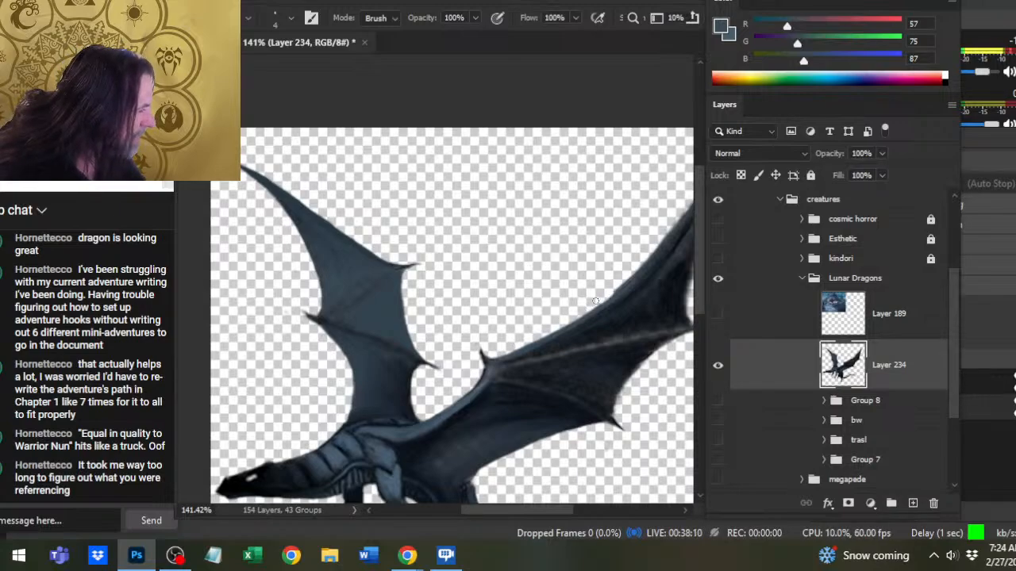
{"action": "key", "text": "r"}
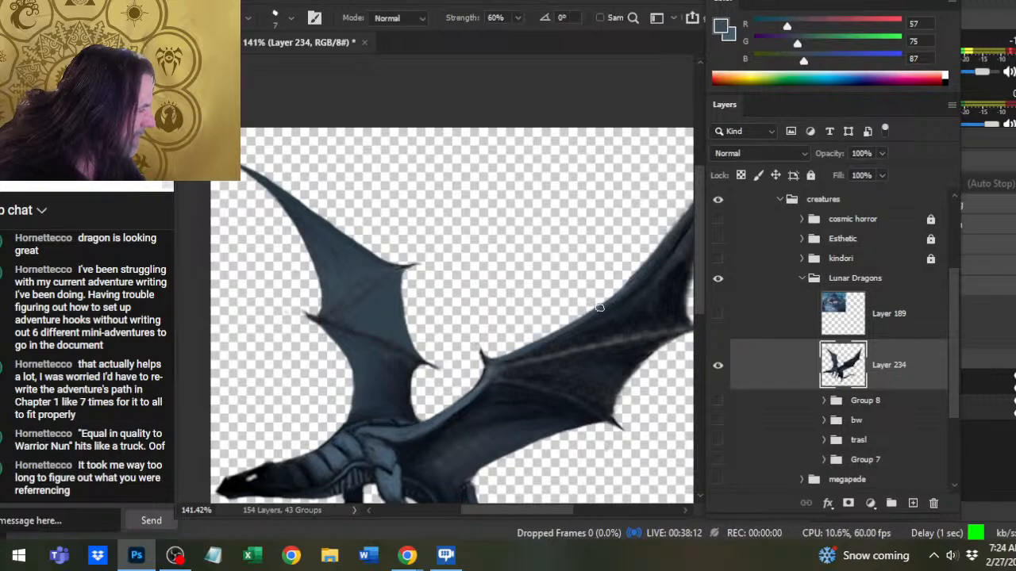
{"action": "left_click_drag", "start_coordinate": [627, 282], "coordinate": [567, 352]}
{"action": "key", "text": "e"}
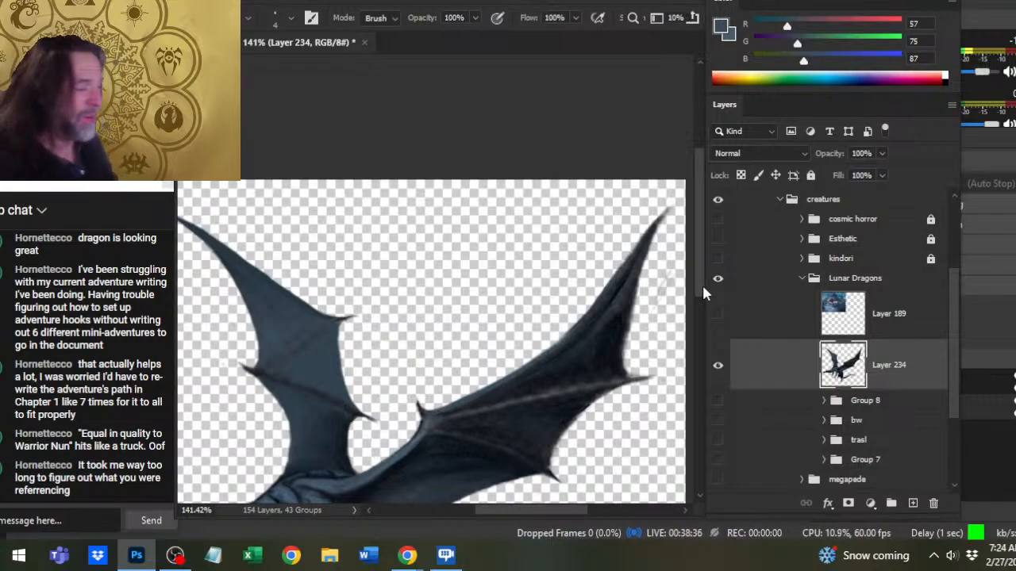
- Refine the near wing's outer rear edge between the tip and the rear claws with the size 4 Eraser and size 7 Smudge
{"action": "left_click_drag", "start_coordinate": [597, 444], "coordinate": [550, 406]}
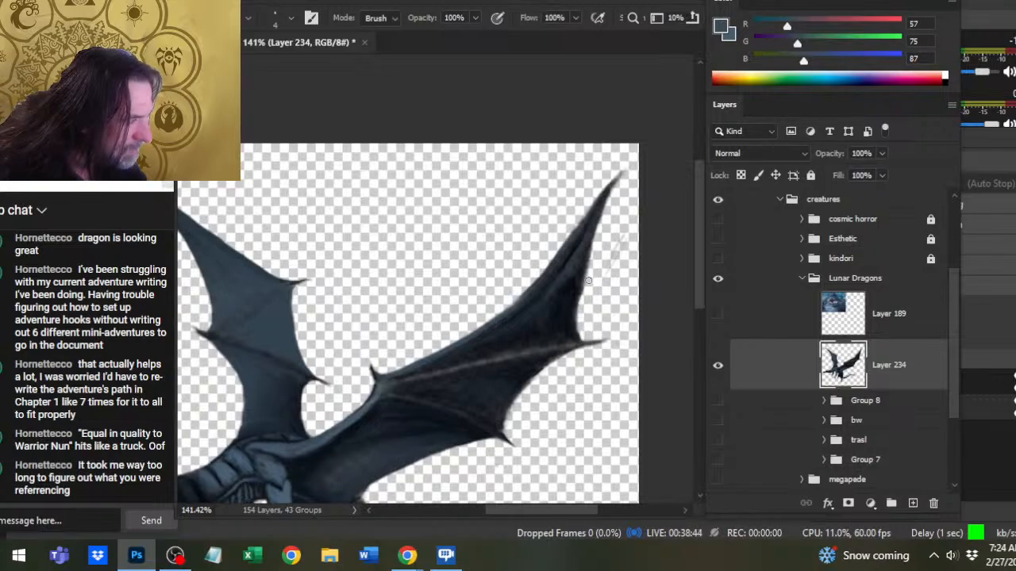
{"action": "key", "text": "r"}
{"action": "left_click_drag", "start_coordinate": [570, 284], "coordinate": [577, 313]}
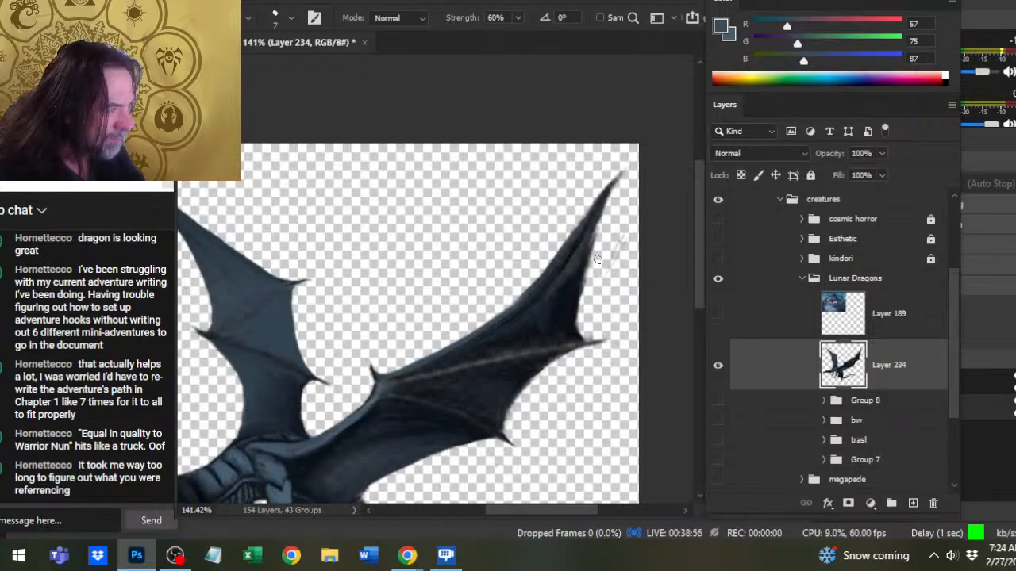
{"action": "key", "text": "e"}
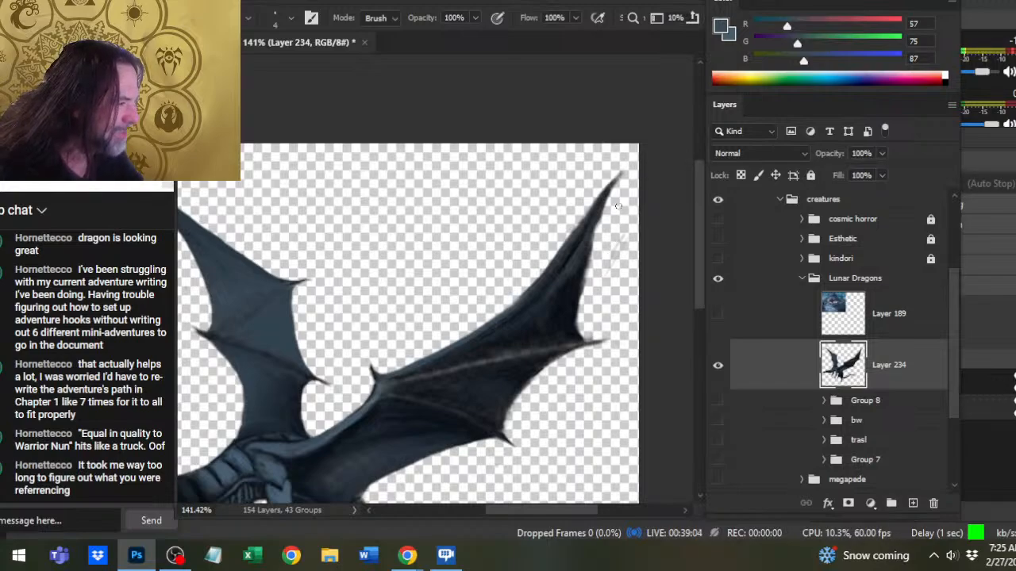
{"action": "left_click_drag", "start_coordinate": [587, 286], "coordinate": [587, 335]}
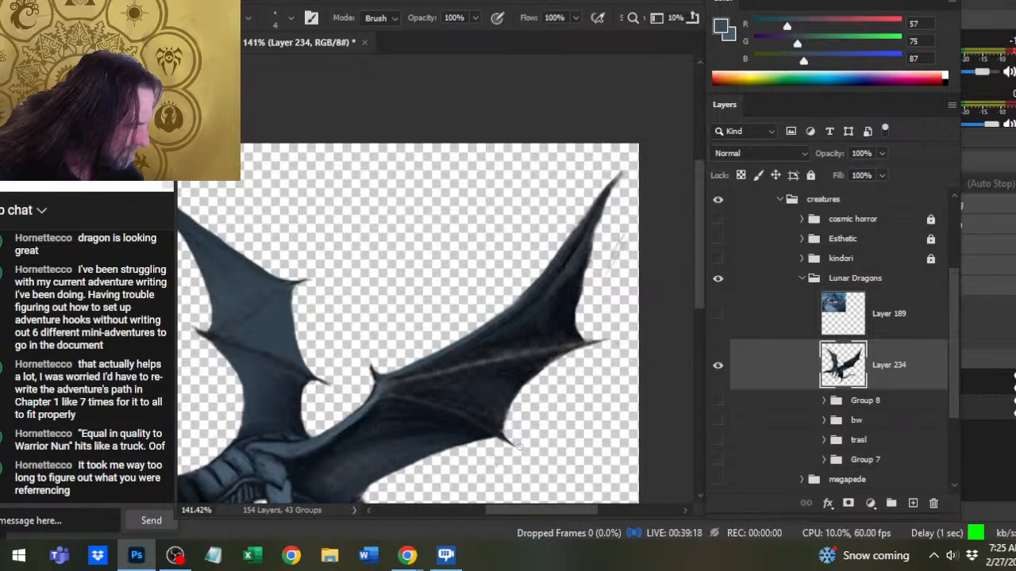
- Trim and smudge the near wing's inner rear edge and its junction with the tail base, removing the stray point there
{"action": "left_click_drag", "start_coordinate": [493, 454], "coordinate": [605, 338]}
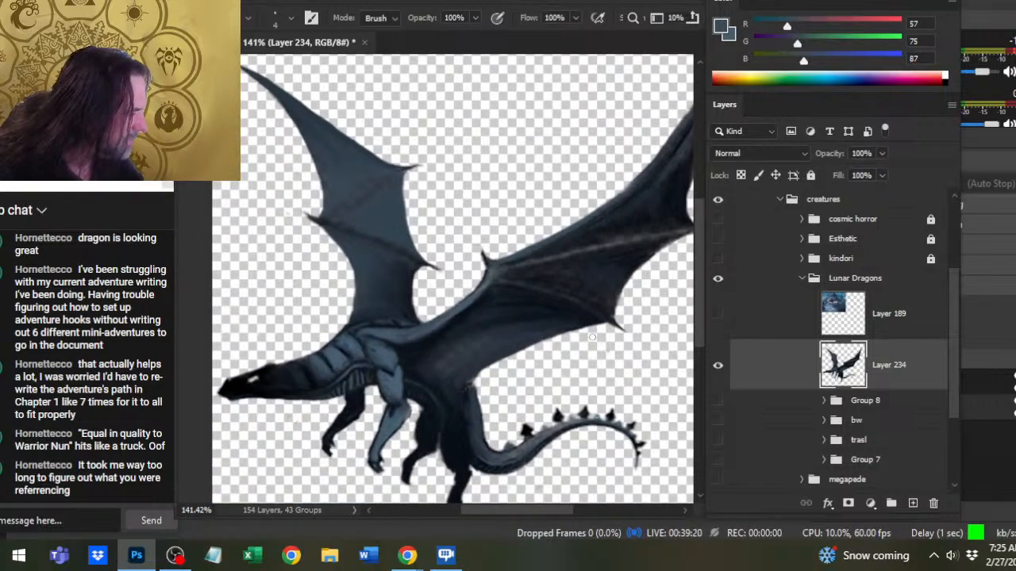
{"action": "left_click_drag", "start_coordinate": [542, 342], "coordinate": [512, 354]}
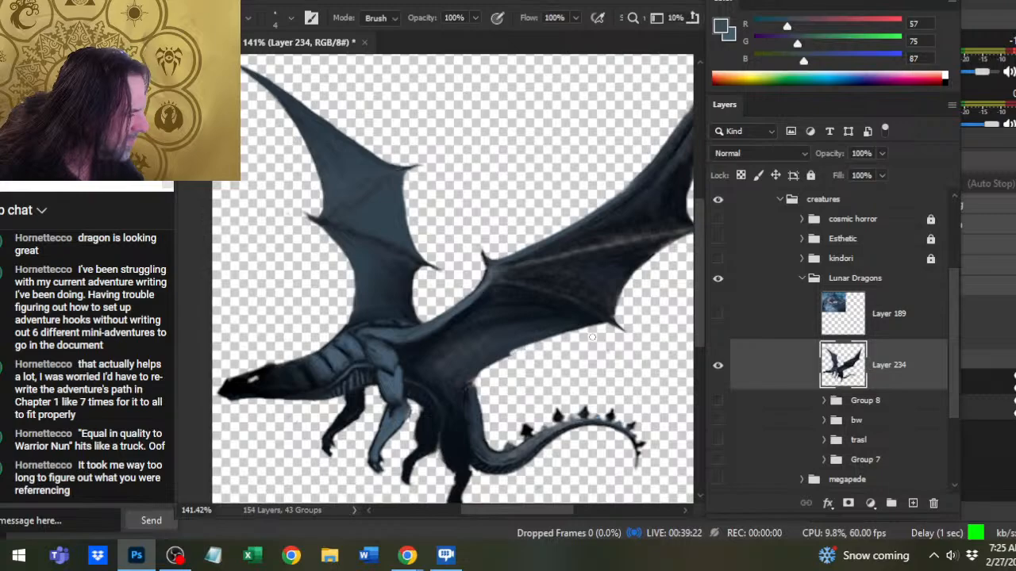
{"action": "key", "text": "r"}
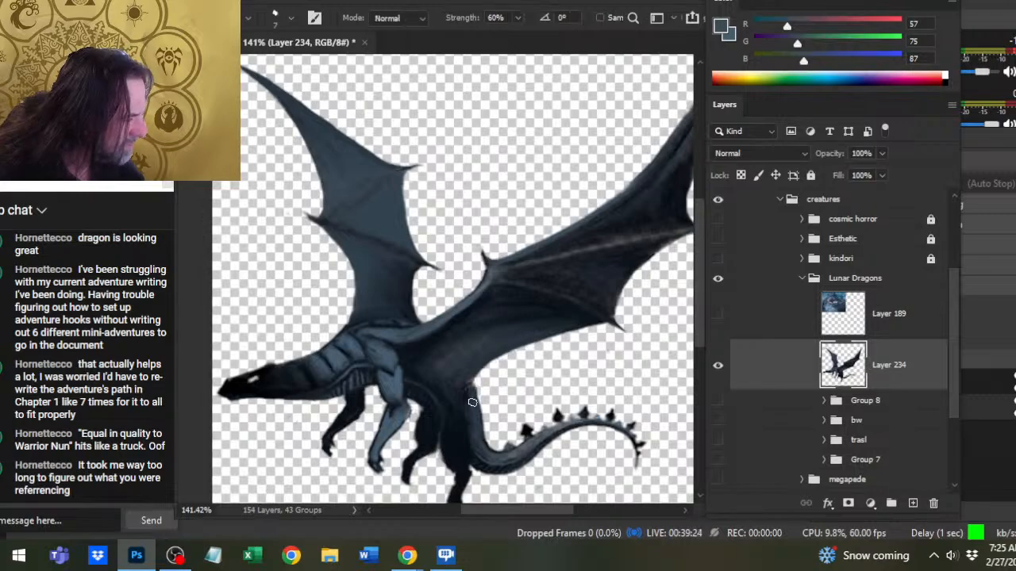
{"action": "mouse_move", "coordinate": [476, 404]}
{"action": "left_mouse_down"}
{"action": "mouse_move", "coordinate": [480, 369]}
{"action": "mouse_move", "coordinate": [467, 384]}
{"action": "left_mouse_up"}
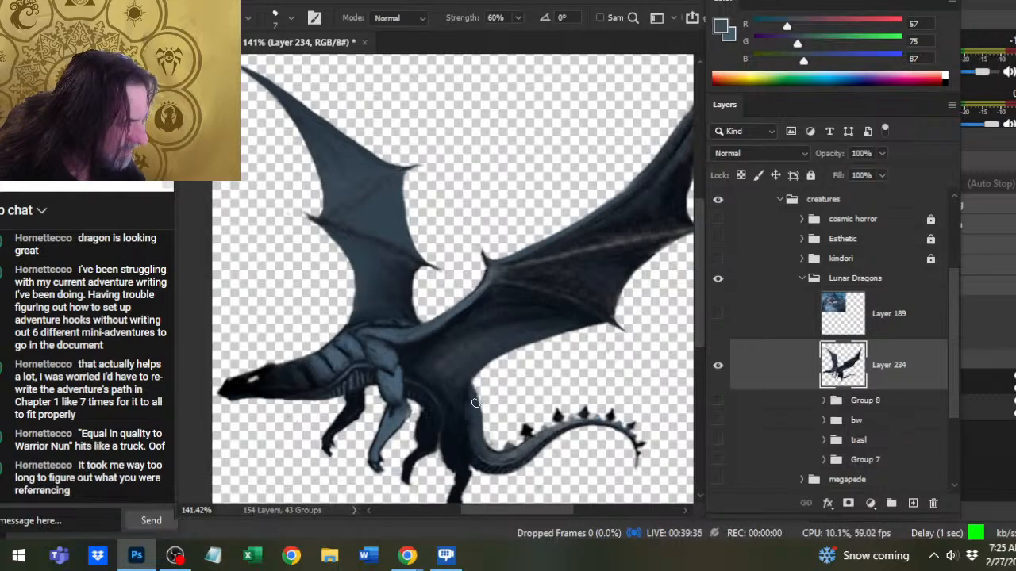
{"action": "key", "text": "e"}
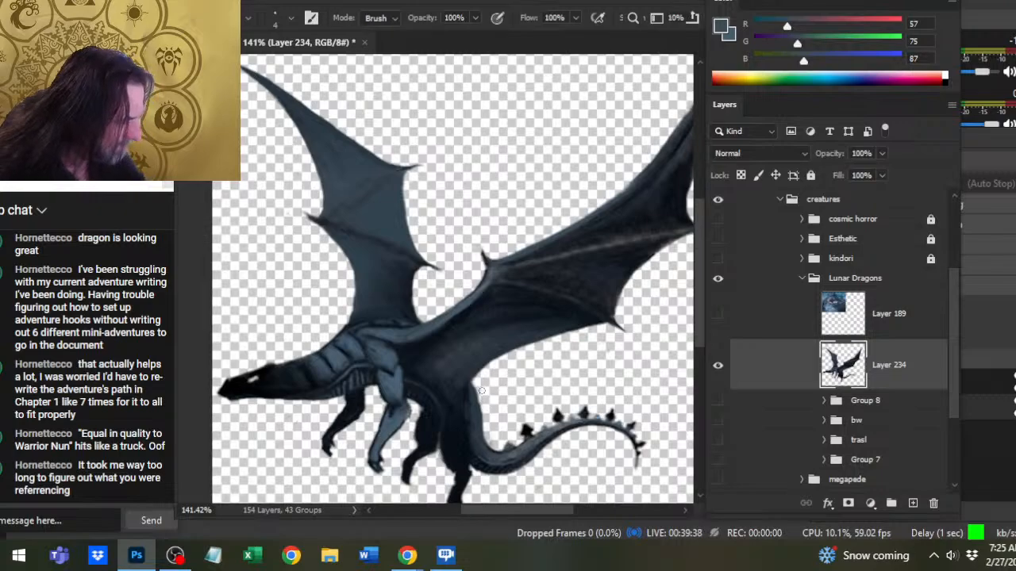
{"action": "key", "text": "r"}
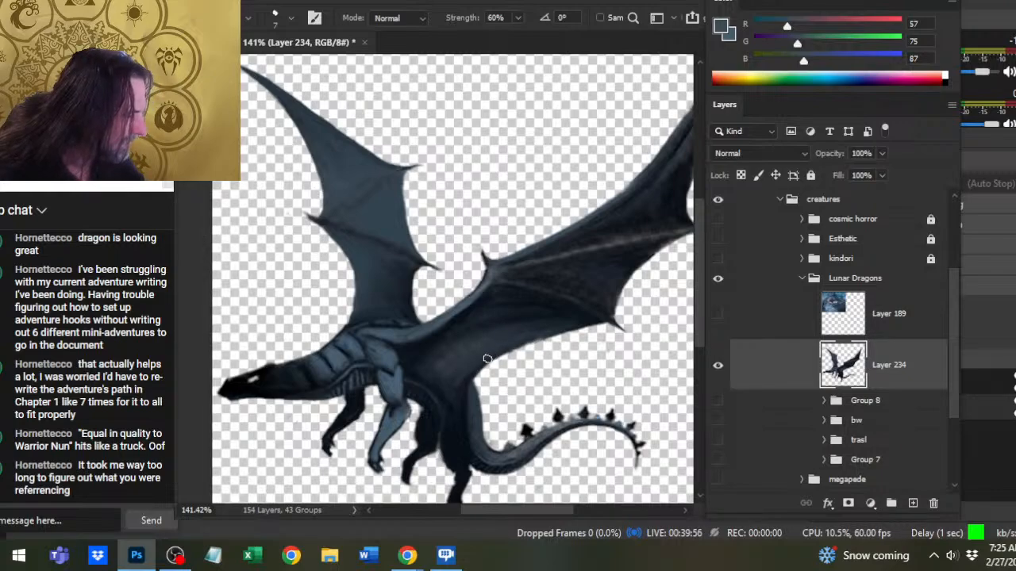
- Trim the near wing's inner rear edge with the size 4 Eraser, and slim the lowest hind leg and foot at size 3
{"action": "key", "text": "e"}
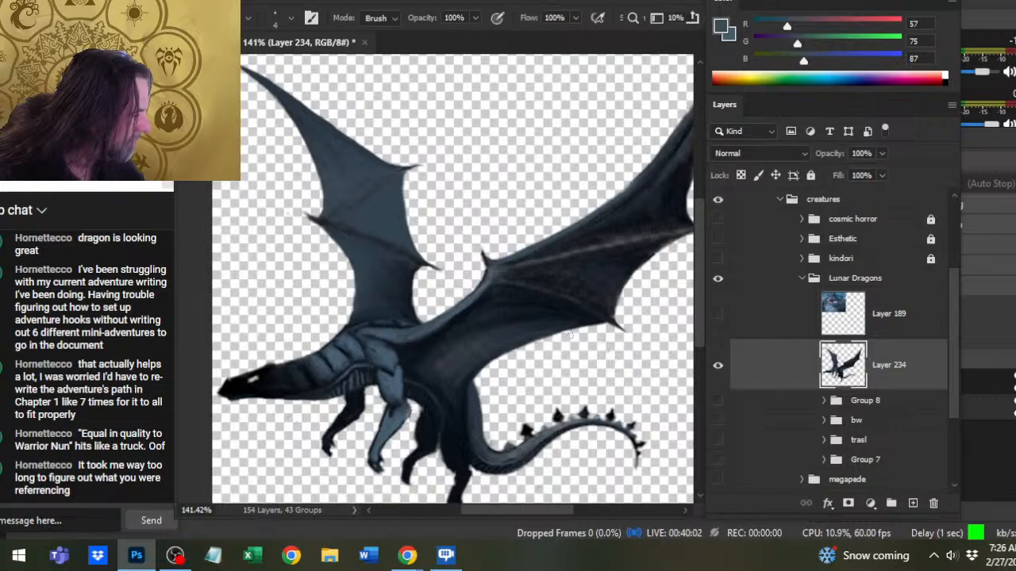
{"action": "key", "text": "z"}
{"action": "left_click_drag", "start_coordinate": [599, 363], "coordinate": [516, 381]}
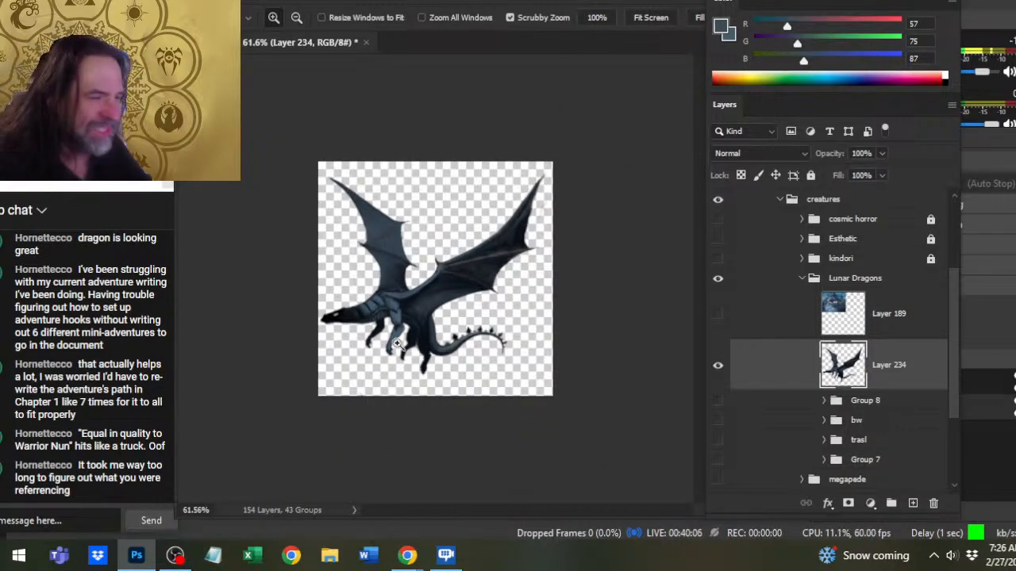
{"action": "left_click_drag", "start_coordinate": [393, 361], "coordinate": [400, 372]}
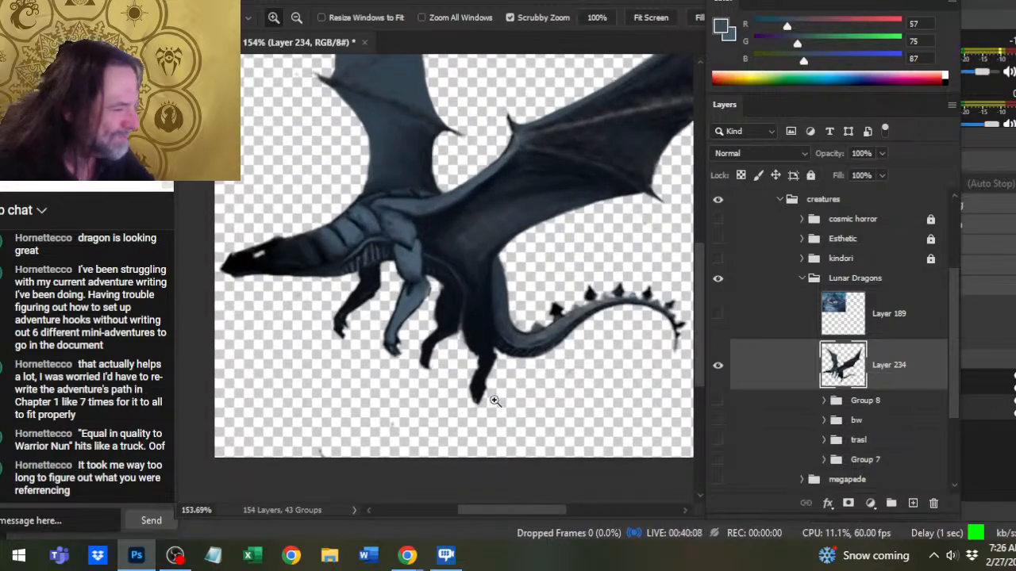
{"action": "key", "text": "b"}
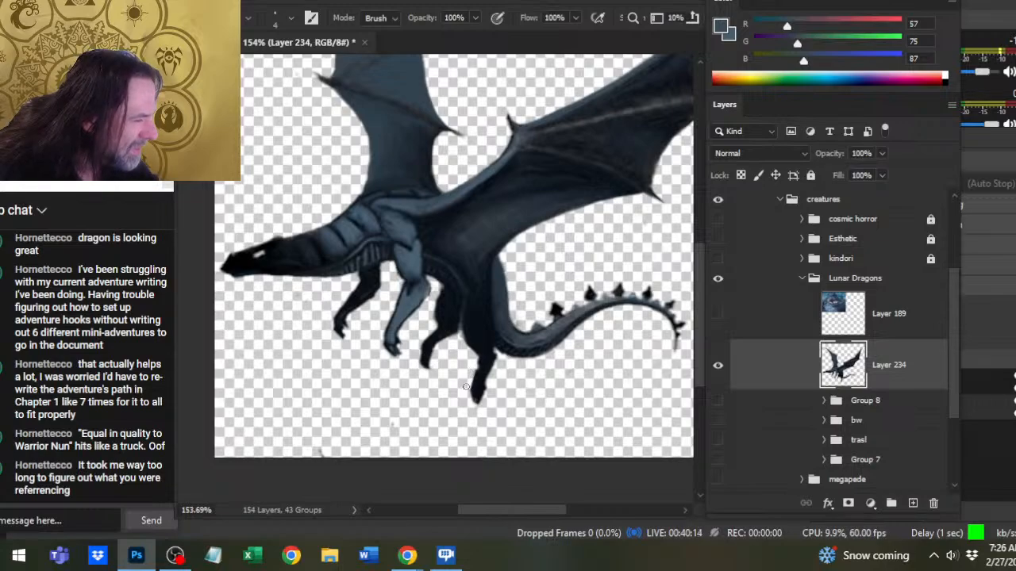
{"action": "key", "text": "bracketleft"}
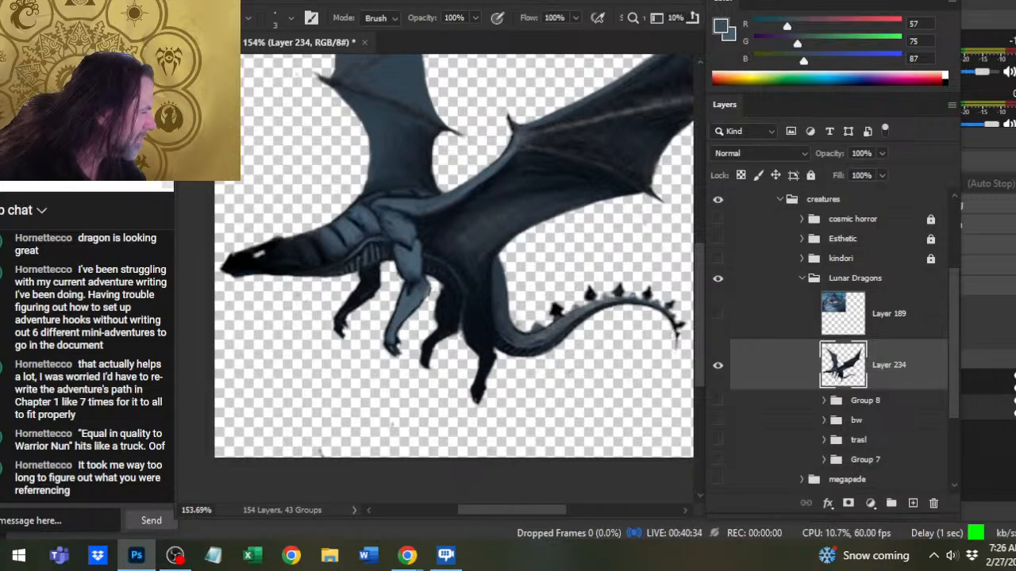
- Reshape the tail tip, trimming its inner side with the size 3 Eraser and repainting it with the size 2 Brush
{"action": "key", "text": "b"}
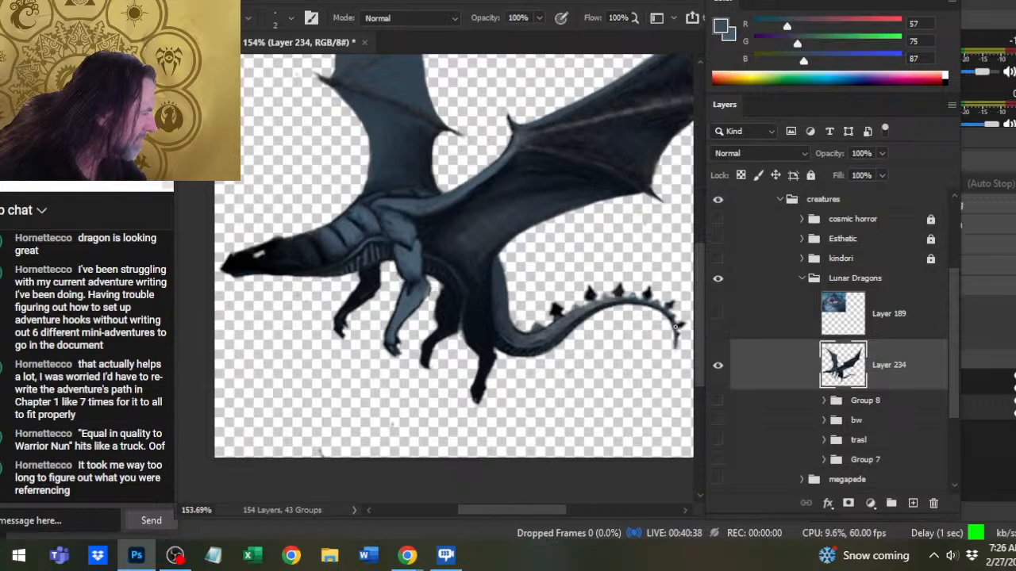
{"action": "key", "text": "e"}
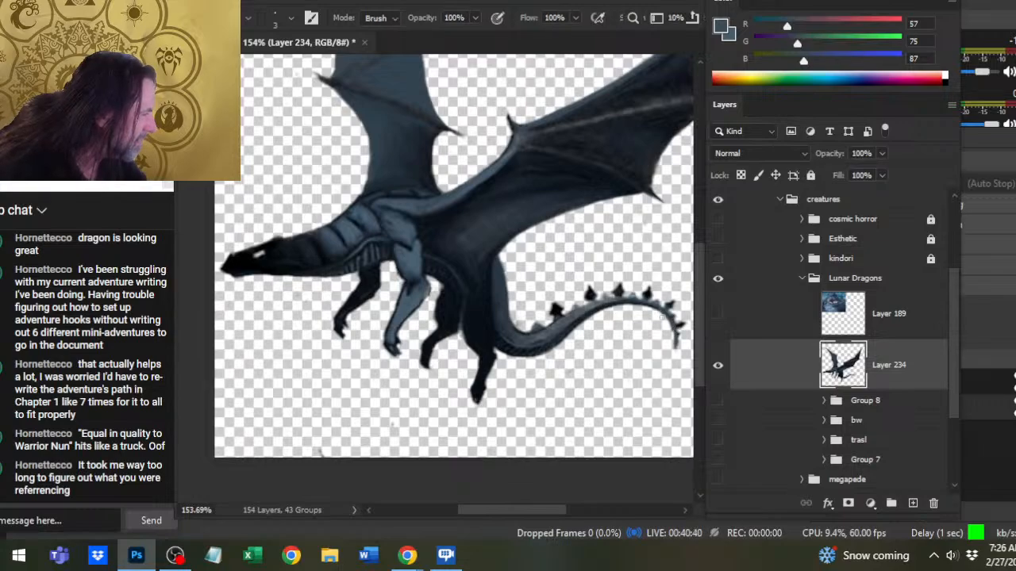
{"action": "left_click_drag", "start_coordinate": [666, 319], "coordinate": [673, 341]}
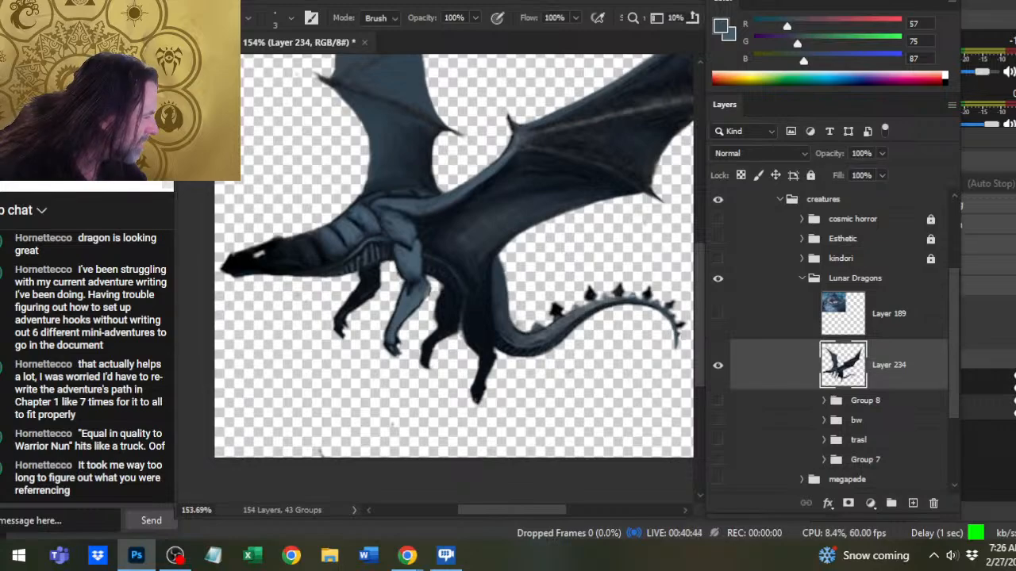
{"action": "key", "text": "b"}
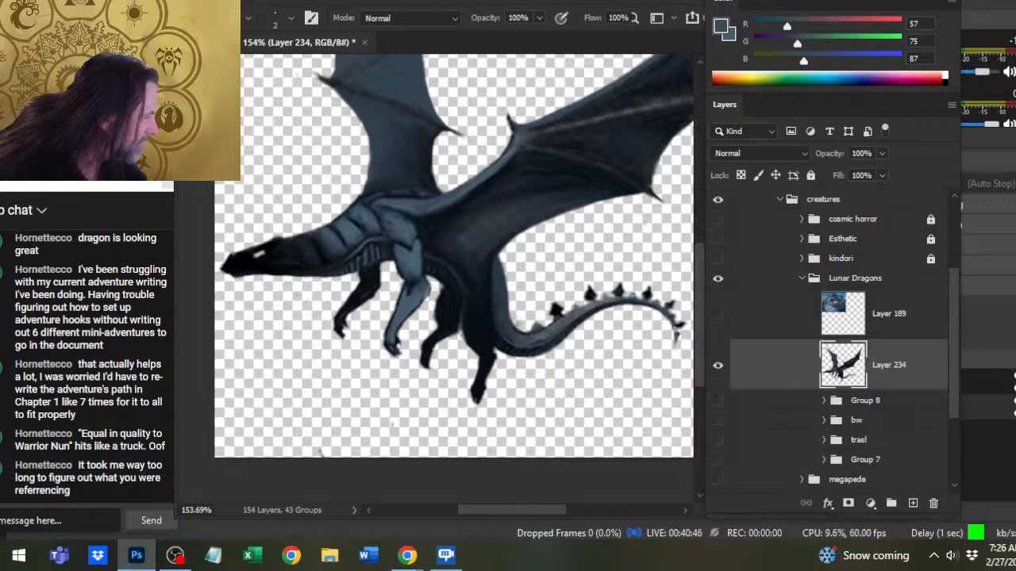
- Sharpen the spikes along the tail with the Eraser at sizes 3 and 2, touching up the tail with the size 2 Brush
{"action": "key", "text": "e"}
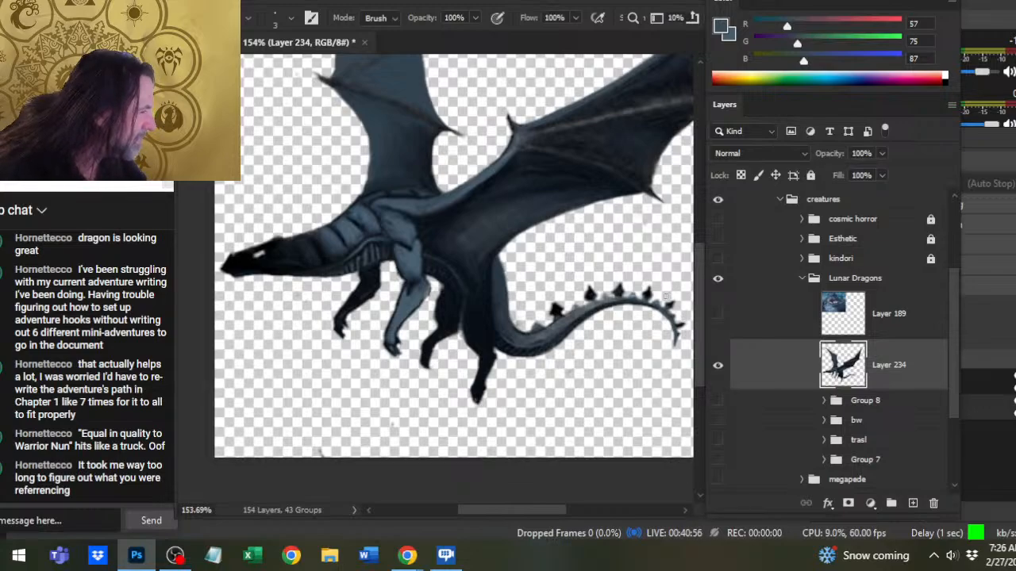
{"action": "key", "text": "b"}
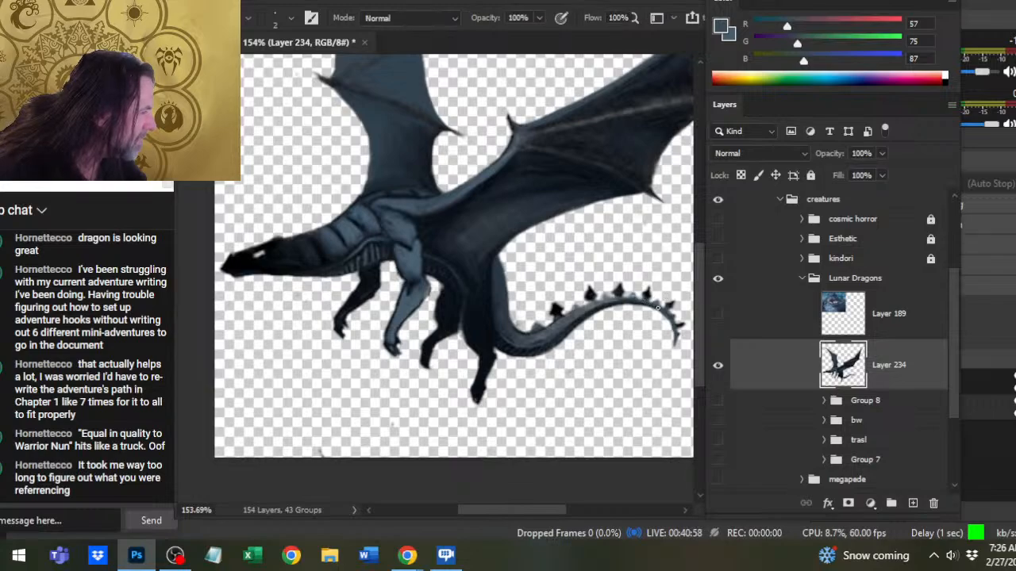
{"action": "key", "text": "e"}
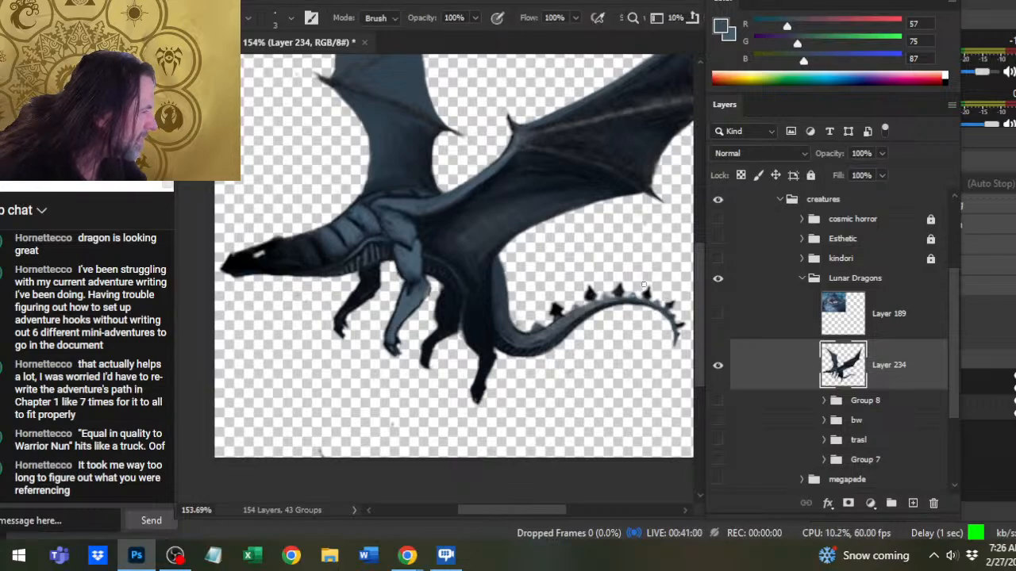
{"action": "key", "text": "bracketleft"}
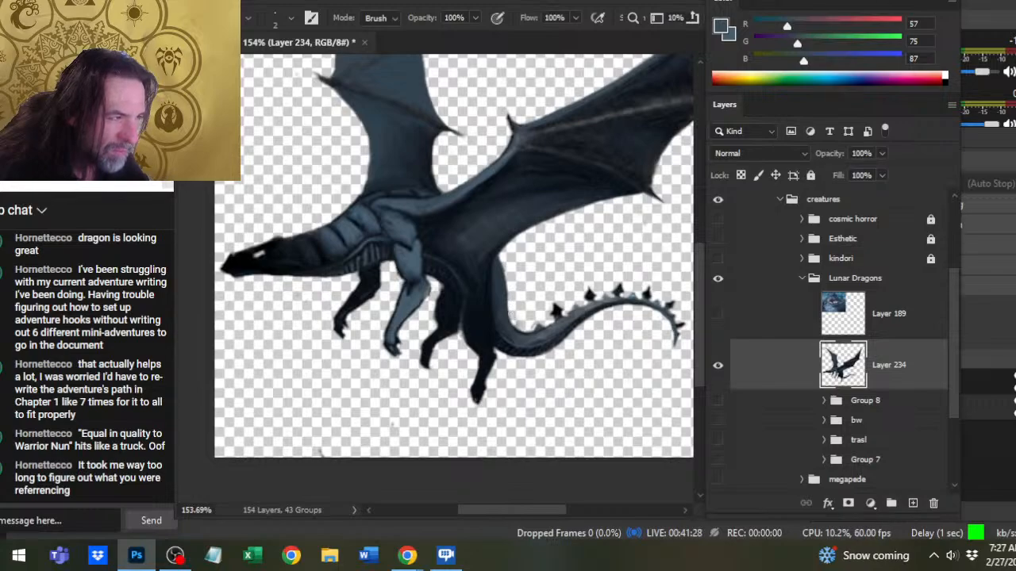
- Locate stray specks around the tail with Magic Wand background selections at tolerance 25, and erase them with the size 6 Eraser
{"action": "key", "text": "w"}
{"action": "left_click", "coordinate": [548, 340]}
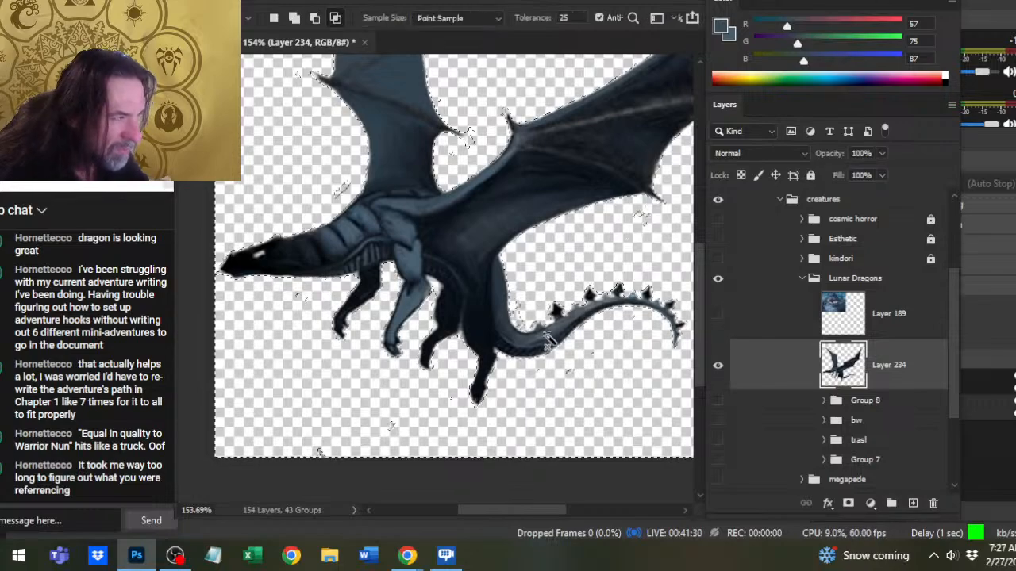
{"action": "key", "text": "ctrl+d"}
{"action": "key", "text": "b"}
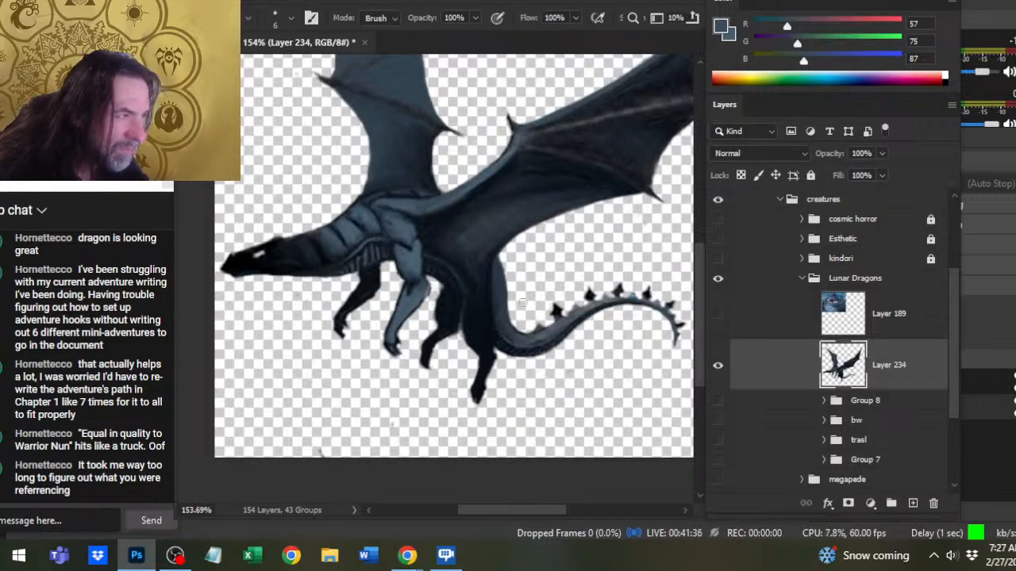
{"action": "key", "text": "w"}
{"action": "left_click", "coordinate": [551, 361]}
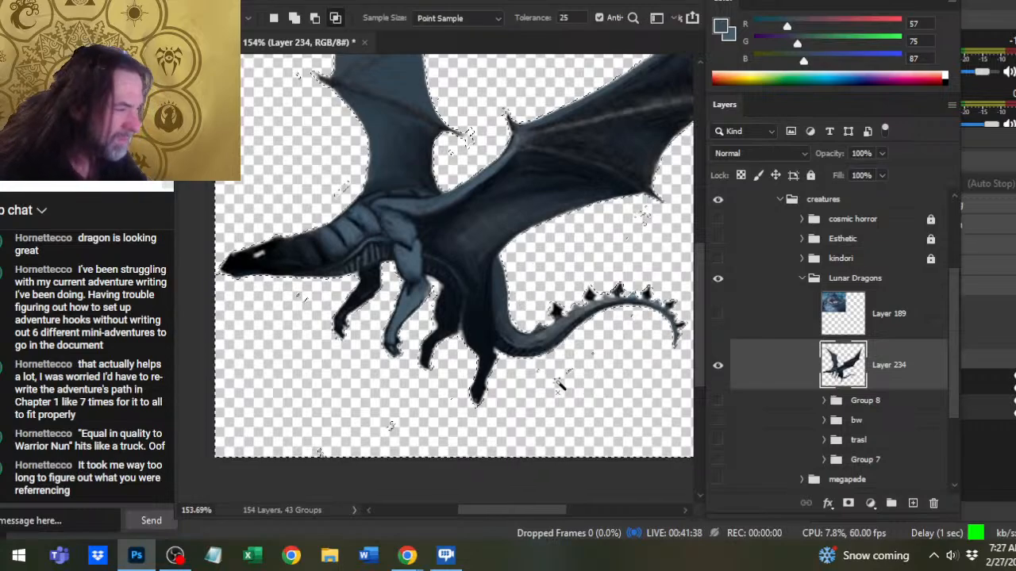
{"action": "key", "text": "l"}
{"action": "key", "text": "ctrl+d"}
{"action": "key", "text": "e"}
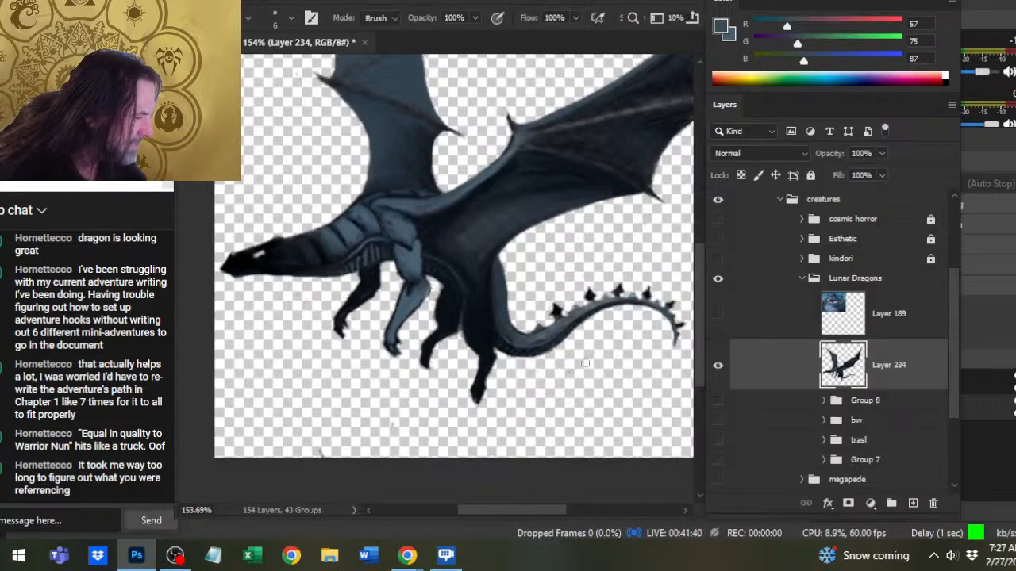
- Locate the stray specks below the feet with Magic Wand background selections, erase them with the size 6 Eraser, and clear the selection
{"action": "key", "text": "w"}
{"action": "left_click", "coordinate": [588, 444]}
{"action": "key", "text": "l"}
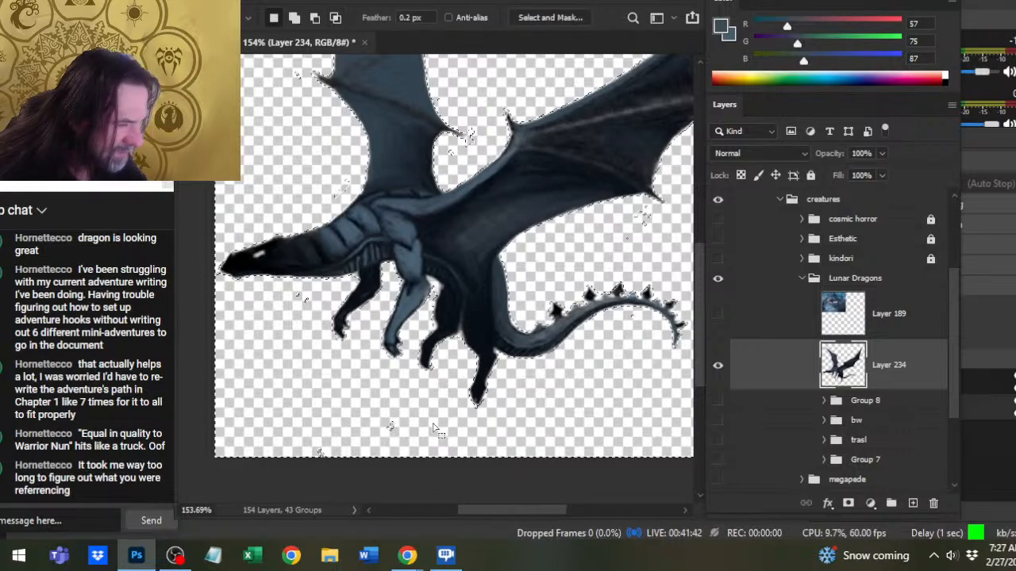
{"action": "key", "text": "ctrl+d"}
{"action": "key", "text": "e"}
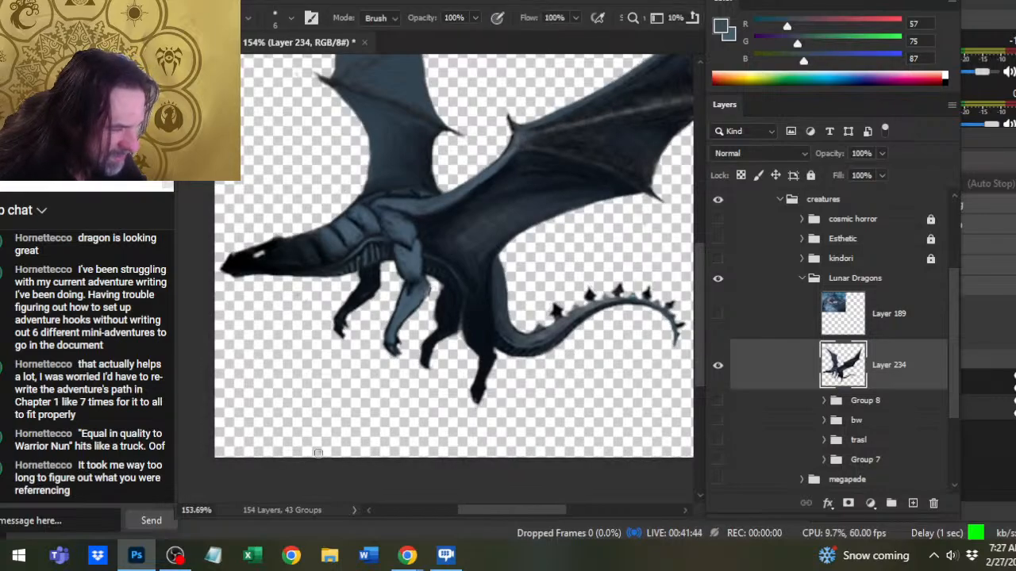
{"action": "key", "text": "w"}
{"action": "left_click", "coordinate": [375, 433]}
{"action": "left_click_drag", "start_coordinate": [363, 437], "coordinate": [397, 443]}
{"action": "key", "text": "l"}
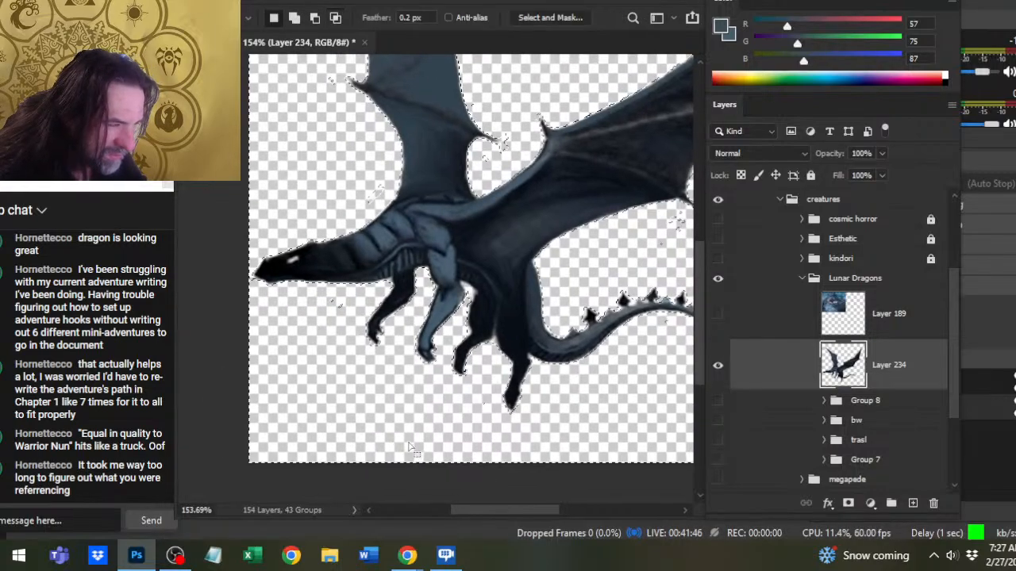
{"action": "key", "text": "ctrl+d"}
- Clean up the gap and edges between the two hind legs, alternating the Eraser down to size 3 with Smudge at 60% strength
{"action": "key", "text": "e"}
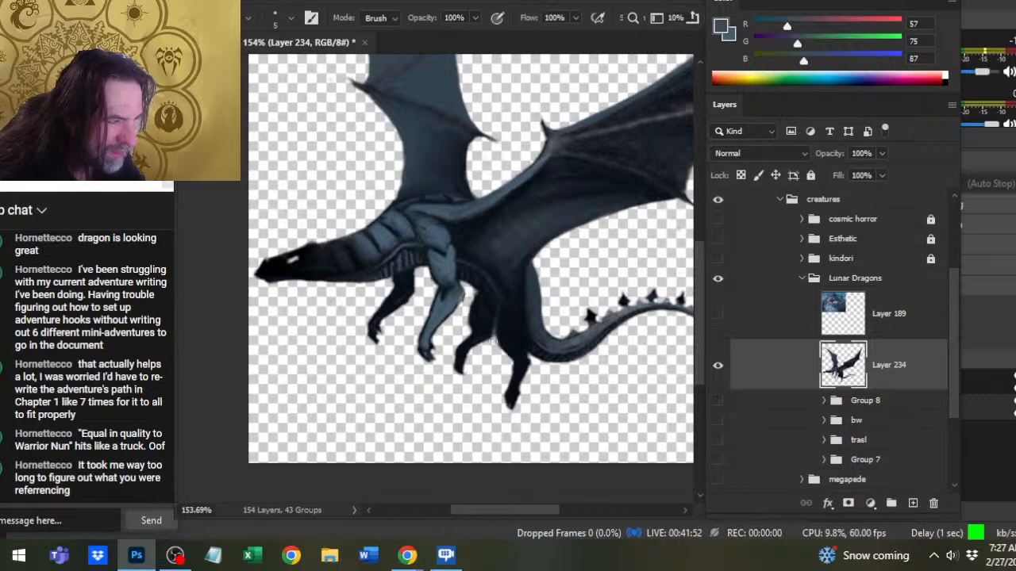
{"action": "key", "text": "r"}
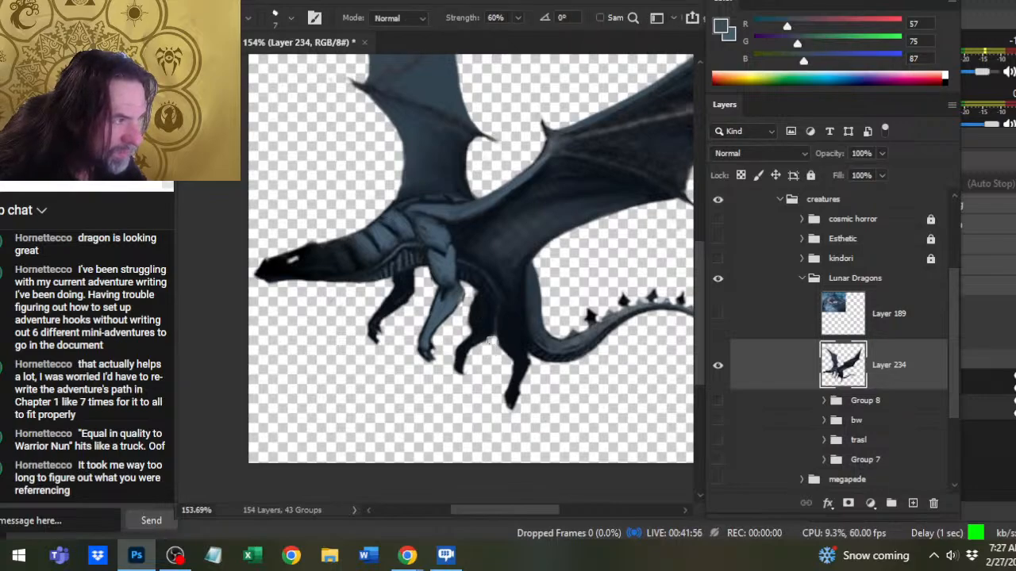
{"action": "key", "text": "e"}
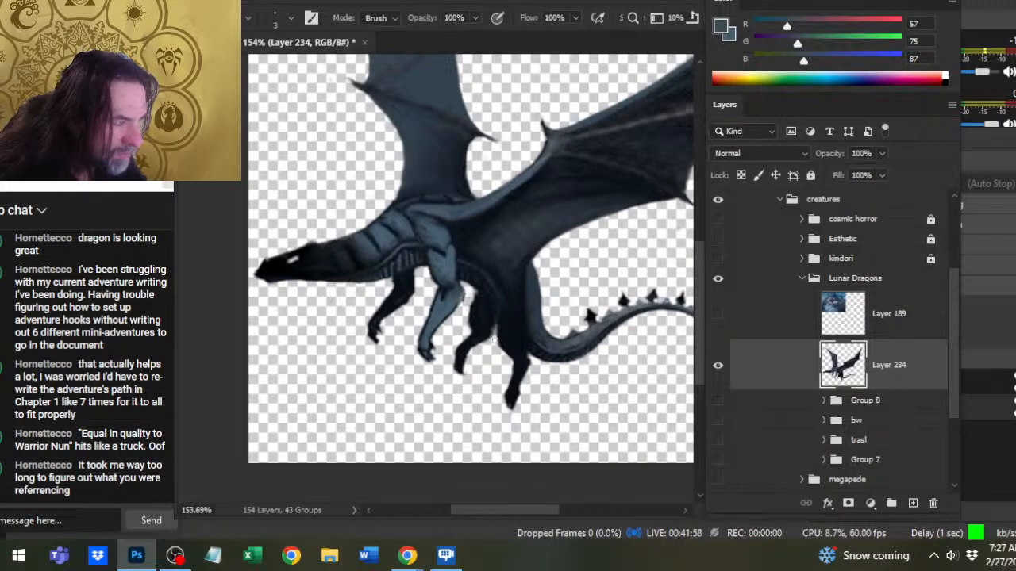
{"action": "key", "text": "r"}
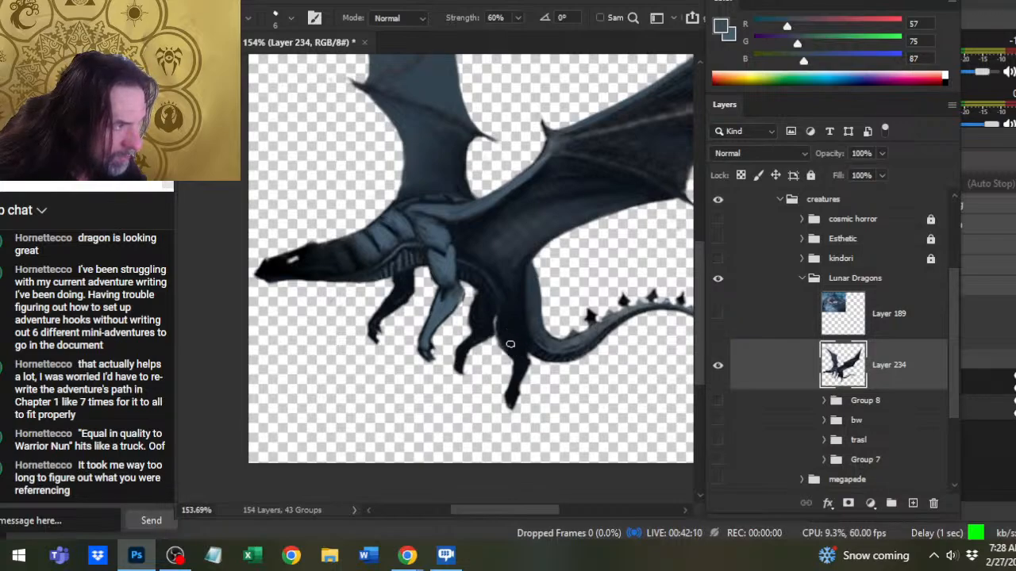
{"action": "key", "text": "e"}
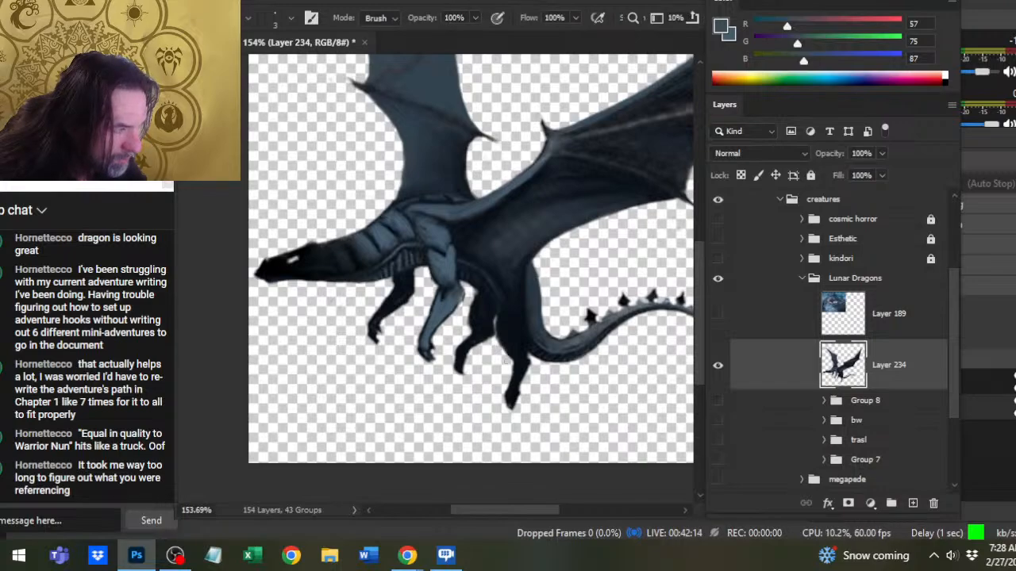
{"action": "key", "text": "w"}
{"action": "key", "text": "l"}
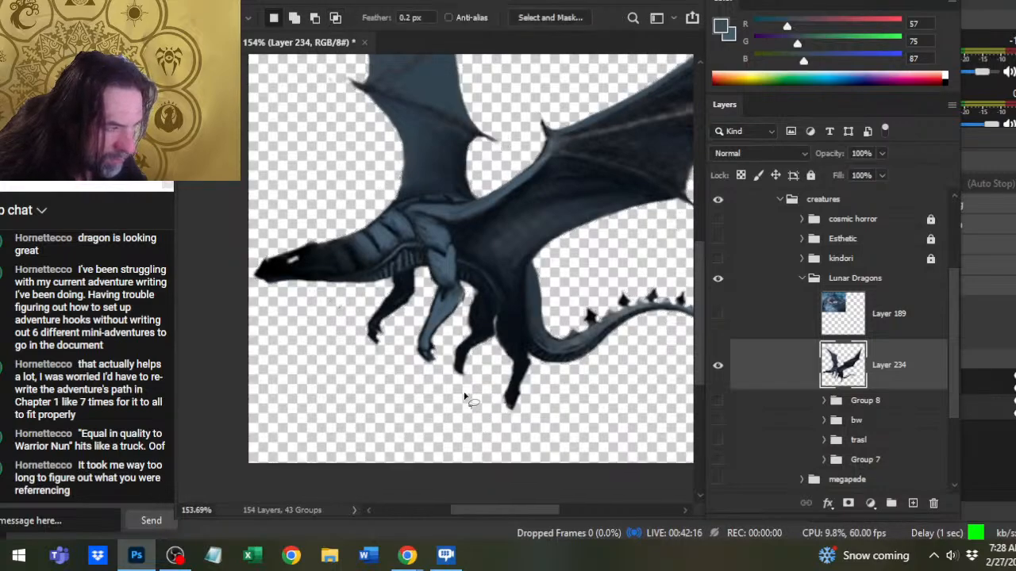
- Trim the near foreleg's rear edge and foot with the size 3 Eraser, and smooth its elbow with the size 6 Smudge
{"action": "key", "text": "e"}
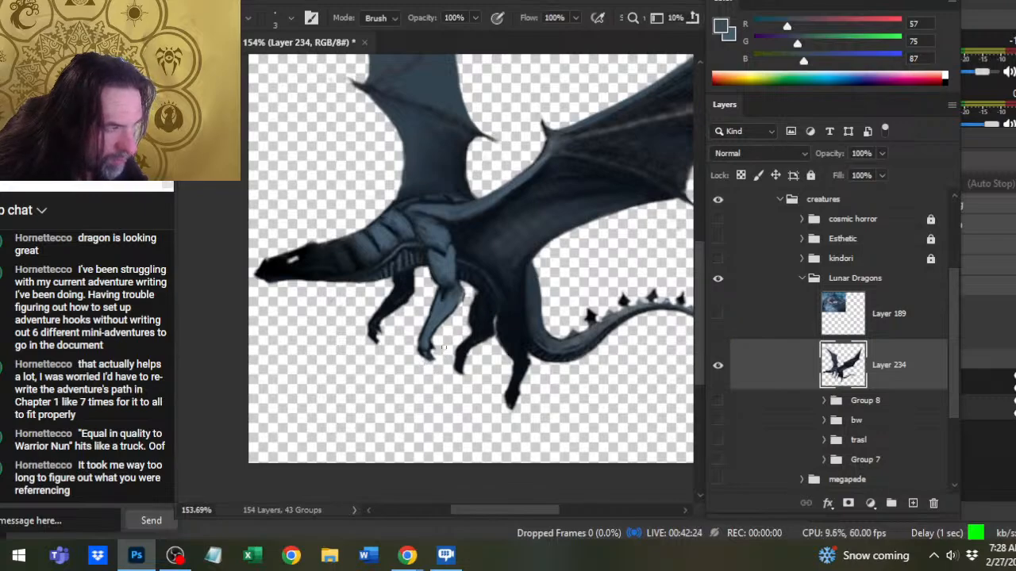
{"action": "key", "text": "r"}
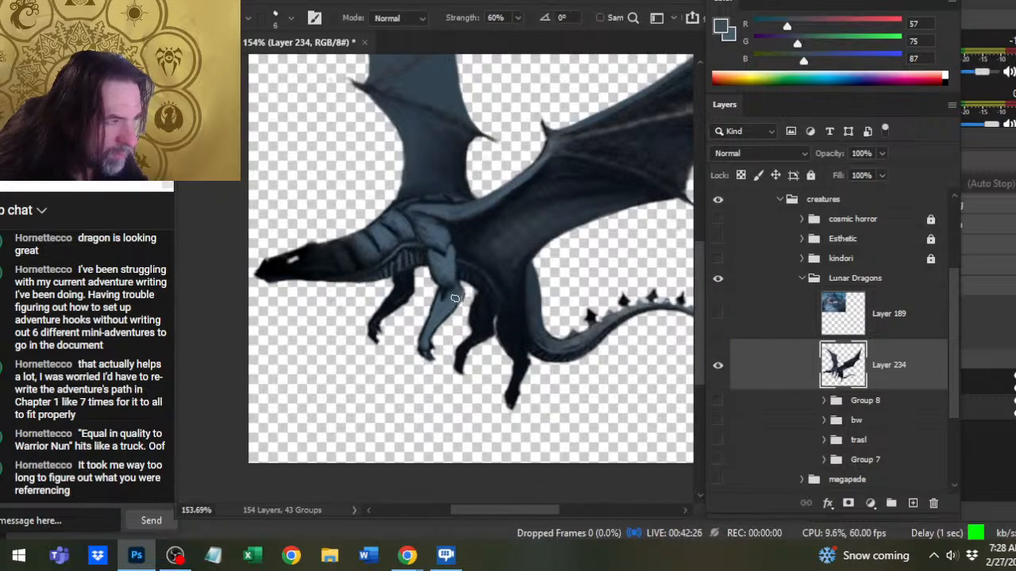
{"action": "key", "text": "b"}
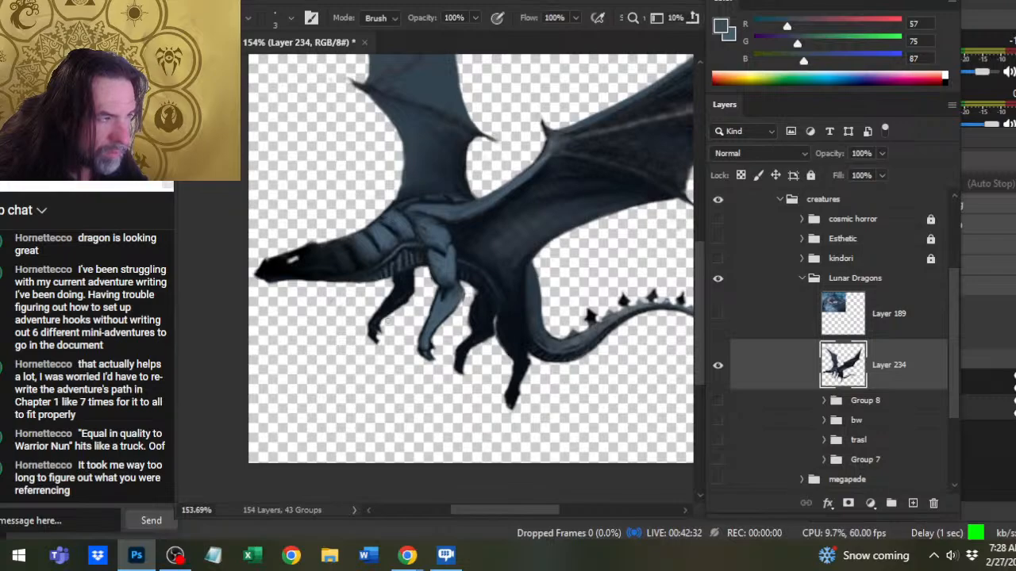
- Locate stray specks under the head and neck with Magic Wand background selections, and clean that area and the neck's underside with the size 3 Eraser
{"action": "key", "text": "w"}
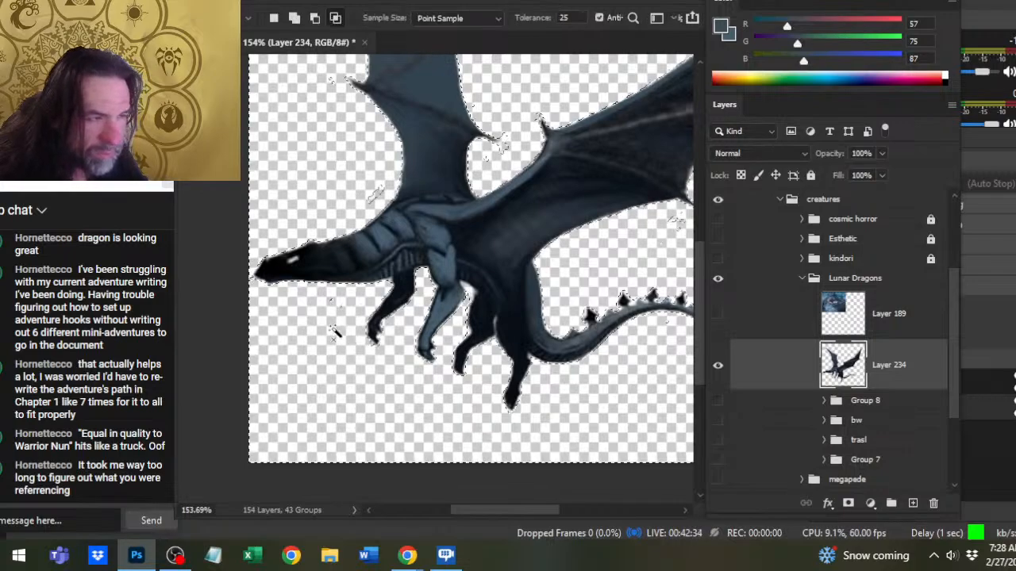
{"action": "key", "text": "l"}
{"action": "key", "text": "b"}
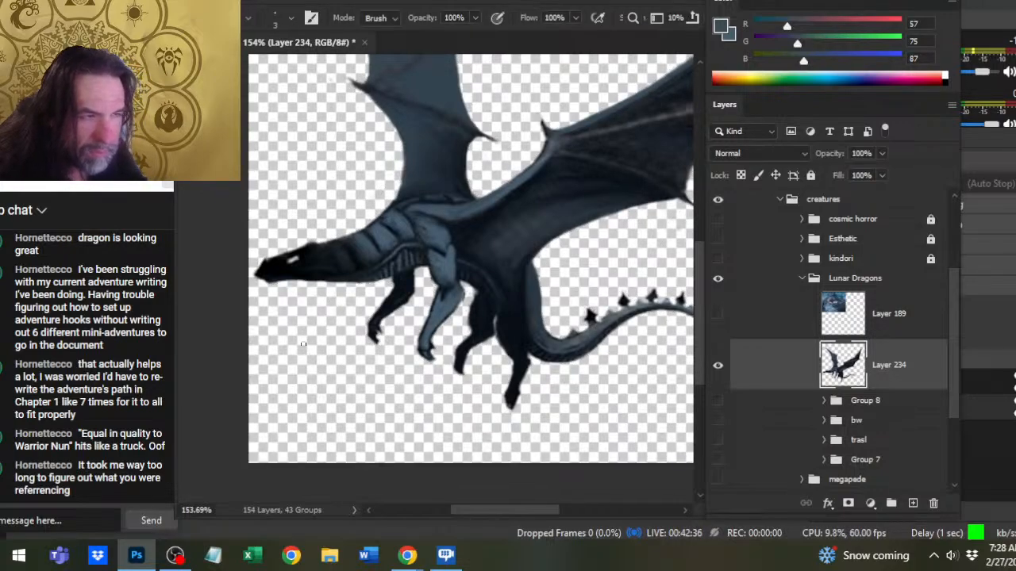
{"action": "key", "text": "w"}
{"action": "left_click", "coordinate": [310, 357]}
{"action": "left_click_drag", "start_coordinate": [310, 357], "coordinate": [396, 406]}
{"action": "key", "text": "l"}
{"action": "key", "text": "ctrl+d"}
{"action": "key", "text": "b"}
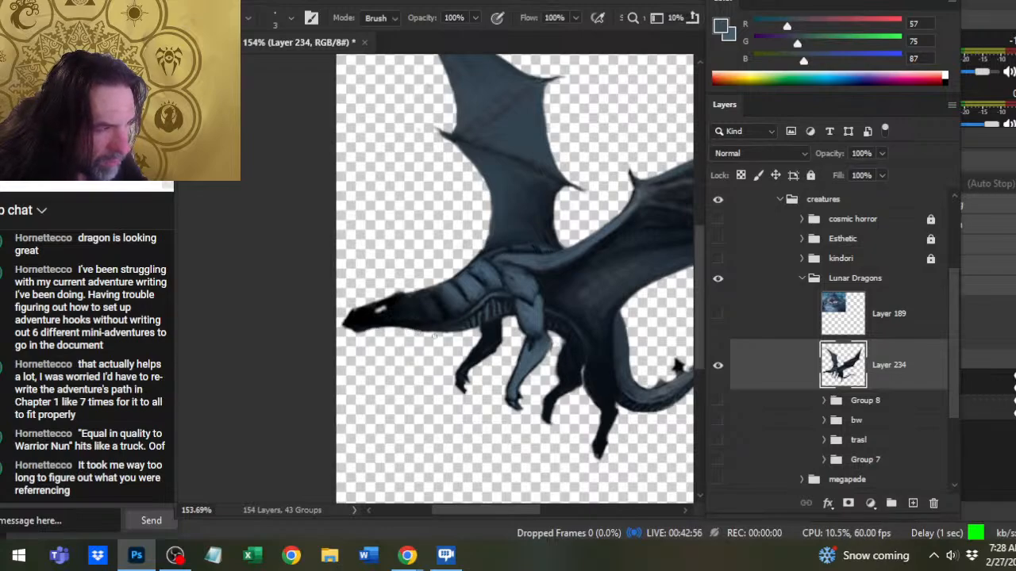
- Reselect the background to check for specks around the neck, and erase the strays beside the far wing's base
{"action": "key", "text": "w"}
{"action": "left_click", "coordinate": [430, 353]}
{"action": "key", "text": "ctrl+d"}
{"action": "key", "text": "b"}
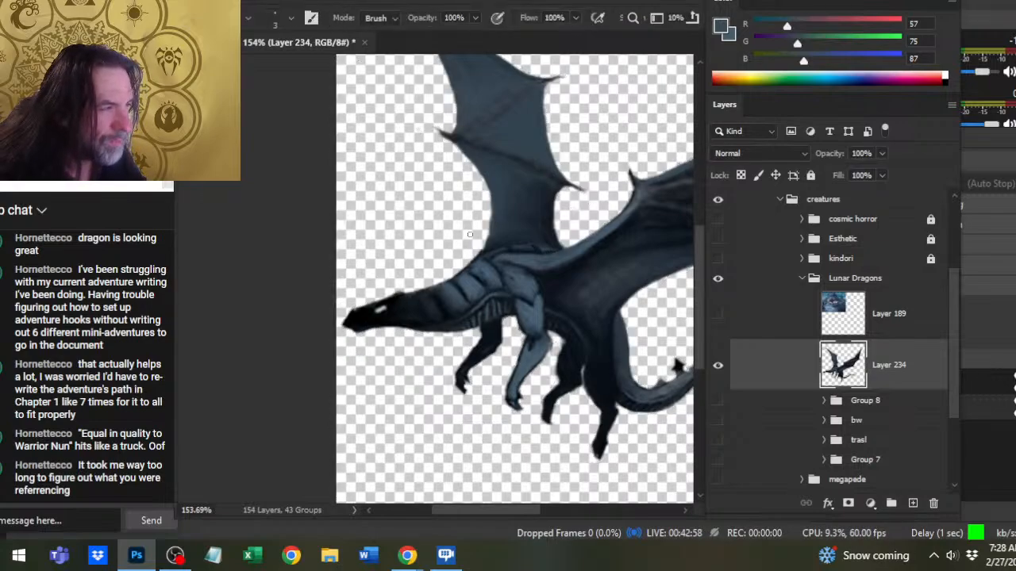
- Check the background above the neck with a Magic Wand selection at tolerance 25, and clean it with the size 3 Eraser
{"action": "key", "text": "l"}
{"action": "key", "text": "w"}
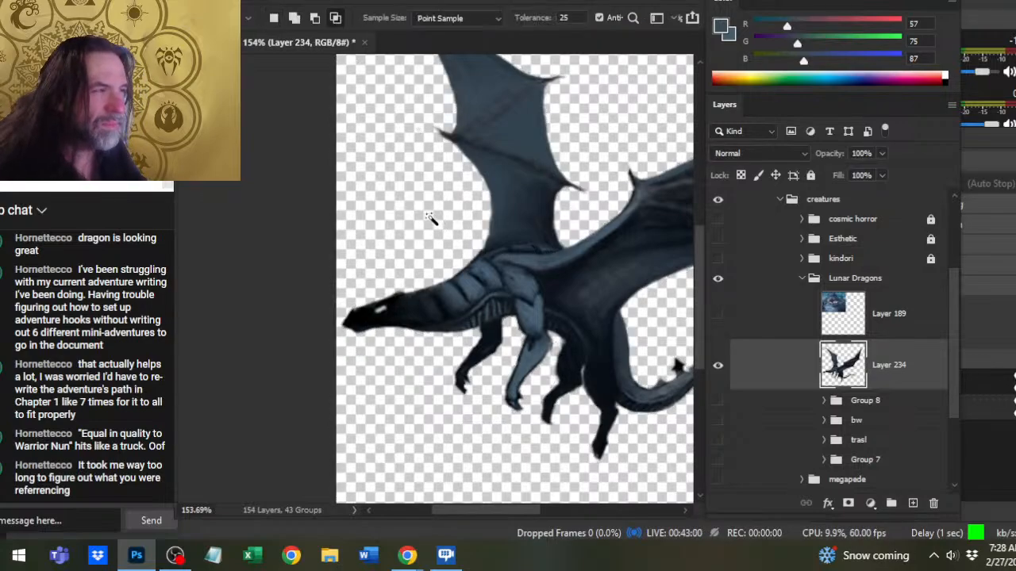
{"action": "left_click", "coordinate": [429, 211]}
{"action": "left_click_drag", "start_coordinate": [429, 211], "coordinate": [440, 326]}
{"action": "key", "text": "ctrl+d"}
{"action": "key", "text": "l"}
{"action": "key", "text": "b"}
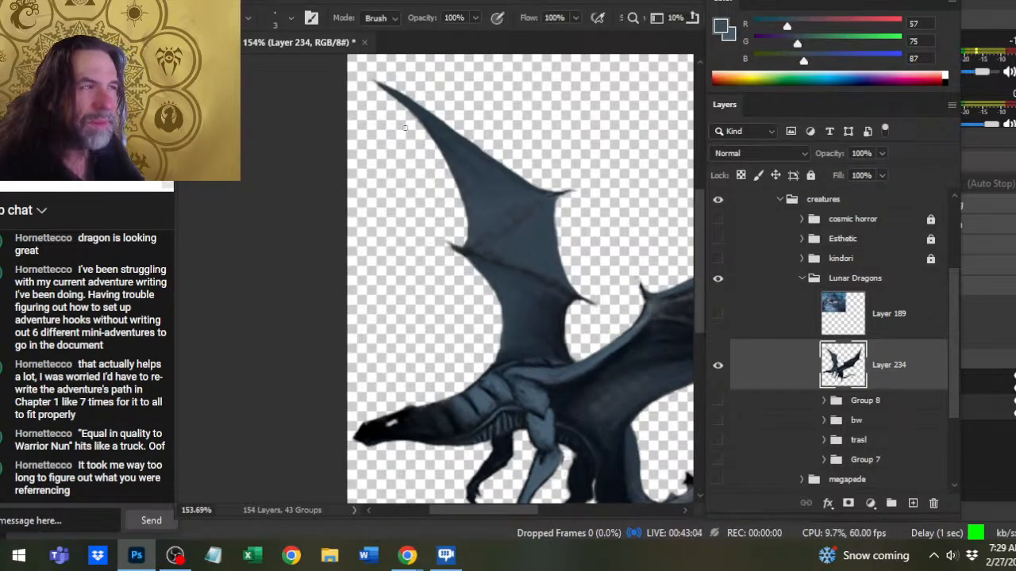
- Locate the specks between the two wings with Magic Wand background selections, and erase them around the far wing's lower claw at size 3
{"action": "key", "text": "w"}
{"action": "left_click", "coordinate": [396, 182]}
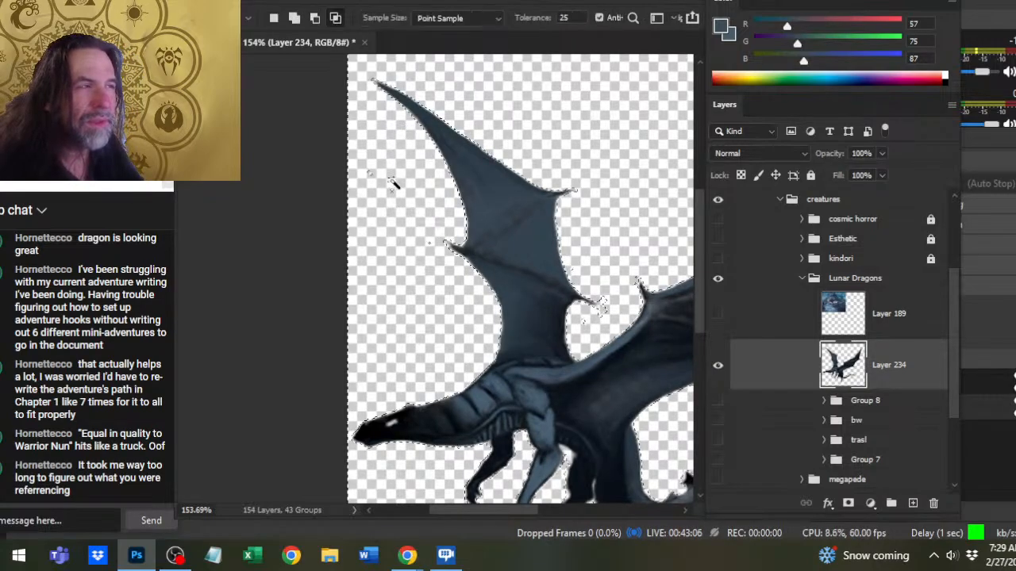
{"action": "left_click_drag", "start_coordinate": [525, 314], "coordinate": [481, 347]}
{"action": "key", "text": "ctrl+d"}
{"action": "key", "text": "b"}
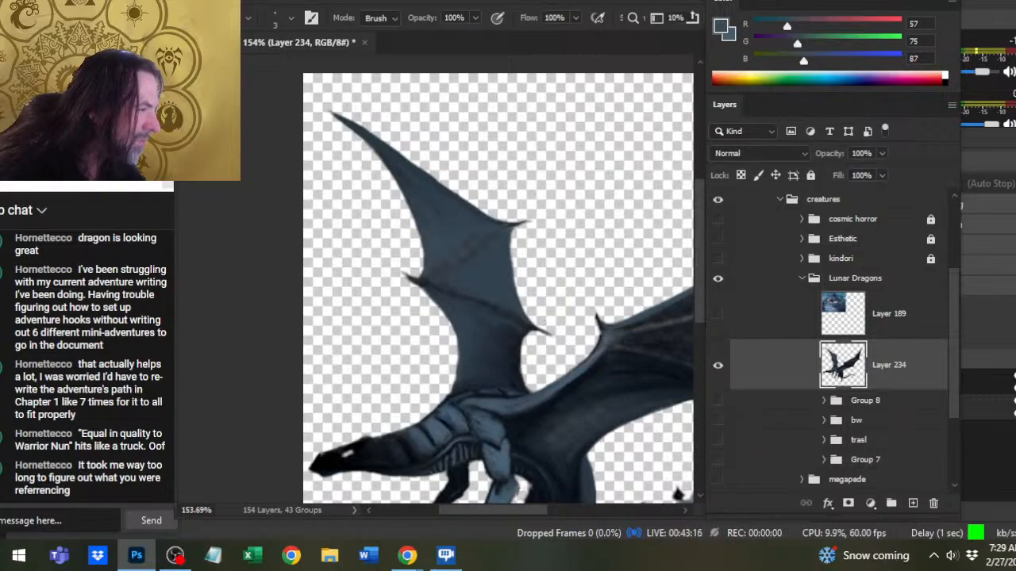
{"action": "key", "text": "w"}
{"action": "left_click", "coordinate": [573, 275]}
{"action": "key", "text": "ctrl+d"}
{"action": "key", "text": "b"}
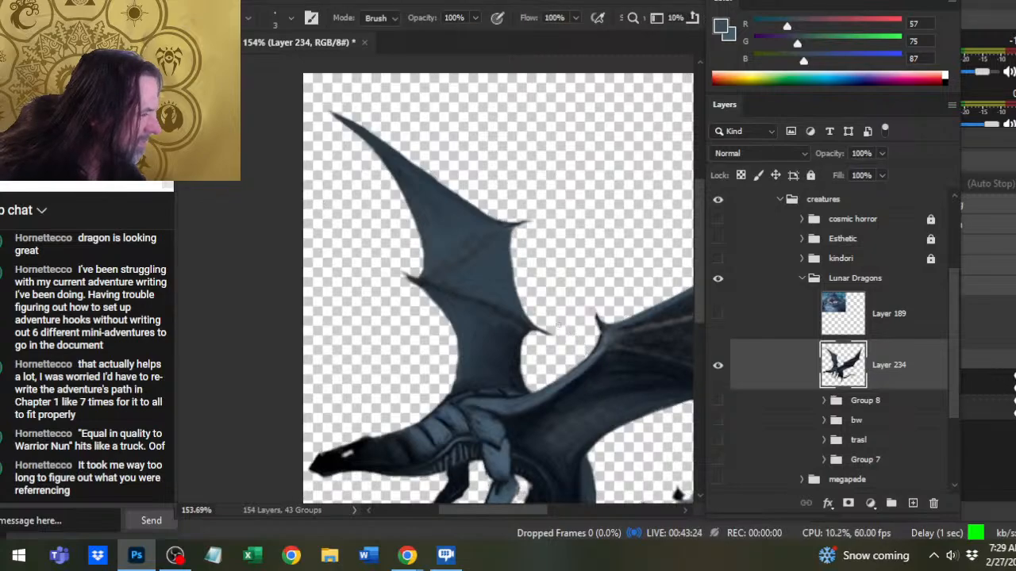
- Recheck the background between the wings, and refine the near wing's leading edge with the size 2 Brush and size 6 Smudge at 60% strength
{"action": "key", "text": "w"}
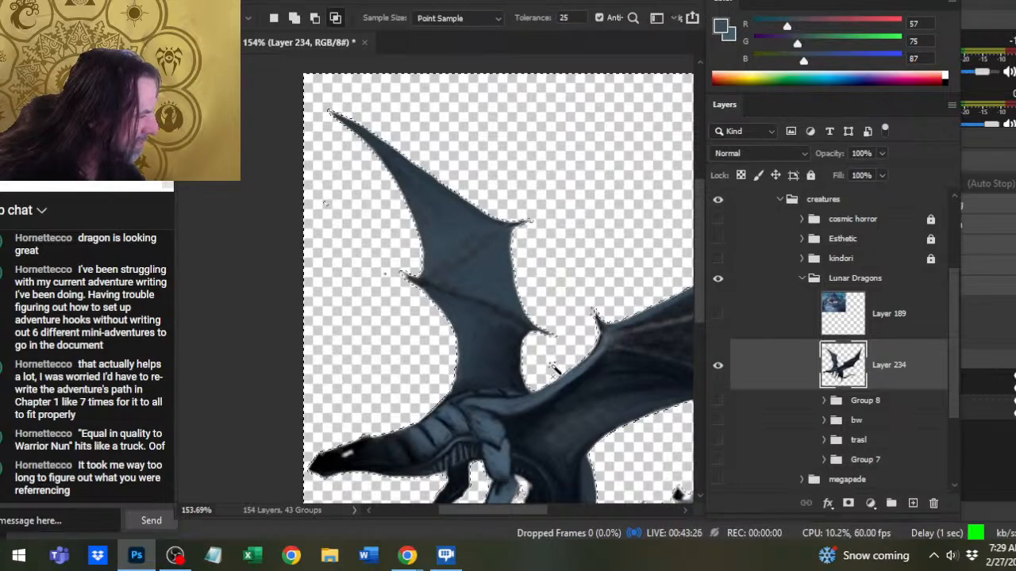
{"action": "key", "text": "l"}
{"action": "key", "text": "b"}
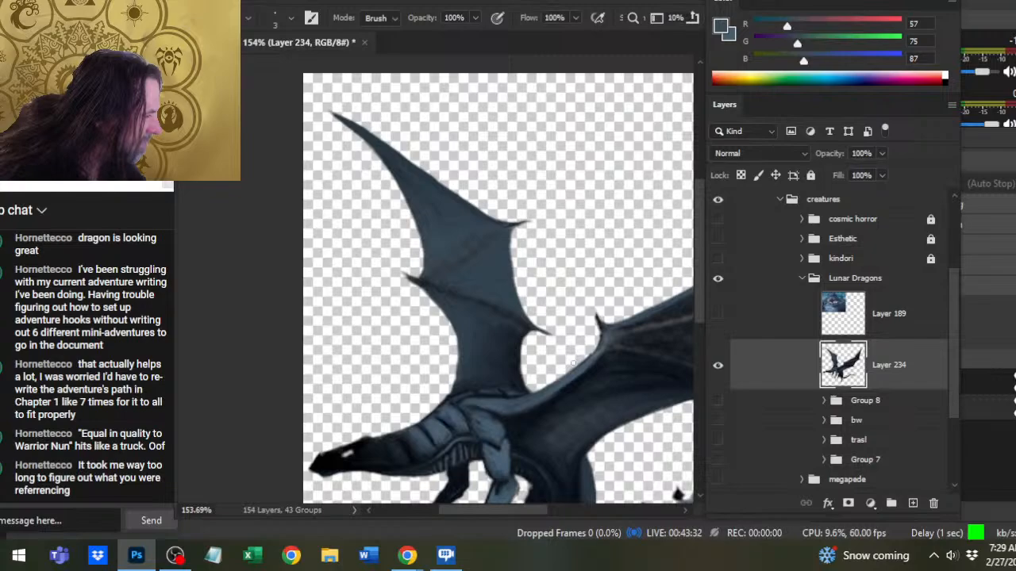
{"action": "key", "text": "b"}
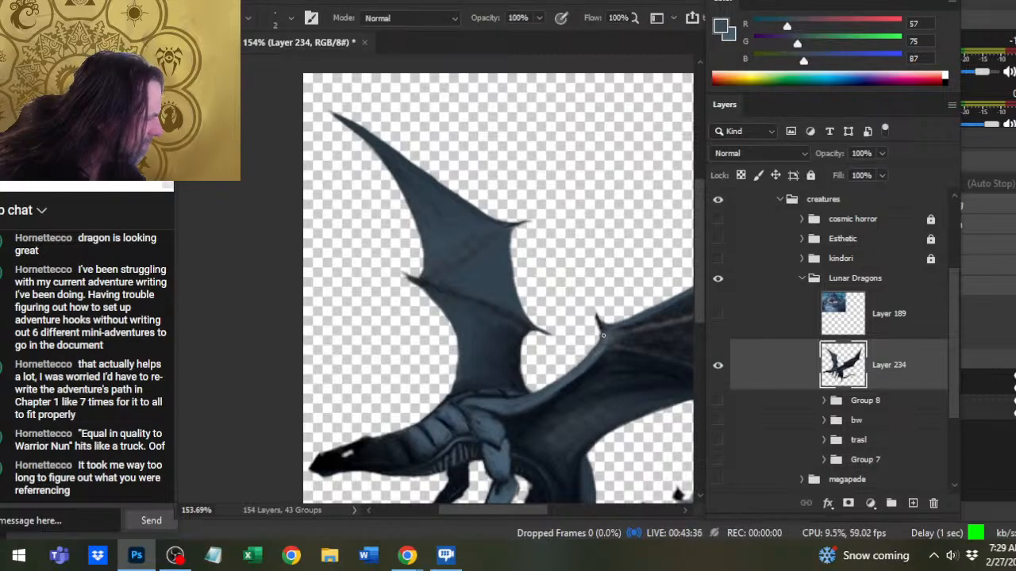
{"action": "key", "text": "r"}
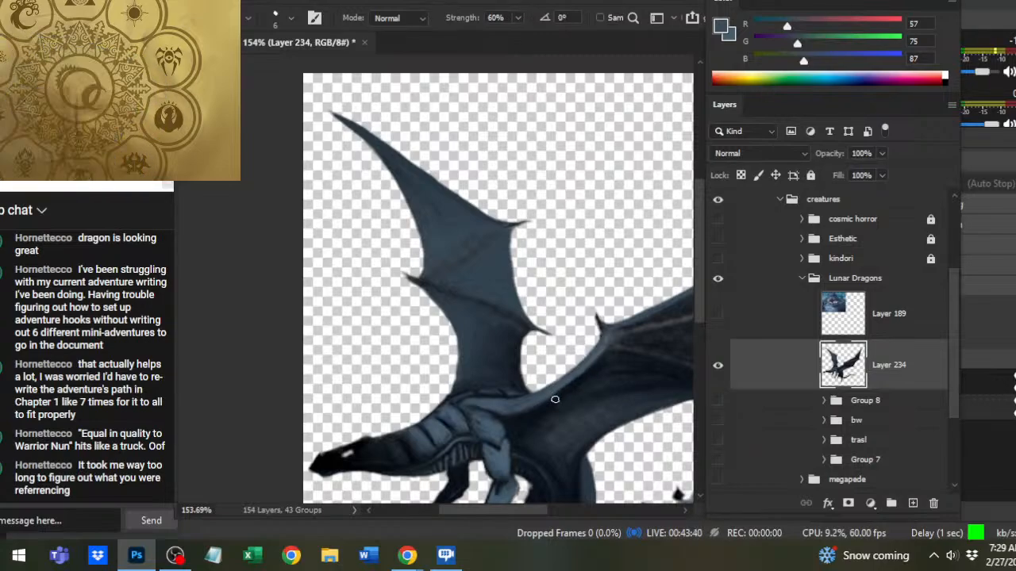
{"action": "left_click_drag", "start_coordinate": [605, 333], "coordinate": [546, 366]}
- Trace strays along the near wing's upper edge with a Magic Wand selection, and erase those beside its tip at size 7
{"action": "key", "text": "e"}
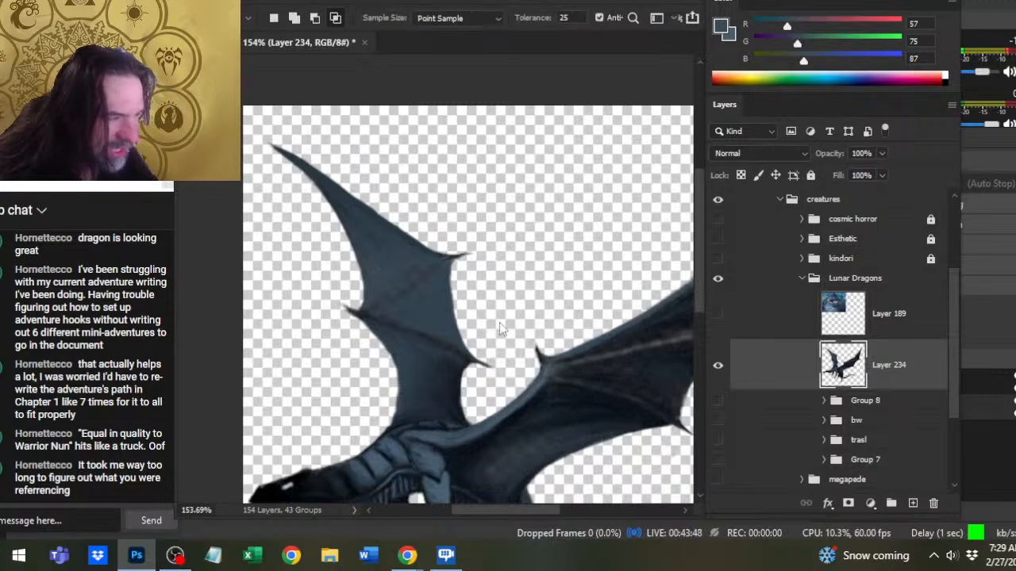
{"action": "left_click_drag", "start_coordinate": [532, 341], "coordinate": [500, 355]}
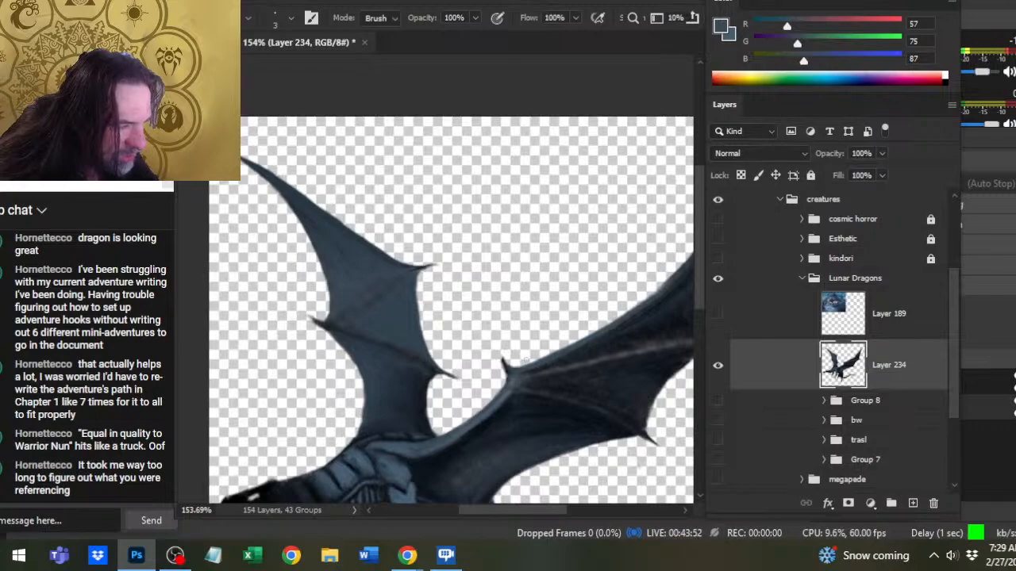
{"action": "key", "text": "w"}
{"action": "left_click", "coordinate": [528, 347]}
{"action": "left_click_drag", "start_coordinate": [600, 328], "coordinate": [514, 373]}
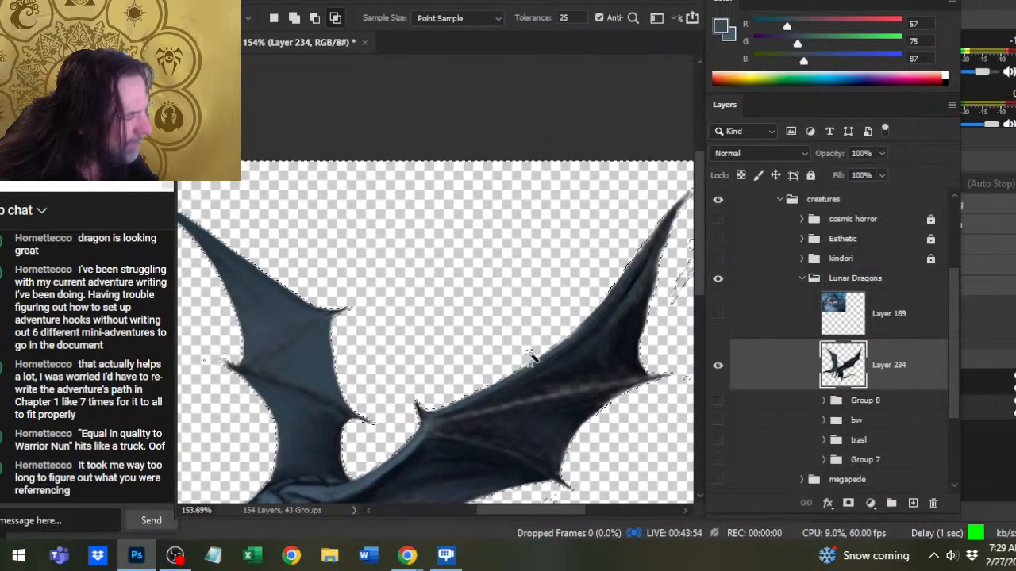
{"action": "key", "text": "ctrl+d"}
{"action": "left_click_drag", "start_coordinate": [584, 353], "coordinate": [476, 410]}
{"action": "key", "text": "l"}
{"action": "key", "text": "e"}
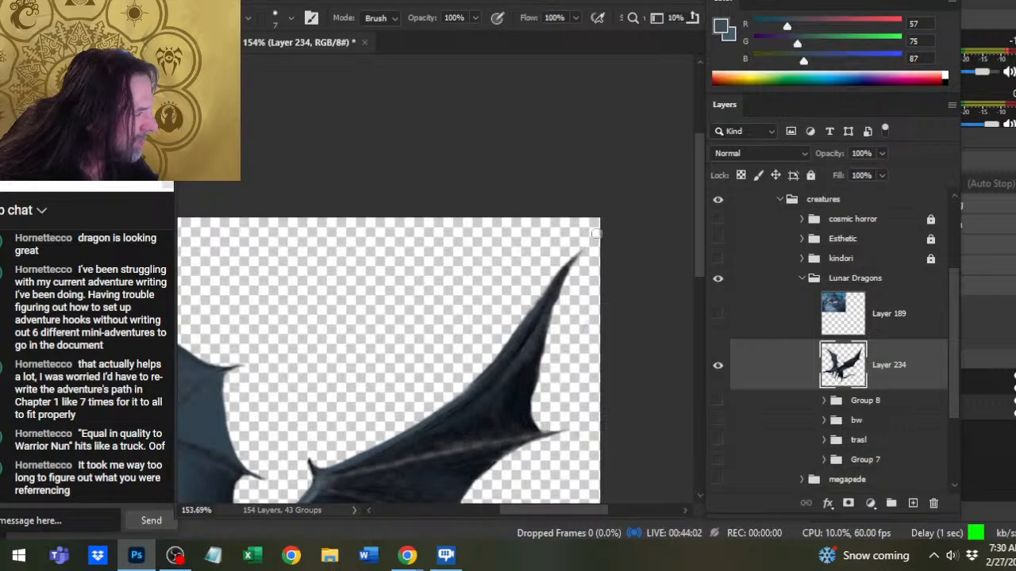
- Smudge the near wing's tip at 60% strength, and erase the strays beside its outer rear claw with the size 7 Eraser
{"action": "key", "text": "r"}
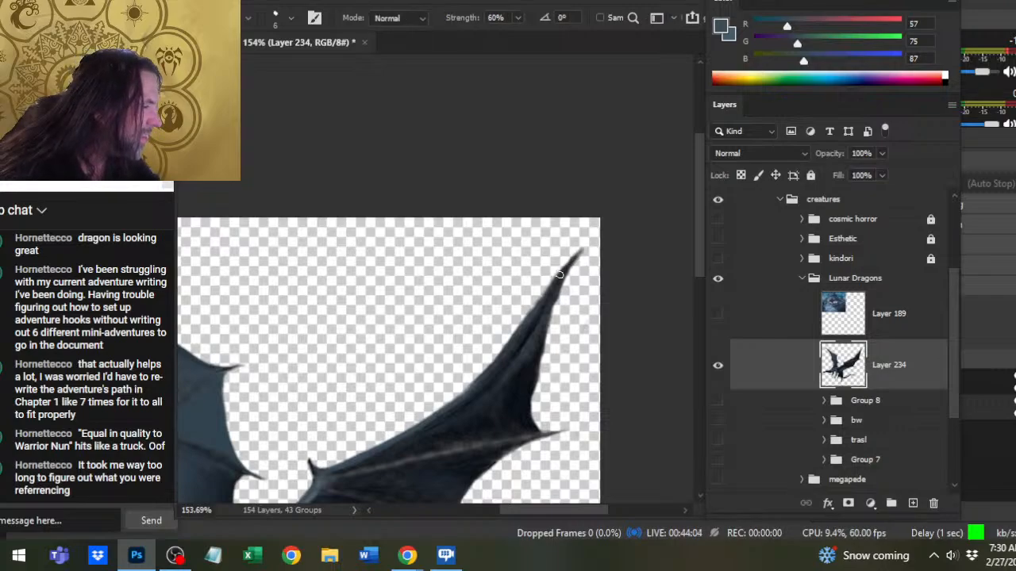
{"action": "key", "text": "e"}
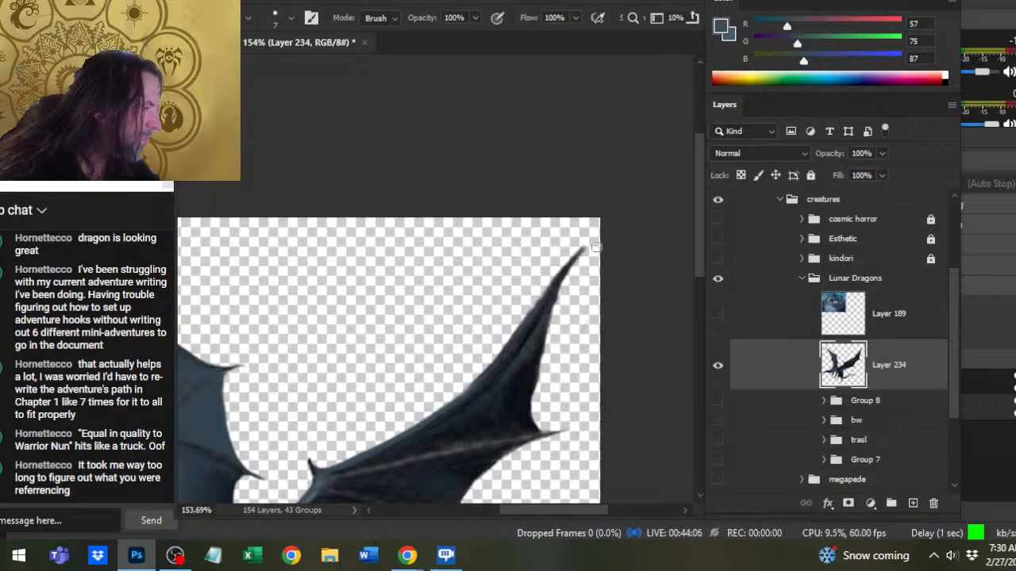
{"action": "key", "text": "w"}
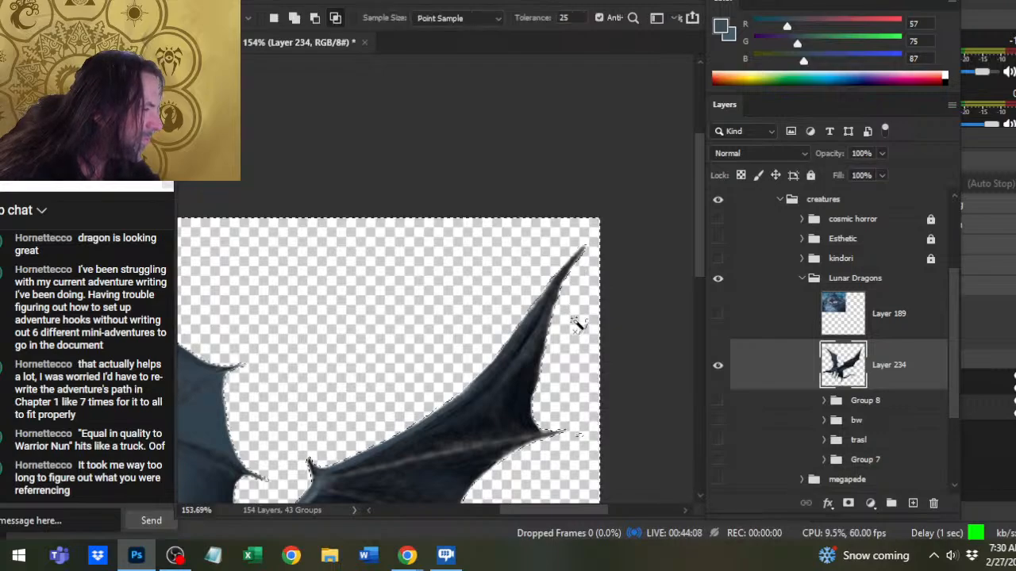
{"action": "key", "text": "e"}
{"action": "key", "text": "w"}
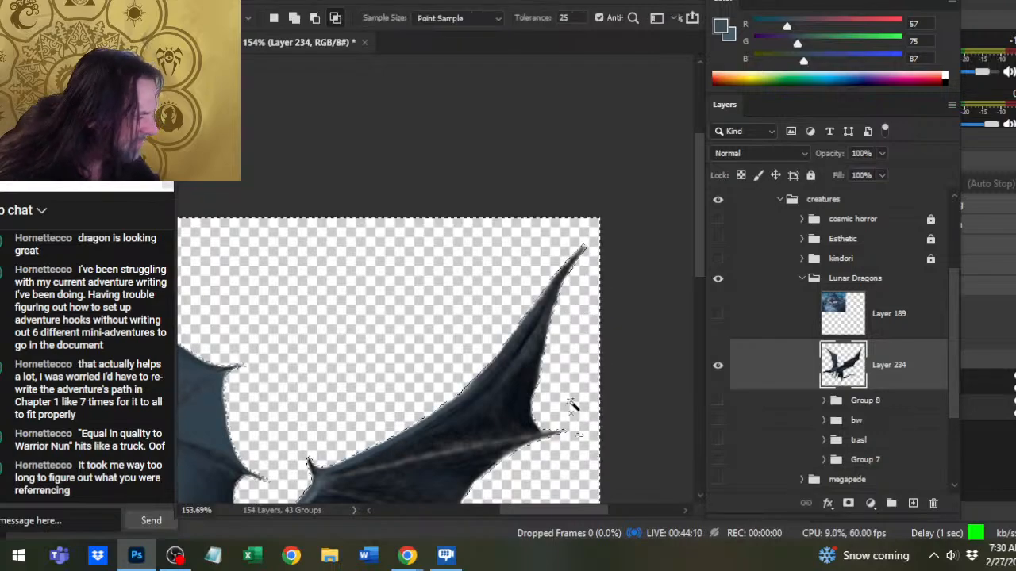
{"action": "scroll", "coordinate": [579, 400], "scroll_direction": "down", "scroll_amount": 2}
{"action": "key", "text": "e"}
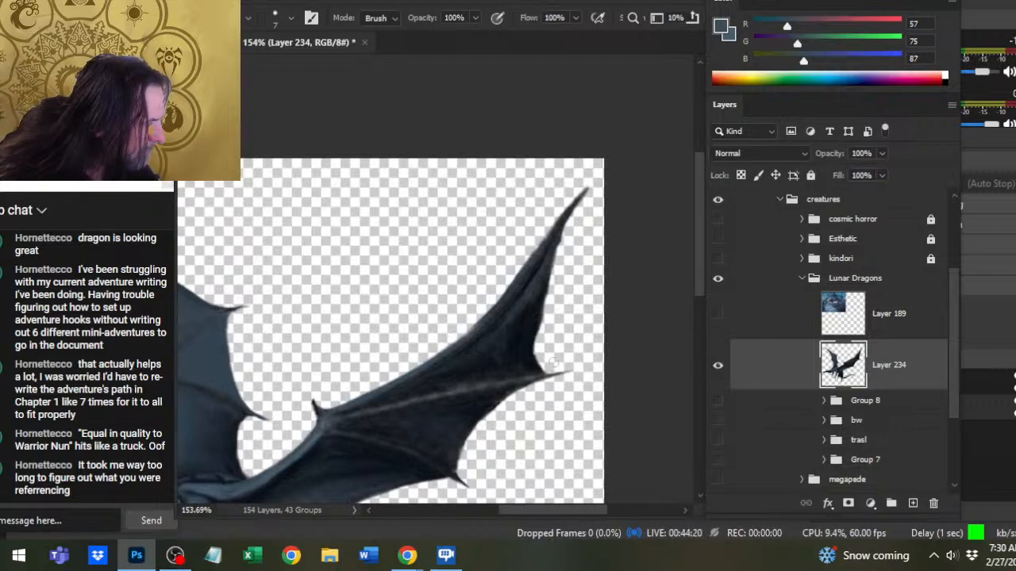
- Reselect the background around the near wing, and erase the specks by its lower claw with the size 7 Eraser
{"action": "key", "text": "w"}
{"action": "left_click", "coordinate": [580, 333]}
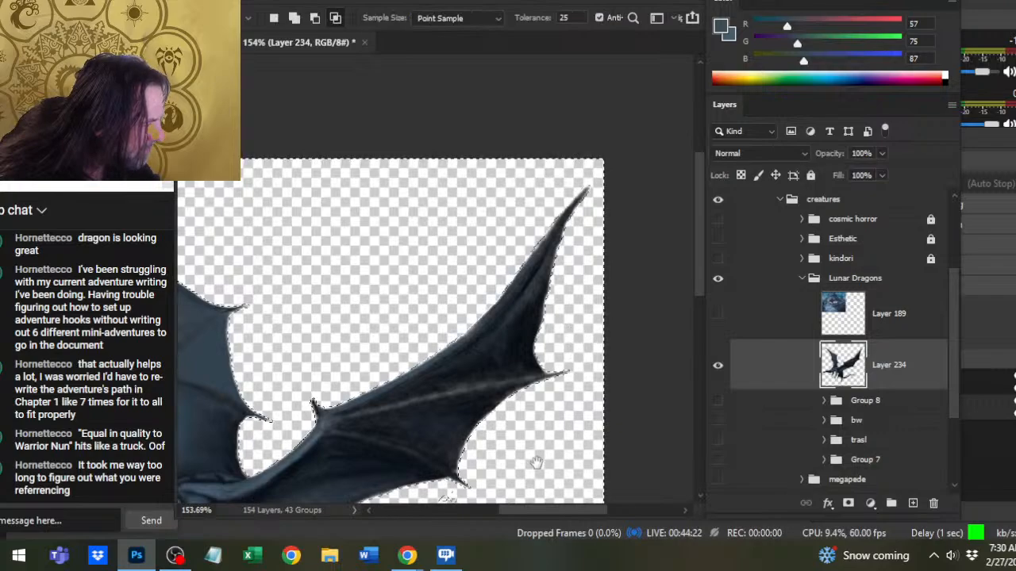
{"action": "left_click_drag", "start_coordinate": [538, 460], "coordinate": [580, 373]}
{"action": "key", "text": "l"}
{"action": "key", "text": "ctrl+d"}
{"action": "key", "text": "e"}
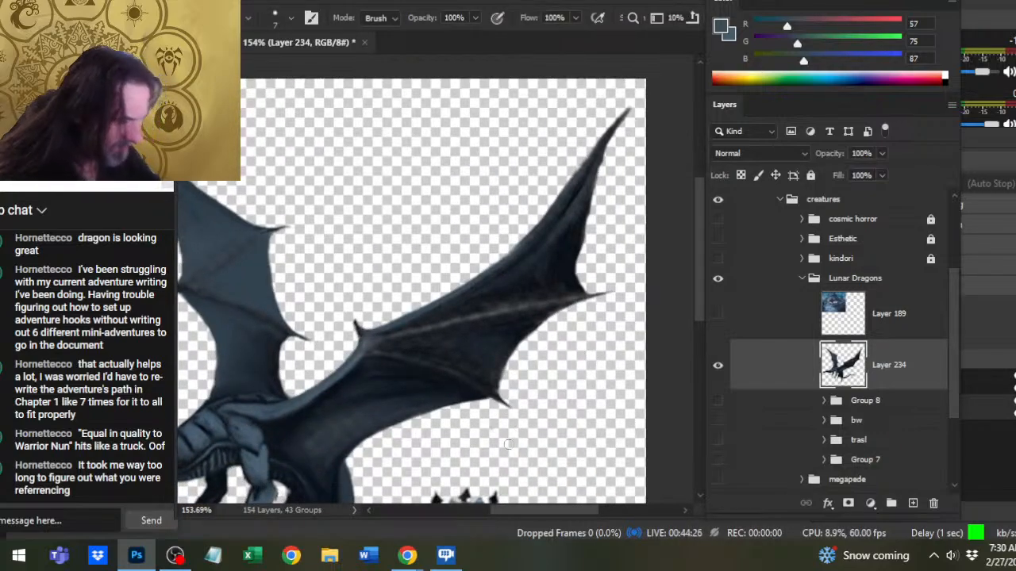
- Check the background between the near wing and tail, and clean the wing's underside with the size 7 Eraser and size 6 Smudge
{"action": "key", "text": "w"}
{"action": "left_click", "coordinate": [508, 468]}
{"action": "left_click_drag", "start_coordinate": [505, 468], "coordinate": [532, 415]}
{"action": "key", "text": "ctrl+d"}
{"action": "key", "text": "e"}
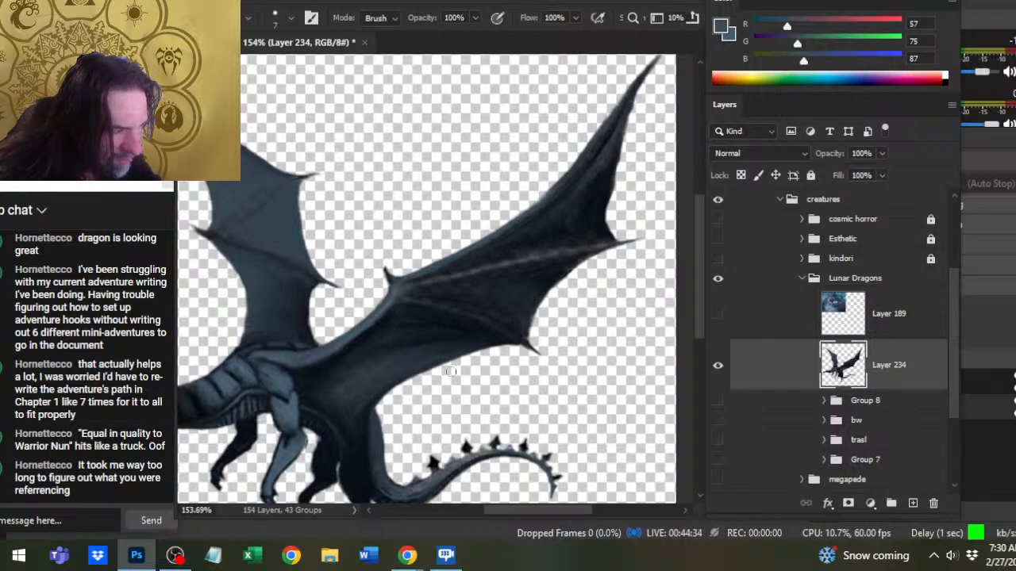
{"action": "key", "text": "r"}
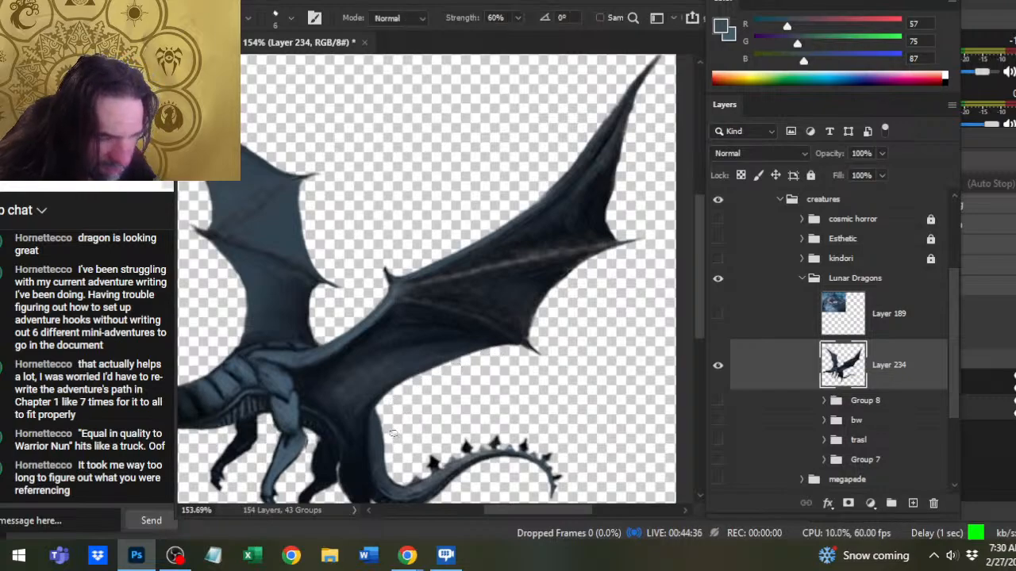
- Select the background around the legs and tail to find strays, and erase those under the tail's curve at size 7
{"action": "key", "text": "w"}
{"action": "left_click", "coordinate": [410, 433]}
{"action": "left_click_drag", "start_coordinate": [429, 461], "coordinate": [450, 393]}
{"action": "left_click_drag", "start_coordinate": [377, 476], "coordinate": [429, 400]}
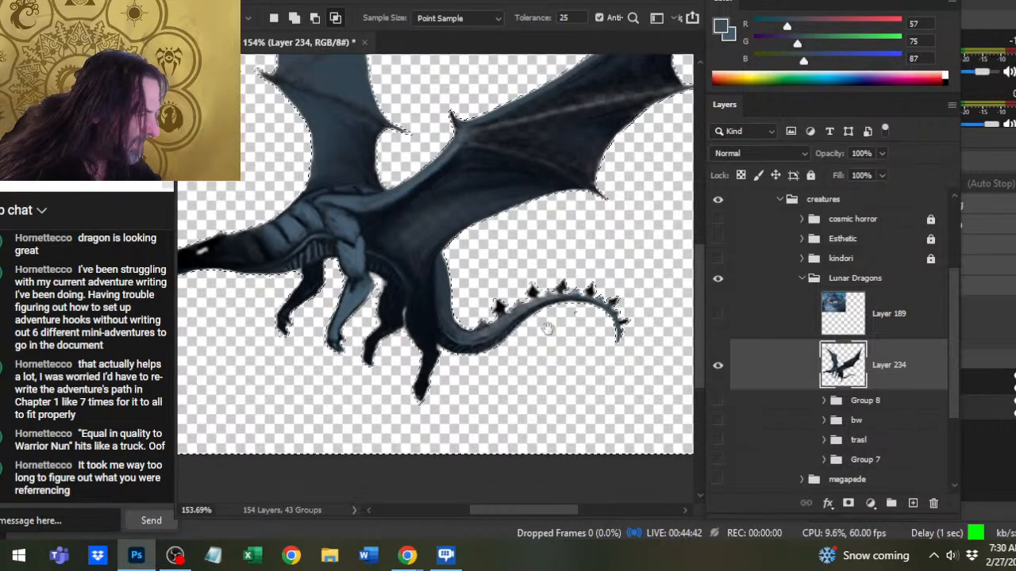
{"action": "key", "text": "ctrl+d"}
{"action": "key", "text": "b"}
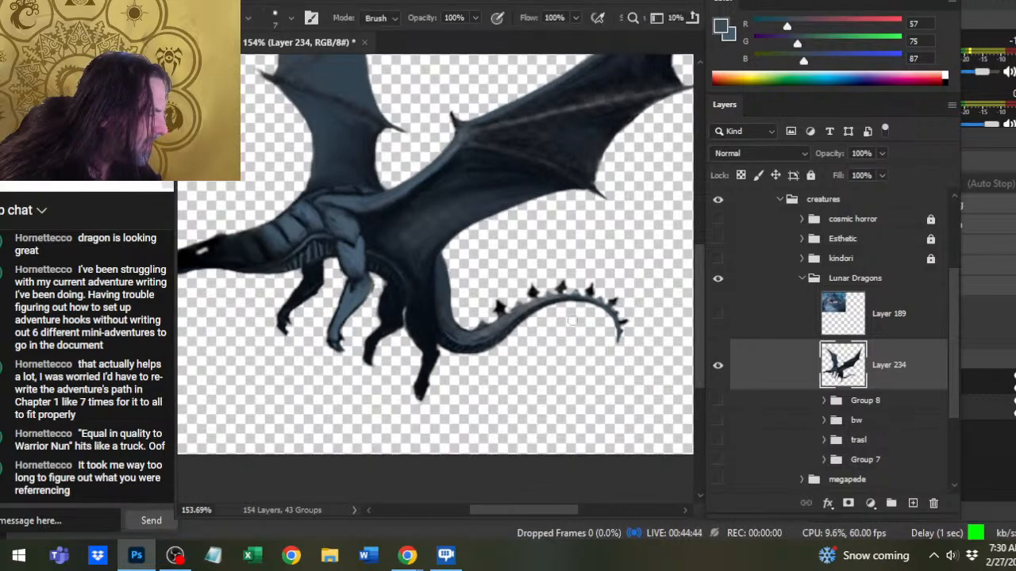
- Select the background around the whole body to find remaining specks, and clean the area beside the far forefoot with the size 7 Eraser
{"action": "left_click_drag", "start_coordinate": [517, 267], "coordinate": [601, 367]}
{"action": "key", "text": "w"}
{"action": "left_click", "coordinate": [506, 218]}
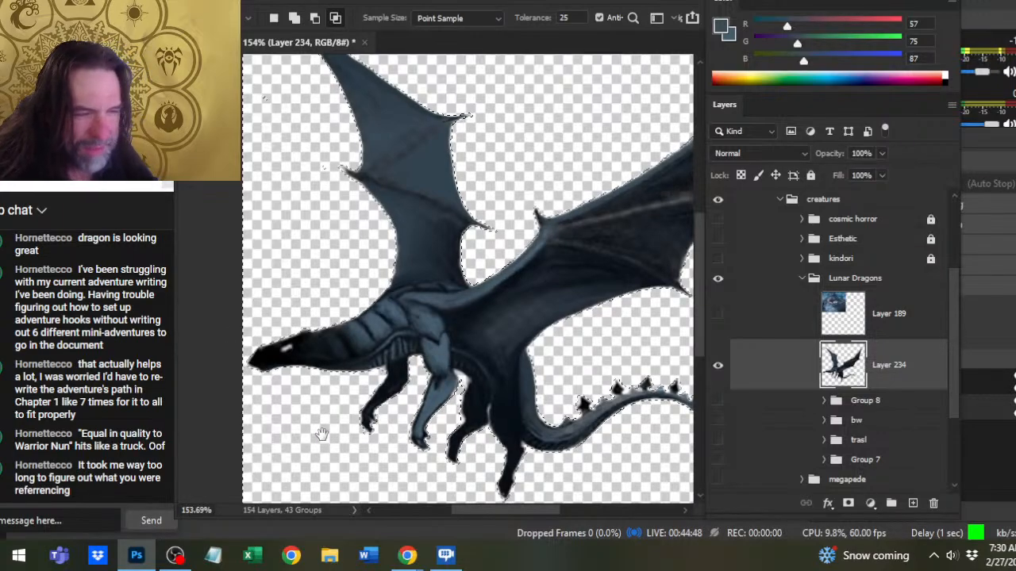
{"action": "left_click_drag", "start_coordinate": [349, 497], "coordinate": [373, 494]}
{"action": "key", "text": "ctrl+d"}
{"action": "key", "text": "l"}
{"action": "key", "text": "e"}
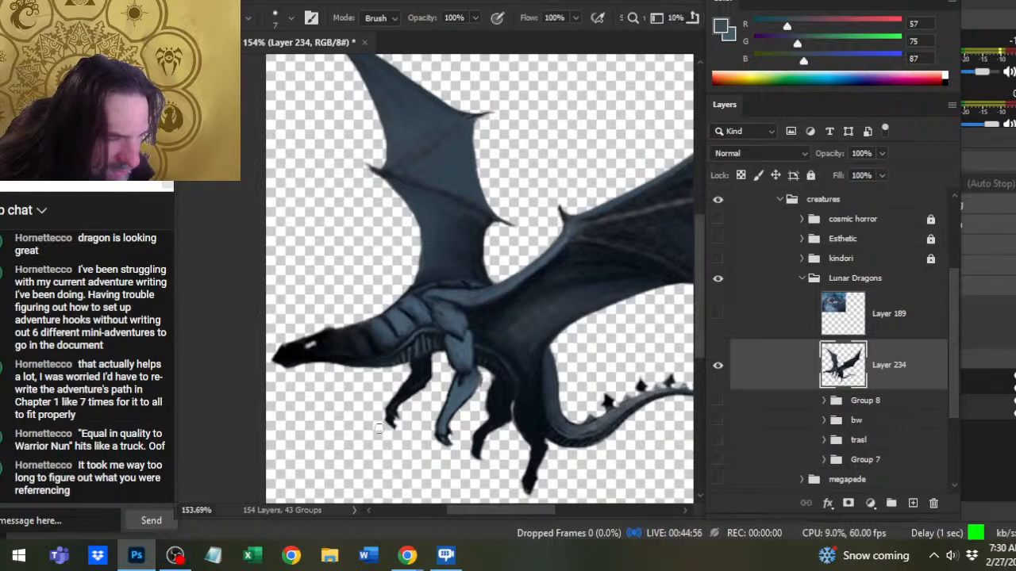
- Reselect the background below the head to check it, and erase the strays beside the far wing's front claw
{"action": "key", "text": "w"}
{"action": "left_click", "coordinate": [353, 436]}
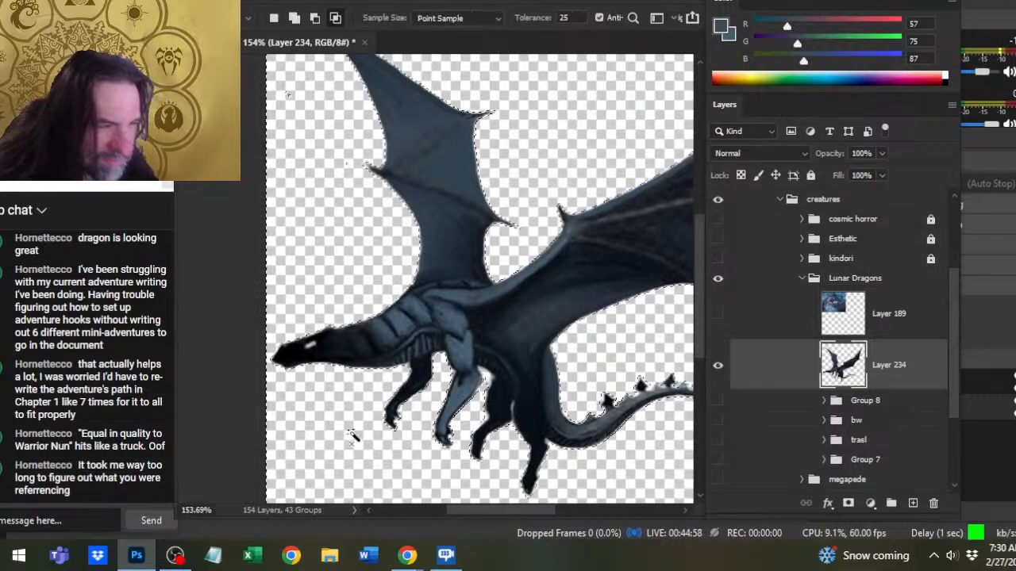
{"action": "left_click_drag", "start_coordinate": [310, 374], "coordinate": [345, 481]}
{"action": "key", "text": "ctrl+d"}
{"action": "key", "text": "b"}
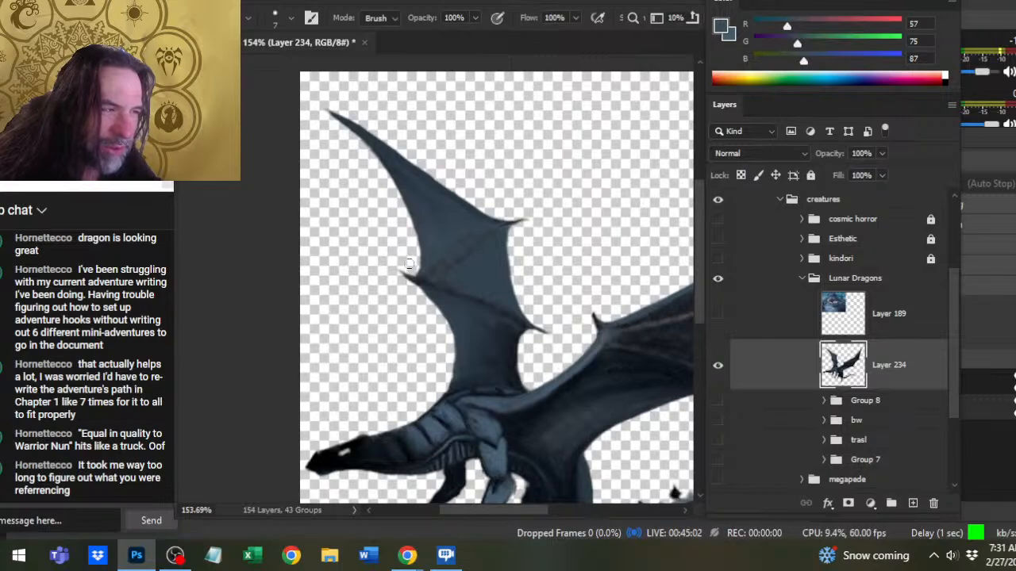
- Erase the specks in front of the far wing's tip, and recheck the background around the near wing with the Magic Wand
{"action": "key", "text": "w"}
{"action": "left_click", "coordinate": [323, 354]}
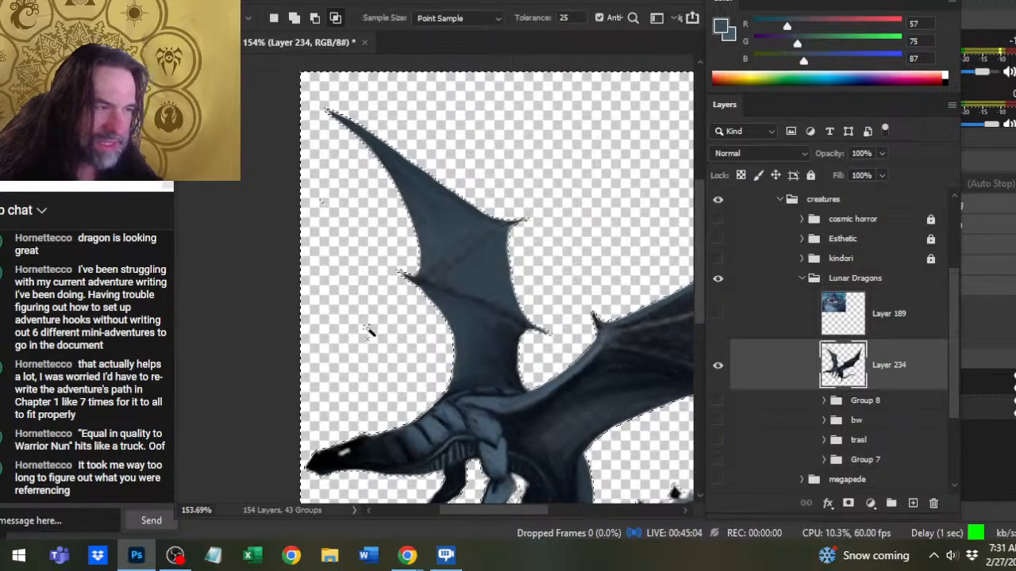
{"action": "scroll", "coordinate": [373, 334], "scroll_direction": "up", "scroll_amount": 4}
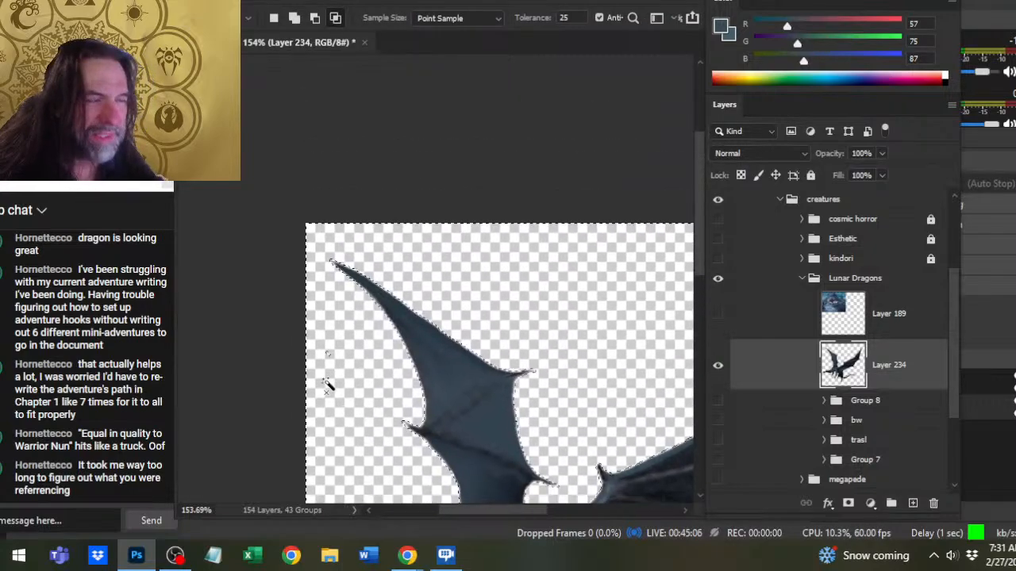
{"action": "key", "text": "ctrl+d"}
{"action": "key", "text": "b"}
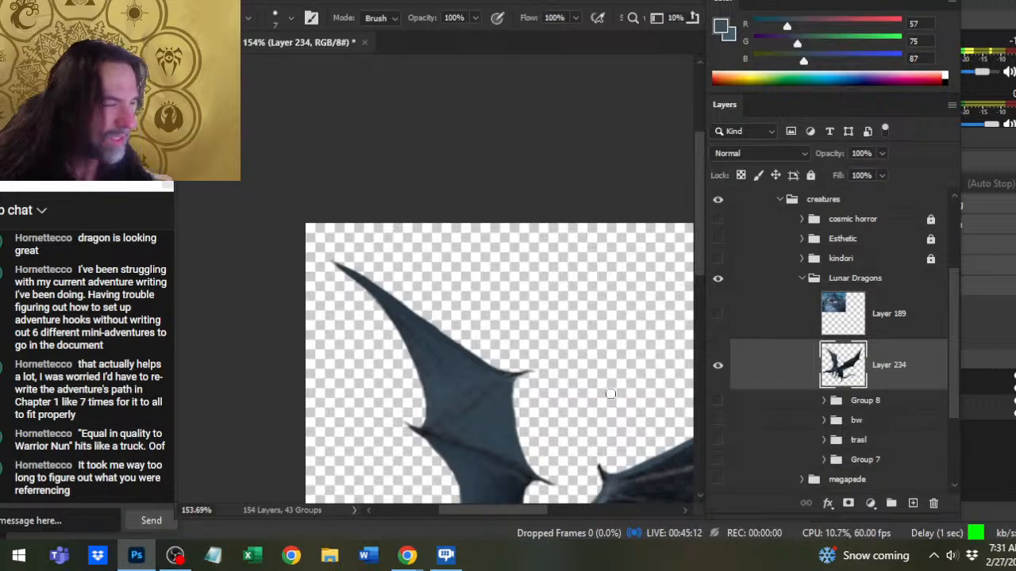
{"action": "left_click_drag", "start_coordinate": [610, 389], "coordinate": [518, 338]}
{"action": "key", "text": "w"}
{"action": "left_click", "coordinate": [521, 309]}
{"action": "left_click_drag", "start_coordinate": [559, 370], "coordinate": [459, 366]}
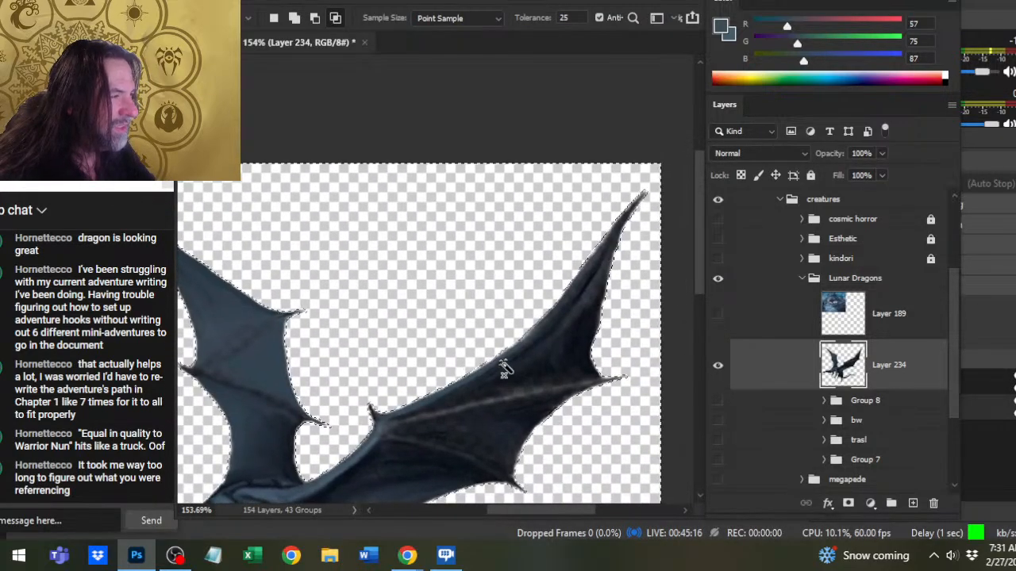
- Fit the full dragon in view, and shift its layer slightly to the right on the canvas
{"action": "key", "text": "ctrl+0"}
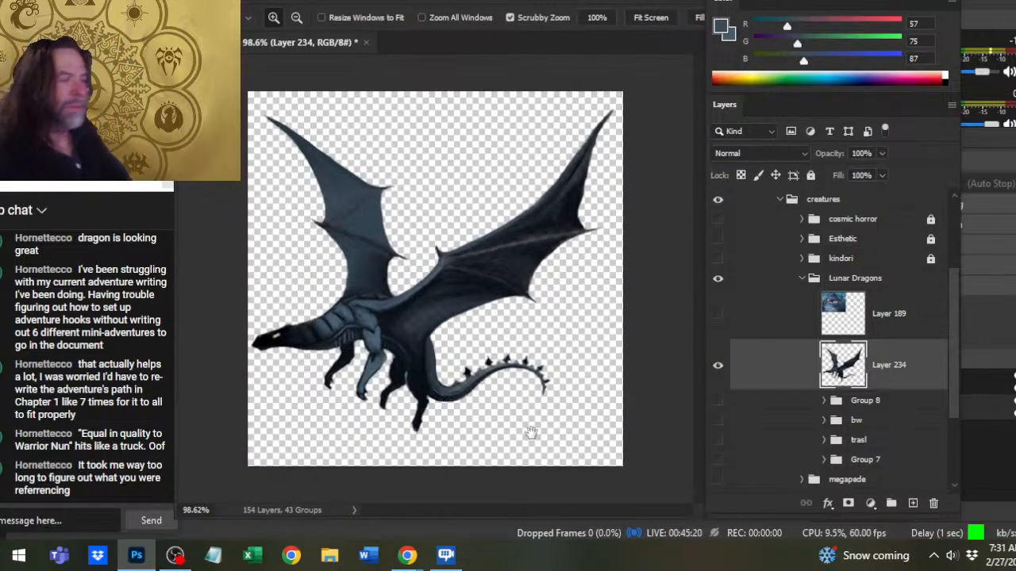
{"action": "left_click_drag", "start_coordinate": [557, 425], "coordinate": [512, 420]}
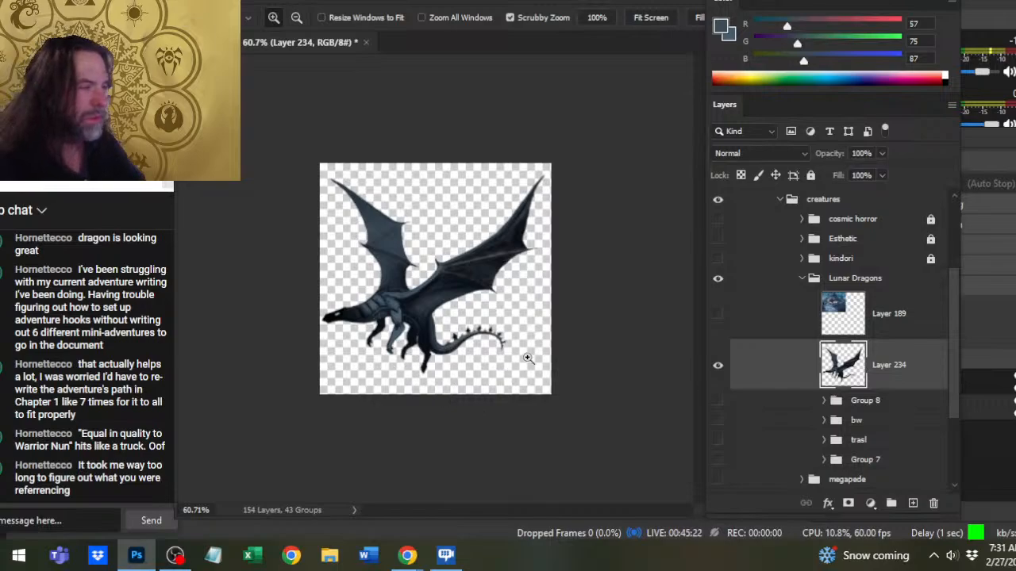
{"action": "key", "text": "v"}
{"action": "left_click_drag", "start_coordinate": [541, 372], "coordinate": [504, 367]}
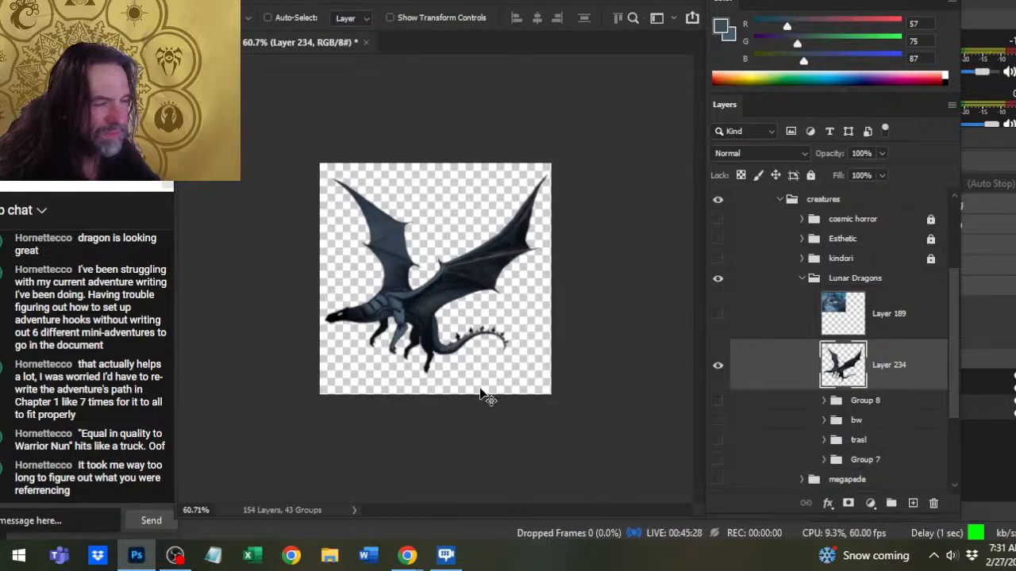
- Scale the dragon layer proportionally to 97.07% with Free Transform, narrowing it from the head side
{"action": "key", "text": "l"}
{"action": "right_click", "coordinate": [459, 299]}
{"action": "left_click", "coordinate": [516, 189]}
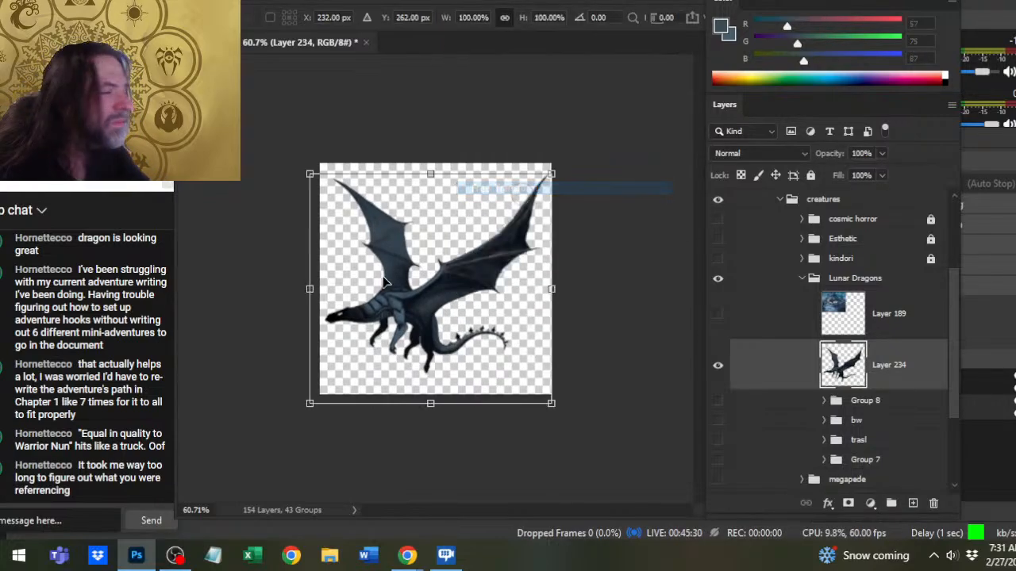
{"action": "left_click_drag", "start_coordinate": [302, 291], "coordinate": [309, 293]}
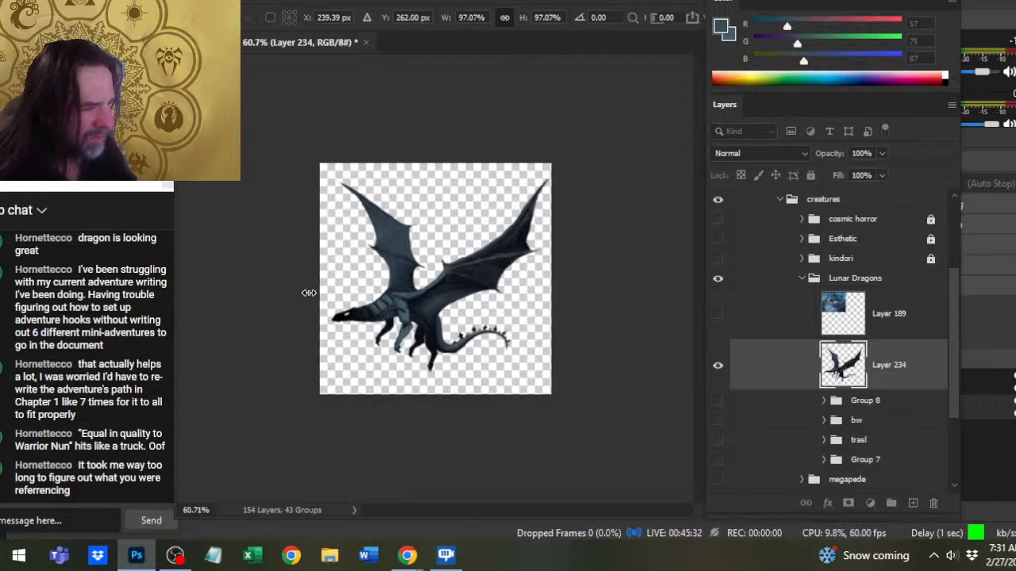
{"action": "key", "text": "Return"}
{"action": "key", "text": "v"}
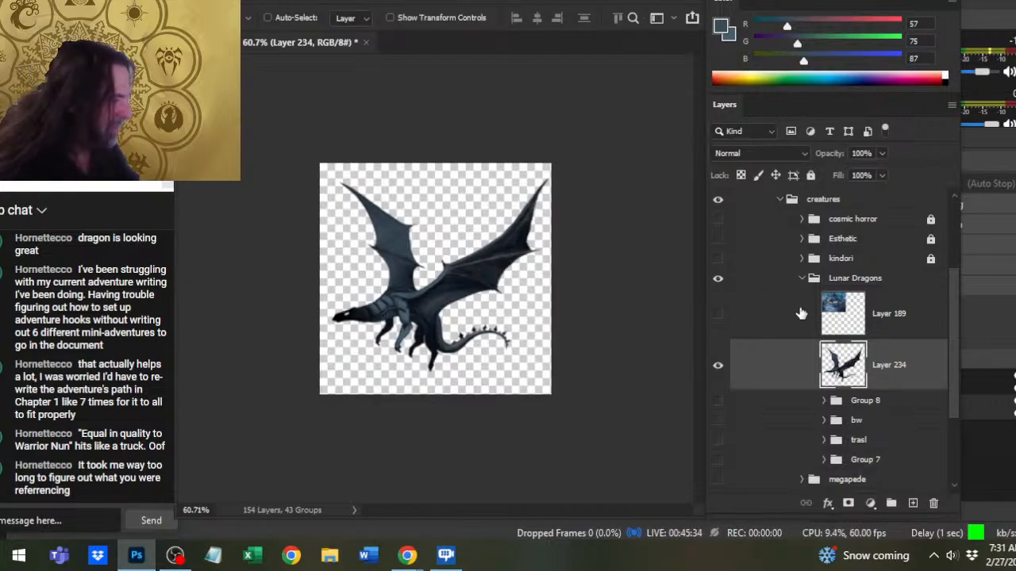
- Show the reference painting on Layer 189 and examine the nesting dragon's head, spikes, wing and tail
{"action": "left_click", "coordinate": [717, 314]}
{"action": "key", "text": "z"}
{"action": "mouse_move", "coordinate": [395, 220]}
{"action": "left_mouse_down"}
{"action": "mouse_move", "coordinate": [470, 246]}
{"action": "mouse_move", "coordinate": [331, 246]}
{"action": "left_mouse_up"}
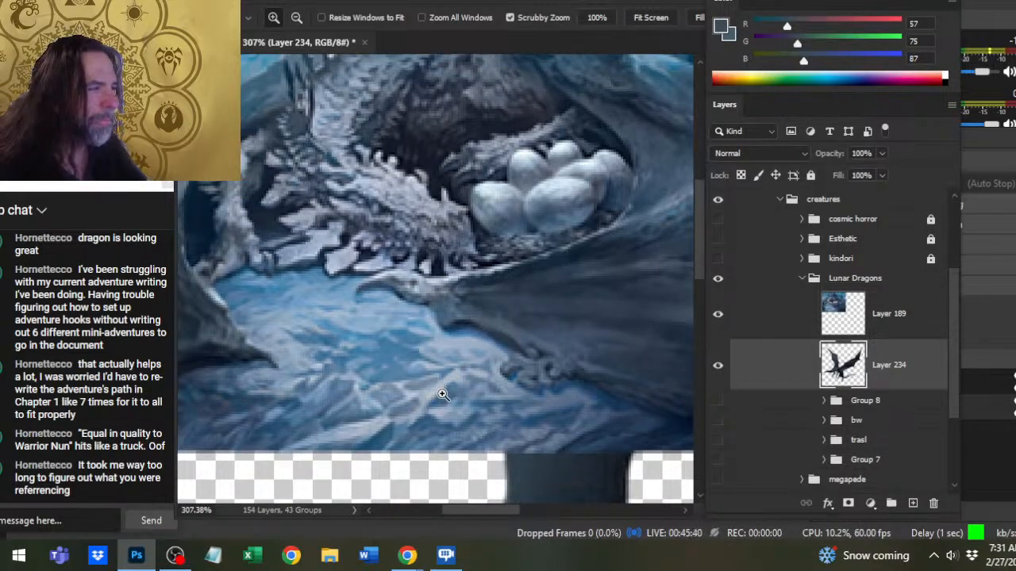
{"action": "mouse_move", "coordinate": [488, 234]}
{"action": "left_mouse_down"}
{"action": "mouse_move", "coordinate": [476, 462]}
{"action": "mouse_move", "coordinate": [263, 398]}
{"action": "mouse_move", "coordinate": [456, 431]}
{"action": "mouse_move", "coordinate": [547, 377]}
{"action": "mouse_move", "coordinate": [563, 351]}
{"action": "left_mouse_up"}
{"action": "mouse_move", "coordinate": [560, 424]}
{"action": "left_mouse_down"}
{"action": "mouse_move", "coordinate": [516, 333]}
{"action": "mouse_move", "coordinate": [465, 302]}
{"action": "mouse_move", "coordinate": [461, 310]}
{"action": "left_mouse_up"}
{"action": "mouse_move", "coordinate": [232, 208]}
{"action": "left_mouse_down"}
{"action": "mouse_move", "coordinate": [264, 222]}
{"action": "mouse_move", "coordinate": [266, 209]}
{"action": "left_mouse_up"}
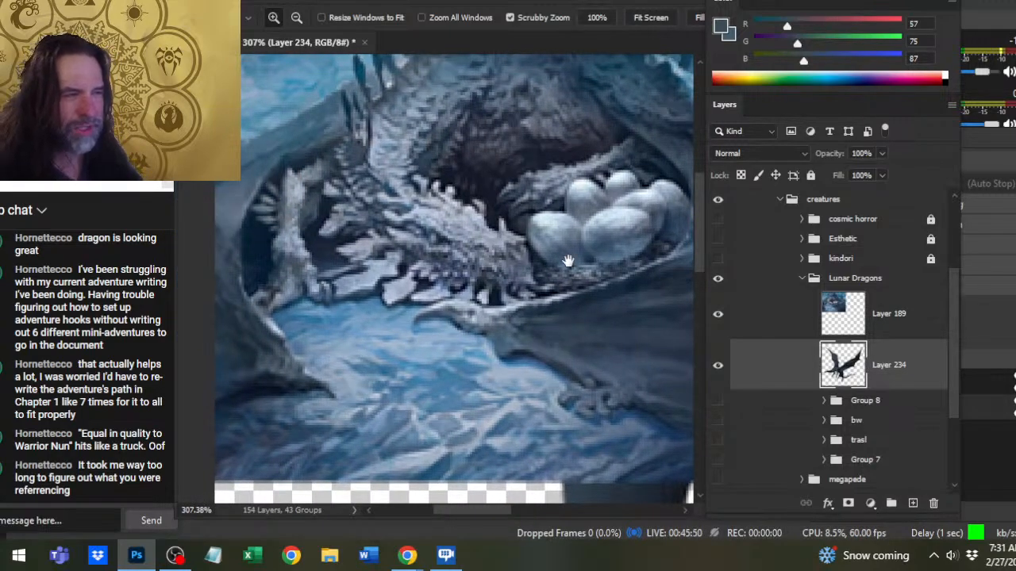
{"action": "left_click_drag", "start_coordinate": [568, 261], "coordinate": [524, 312]}
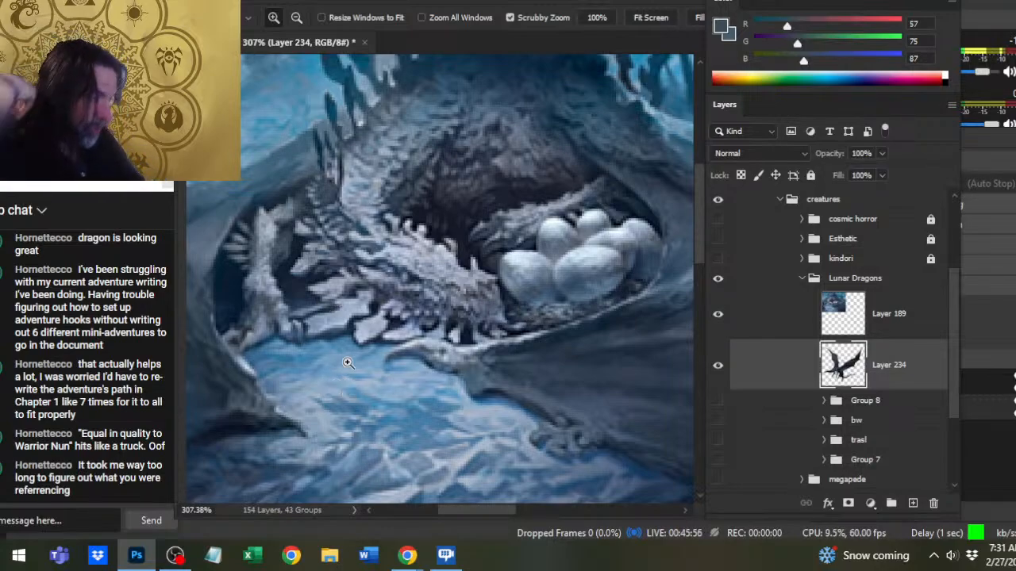
{"action": "mouse_move", "coordinate": [536, 363]}
{"action": "left_mouse_down"}
{"action": "mouse_move", "coordinate": [490, 477]}
{"action": "mouse_move", "coordinate": [415, 401]}
{"action": "left_mouse_up"}
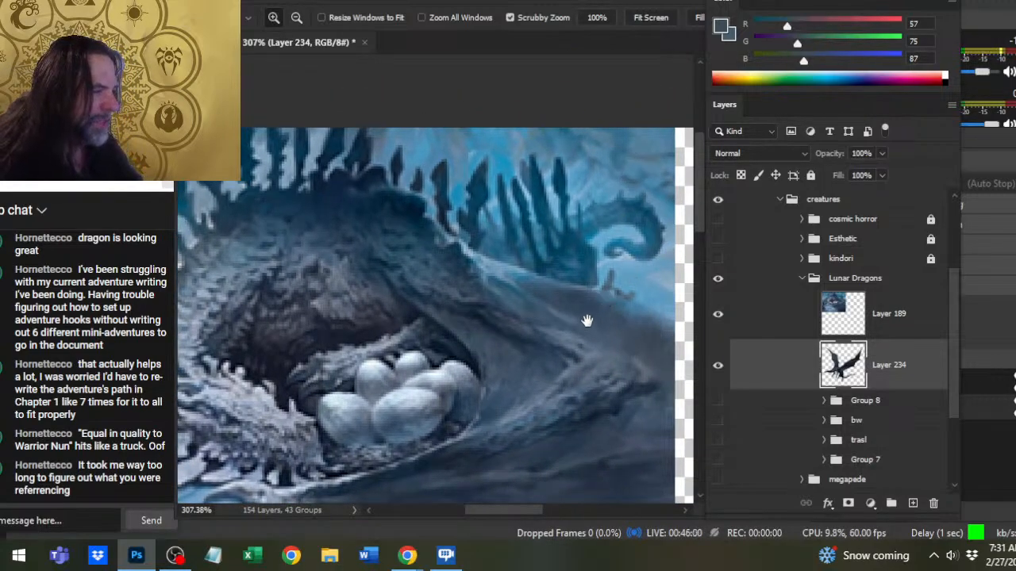
{"action": "left_click_drag", "start_coordinate": [588, 321], "coordinate": [542, 309]}
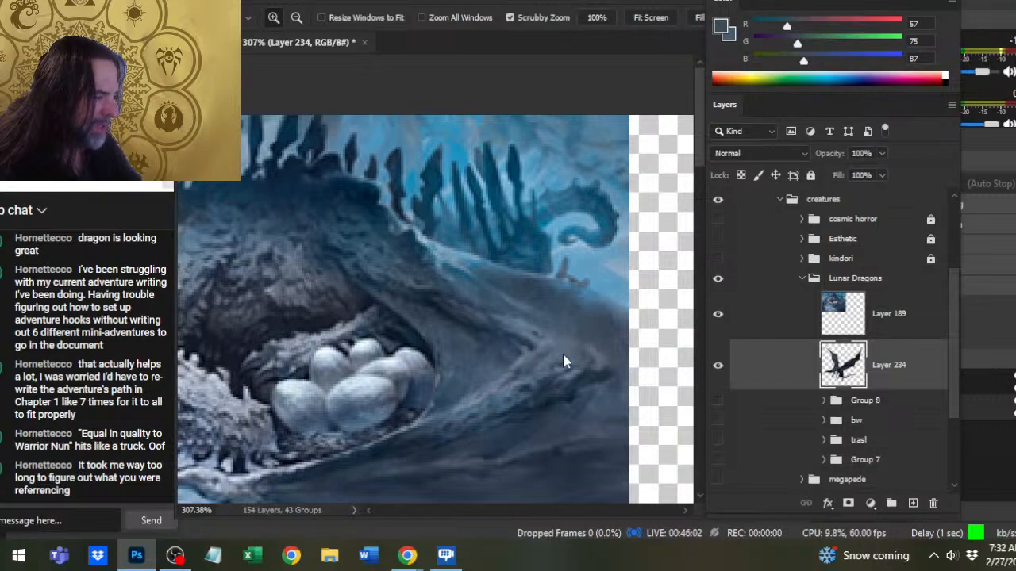
- Save and close the document, and reopen tokens.psd from the production tokens folder in the recent files
{"action": "key", "text": "ctrl+s"}
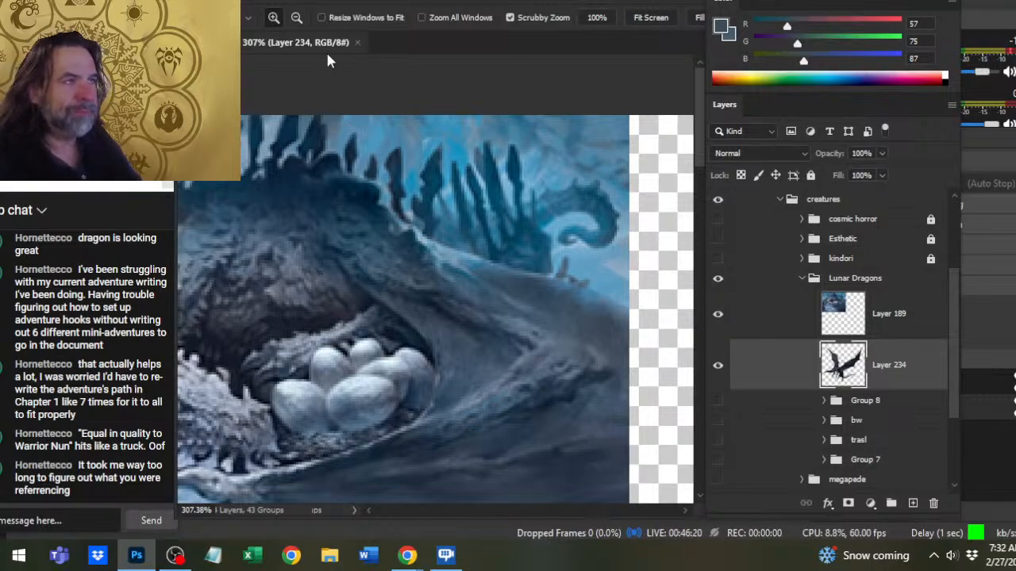
{"action": "left_click", "coordinate": [357, 42]}
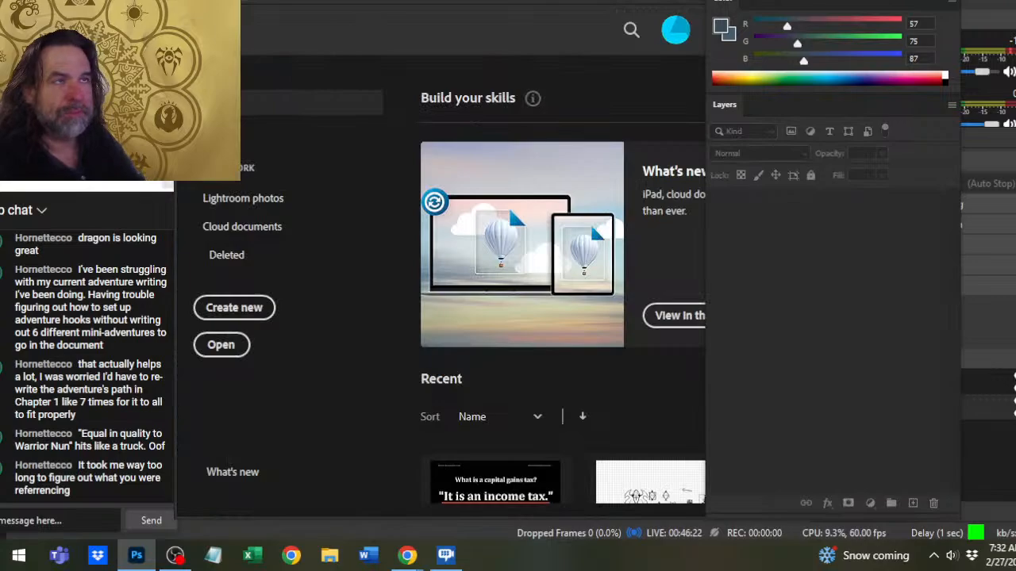
{"action": "left_click", "coordinate": [211, 2]}
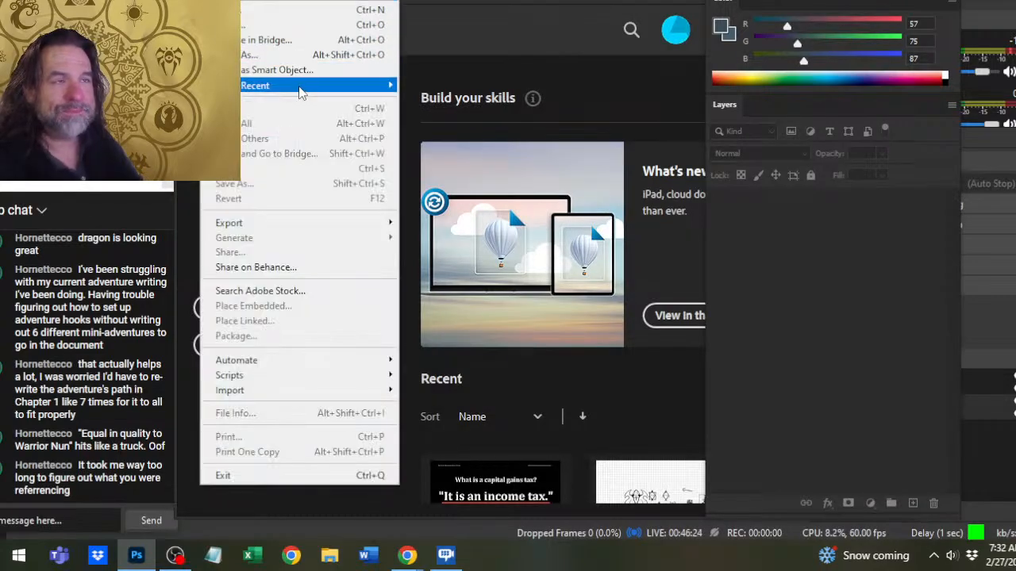
{"action": "mouse_move", "coordinate": [299, 88]}
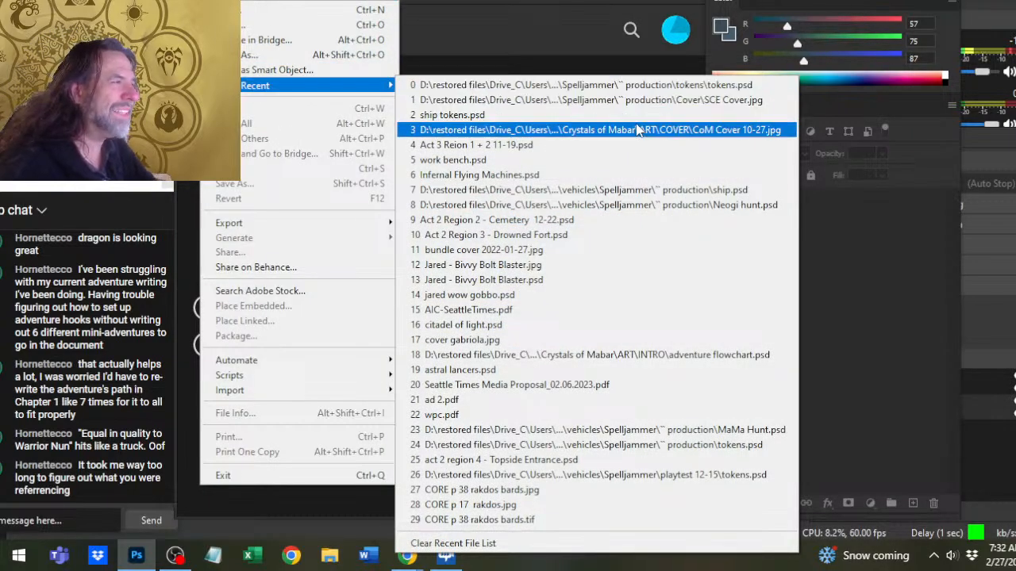
{"action": "left_click", "coordinate": [643, 89]}
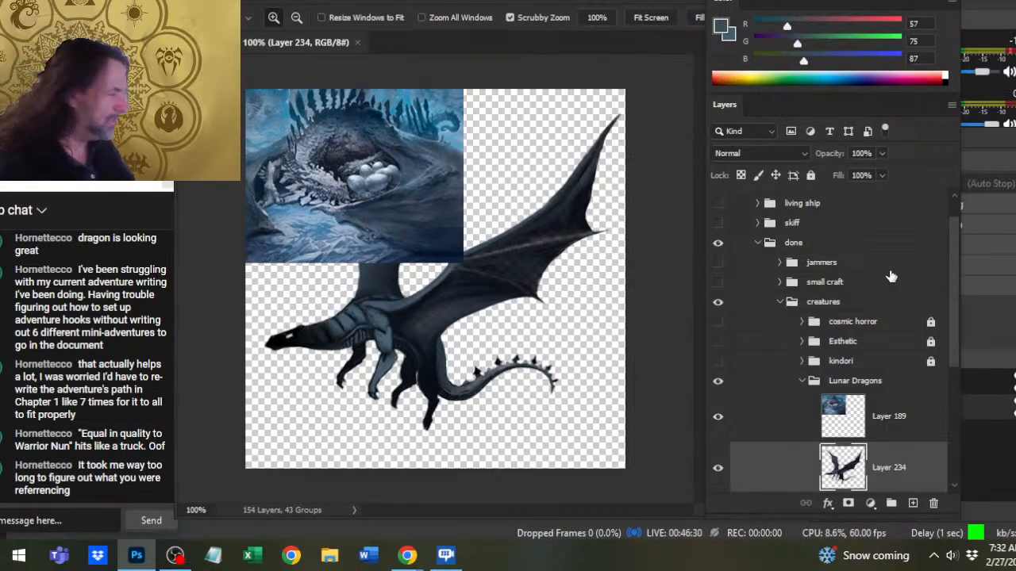
- Hide the reference painting on Layer 189, and add a new empty layer directly above the dragon's layer
{"action": "left_click", "coordinate": [719, 417]}
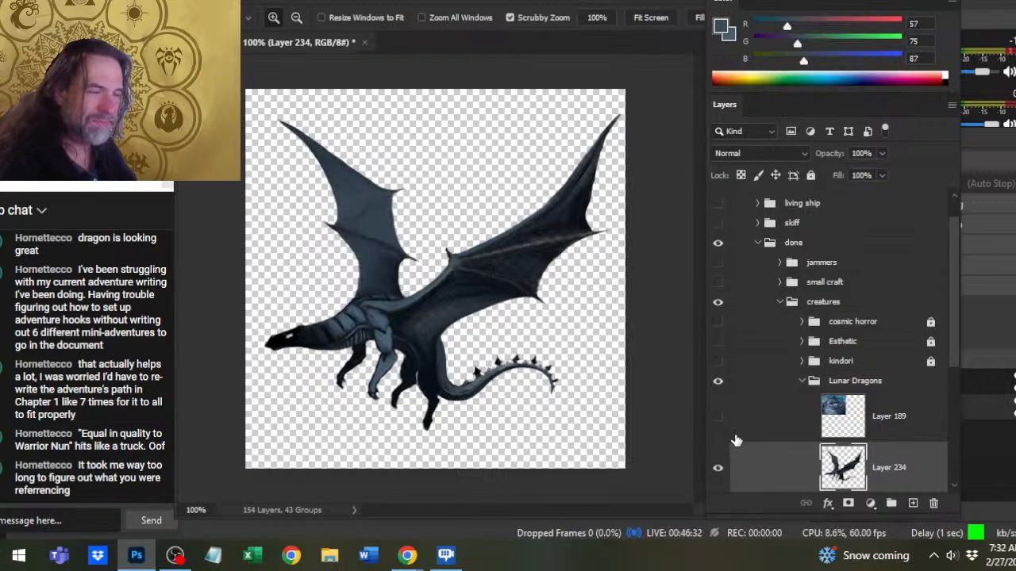
{"action": "left_click", "coordinate": [913, 503]}
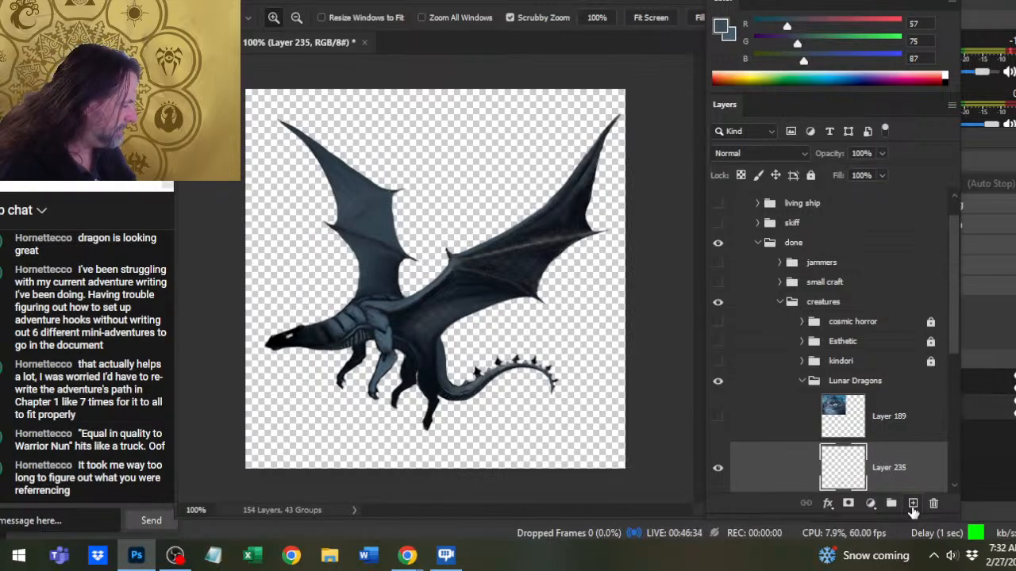
{"action": "left_click_drag", "start_coordinate": [326, 332], "coordinate": [373, 346]}
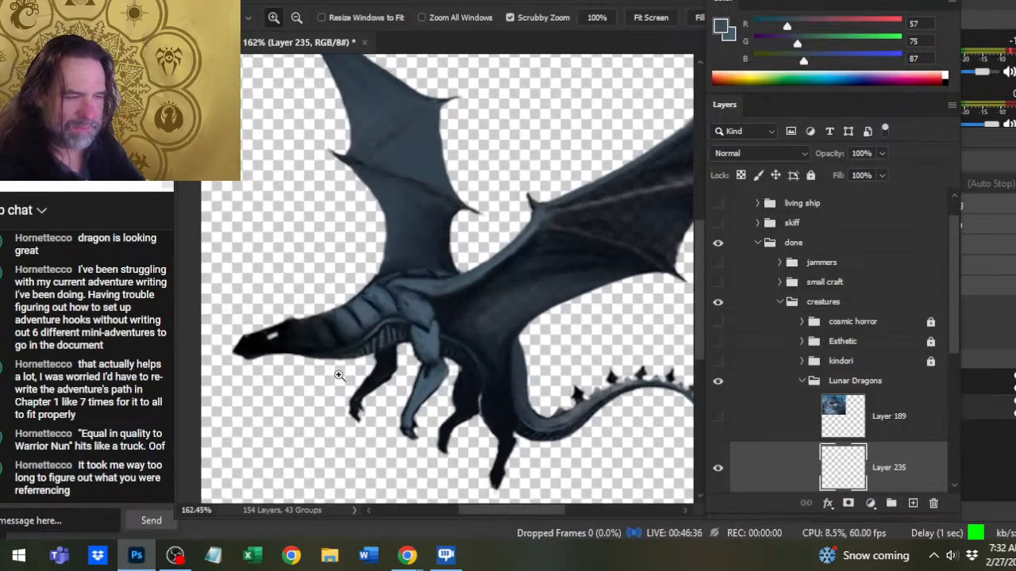
{"action": "left_click_drag", "start_coordinate": [290, 357], "coordinate": [329, 359]}
{"action": "left_click_drag", "start_coordinate": [330, 360], "coordinate": [412, 327]}
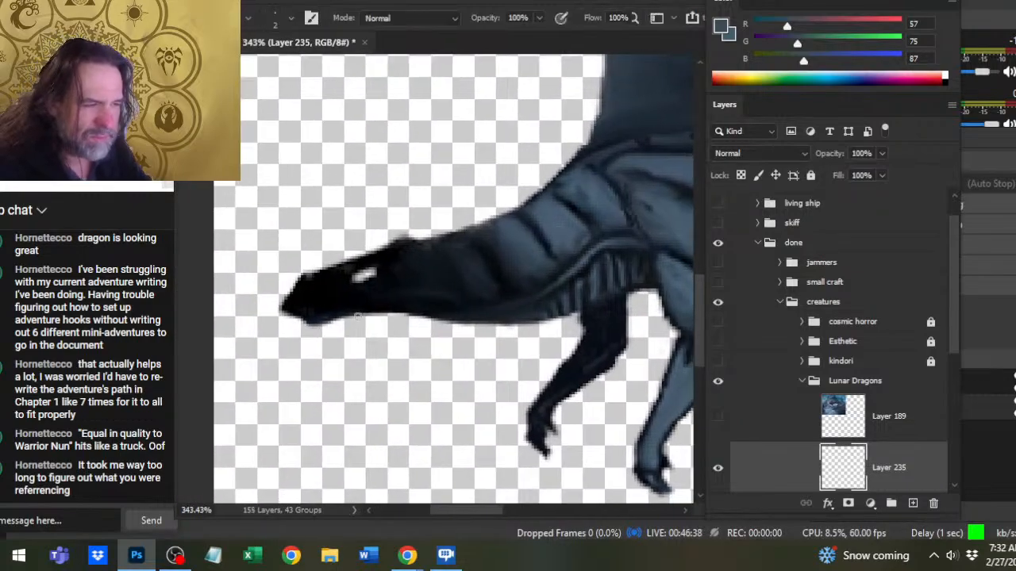
- Sample the dark blue (4, 15, 24) from the head, and paint small spikes under the jaw with the size 2 Brush
{"action": "key", "text": "alt"}
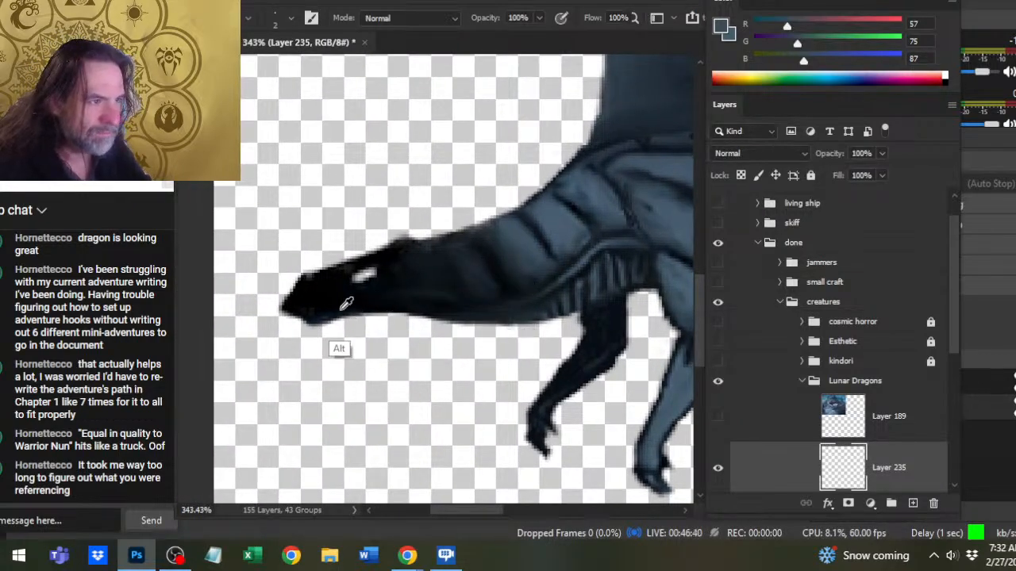
{"action": "left_click", "coordinate": [346, 304], "text": "alt"}
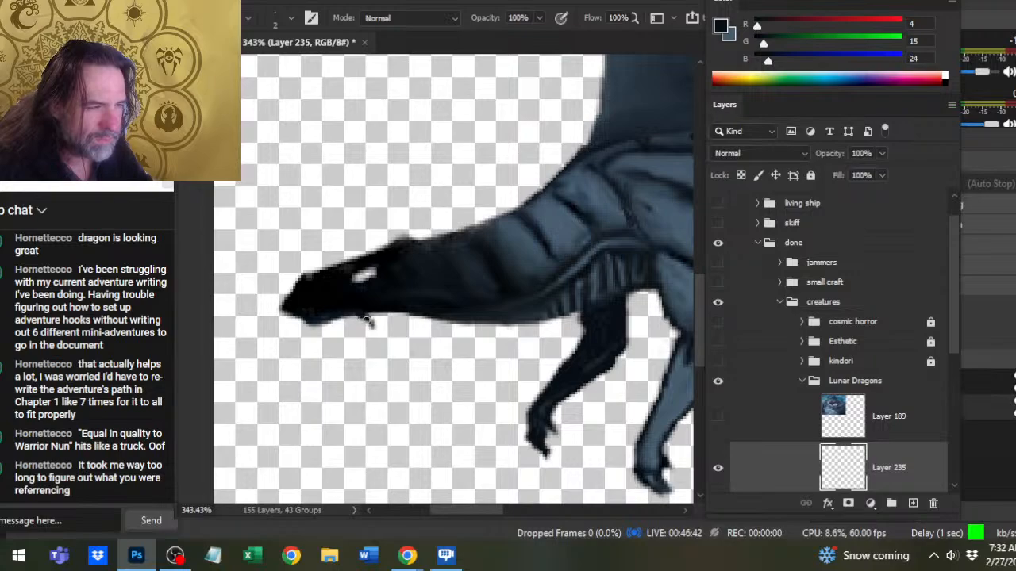
{"action": "left_click_drag", "start_coordinate": [367, 320], "coordinate": [374, 327]}
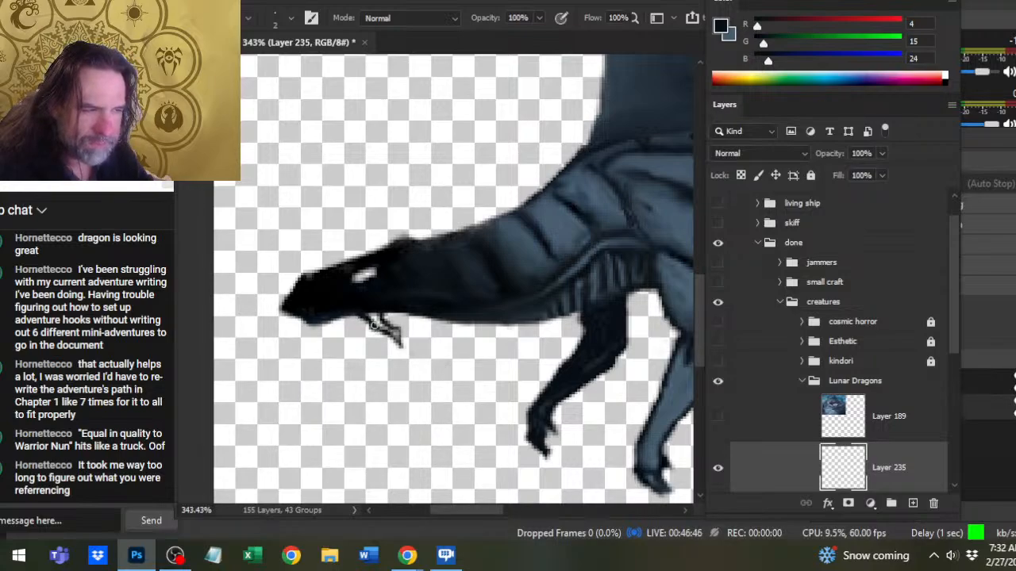
{"action": "left_click_drag", "start_coordinate": [373, 328], "coordinate": [385, 332]}
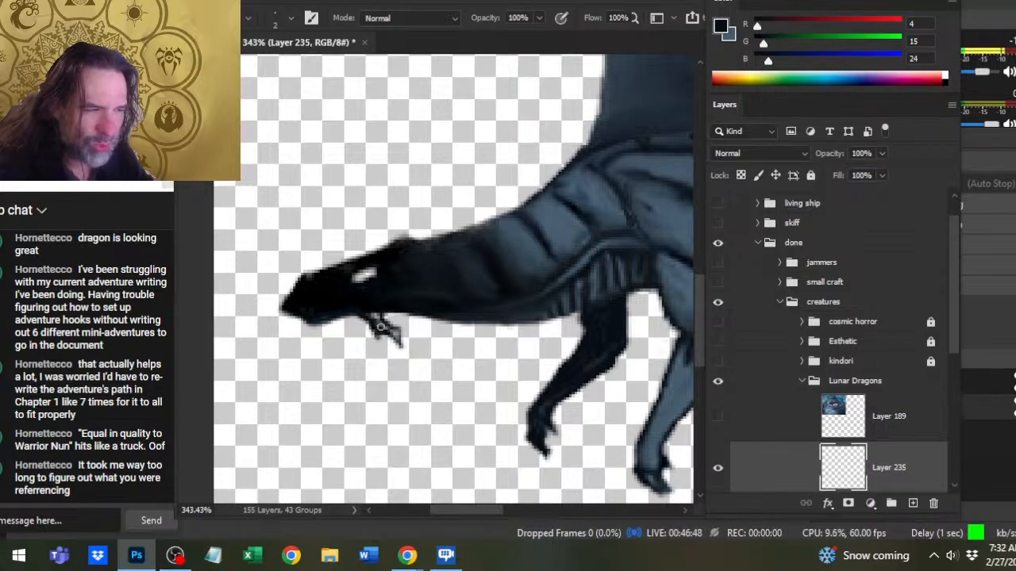
- Show Layer 189 briefly to study the nesting dragon's head and neck spikes in the reference, and hide it again
{"action": "left_click", "coordinate": [718, 416]}
{"action": "mouse_move", "coordinate": [434, 201]}
{"action": "left_mouse_down"}
{"action": "mouse_move", "coordinate": [499, 329]}
{"action": "mouse_move", "coordinate": [510, 382]}
{"action": "left_mouse_up"}
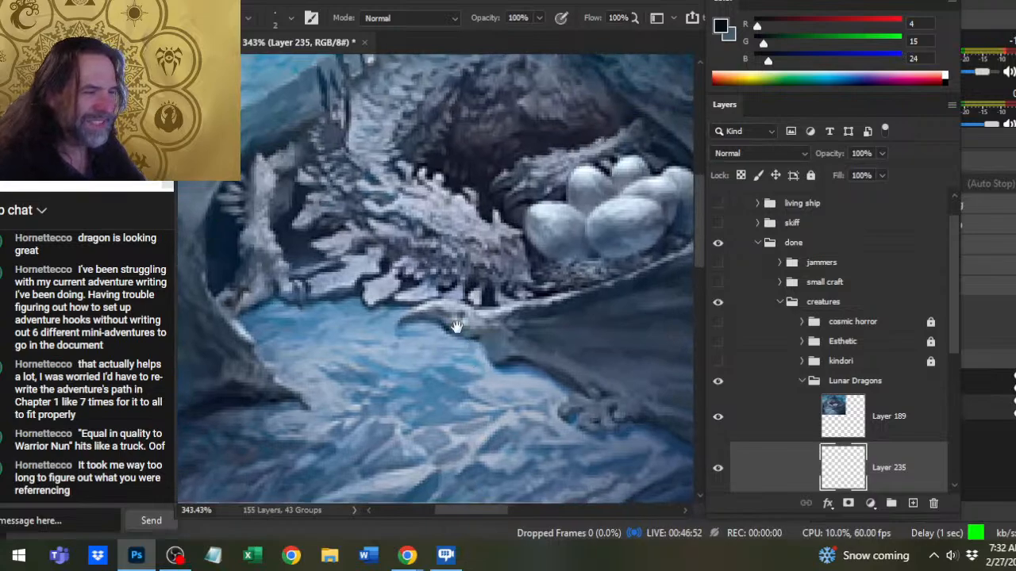
{"action": "left_click_drag", "start_coordinate": [344, 200], "coordinate": [312, 244]}
{"action": "left_click_drag", "start_coordinate": [350, 273], "coordinate": [363, 312]}
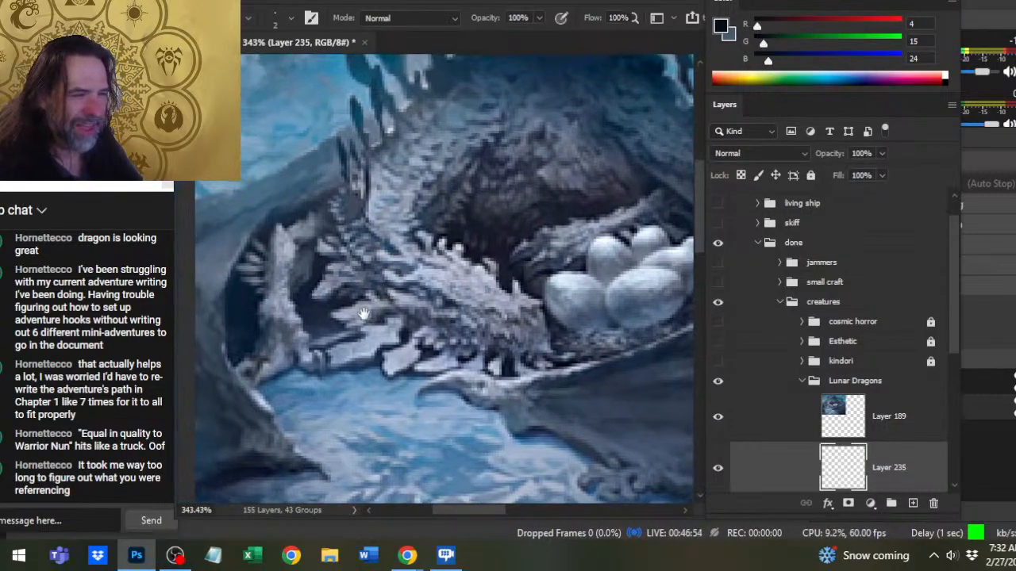
{"action": "left_click_drag", "start_coordinate": [576, 350], "coordinate": [489, 347]}
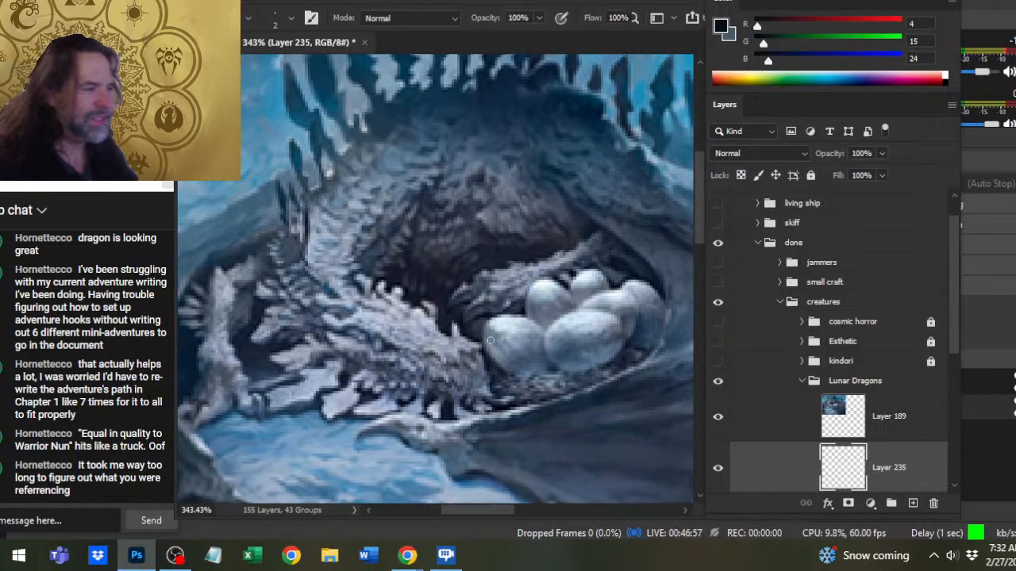
{"action": "left_click", "coordinate": [718, 419]}
- Paint a row of jagged, backward-pointing spikes along the underside of the dragon's jaw and throat
{"action": "left_click_drag", "start_coordinate": [581, 407], "coordinate": [540, 393]}
{"action": "left_click_drag", "start_coordinate": [600, 428], "coordinate": [583, 335]}
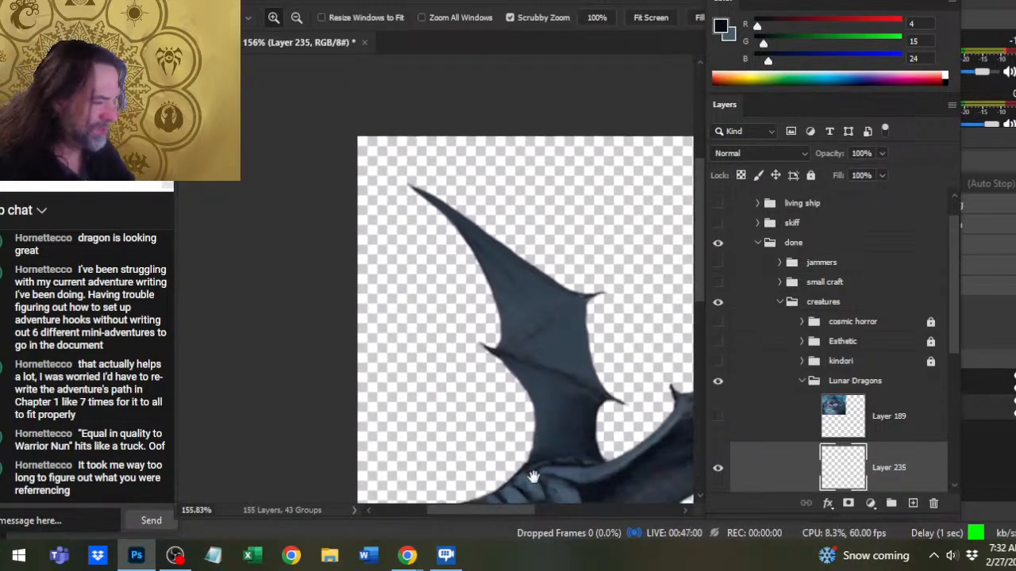
{"action": "left_click_drag", "start_coordinate": [533, 477], "coordinate": [508, 222]}
{"action": "left_click_drag", "start_coordinate": [437, 314], "coordinate": [488, 324]}
{"action": "mouse_move", "coordinate": [386, 291]}
{"action": "left_mouse_down"}
{"action": "mouse_move", "coordinate": [347, 300]}
{"action": "mouse_move", "coordinate": [352, 314]}
{"action": "left_mouse_up"}
{"action": "mouse_move", "coordinate": [352, 315]}
{"action": "left_mouse_down"}
{"action": "mouse_move", "coordinate": [357, 297]}
{"action": "mouse_move", "coordinate": [351, 311]}
{"action": "mouse_move", "coordinate": [344, 296]}
{"action": "left_mouse_up"}
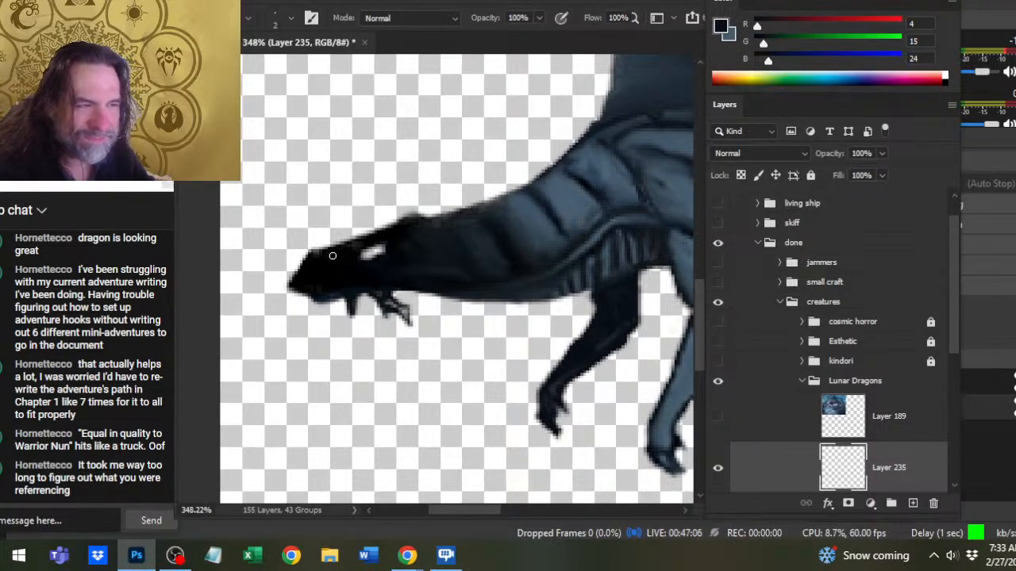
{"action": "mouse_move", "coordinate": [338, 299]}
{"action": "left_mouse_down"}
{"action": "mouse_move", "coordinate": [399, 307]}
{"action": "mouse_move", "coordinate": [411, 322]}
{"action": "left_mouse_up"}
{"action": "left_click_drag", "start_coordinate": [399, 287], "coordinate": [440, 313]}
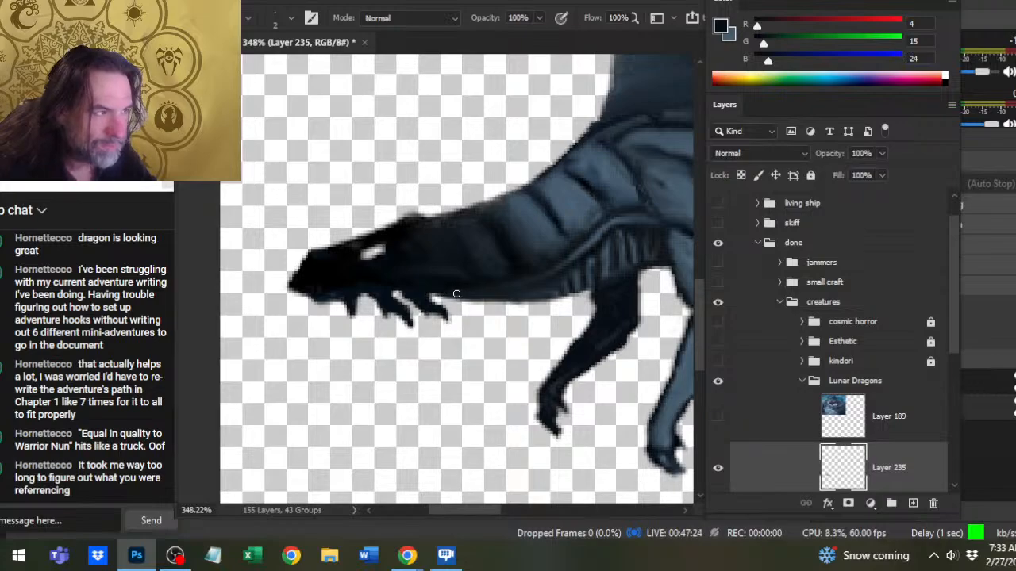
{"action": "mouse_move", "coordinate": [456, 299]}
{"action": "left_mouse_down"}
{"action": "mouse_move", "coordinate": [491, 319]}
{"action": "mouse_move", "coordinate": [481, 313]}
{"action": "left_mouse_up"}
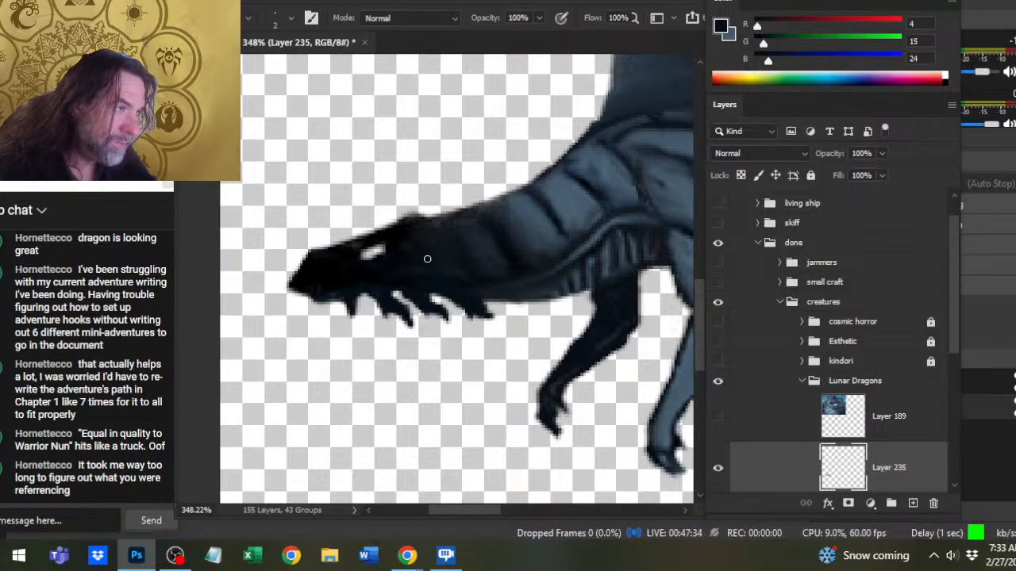
- Paint two pointed horns on top of the head behind the eye, and add a downward point to the rearmost throat spike
{"action": "mouse_move", "coordinate": [414, 221]}
{"action": "left_mouse_down"}
{"action": "mouse_move", "coordinate": [443, 194]}
{"action": "mouse_move", "coordinate": [441, 213]}
{"action": "left_mouse_up"}
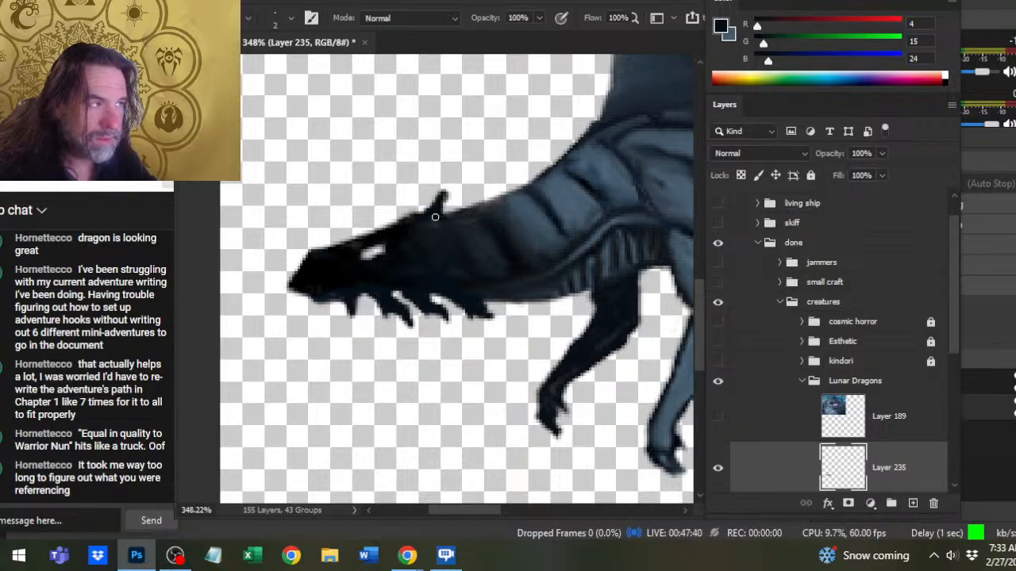
{"action": "mouse_move", "coordinate": [433, 208]}
{"action": "left_mouse_down"}
{"action": "mouse_move", "coordinate": [438, 195]}
{"action": "mouse_move", "coordinate": [435, 217]}
{"action": "mouse_move", "coordinate": [389, 228]}
{"action": "mouse_move", "coordinate": [403, 205]}
{"action": "mouse_move", "coordinate": [381, 231]}
{"action": "left_mouse_up"}
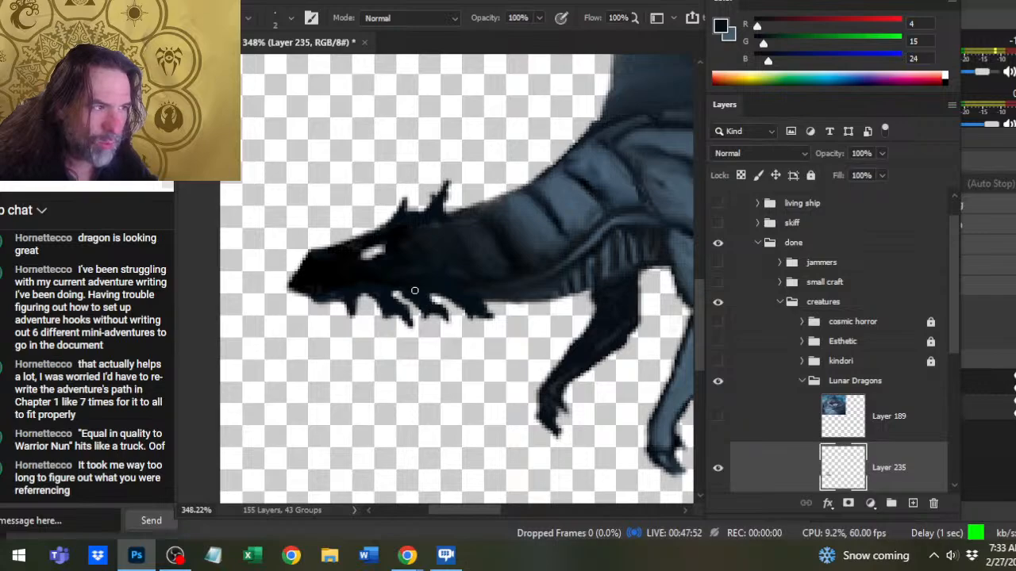
{"action": "left_click_drag", "start_coordinate": [467, 305], "coordinate": [472, 330]}
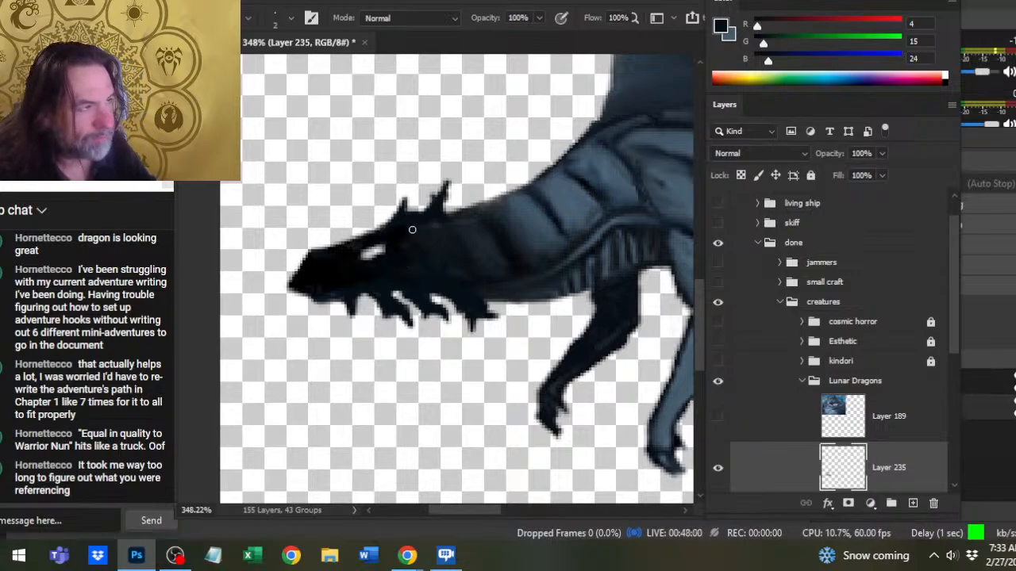
{"action": "left_click_drag", "start_coordinate": [409, 193], "coordinate": [359, 237]}
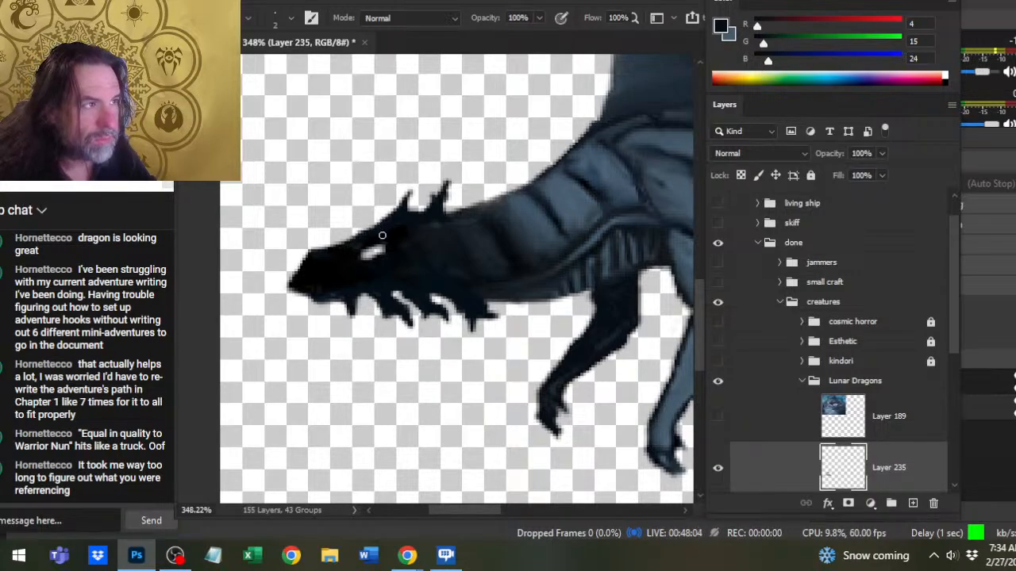
- Sample near-black (1, 0, 0) from the head, and brush dark shading onto the neck just behind the rear horn
{"action": "key", "text": "e"}
{"action": "key", "text": "b"}
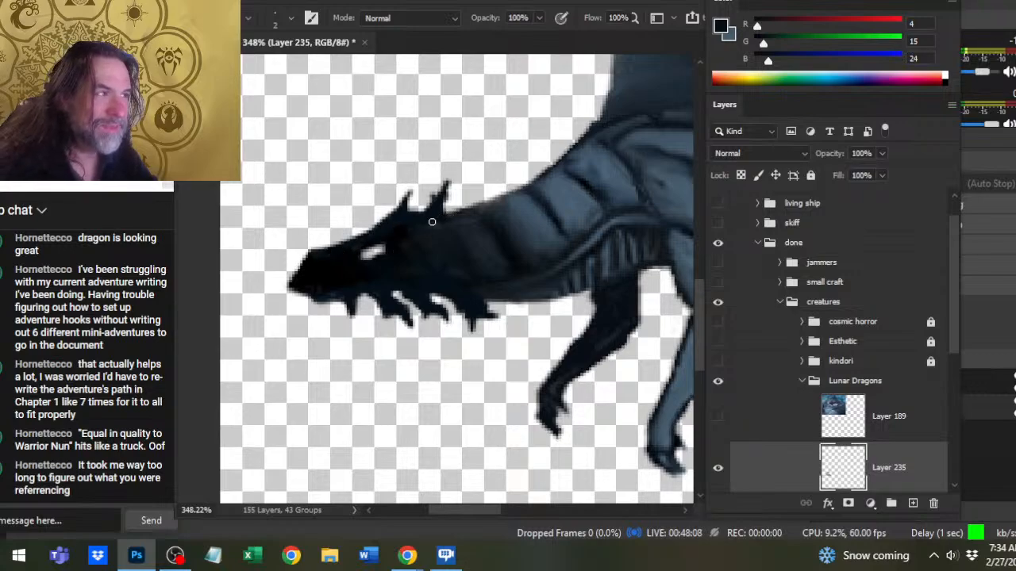
{"action": "left_click", "coordinate": [409, 225], "text": "alt"}
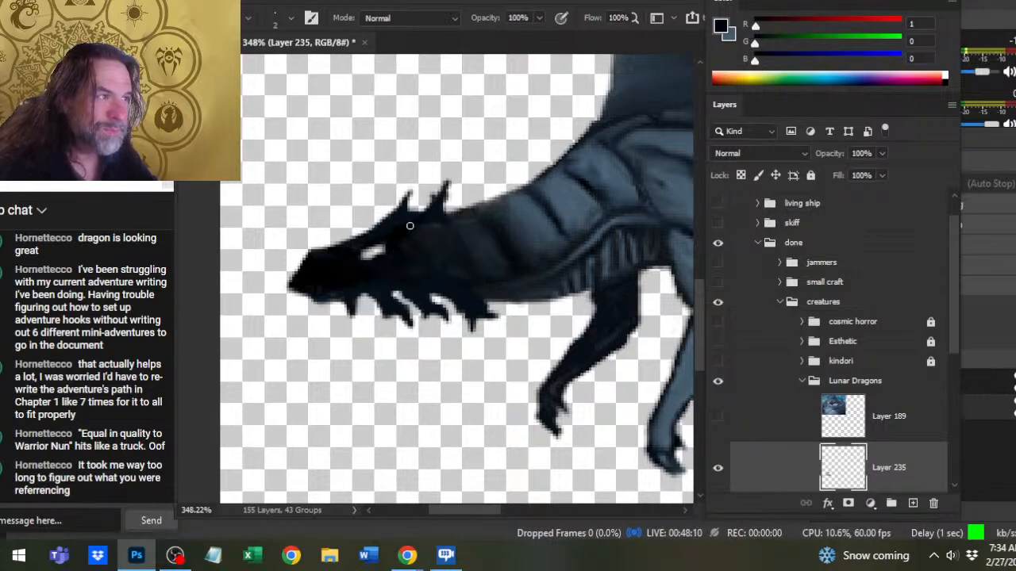
{"action": "mouse_move", "coordinate": [449, 218]}
{"action": "left_mouse_down"}
{"action": "mouse_move", "coordinate": [459, 234]}
{"action": "mouse_move", "coordinate": [442, 228]}
{"action": "left_mouse_up"}
{"action": "key", "text": "r"}
{"action": "key", "text": "b"}
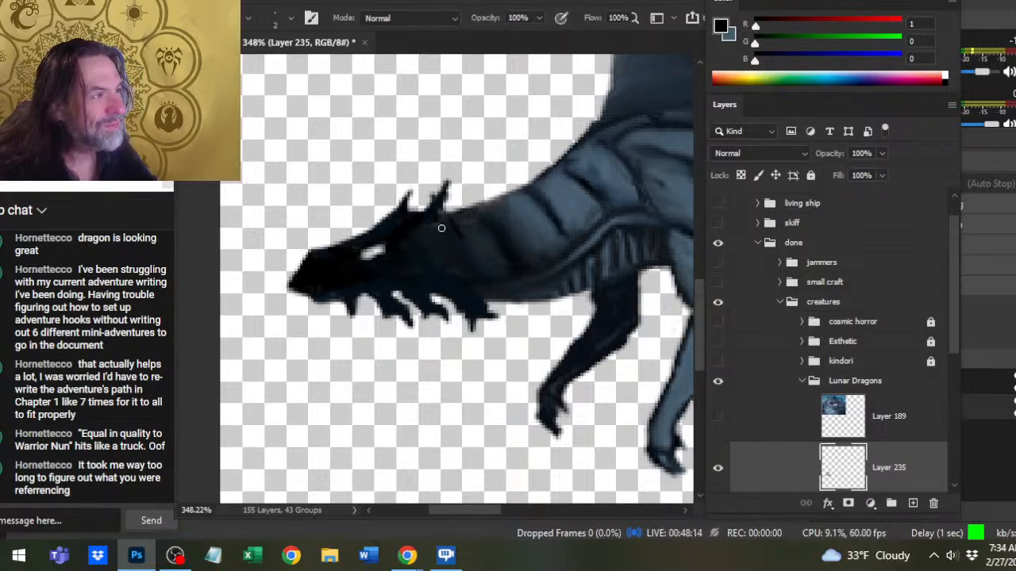
- Sample dark grey (23, 29, 34) from the neck, and paint a tall, curved, pointed spike on top of the neck behind the head horns
{"action": "key", "text": "r"}
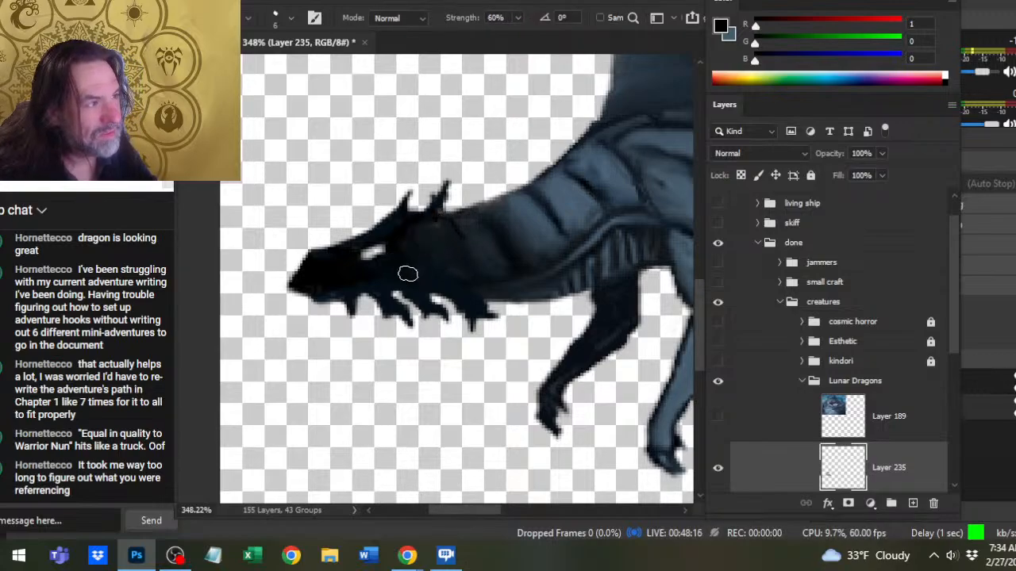
{"action": "key", "text": "b"}
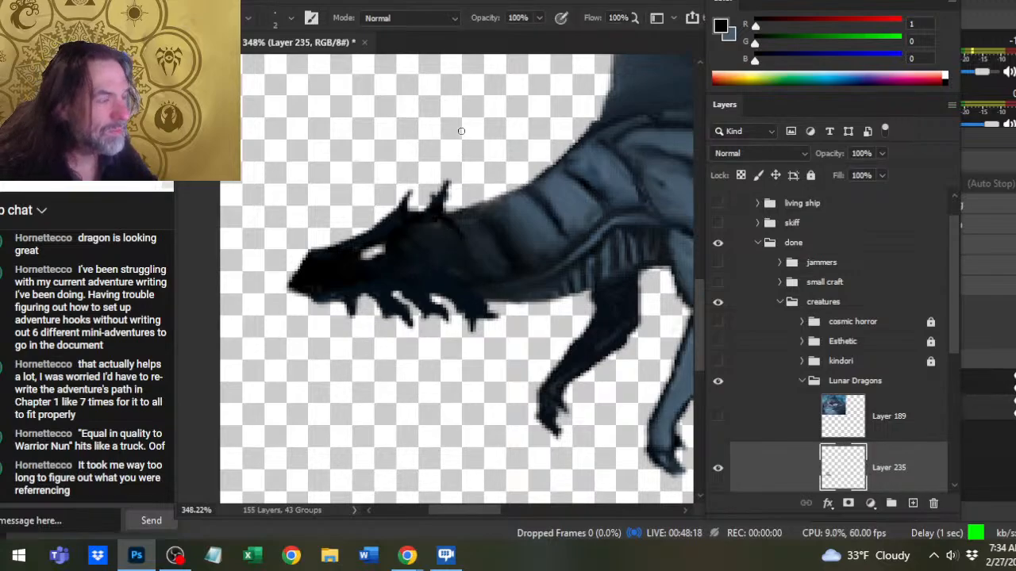
{"action": "left_click", "coordinate": [472, 211], "text": "alt"}
{"action": "left_click", "coordinate": [474, 209], "text": "alt"}
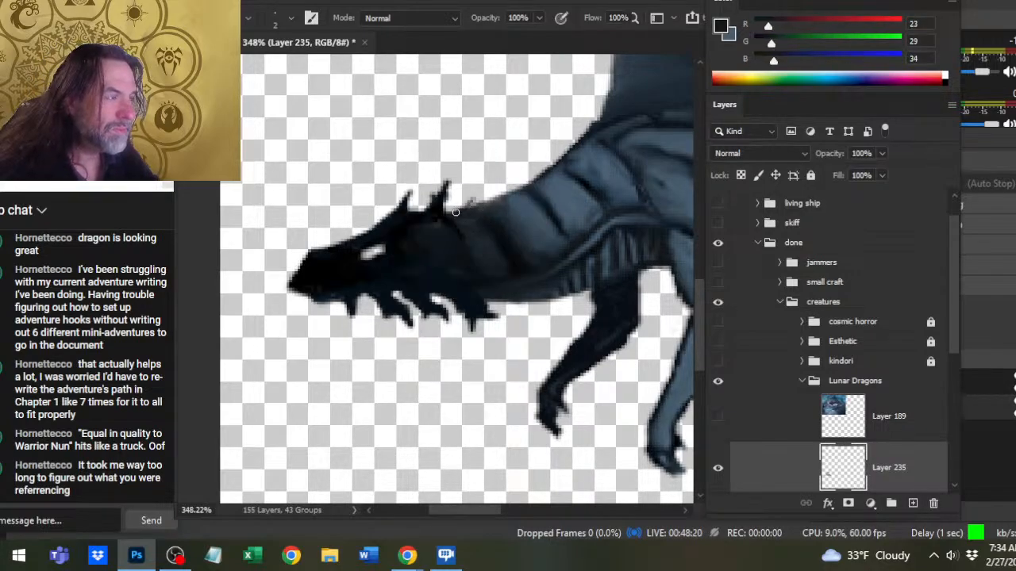
{"action": "mouse_move", "coordinate": [475, 203]}
{"action": "left_mouse_down"}
{"action": "mouse_move", "coordinate": [486, 153]}
{"action": "mouse_move", "coordinate": [494, 179]}
{"action": "mouse_move", "coordinate": [475, 203]}
{"action": "mouse_move", "coordinate": [481, 137]}
{"action": "mouse_move", "coordinate": [494, 163]}
{"action": "mouse_move", "coordinate": [475, 203]}
{"action": "mouse_move", "coordinate": [494, 198]}
{"action": "mouse_move", "coordinate": [481, 152]}
{"action": "mouse_move", "coordinate": [494, 163]}
{"action": "mouse_move", "coordinate": [480, 141]}
{"action": "left_mouse_up"}
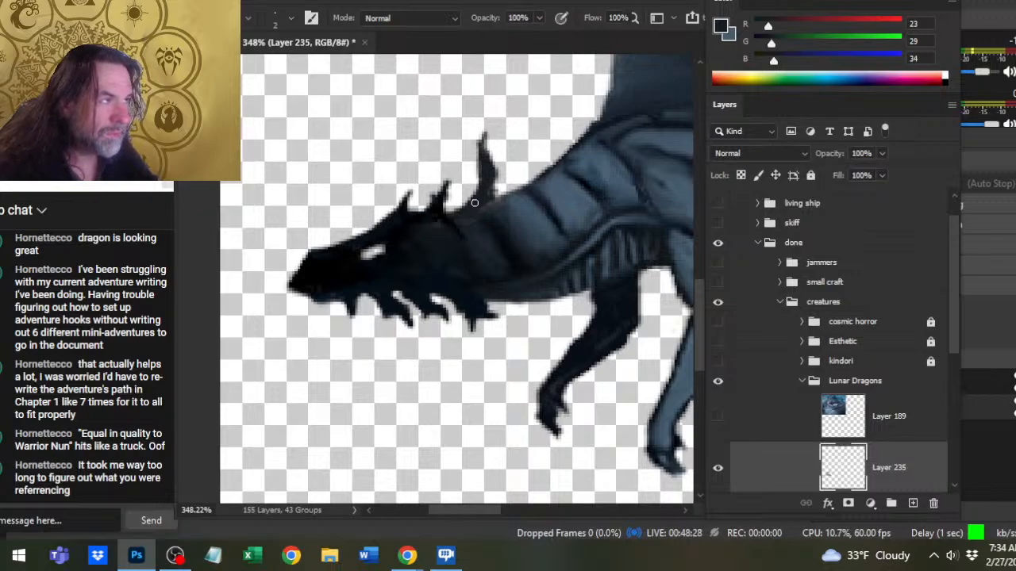
{"action": "key", "text": "e"}
{"action": "key", "text": "b"}
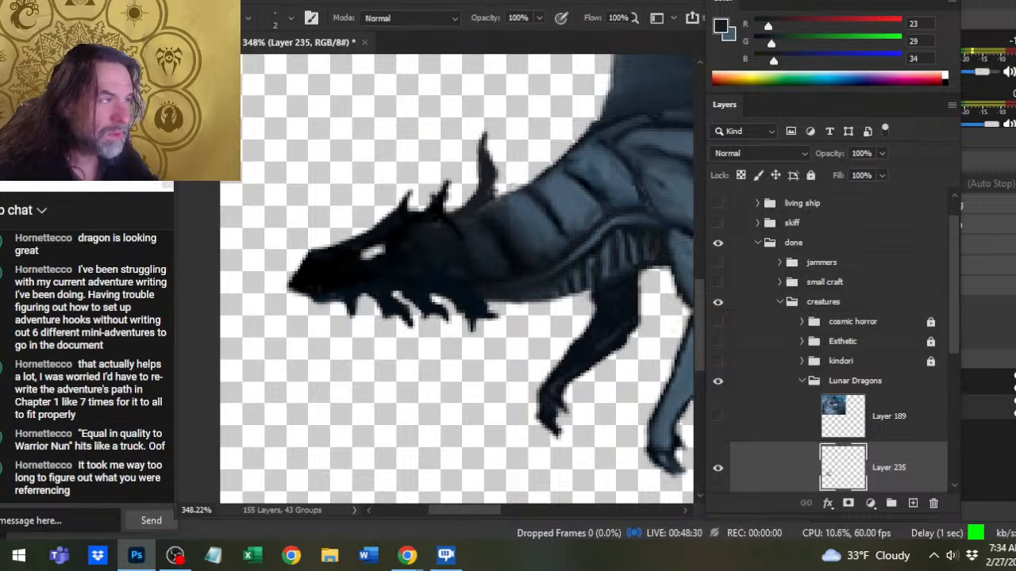
{"action": "key", "text": "e"}
{"action": "key", "text": "b"}
- Sample progressively lighter blue-greys from the neck, up to (59, 80, 95), and brush them along the tall neck spike
{"action": "left_click", "coordinate": [498, 250], "text": "alt"}
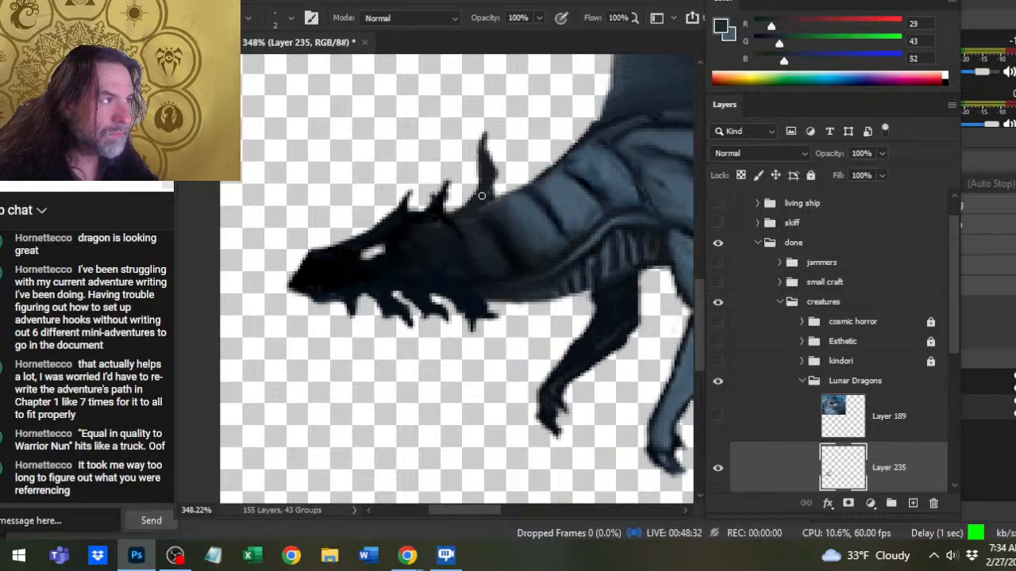
{"action": "left_click", "coordinate": [501, 214], "text": "alt"}
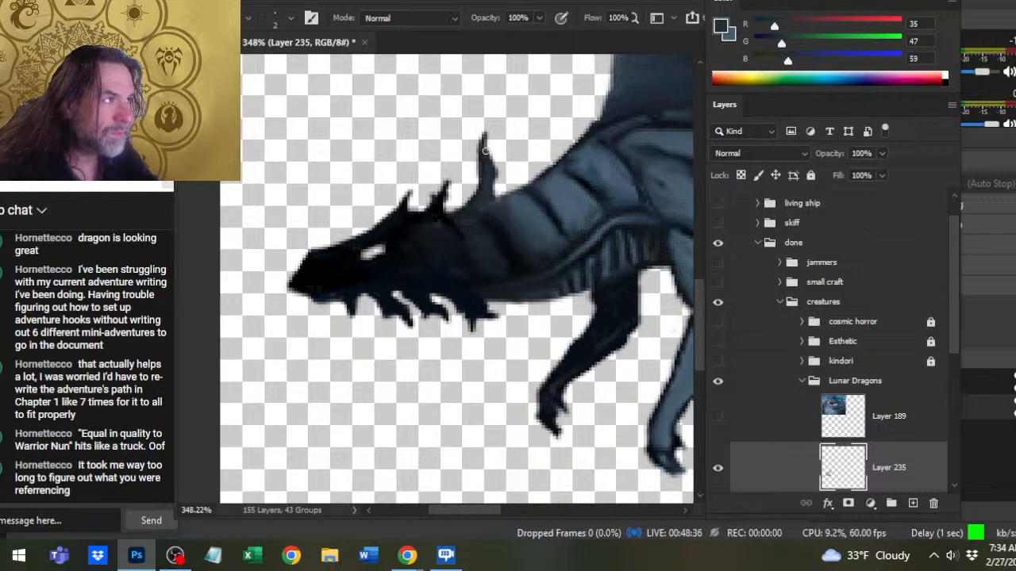
{"action": "left_click", "coordinate": [514, 213], "text": "alt"}
{"action": "left_click_drag", "start_coordinate": [485, 197], "coordinate": [484, 157]}
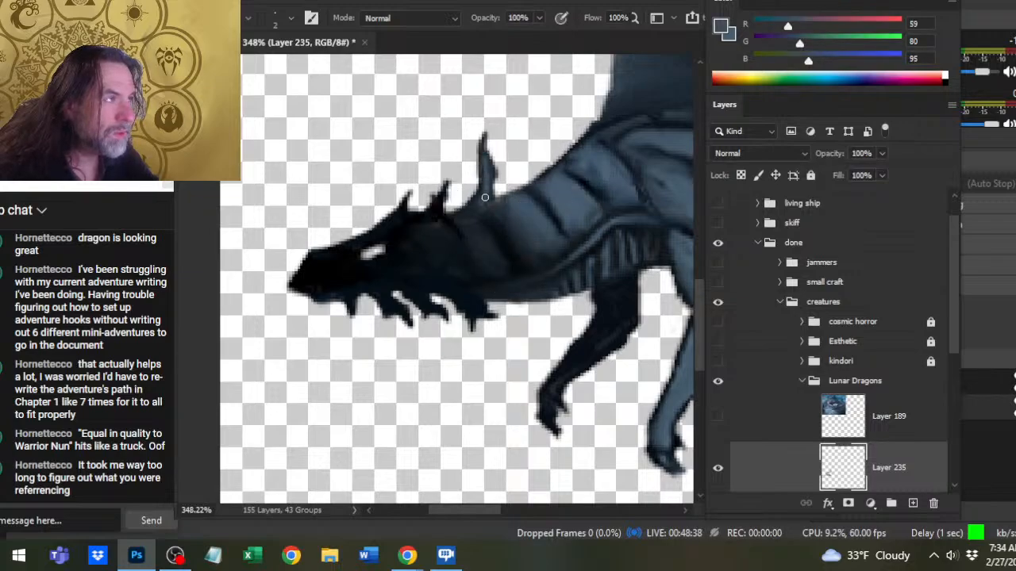
{"action": "left_click_drag", "start_coordinate": [485, 197], "coordinate": [491, 157]}
- Smudge the blue-grey highlights on the tall neck spike at 60% strength to blend them into its darker tone
{"action": "key", "text": "r"}
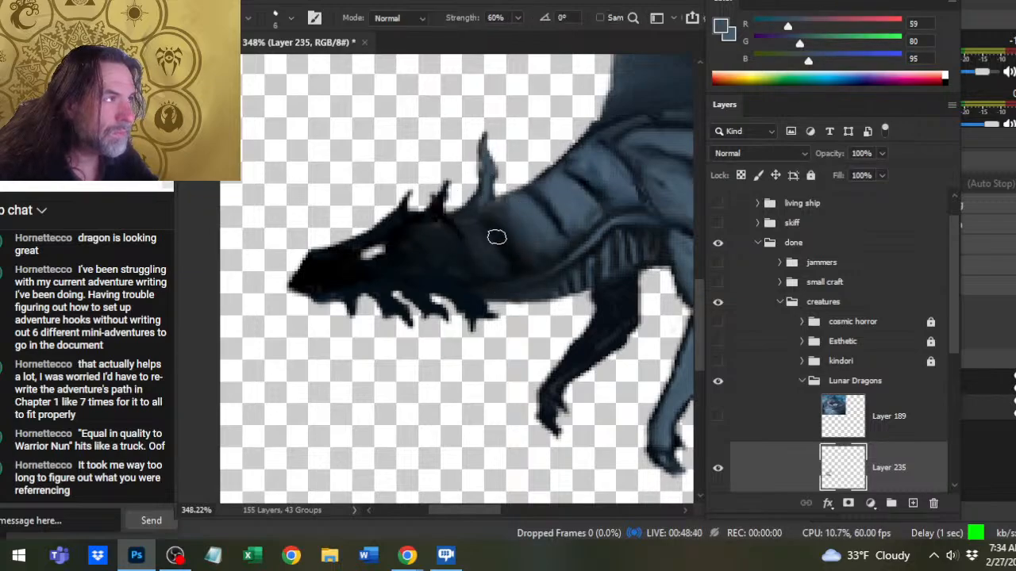
{"action": "key", "text": "b"}
{"action": "key", "text": "r"}
{"action": "left_click_drag", "start_coordinate": [485, 187], "coordinate": [483, 170]}
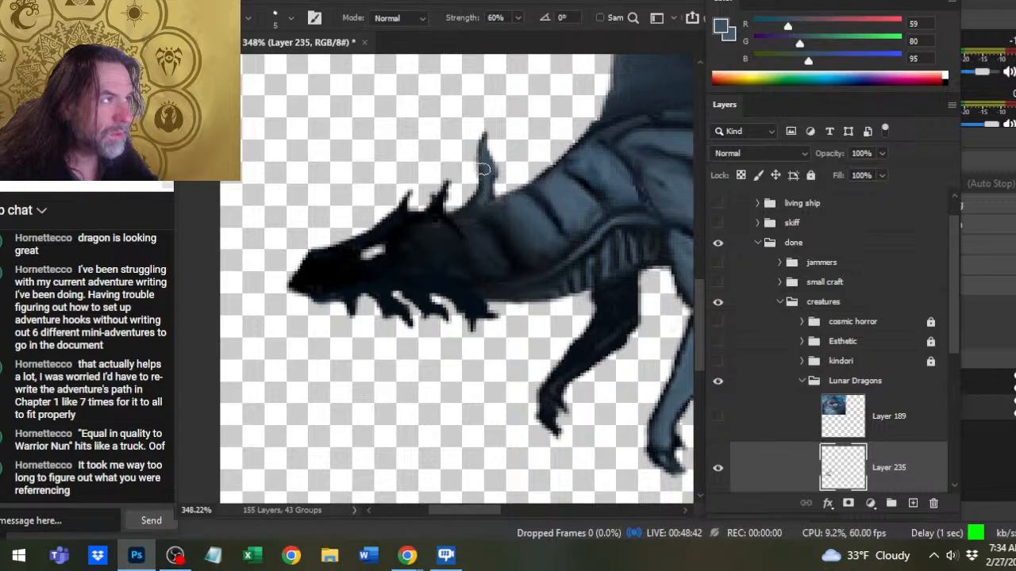
{"action": "key", "text": "b"}
{"action": "key", "text": "r"}
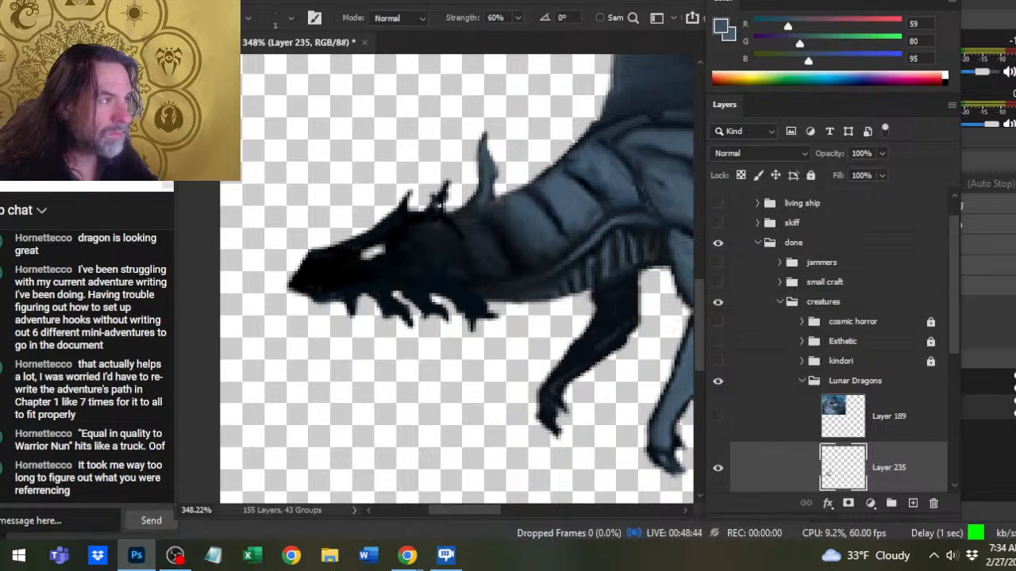
- Brush a blue-grey highlight onto the rear head horn at 50% opacity, and smudge its base into the head
{"action": "key", "text": "b"}
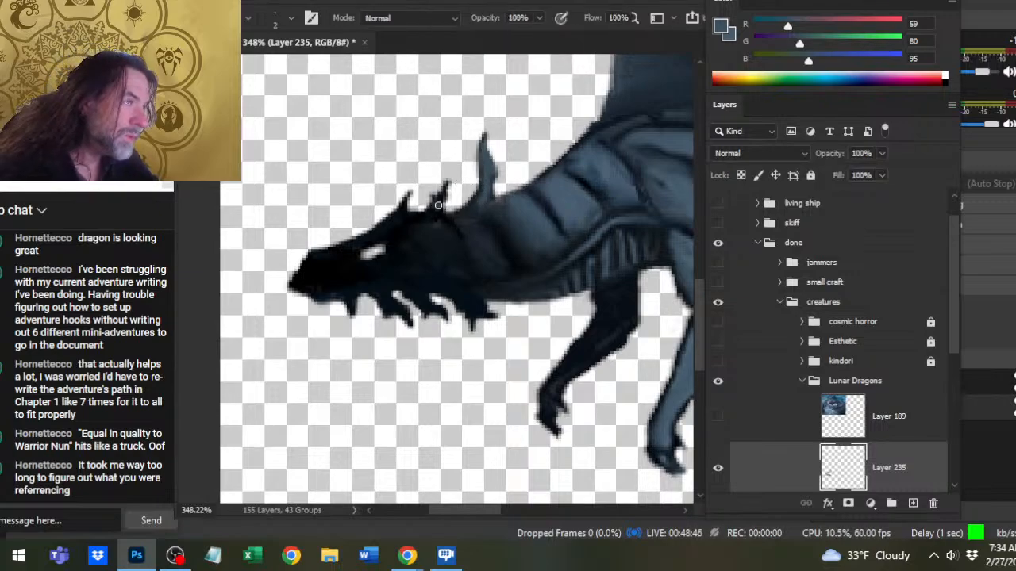
{"action": "key", "text": "5"}
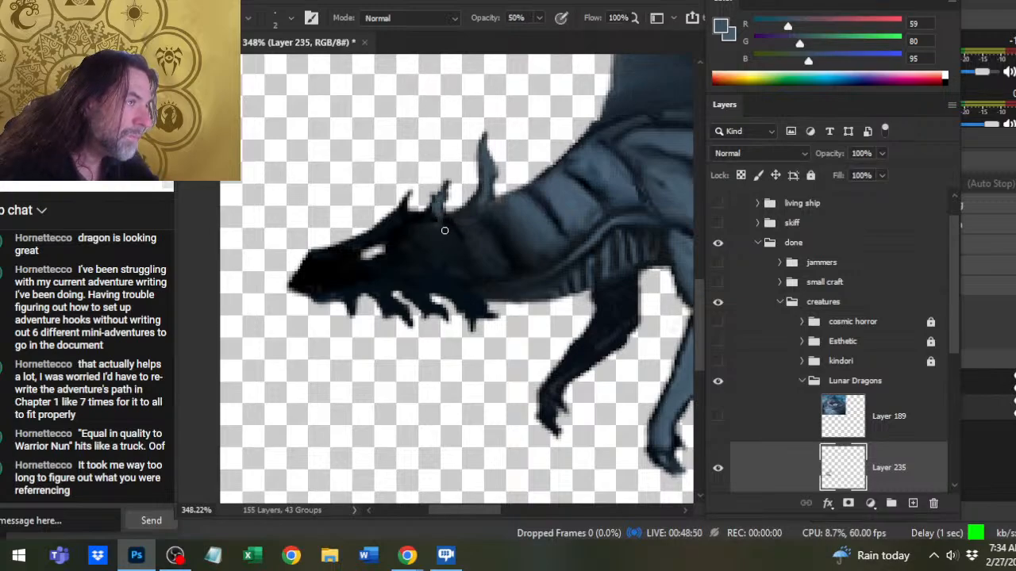
{"action": "key", "text": "r"}
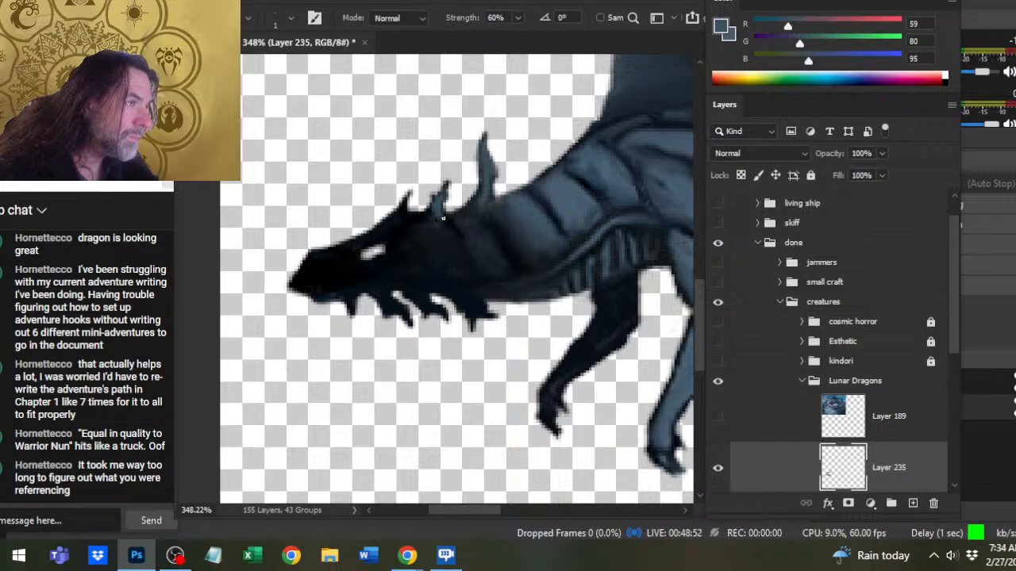
{"action": "key", "text": "b"}
{"action": "key", "text": "r"}
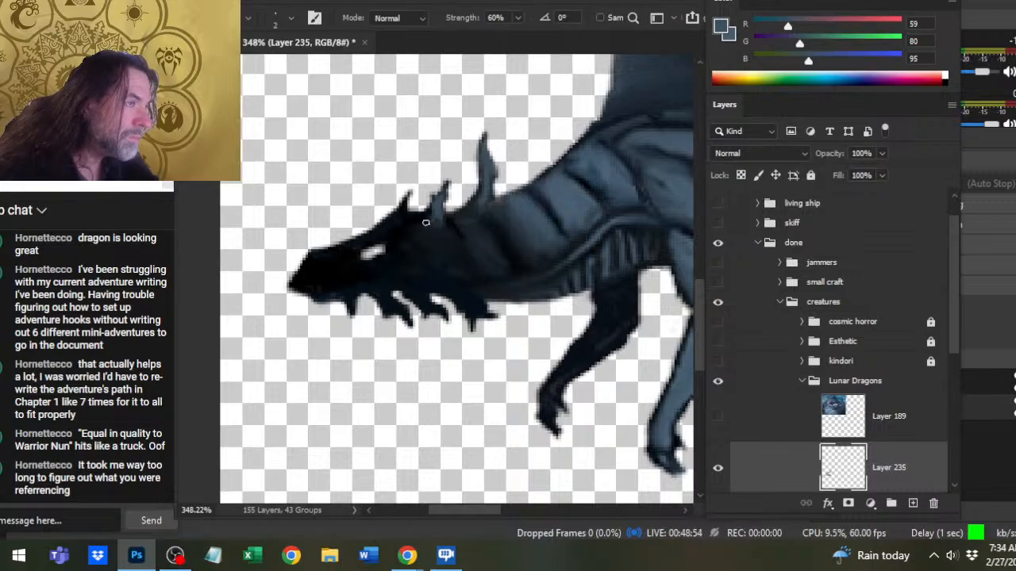
{"action": "key", "text": "bracketright"}
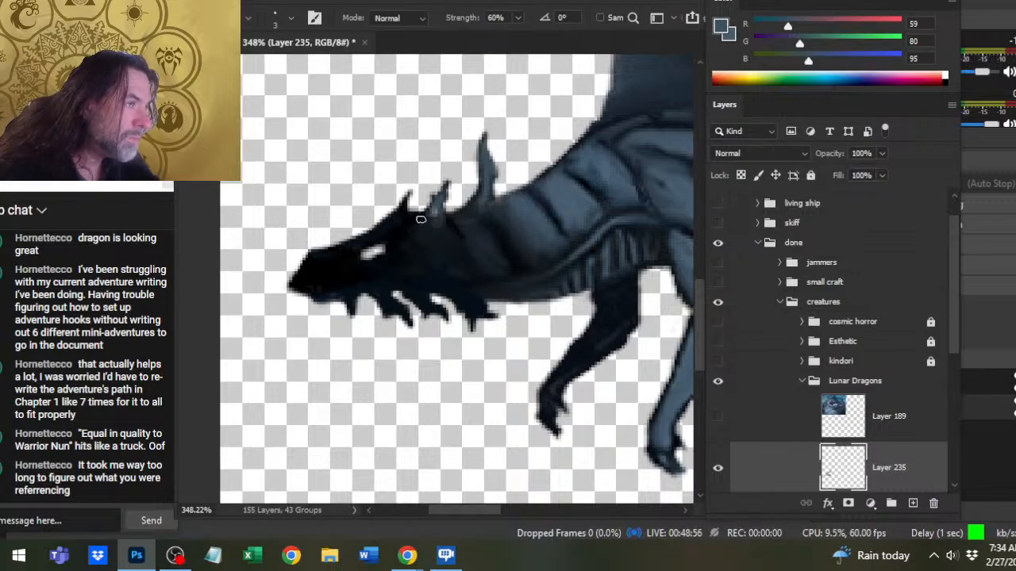
- Sample dark blue-greys, including (23, 31, 38), and shade the rear horn and the bases of both head horns
{"action": "key", "text": "b"}
{"action": "left_click", "coordinate": [435, 254], "text": "alt"}
{"action": "left_click", "coordinate": [463, 223], "text": "alt"}
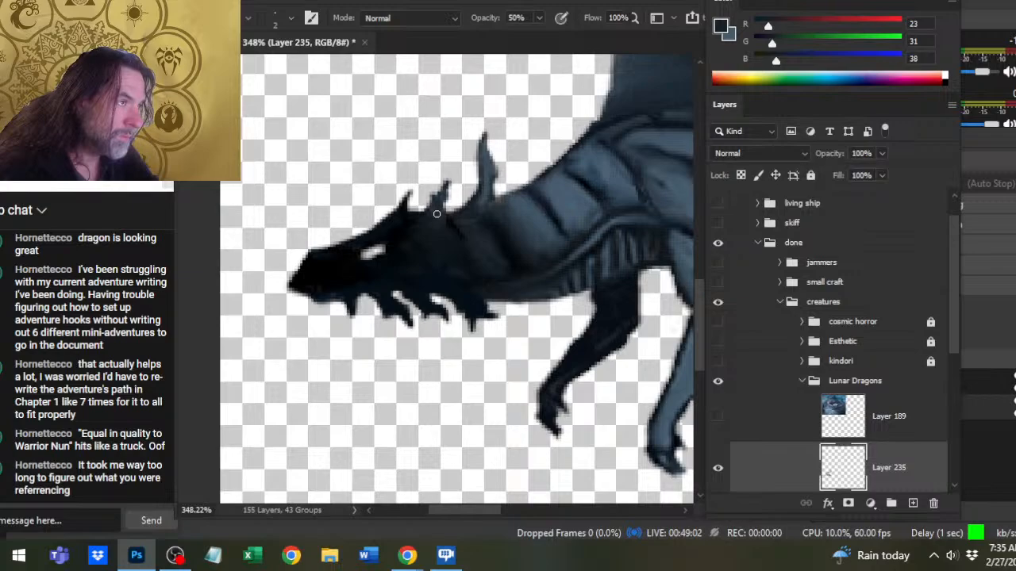
{"action": "left_click_drag", "start_coordinate": [442, 195], "coordinate": [435, 210]}
{"action": "left_click", "coordinate": [406, 218], "text": "alt"}
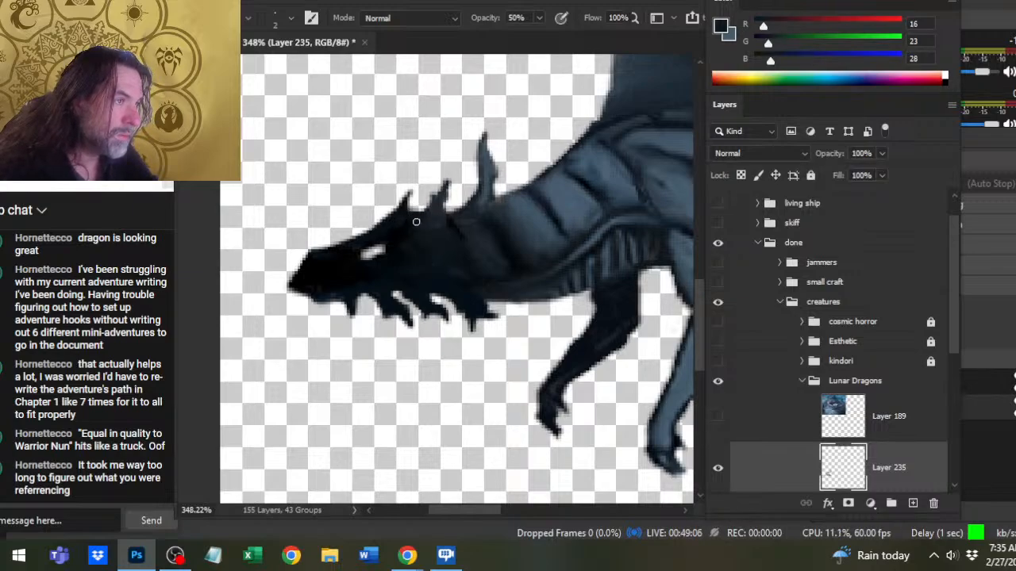
- Sample near-black tones from the neck, such as (8, 13, 15), and darken the bands between the rear horn and the tall spike
{"action": "left_click", "coordinate": [486, 220], "text": "alt"}
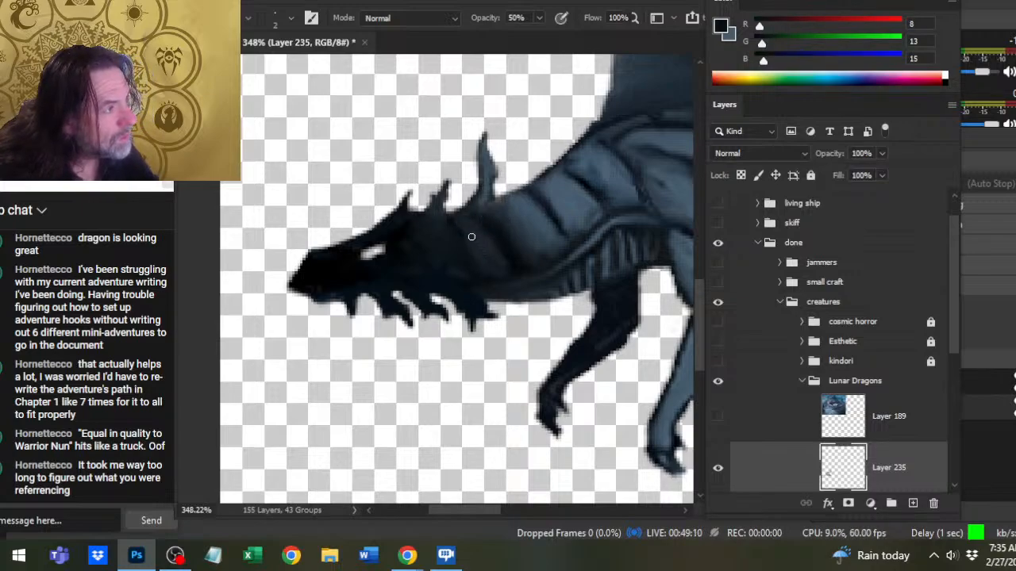
{"action": "left_click", "coordinate": [455, 229], "text": "alt"}
{"action": "left_click_drag", "start_coordinate": [500, 241], "coordinate": [466, 275]}
- Blend the tall spike's base into the neck by smudging it and brushing in sampled tones (28, 40, 49) and (9, 14, 16)
{"action": "key", "text": "r"}
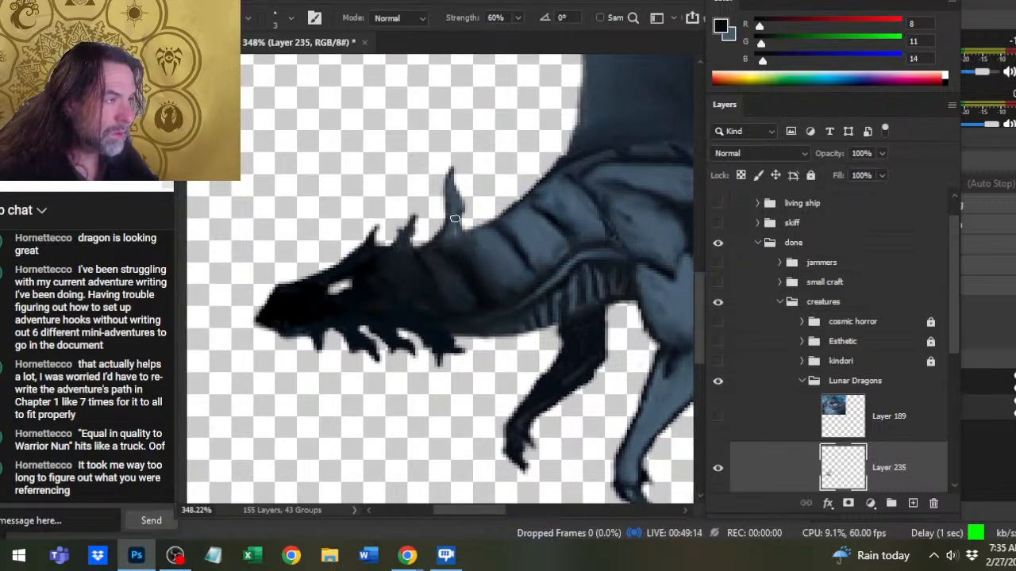
{"action": "key", "text": "b"}
{"action": "left_click", "coordinate": [502, 228], "text": "alt"}
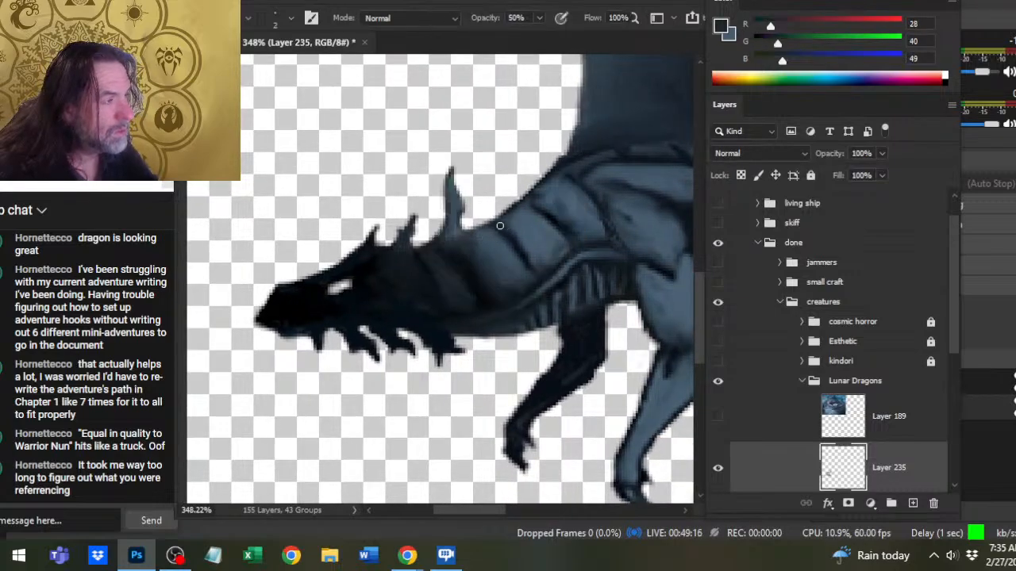
{"action": "left_click", "coordinate": [452, 250], "text": "alt"}
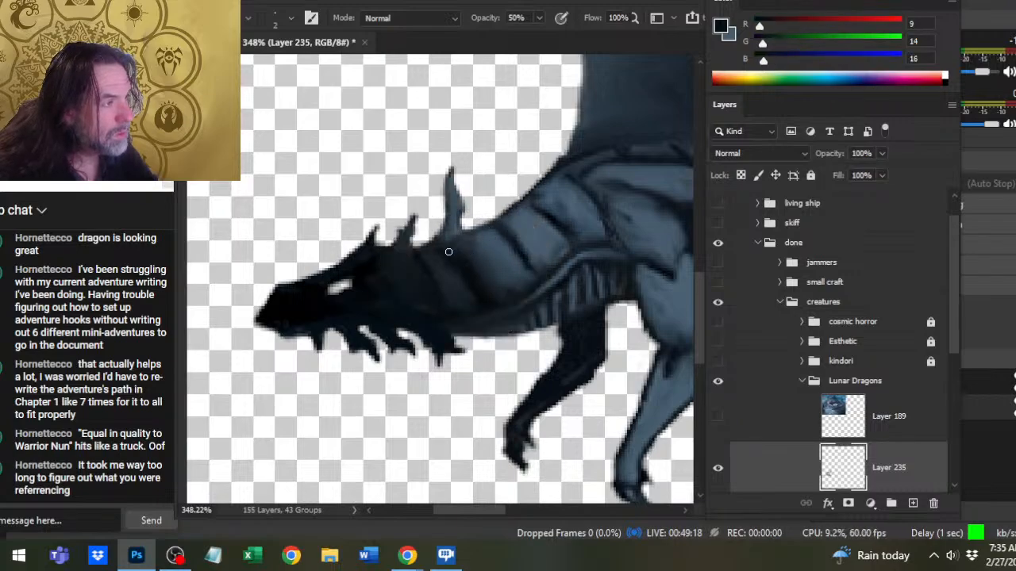
{"action": "key", "text": "r"}
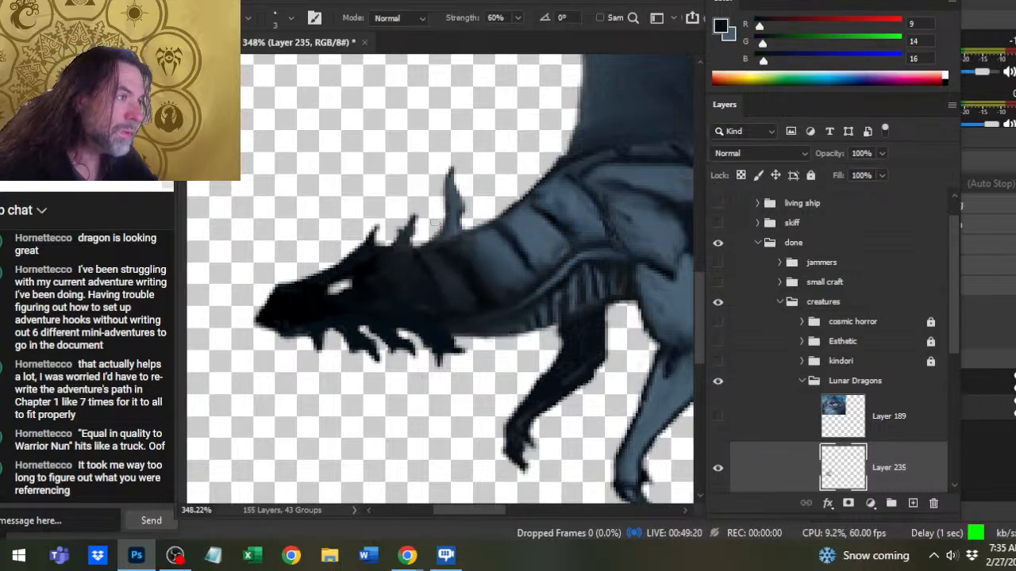
- Brush sampled dark blue-greys (31, 38, 48) and (23, 31, 40) onto the neck bands below the tall spike
{"action": "key", "text": "z"}
{"action": "left_click_drag", "start_coordinate": [495, 292], "coordinate": [444, 304]}
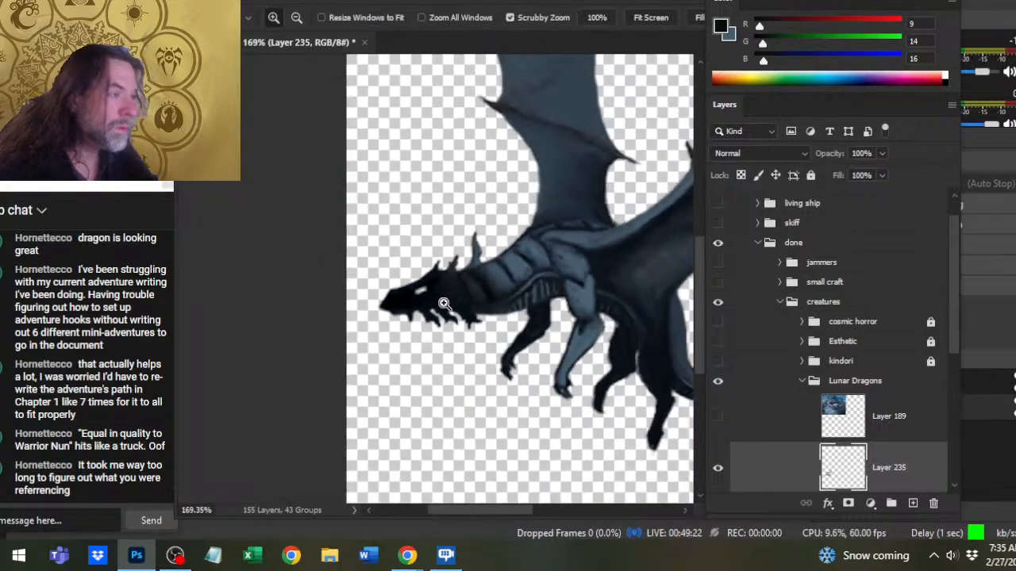
{"action": "left_click", "coordinate": [483, 281]}
{"action": "key", "text": "b"}
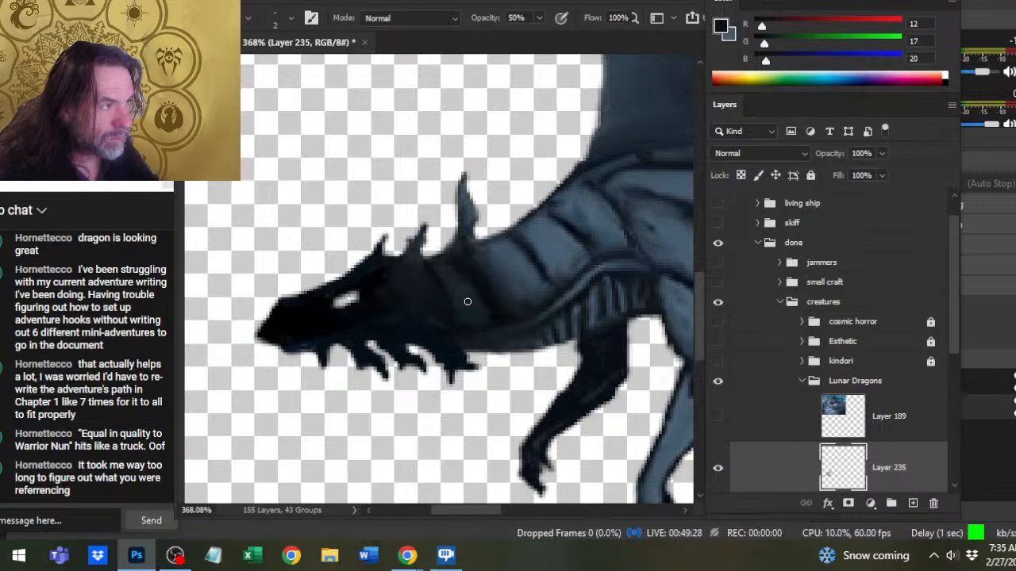
{"action": "left_click", "coordinate": [451, 266], "text": "alt"}
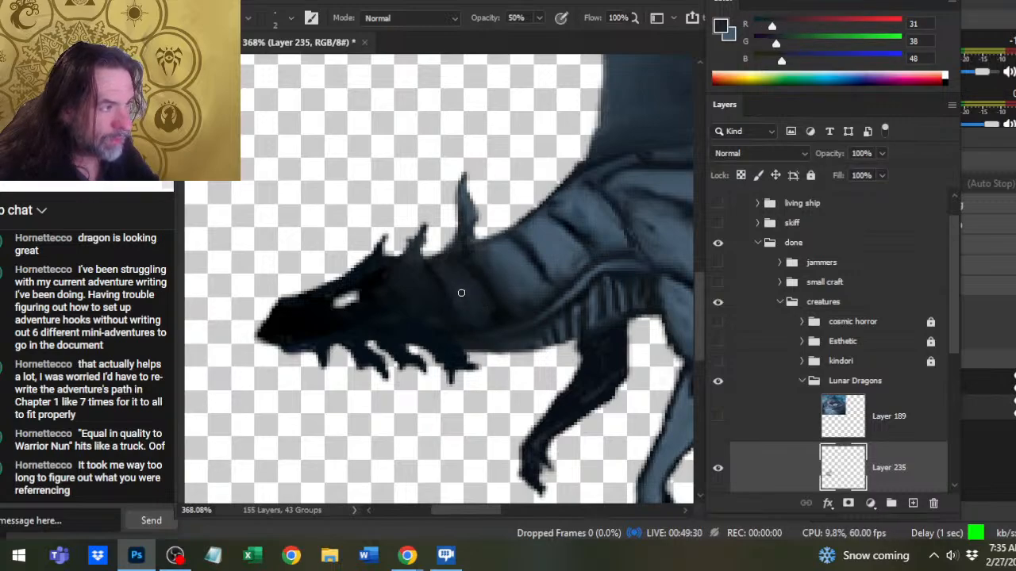
{"action": "left_click", "coordinate": [467, 305], "text": "alt"}
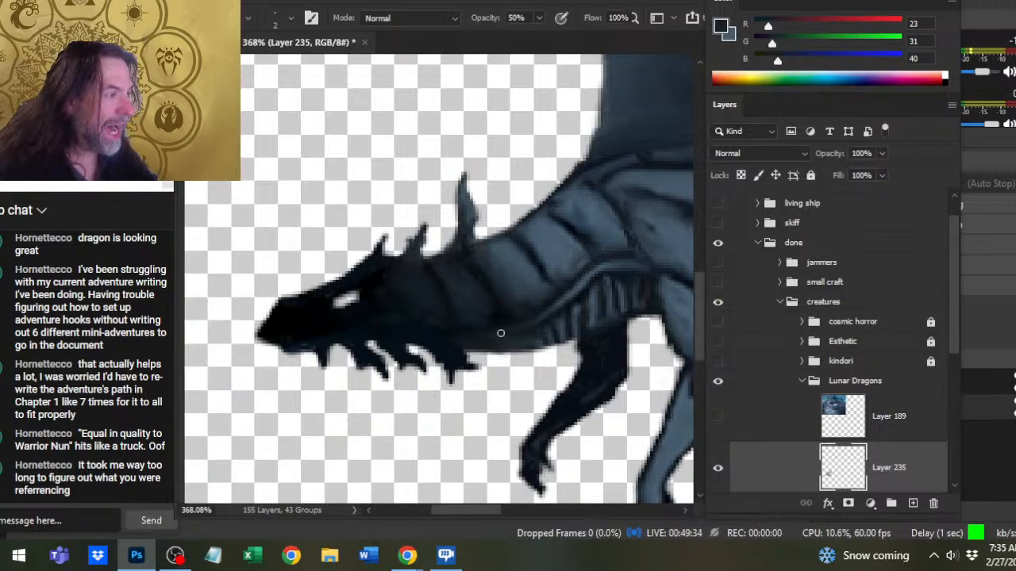
- Sample (31, 41, 50) and (43, 58, 69) from the lower neck, and extend the ribbed underside shading forward toward the throat
{"action": "left_click", "coordinate": [505, 329], "text": "alt"}
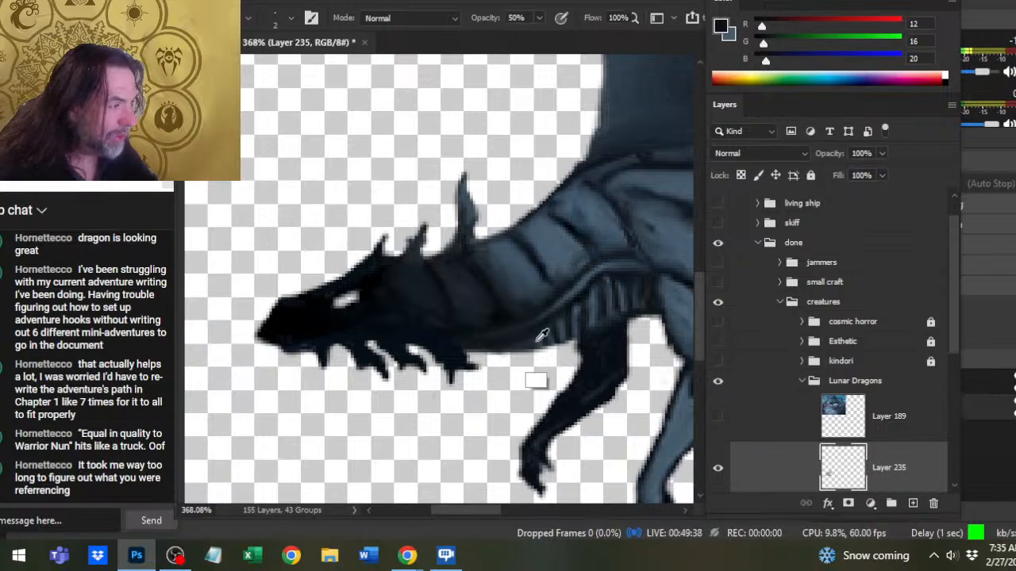
{"action": "left_click", "coordinate": [538, 341], "text": "alt"}
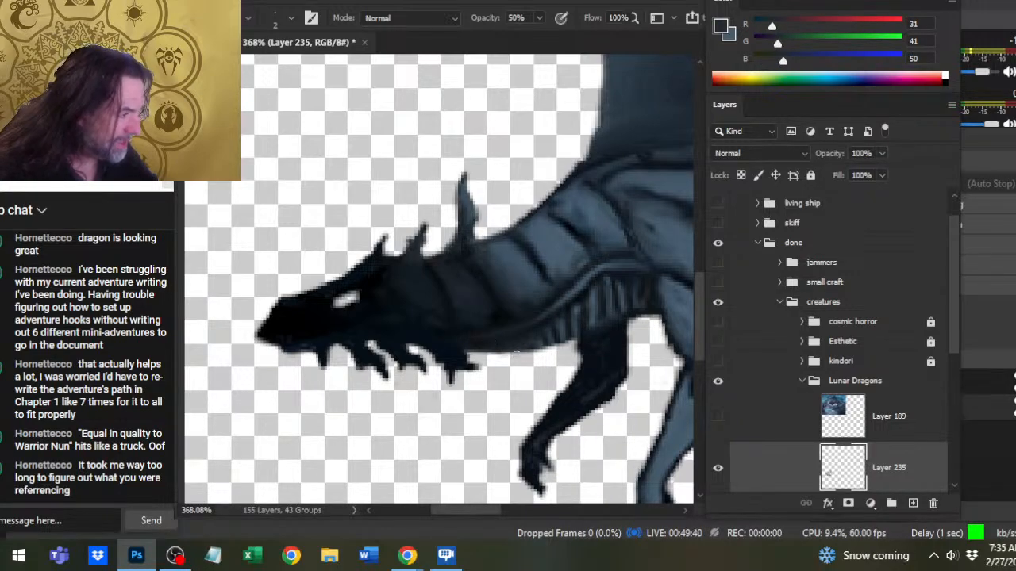
{"action": "left_click", "coordinate": [546, 331], "text": "alt"}
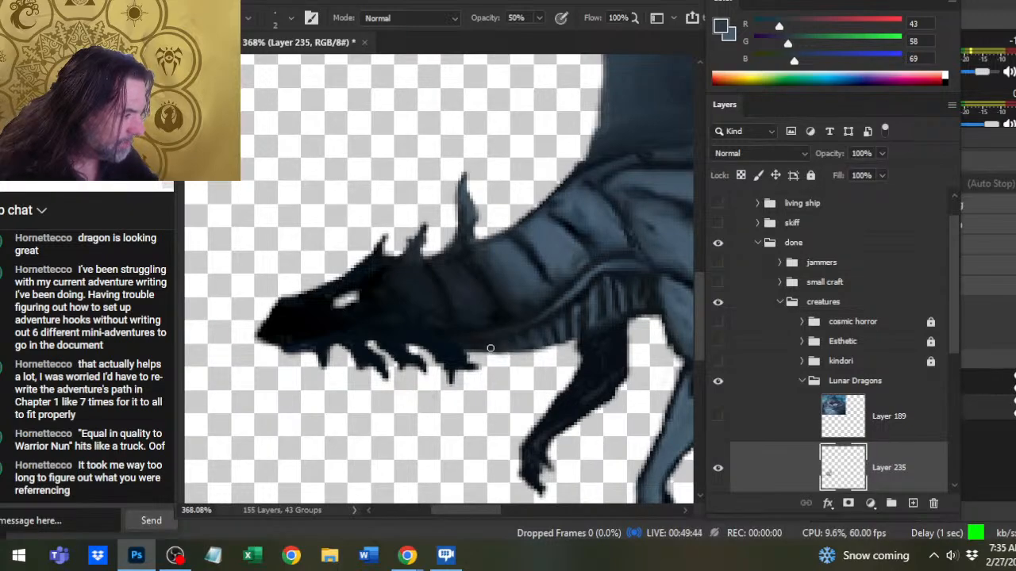
- Erase around the jaw and throat spikes, and repaint the front jaw spike as a backward-pointing tip in black (0, 0, 0) at 100% opacity
{"action": "key", "text": "e"}
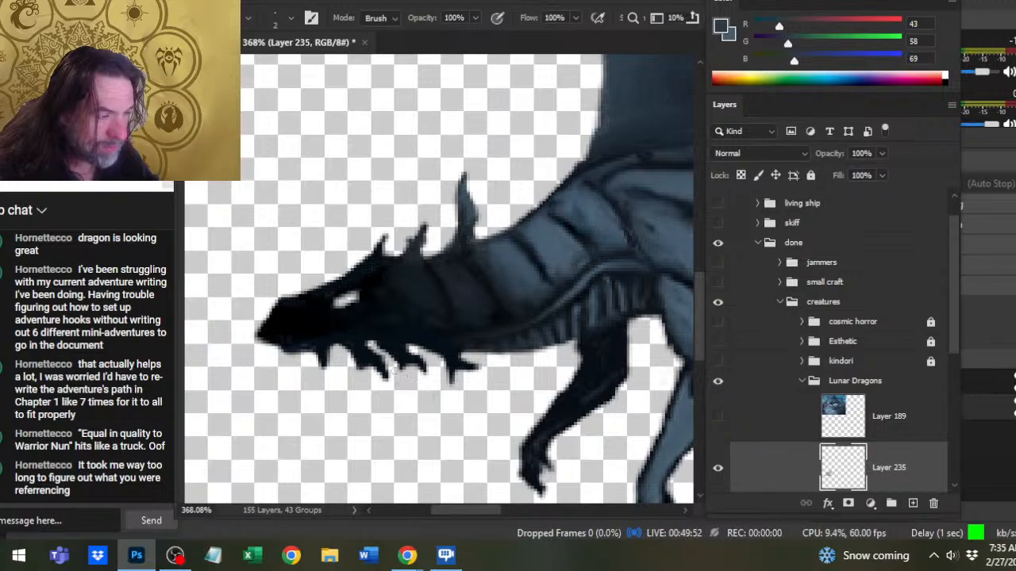
{"action": "mouse_move", "coordinate": [382, 358]}
{"action": "left_mouse_down"}
{"action": "mouse_move", "coordinate": [368, 345]}
{"action": "mouse_move", "coordinate": [329, 359]}
{"action": "left_mouse_up"}
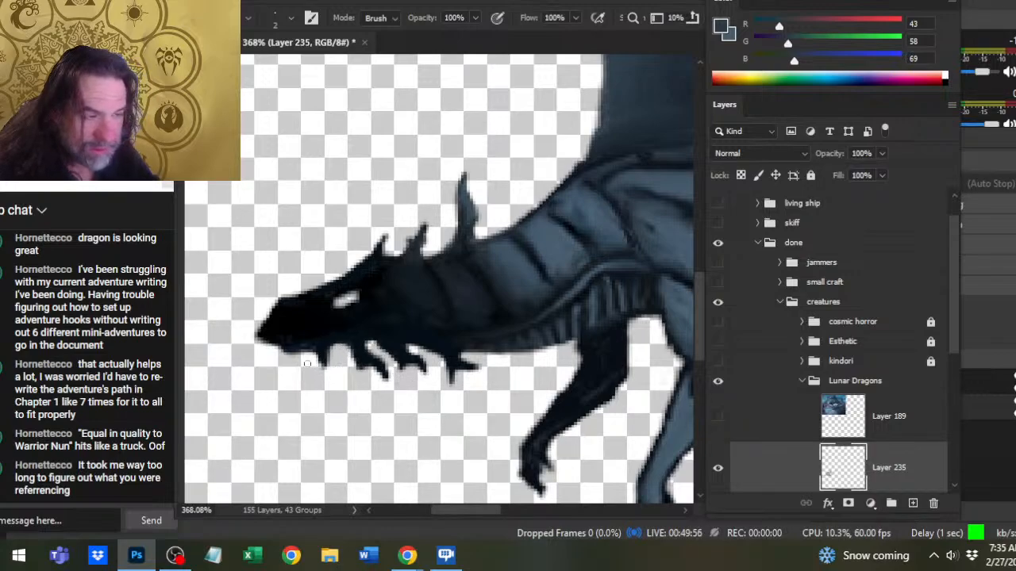
{"action": "key", "text": "b"}
{"action": "left_click", "coordinate": [317, 353], "text": "alt"}
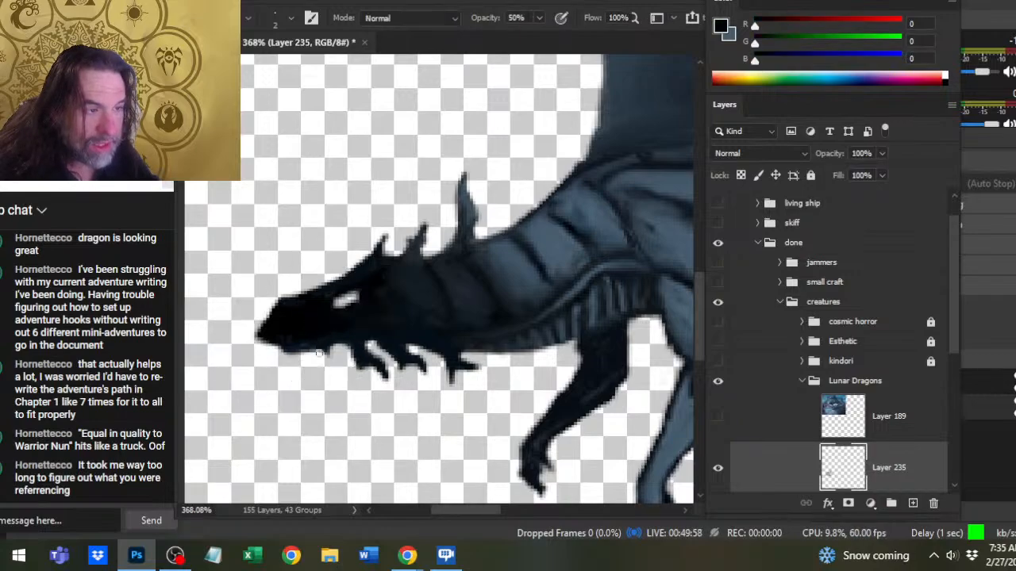
{"action": "left_click_drag", "start_coordinate": [327, 352], "coordinate": [340, 362]}
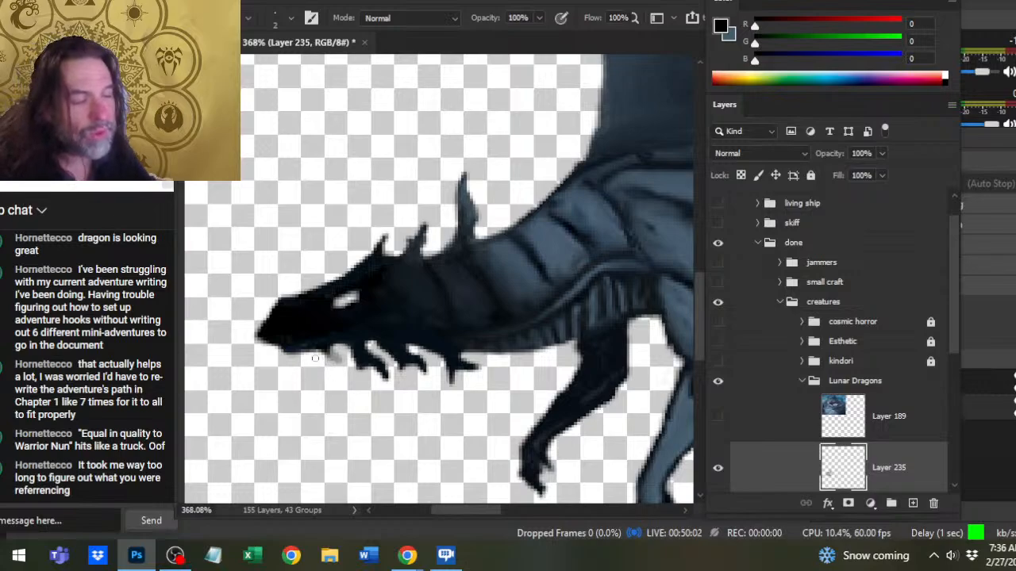
{"action": "left_click_drag", "start_coordinate": [313, 348], "coordinate": [331, 360]}
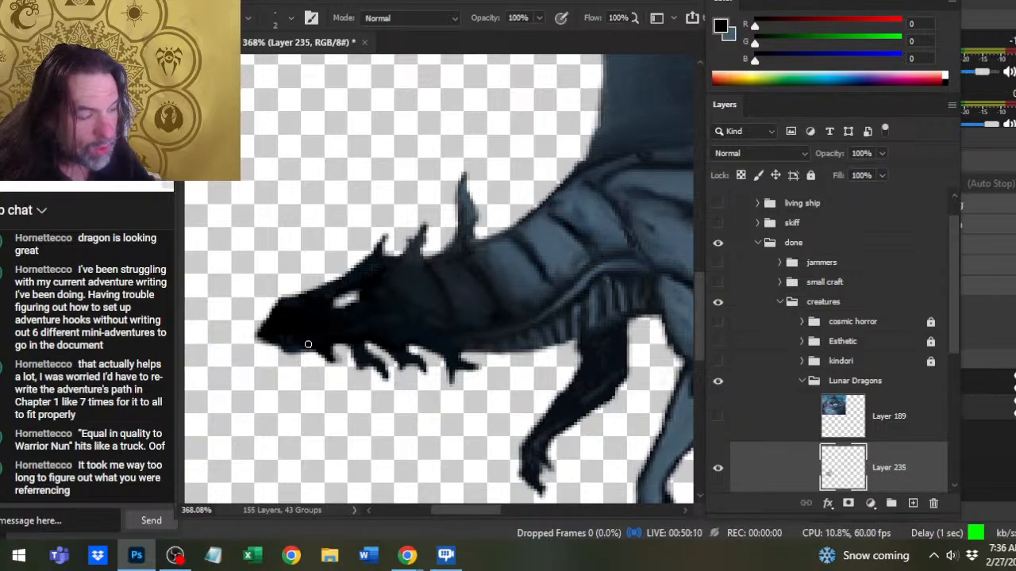
{"action": "key", "text": "e"}
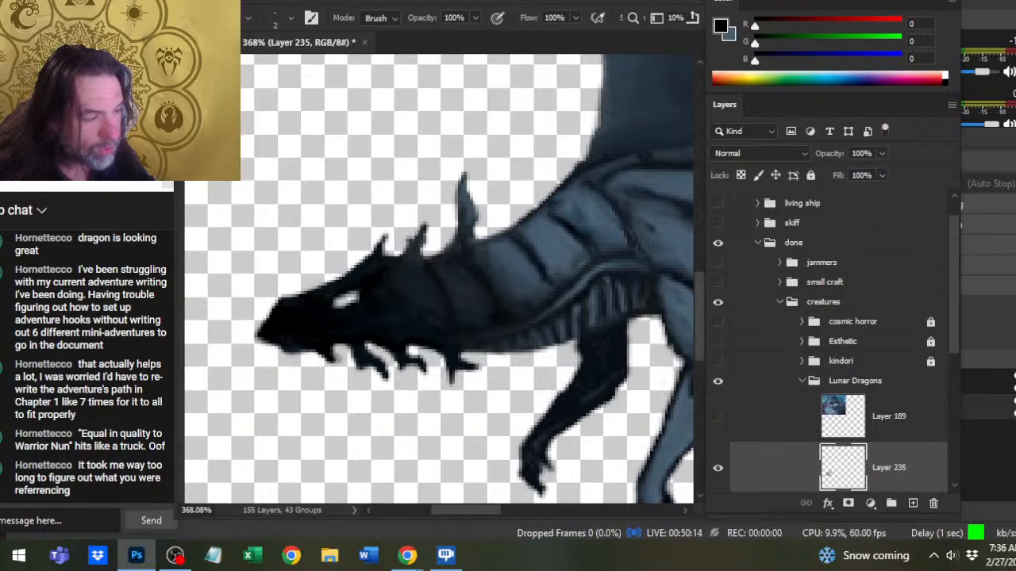
{"action": "key", "text": "b"}
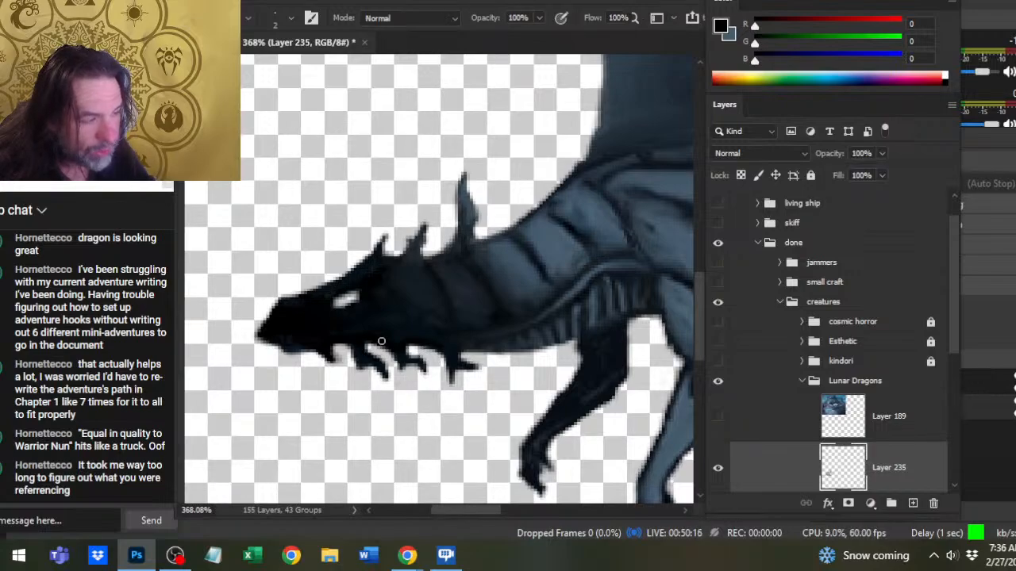
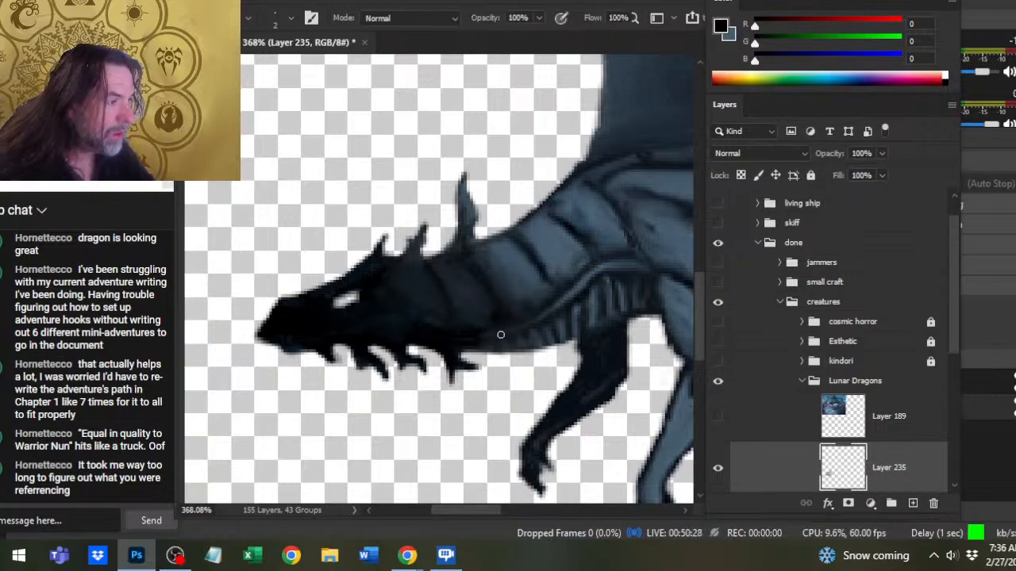
- Blend the throat shading above the rear jaw spike by smudging it and brushing in sampled tones (23, 30, 37) and (20, 28, 36)
{"action": "left_click", "coordinate": [500, 329], "text": "alt"}
{"action": "key", "text": "r"}
{"action": "mouse_move", "coordinate": [500, 329]}
{"action": "left_mouse_down"}
{"action": "mouse_move", "coordinate": [461, 334]}
{"action": "mouse_move", "coordinate": [450, 324]}
{"action": "left_mouse_up"}
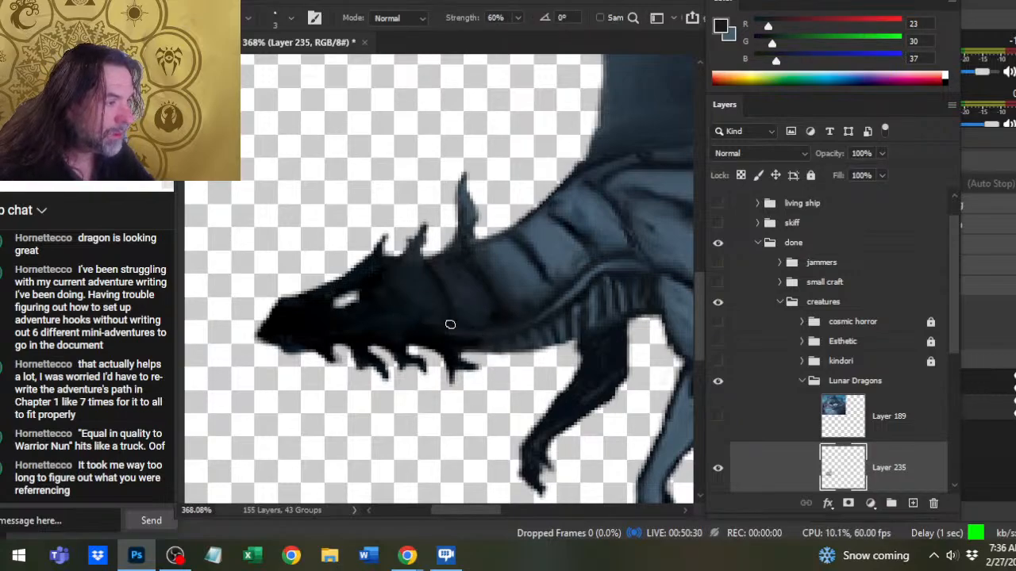
{"action": "key", "text": "b"}
{"action": "left_click", "coordinate": [427, 312], "text": "alt"}
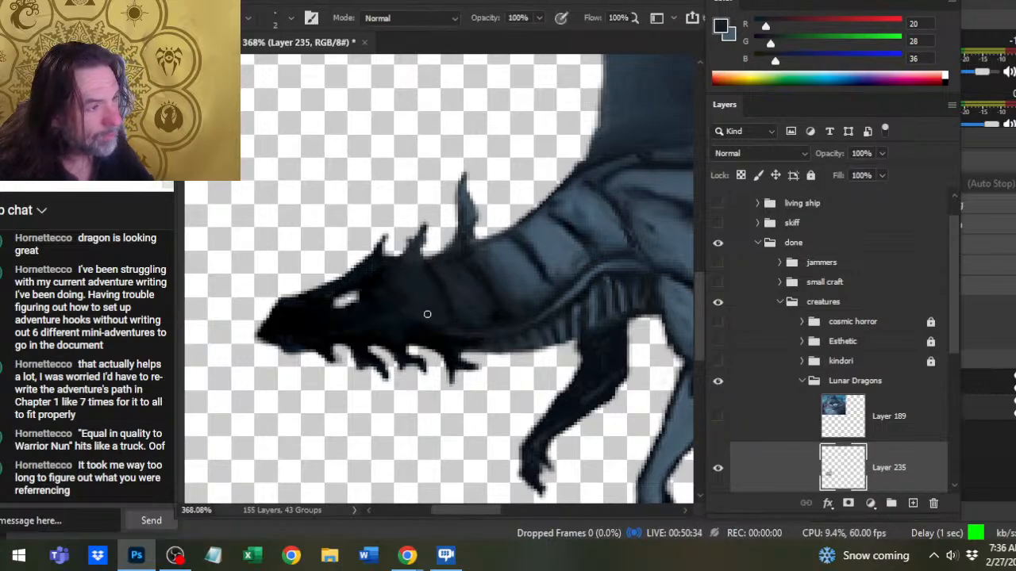
- Darken the cheek below the eye with sampled near-black (2, 8, 11), smudging it into the surrounding head
{"action": "left_click", "coordinate": [377, 320], "text": "alt"}
{"action": "key", "text": "r"}
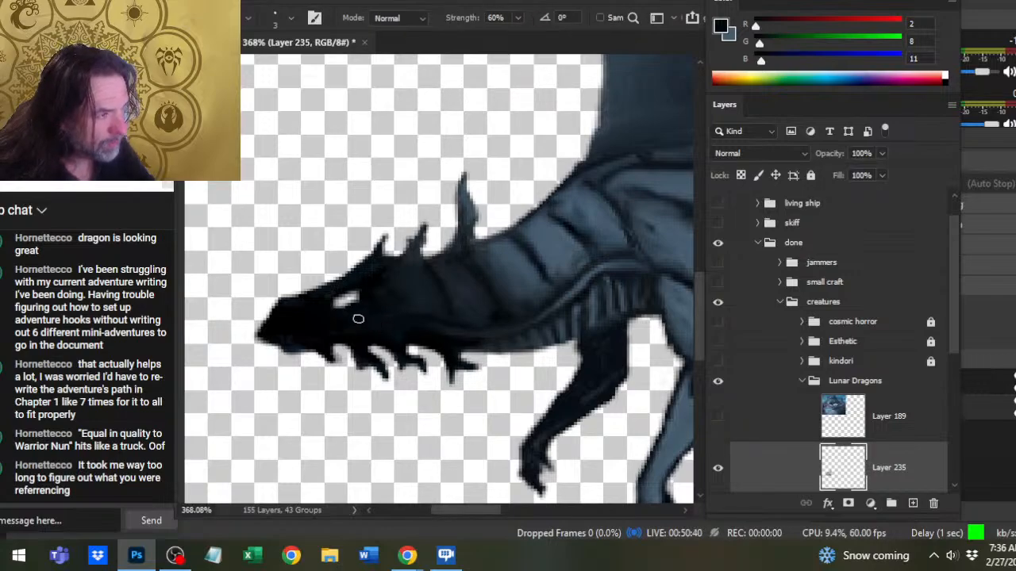
{"action": "key", "text": "b"}
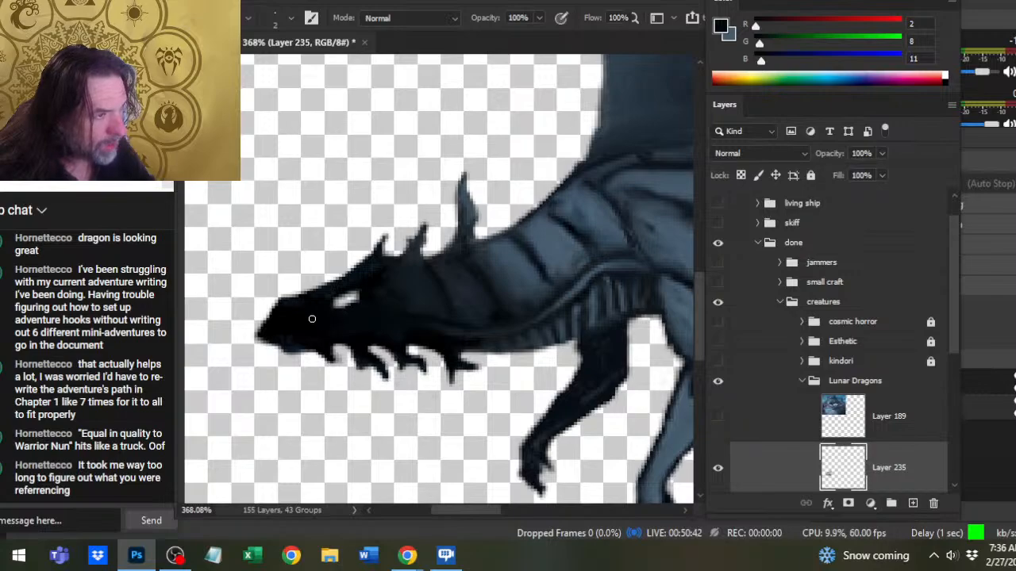
{"action": "key", "text": "r"}
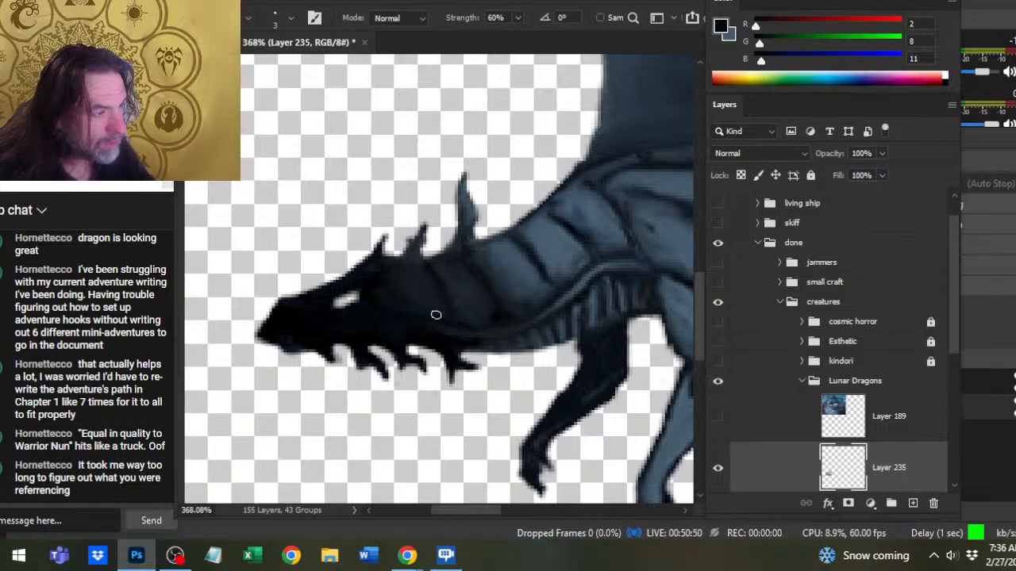
- Blend the lower ends of the neck bands with sampled tones (29, 36, 45) and (47, 66, 78), smudging between strokes
{"action": "key", "text": "b"}
{"action": "left_click", "coordinate": [491, 314], "text": "alt"}
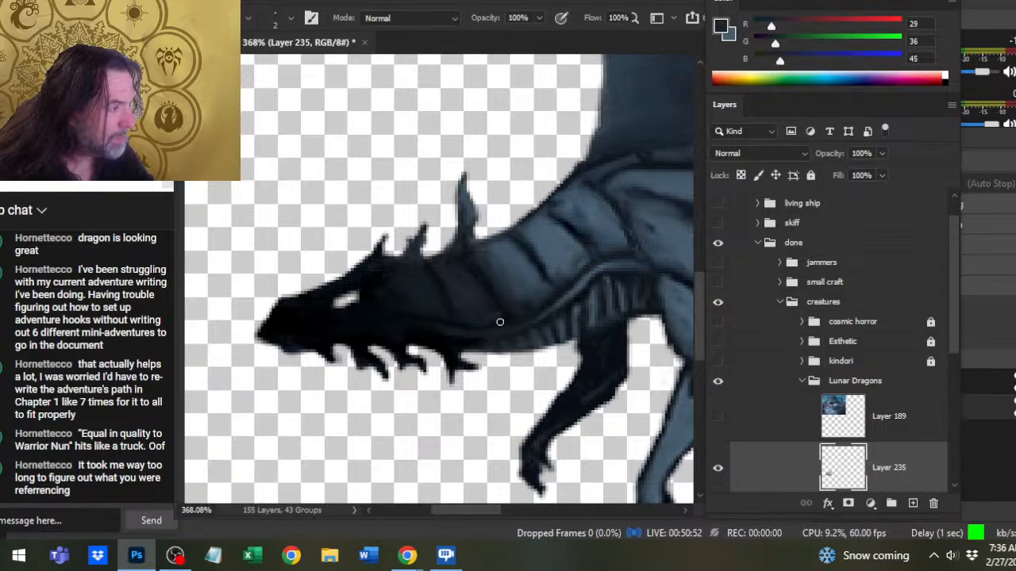
{"action": "key", "text": "r"}
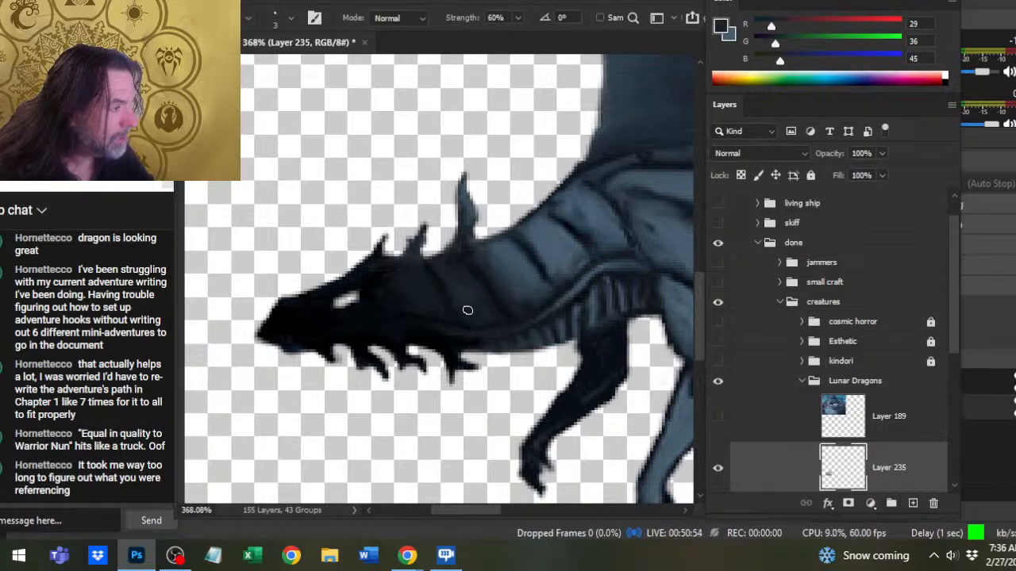
{"action": "key", "text": "b"}
{"action": "left_click", "coordinate": [527, 295], "text": "alt"}
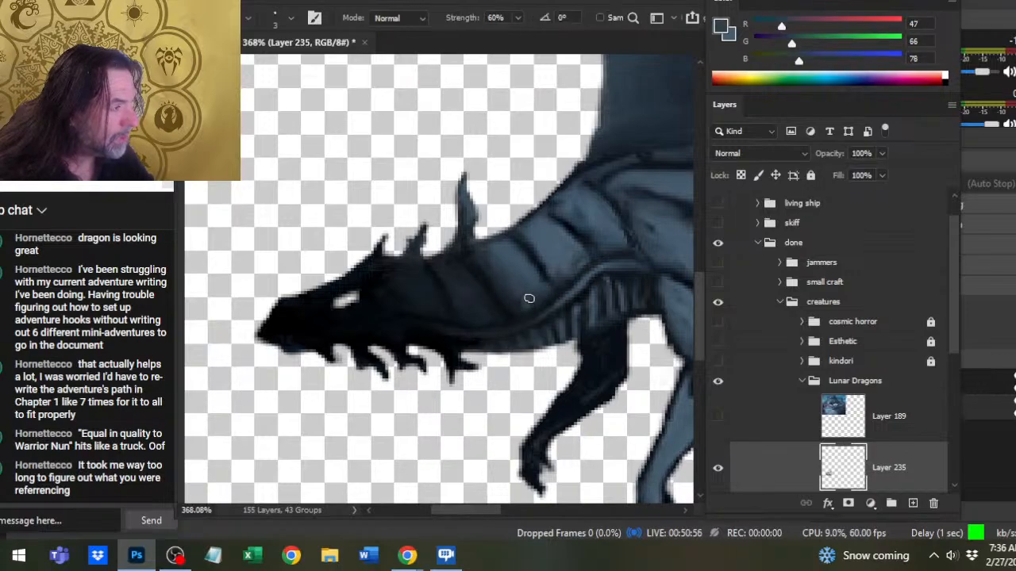
{"action": "key", "text": "r"}
{"action": "key", "text": "b"}
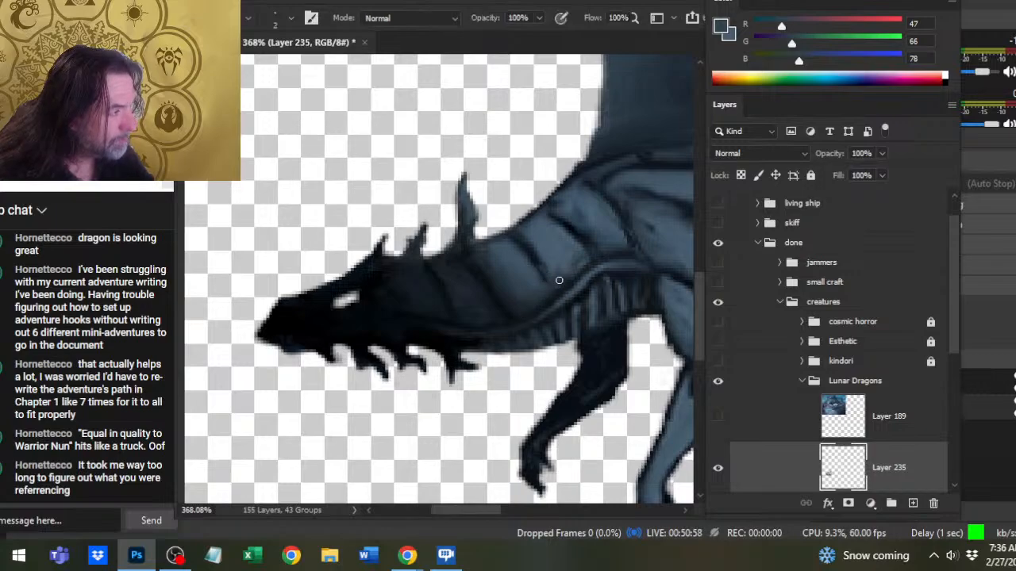
- Darken the creases between the neck bands and ribbed underside with (13, 20, 29), and touch up the throat with (17, 23, 28)
{"action": "left_click", "coordinate": [530, 252], "text": "alt"}
{"action": "key", "text": "r"}
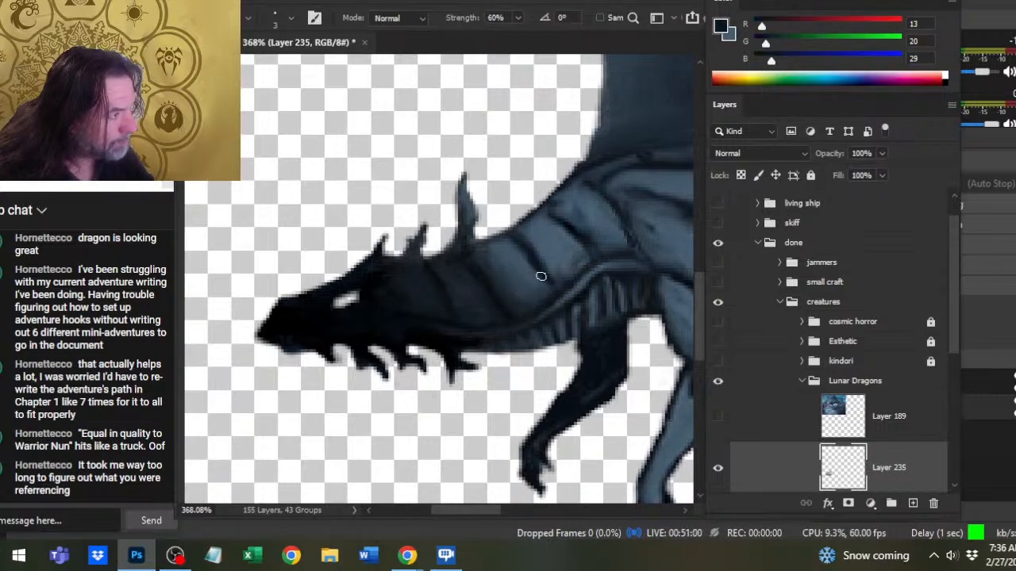
{"action": "key", "text": "b"}
{"action": "left_click_drag", "start_coordinate": [548, 305], "coordinate": [508, 326]}
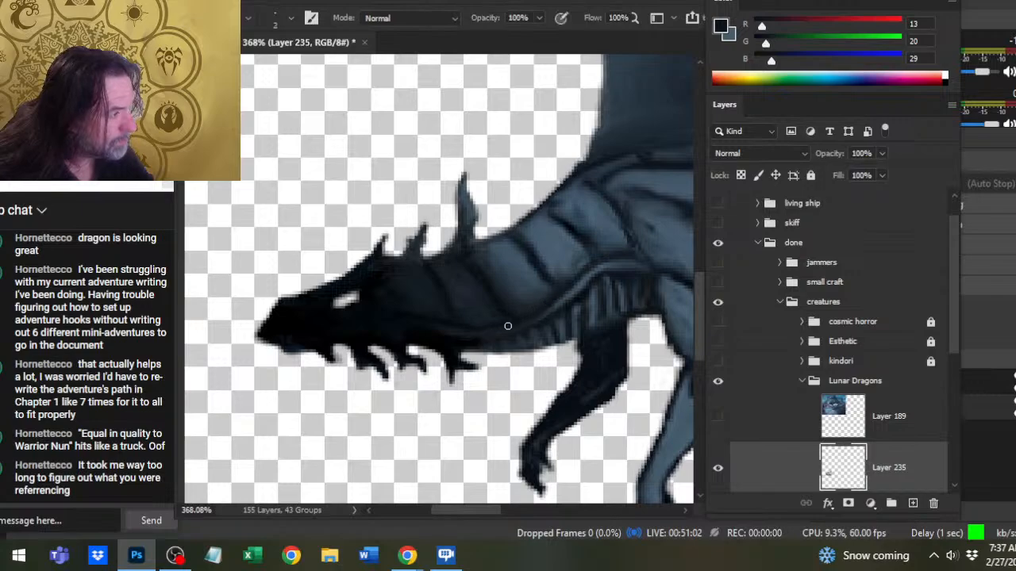
{"action": "key", "text": "r"}
{"action": "key", "text": "b"}
{"action": "left_click", "coordinate": [479, 344], "text": "alt"}
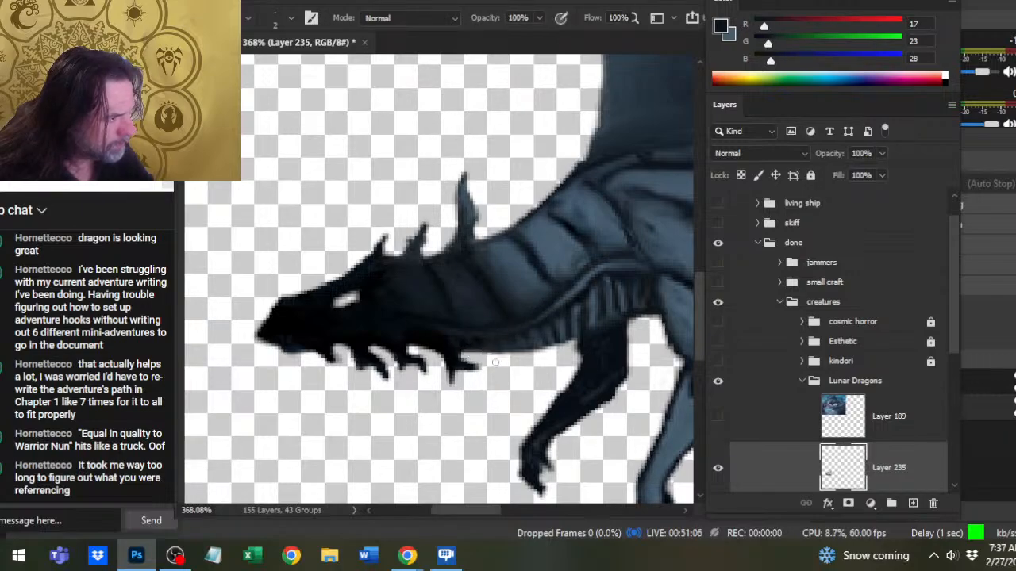
- Soften the tall spike's base and the neck bands beneath it, brushing in sampled (17, 25, 30) and (22, 31, 39) and smudging
{"action": "key", "text": "z"}
{"action": "left_click_drag", "start_coordinate": [499, 366], "coordinate": [448, 368]}
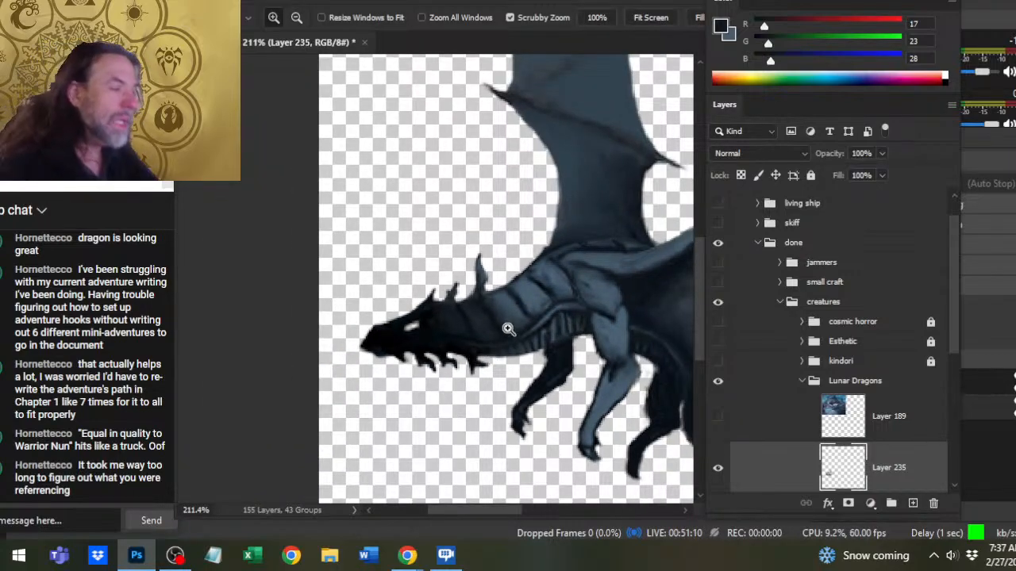
{"action": "left_click_drag", "start_coordinate": [526, 318], "coordinate": [556, 319]}
{"action": "key", "text": "b"}
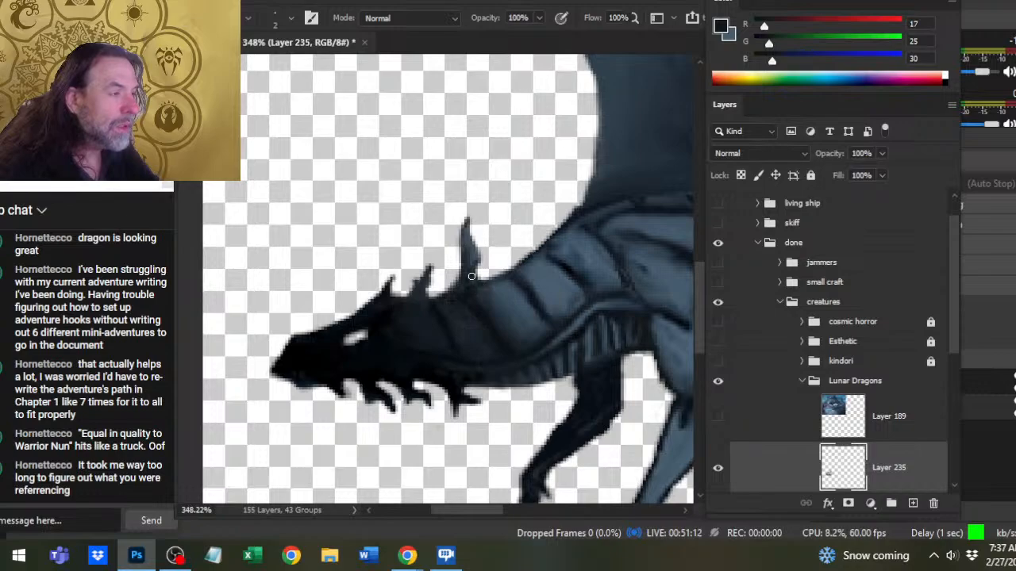
{"action": "key", "text": "r"}
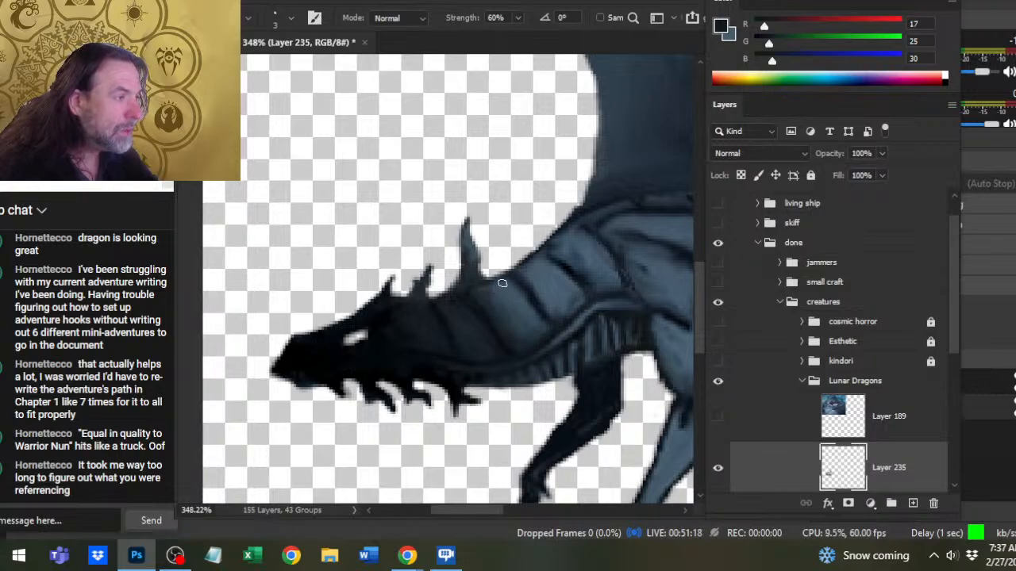
{"action": "key", "text": "b"}
{"action": "left_click", "coordinate": [467, 317], "text": "alt"}
{"action": "key", "text": "r"}
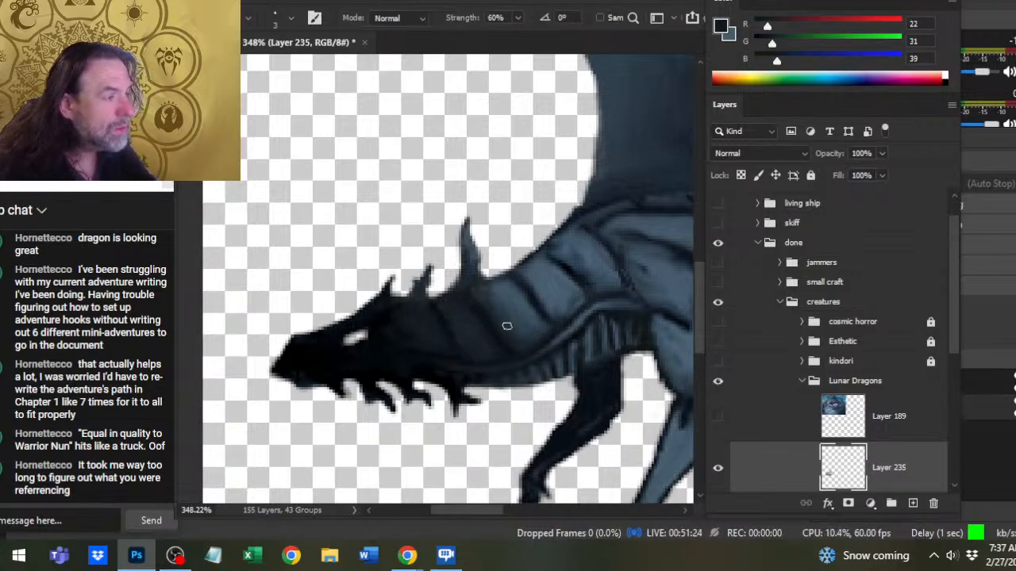
- Sample (23, 34, 43) from the neck and outline a new jagged spike just behind the tall spike
{"action": "left_click_drag", "start_coordinate": [553, 310], "coordinate": [528, 361]}
{"action": "key", "text": "b"}
{"action": "left_click", "coordinate": [496, 329], "text": "alt"}
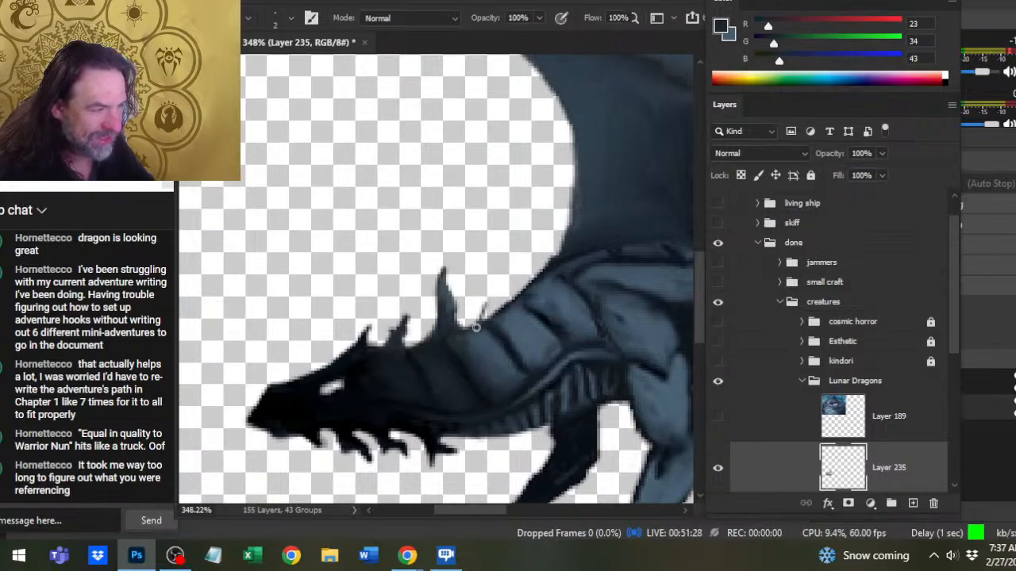
{"action": "mouse_move", "coordinate": [487, 298]}
{"action": "left_mouse_down"}
{"action": "mouse_move", "coordinate": [486, 314]}
{"action": "mouse_move", "coordinate": [480, 250]}
{"action": "mouse_move", "coordinate": [486, 314]}
{"action": "left_mouse_up"}
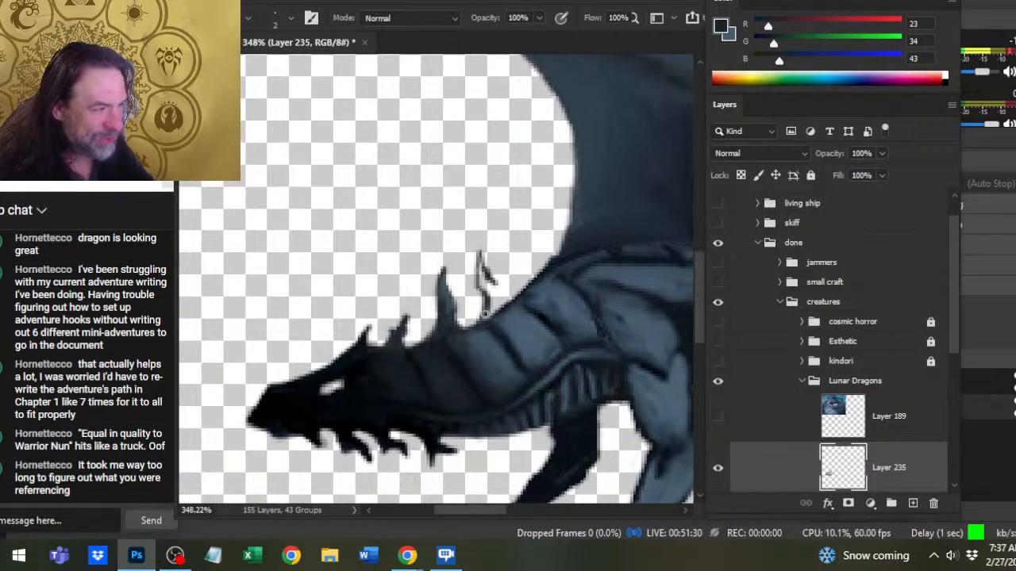
{"action": "key", "text": "g"}
{"action": "left_click", "coordinate": [499, 311]}
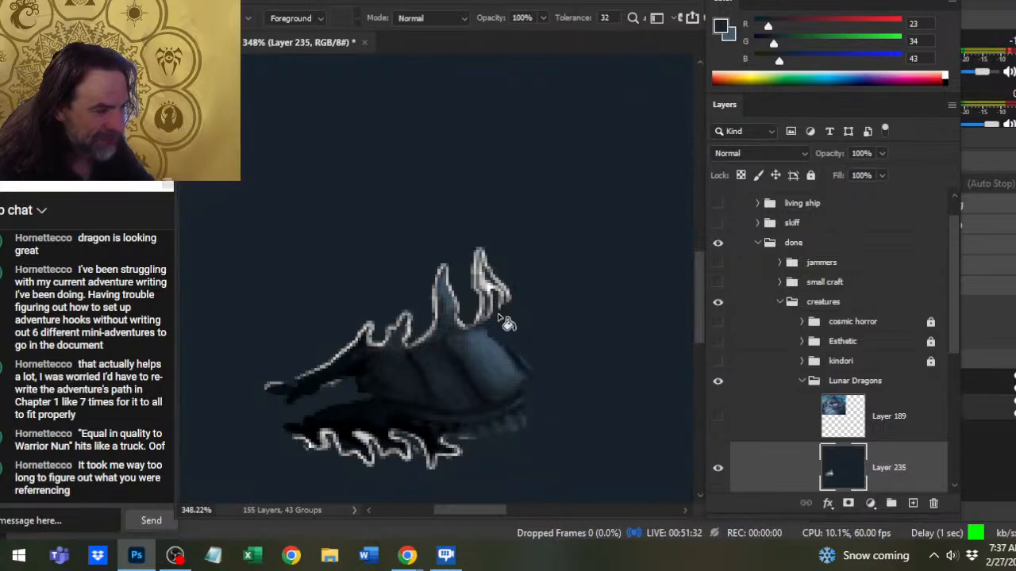
{"action": "key", "text": "ctrl+z"}
- Paint in the new spike's interior with (23, 34, 43) and extend its tip into a sharper point
{"action": "key", "text": "b"}
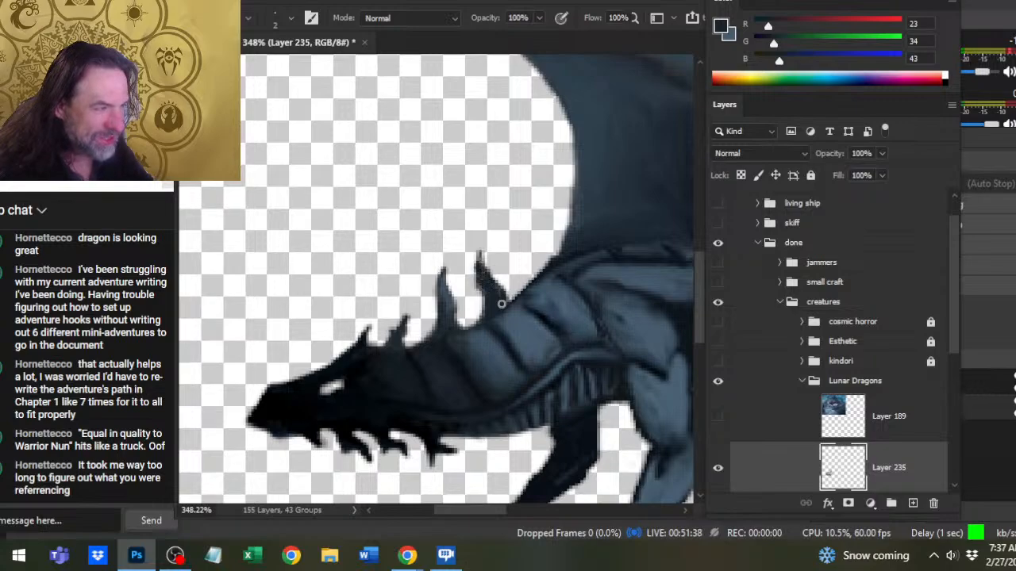
{"action": "left_click_drag", "start_coordinate": [480, 250], "coordinate": [483, 276]}
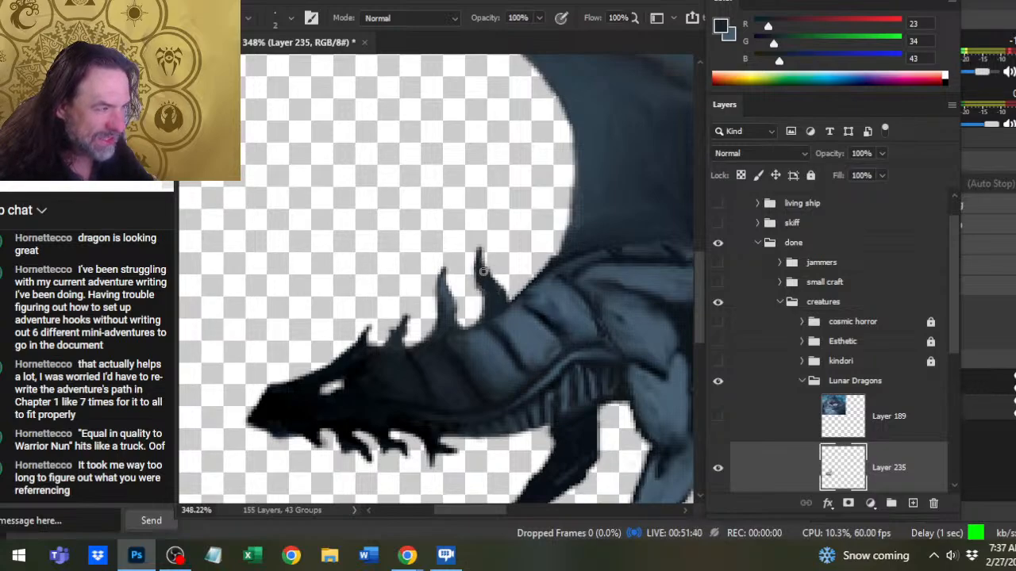
- Consult the Layer 189 reference's ragged spines, hide it again, and add small barbs to the new spike's back edge
{"action": "left_click", "coordinate": [718, 416]}
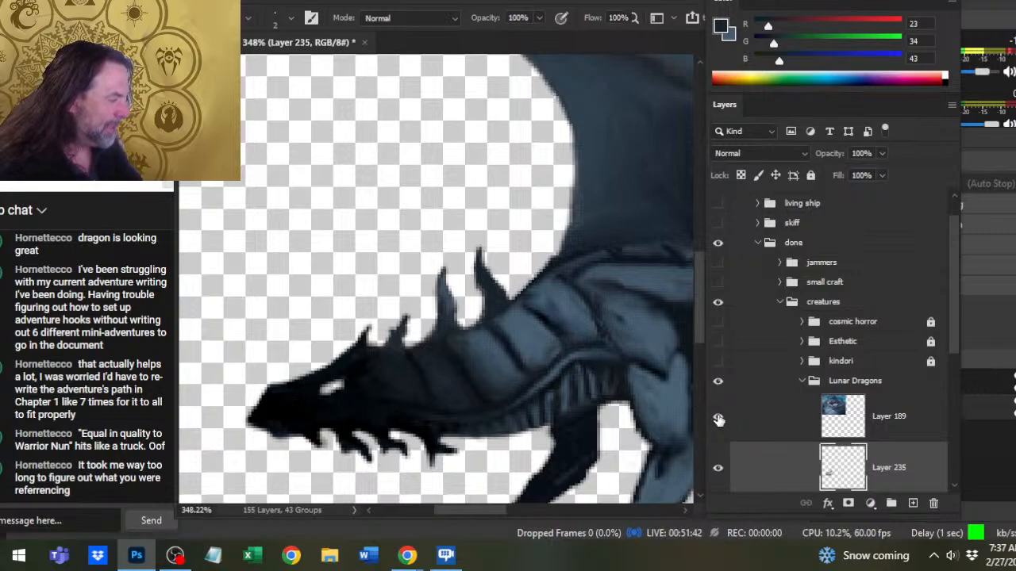
{"action": "left_click_drag", "start_coordinate": [534, 219], "coordinate": [558, 492]}
{"action": "left_click_drag", "start_coordinate": [557, 143], "coordinate": [321, 387]}
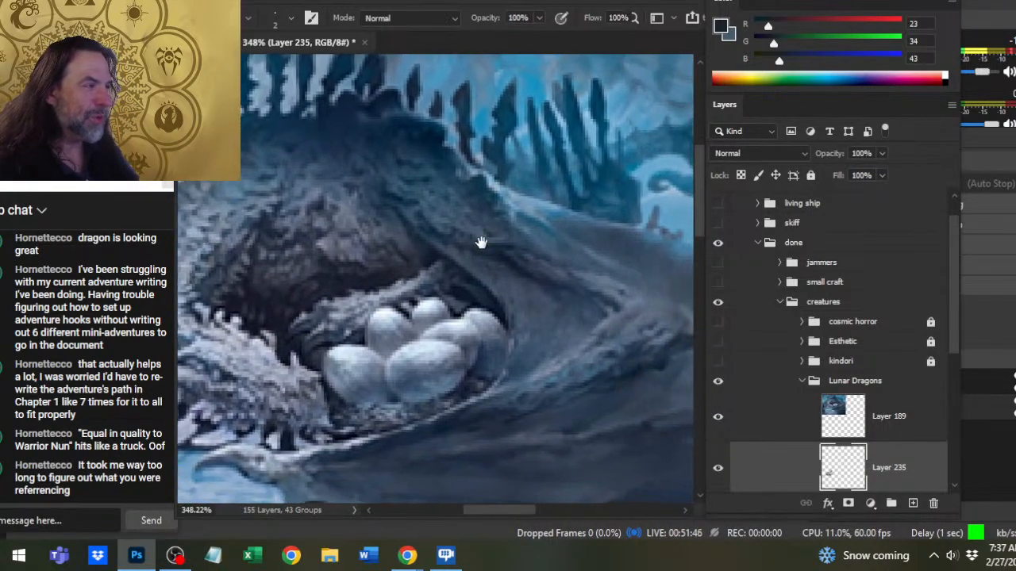
{"action": "left_click", "coordinate": [717, 417]}
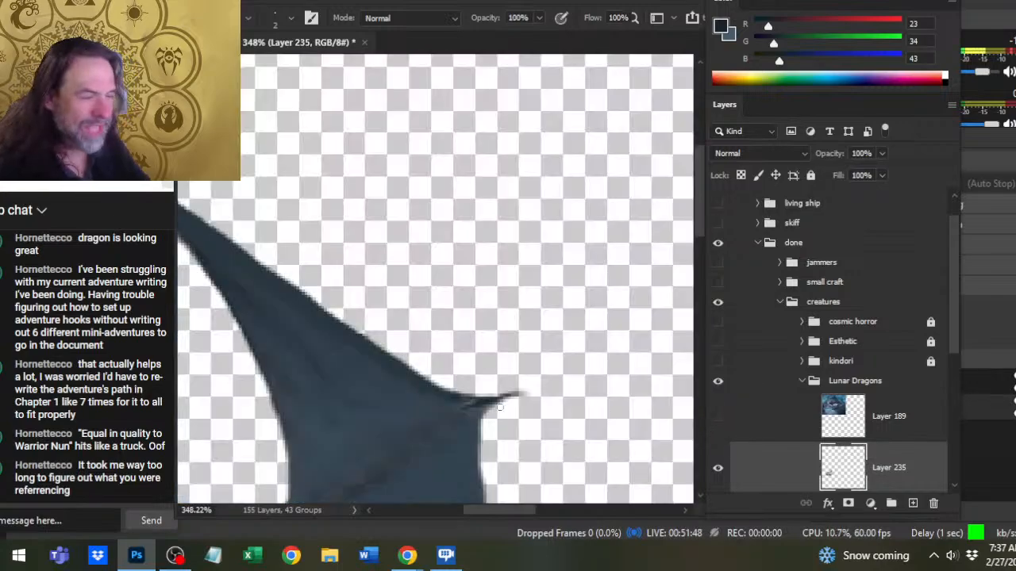
{"action": "left_click_drag", "start_coordinate": [627, 444], "coordinate": [524, 455]}
{"action": "mouse_move", "coordinate": [524, 455]}
{"action": "left_mouse_down"}
{"action": "mouse_move", "coordinate": [566, 255]}
{"action": "mouse_move", "coordinate": [585, 215]}
{"action": "mouse_move", "coordinate": [543, 375]}
{"action": "left_mouse_up"}
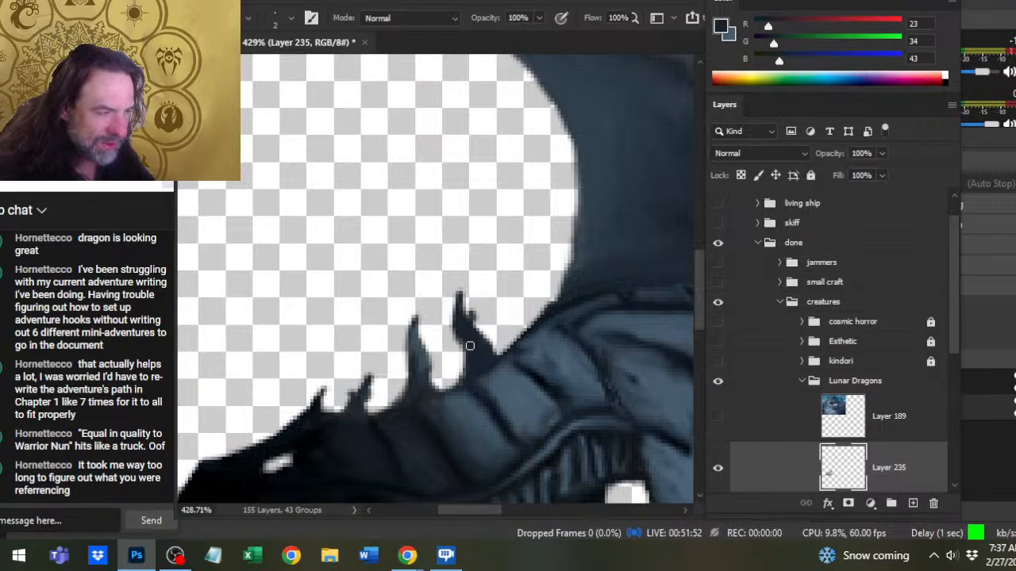
{"action": "mouse_move", "coordinate": [470, 346]}
{"action": "left_mouse_down"}
{"action": "mouse_move", "coordinate": [492, 340]}
{"action": "mouse_move", "coordinate": [495, 350]}
{"action": "mouse_move", "coordinate": [483, 323]}
{"action": "left_mouse_up"}
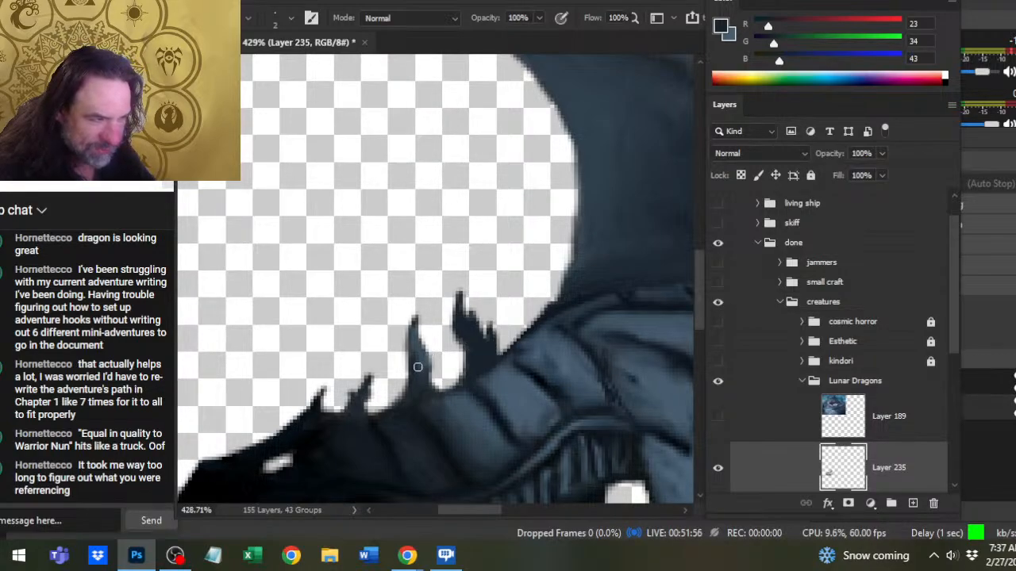
- Paint a forward-pointing barb on the tall spike's front edge and smudge it into the spike
{"action": "mouse_move", "coordinate": [412, 371]}
{"action": "left_mouse_down"}
{"action": "mouse_move", "coordinate": [400, 351]}
{"action": "mouse_move", "coordinate": [418, 376]}
{"action": "mouse_move", "coordinate": [424, 358]}
{"action": "mouse_move", "coordinate": [414, 390]}
{"action": "left_mouse_up"}
{"action": "left_click", "coordinate": [419, 405], "text": "alt"}
{"action": "key", "text": "r"}
- Highlight the spike behind the tall one with (53, 72, 85), and blend its base into the neck using smudging and sampled (25, 35, 45)
{"action": "key", "text": "b"}
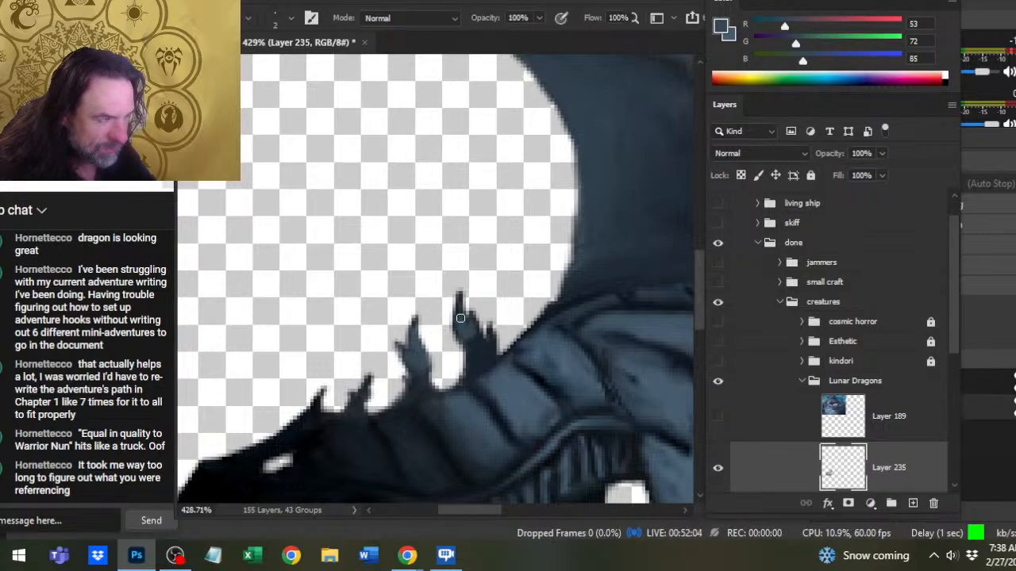
{"action": "key", "text": "r"}
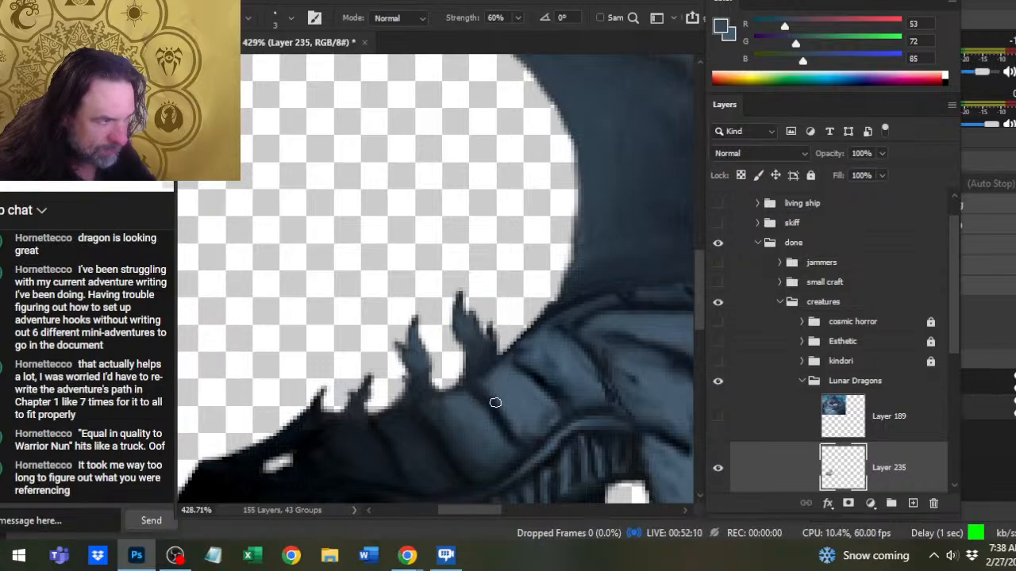
{"action": "left_click", "coordinate": [479, 413], "text": "alt"}
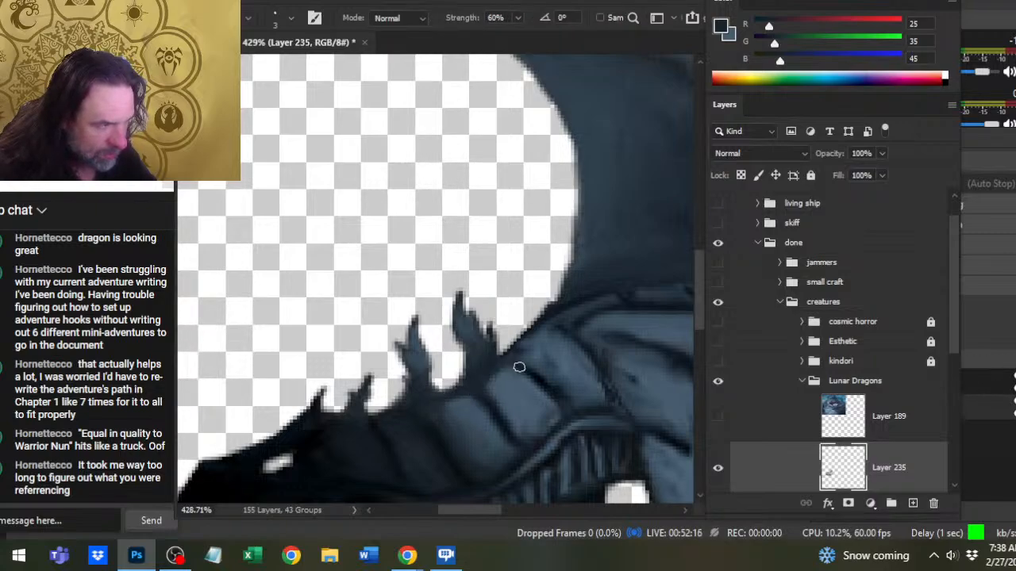
- Paint another jagged, barbed spike in (25, 35, 45) on the upper neck, just in front of the wing base
{"action": "left_click_drag", "start_coordinate": [533, 377], "coordinate": [440, 424]}
{"action": "key", "text": "b"}
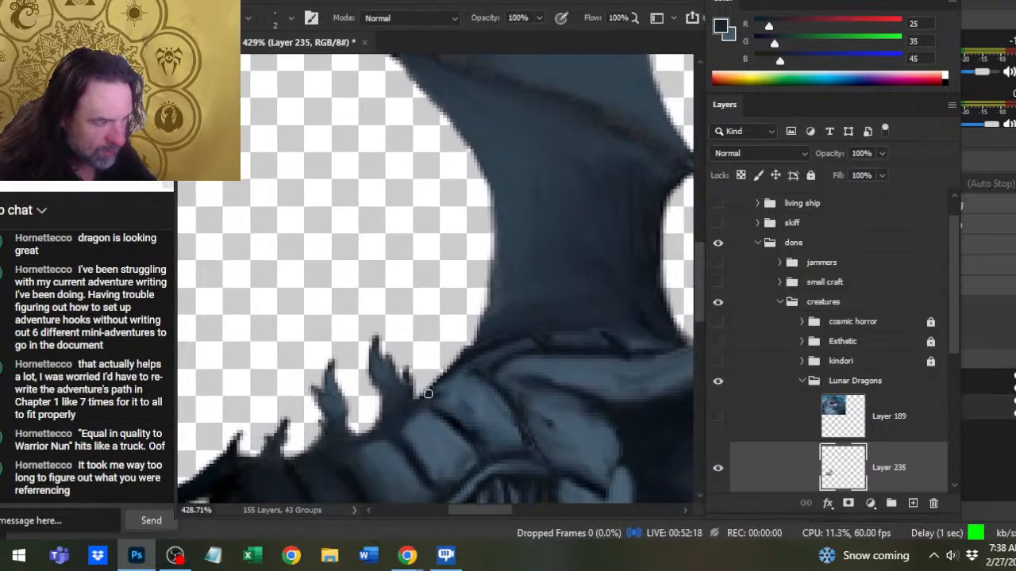
{"action": "mouse_move", "coordinate": [436, 389]}
{"action": "left_mouse_down"}
{"action": "mouse_move", "coordinate": [422, 303]}
{"action": "mouse_move", "coordinate": [454, 359]}
{"action": "mouse_move", "coordinate": [441, 372]}
{"action": "mouse_move", "coordinate": [432, 326]}
{"action": "mouse_move", "coordinate": [441, 318]}
{"action": "mouse_move", "coordinate": [442, 346]}
{"action": "mouse_move", "coordinate": [427, 292]}
{"action": "mouse_move", "coordinate": [424, 339]}
{"action": "mouse_move", "coordinate": [442, 347]}
{"action": "mouse_move", "coordinate": [419, 326]}
{"action": "left_mouse_up"}
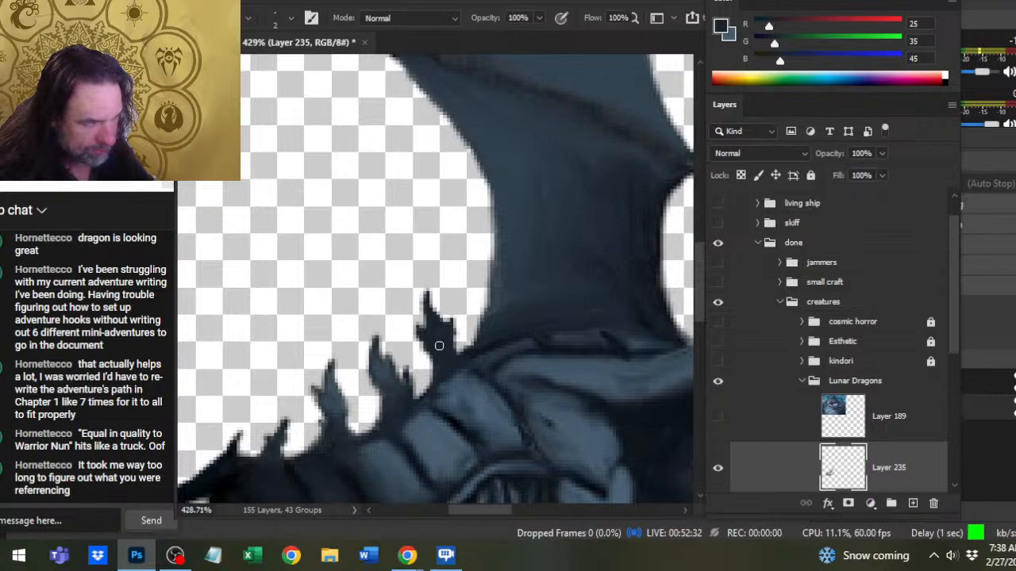
- Shade the spike nearest the wing with sampled (38, 54, 65) and (63, 85, 102), smudging the highlights down into its base
{"action": "key", "text": "alt"}
{"action": "left_click", "coordinate": [503, 350], "text": "alt"}
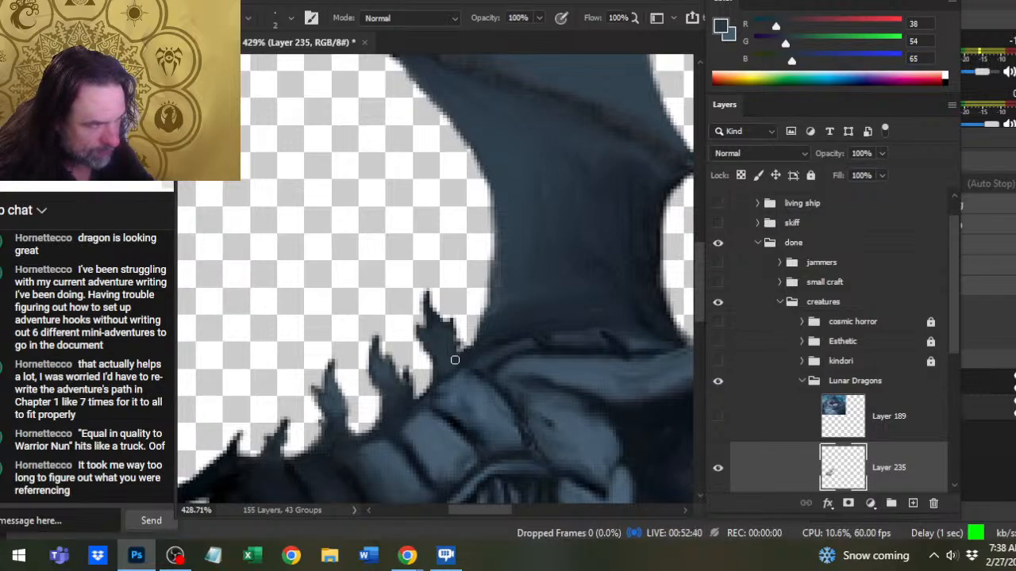
{"action": "left_click", "coordinate": [461, 427], "text": "alt"}
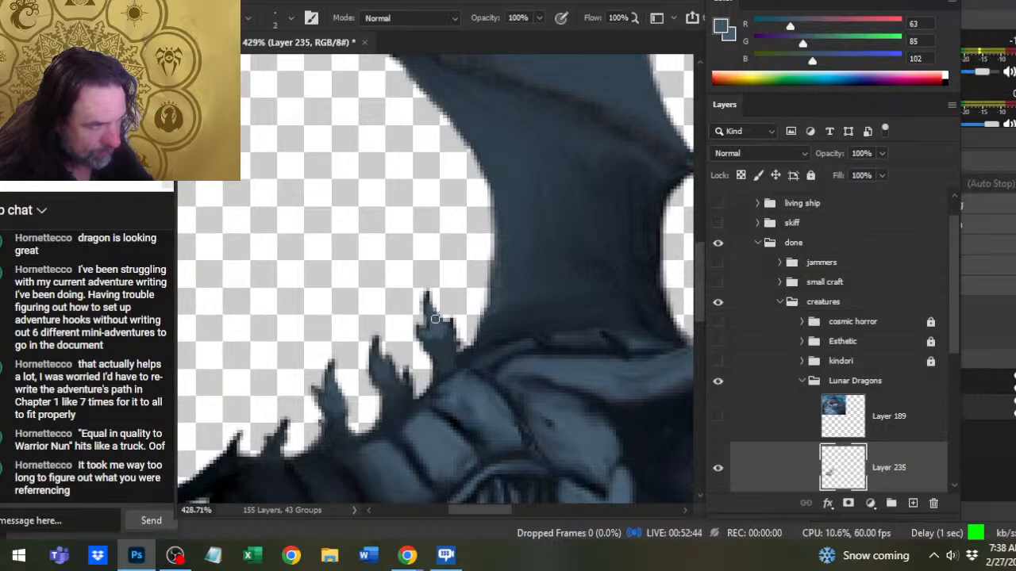
{"action": "key", "text": "r"}
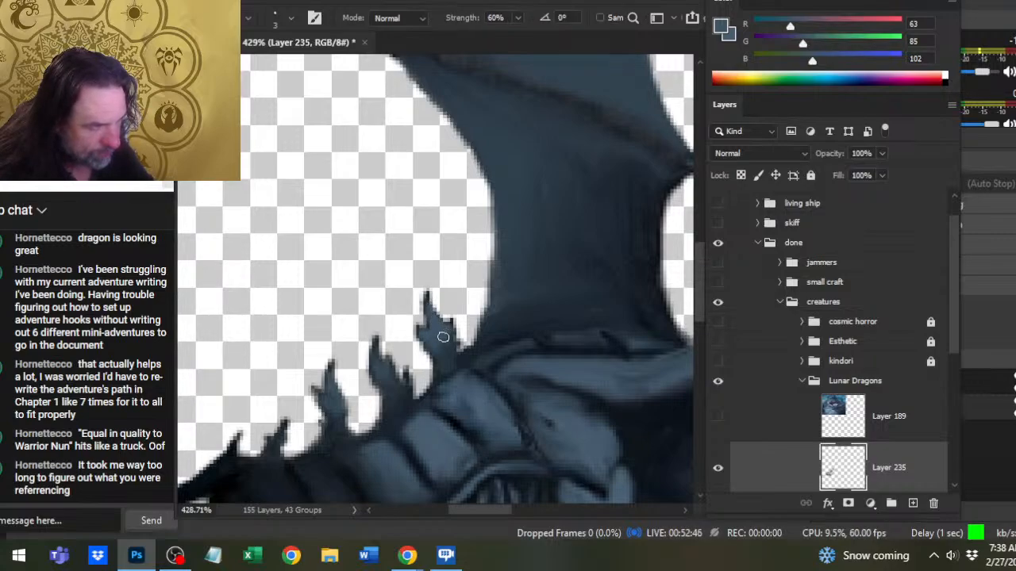
{"action": "left_click_drag", "start_coordinate": [462, 329], "coordinate": [457, 359]}
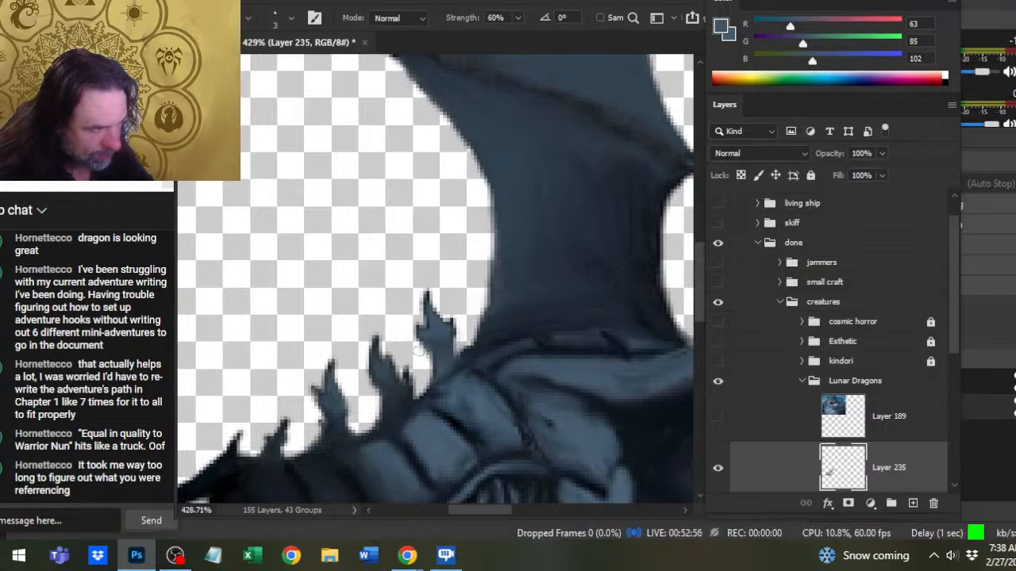
- Highlight the second spike in front of the wing with (63, 85, 102), and smudge the tone down into its base
{"action": "key", "text": "b"}
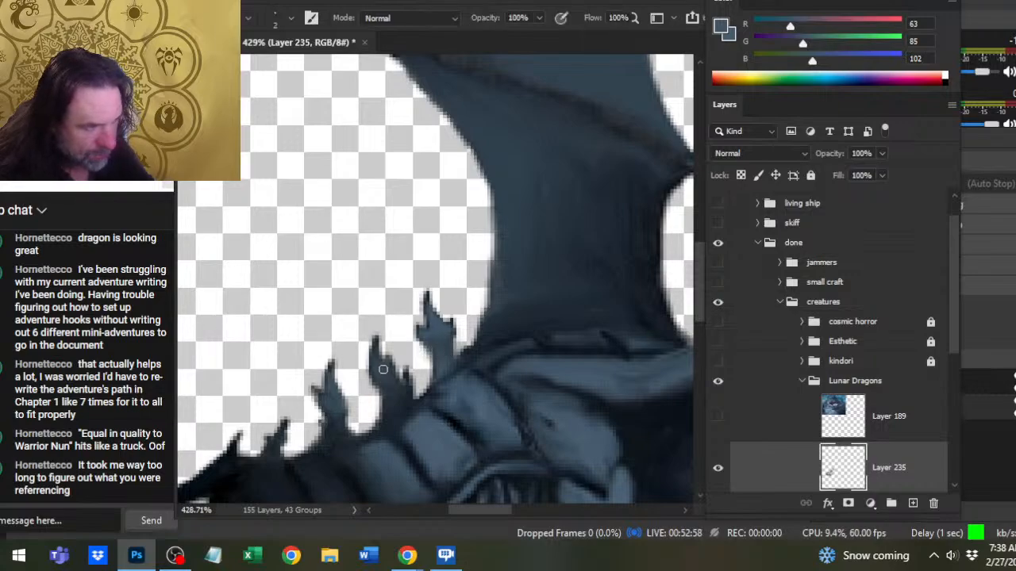
{"action": "key", "text": "r"}
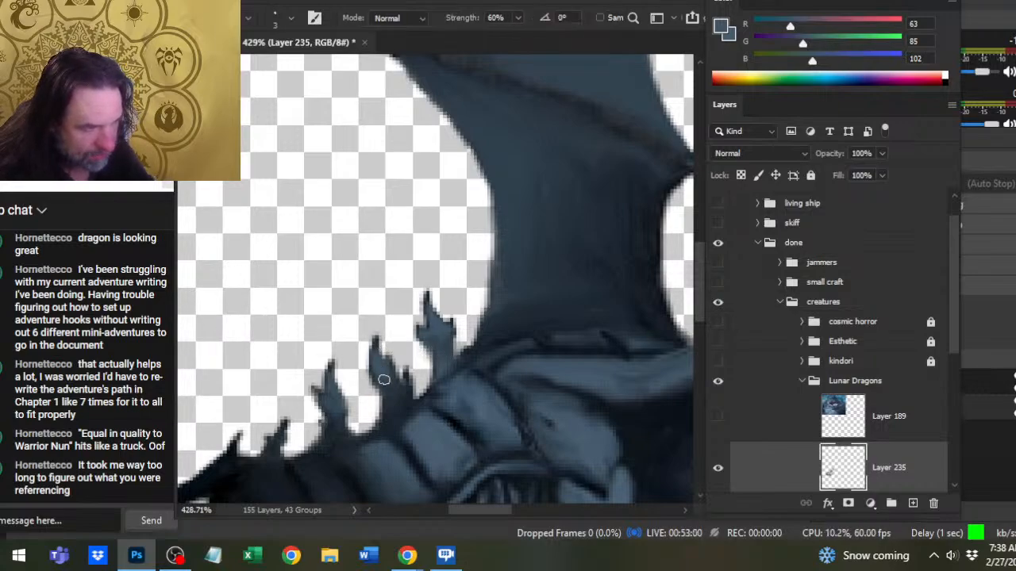
{"action": "key", "text": "b"}
{"action": "key", "text": "r"}
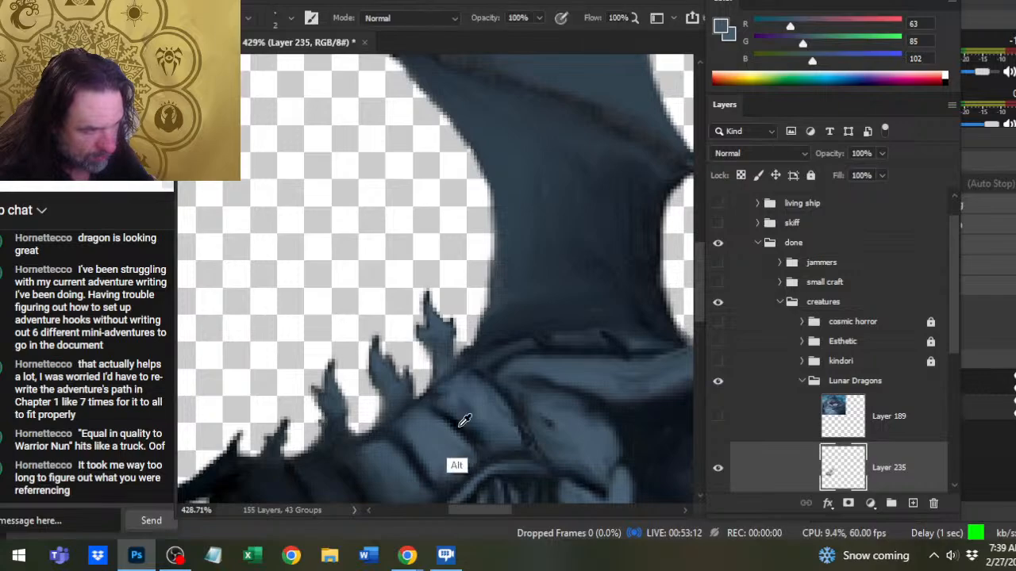
- Darken the crease where the neck meets the wing with sampled (2, 5, 12), (31, 43, 54) and (27, 37, 48), and smudge it
{"action": "left_click", "coordinate": [460, 424], "text": "alt"}
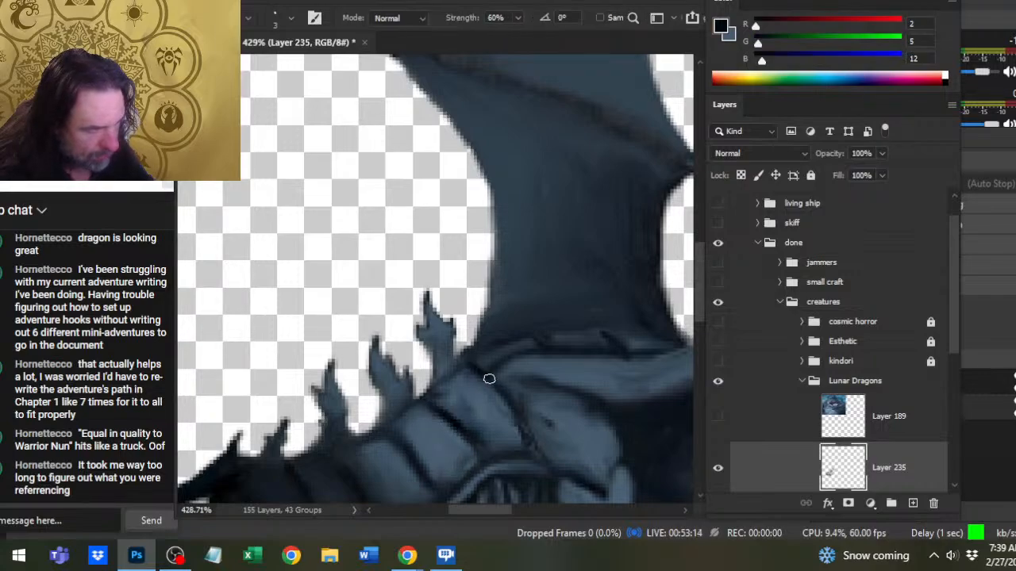
{"action": "key", "text": "b"}
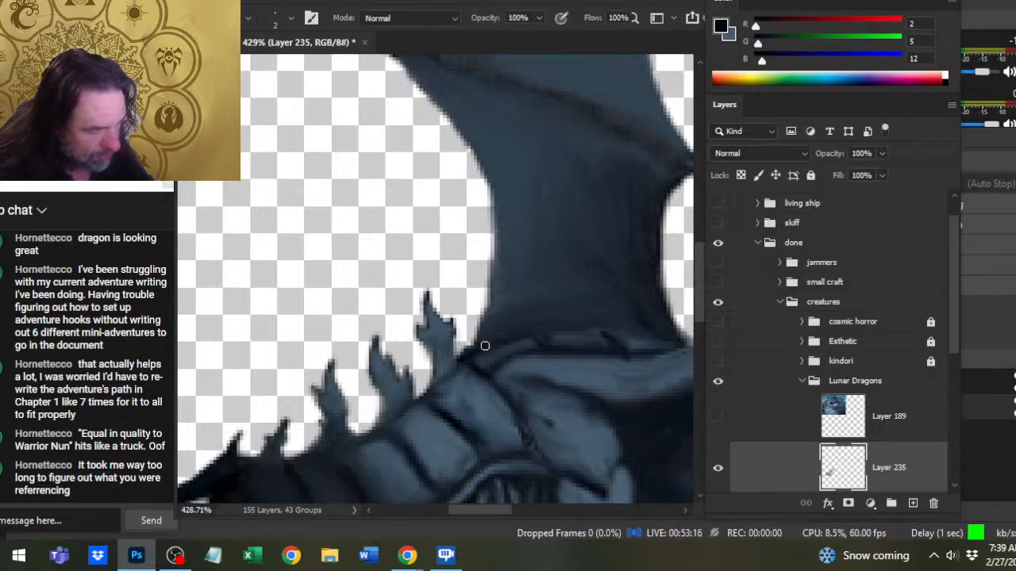
{"action": "left_click", "coordinate": [489, 334], "text": "alt"}
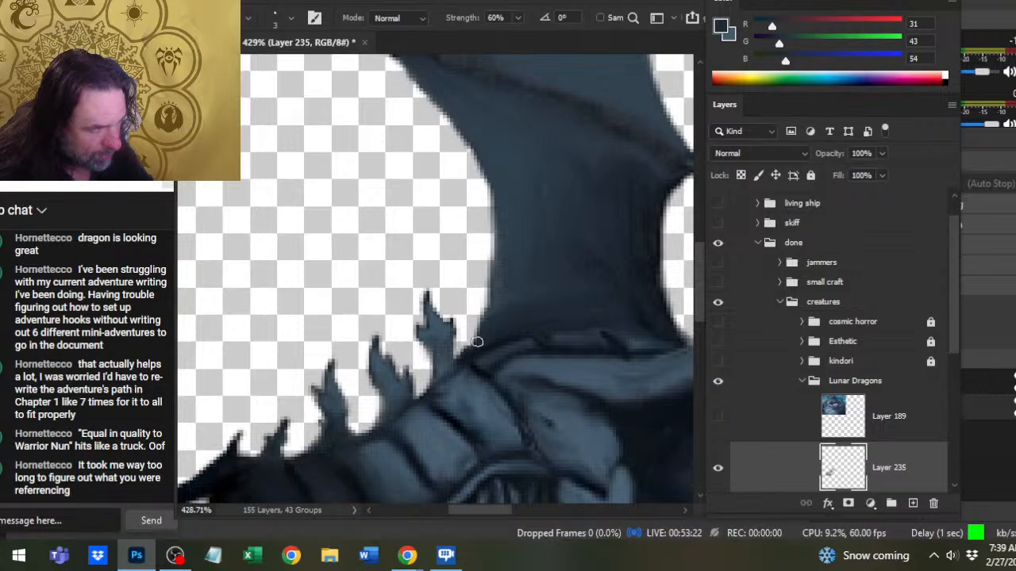
{"action": "key", "text": "b"}
{"action": "left_click", "coordinate": [482, 336], "text": "alt"}
{"action": "key", "text": "r"}
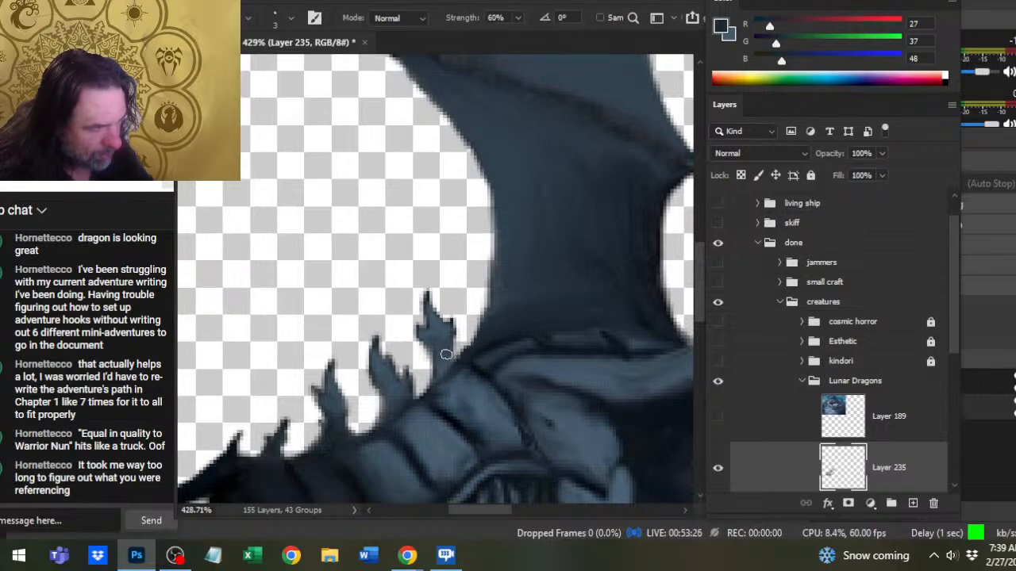
- Refine the base of the spike nearest the wing with (27, 37, 48), erasing the excess along its front edge and smudging it into the neck
{"action": "key", "text": "b"}
{"action": "key", "text": "r"}
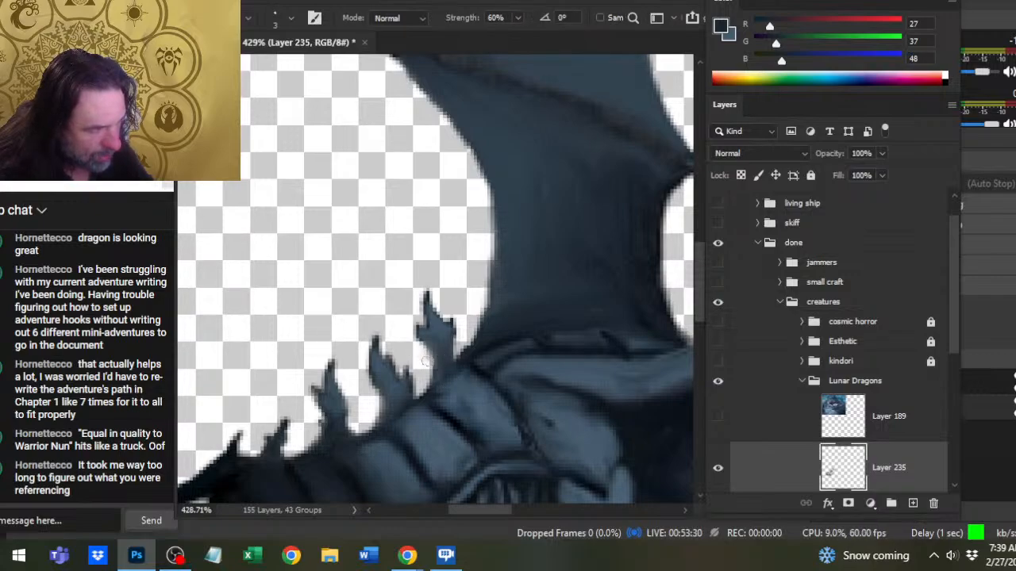
{"action": "key", "text": "r"}
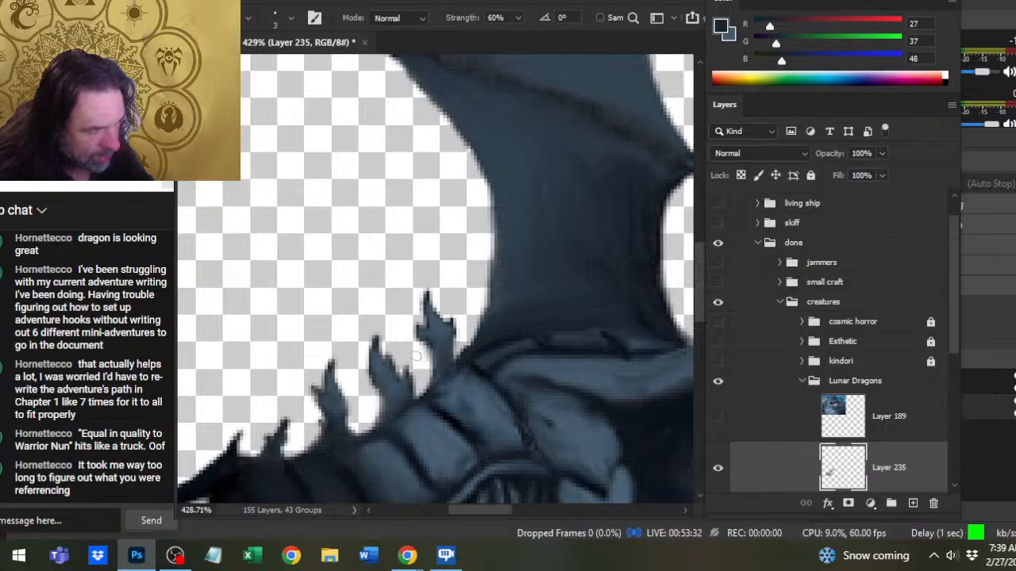
{"action": "key", "text": "e"}
{"action": "left_click_drag", "start_coordinate": [424, 347], "coordinate": [421, 395]}
{"action": "key", "text": "b"}
{"action": "key", "text": "r"}
{"action": "key", "text": "b"}
{"action": "key", "text": "r"}
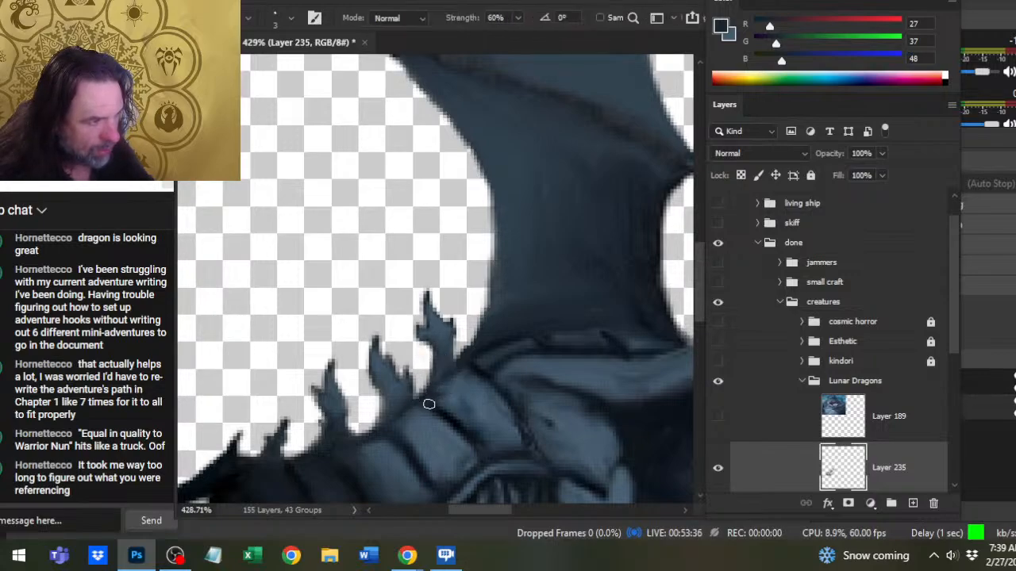
- Highlight the upper neck plate beside the wing with (67, 88, 106), and redefine the dark plate edges in (19, 27, 38) with smudging
{"action": "key", "text": "b"}
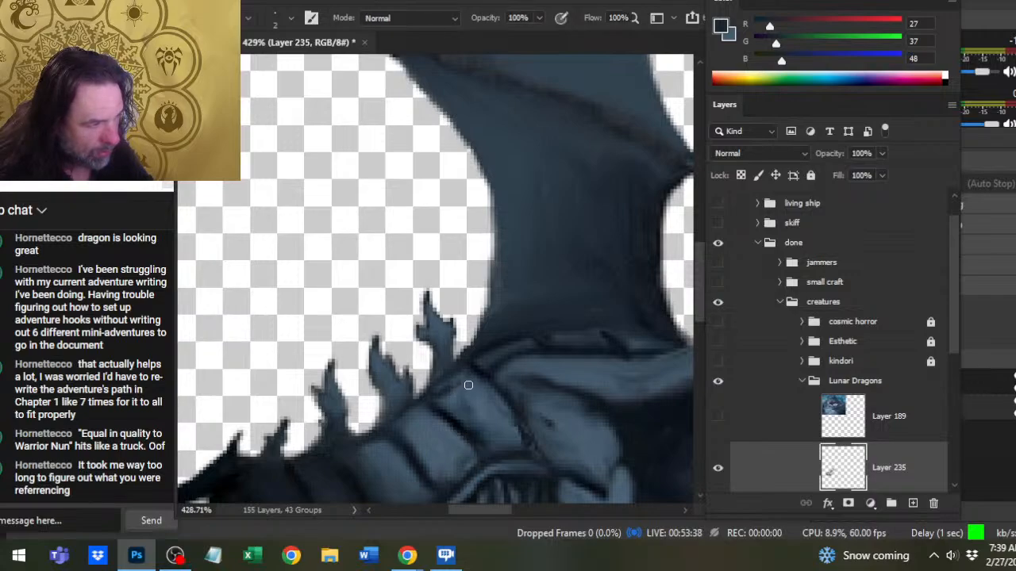
{"action": "left_click", "coordinate": [468, 384], "text": "alt"}
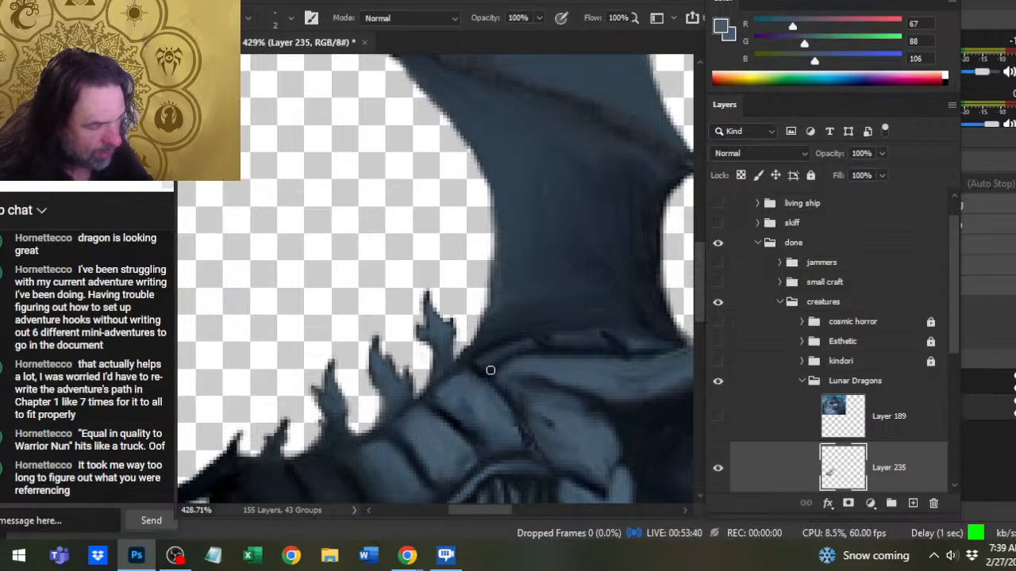
{"action": "left_click", "coordinate": [491, 370], "text": "alt"}
{"action": "key", "text": "r"}
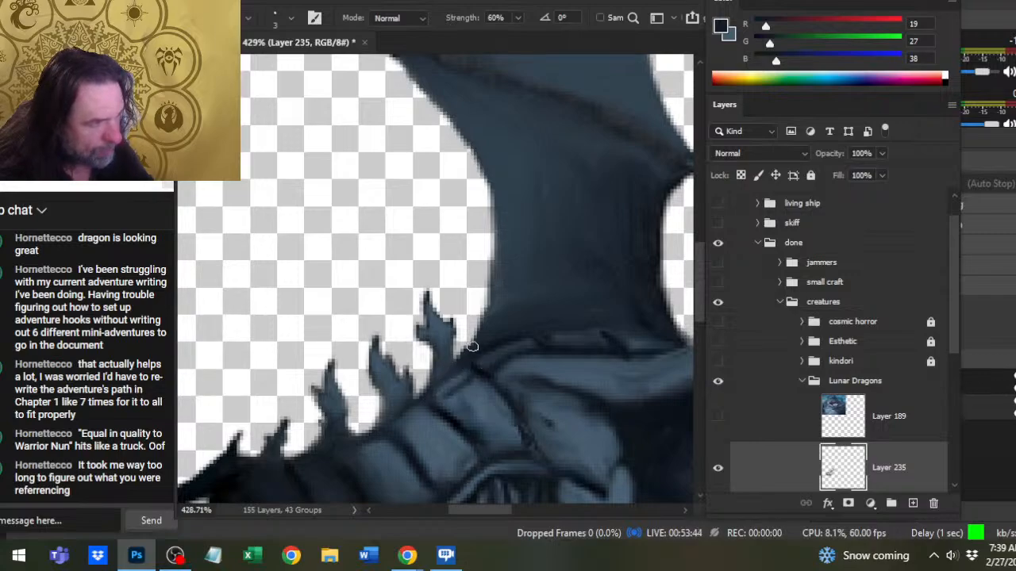
{"action": "key", "text": "b"}
{"action": "left_click_drag", "start_coordinate": [419, 414], "coordinate": [396, 434]}
{"action": "key", "text": "r"}
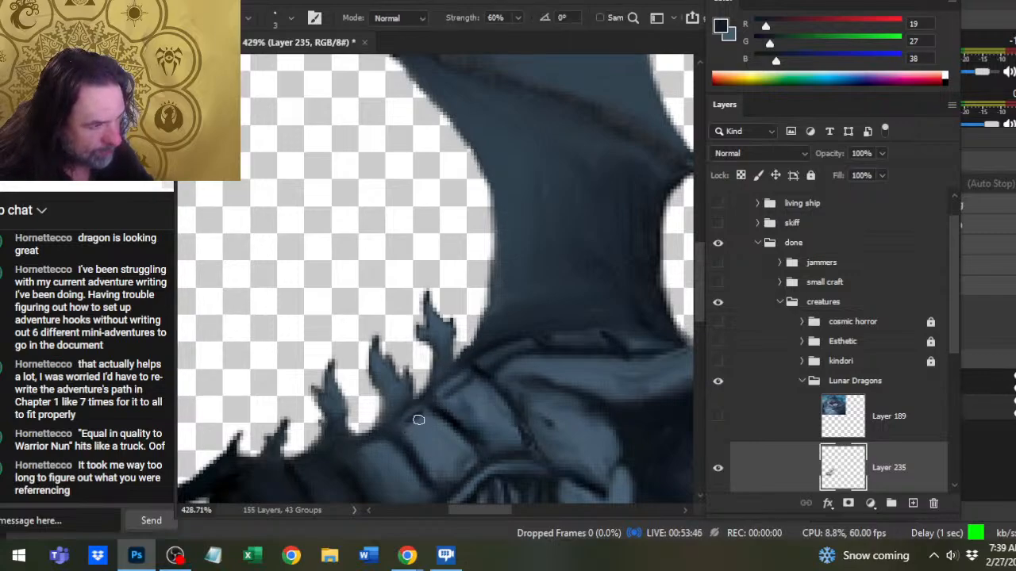
- Brighten the top edge of the next neck plate forward with sampled (67, 91, 108), and smudge it in
{"action": "key", "text": "b"}
{"action": "left_click", "coordinate": [374, 449], "text": "alt"}
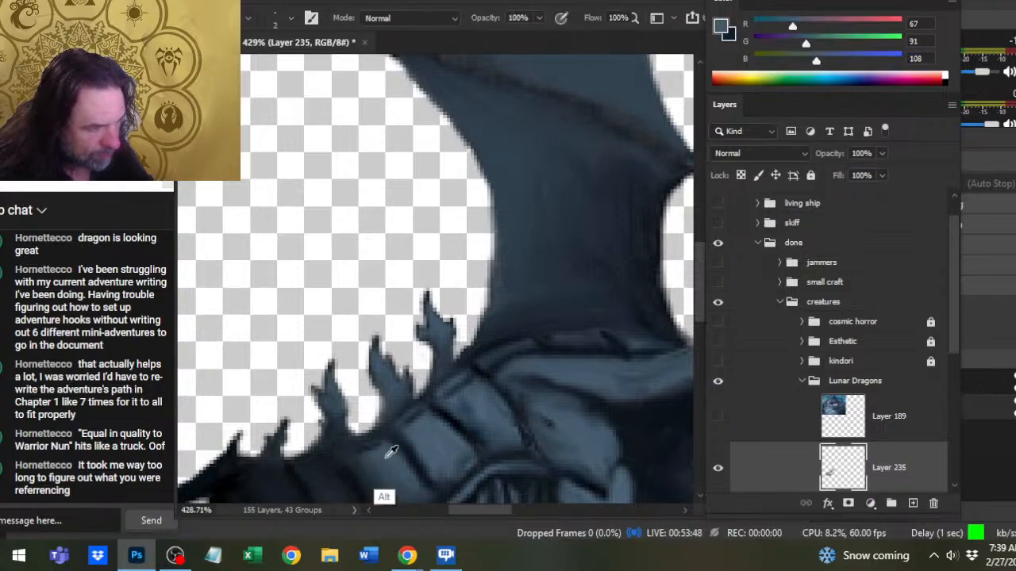
{"action": "key", "text": "r"}
{"action": "mouse_move", "coordinate": [418, 470]}
{"action": "left_mouse_down"}
{"action": "mouse_move", "coordinate": [395, 473]}
{"action": "mouse_move", "coordinate": [406, 407]}
{"action": "left_mouse_up"}
{"action": "left_click_drag", "start_coordinate": [407, 369], "coordinate": [444, 365]}
- Blend the bases of the two spikes nearest the wing into the neck with sampled (58, 78, 93) and (47, 63, 76), plus smudging
{"action": "key", "text": "b"}
{"action": "left_click", "coordinate": [422, 323], "text": "alt"}
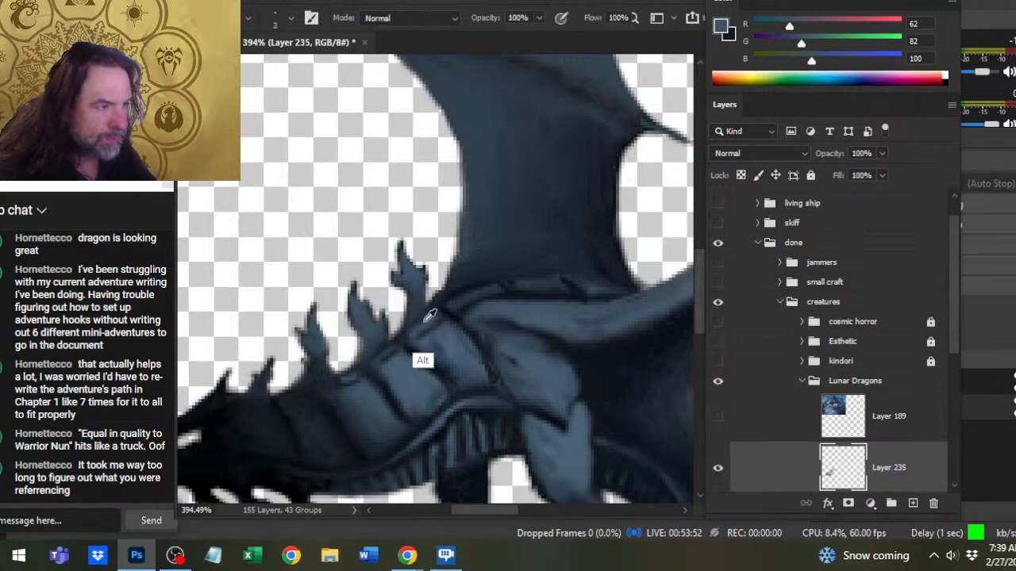
{"action": "key", "text": "r"}
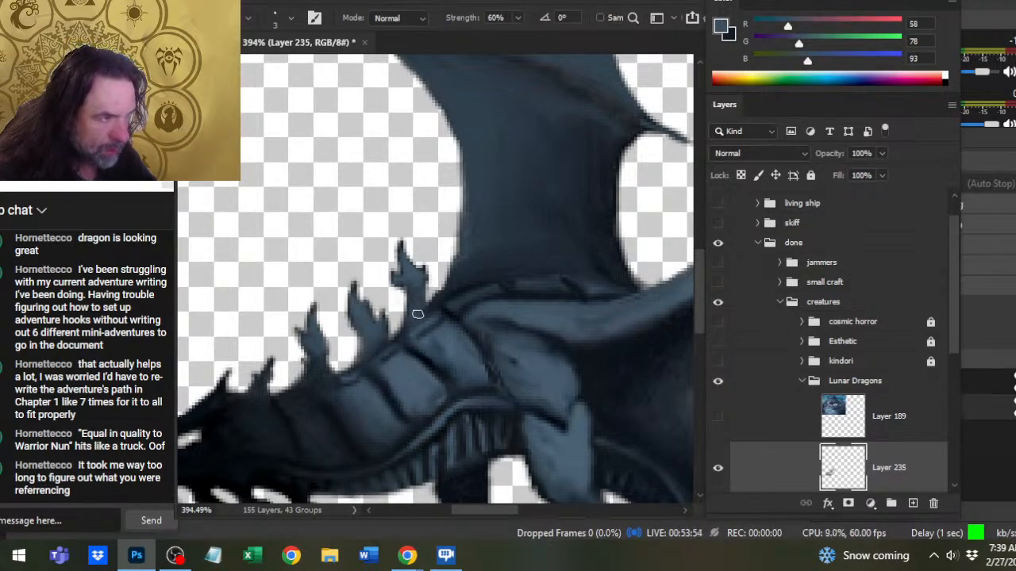
{"action": "left_click_drag", "start_coordinate": [417, 316], "coordinate": [428, 325]}
{"action": "key", "text": "b"}
{"action": "left_click", "coordinate": [388, 351], "text": "alt"}
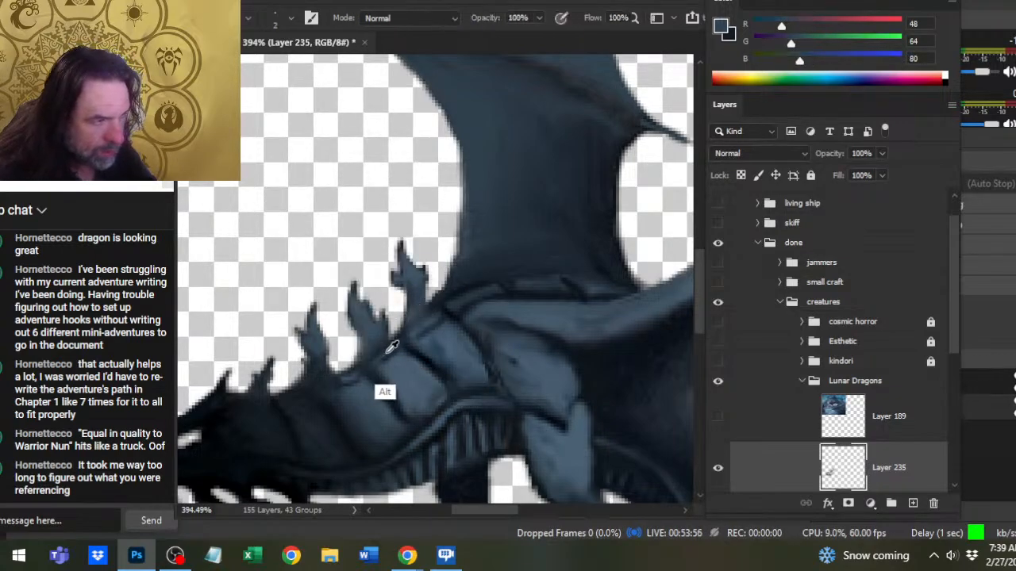
{"action": "left_click", "coordinate": [388, 352], "text": "alt"}
{"action": "left_click_drag", "start_coordinate": [387, 352], "coordinate": [381, 354]}
{"action": "key", "text": "r"}
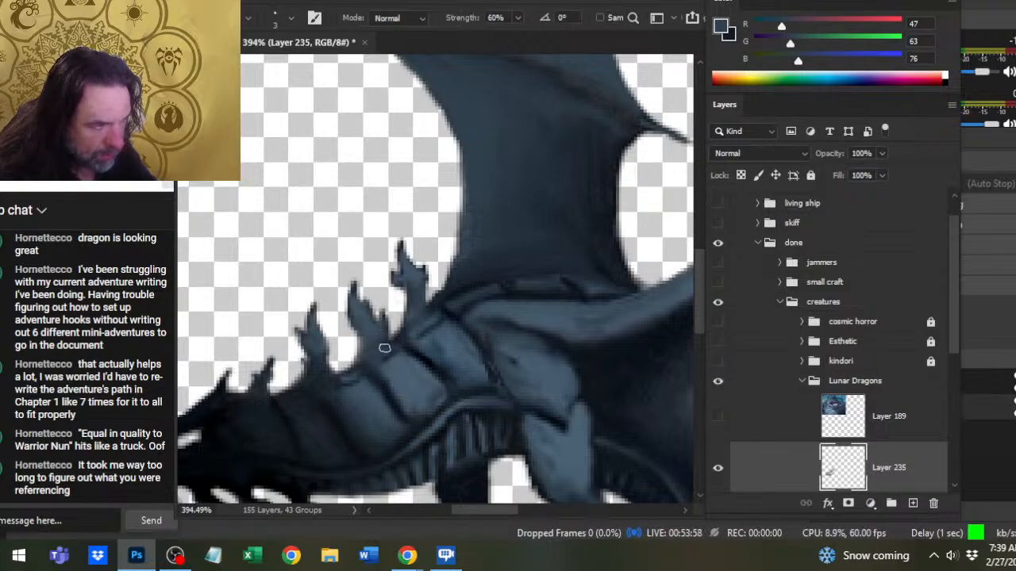
- Paint sampled (45, 60, 75) along the neck ridge at the third spike's base and smudge it into the dark plates in front
{"action": "key", "text": "b"}
{"action": "left_click", "coordinate": [350, 379], "text": "alt"}
{"action": "left_click", "coordinate": [342, 381], "text": "alt"}
{"action": "left_click_drag", "start_coordinate": [339, 381], "coordinate": [318, 384]}
{"action": "key", "text": "r"}
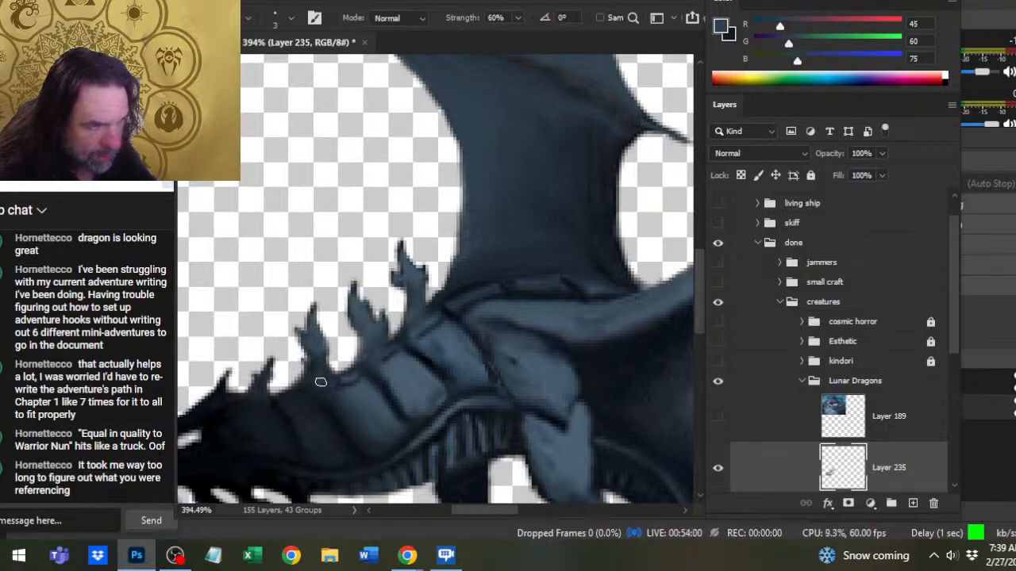
{"action": "key", "text": "b"}
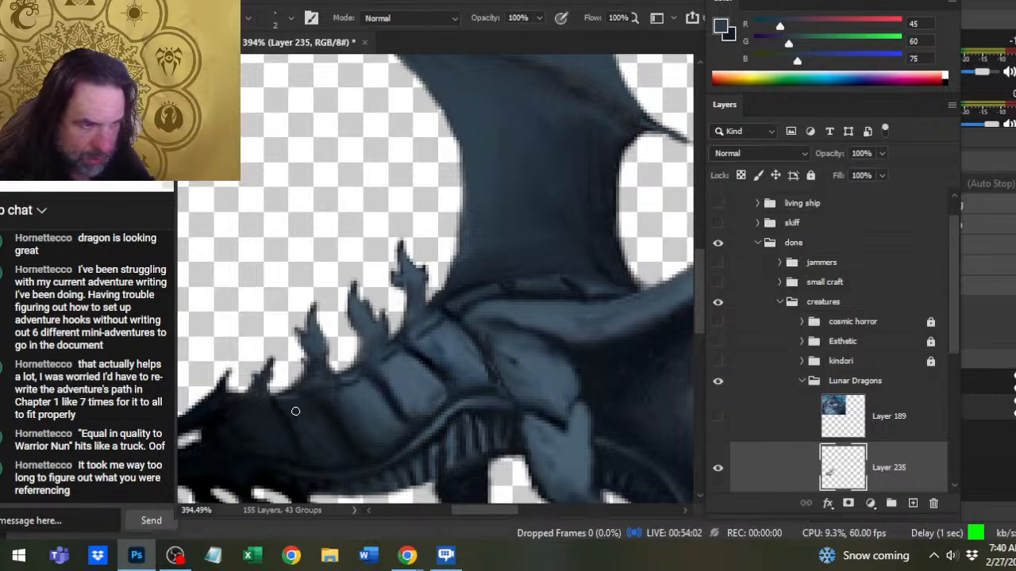
{"action": "key", "text": "r"}
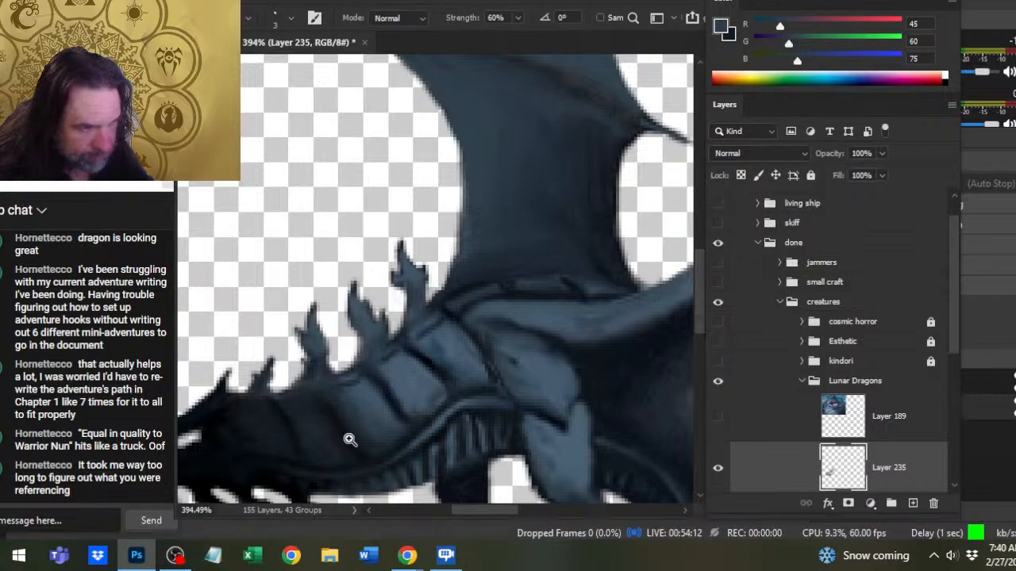
- Paint two jagged, barbed spikes in (12, 18, 26) at the wing base, one on its front edge and one just behind it
{"action": "left_click_drag", "start_coordinate": [381, 425], "coordinate": [349, 432]}
{"action": "left_click_drag", "start_coordinate": [473, 440], "coordinate": [501, 308]}
{"action": "left_click", "coordinate": [431, 221], "text": "alt"}
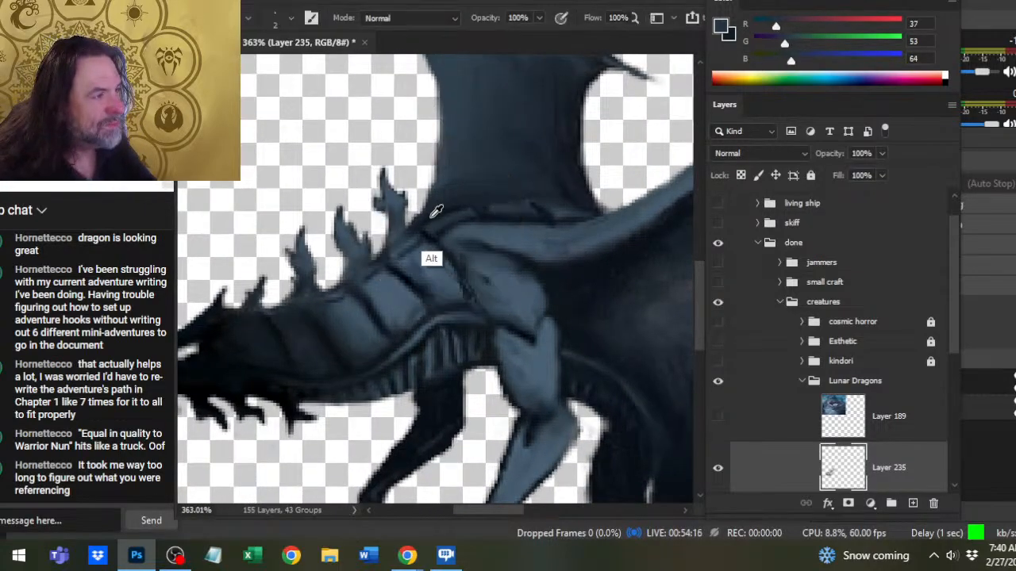
{"action": "mouse_move", "coordinate": [429, 222]}
{"action": "left_mouse_down"}
{"action": "mouse_move", "coordinate": [425, 168]}
{"action": "mouse_move", "coordinate": [432, 184]}
{"action": "left_mouse_up"}
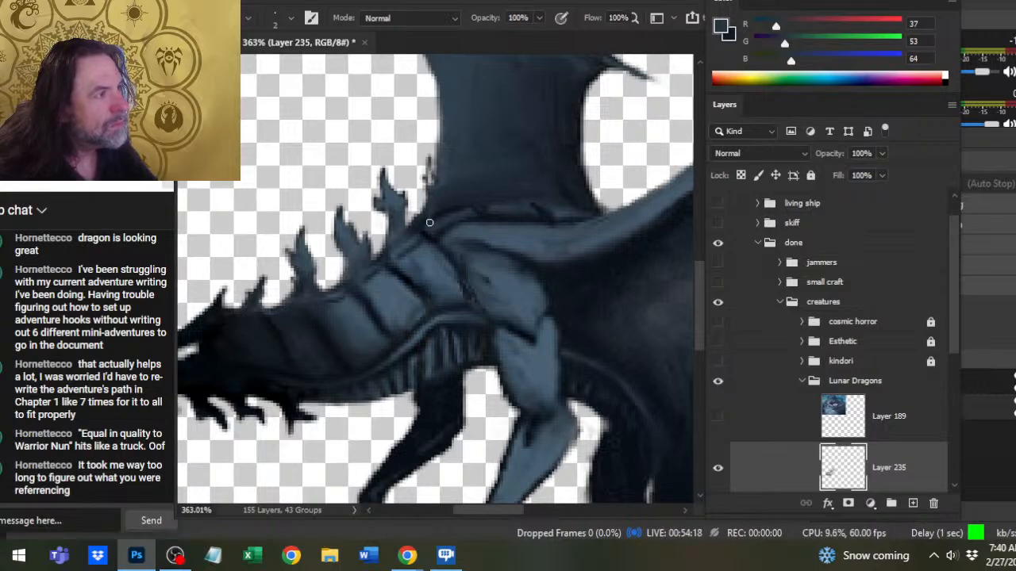
{"action": "left_click", "coordinate": [576, 290], "text": "alt"}
{"action": "left_click", "coordinate": [585, 267], "text": "alt"}
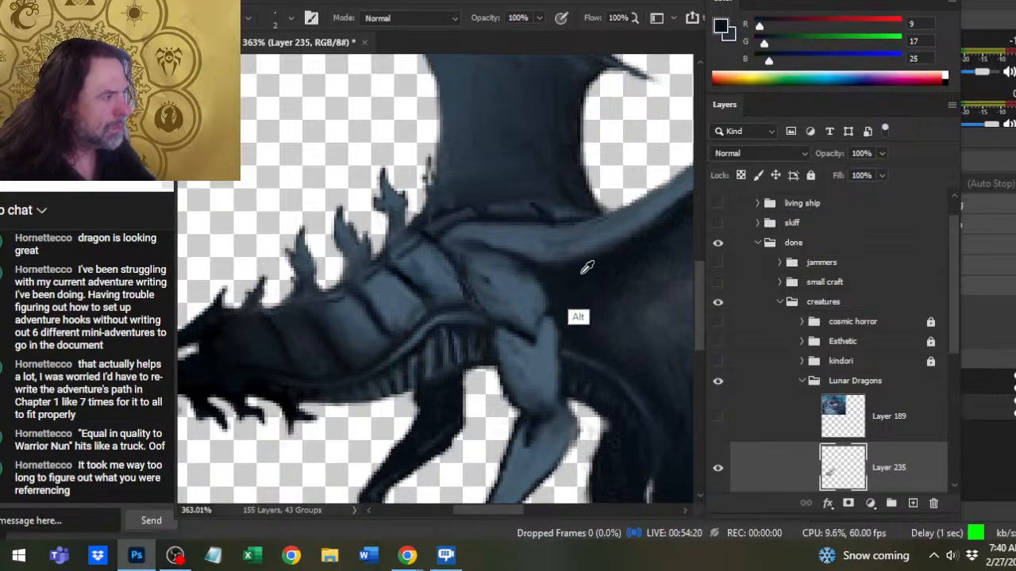
{"action": "mouse_move", "coordinate": [429, 217]}
{"action": "left_mouse_down"}
{"action": "mouse_move", "coordinate": [423, 148]}
{"action": "mouse_move", "coordinate": [426, 167]}
{"action": "left_mouse_up"}
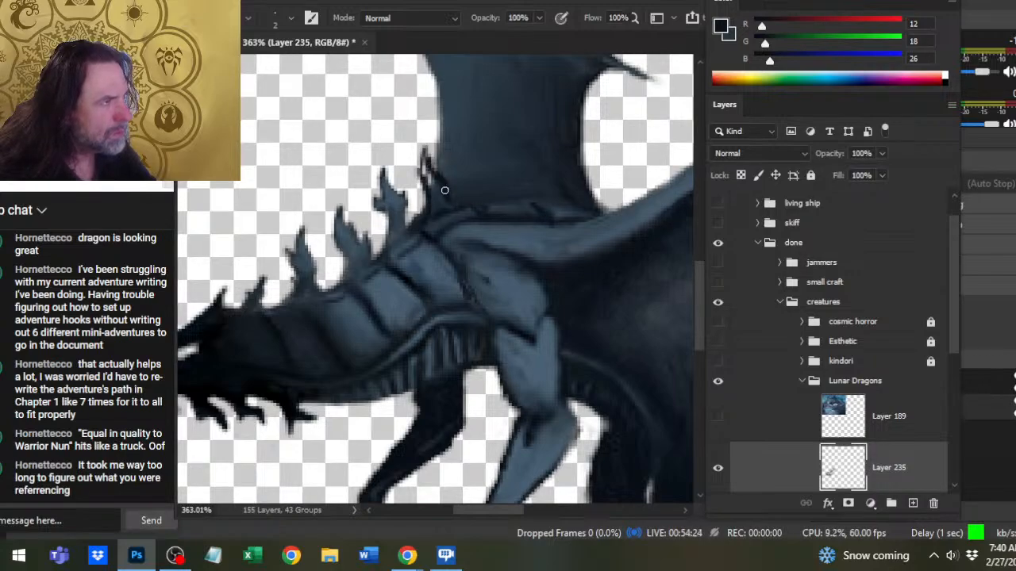
{"action": "mouse_move", "coordinate": [434, 202]}
{"action": "left_mouse_down"}
{"action": "mouse_move", "coordinate": [425, 137]}
{"action": "mouse_move", "coordinate": [433, 172]}
{"action": "mouse_move", "coordinate": [409, 167]}
{"action": "mouse_move", "coordinate": [428, 189]}
{"action": "left_mouse_up"}
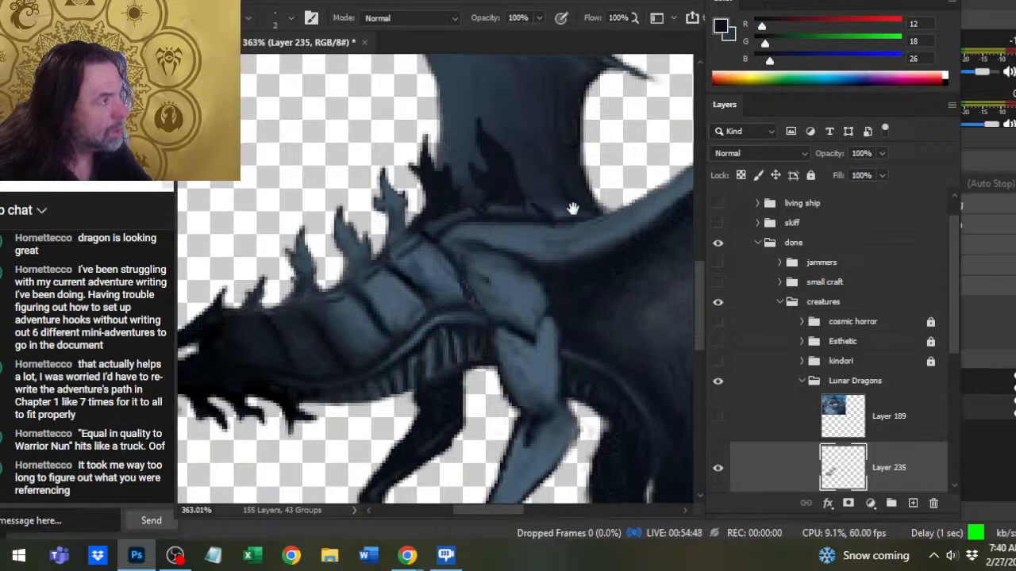
- Paint a third spike in (12, 18, 26) near the wing's rear edge, and cover it with a lighter blue-gray sampled from the shoulder
{"action": "left_click_drag", "start_coordinate": [548, 189], "coordinate": [506, 243]}
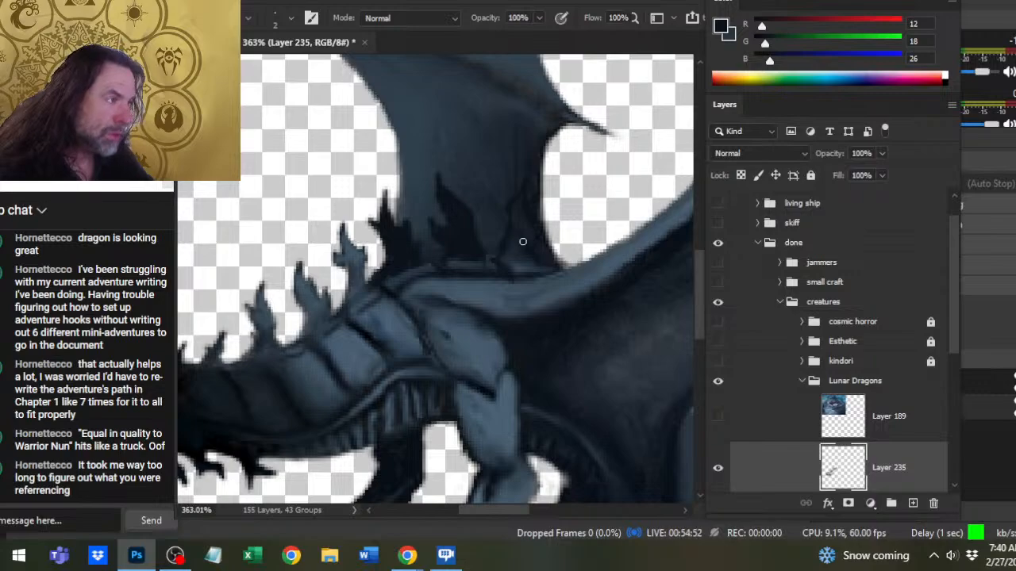
{"action": "mouse_move", "coordinate": [523, 242]}
{"action": "left_mouse_down"}
{"action": "mouse_move", "coordinate": [538, 268]}
{"action": "mouse_move", "coordinate": [522, 220]}
{"action": "left_mouse_up"}
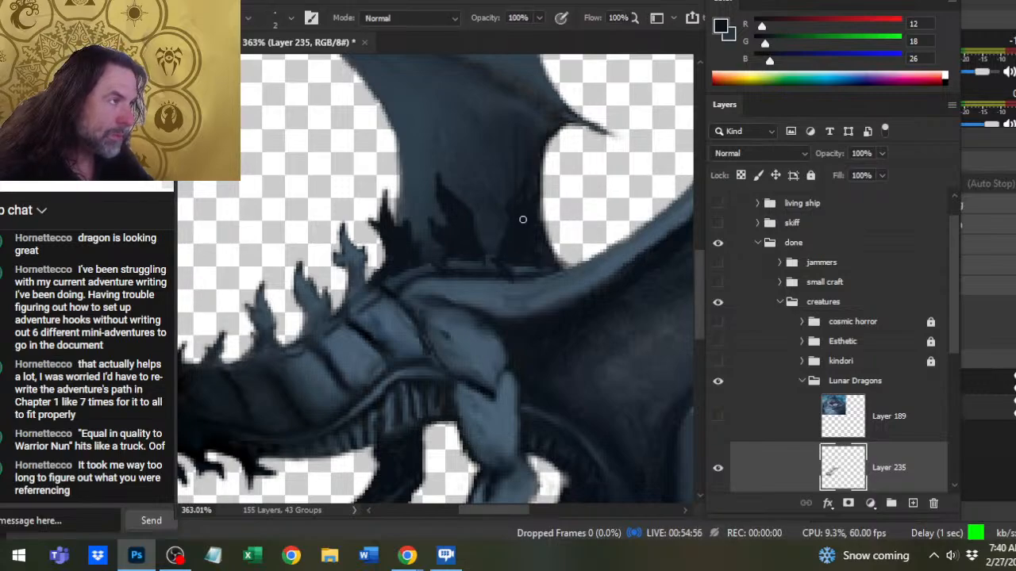
{"action": "left_click", "coordinate": [471, 283], "text": "alt"}
{"action": "mouse_move", "coordinate": [515, 211]}
{"action": "left_mouse_down"}
{"action": "mouse_move", "coordinate": [525, 188]}
{"action": "mouse_move", "coordinate": [531, 218]}
{"action": "mouse_move", "coordinate": [516, 216]}
{"action": "mouse_move", "coordinate": [507, 230]}
{"action": "mouse_move", "coordinate": [527, 228]}
{"action": "mouse_move", "coordinate": [519, 258]}
{"action": "mouse_move", "coordinate": [503, 232]}
{"action": "left_mouse_up"}
{"action": "key", "text": "r"}
{"action": "key", "text": "x"}
{"action": "key", "text": "b"}
{"action": "left_click", "coordinate": [460, 242], "text": "alt"}
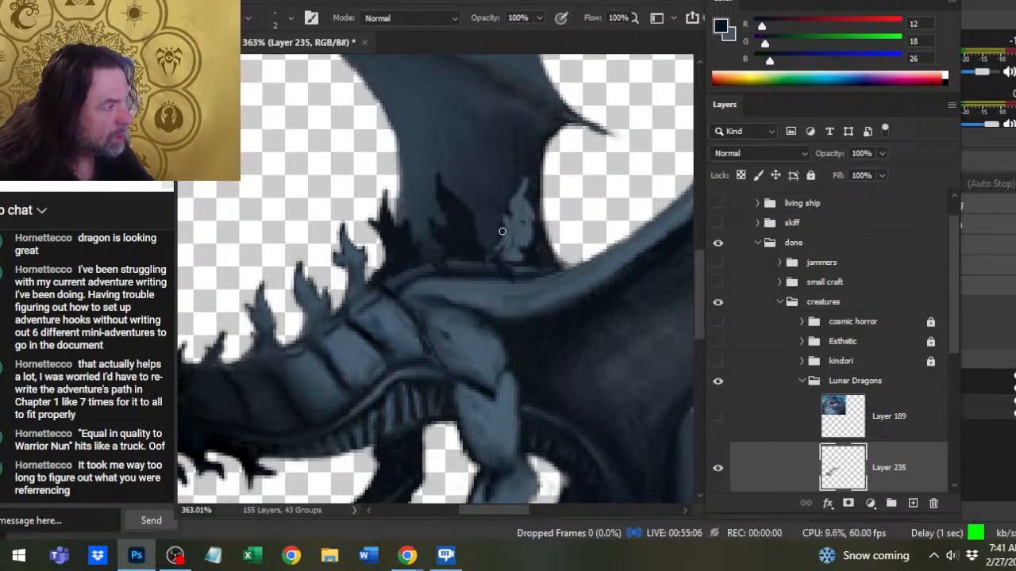
- Smooth the rearmost spike with sampled (68, 88, 105) and smudging, and add a small barb on its back edge
{"action": "key", "text": "r"}
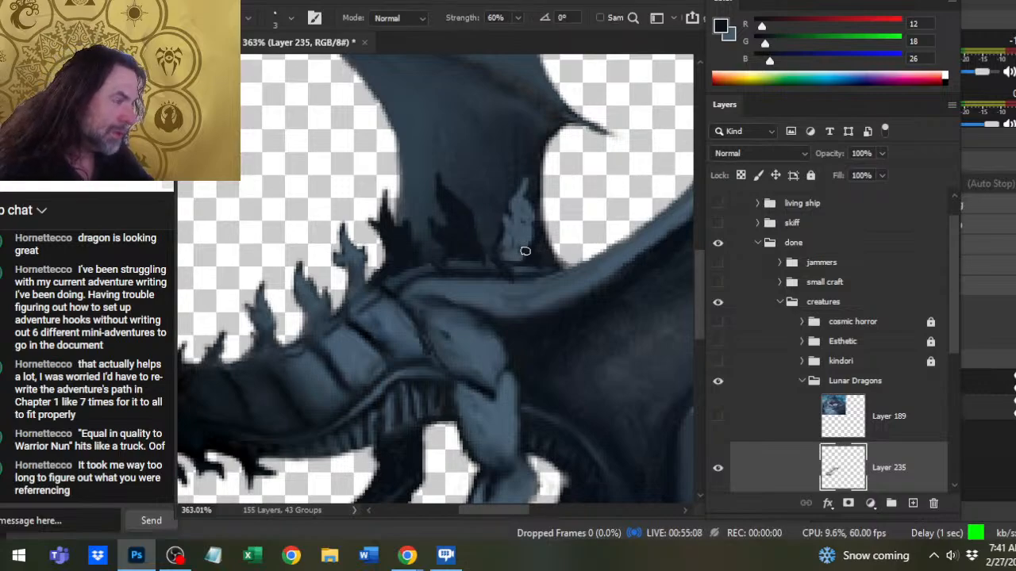
{"action": "key", "text": "b"}
{"action": "left_click", "coordinate": [516, 241], "text": "alt"}
{"action": "key", "text": "r"}
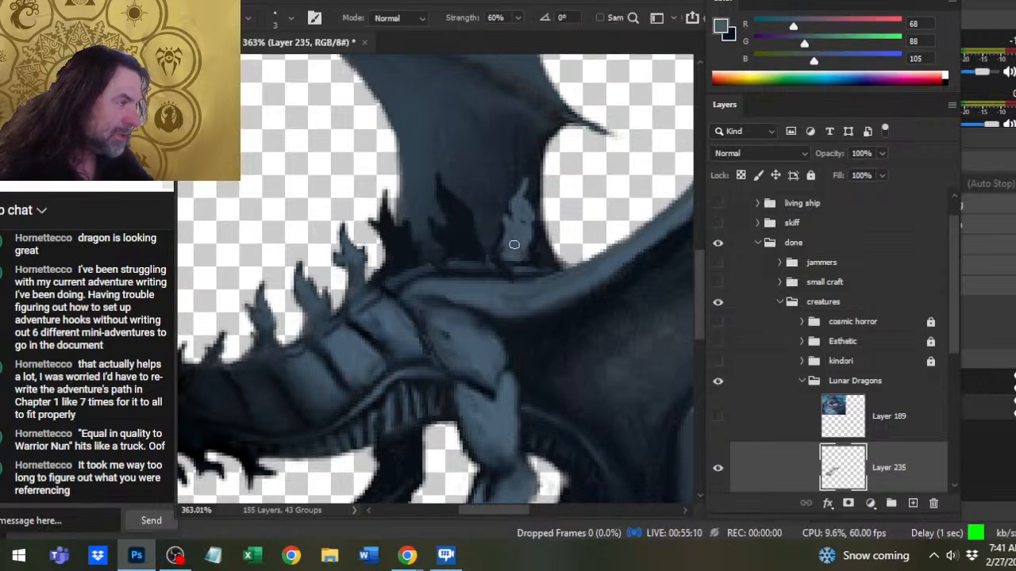
{"action": "left_click_drag", "start_coordinate": [515, 244], "coordinate": [519, 249]}
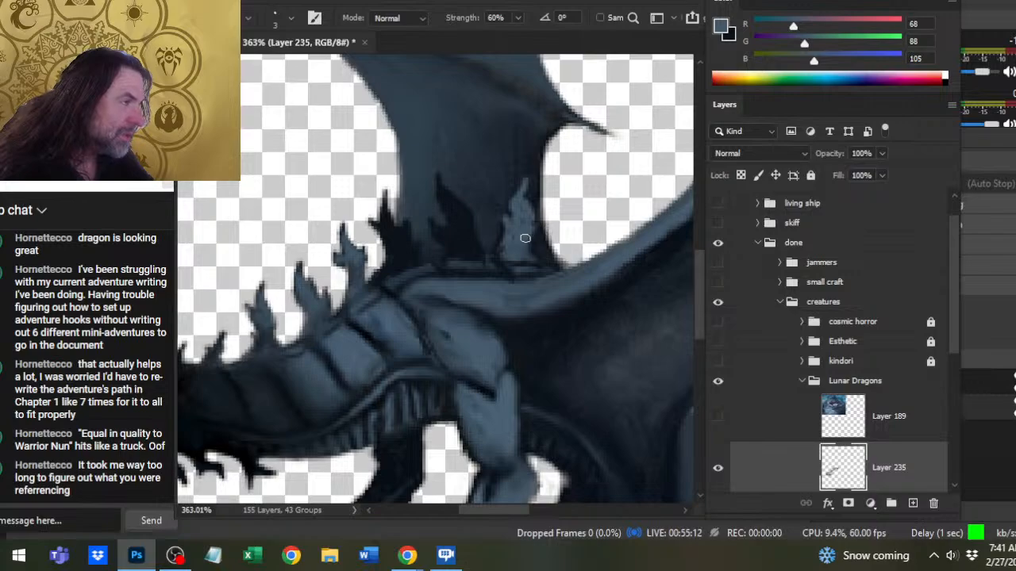
{"action": "key", "text": "b"}
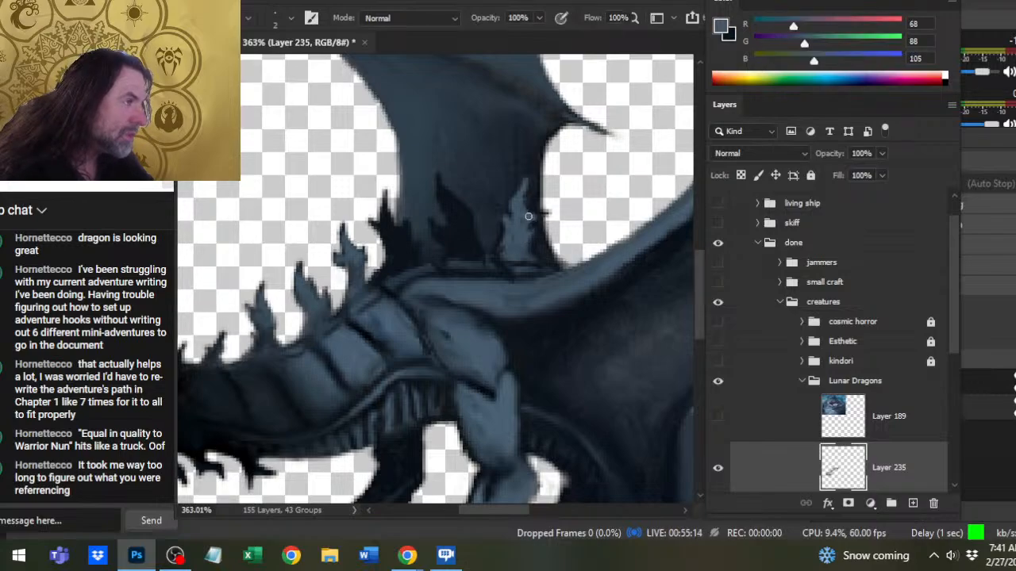
{"action": "key", "text": "r"}
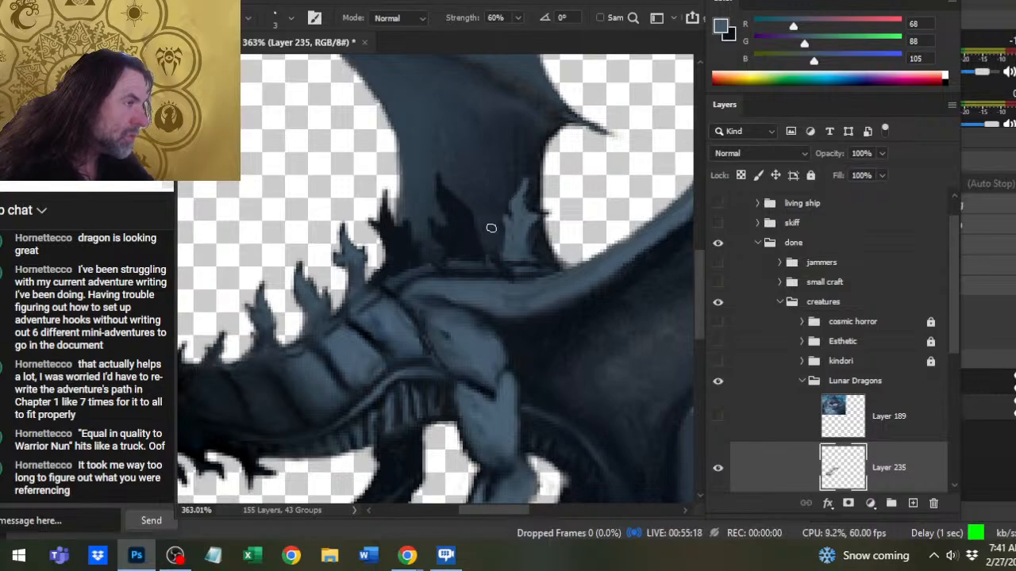
- Refine the rearmost spike's front edge and tip with sampled (12, 18, 26) and smudging
{"action": "key", "text": "b"}
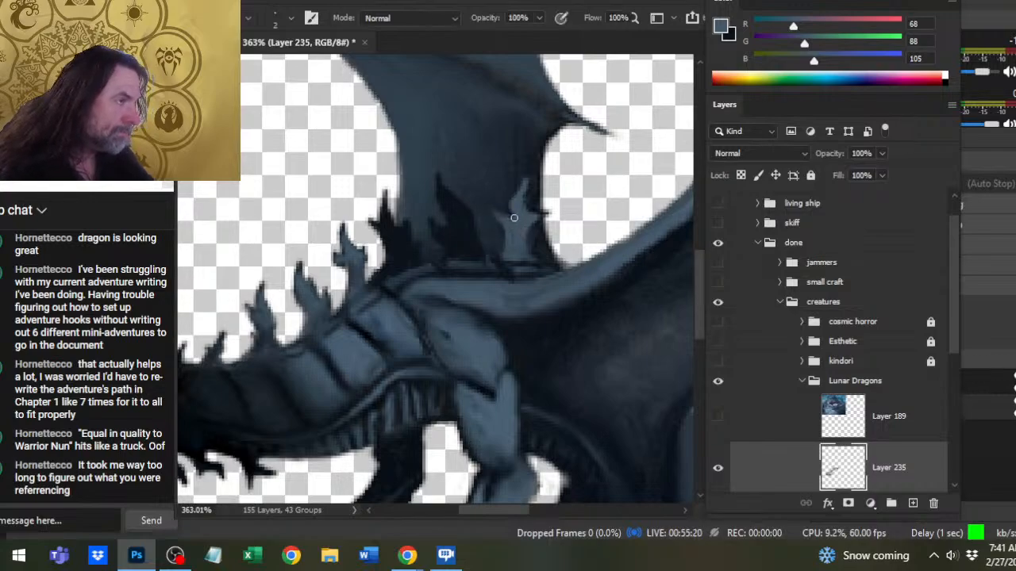
{"action": "left_click", "coordinate": [514, 206], "text": "alt"}
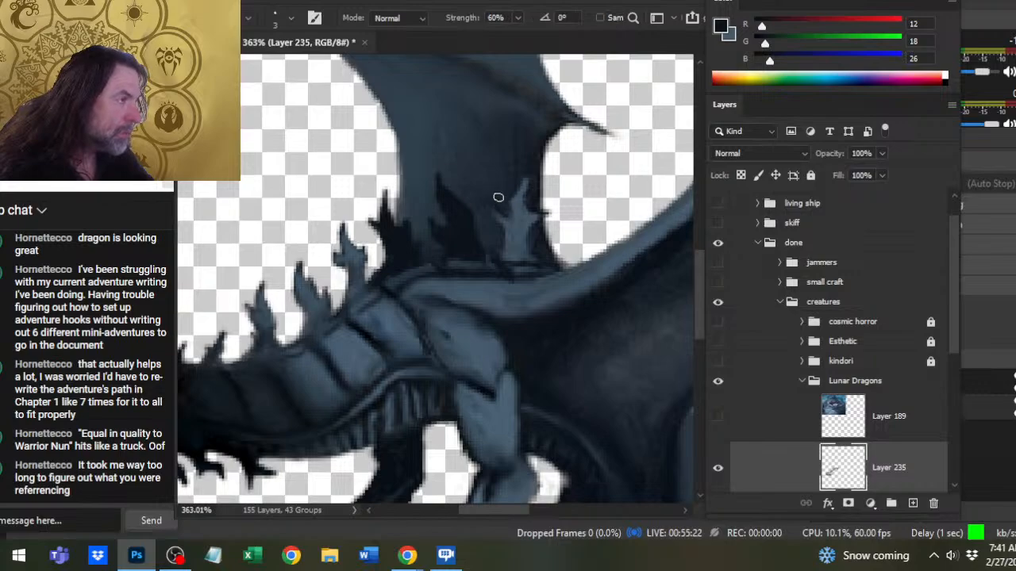
{"action": "key", "text": "r"}
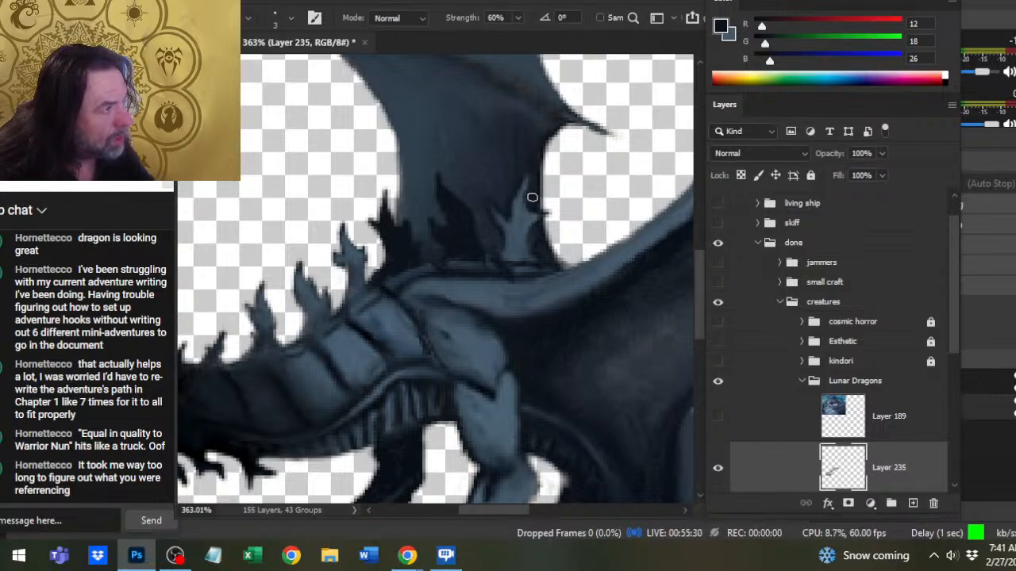
{"action": "key", "text": "b"}
{"action": "key", "text": "r"}
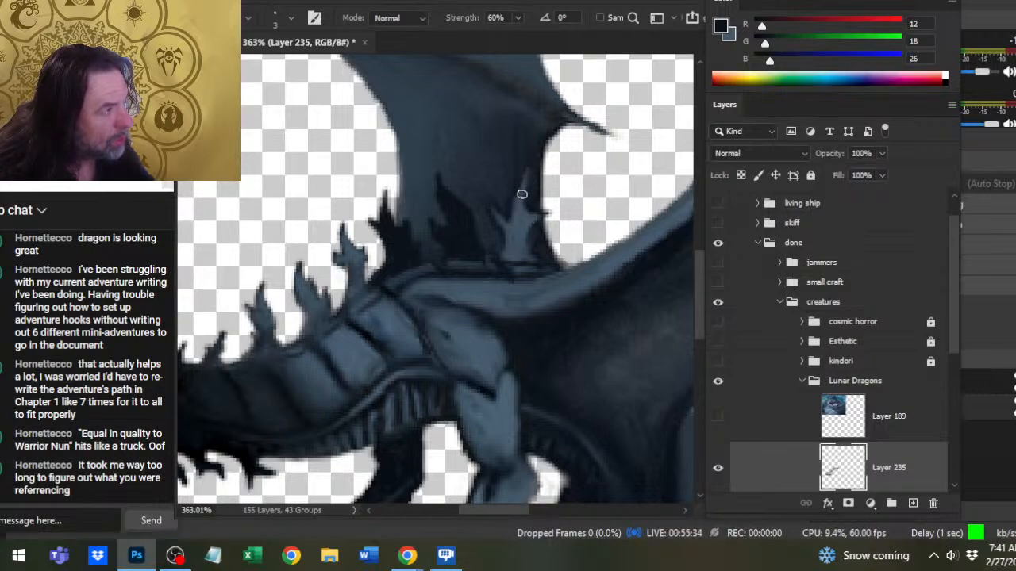
- Repaint the upper part of the rearmost spike in sampled (68, 88, 105), and smudge its front barb and tip into shape
{"action": "key", "text": "b"}
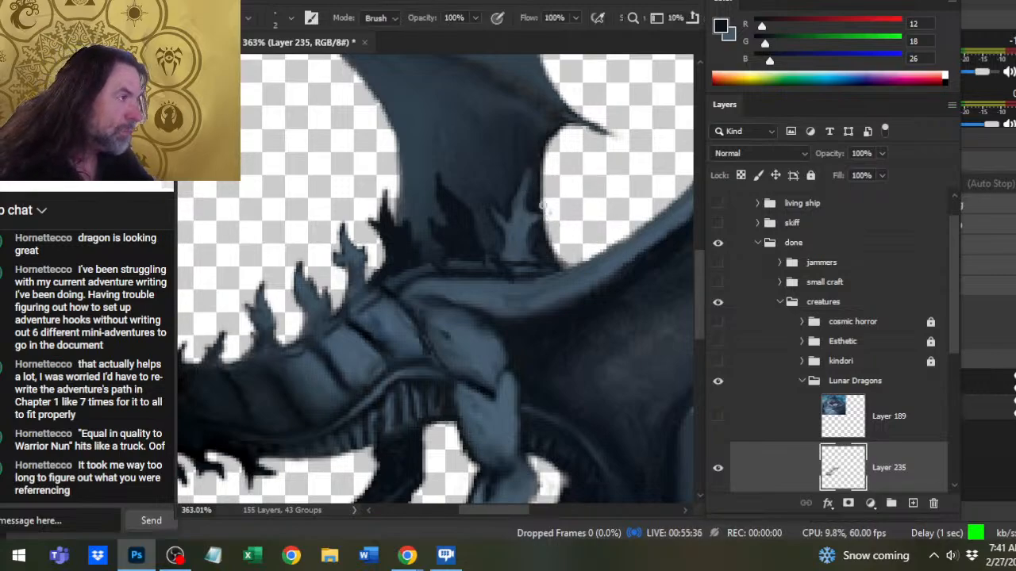
{"action": "left_click", "coordinate": [522, 197], "text": "alt"}
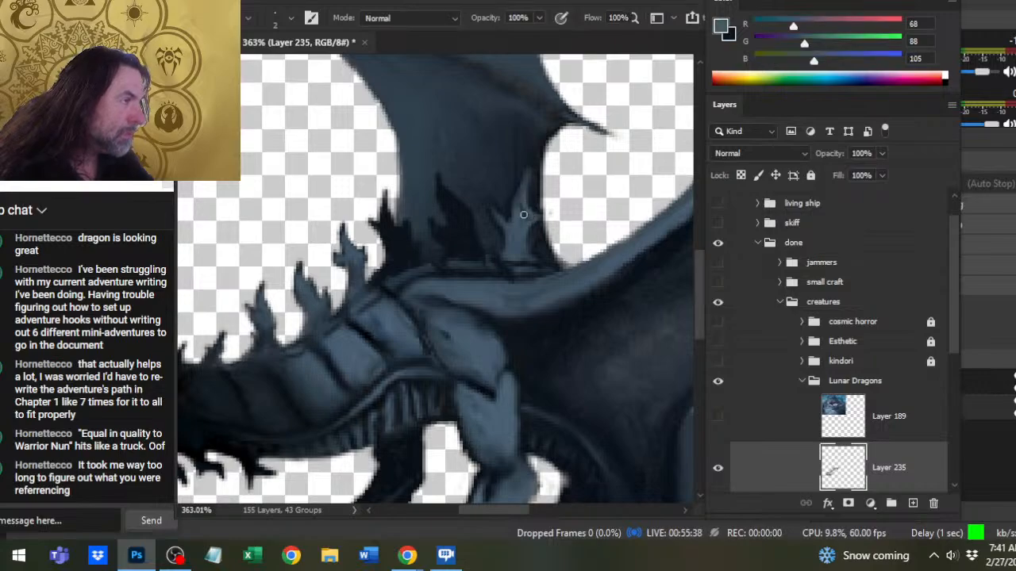
{"action": "key", "text": "r"}
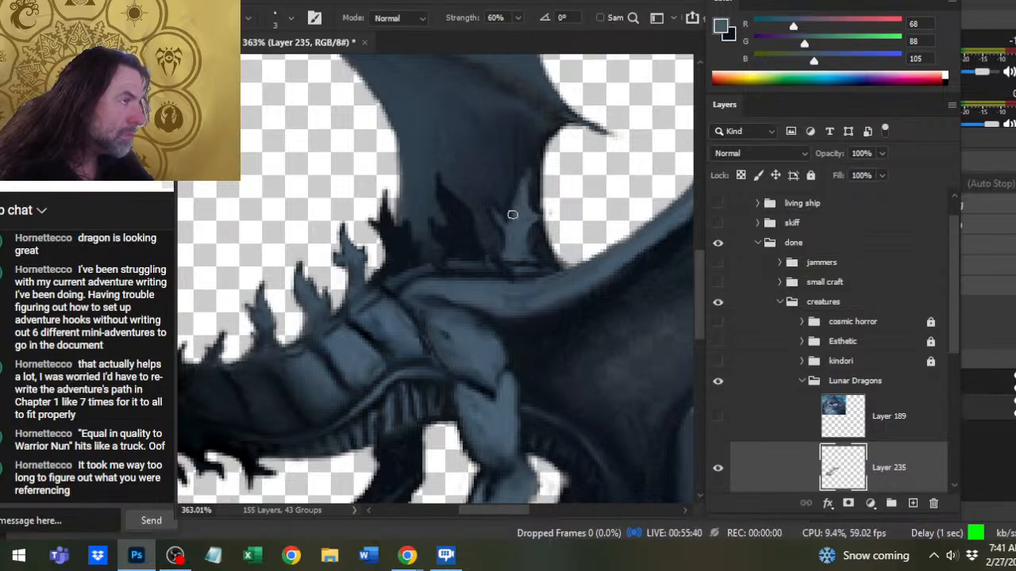
{"action": "key", "text": "x"}
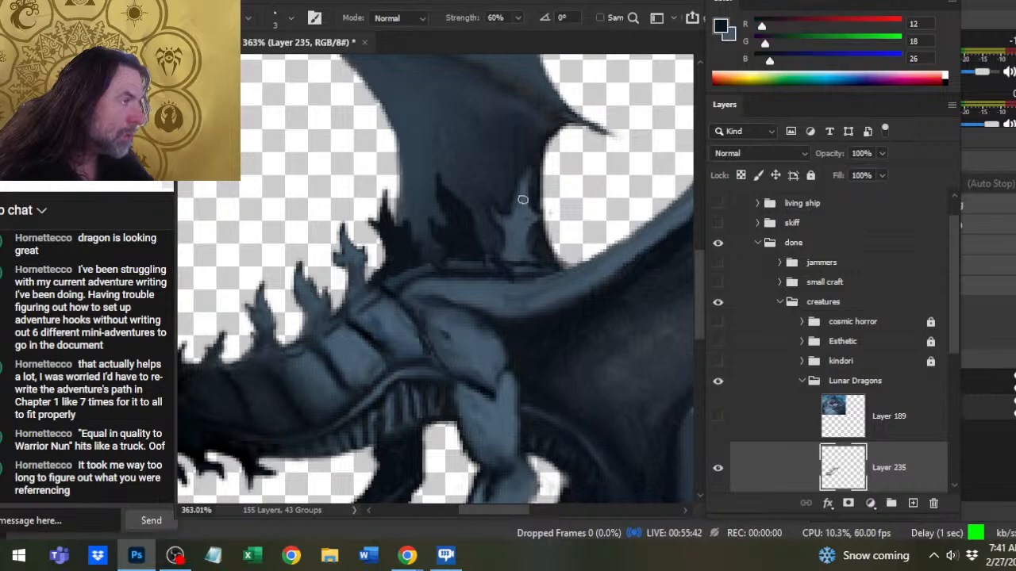
{"action": "left_click_drag", "start_coordinate": [504, 203], "coordinate": [527, 182]}
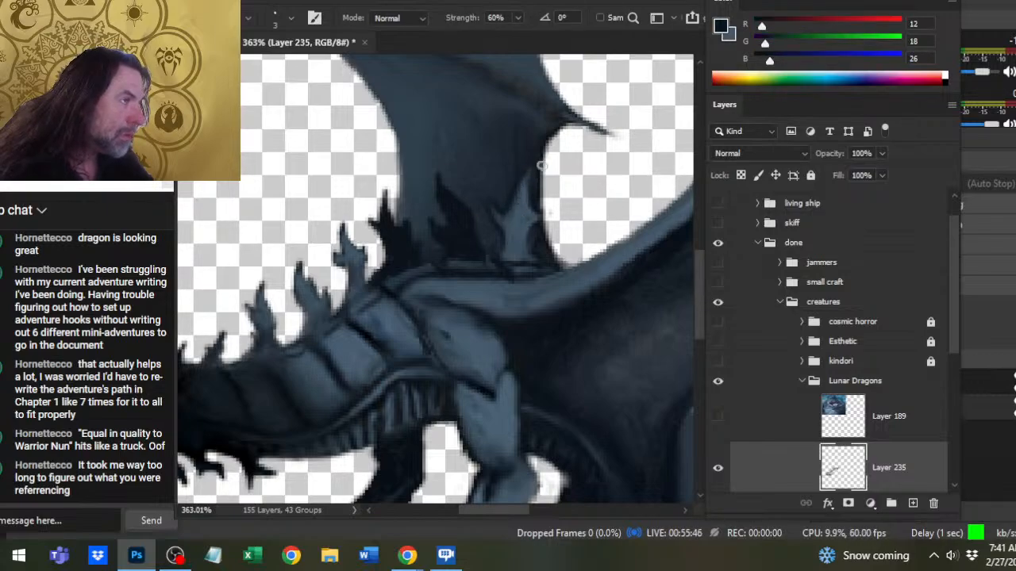
{"action": "key", "text": "e"}
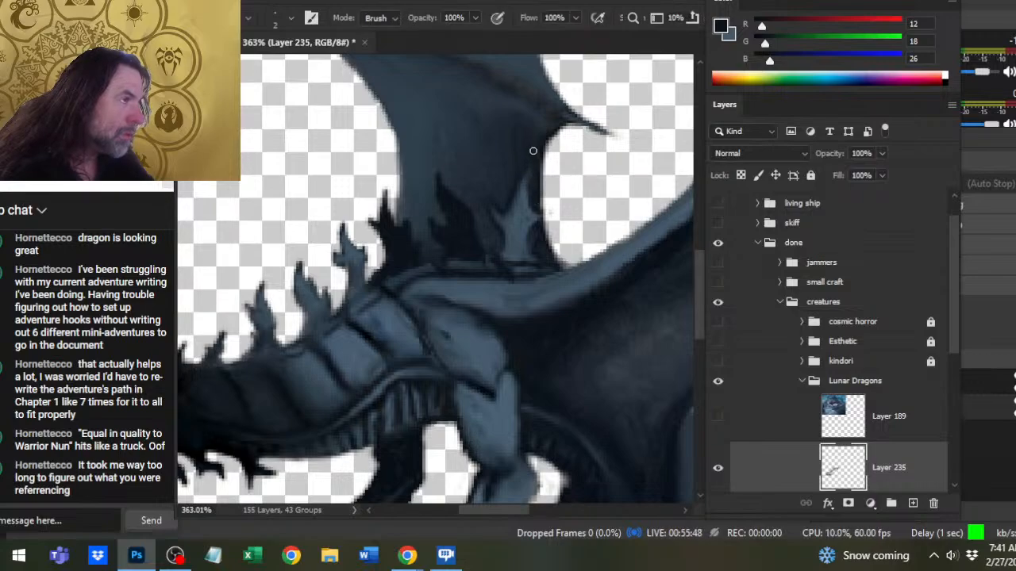
- Paint a small barb near the rearmost spike's tip in (68, 88, 105), trim its edge with (12, 18, 26) and smudge it
{"action": "key", "text": "b"}
{"action": "left_click", "coordinate": [510, 210], "text": "alt"}
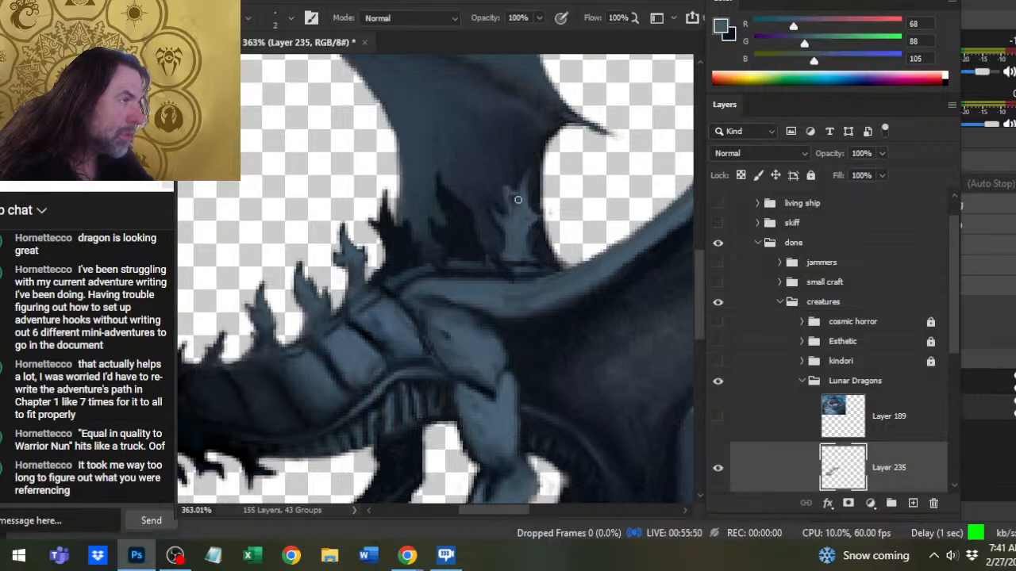
{"action": "left_click", "coordinate": [504, 198], "text": "alt"}
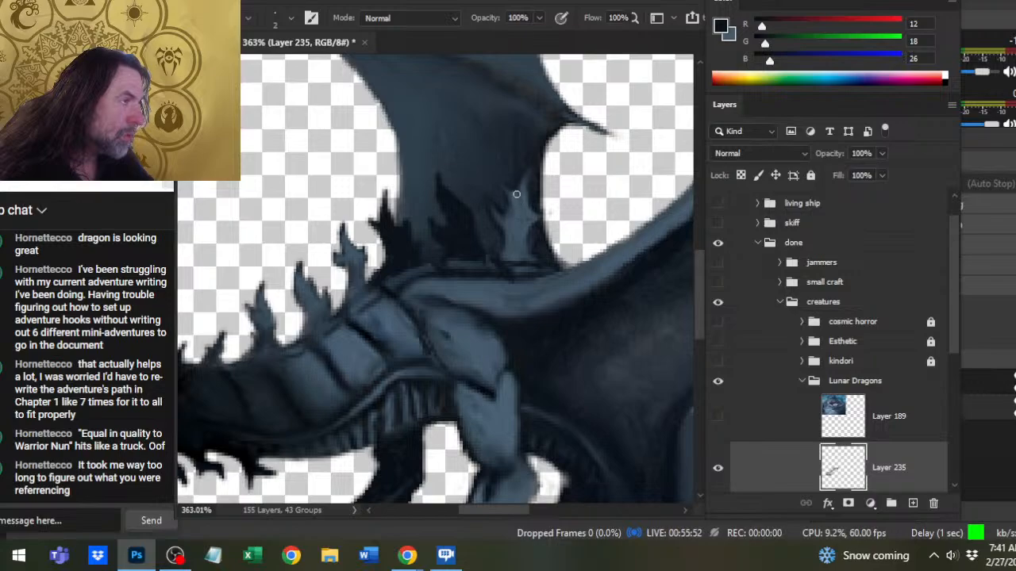
{"action": "key", "text": "r"}
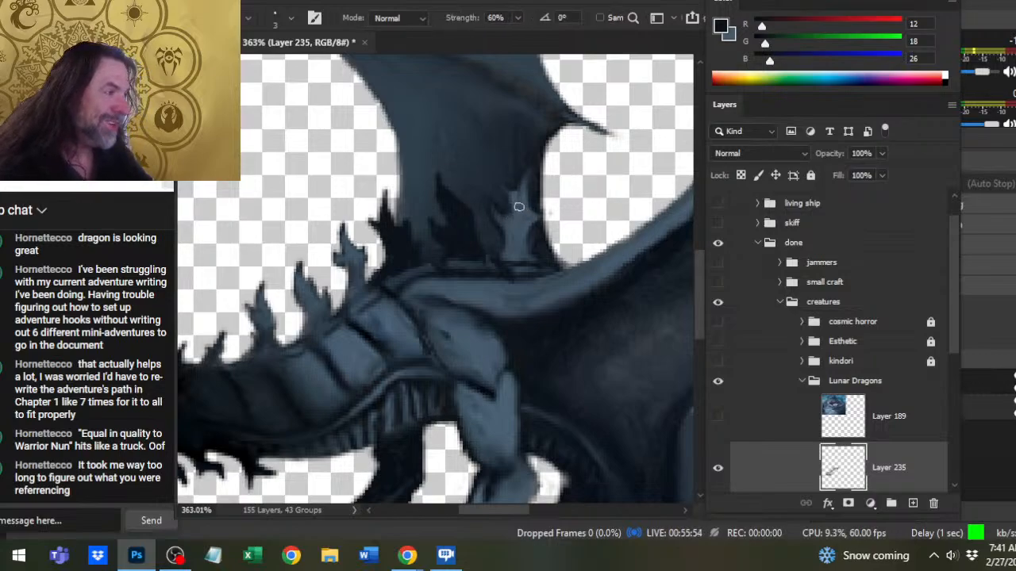
- Fill the middle spike at the wing base with sampled (68, 88, 105), leaving a dark outline, and smudge the color into its base
{"action": "key", "text": "b"}
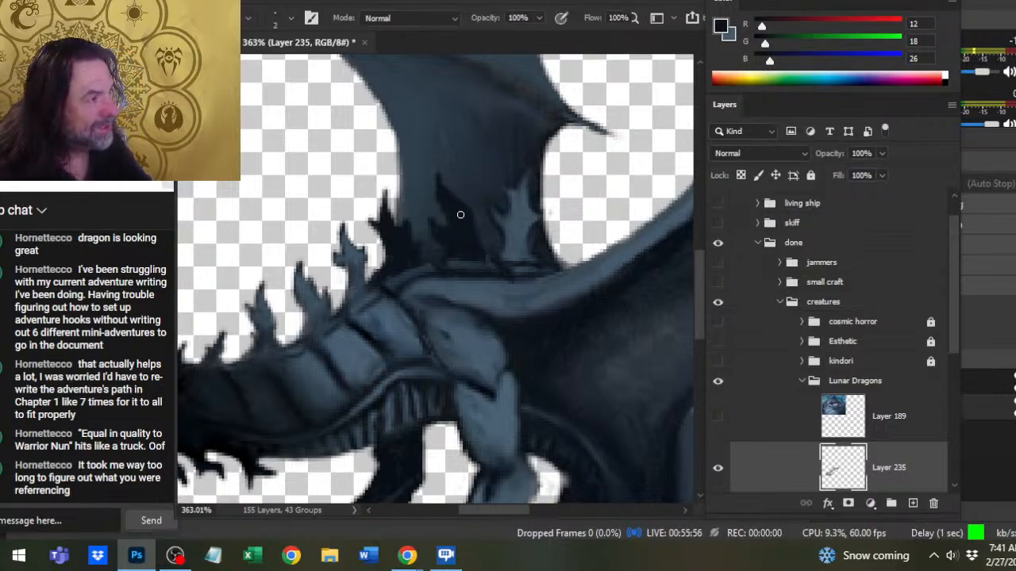
{"action": "left_click", "coordinate": [454, 210], "text": "alt"}
{"action": "key", "text": "r"}
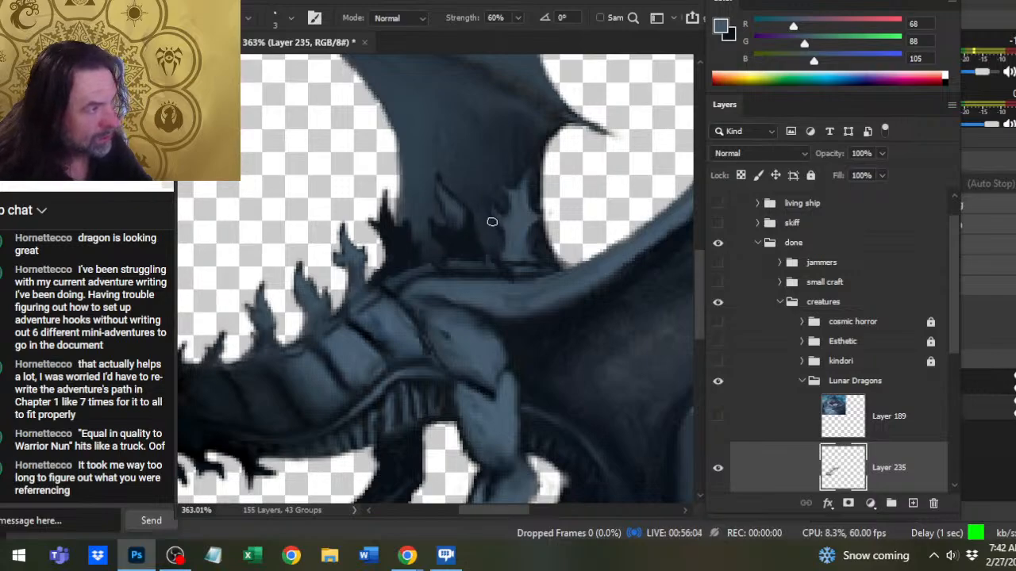
{"action": "key", "text": "b"}
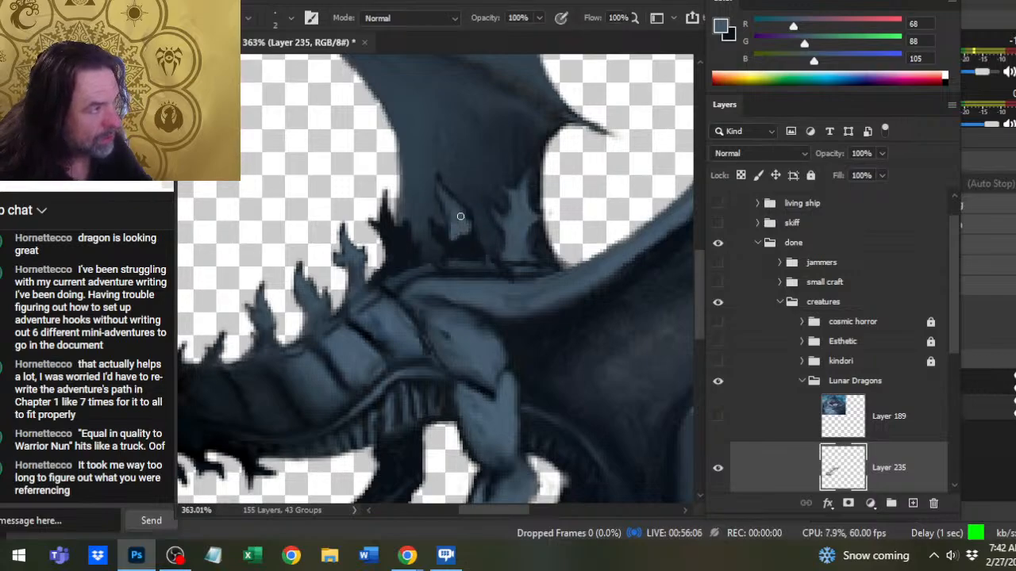
{"action": "key", "text": "r"}
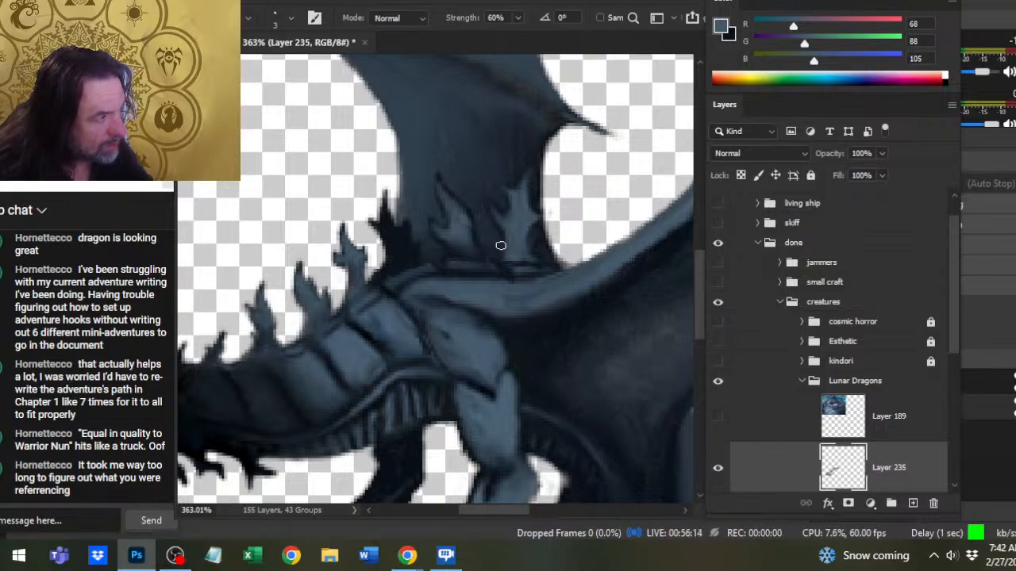
- Blend the bases of the two rear spikes into the back ridge with sampled (28, 40, 50) and (51, 67, 83), and smudge
{"action": "key", "text": "b"}
{"action": "left_click", "coordinate": [490, 243], "text": "alt"}
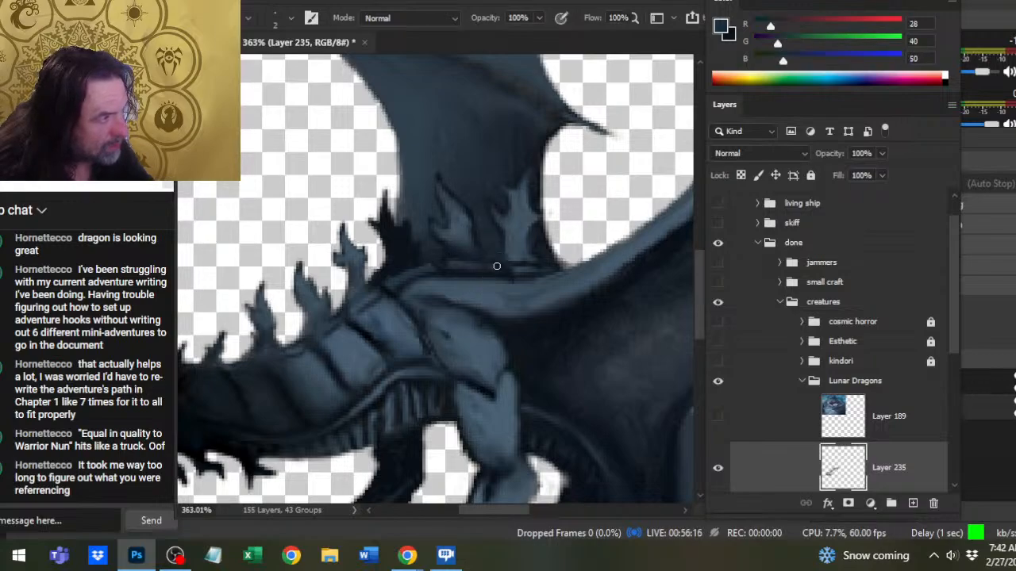
{"action": "left_click", "coordinate": [473, 249], "text": "alt"}
{"action": "left_click", "coordinate": [512, 266], "text": "alt"}
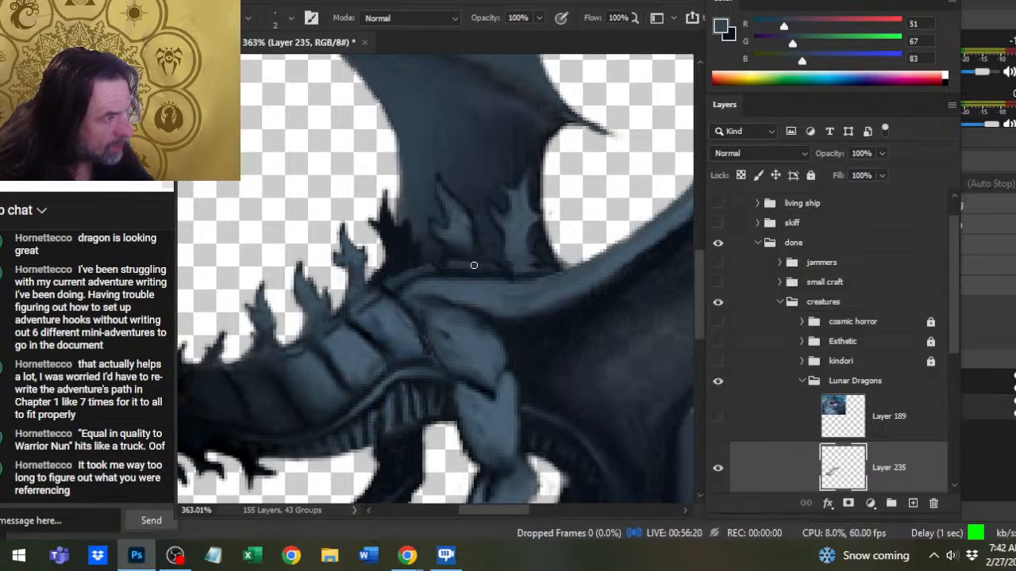
{"action": "key", "text": "r"}
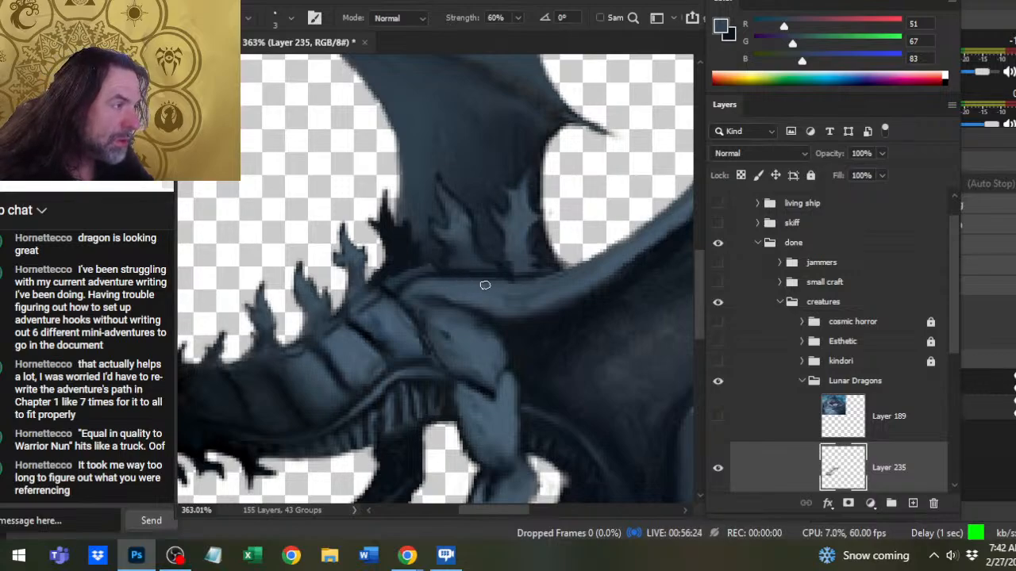
- Touch up the upper shoulder with sampled (56, 74, 89), and darken and smudge the crease beneath the wing arm with (23, 31, 40)
{"action": "key", "text": "b"}
{"action": "left_click", "coordinate": [477, 282], "text": "alt"}
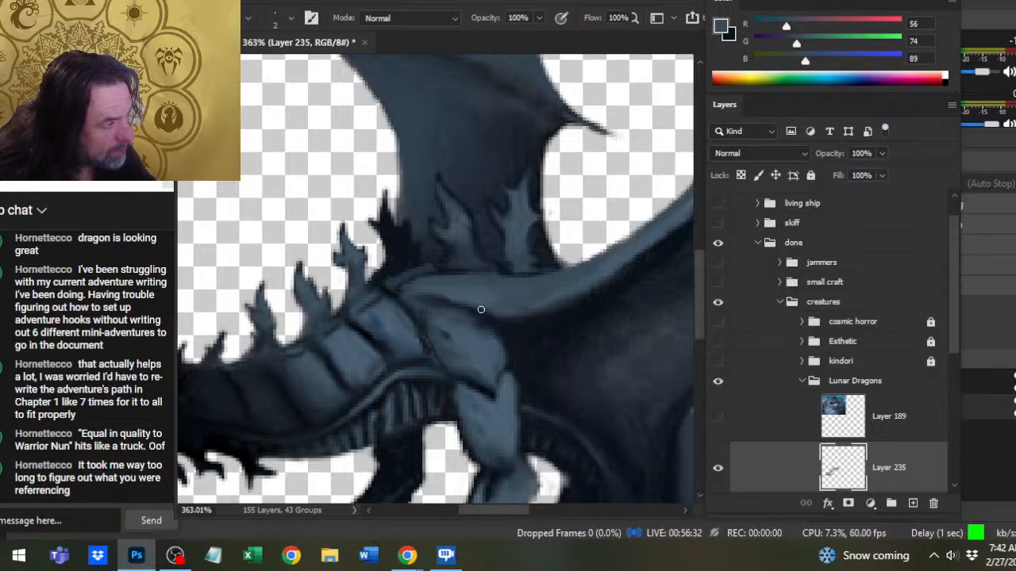
{"action": "left_click", "coordinate": [516, 315], "text": "alt"}
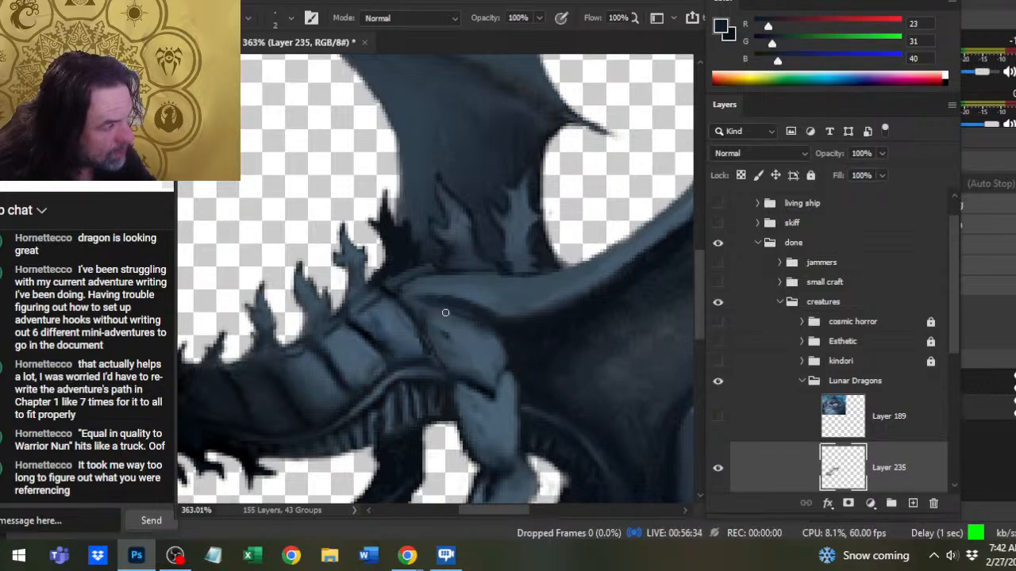
{"action": "key", "text": "r"}
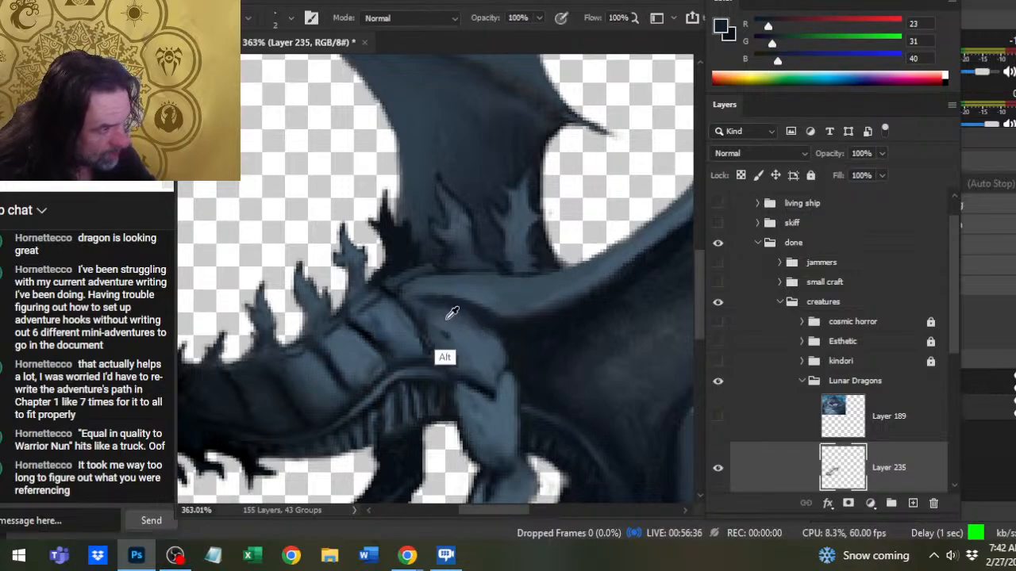
{"action": "key", "text": "b"}
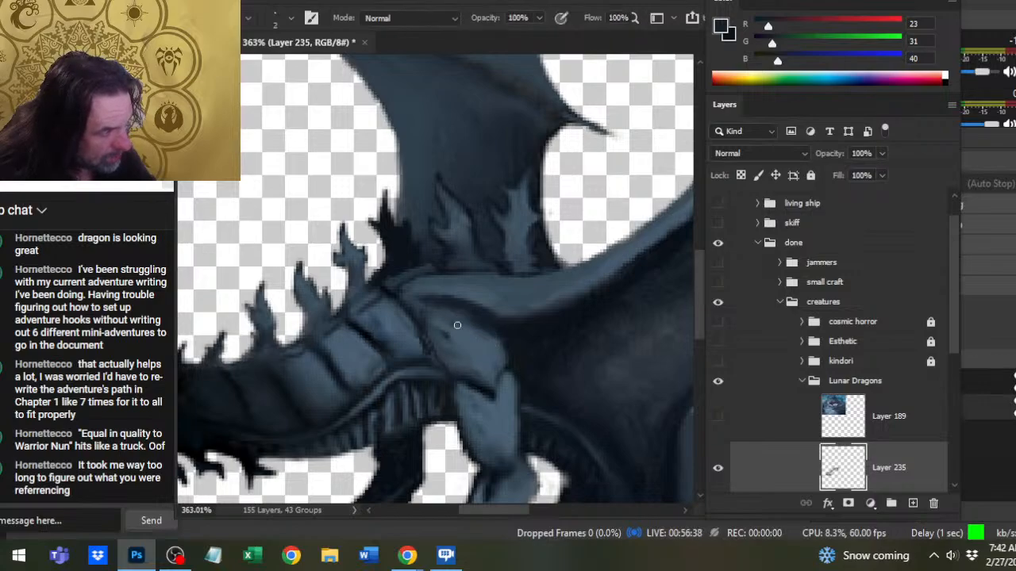
- Shade the front of the shoulder muscle with (23, 31, 40), lighten it with sampled (72, 92, 110), and smudge the strokes together
{"action": "key", "text": "r"}
{"action": "key", "text": "b"}
{"action": "left_click_drag", "start_coordinate": [439, 326], "coordinate": [455, 344]}
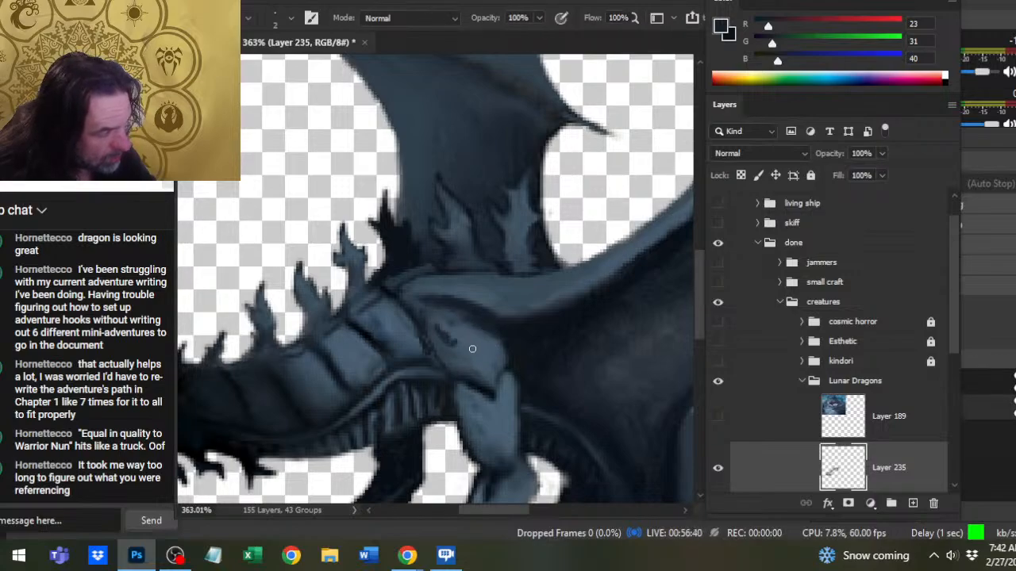
{"action": "left_click", "coordinate": [472, 350], "text": "alt"}
{"action": "key", "text": "r"}
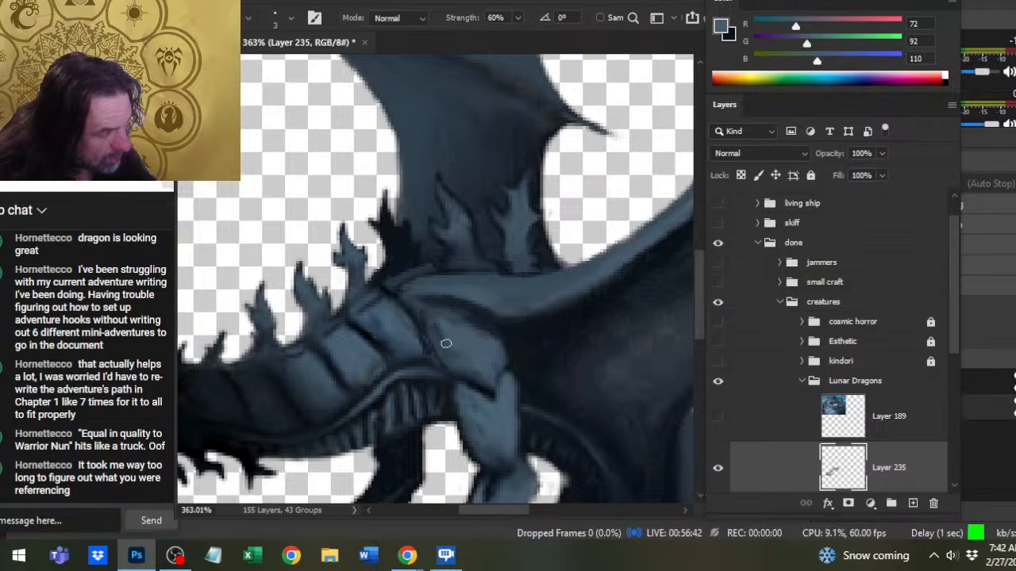
{"action": "key", "text": "b"}
{"action": "left_click_drag", "start_coordinate": [429, 320], "coordinate": [451, 363]}
{"action": "key", "text": "r"}
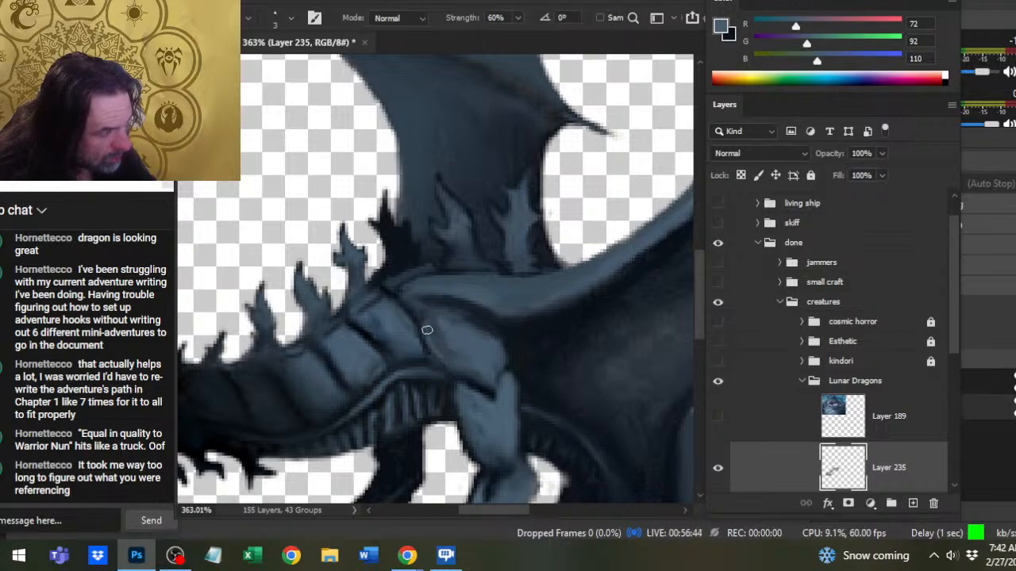
- Darken the crease between the last neck plate and the shoulder with sampled (19, 28, 36) and (19, 27, 36), and smudge it
{"action": "key", "text": "b"}
{"action": "left_click", "coordinate": [413, 349], "text": "alt"}
{"action": "key", "text": "r"}
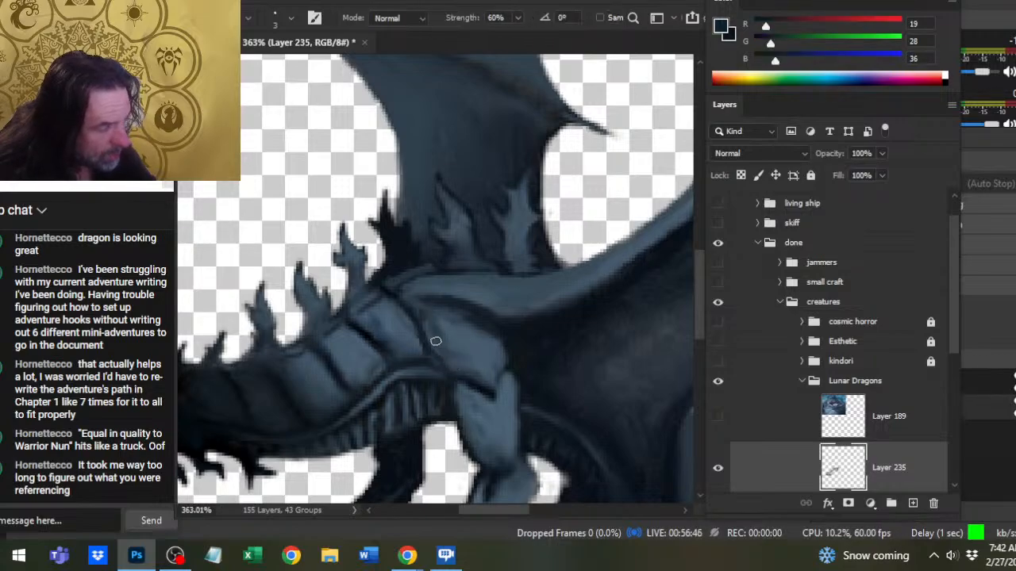
{"action": "key", "text": "b"}
{"action": "left_click", "coordinate": [430, 347], "text": "alt"}
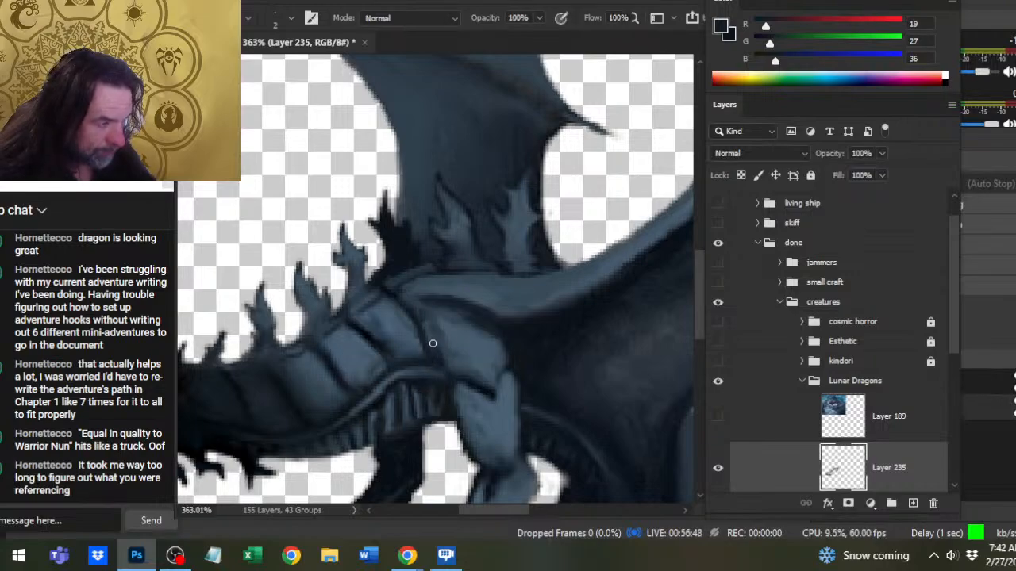
{"action": "key", "text": "r"}
- Darken around the front wing-base spike with (12, 18, 26), add (38, 54, 65) at its base, and smudge it in
{"action": "key", "text": "b"}
{"action": "left_click", "coordinate": [499, 295], "text": "alt"}
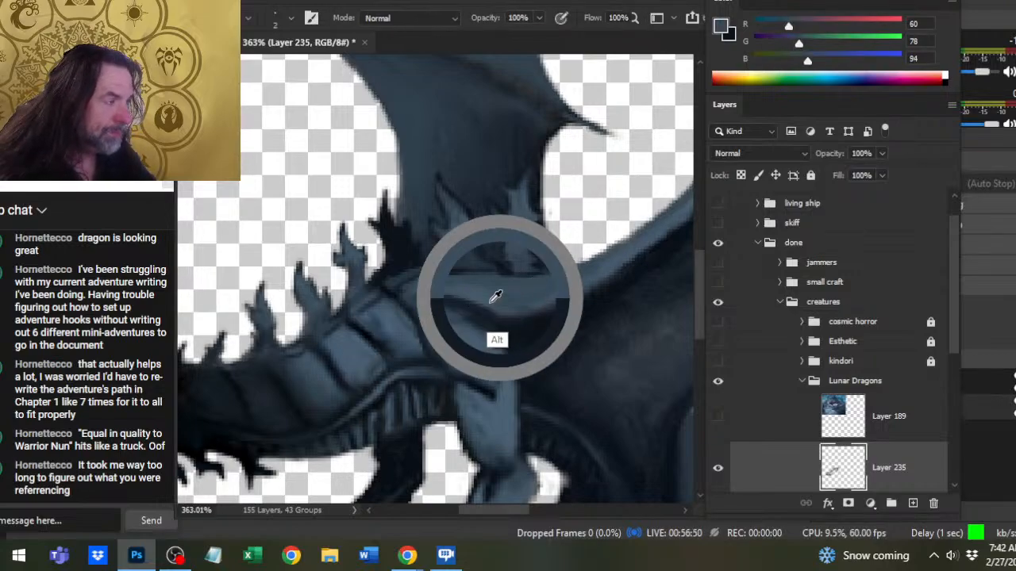
{"action": "left_click", "coordinate": [411, 269], "text": "alt"}
{"action": "key", "text": "r"}
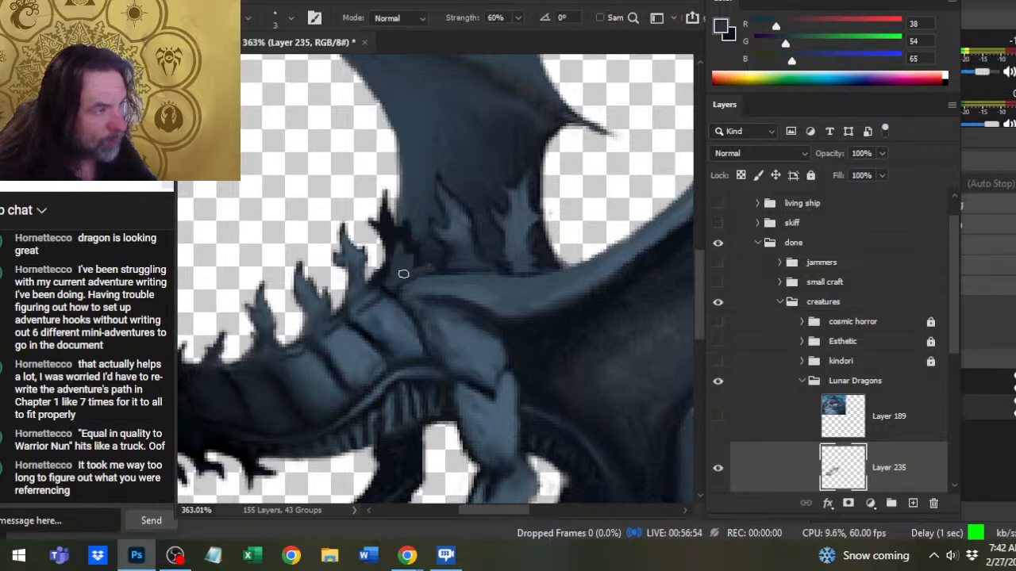
{"action": "mouse_move", "coordinate": [404, 274]}
{"action": "left_mouse_down"}
{"action": "mouse_move", "coordinate": [406, 261]}
{"action": "mouse_move", "coordinate": [396, 269]}
{"action": "left_mouse_up"}
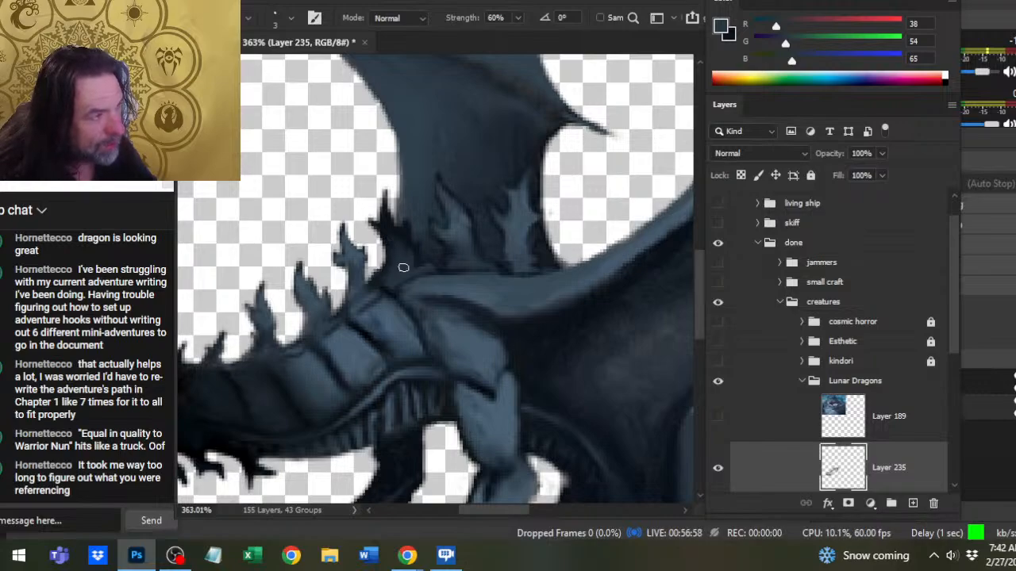
- Sample (15, 22, 31), darken around the rearmost wing-base spike, and paint a new barbed spike just behind it
{"action": "left_click_drag", "start_coordinate": [547, 276], "coordinate": [389, 325]}
{"action": "key", "text": "b"}
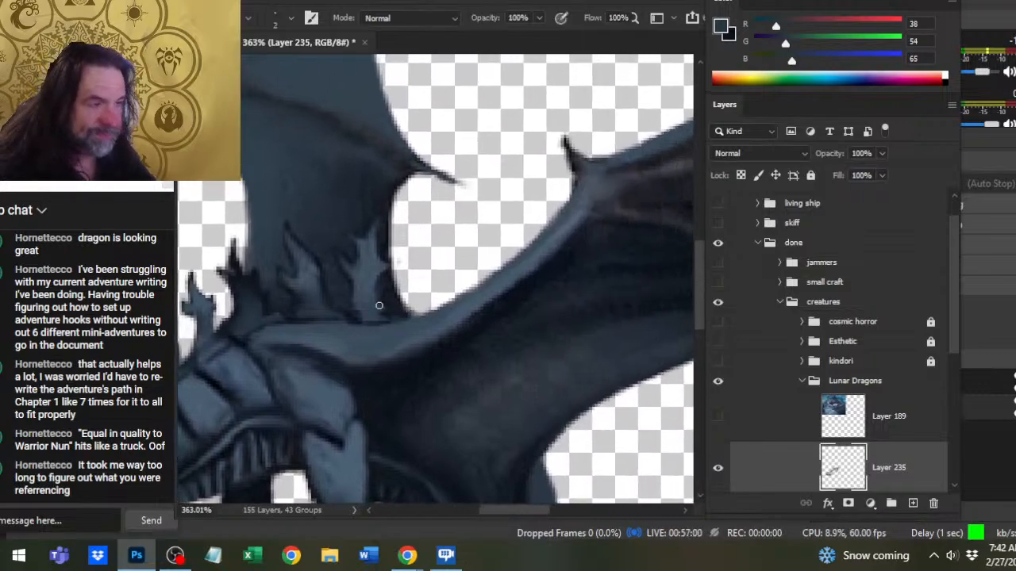
{"action": "left_click", "coordinate": [265, 349], "text": "alt"}
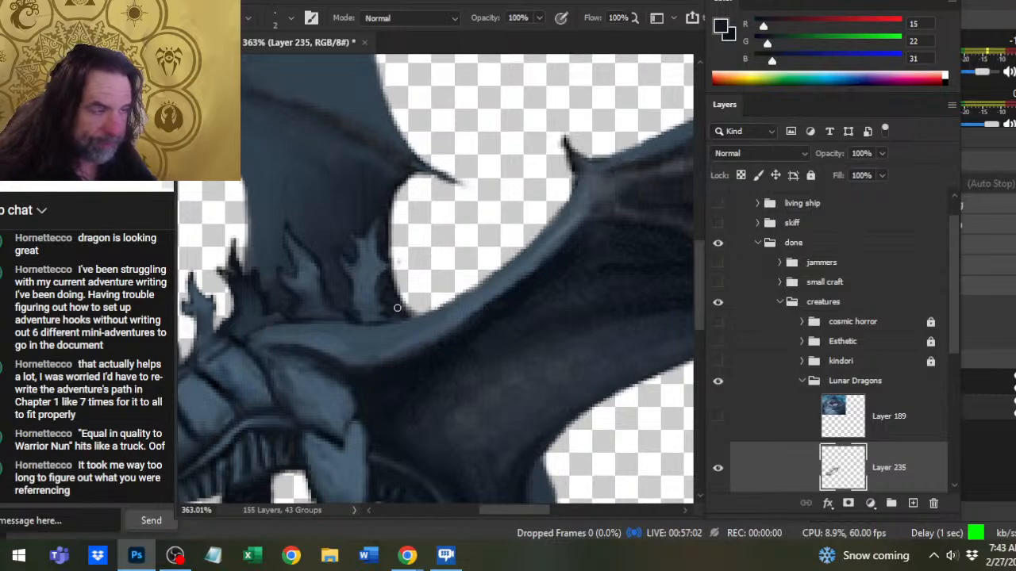
{"action": "mouse_move", "coordinate": [401, 317]}
{"action": "left_mouse_down"}
{"action": "mouse_move", "coordinate": [423, 313]}
{"action": "mouse_move", "coordinate": [415, 281]}
{"action": "mouse_move", "coordinate": [432, 249]}
{"action": "mouse_move", "coordinate": [438, 305]}
{"action": "mouse_move", "coordinate": [418, 314]}
{"action": "left_mouse_up"}
{"action": "mouse_move", "coordinate": [431, 271]}
{"action": "left_mouse_down"}
{"action": "mouse_move", "coordinate": [405, 244]}
{"action": "mouse_move", "coordinate": [419, 300]}
{"action": "left_mouse_up"}
{"action": "key", "text": "e"}
{"action": "key", "text": "b"}
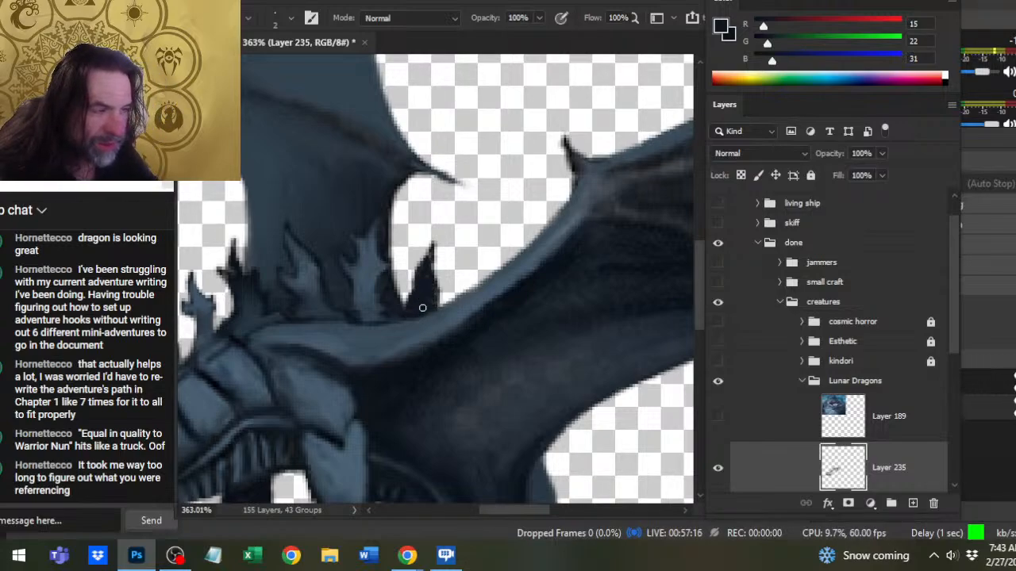
{"action": "mouse_move", "coordinate": [436, 297]}
{"action": "left_mouse_down"}
{"action": "mouse_move", "coordinate": [442, 276]}
{"action": "mouse_move", "coordinate": [438, 308]}
{"action": "left_mouse_up"}
{"action": "key", "text": "r"}
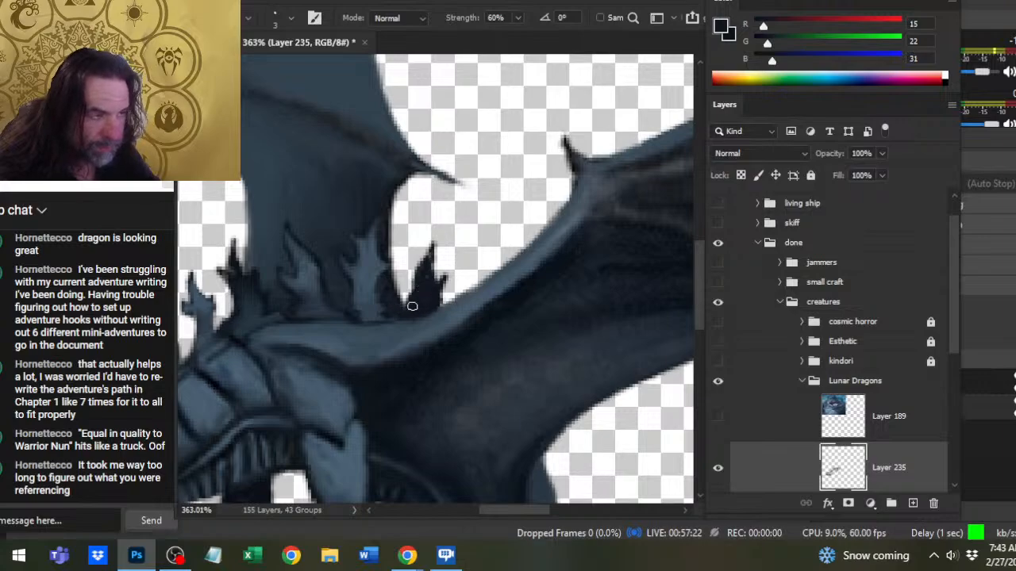
- Lighten the middle of the new back spike with sampled (55, 74, 88) and smudge it into the dark edges
{"action": "key", "text": "b"}
{"action": "left_click", "coordinate": [367, 311], "text": "alt"}
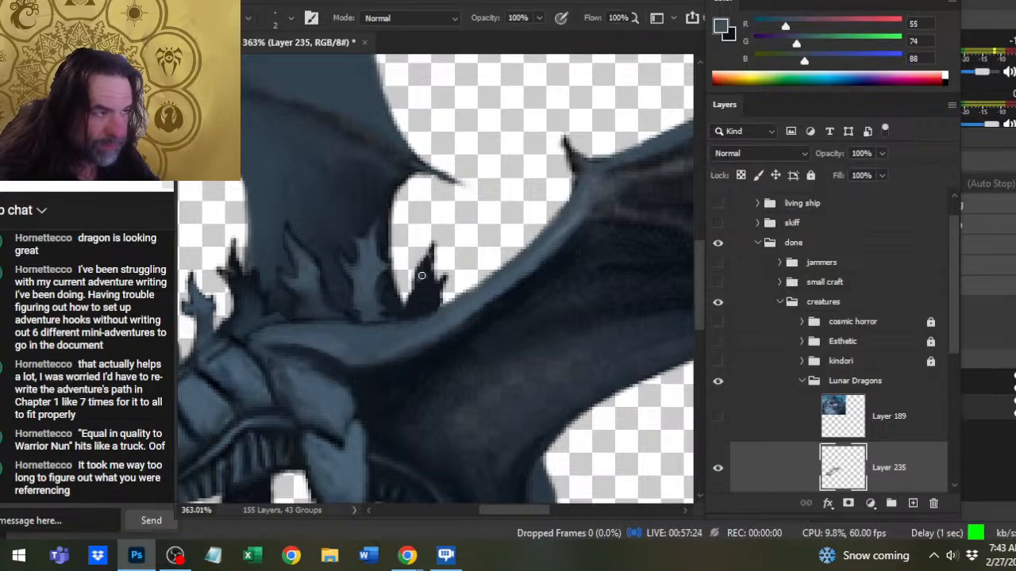
{"action": "key", "text": "r"}
{"action": "left_click_drag", "start_coordinate": [419, 277], "coordinate": [424, 270]}
{"action": "key", "text": "b"}
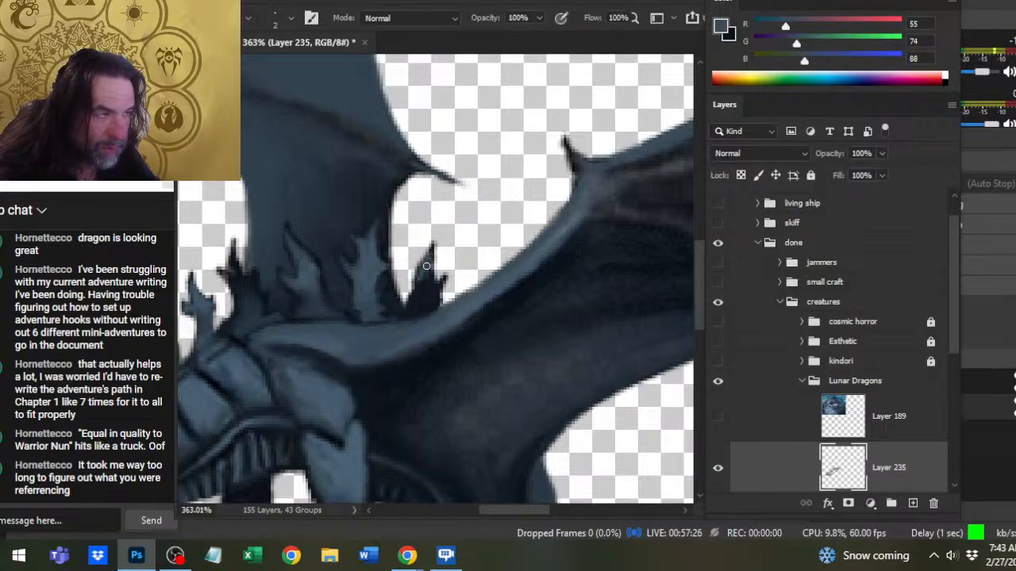
{"action": "key", "text": "r"}
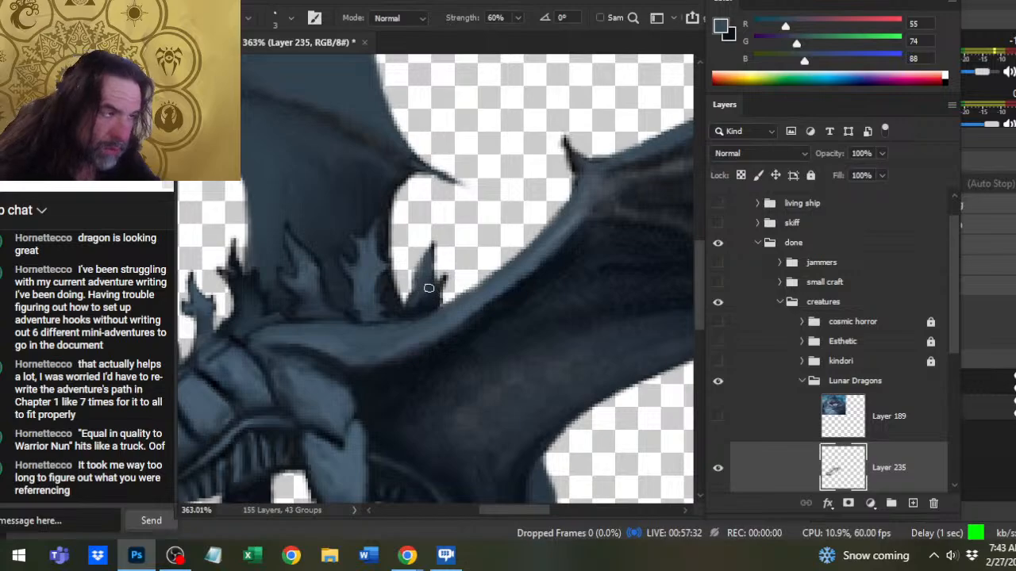
{"action": "left_click_drag", "start_coordinate": [449, 299], "coordinate": [439, 291]}
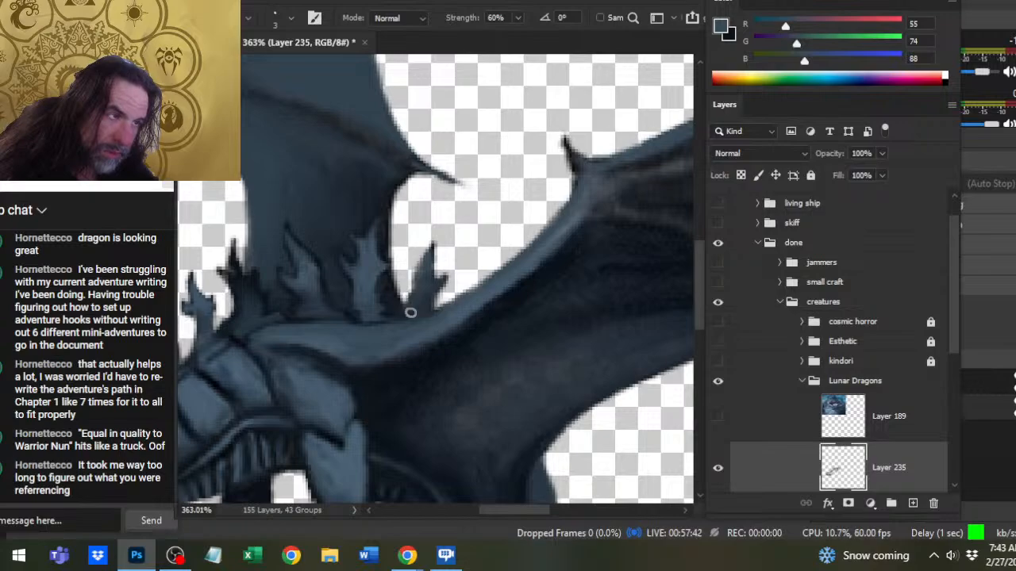
- Sample (13, 22, 30) beside the tail base and try painting a small spike there on Layer 235
{"action": "key", "text": "z"}
{"action": "left_click_drag", "start_coordinate": [428, 336], "coordinate": [366, 294]}
{"action": "key", "text": "b"}
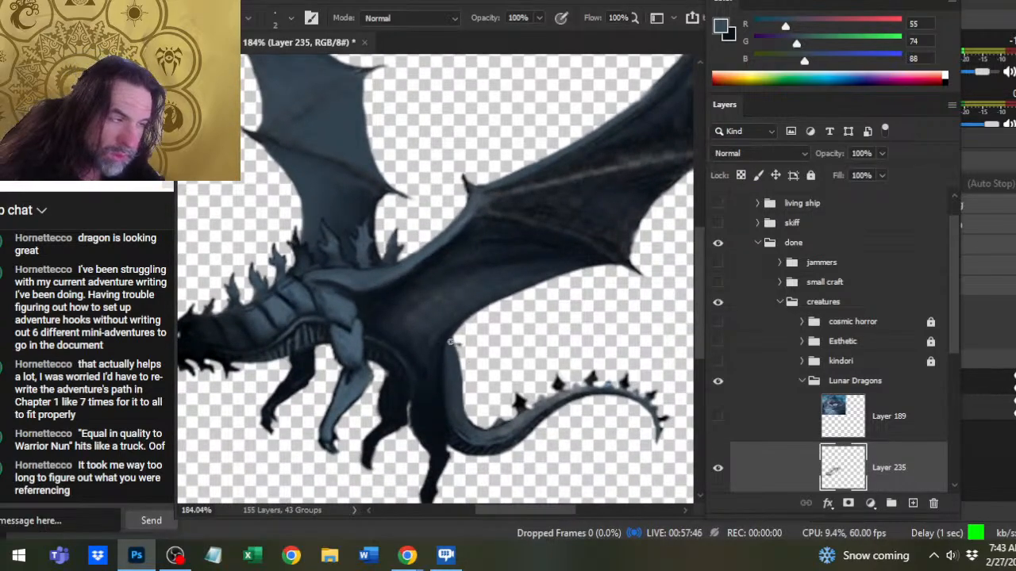
{"action": "left_click", "coordinate": [442, 353], "text": "alt"}
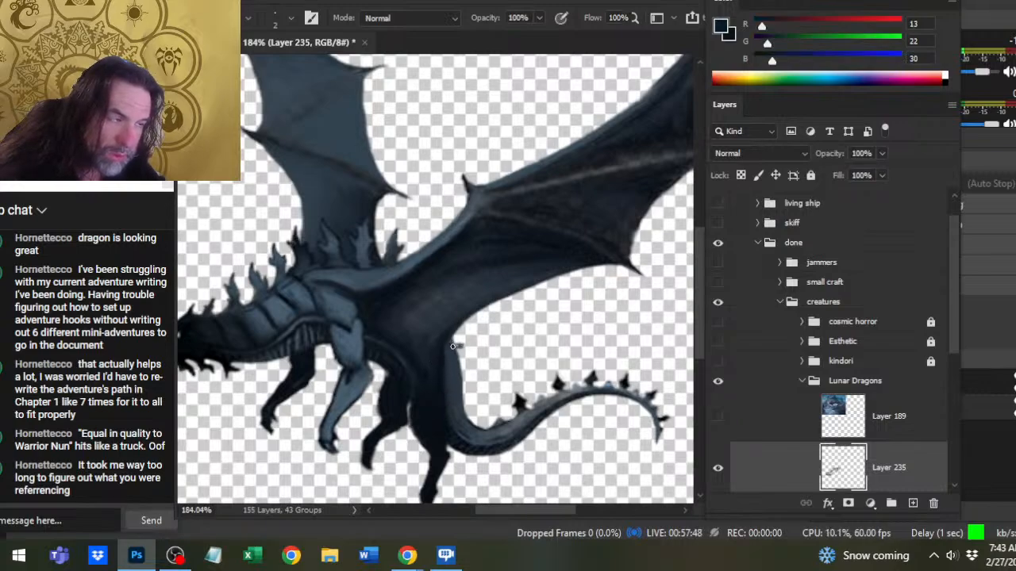
{"action": "key", "text": "r"}
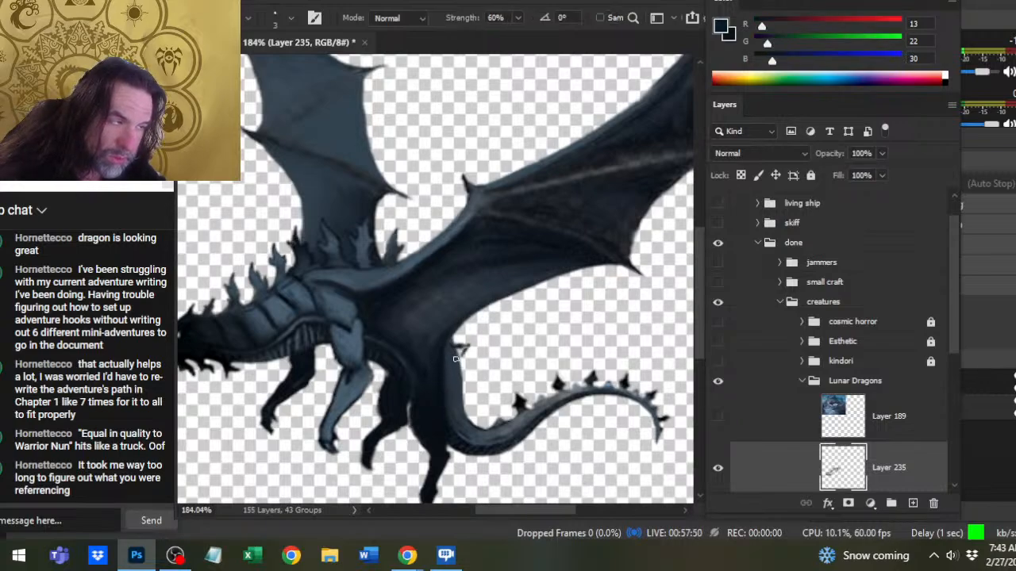
{"action": "key", "text": "b"}
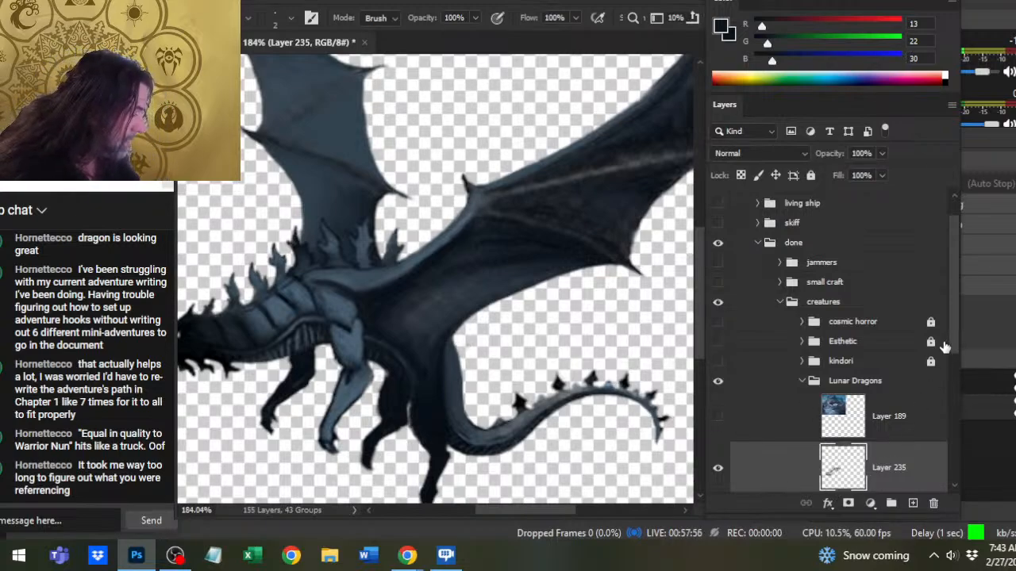
- Add a new layer directly beneath Layer 234 and paint a dark spike at the tail base with (13, 22, 30)
{"action": "scroll", "coordinate": [950, 332], "scroll_direction": "down", "scroll_amount": 3}
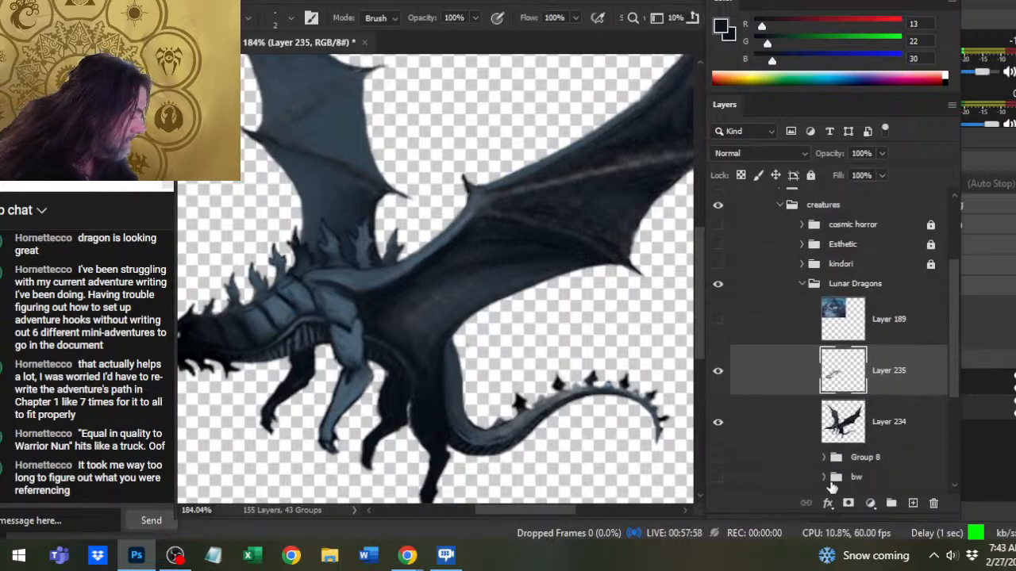
{"action": "left_click", "coordinate": [790, 460]}
{"action": "left_click", "coordinate": [913, 504]}
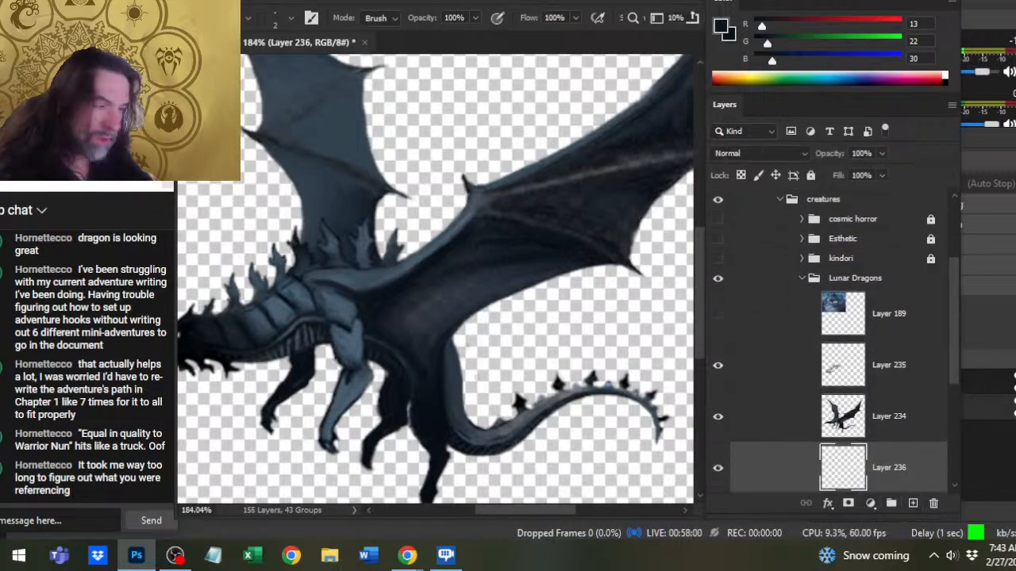
{"action": "key", "text": "b"}
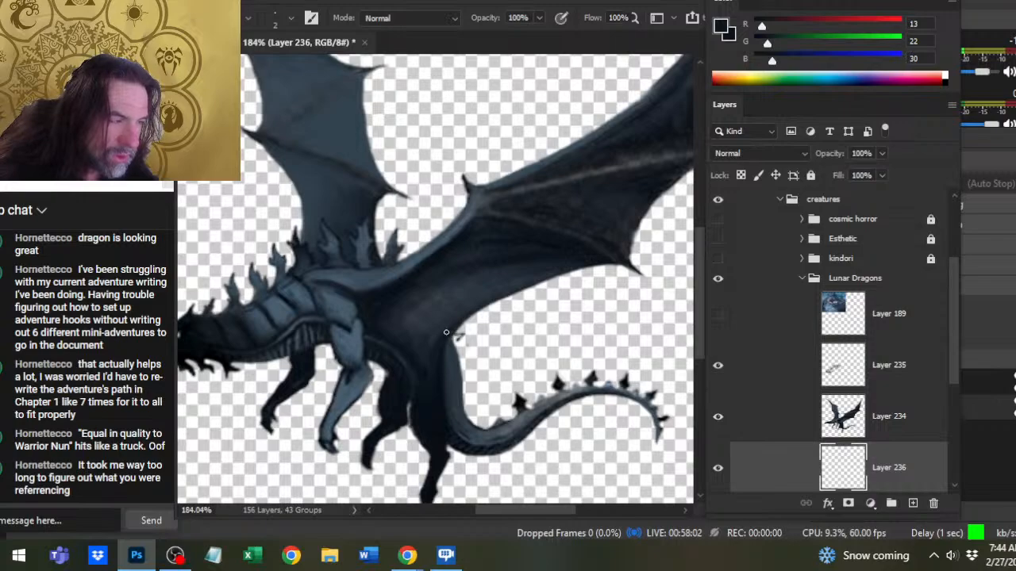
{"action": "left_click_drag", "start_coordinate": [458, 341], "coordinate": [453, 334]}
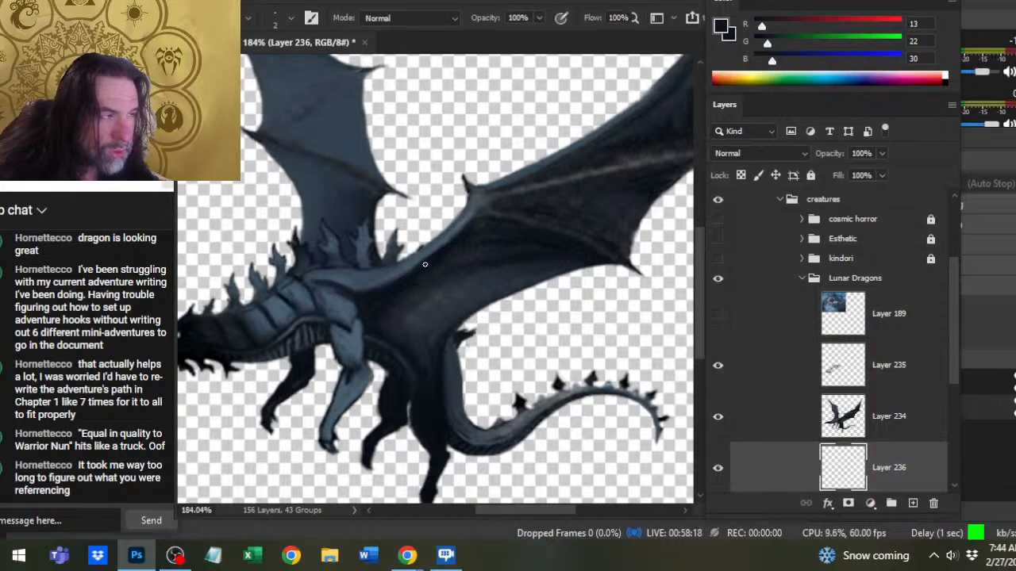
- Paint a tiny dark spike on the upper edge of the near wing arm, behind the last back spike, and trim it with the Eraser
{"action": "key", "text": "e"}
{"action": "key", "text": "b"}
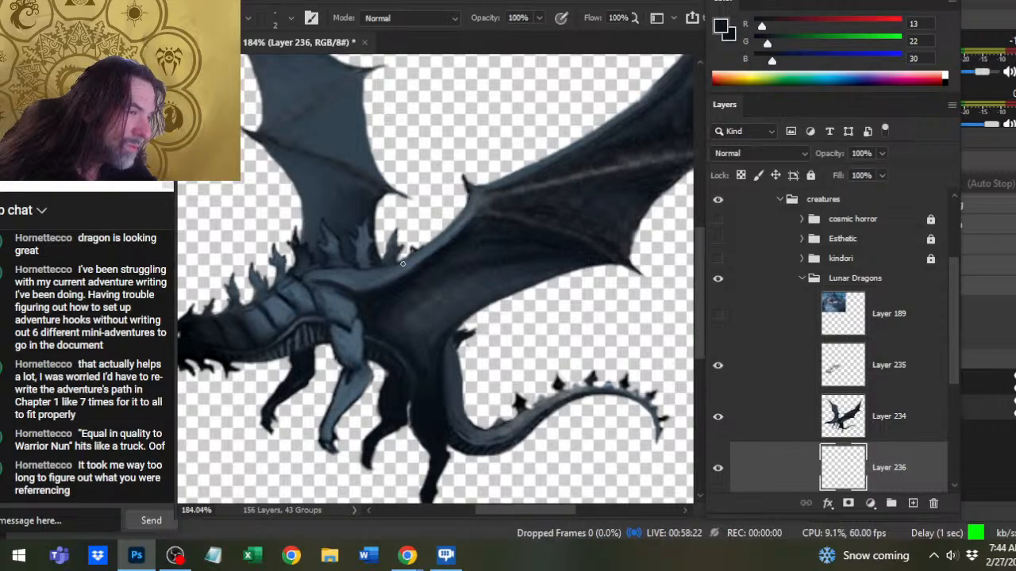
{"action": "key", "text": "e"}
{"action": "key", "text": "b"}
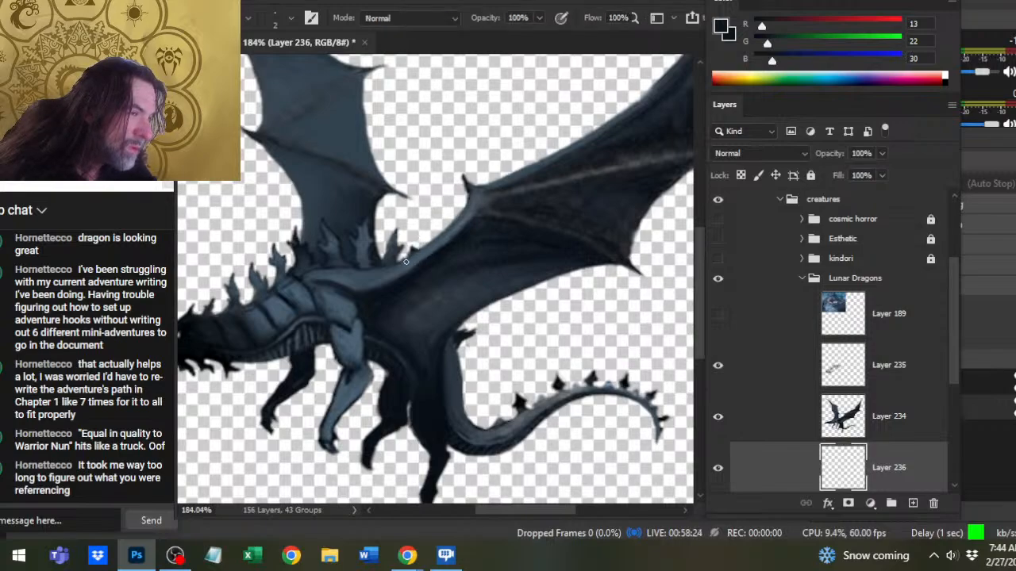
{"action": "key", "text": "e"}
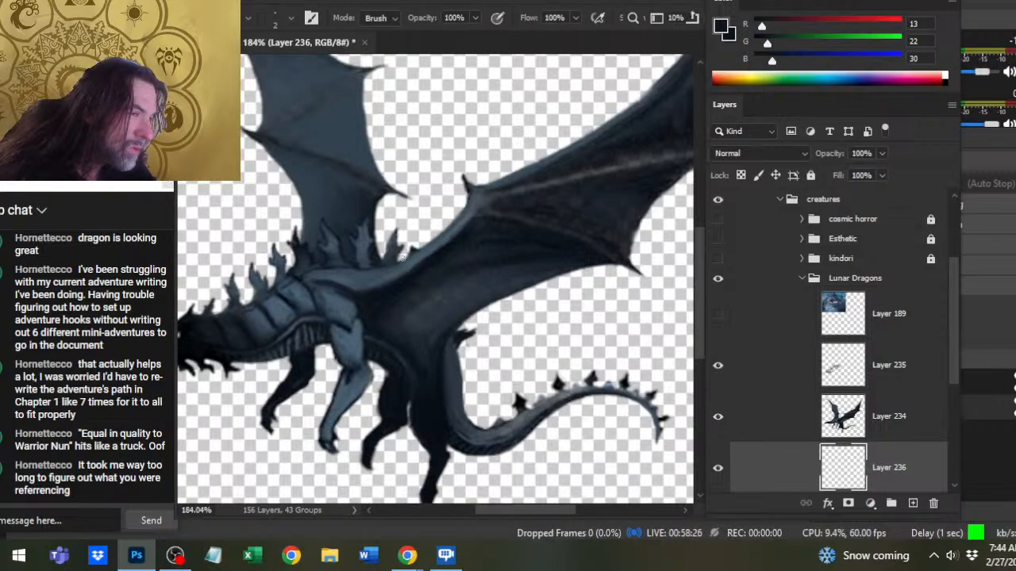
- Shape the tail-base spike with the Brush and Eraser, and paint two more barbed spikes below it along the tail
{"action": "mouse_move", "coordinate": [431, 353]}
{"action": "left_mouse_down"}
{"action": "mouse_move", "coordinate": [442, 289]}
{"action": "mouse_move", "coordinate": [477, 301]}
{"action": "left_mouse_up"}
{"action": "key", "text": "b"}
{"action": "key", "text": "e"}
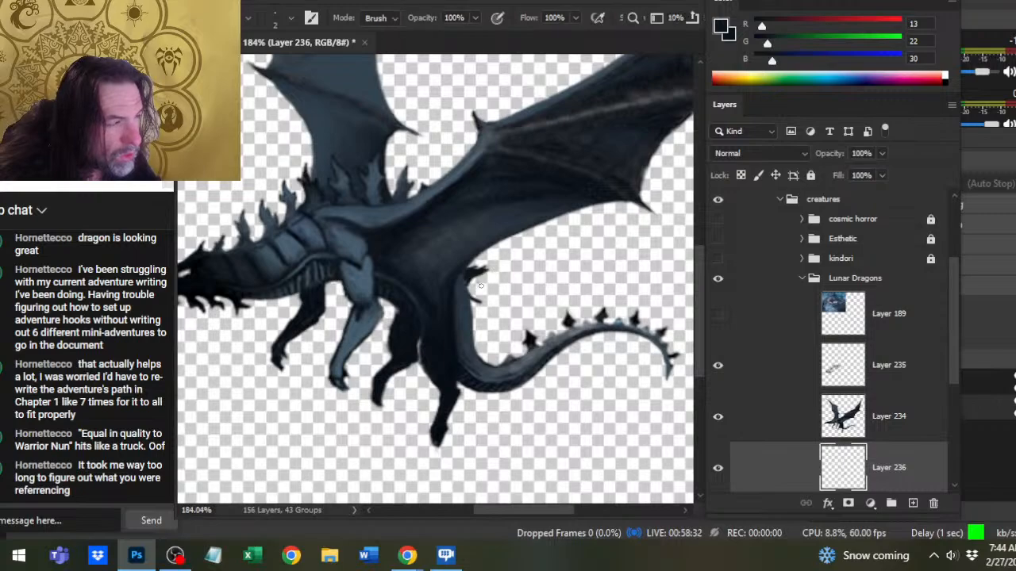
{"action": "key", "text": "b"}
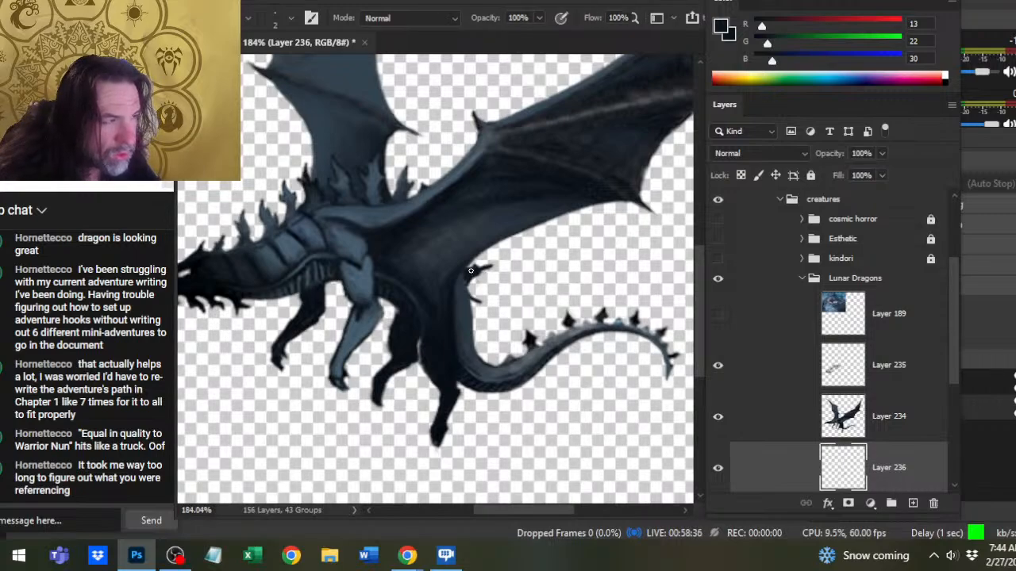
{"action": "key", "text": "e"}
{"action": "key", "text": "b"}
{"action": "left_click_drag", "start_coordinate": [478, 302], "coordinate": [465, 287]}
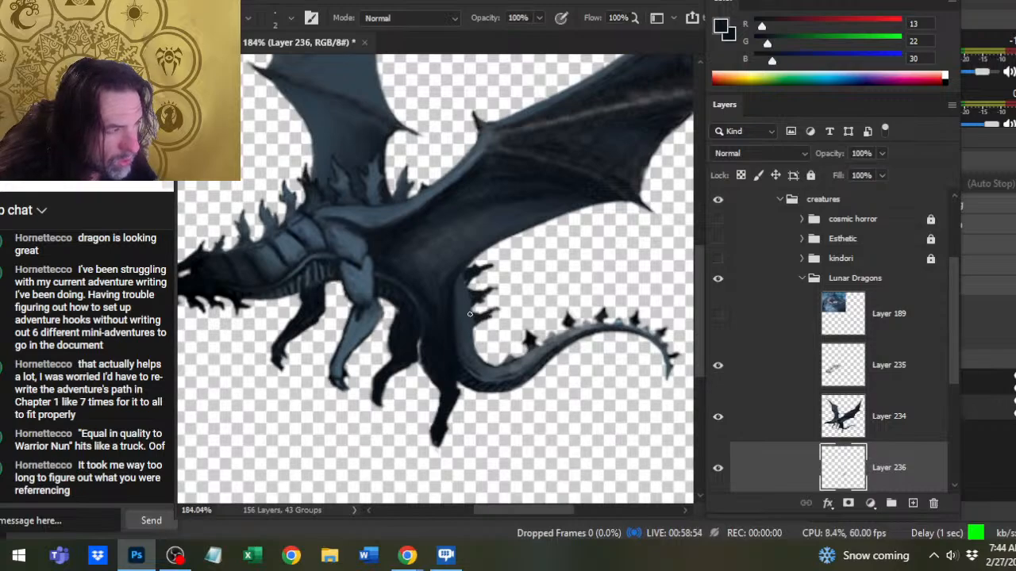
- Reshape the third spike down from the tail base by alternately erasing and repainting its edges
{"action": "key", "text": "e"}
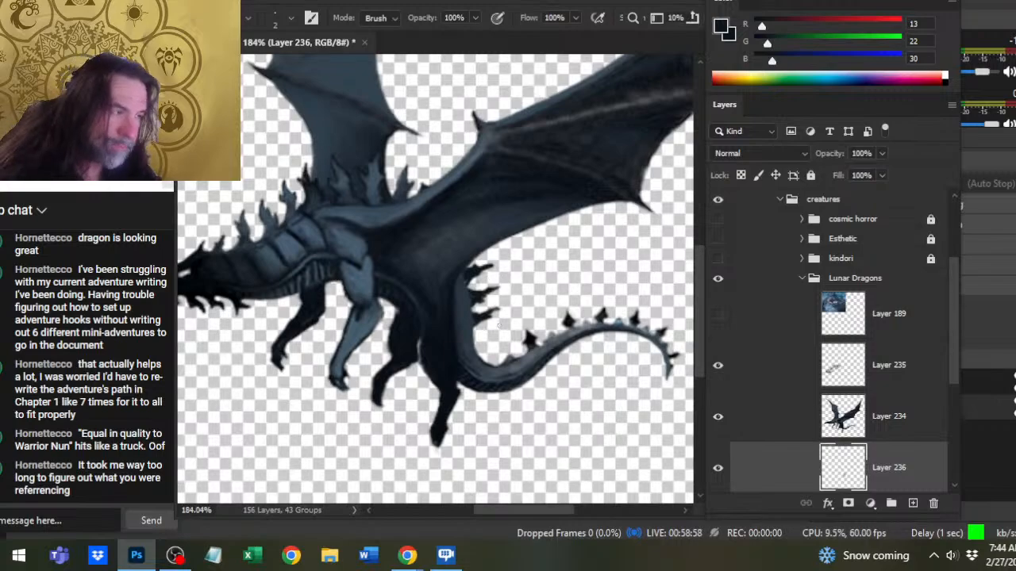
{"action": "key", "text": "b"}
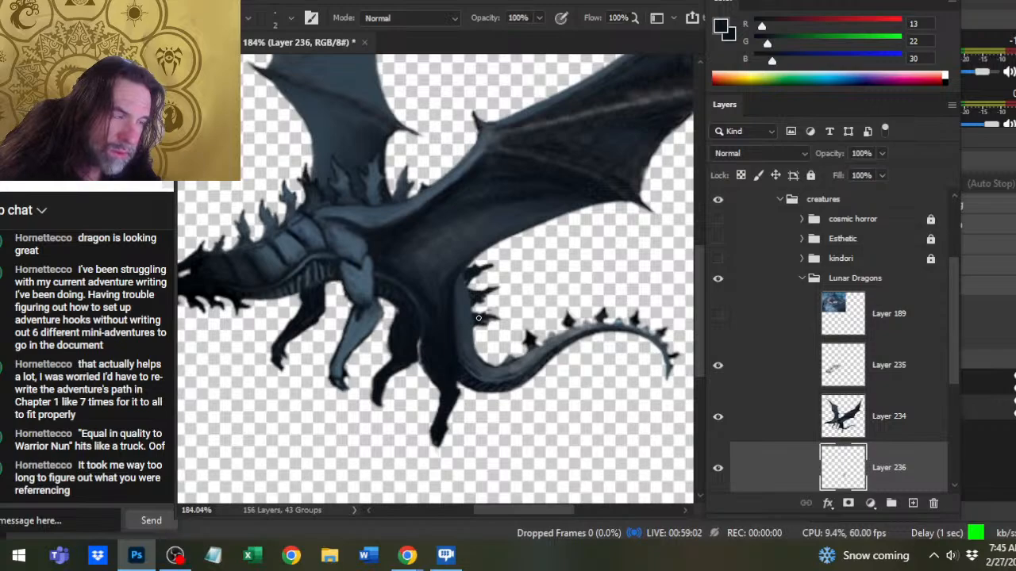
{"action": "key", "text": "e"}
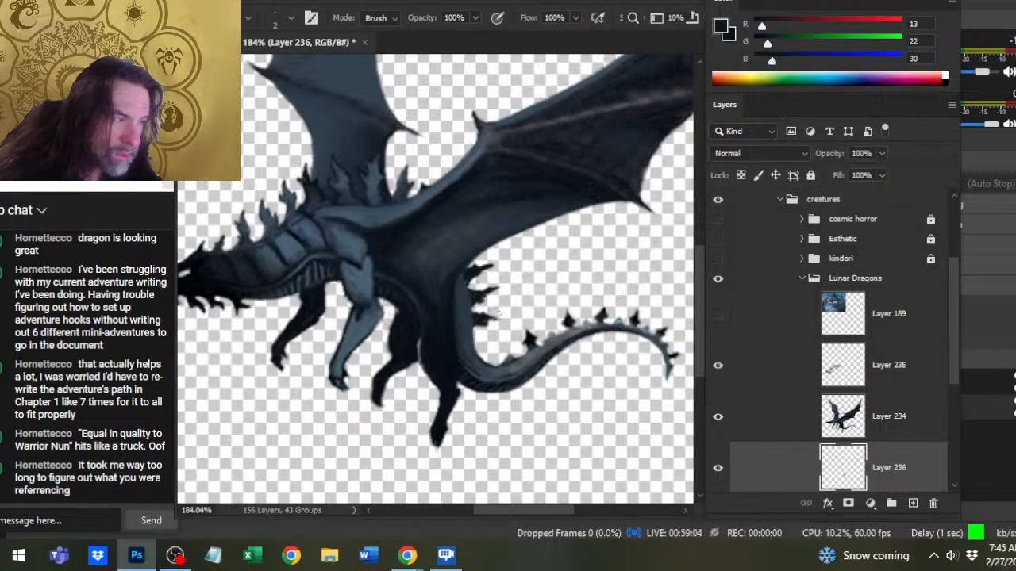
{"action": "key", "text": "b"}
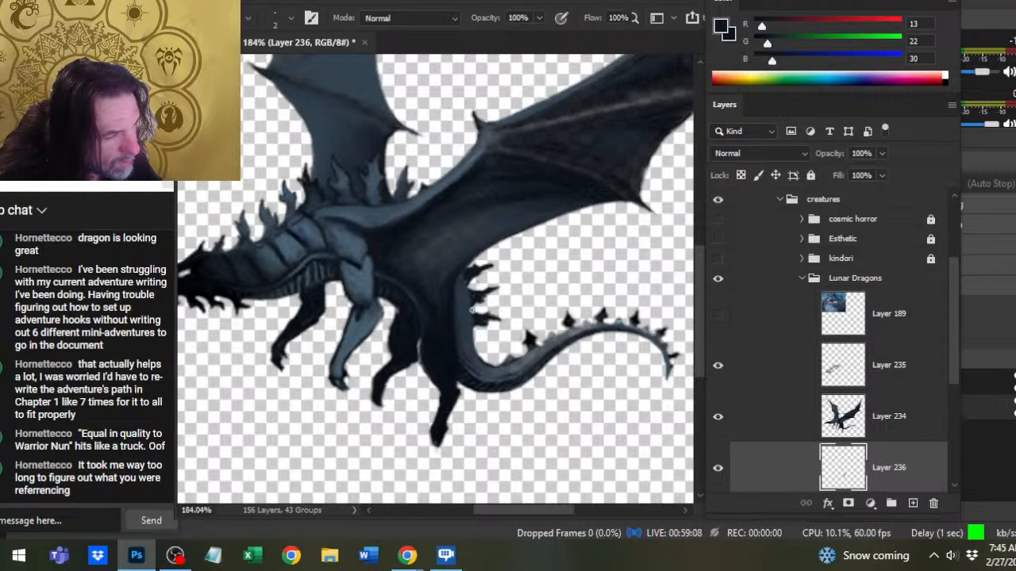
{"action": "key", "text": "e"}
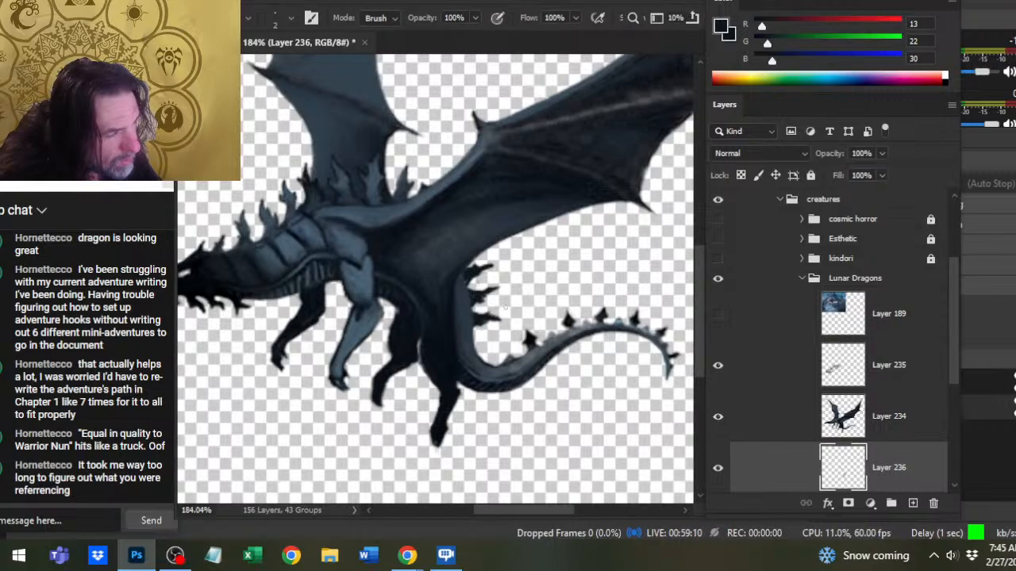
- Continue the row of dark spikes around the tail's inner bend toward the existing tail spikes, trimming their shapes with the Eraser
{"action": "key", "text": "b"}
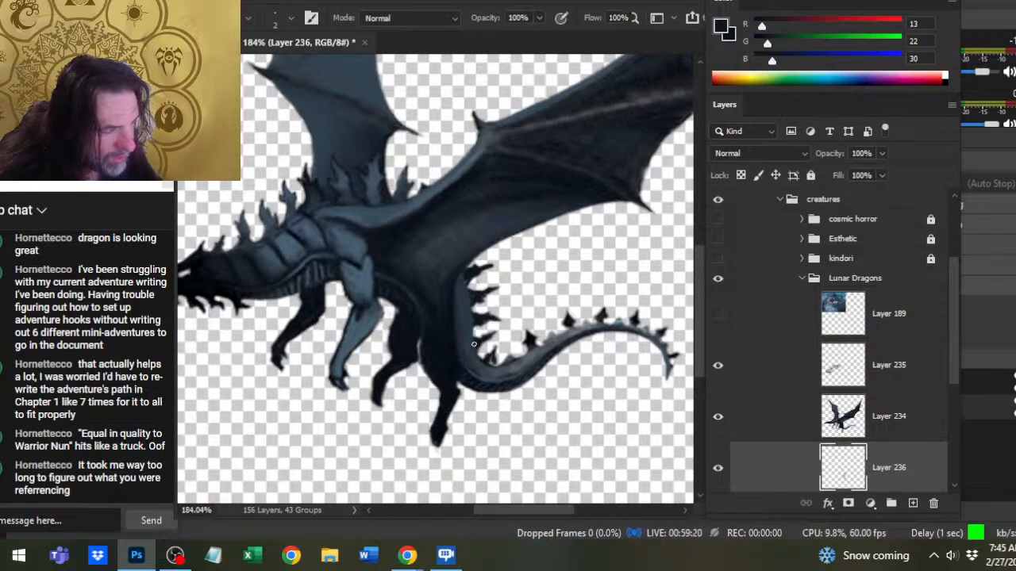
{"action": "key", "text": "e"}
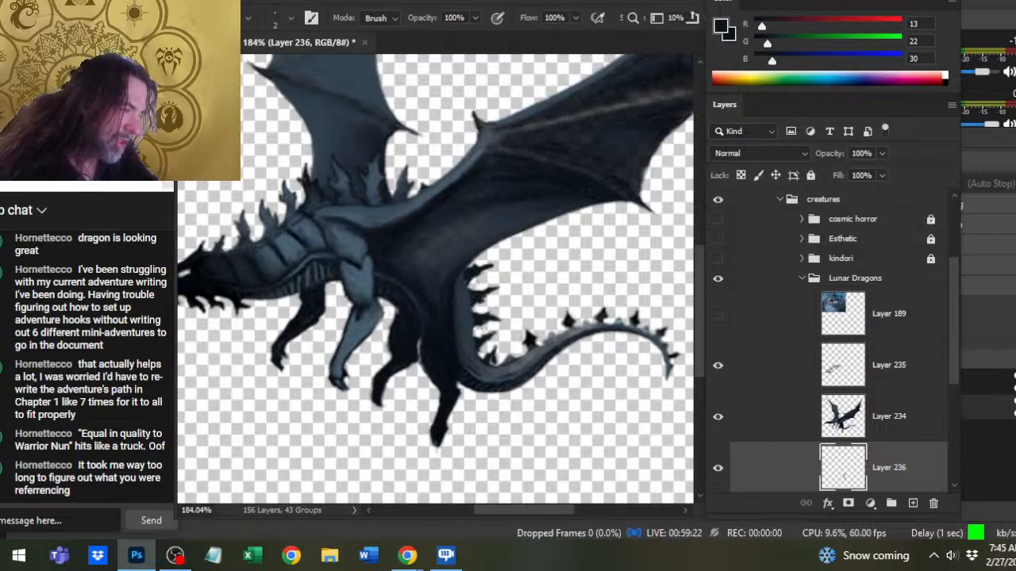
{"action": "key", "text": "b"}
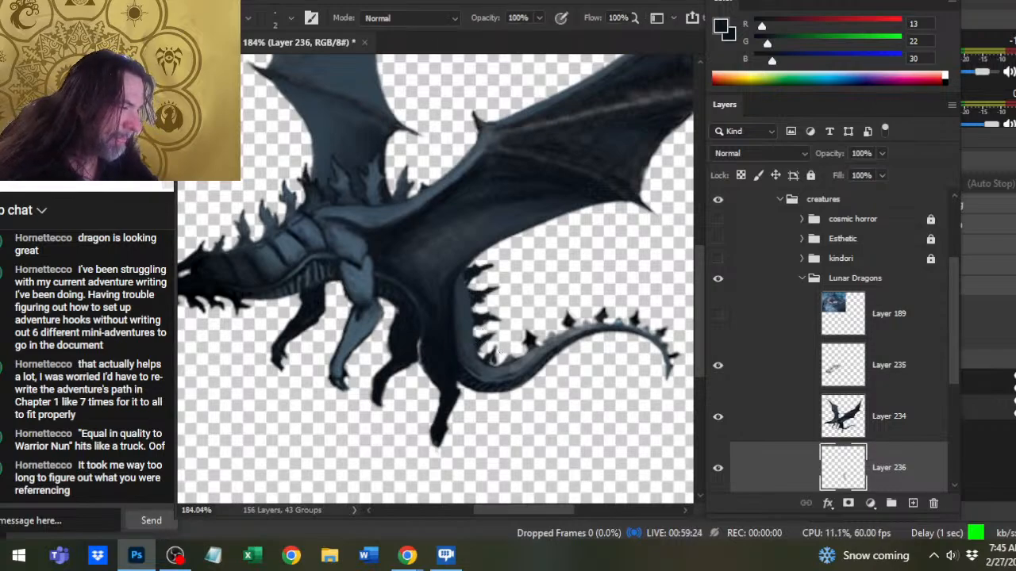
{"action": "mouse_move", "coordinate": [491, 360]}
{"action": "left_mouse_down"}
{"action": "mouse_move", "coordinate": [496, 348]}
{"action": "mouse_move", "coordinate": [494, 364]}
{"action": "mouse_move", "coordinate": [514, 349]}
{"action": "mouse_move", "coordinate": [513, 358]}
{"action": "mouse_move", "coordinate": [514, 345]}
{"action": "mouse_move", "coordinate": [520, 355]}
{"action": "left_mouse_up"}
{"action": "key", "text": "e"}
{"action": "key", "text": "b"}
{"action": "key", "text": "e"}
{"action": "key", "text": "b"}
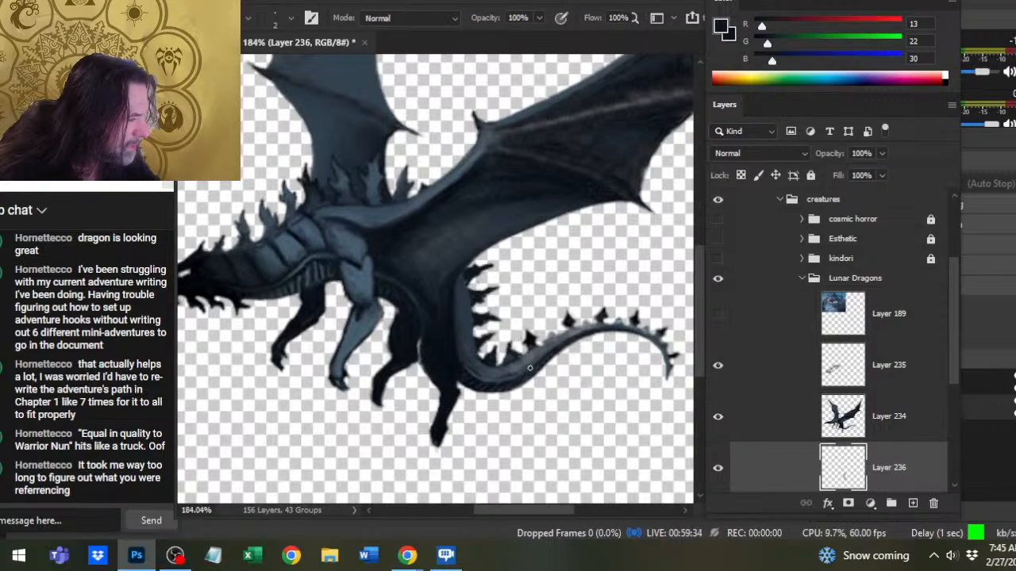
- Touch up the spikes in the tail's inner bend with the Brush and Eraser, and make Layer 234 active
{"action": "key", "text": "e"}
{"action": "key", "text": "b"}
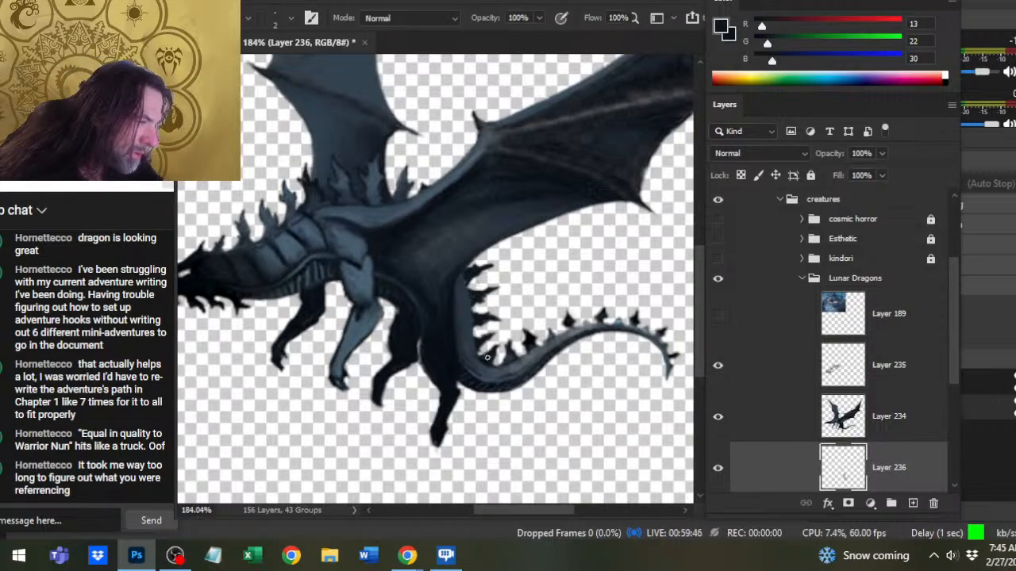
{"action": "key", "text": "e"}
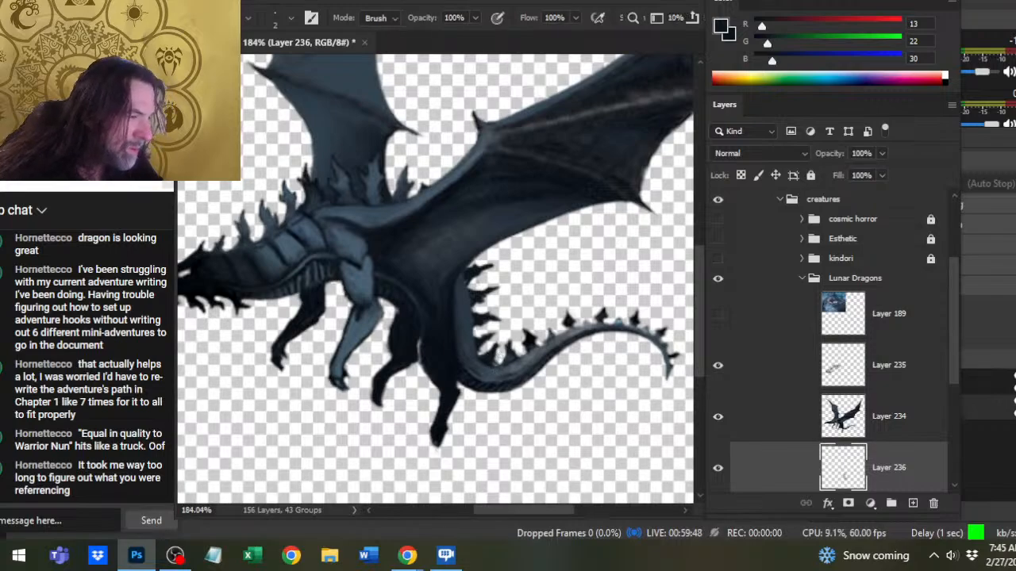
{"action": "left_click_drag", "start_coordinate": [493, 346], "coordinate": [507, 343]}
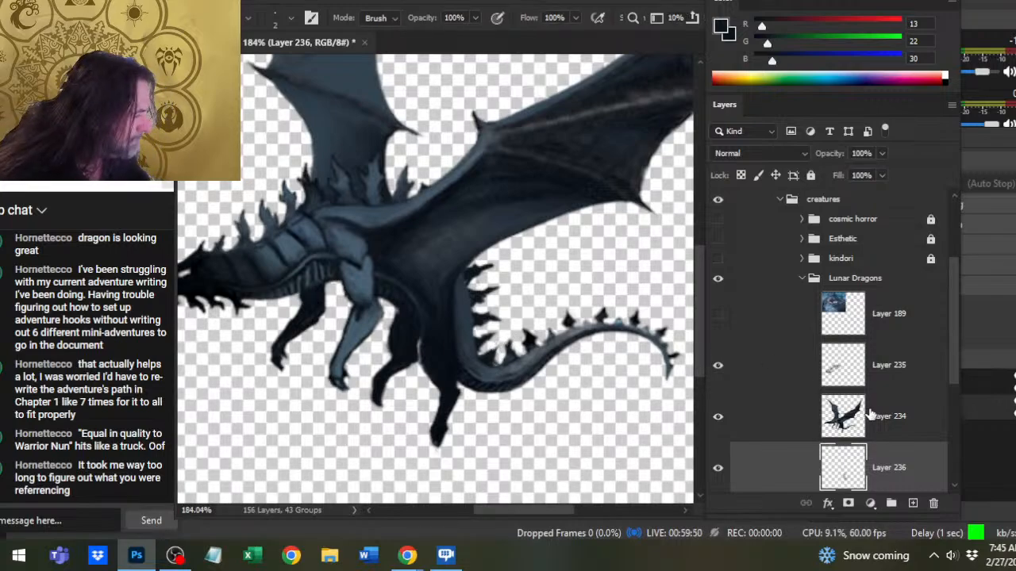
{"action": "left_click", "coordinate": [789, 416]}
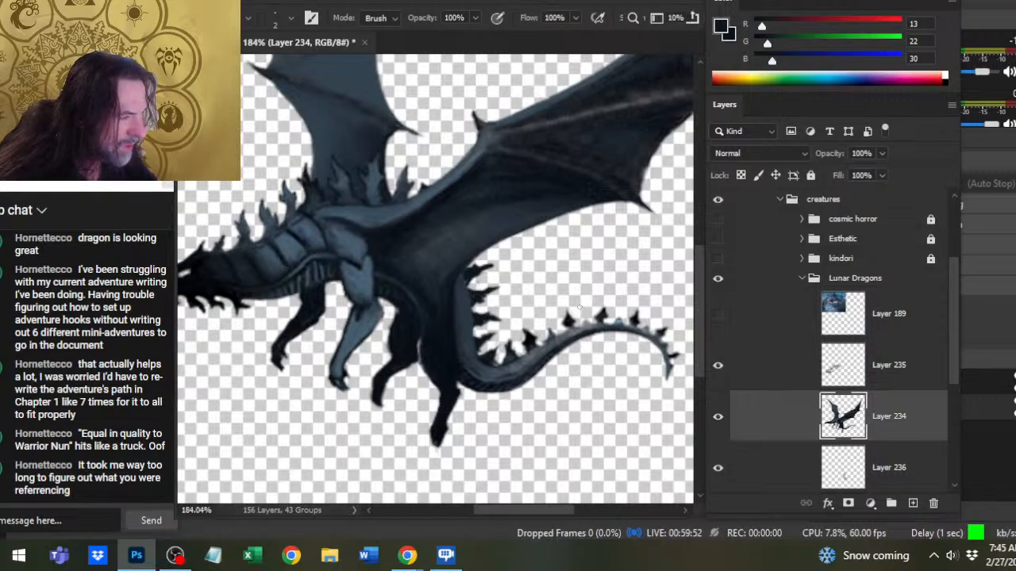
- Erase the old spikes along the outer half of the tail on Layer 234, enlarging the Eraser to 5 px
{"action": "left_click_drag", "start_coordinate": [568, 318], "coordinate": [571, 312]}
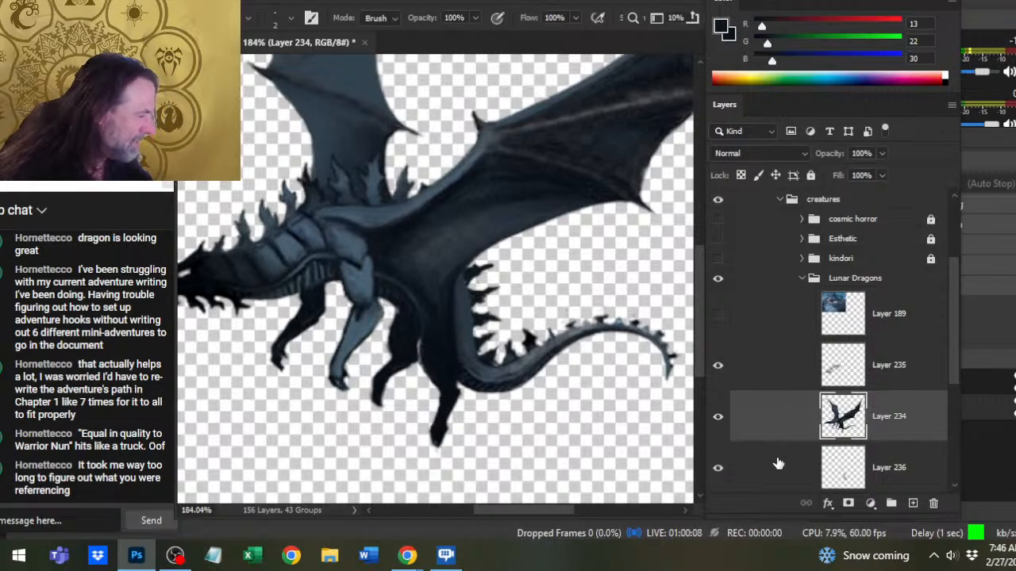
{"action": "key", "text": "bracketright"}
{"action": "key", "text": "bracketright"}
{"action": "key", "text": "bracketright"}
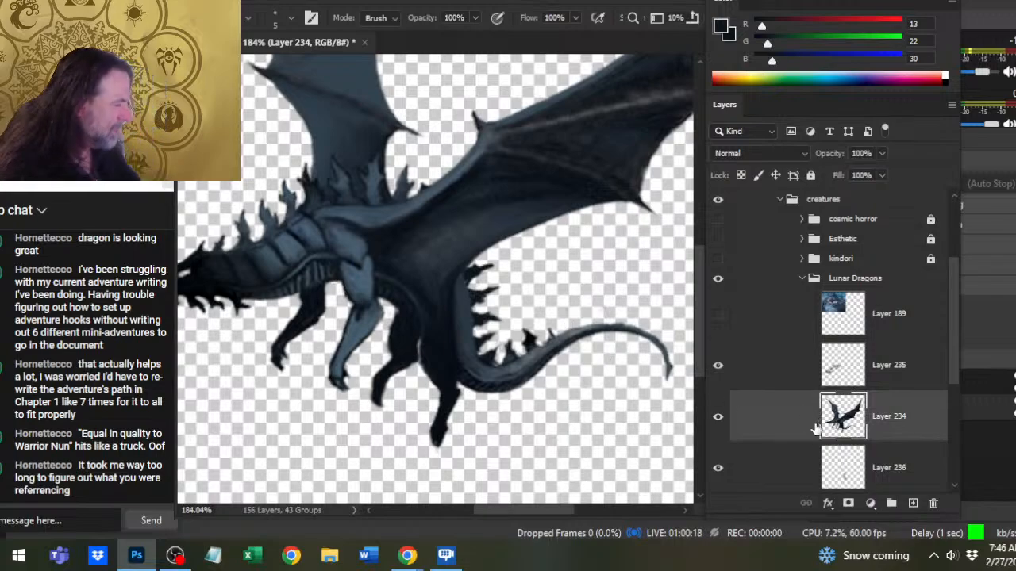
- Erase the leftover dark spike in the tail's bend on Layer 234 and smudge the tail's bare upper edge
{"action": "key", "text": "alt+bracketleft"}
{"action": "key", "text": "b"}
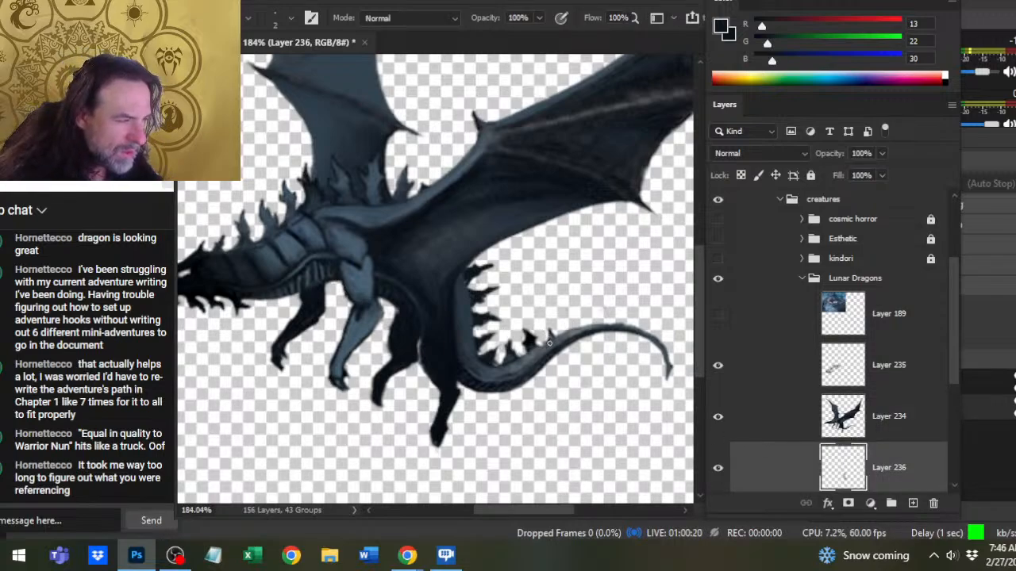
{"action": "key", "text": "e"}
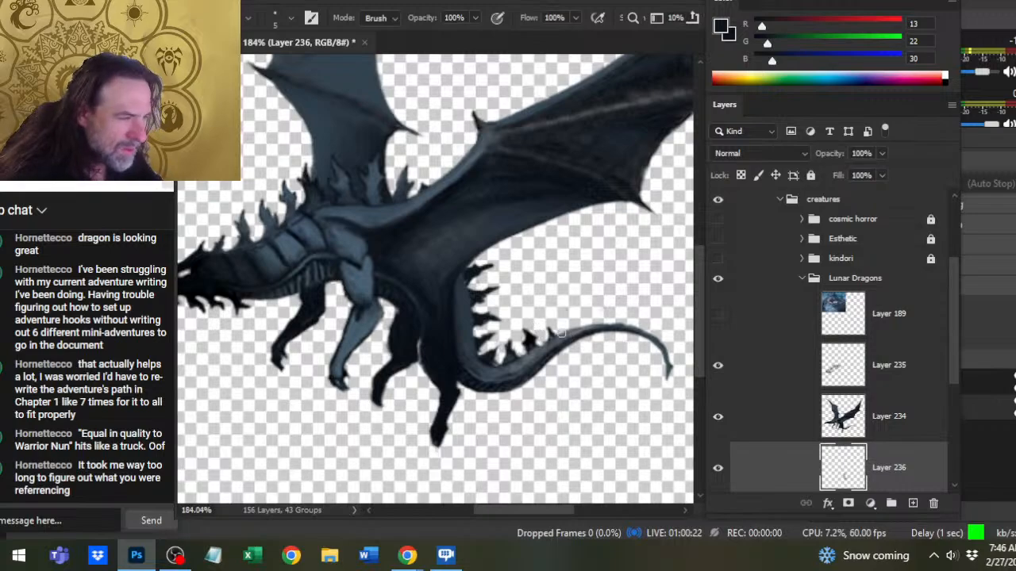
{"action": "left_click", "coordinate": [786, 421]}
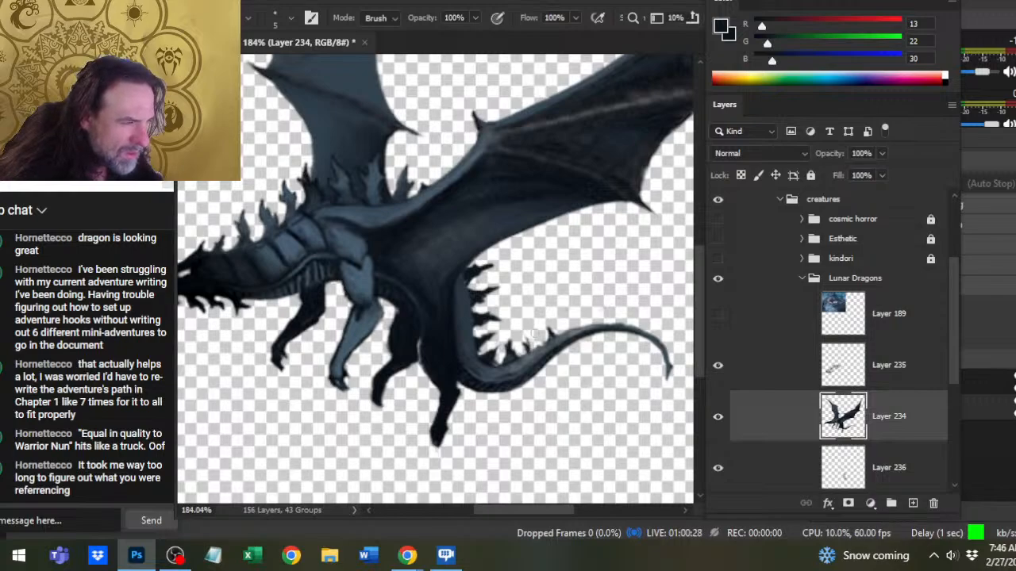
{"action": "key", "text": "r"}
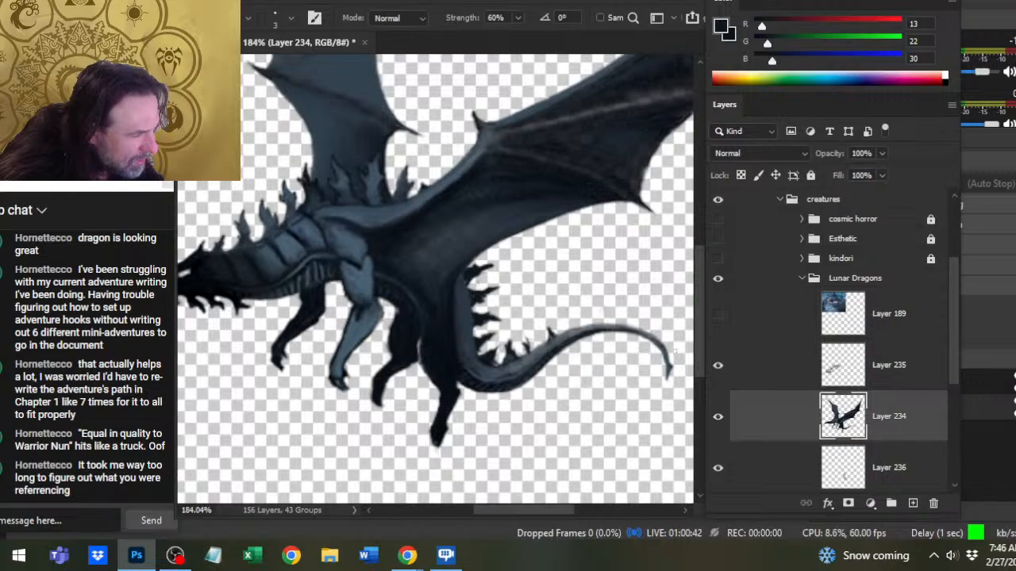
{"action": "key", "text": "e"}
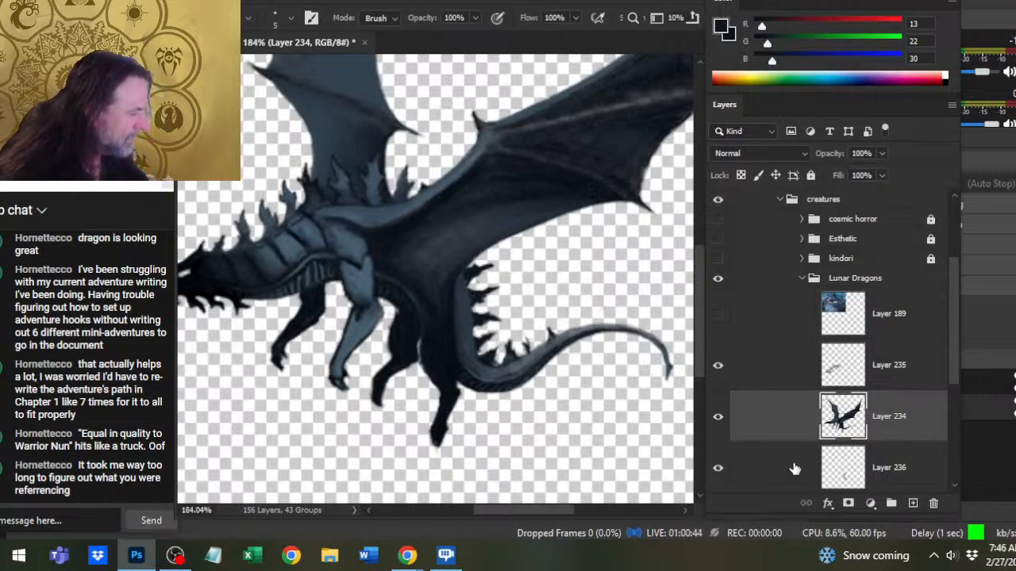
- Reshape the small spikes in the tail's lower bend on Layer 236 by alternating Brush and Eraser
{"action": "left_click", "coordinate": [730, 467]}
{"action": "mouse_move", "coordinate": [530, 340]}
{"action": "left_mouse_down"}
{"action": "mouse_move", "coordinate": [531, 354]}
{"action": "mouse_move", "coordinate": [525, 344]}
{"action": "mouse_move", "coordinate": [516, 355]}
{"action": "left_mouse_up"}
{"action": "key", "text": "b"}
{"action": "key", "text": "e"}
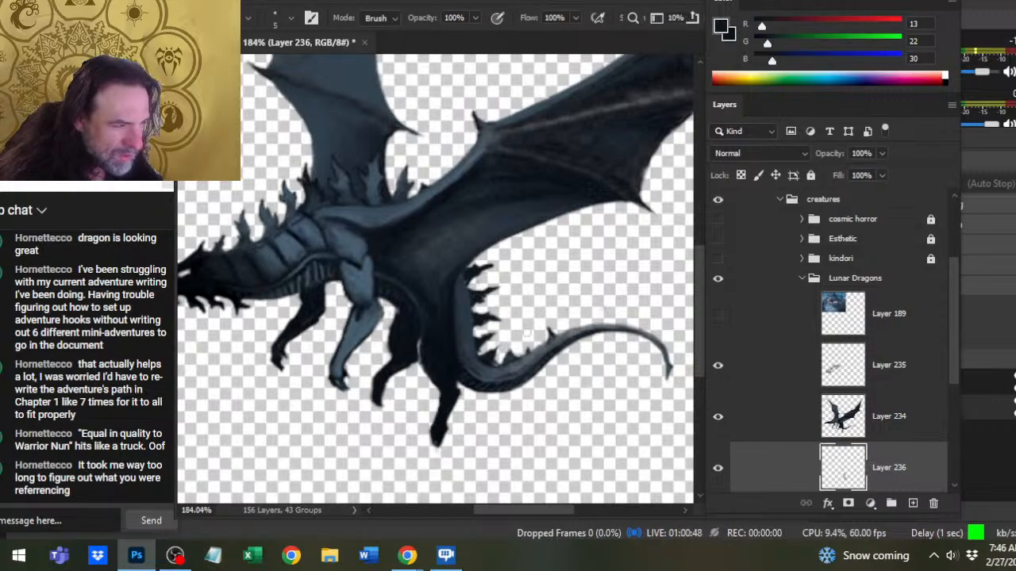
{"action": "key", "text": "b"}
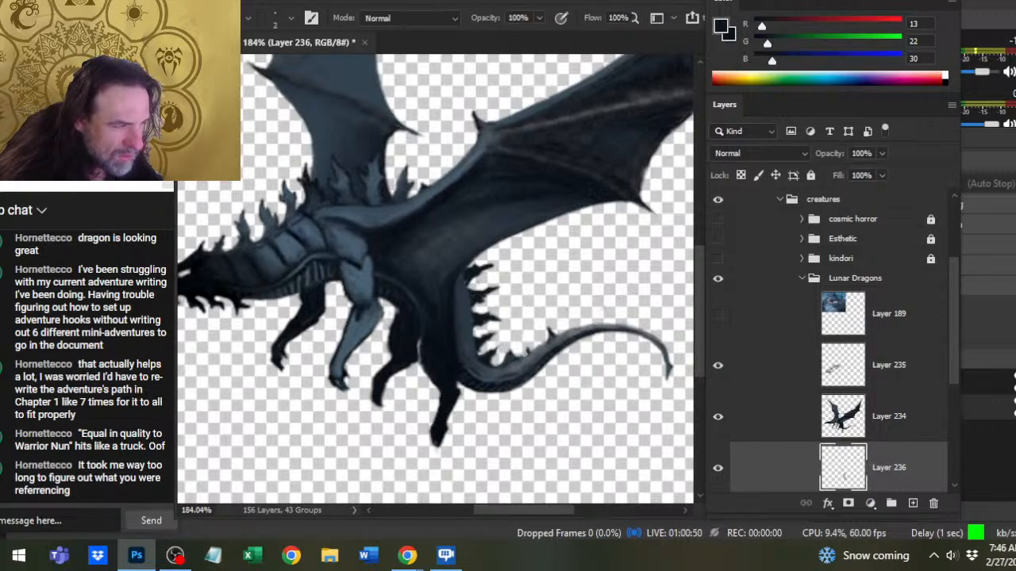
- Paint a row of progressively smaller dark spikes from the lower bend to the tail tip on Layer 236, trimming each with the Eraser
{"action": "mouse_move", "coordinate": [524, 354]}
{"action": "left_mouse_down"}
{"action": "mouse_move", "coordinate": [500, 359]}
{"action": "mouse_move", "coordinate": [502, 374]}
{"action": "mouse_move", "coordinate": [509, 358]}
{"action": "mouse_move", "coordinate": [550, 338]}
{"action": "mouse_move", "coordinate": [554, 322]}
{"action": "mouse_move", "coordinate": [542, 346]}
{"action": "mouse_move", "coordinate": [559, 331]}
{"action": "mouse_move", "coordinate": [606, 329]}
{"action": "mouse_move", "coordinate": [603, 316]}
{"action": "mouse_move", "coordinate": [668, 345]}
{"action": "left_mouse_up"}
{"action": "key", "text": "e"}
{"action": "key", "text": "b"}
{"action": "key", "text": "e"}
{"action": "key", "text": "b"}
{"action": "key", "text": "e"}
{"action": "key", "text": "b"}
{"action": "key", "text": "e"}
{"action": "key", "text": "b"}
{"action": "key", "text": "e"}
{"action": "key", "text": "b"}
{"action": "key", "text": "e"}
{"action": "key", "text": "b"}
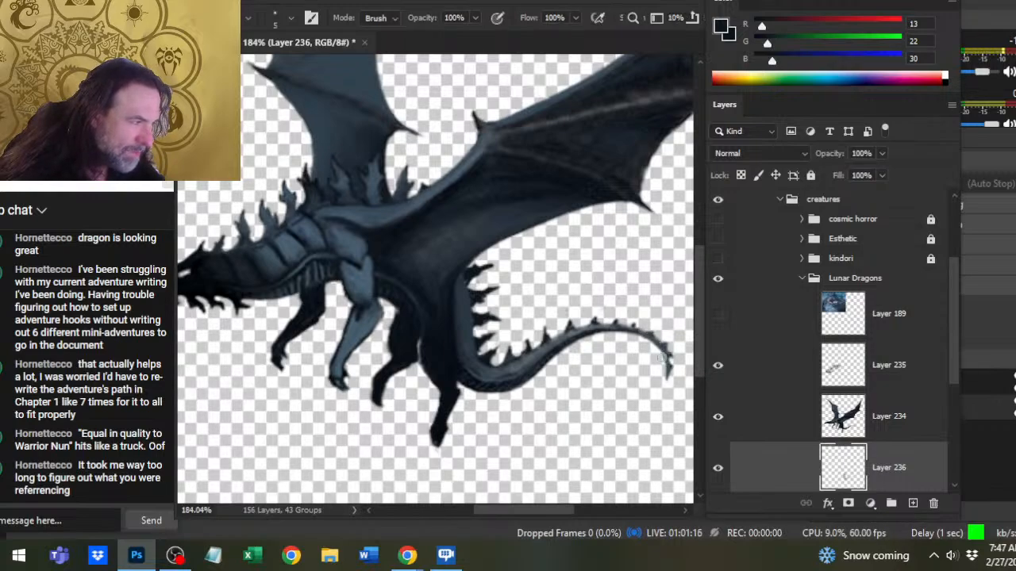
{"action": "key", "text": "e"}
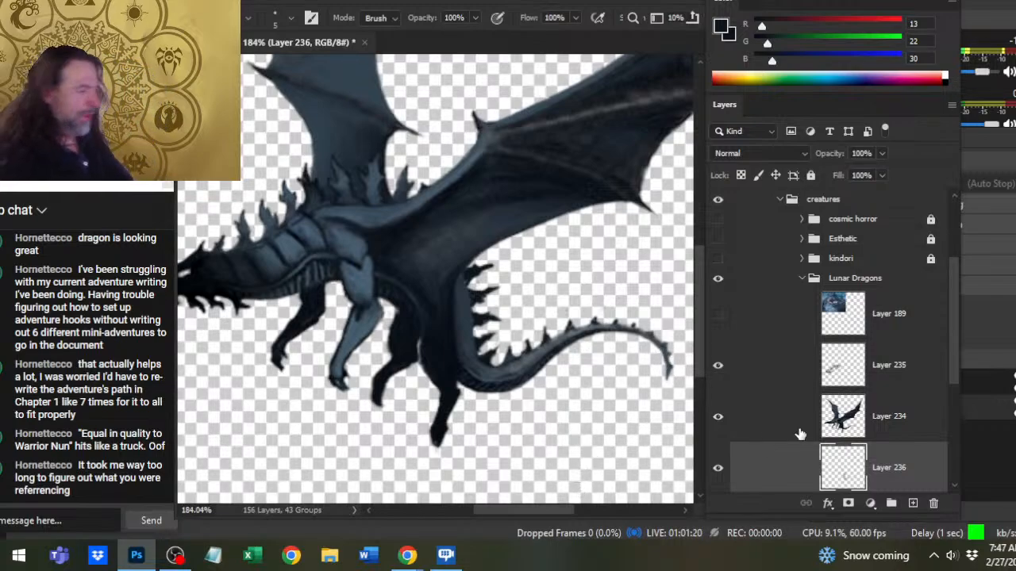
- Sample the shoulder's blue-gray (56, 74, 89) and highlight the upper spikes below the tail base, blending them with the Smudge tool
{"action": "key", "text": "b"}
{"action": "left_click", "coordinate": [377, 212], "text": "alt"}
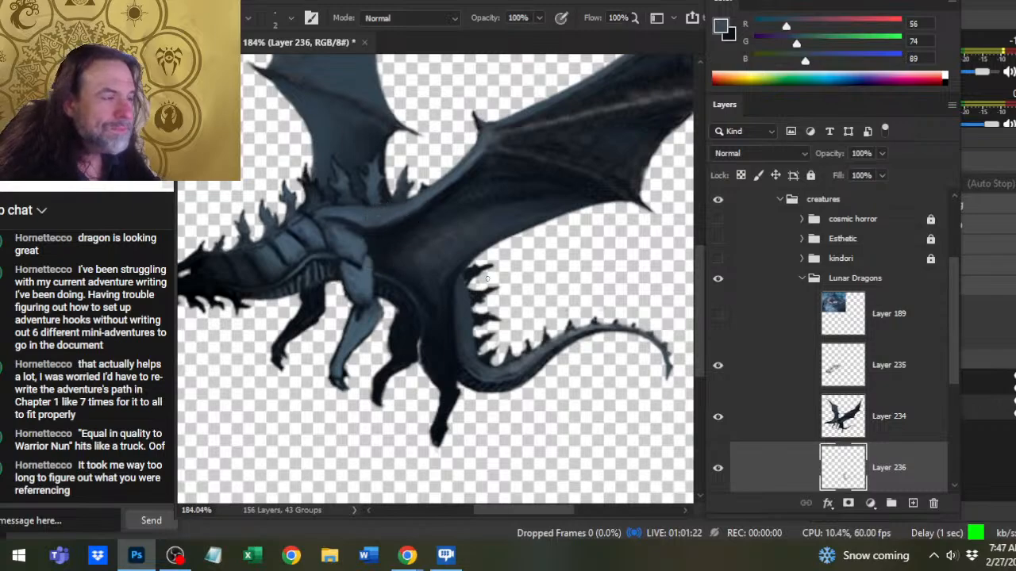
{"action": "key", "text": "r"}
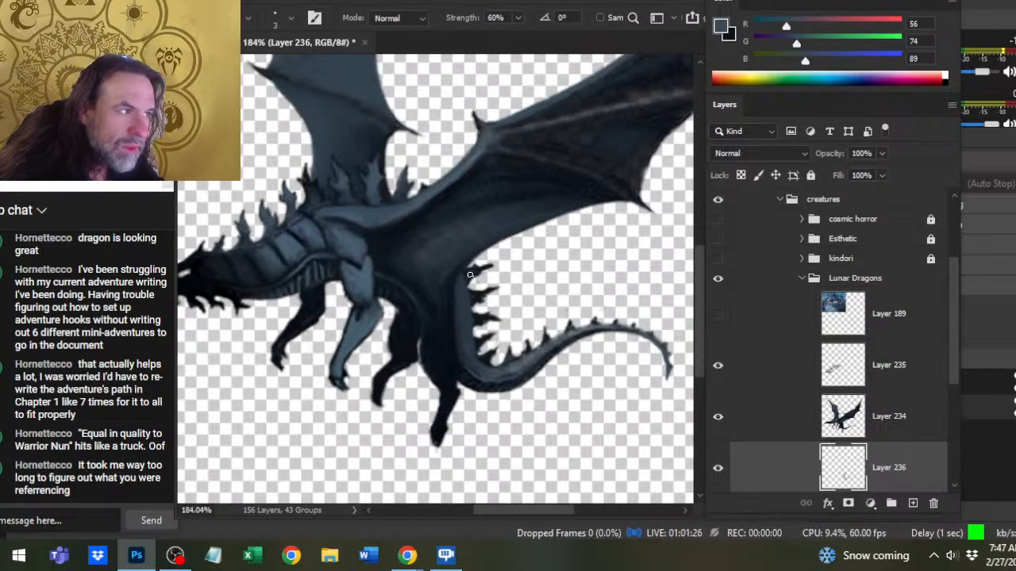
{"action": "key", "text": "b"}
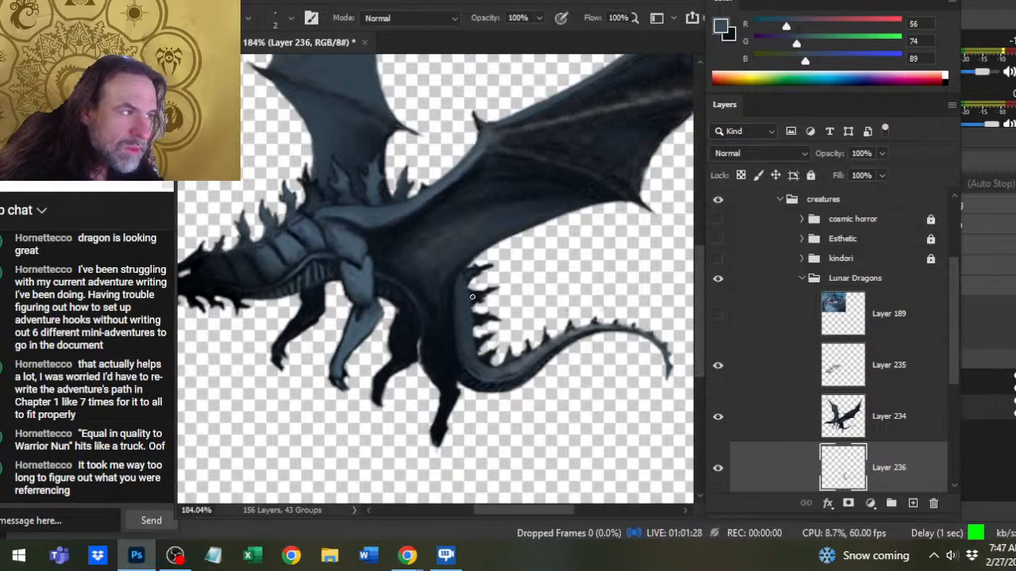
{"action": "key", "text": "r"}
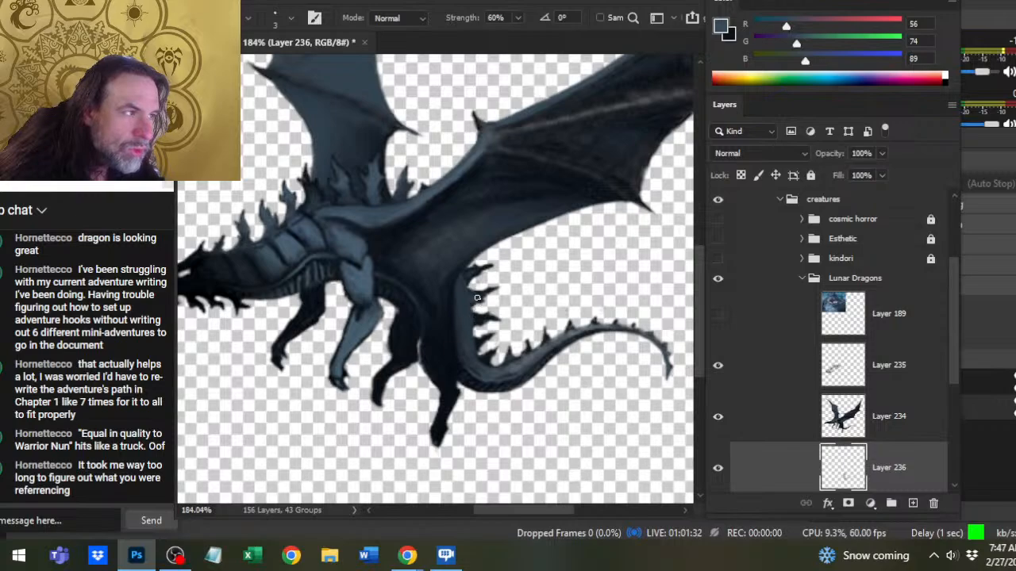
{"action": "key", "text": "b"}
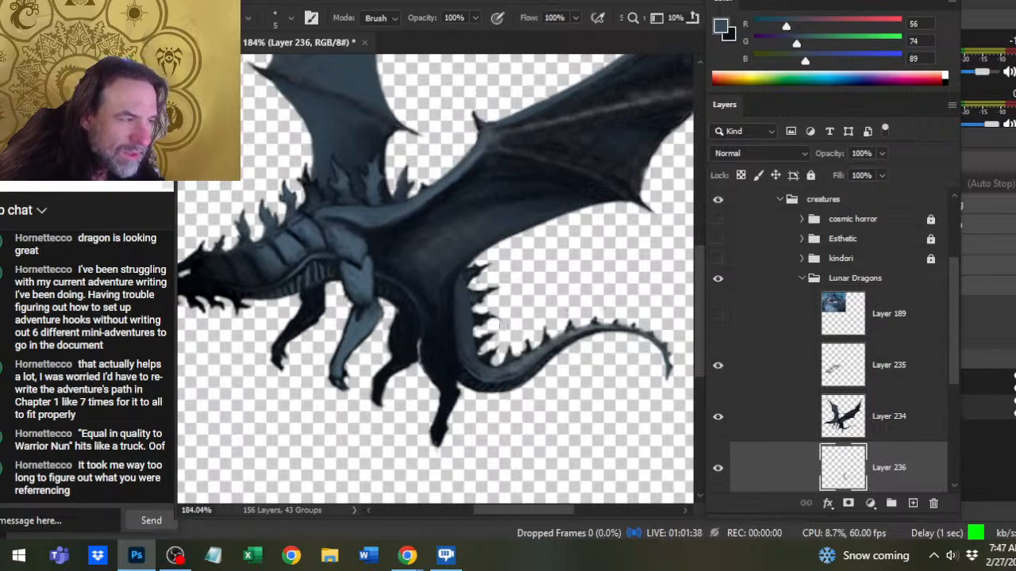
{"action": "key", "text": "b"}
{"action": "key", "text": "r"}
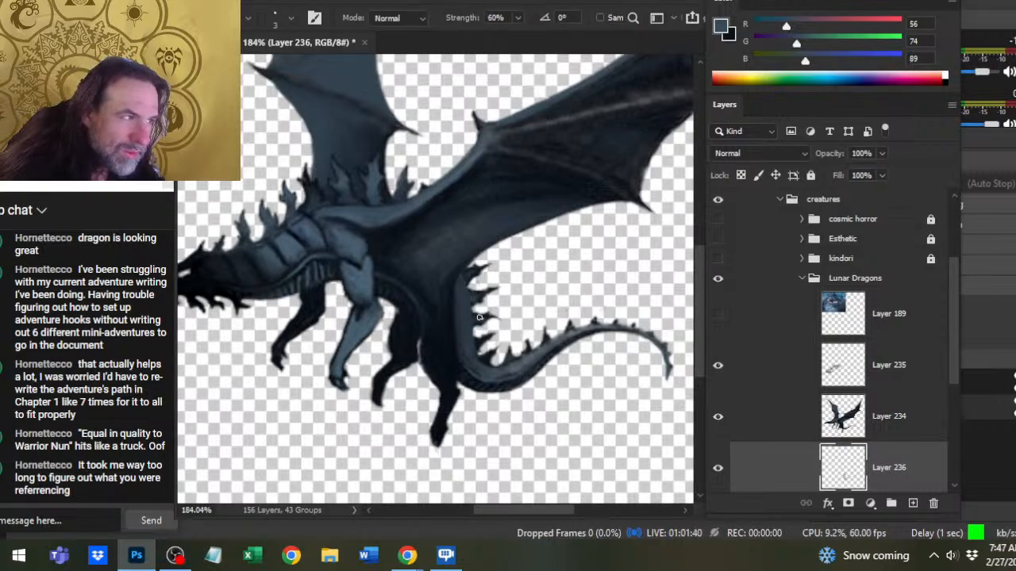
- Continue the blue-gray highlights on the lower spikes in the tail's inner bend, smudging and trimming them
{"action": "key", "text": "b"}
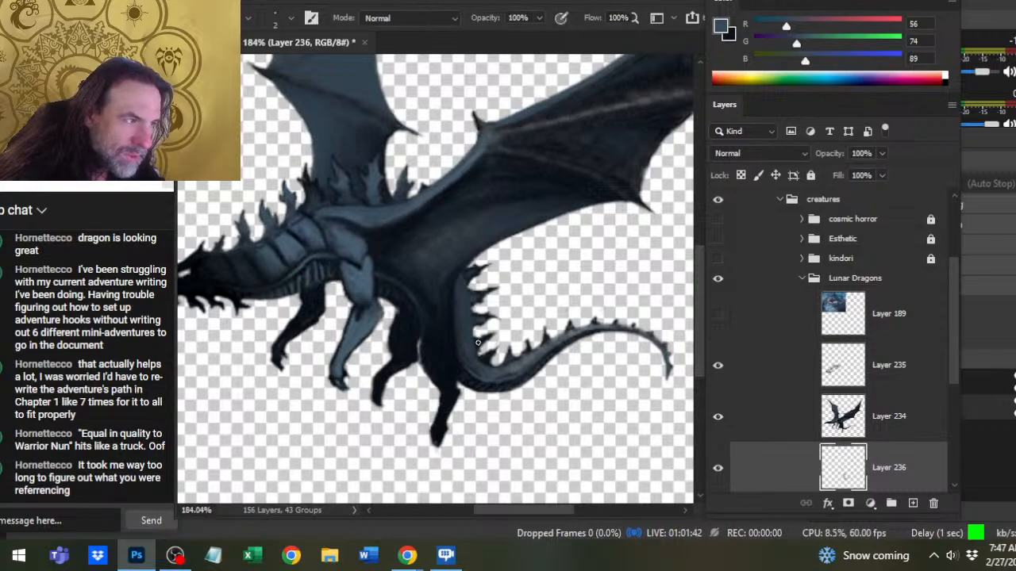
{"action": "key", "text": "r"}
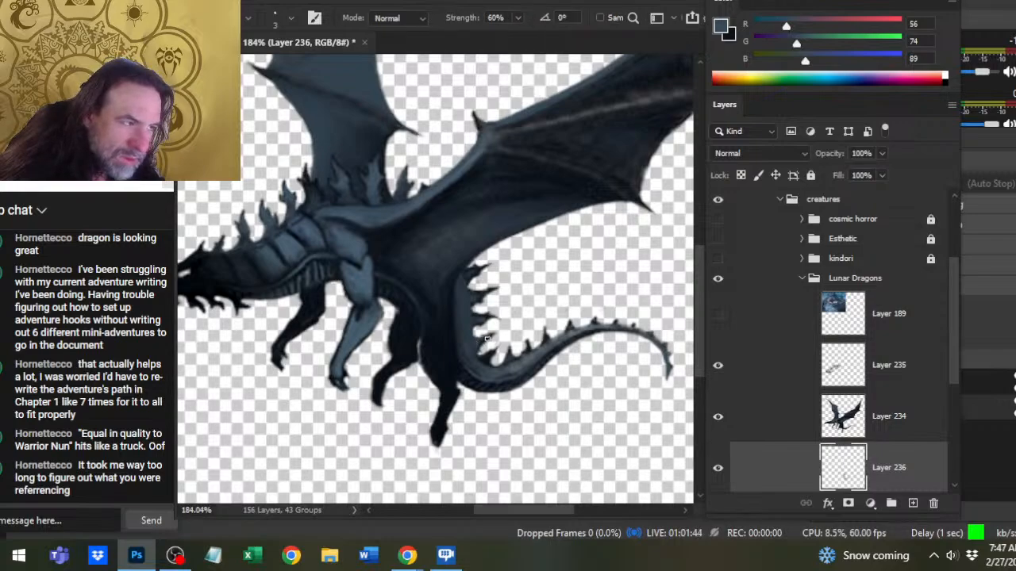
{"action": "key", "text": "b"}
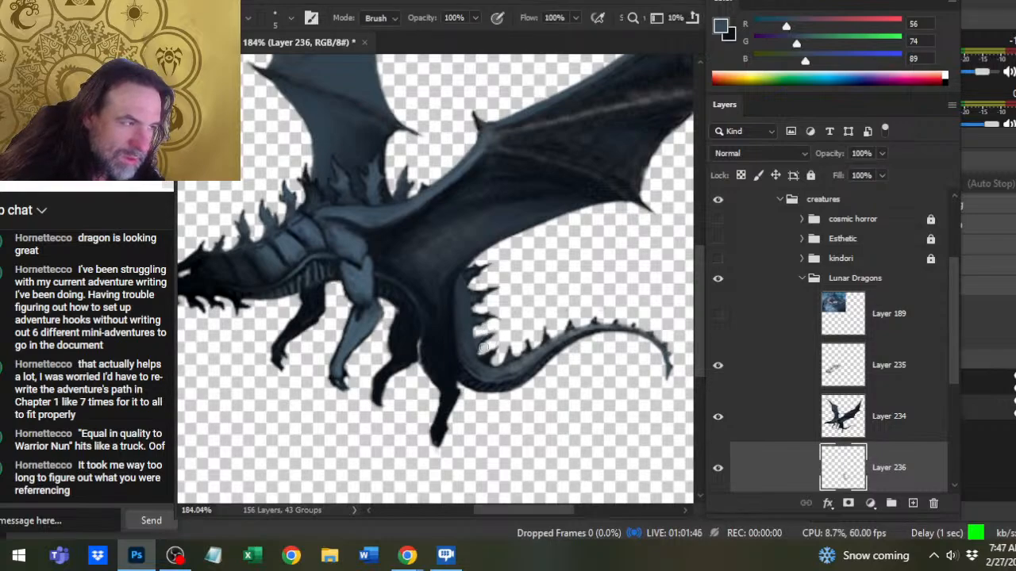
{"action": "key", "text": "b"}
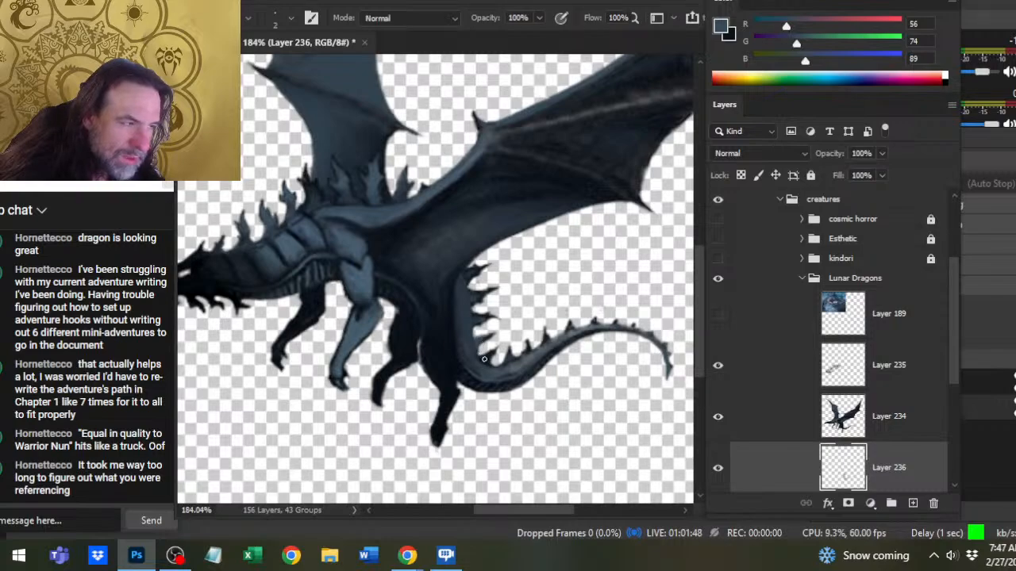
{"action": "key", "text": "r"}
{"action": "key", "text": "b"}
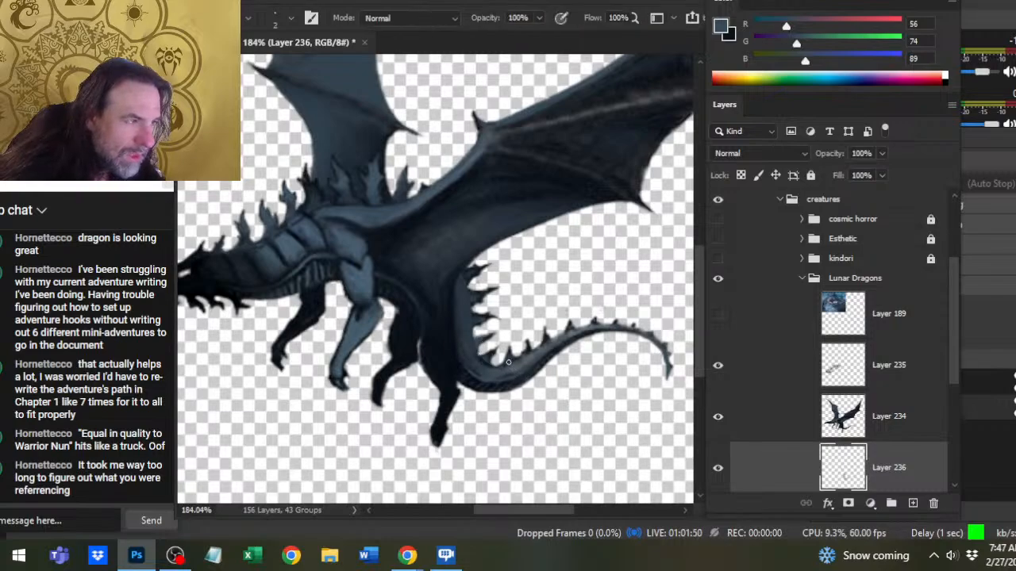
- Sample a lighter blue-gray (65, 85, 100) from the back spikes, then paint and smudge it into the dark spike before the wing on Layer 235
{"action": "key", "text": "z"}
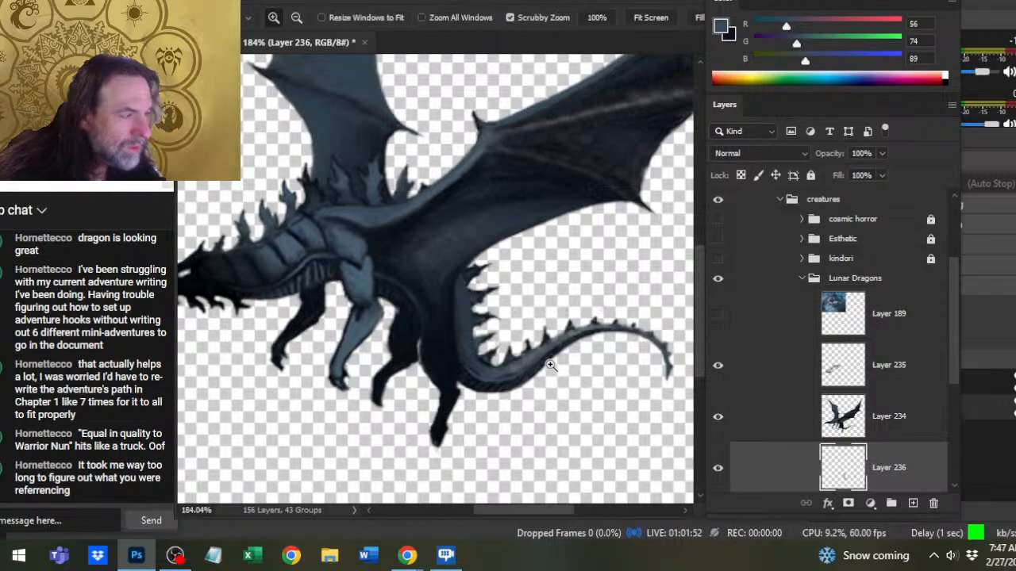
{"action": "left_click", "coordinate": [508, 373], "text": "alt"}
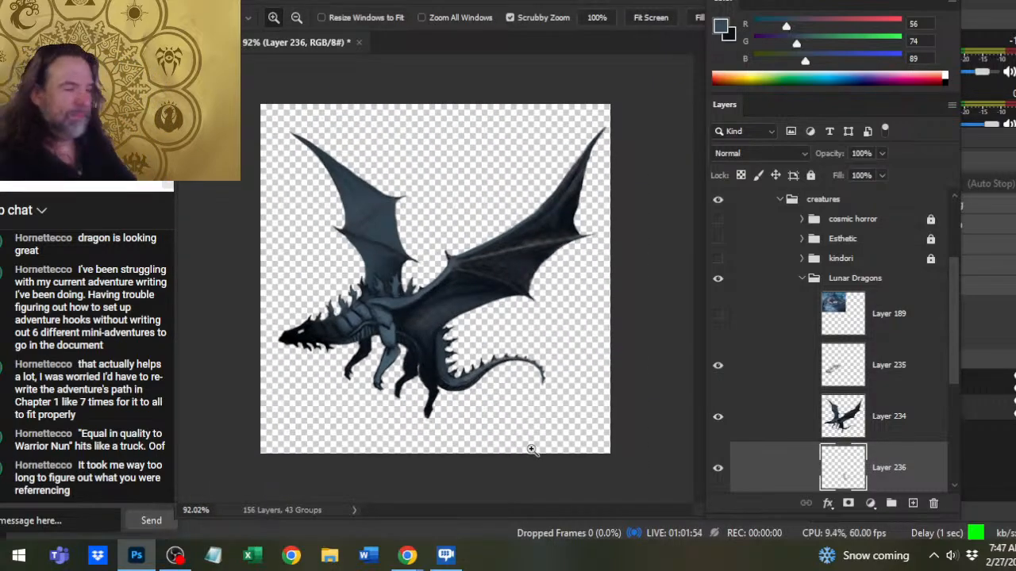
{"action": "left_click_drag", "start_coordinate": [386, 322], "coordinate": [453, 344]}
{"action": "key", "text": "b"}
{"action": "left_click", "coordinate": [337, 294], "text": "alt"}
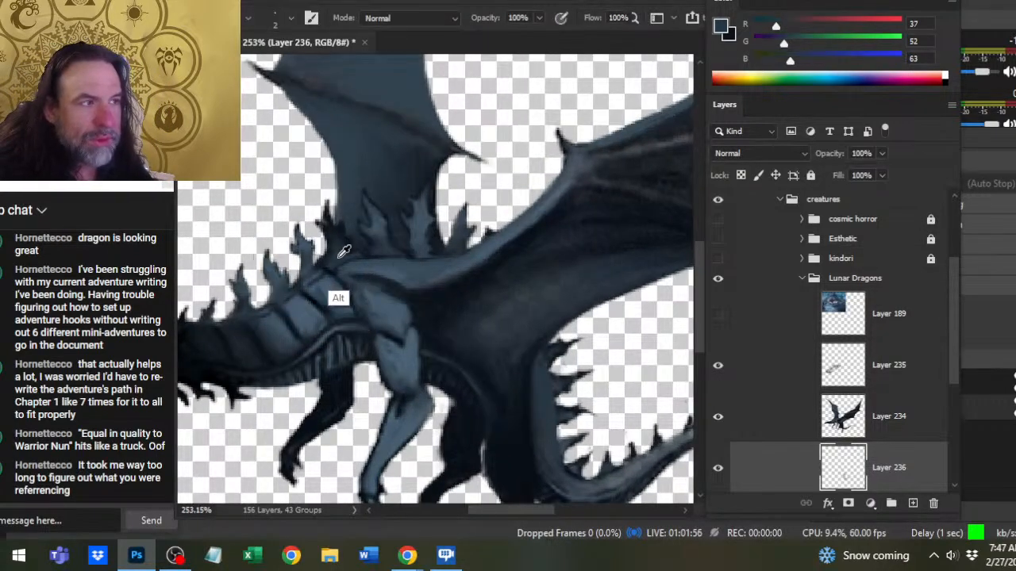
{"action": "left_click", "coordinate": [375, 225], "text": "alt"}
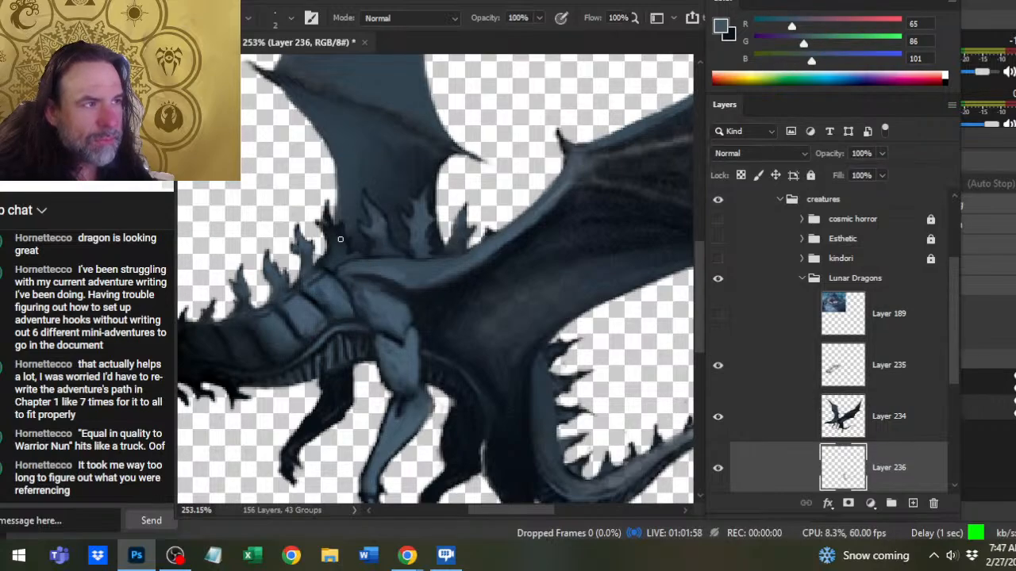
{"action": "left_click", "coordinate": [374, 211], "text": "alt"}
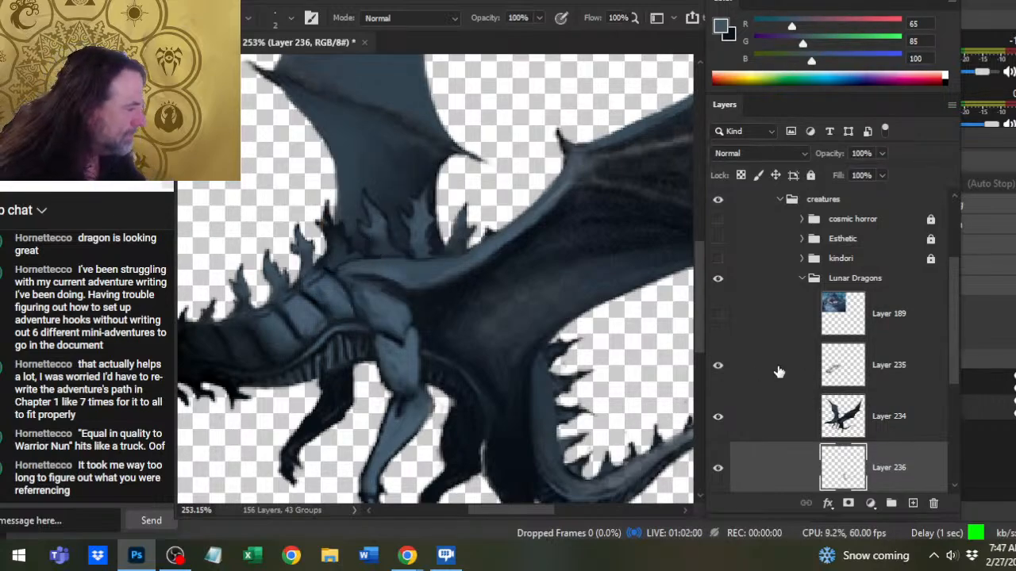
{"action": "left_click", "coordinate": [778, 370]}
{"action": "key", "text": "r"}
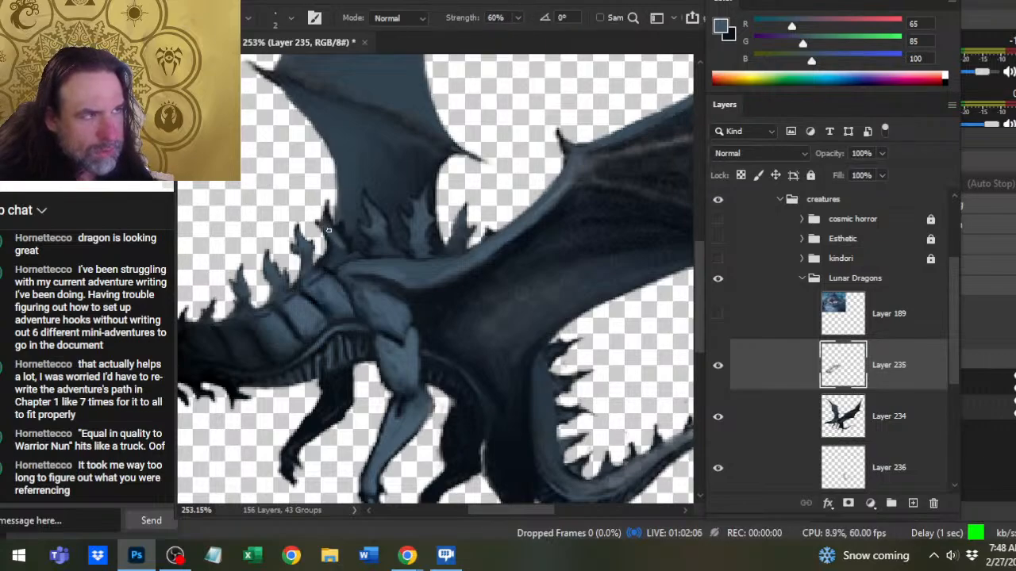
{"action": "key", "text": "b"}
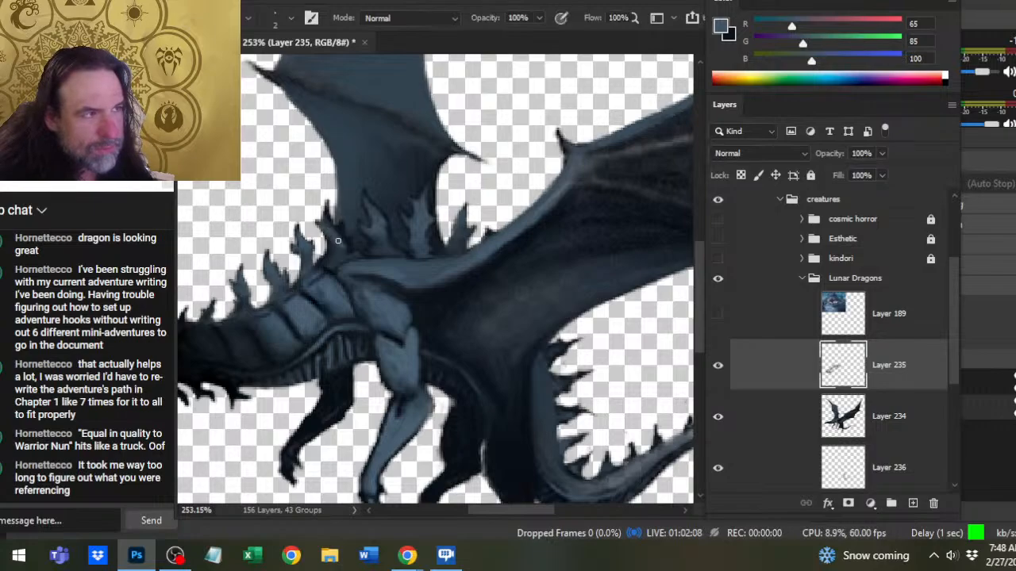
{"action": "key", "text": "r"}
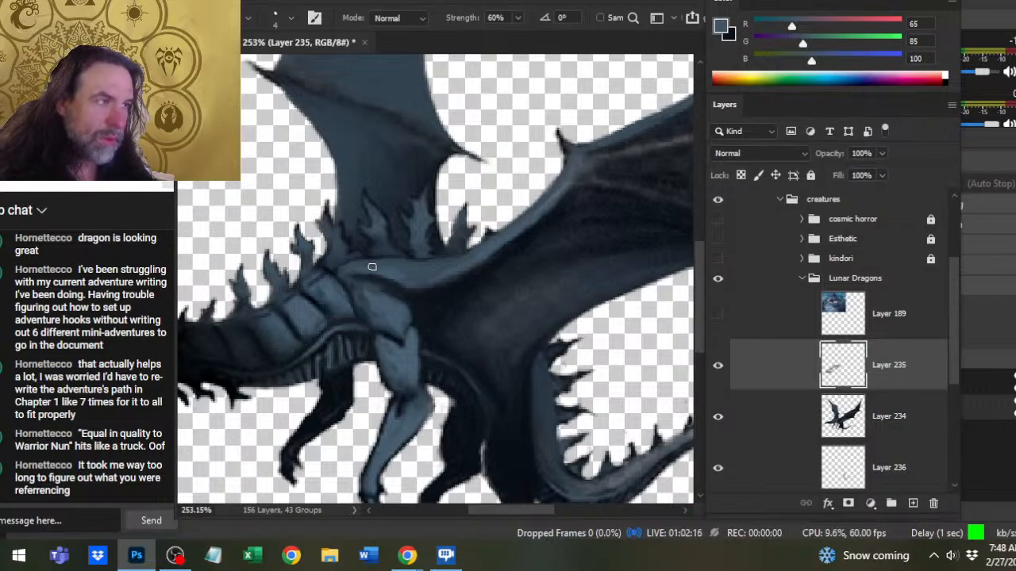
- Sample a blue-gray (53, 73, 88) from the upper neck plates, paint it over the plates on Layer 235, and smudge it in
{"action": "key", "text": "z"}
{"action": "left_click_drag", "start_coordinate": [362, 298], "coordinate": [338, 295]}
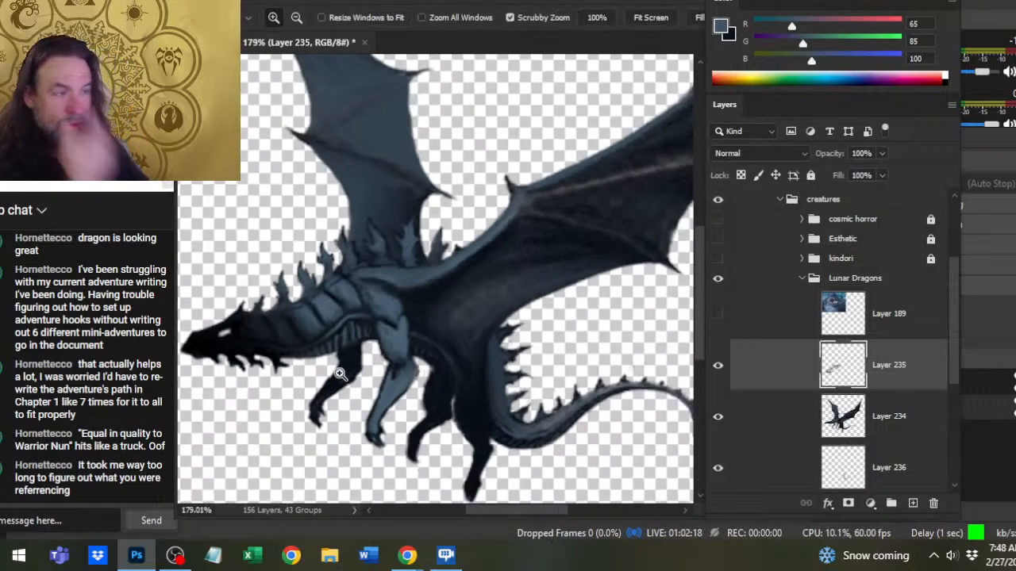
{"action": "key", "text": "b"}
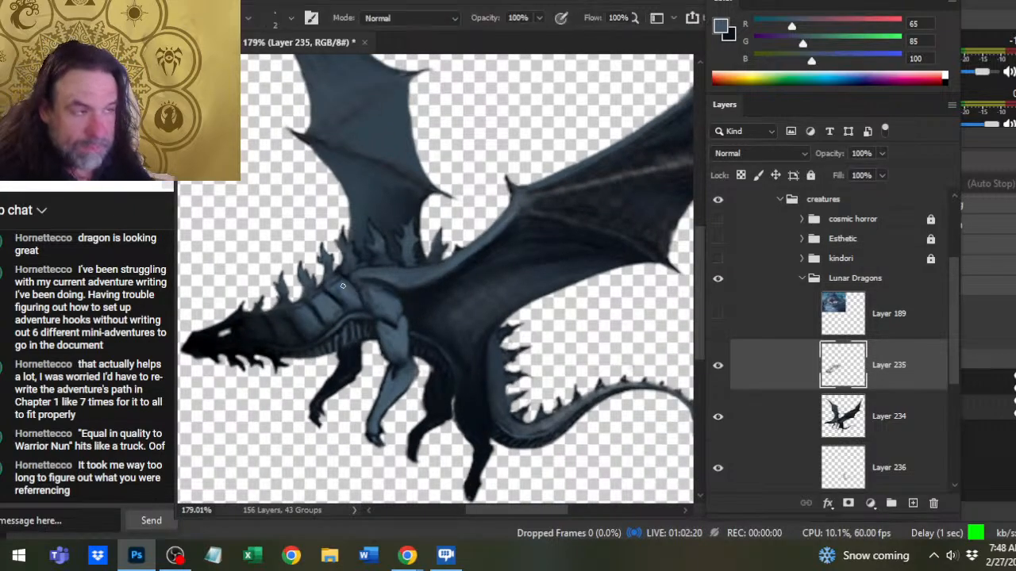
{"action": "left_click", "coordinate": [334, 283], "text": "alt"}
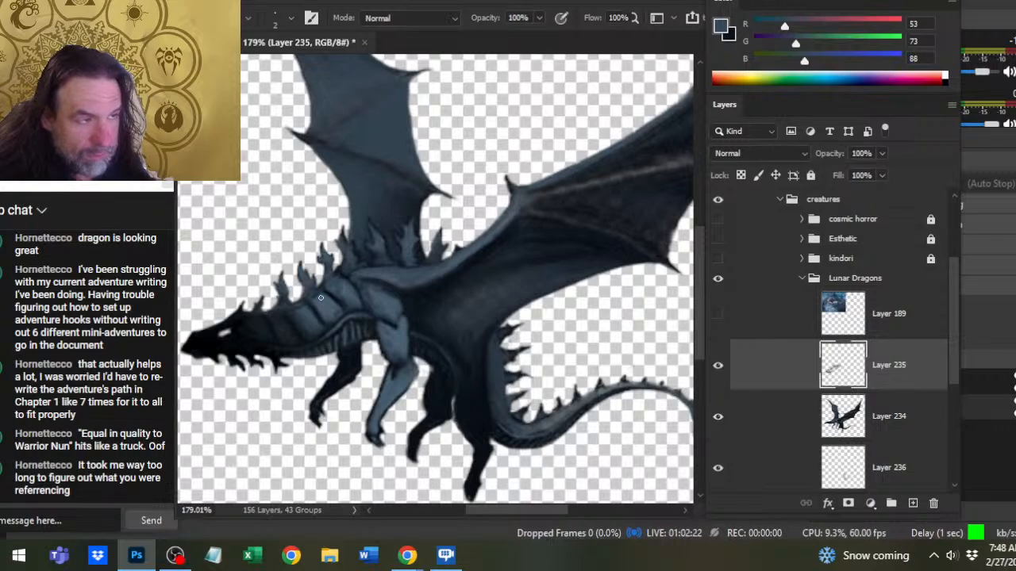
{"action": "key", "text": "r"}
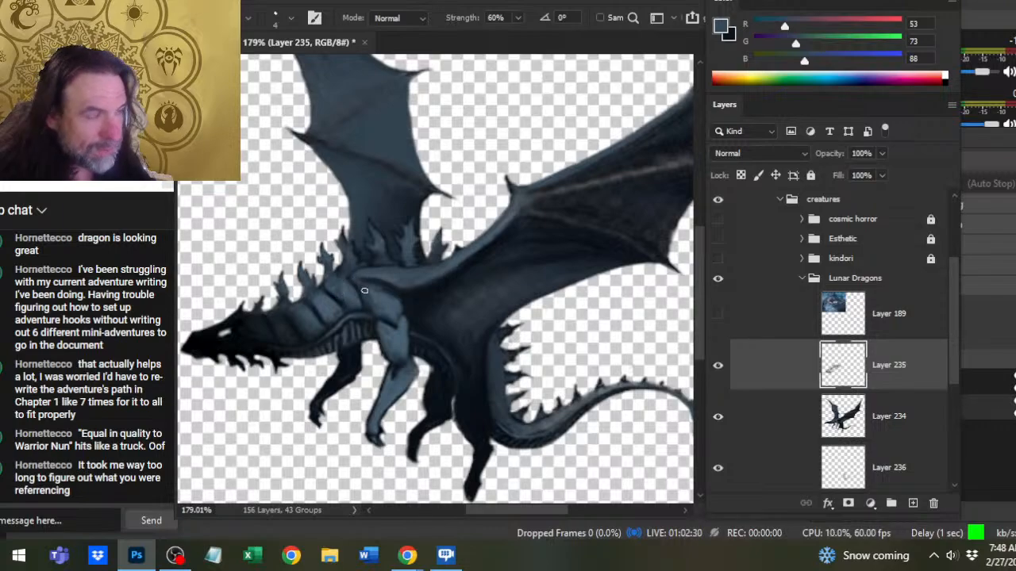
- Sample a dark slate (23, 31, 39) beside the shoulder, shade the shoulder and the back below the spikes toward the wing, and smudge it
{"action": "key", "text": "b"}
{"action": "left_click", "coordinate": [392, 298], "text": "alt"}
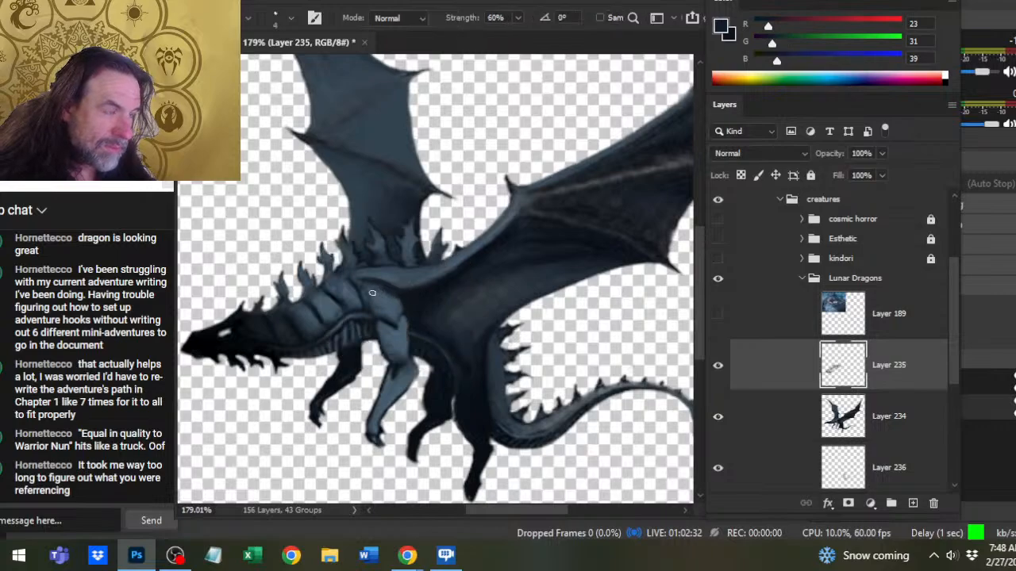
{"action": "key", "text": "r"}
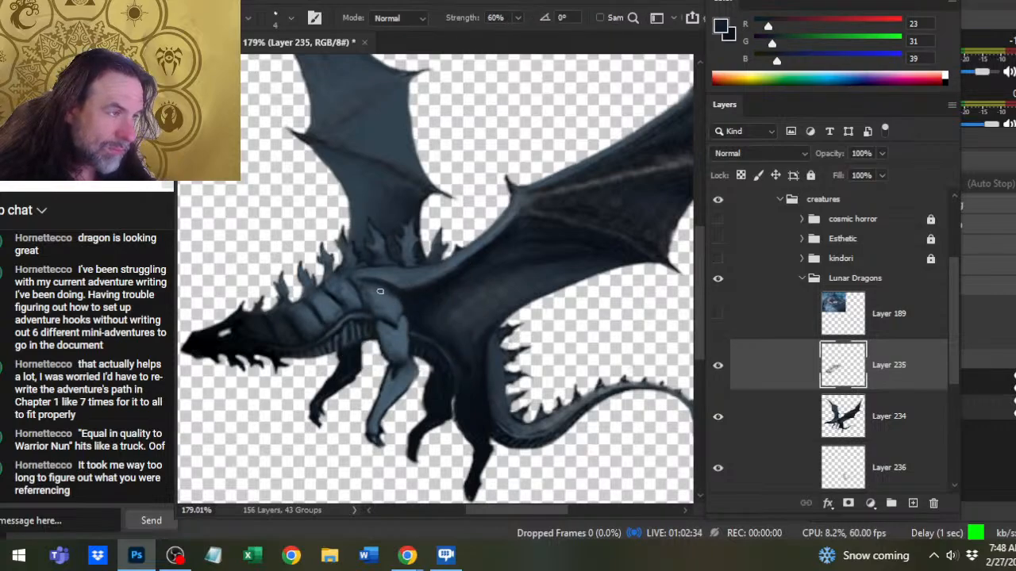
{"action": "key", "text": "b"}
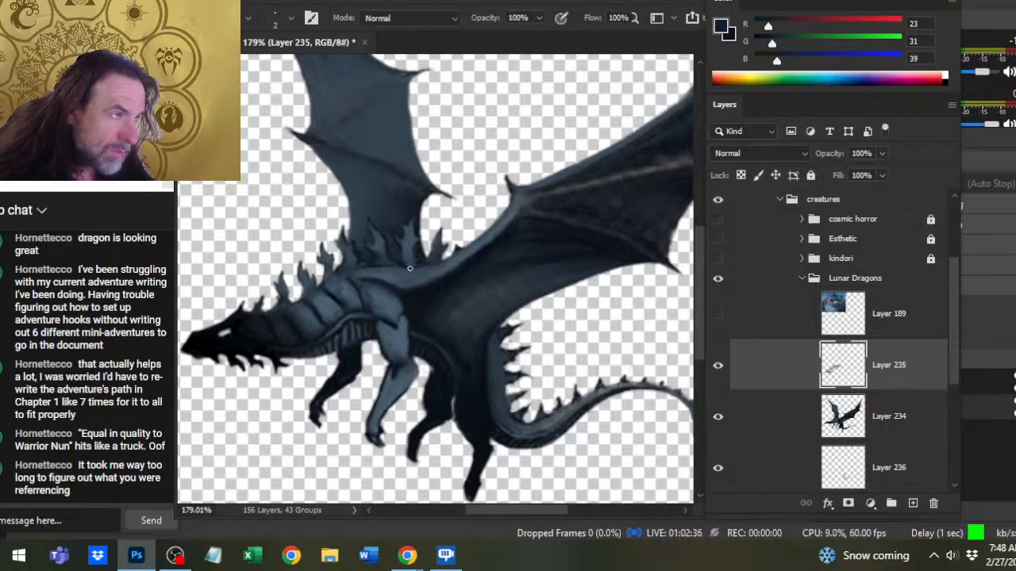
{"action": "mouse_move", "coordinate": [409, 268]}
{"action": "left_mouse_down"}
{"action": "mouse_move", "coordinate": [383, 268]}
{"action": "mouse_move", "coordinate": [460, 259]}
{"action": "left_mouse_up"}
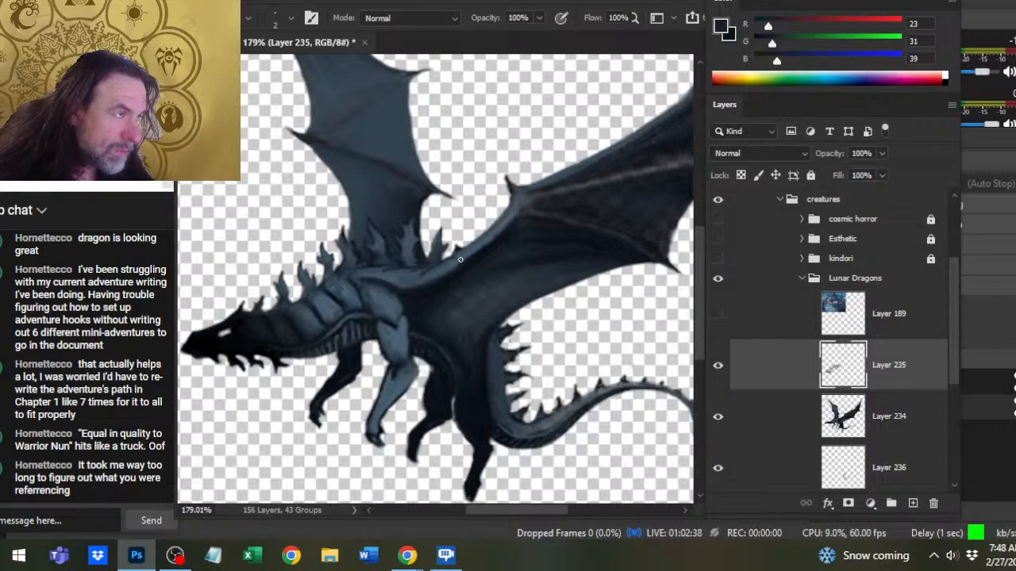
{"action": "key", "text": "r"}
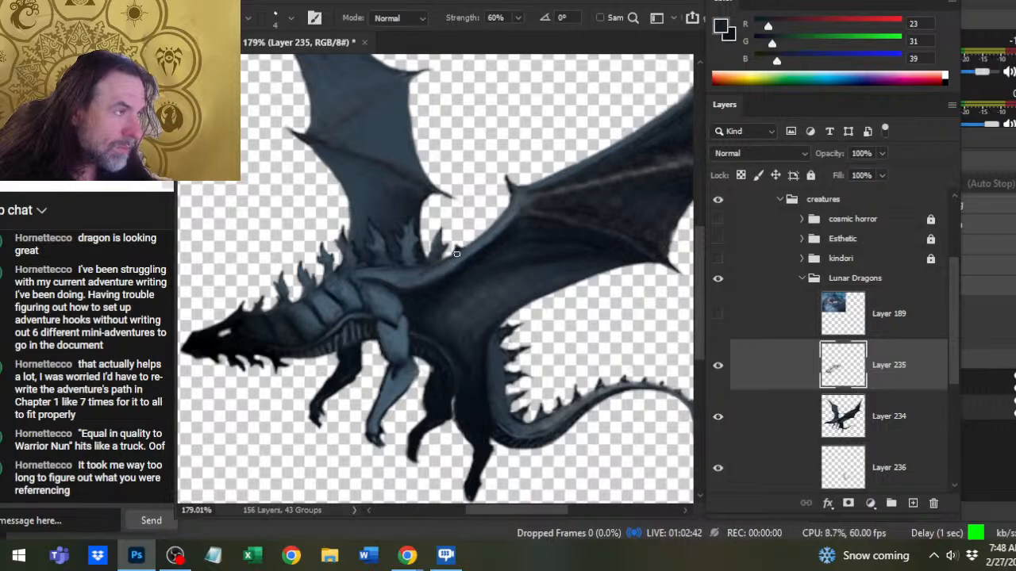
- Sample a near-black blue (8, 15, 23) from the hind leg, shade the thigh beside the tail base, and smudge it
{"action": "key", "text": "z"}
{"action": "key", "text": "ctrl+1"}
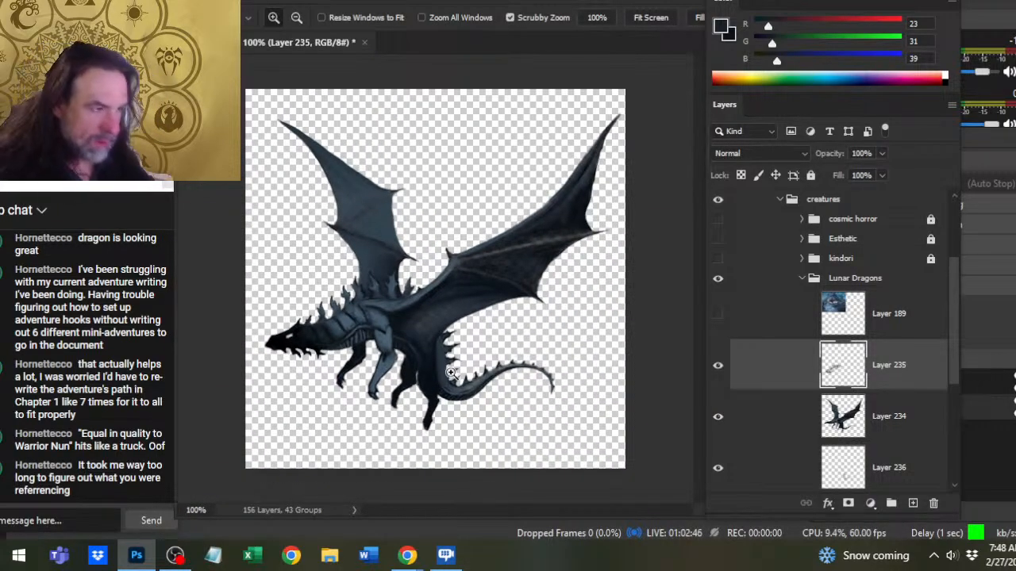
{"action": "left_click_drag", "start_coordinate": [457, 379], "coordinate": [465, 385]}
{"action": "key", "text": "b"}
{"action": "left_click", "coordinate": [421, 425], "text": "alt"}
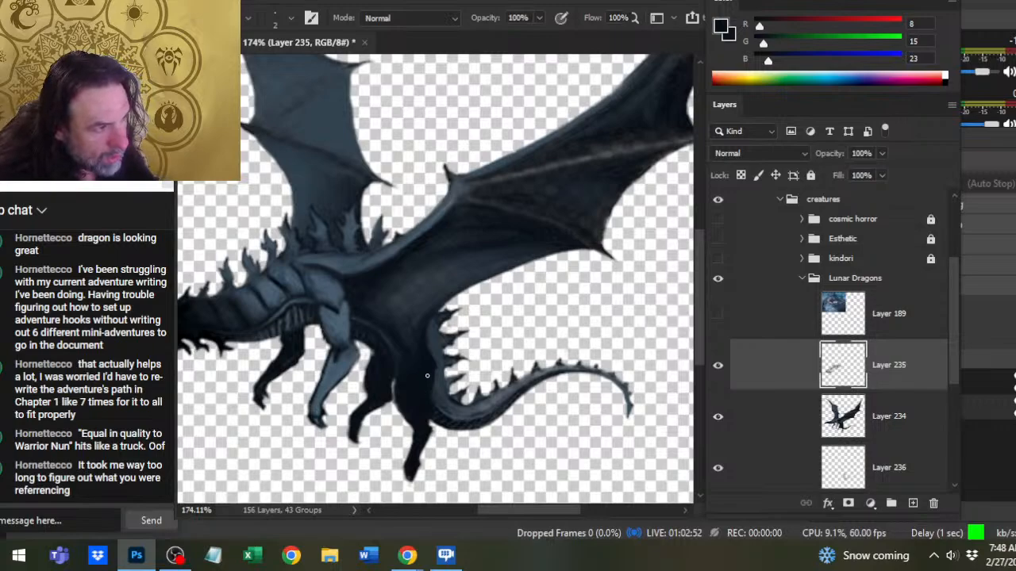
{"action": "key", "text": "r"}
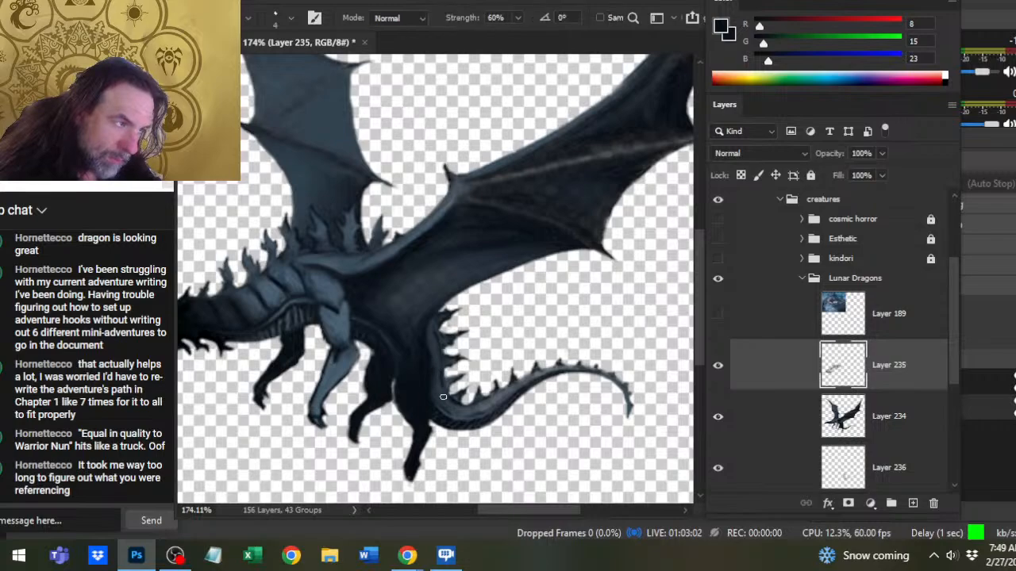
- Sample a lighter blue-gray (40, 54, 67) near the tail base, highlight the thigh's rear edge, and blend it with the Smudge tool
{"action": "key", "text": "b"}
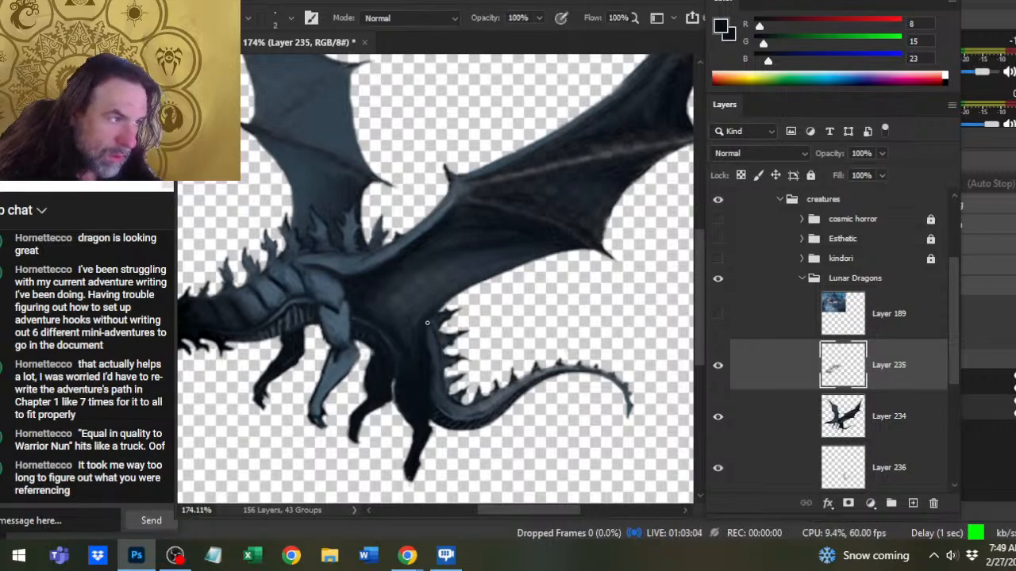
{"action": "left_click", "coordinate": [428, 341], "text": "alt"}
{"action": "left_click_drag", "start_coordinate": [428, 353], "coordinate": [427, 398]}
{"action": "key", "text": "r"}
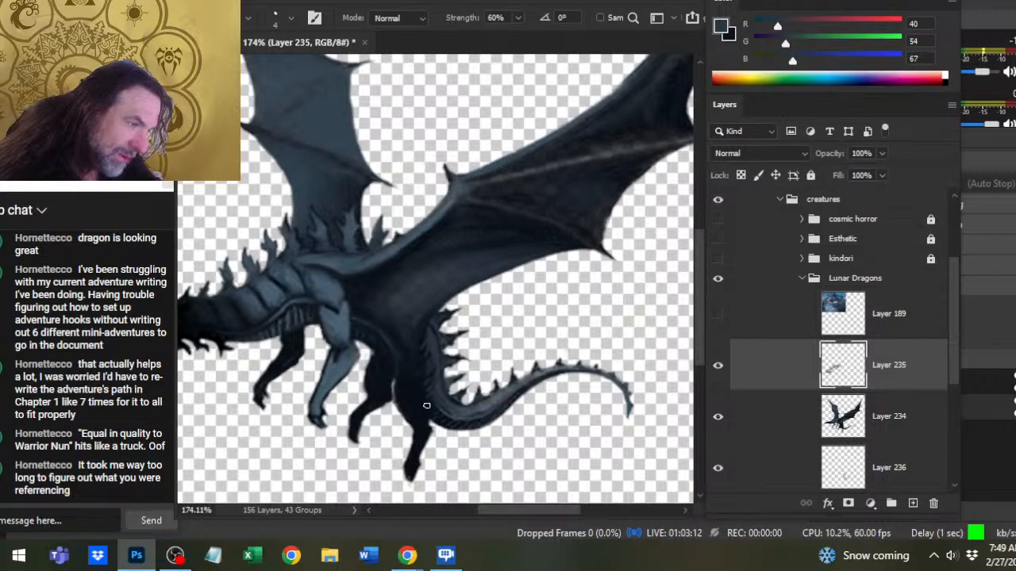
- Sample dark blue (8, 15, 25) from the thigh, paint the shadow between the hind leg and the tail's lower bend, and smudge it
{"action": "key", "text": "b"}
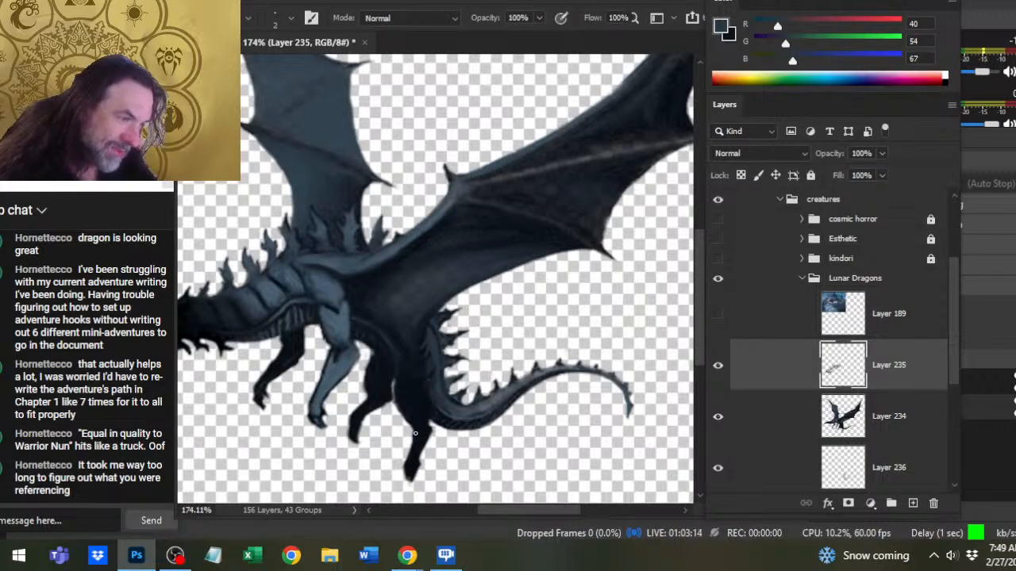
{"action": "left_click", "coordinate": [417, 389], "text": "alt"}
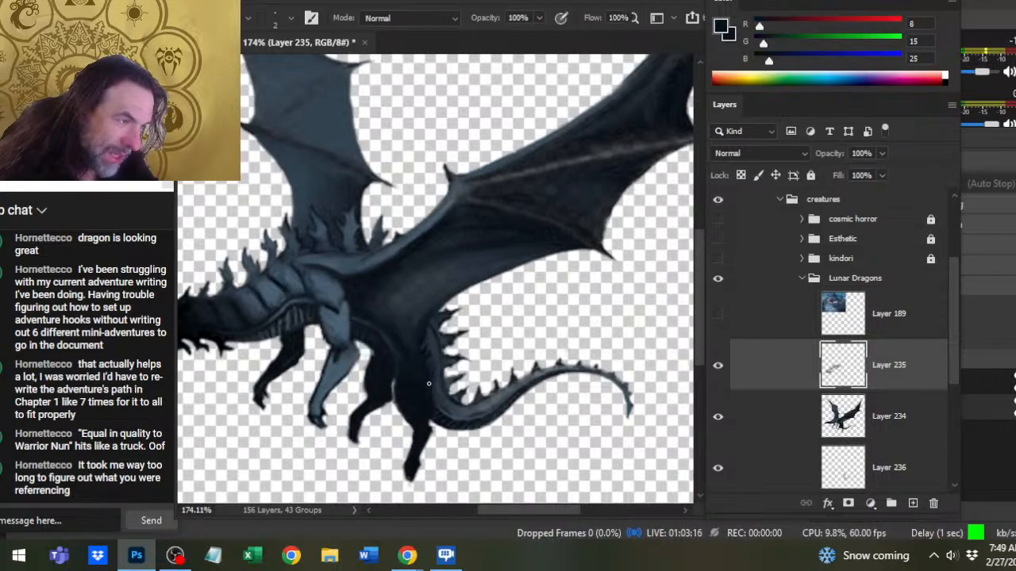
{"action": "key", "text": "r"}
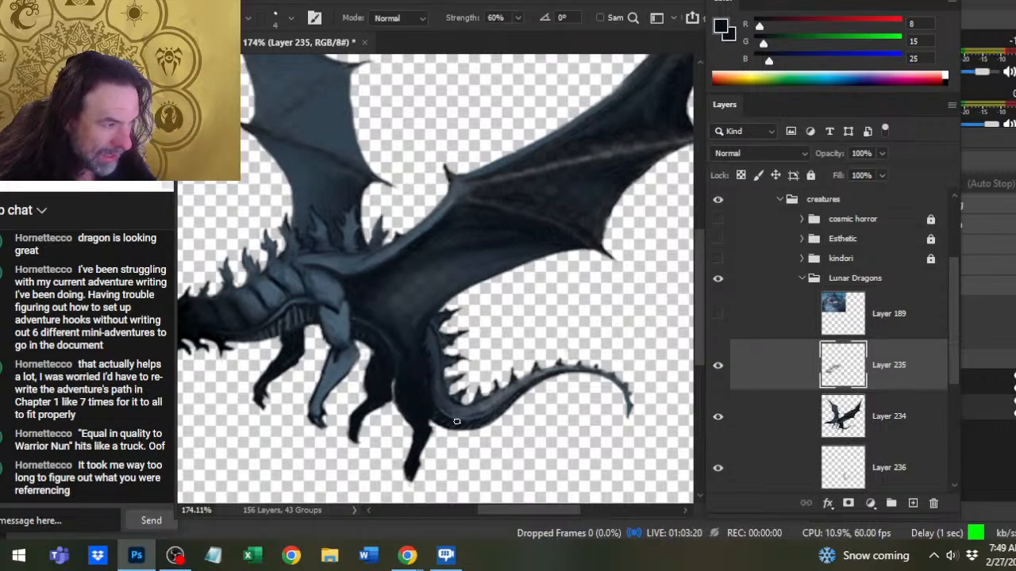
{"action": "key", "text": "b"}
{"action": "left_click_drag", "start_coordinate": [448, 396], "coordinate": [455, 405]}
{"action": "key", "text": "r"}
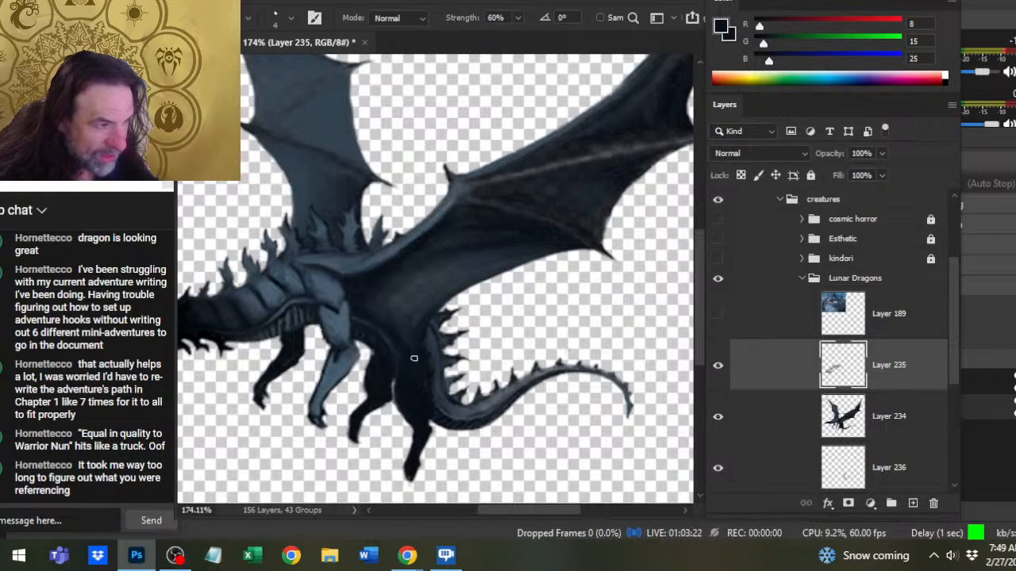
- Sample a mid blue-gray (30, 43, 54) from the tail base, paint soft highlights on the haunch, and smudge them in
{"action": "key", "text": "b"}
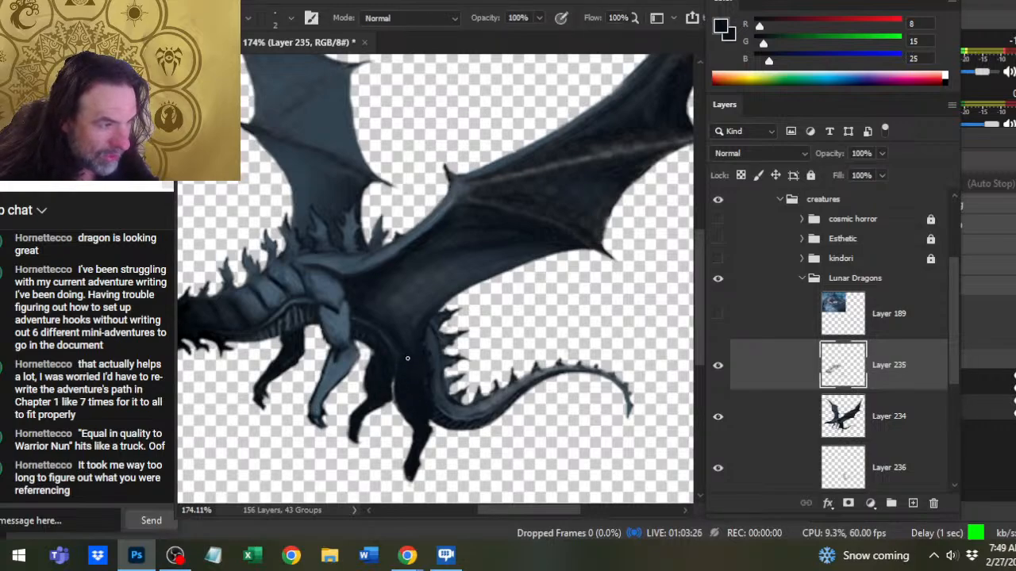
{"action": "key", "text": "r"}
{"action": "key", "text": "b"}
{"action": "left_click", "coordinate": [433, 366], "text": "alt"}
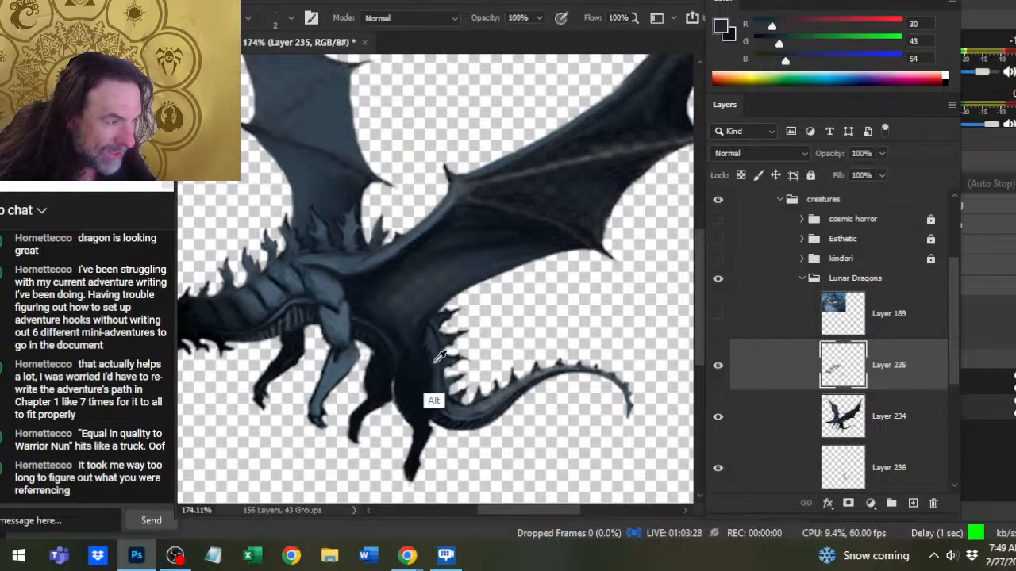
{"action": "key", "text": "r"}
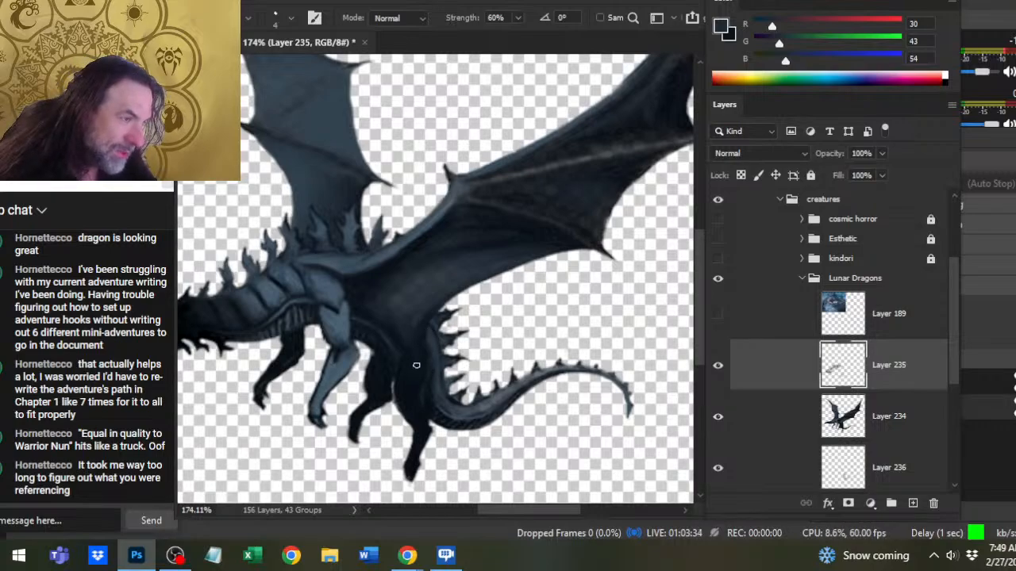
{"action": "key", "text": "b"}
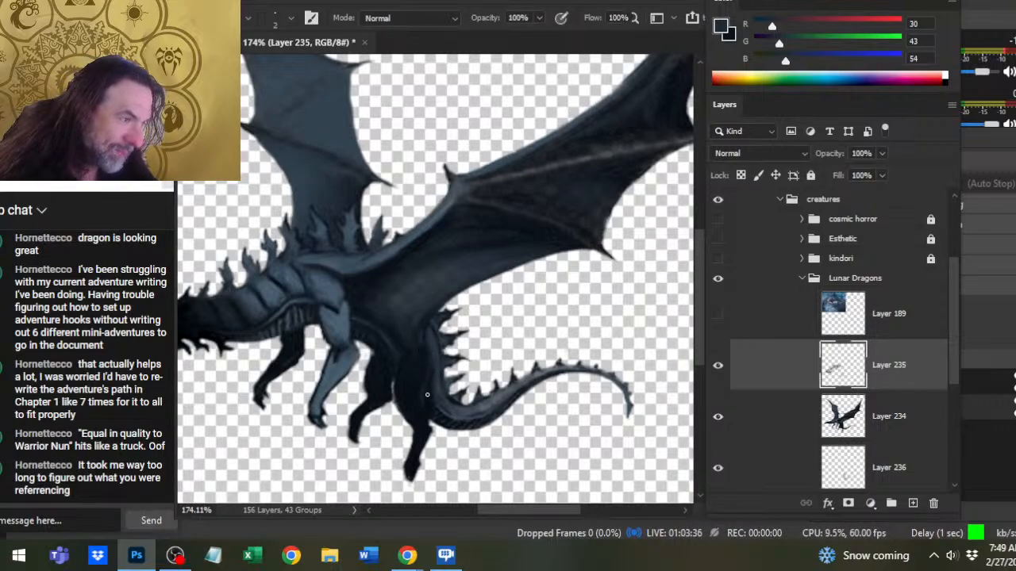
- Save the document
{"action": "key", "text": "z"}
{"action": "left_click_drag", "start_coordinate": [507, 419], "coordinate": [437, 438]}
{"action": "key", "text": "ctrl+s"}
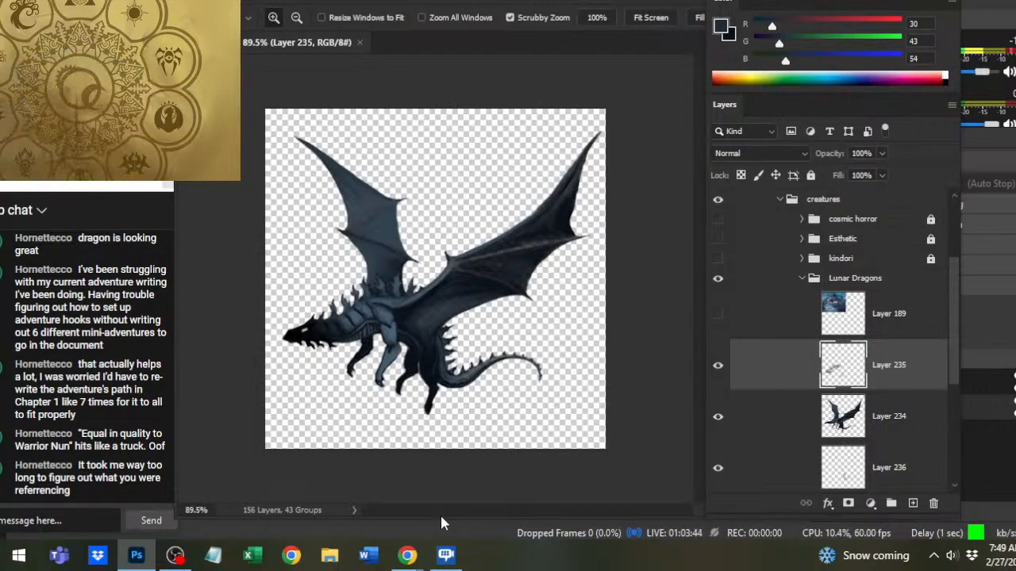
- Sample a dark blue (17, 26, 36) from the flank under the wing, then paint and smudge it over the hind thighs on Layer 235
{"action": "left_click_drag", "start_coordinate": [371, 294], "coordinate": [421, 279]}
{"action": "mouse_move", "coordinate": [521, 399]}
{"action": "left_mouse_down"}
{"action": "mouse_move", "coordinate": [478, 319]}
{"action": "mouse_move", "coordinate": [446, 313]}
{"action": "mouse_move", "coordinate": [439, 331]}
{"action": "left_mouse_up"}
{"action": "key", "text": "b"}
{"action": "left_click", "coordinate": [439, 295], "text": "alt"}
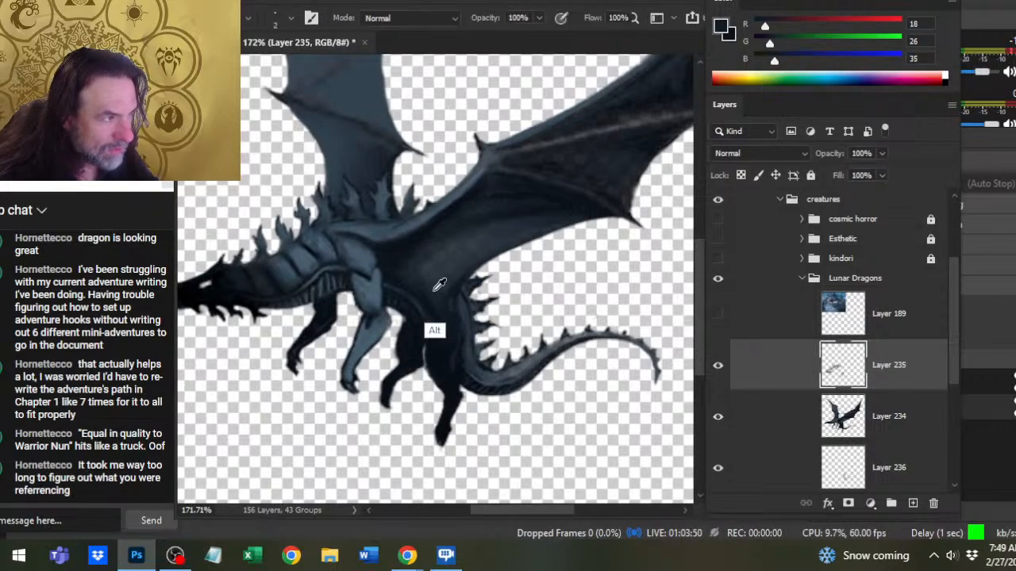
{"action": "left_click", "coordinate": [438, 292], "text": "alt"}
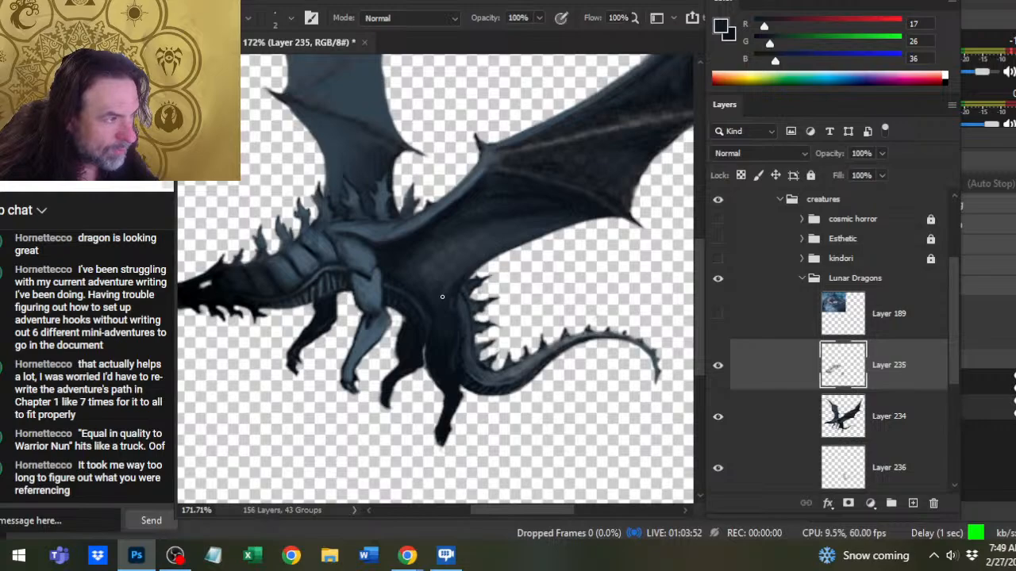
{"action": "key", "text": "r"}
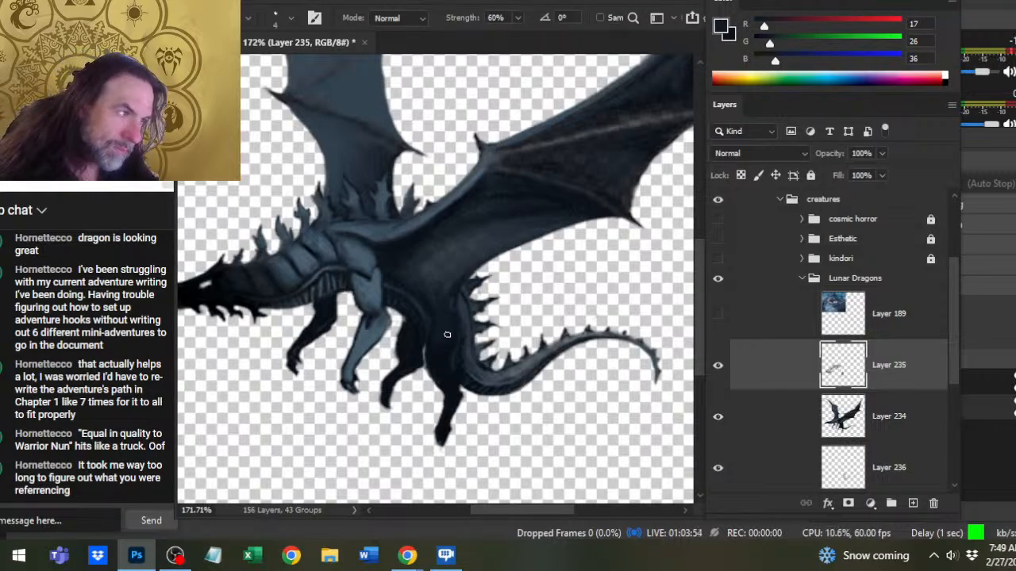
{"action": "key", "text": "b"}
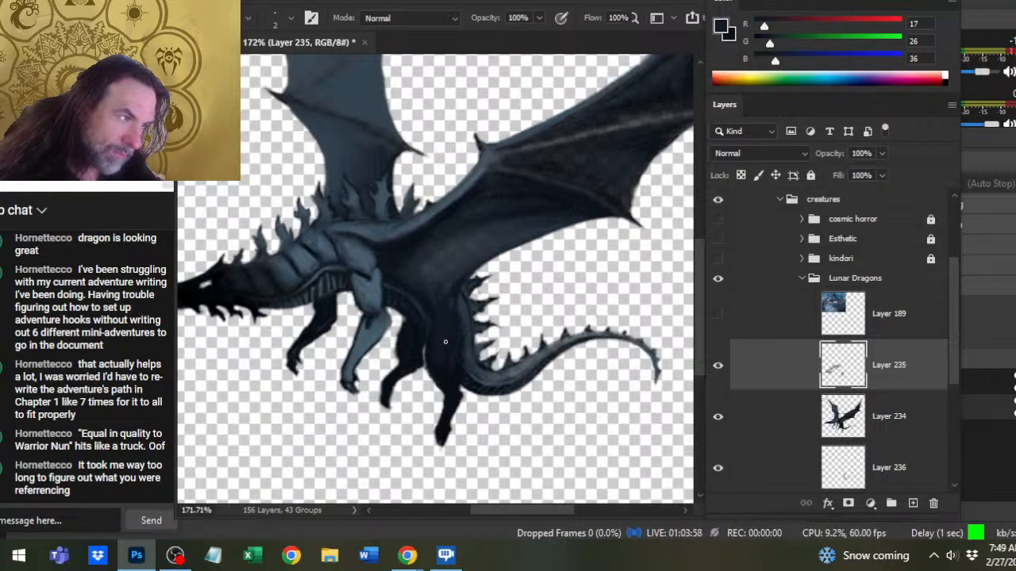
{"action": "key", "text": "r"}
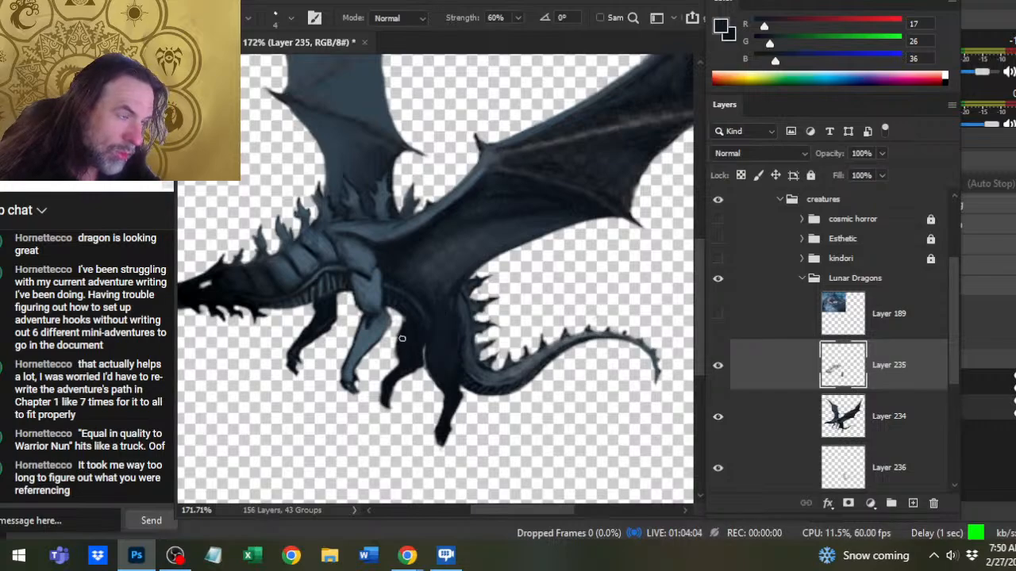
- Merge Layer 234 with Layer 236 beneath it and save the document
{"action": "key", "text": "b"}
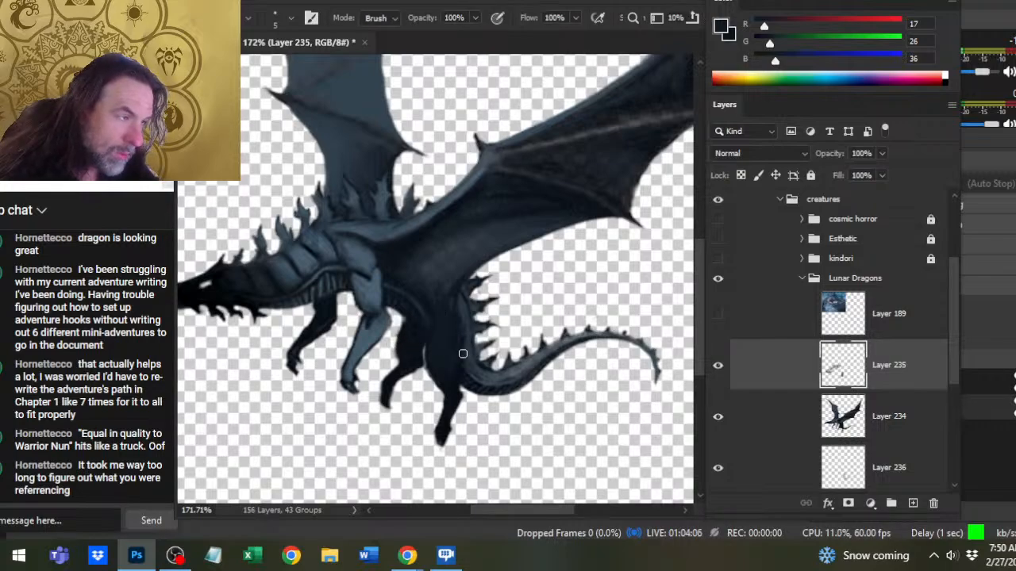
{"action": "left_click", "coordinate": [803, 412]}
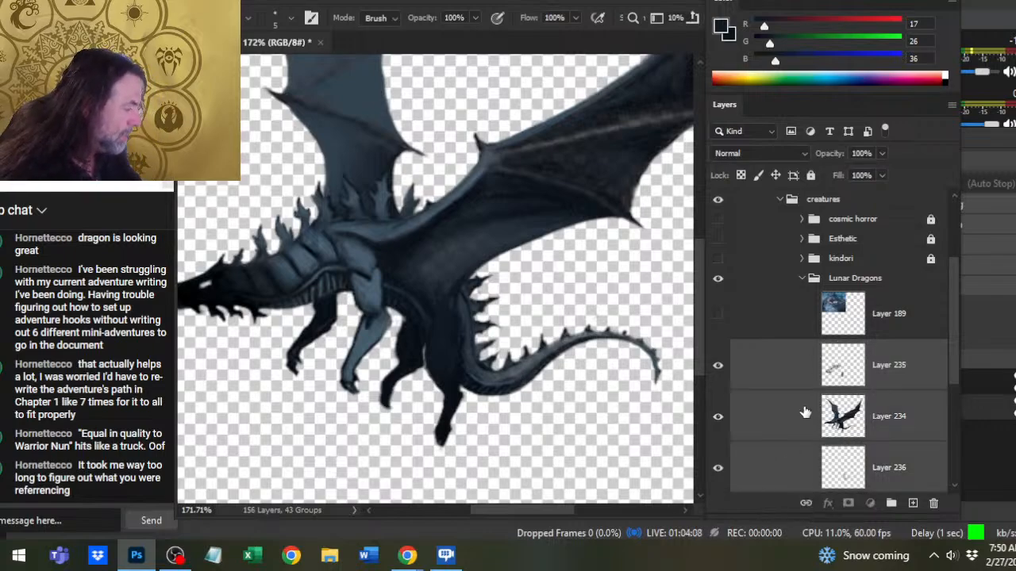
{"action": "right_click", "coordinate": [805, 411]}
{"action": "left_click", "coordinate": [868, 435]}
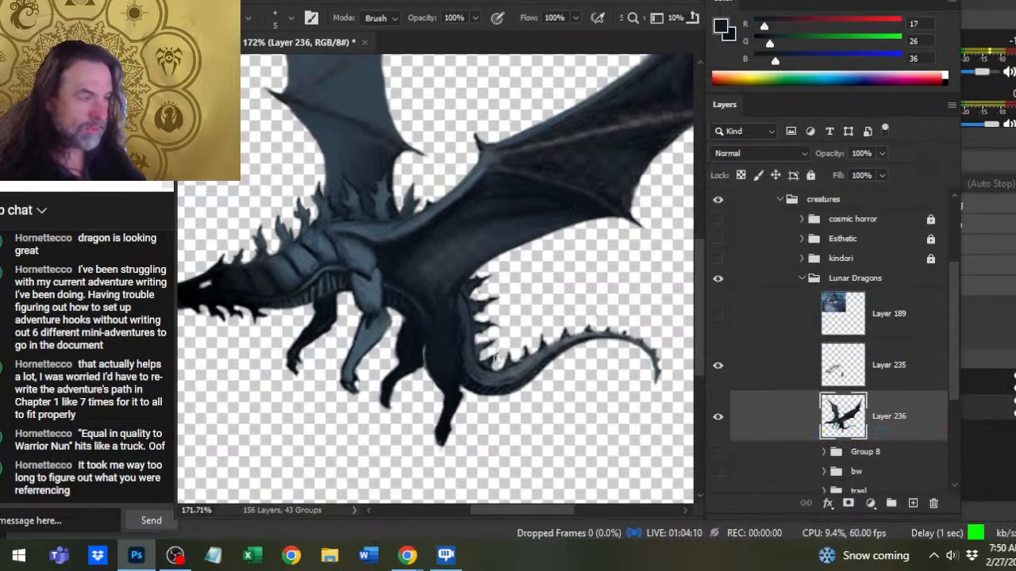
{"action": "key", "text": "z"}
{"action": "left_click_drag", "start_coordinate": [527, 357], "coordinate": [496, 358]}
{"action": "left_click_drag", "start_coordinate": [526, 406], "coordinate": [489, 403]}
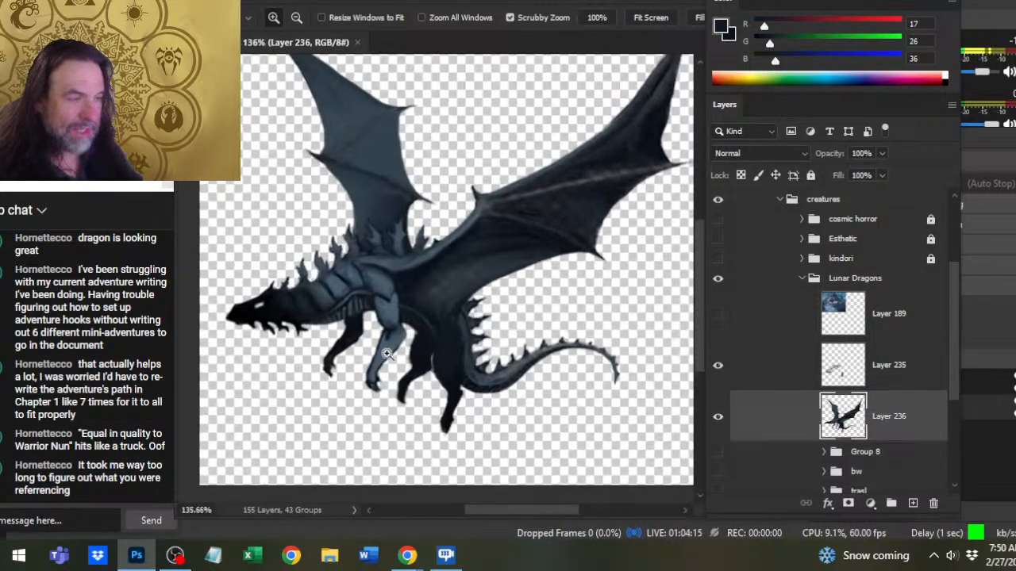
- Smudge the shoulder on Layer 236, then sample slate blue (23, 35, 45), paint around the back spikes' bases, and blend it
{"action": "scroll", "coordinate": [405, 356], "scroll_direction": "up", "scroll_amount": 3}
{"action": "key", "text": "r"}
{"action": "left_click_drag", "start_coordinate": [381, 314], "coordinate": [388, 304]}
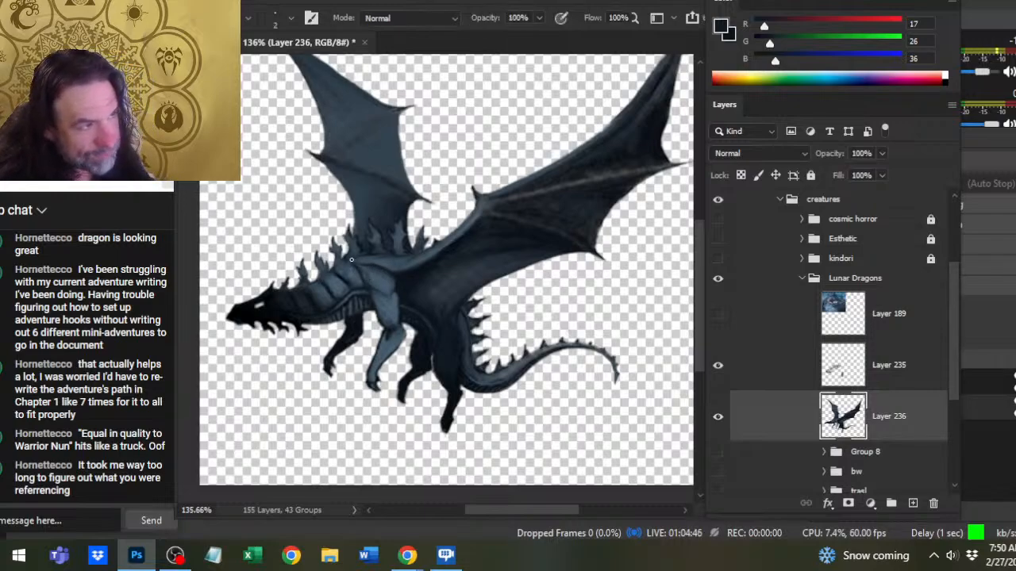
{"action": "key", "text": "b"}
{"action": "left_click", "coordinate": [374, 251], "text": "alt"}
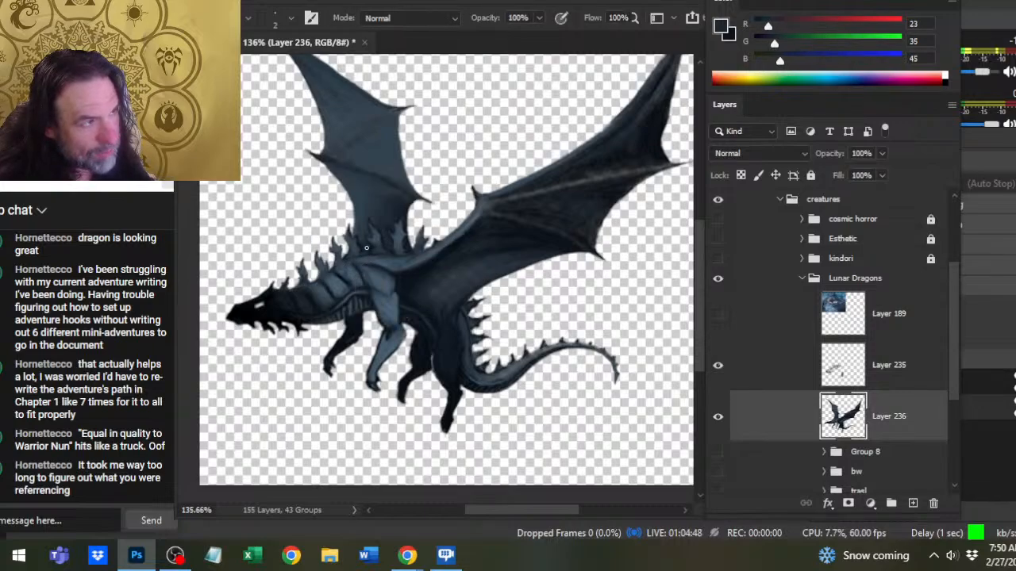
{"action": "key", "text": "r"}
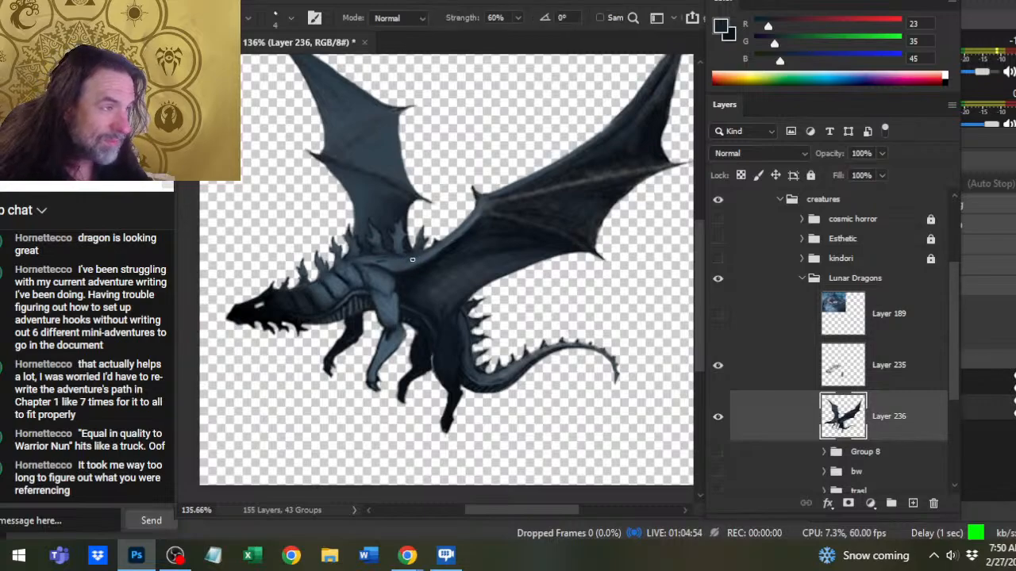
- Merge Layer 235 into Layer 236, then paint and smudge the neck plates into smooth slate blue shading
{"action": "right_click", "coordinate": [782, 365]}
{"action": "left_click", "coordinate": [815, 438]}
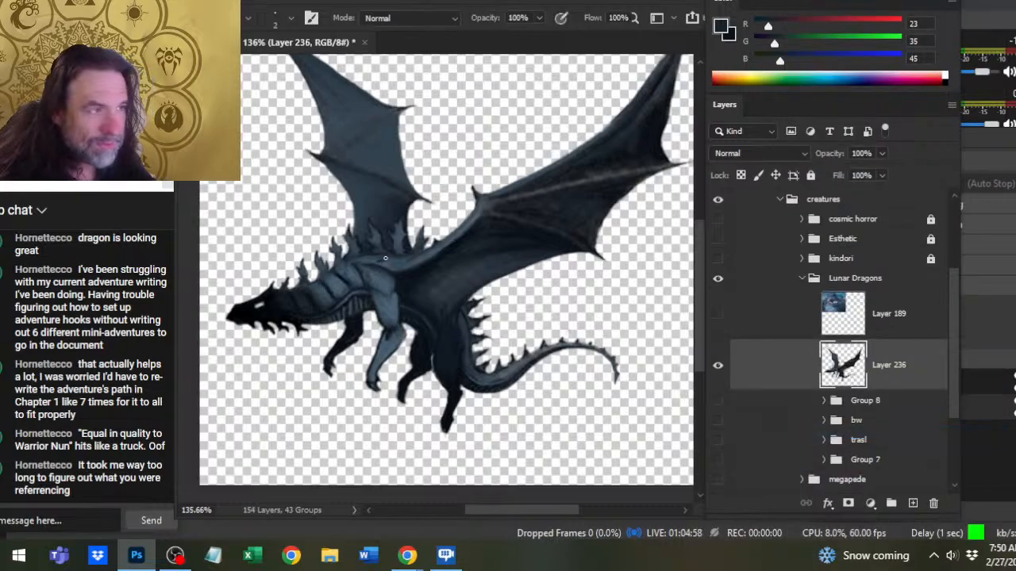
{"action": "key", "text": "r"}
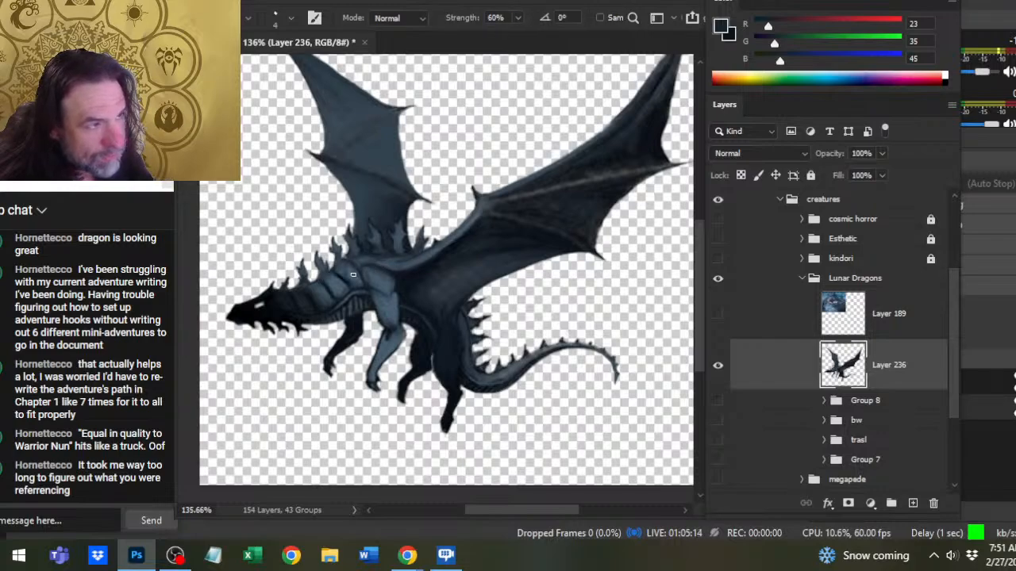
{"action": "key", "text": "b"}
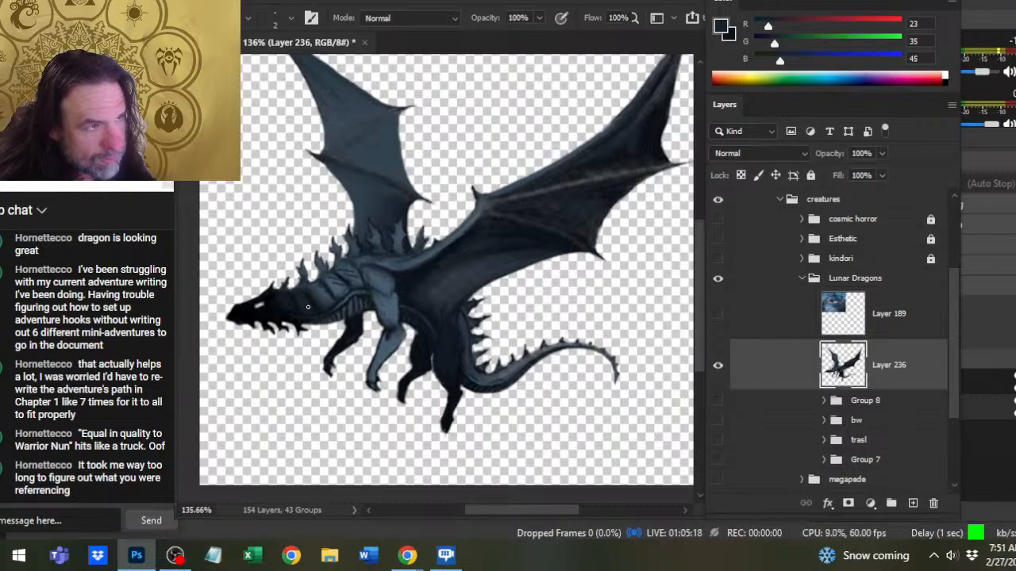
{"action": "key", "text": "r"}
{"action": "key", "text": "b"}
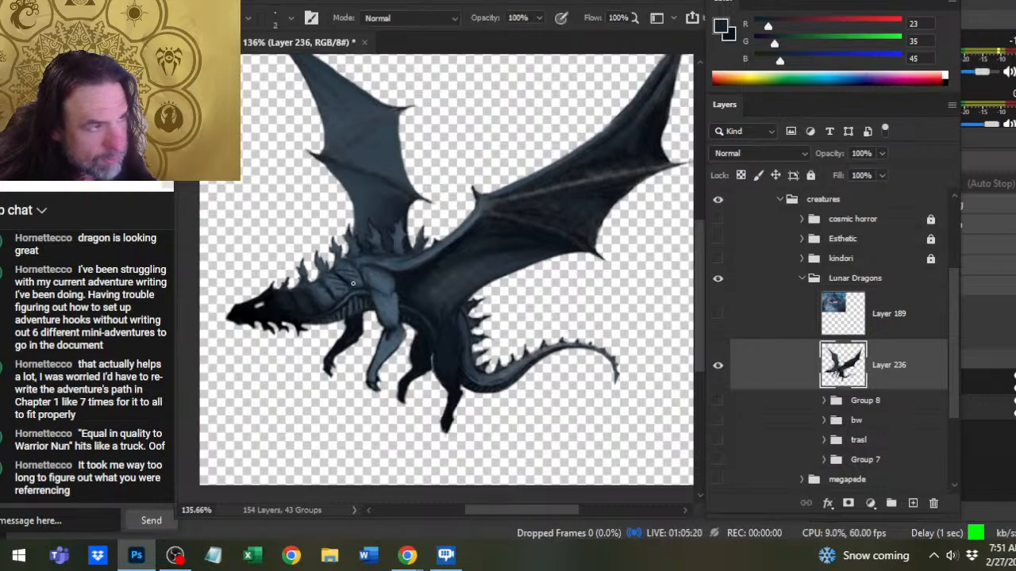
{"action": "key", "text": "r"}
{"action": "key", "text": "b"}
{"action": "key", "text": "r"}
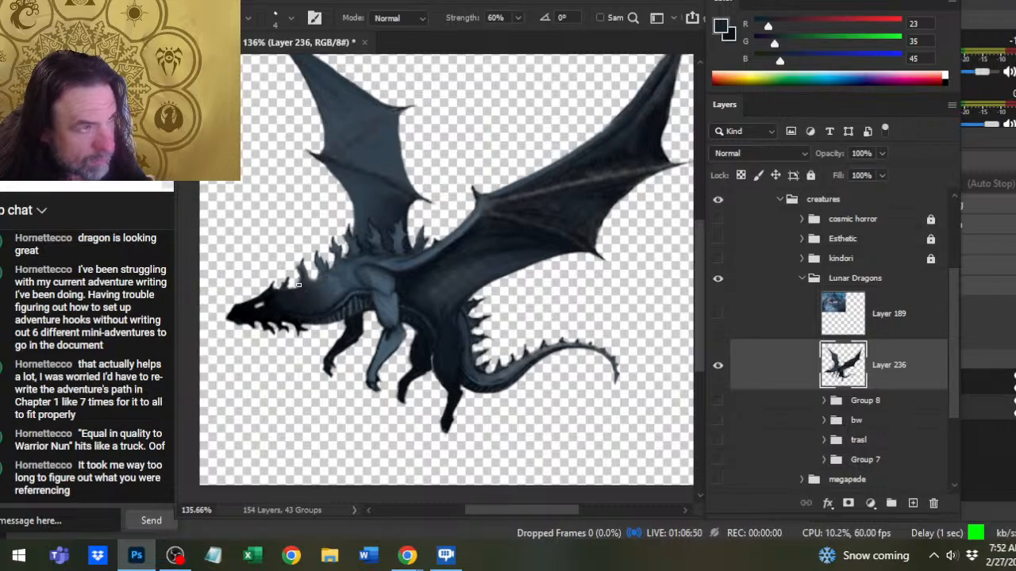
- Erase stray paint between the neck spikes, blend the back along the spike bases on Layer 236, and save the document
{"action": "key", "text": "b"}
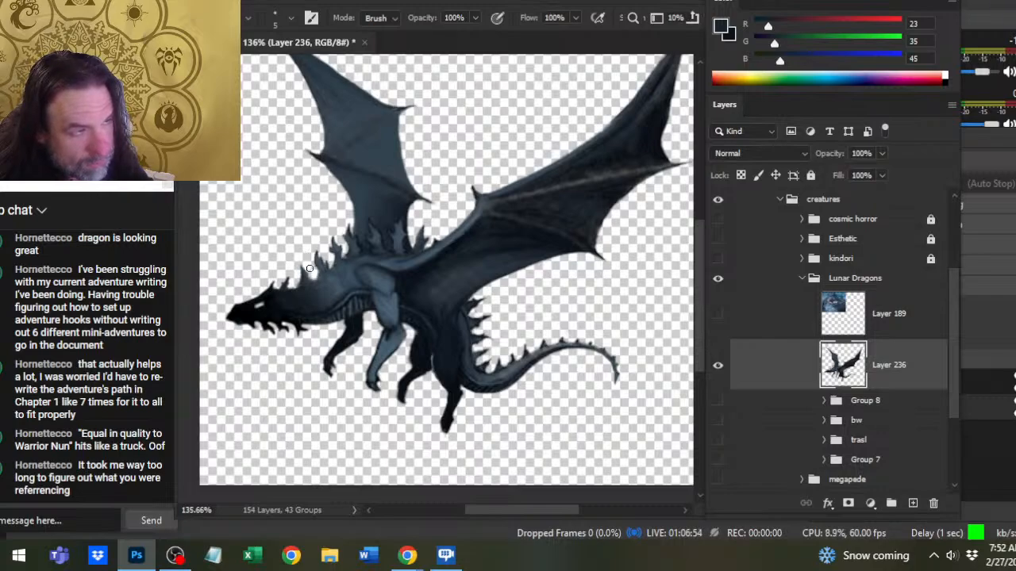
{"action": "key", "text": "r"}
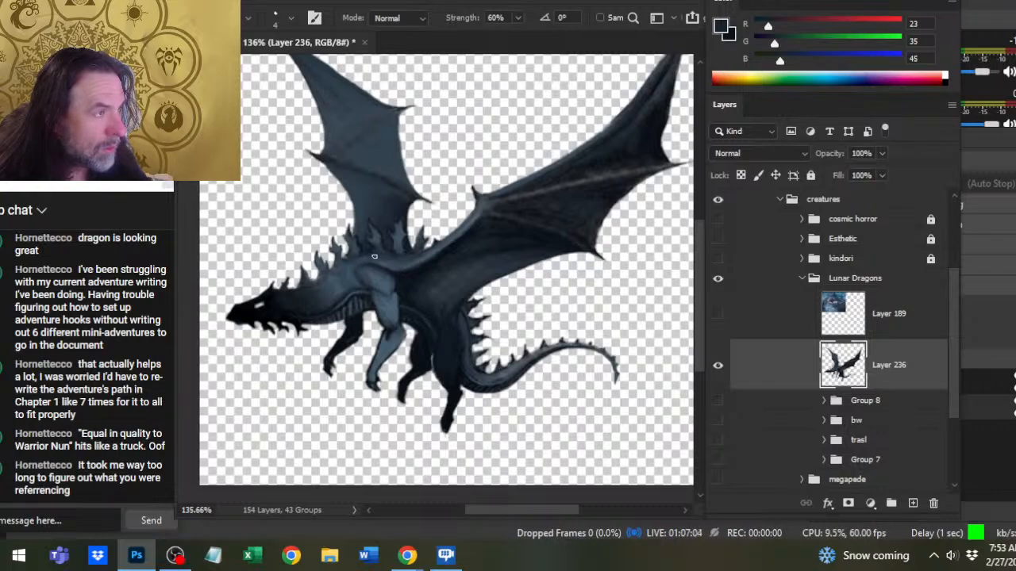
{"action": "key", "text": "b"}
{"action": "key", "text": "r"}
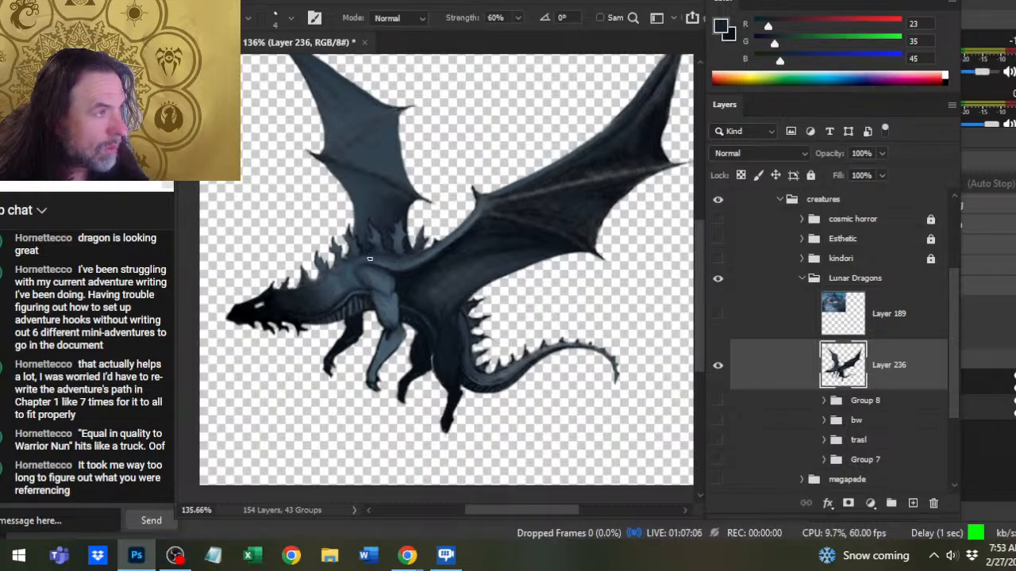
{"action": "key", "text": "b"}
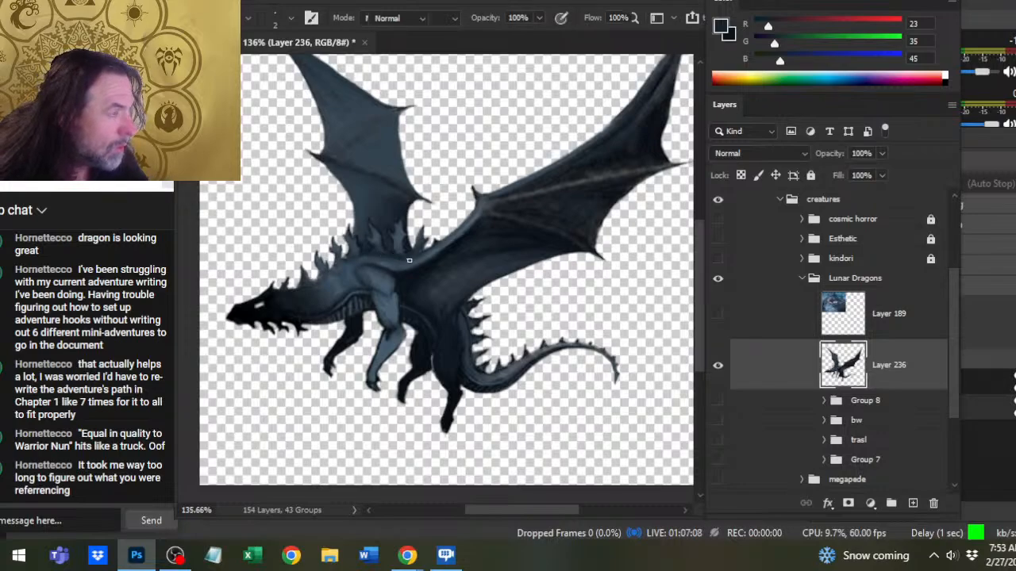
{"action": "key", "text": "r"}
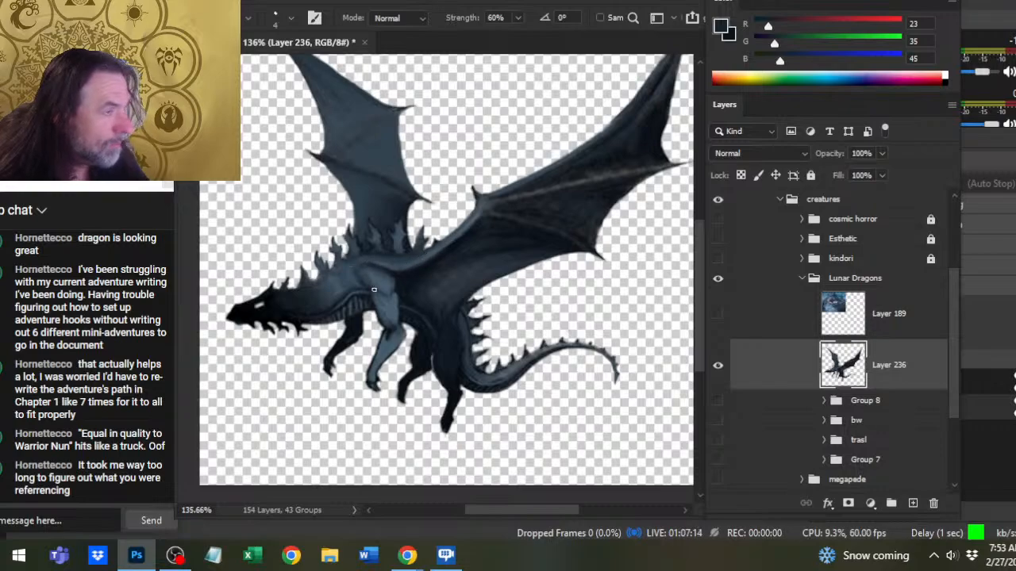
{"action": "key", "text": "z"}
{"action": "key", "text": "ctrl+s"}
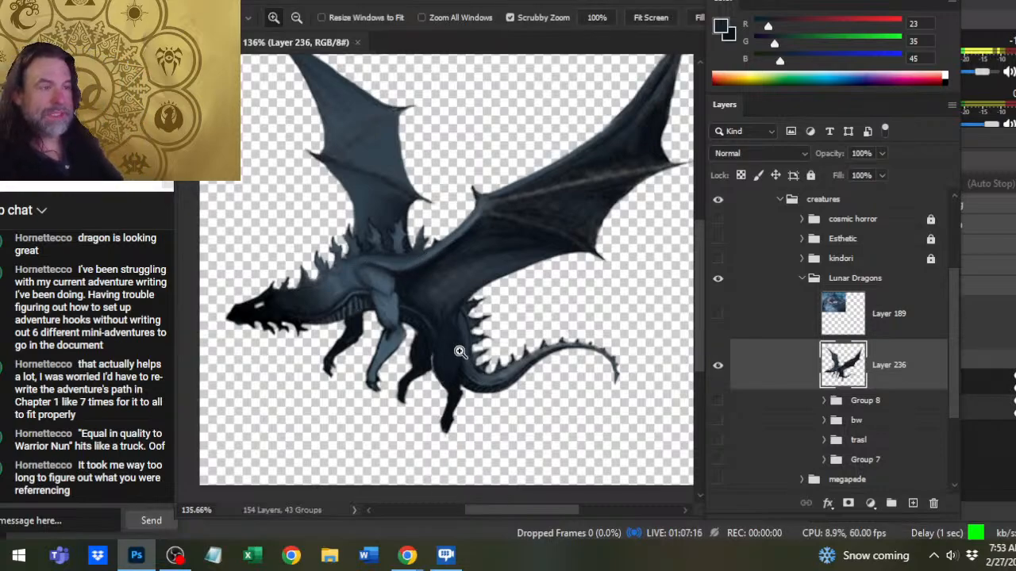
- Select the transparent background around the dragon on Layer 236 and invert the selection to the dragon's silhouette
{"action": "left_click_drag", "start_coordinate": [494, 341], "coordinate": [443, 338]}
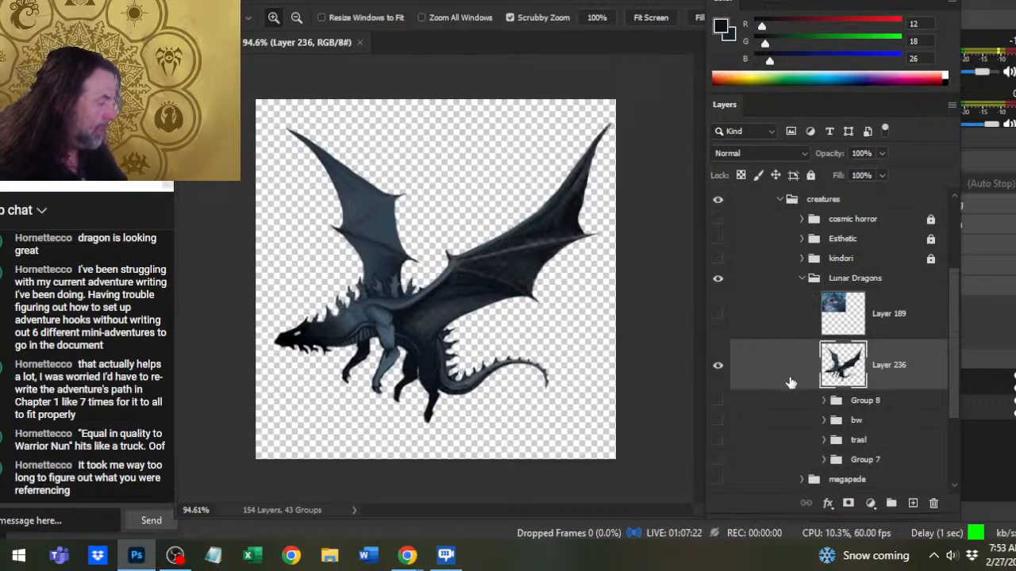
{"action": "key", "text": "w"}
{"action": "left_click", "coordinate": [613, 384]}
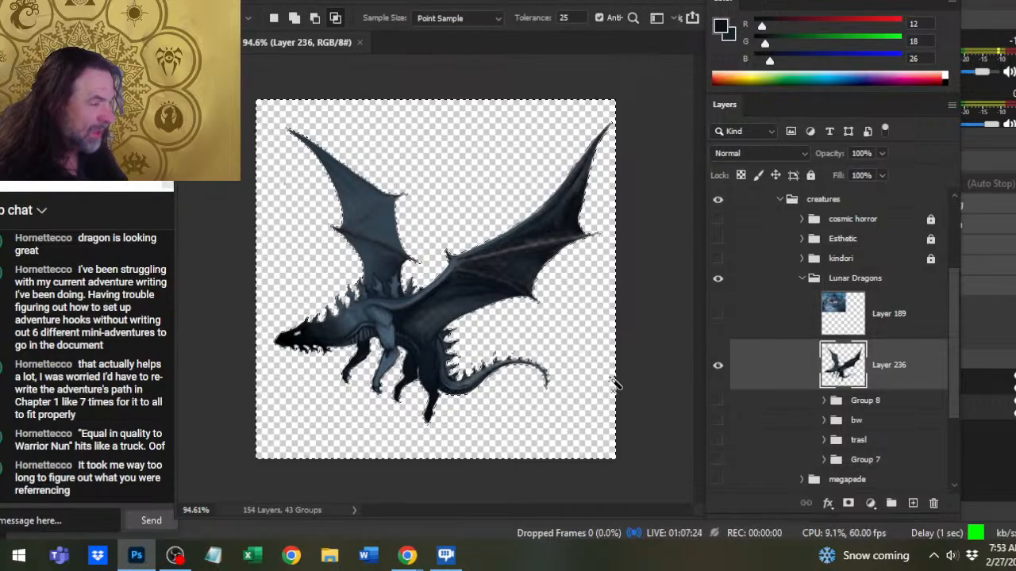
{"action": "key", "text": "l"}
{"action": "right_click", "coordinate": [579, 334]}
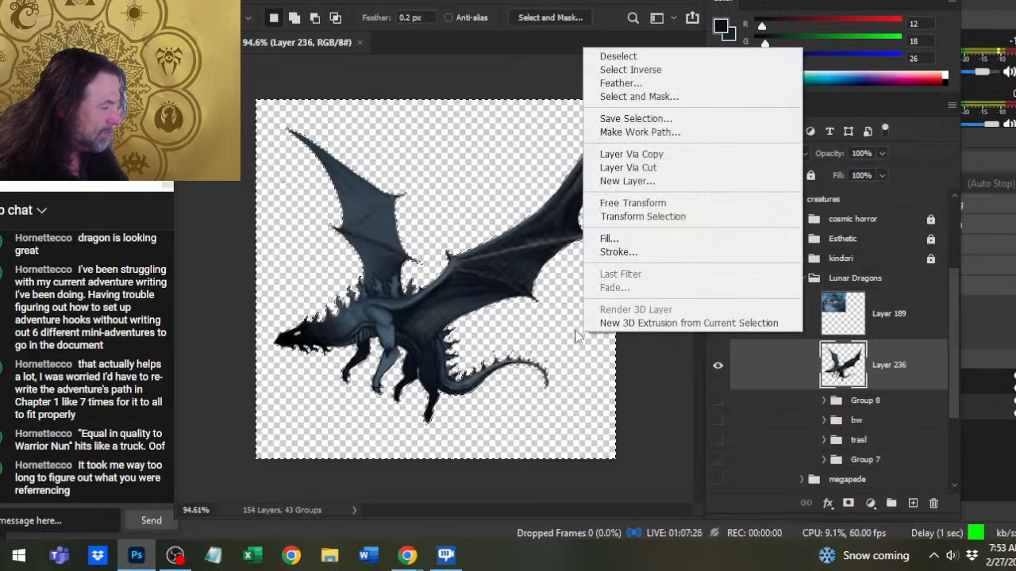
{"action": "left_click", "coordinate": [678, 70]}
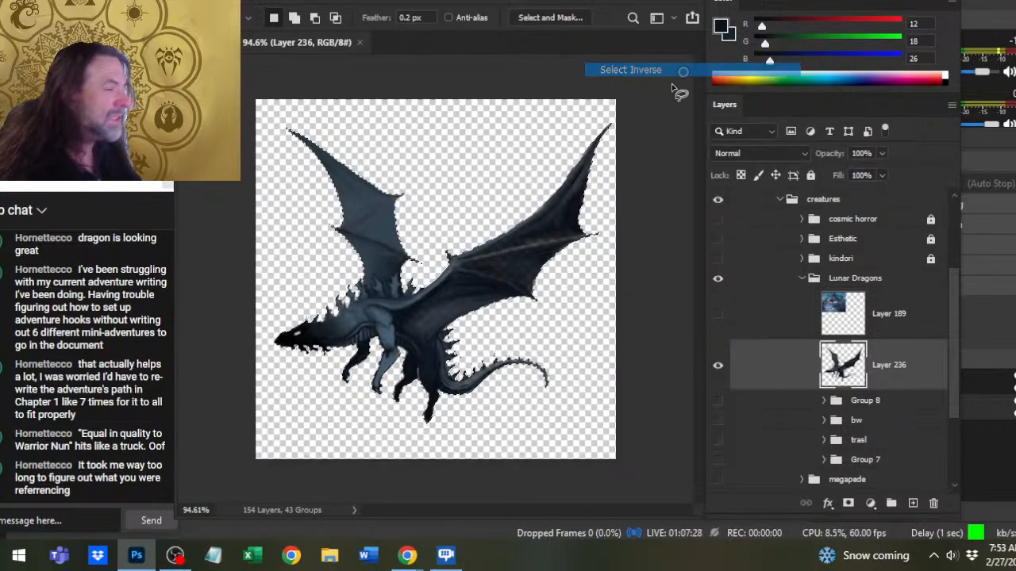
- Move Group 8, Group 7 and the bw group into the trasl group, and rename that group tras
{"action": "left_click", "coordinate": [791, 405]}
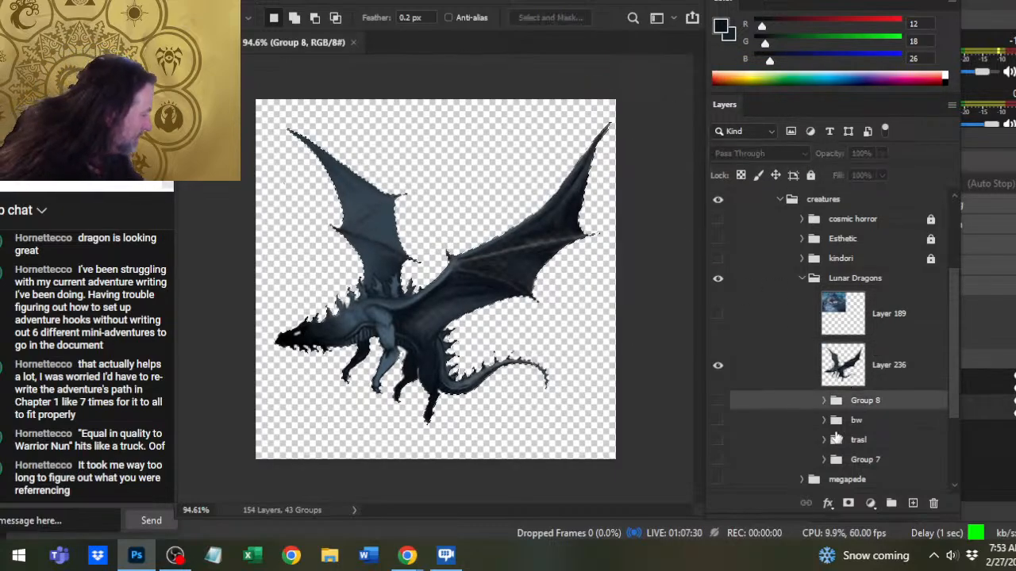
{"action": "left_click_drag", "start_coordinate": [868, 401], "coordinate": [873, 443]}
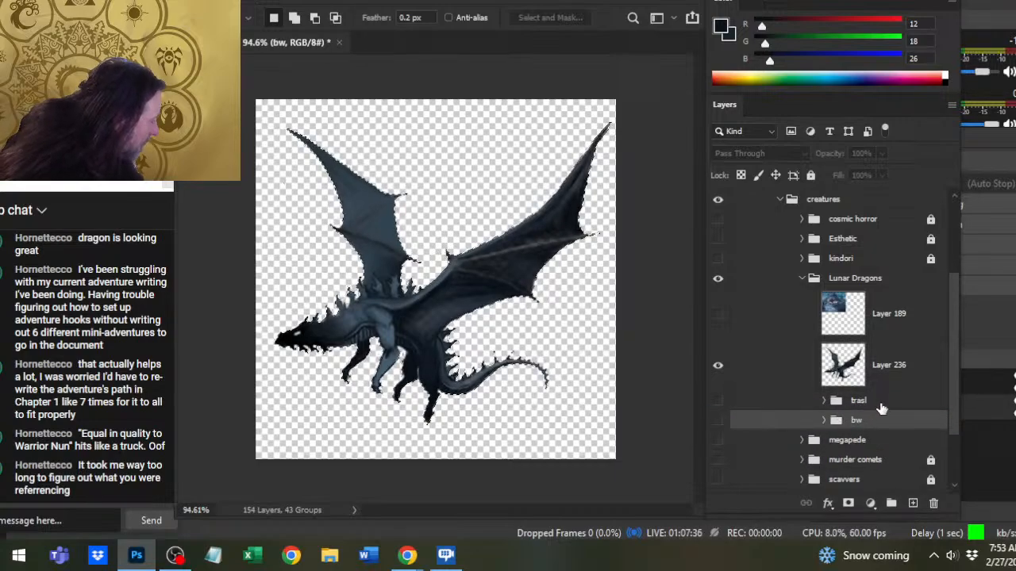
{"action": "left_click_drag", "start_coordinate": [881, 408], "coordinate": [881, 410]}
{"action": "double_click", "coordinate": [856, 403]}
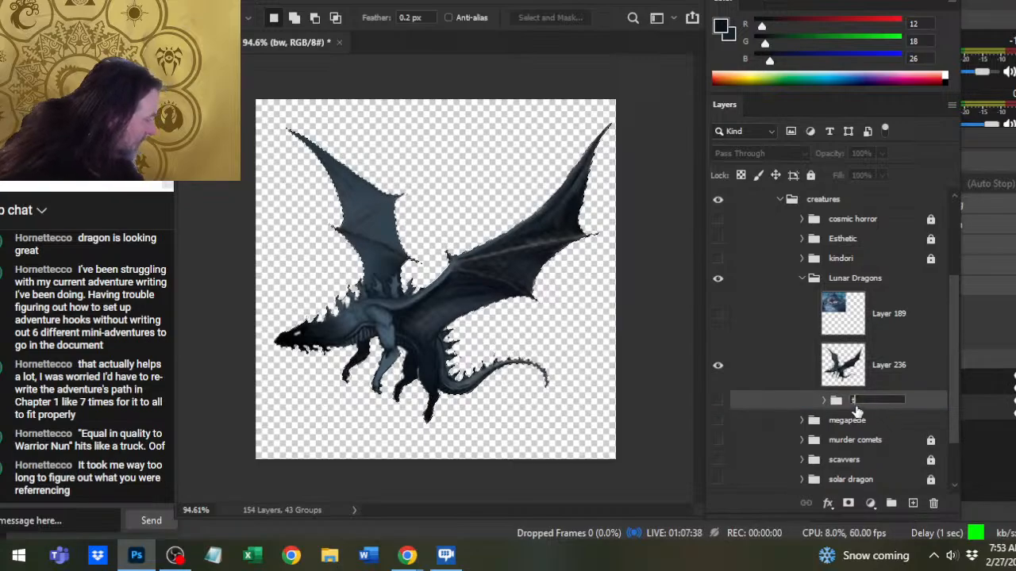
{"action": "type", "text": "tras"}
{"action": "key", "text": "Return"}
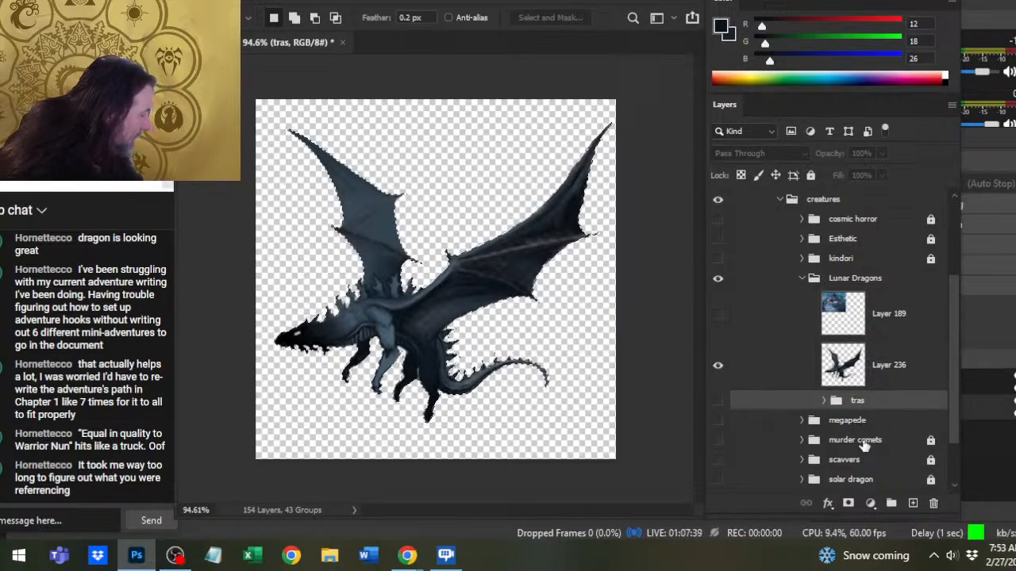
- Add a new layer between Layer 236 and the tras group, and contract the dragon selection by 2 pixels
{"action": "left_click", "coordinate": [883, 381]}
{"action": "left_click", "coordinate": [885, 403]}
{"action": "left_click", "coordinate": [913, 503]}
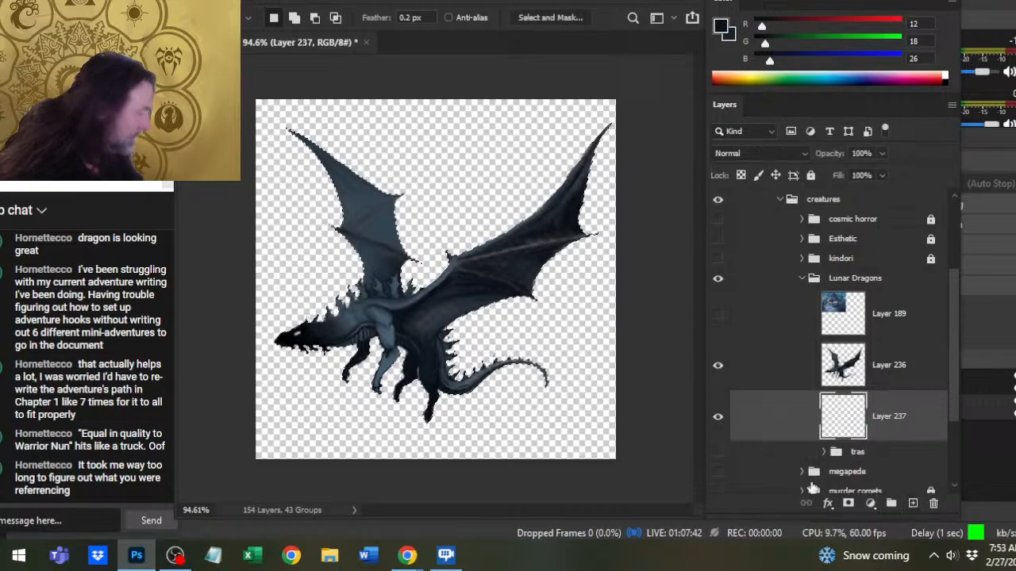
{"action": "left_click", "coordinate": [369, 2]}
{"action": "mouse_move", "coordinate": [427, 226]}
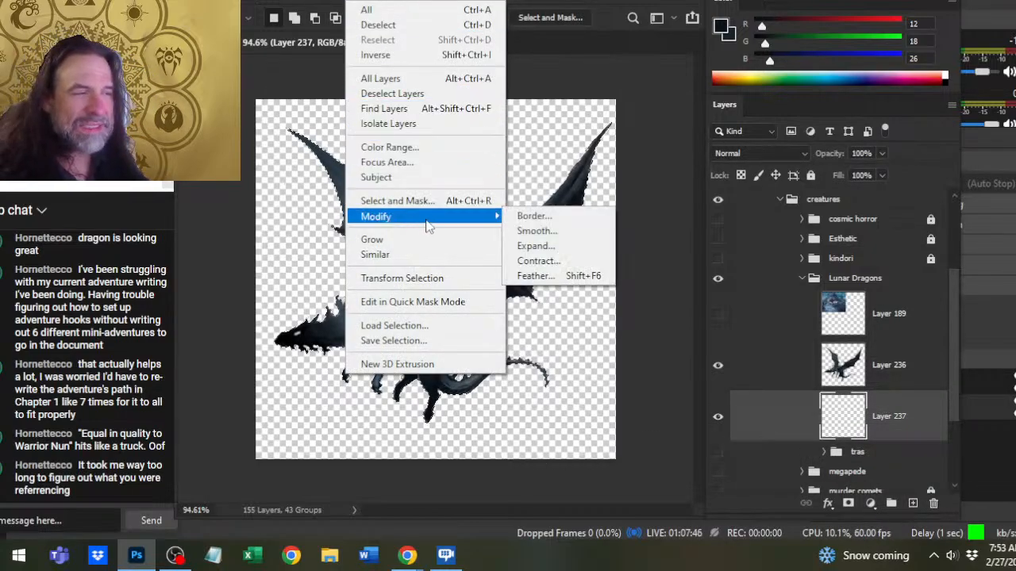
{"action": "left_click", "coordinate": [538, 260]}
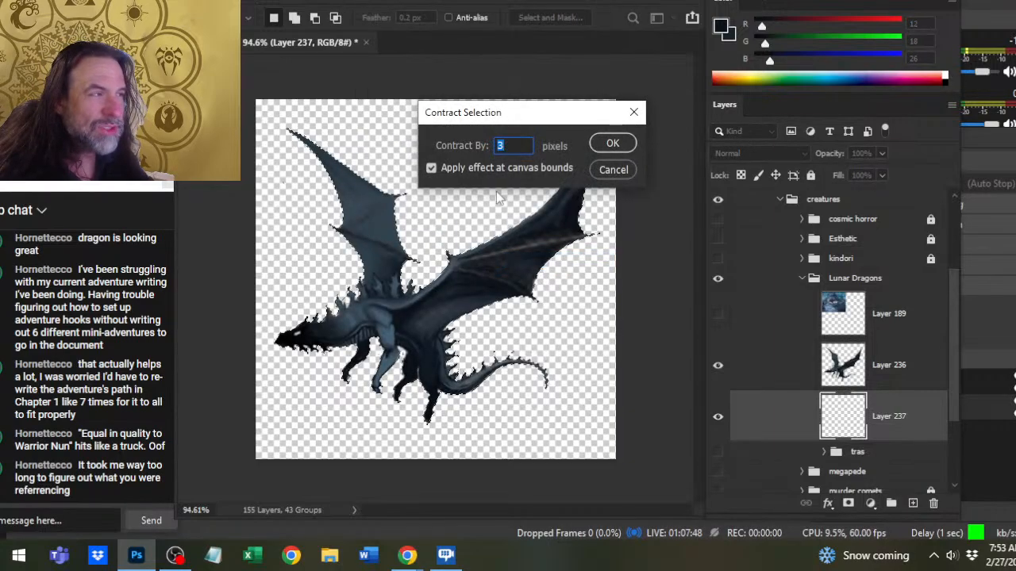
{"action": "type", "text": "2"}
{"action": "key", "text": "Return"}
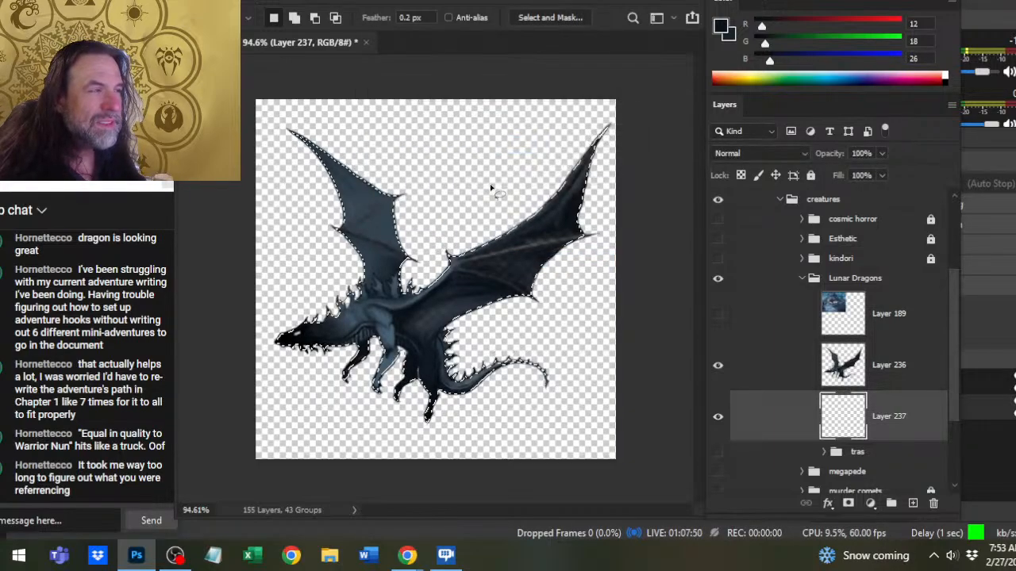
- Fill the selected silhouette with black (0, 0, 0) on Layer 237, deselect, and check it with Layer 236 temporarily hidden
{"action": "left_click_drag", "start_coordinate": [769, 61], "coordinate": [730, 54]}
{"action": "key", "text": "g"}
{"action": "left_click", "coordinate": [535, 275]}
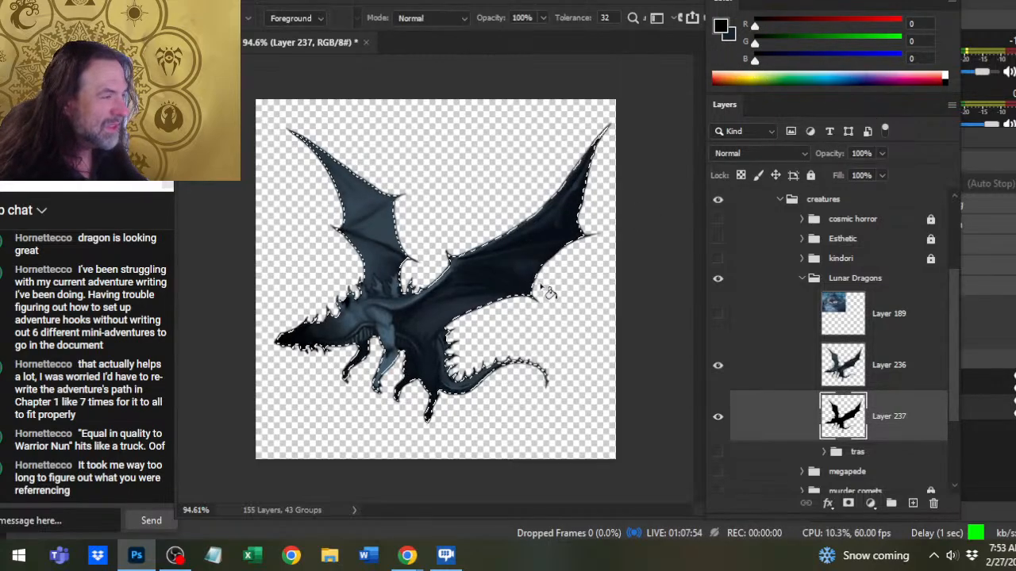
{"action": "left_click", "coordinate": [717, 366]}
{"action": "key", "text": "l"}
{"action": "key", "text": "ctrl+d"}
{"action": "key", "text": "z"}
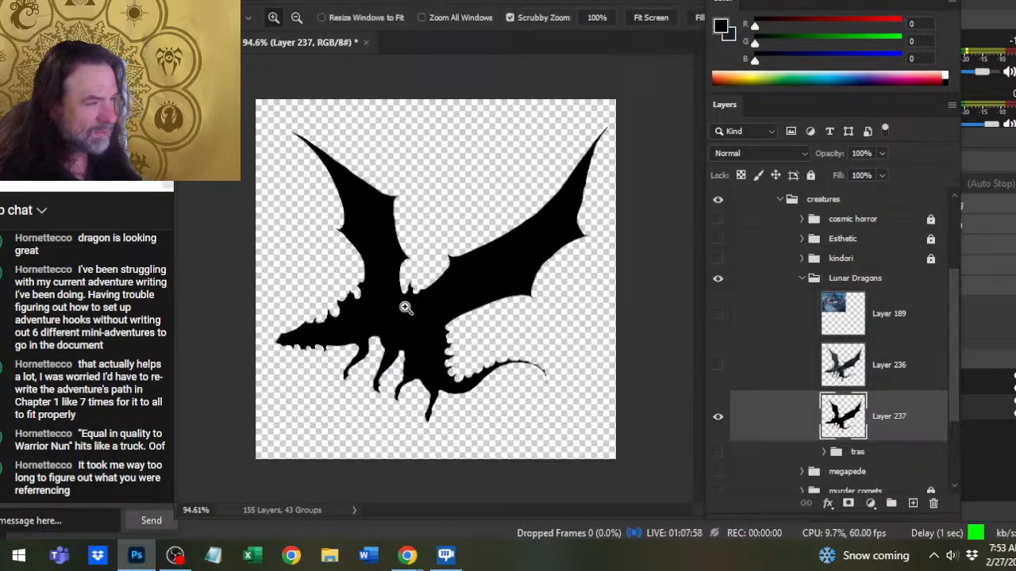
{"action": "left_click", "coordinate": [717, 366]}
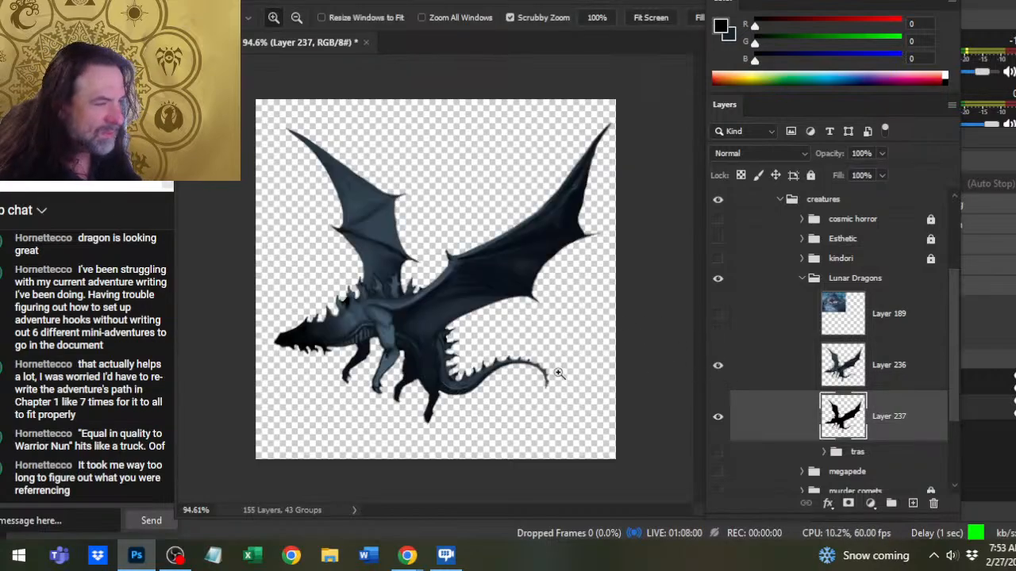
- Erase the excess black fill between the neck spikes on Layer 237
{"action": "left_click_drag", "start_coordinate": [345, 325], "coordinate": [422, 343]}
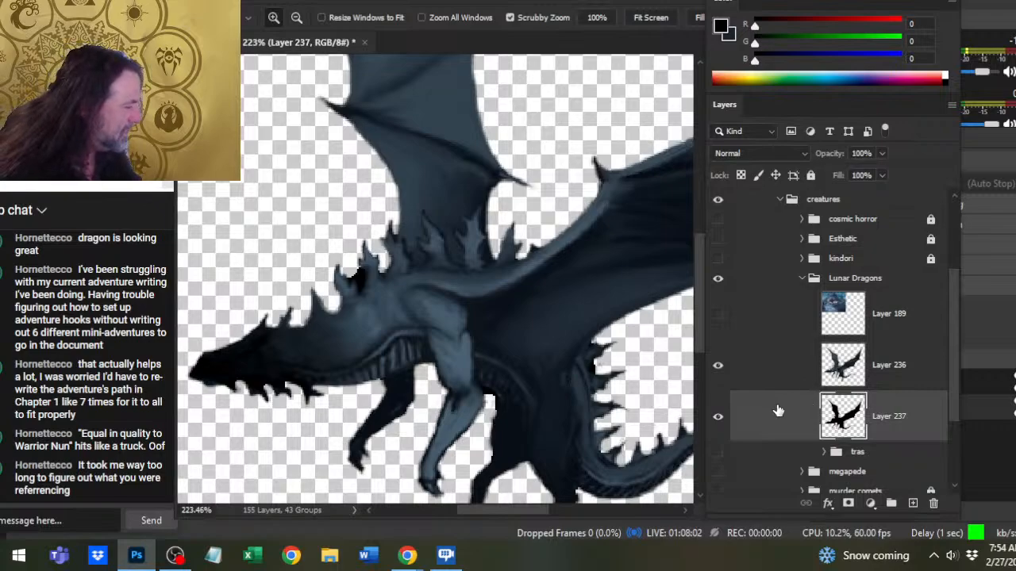
{"action": "key", "text": "b"}
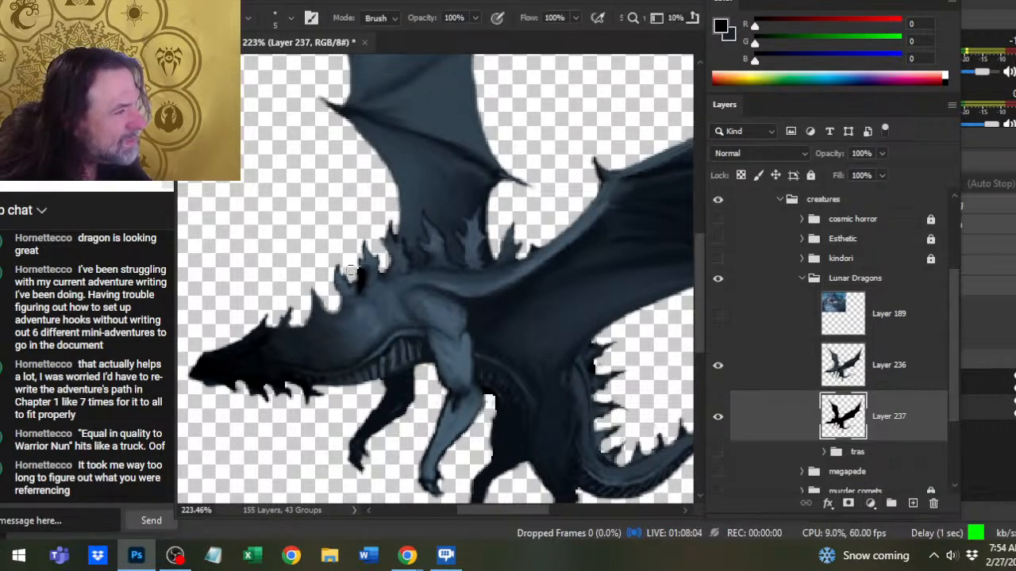
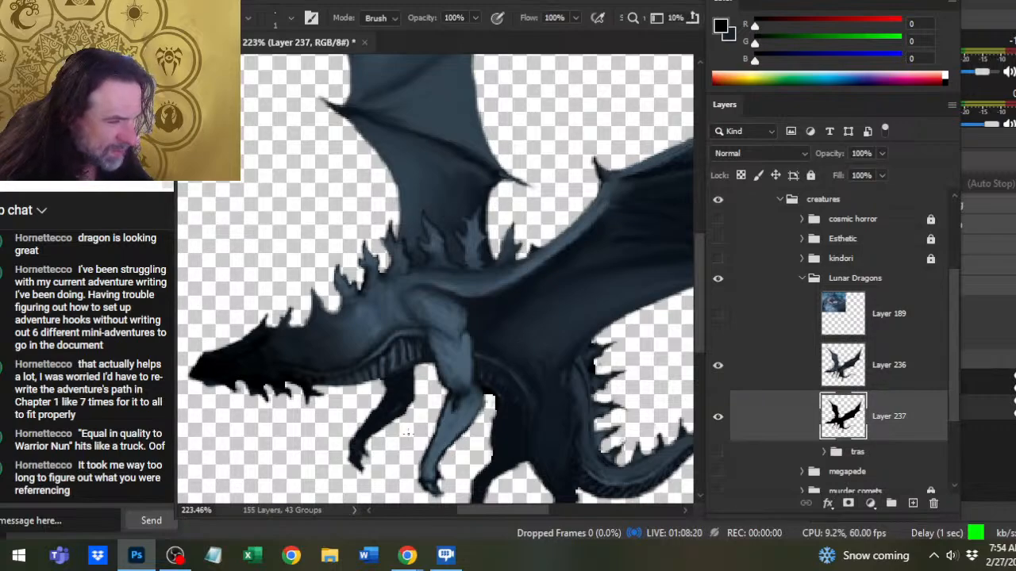
- Hide Layer 236 and smooth the far foreleg's edge on Layer 237's black silhouette with a size 2 brush
{"action": "left_click_drag", "start_coordinate": [408, 433], "coordinate": [454, 362]}
{"action": "key", "text": "r"}
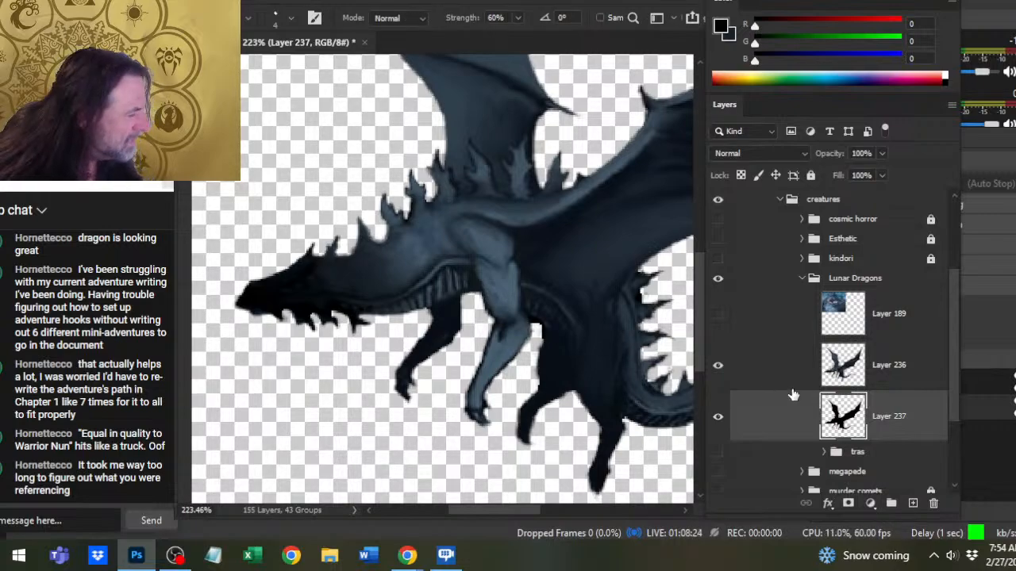
{"action": "left_click", "coordinate": [718, 366]}
{"action": "key", "text": "b"}
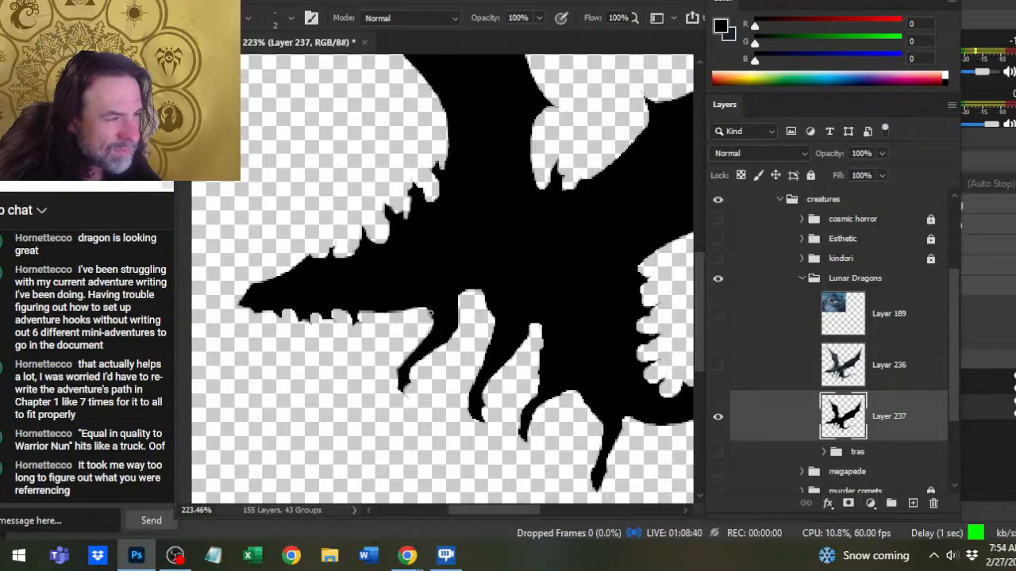
{"action": "left_click_drag", "start_coordinate": [438, 321], "coordinate": [413, 349]}
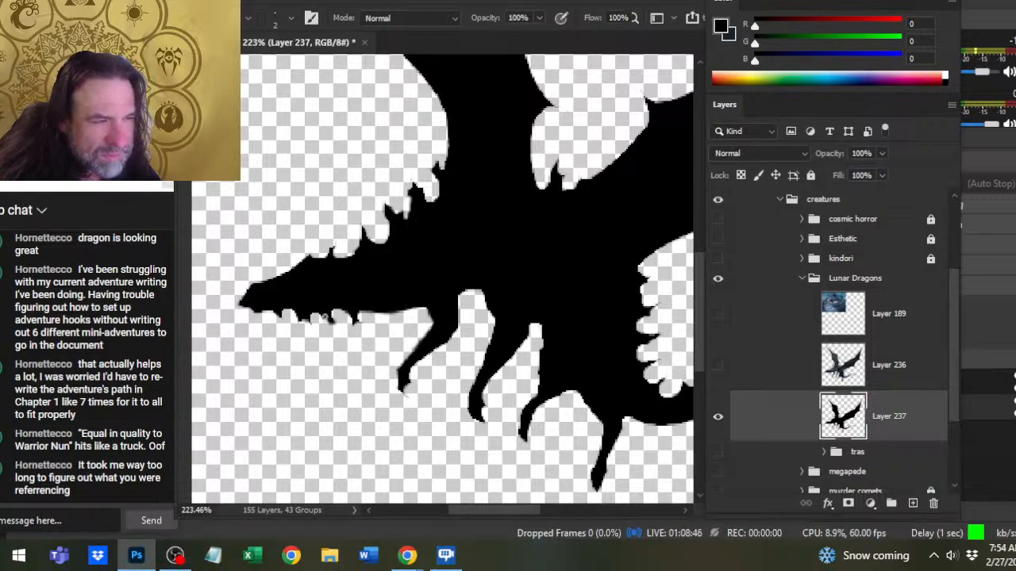
- Sharpen the jaw spikes and clean the throat edge of the silhouette on Layer 237 by painting and erasing
{"action": "mouse_move", "coordinate": [324, 318]}
{"action": "left_mouse_down"}
{"action": "mouse_move", "coordinate": [333, 327]}
{"action": "mouse_move", "coordinate": [280, 321]}
{"action": "left_mouse_up"}
{"action": "key", "text": "e"}
{"action": "key", "text": "b"}
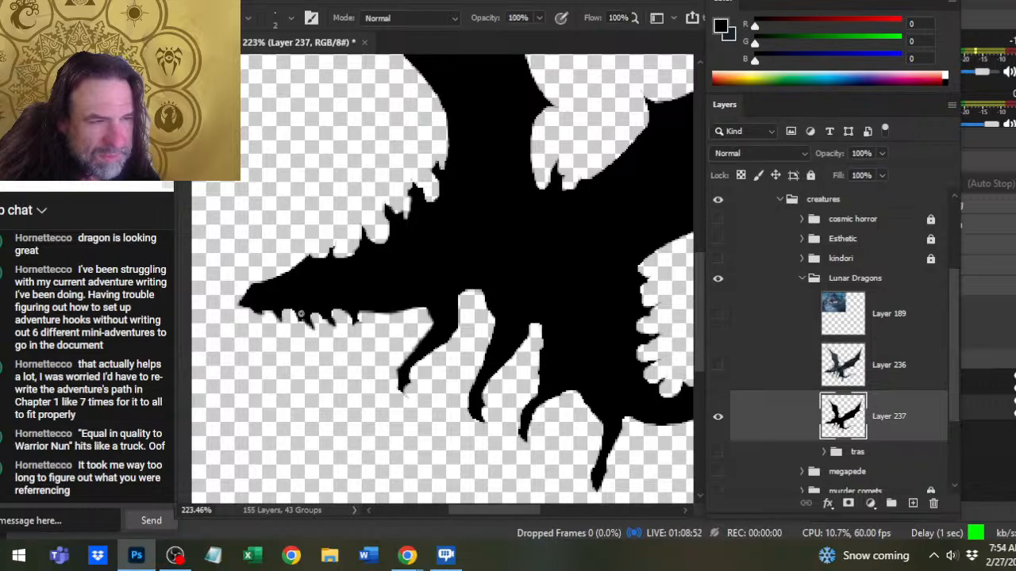
{"action": "left_click_drag", "start_coordinate": [360, 313], "coordinate": [407, 310]}
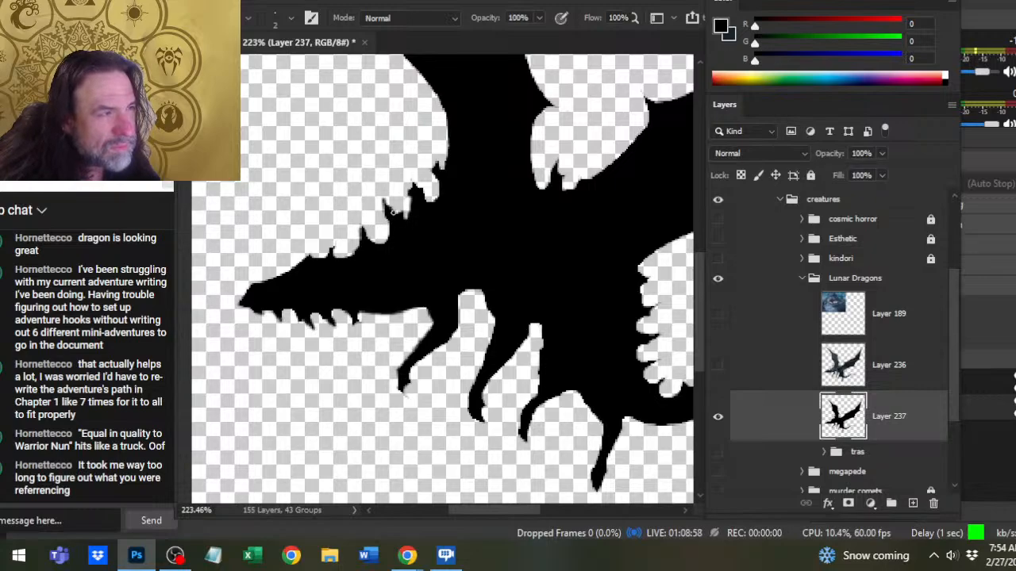
- Refine the upper neck spikes and the gaps between them on Layer 237 with a size 3 eraser and black brush
{"action": "key", "text": "e"}
{"action": "left_click", "coordinate": [409, 204]}
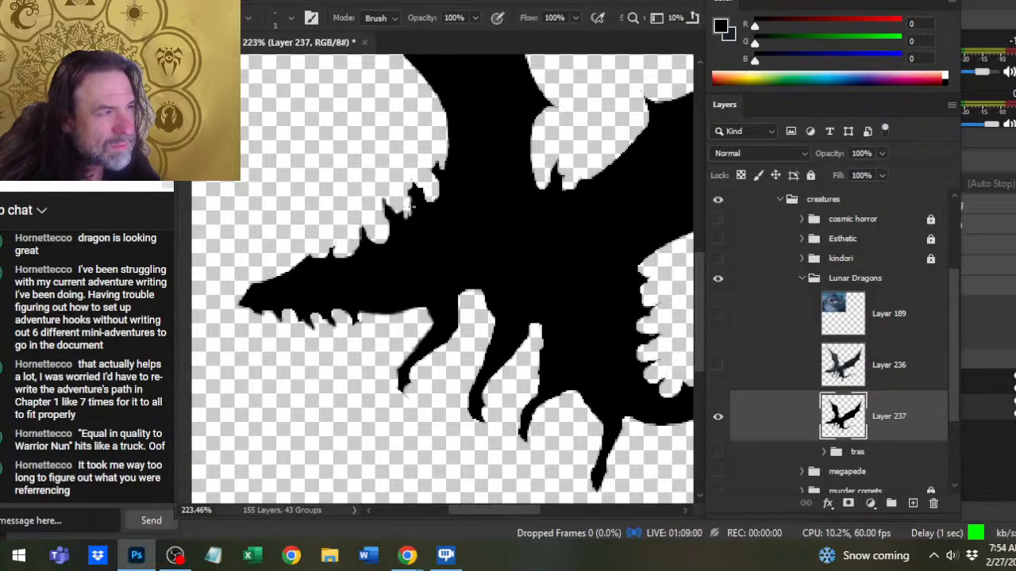
{"action": "key", "text": "bracketright"}
{"action": "key", "text": "bracketright"}
{"action": "left_click_drag", "start_coordinate": [406, 201], "coordinate": [408, 206]}
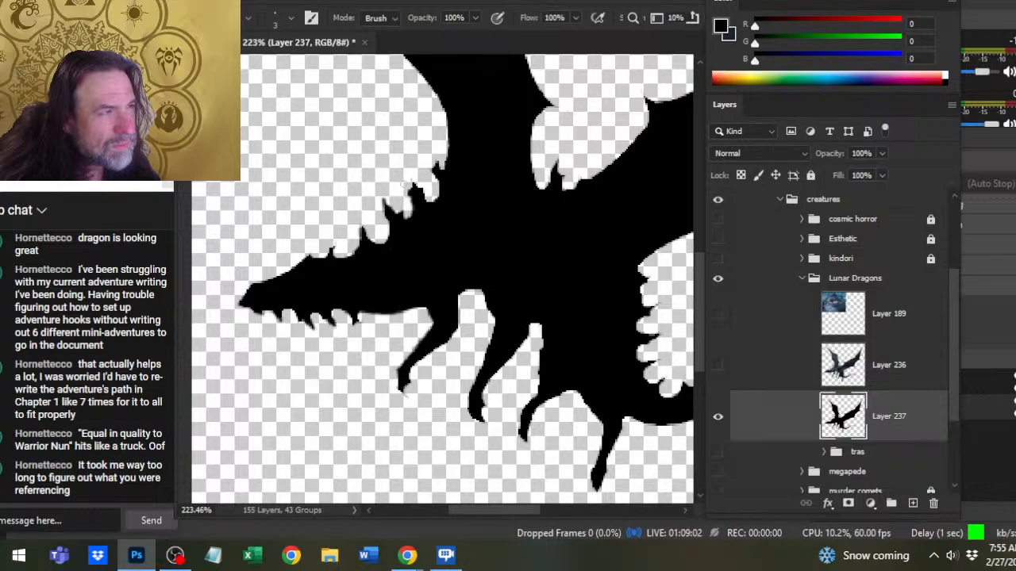
{"action": "key", "text": "b"}
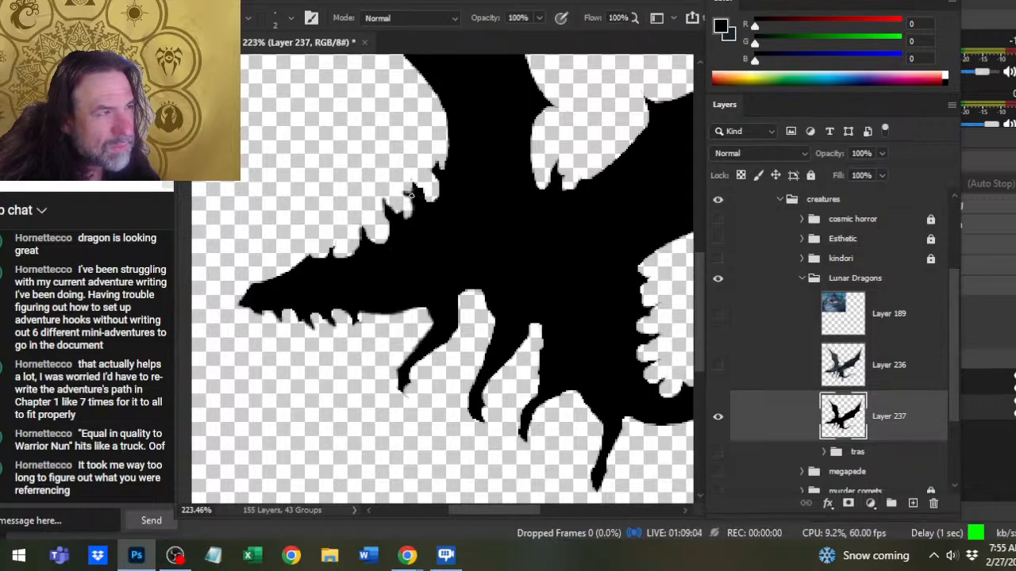
{"action": "key", "text": "e"}
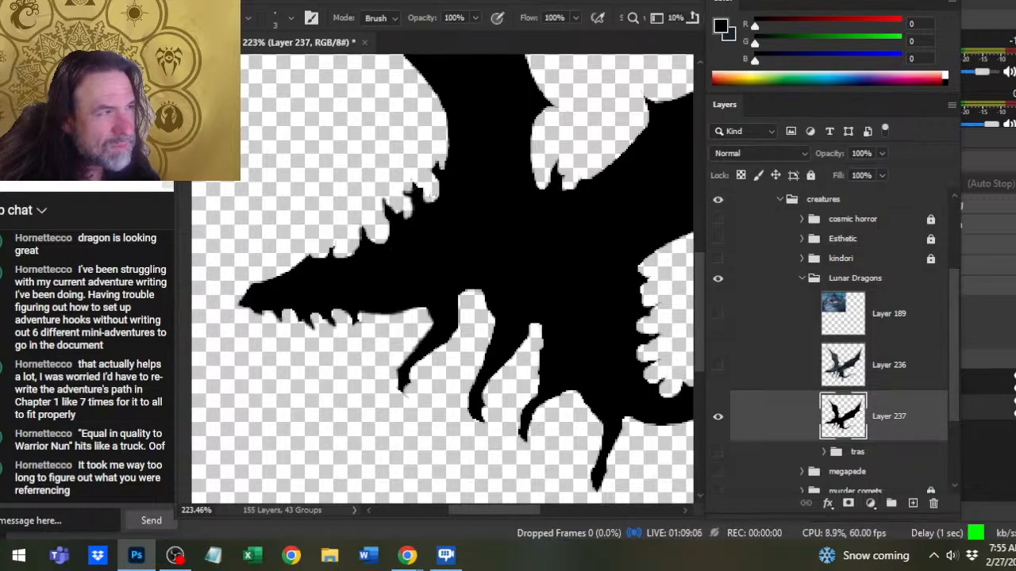
{"action": "key", "text": "b"}
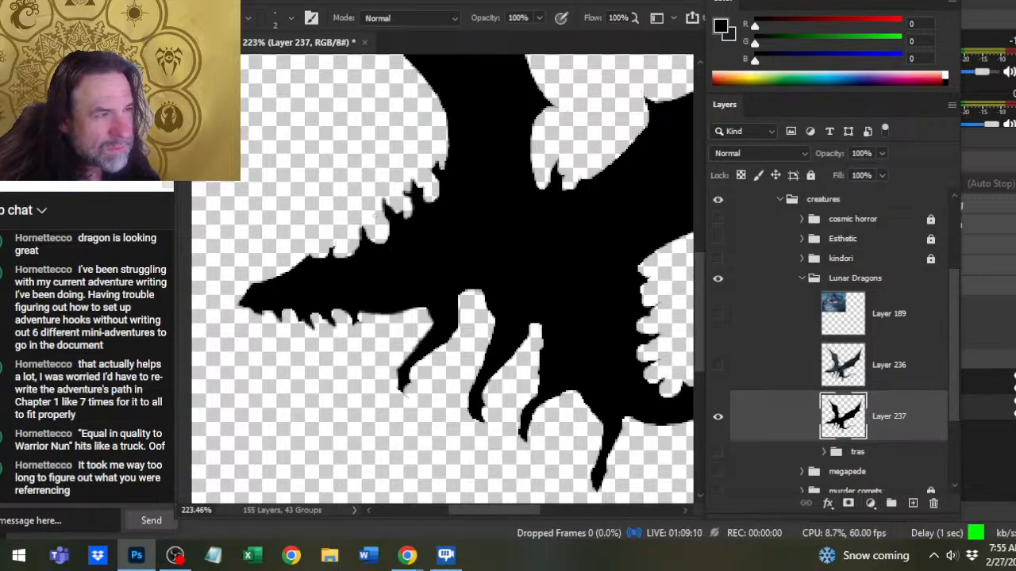
- Reshape the lower neck spikes nearest the head on Layer 237, alternating the eraser and the black brush
{"action": "key", "text": "e"}
{"action": "mouse_move", "coordinate": [365, 221]}
{"action": "left_mouse_down"}
{"action": "mouse_move", "coordinate": [366, 241]}
{"action": "mouse_move", "coordinate": [368, 230]}
{"action": "mouse_move", "coordinate": [377, 242]}
{"action": "mouse_move", "coordinate": [336, 240]}
{"action": "mouse_move", "coordinate": [345, 256]}
{"action": "mouse_move", "coordinate": [334, 247]}
{"action": "left_mouse_up"}
{"action": "key", "text": "b"}
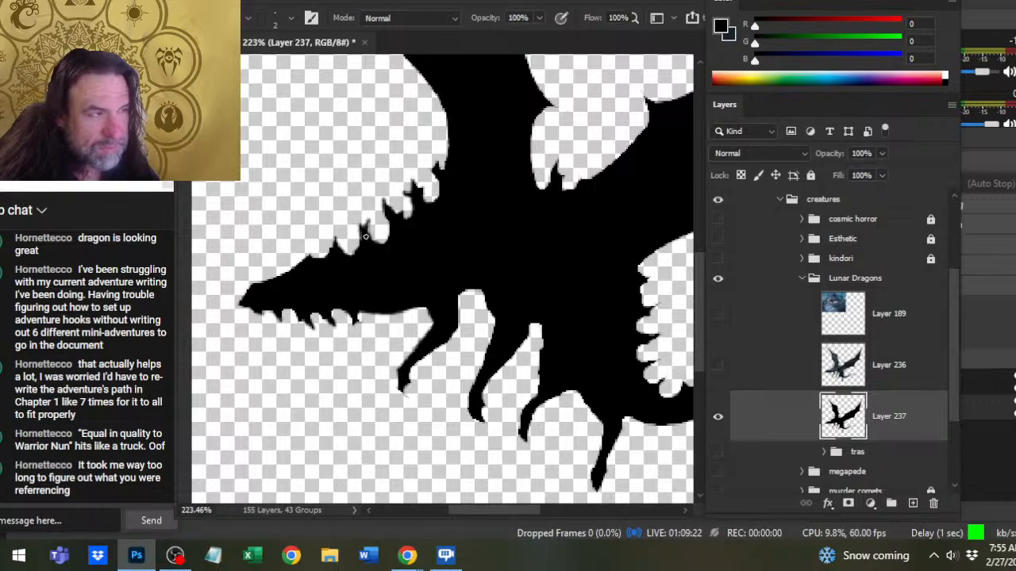
{"action": "key", "text": "e"}
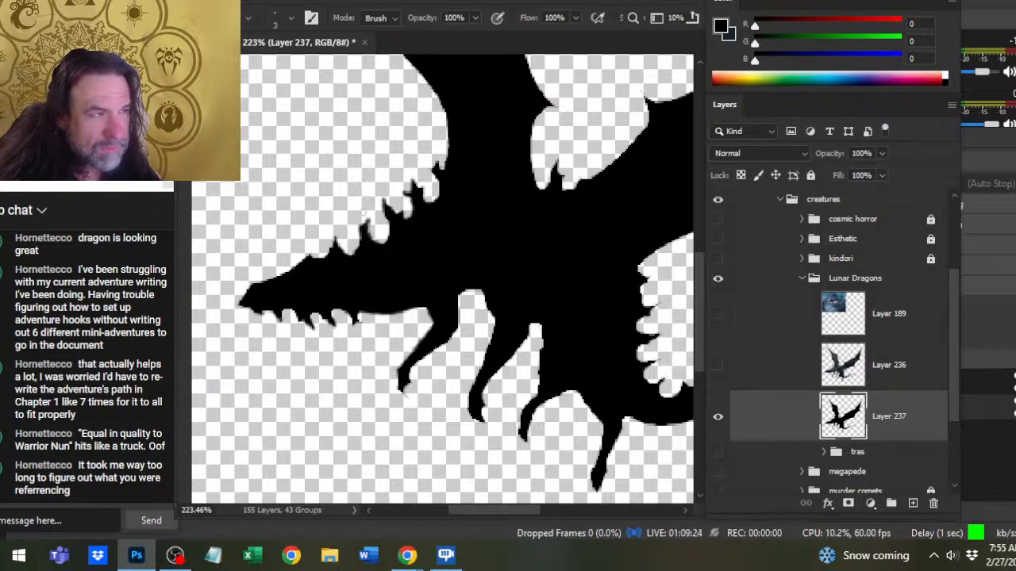
{"action": "key", "text": "b"}
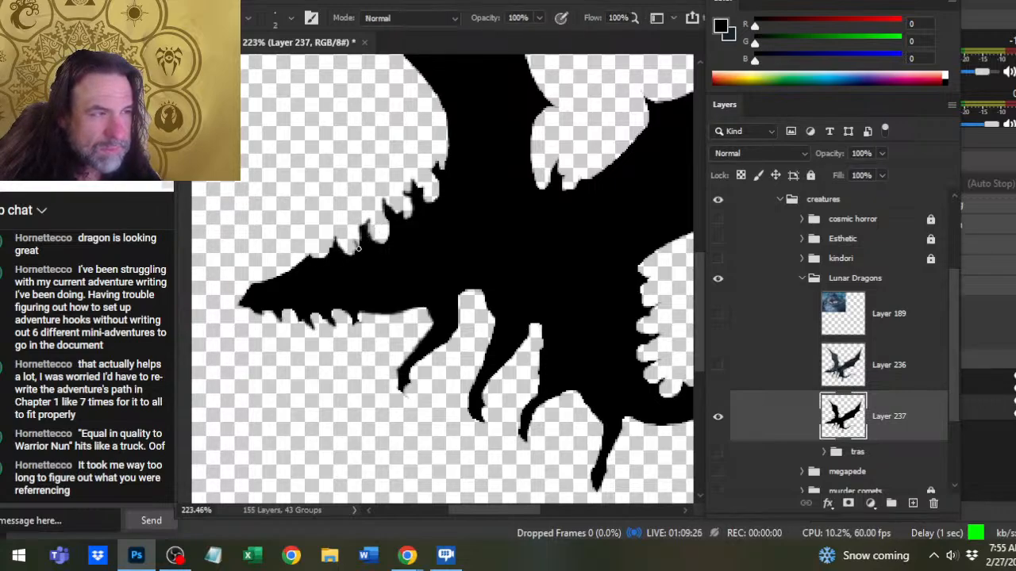
{"action": "key", "text": "e"}
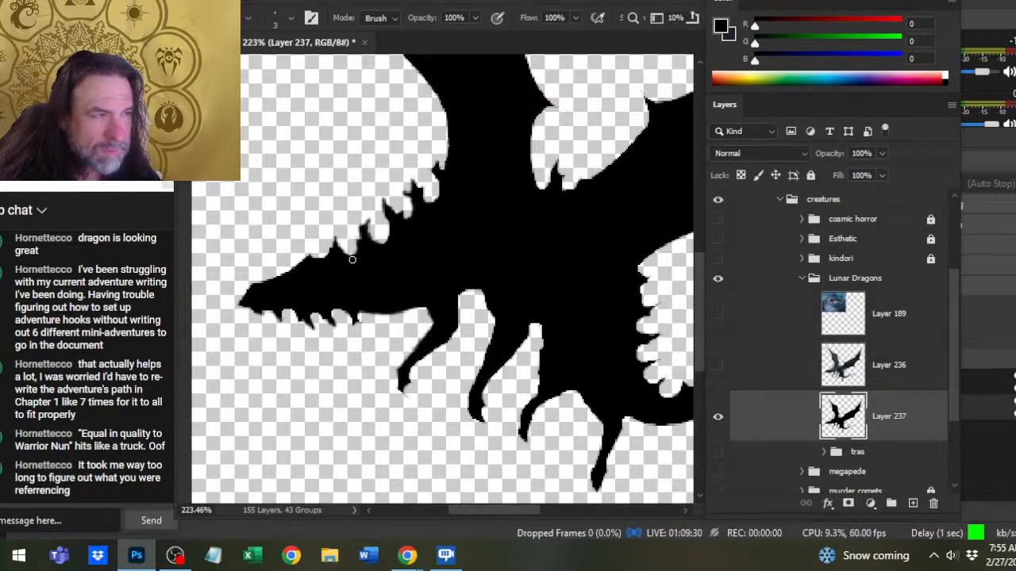
{"action": "key", "text": "b"}
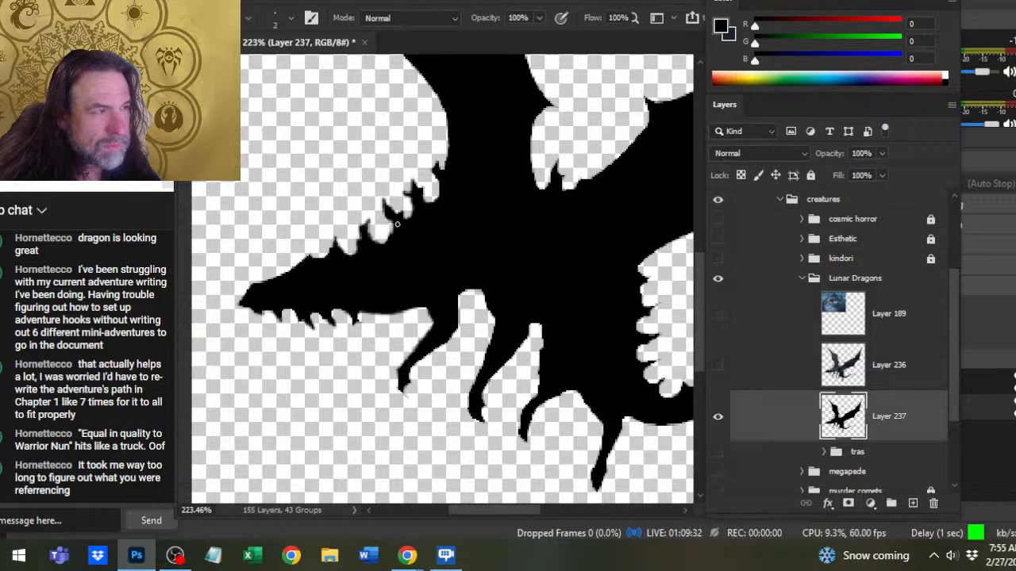
{"action": "key", "text": "e"}
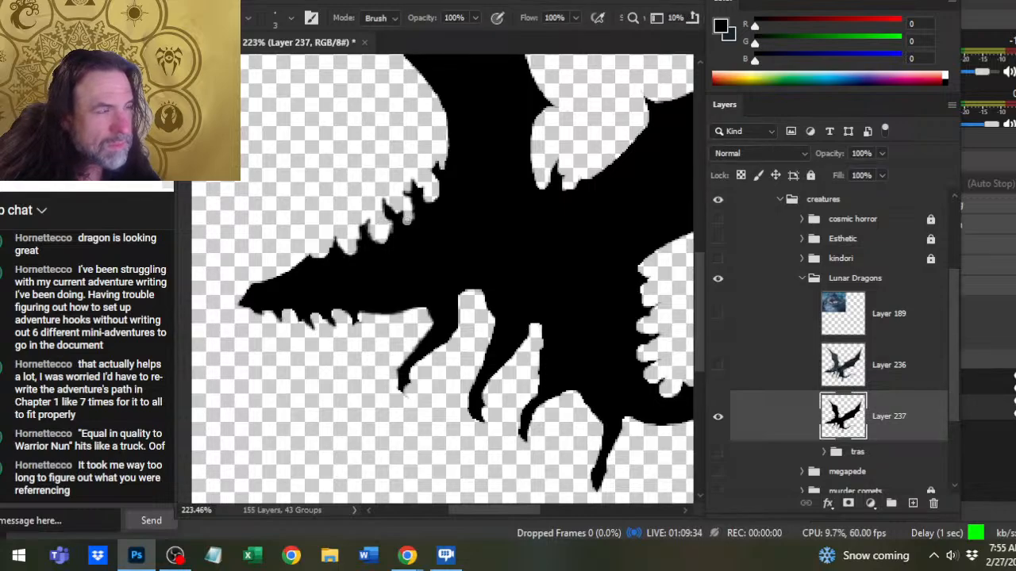
- Compare the silhouette with Layer 236 shown and hidden, and clean the gap between the upper neck spikes on Layer 237
{"action": "left_click", "coordinate": [718, 367]}
{"action": "key", "text": "alt+bracketright"}
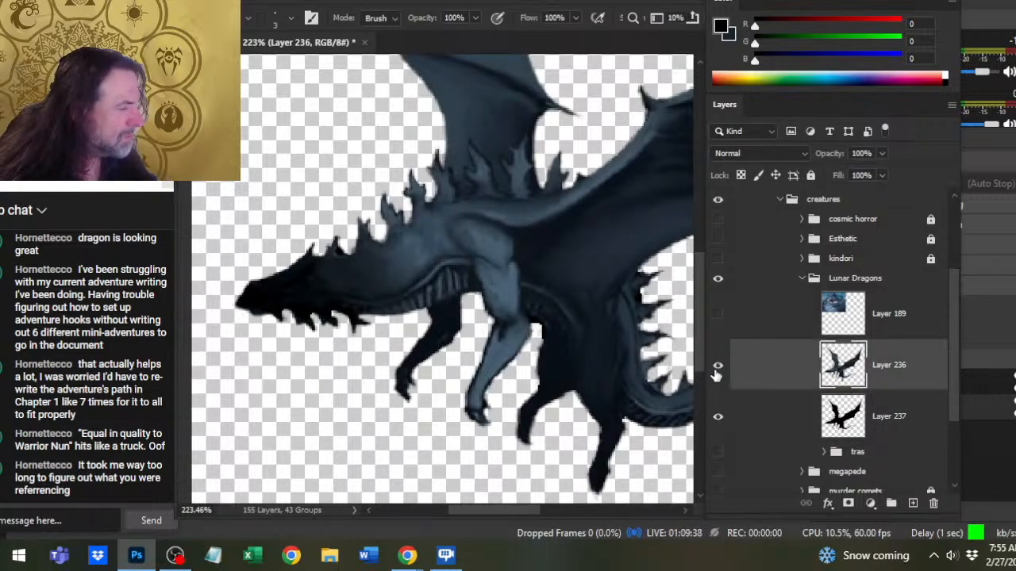
{"action": "left_click", "coordinate": [719, 367]}
{"action": "key", "text": "b"}
{"action": "left_click", "coordinate": [417, 220]}
{"action": "key", "text": "Return"}
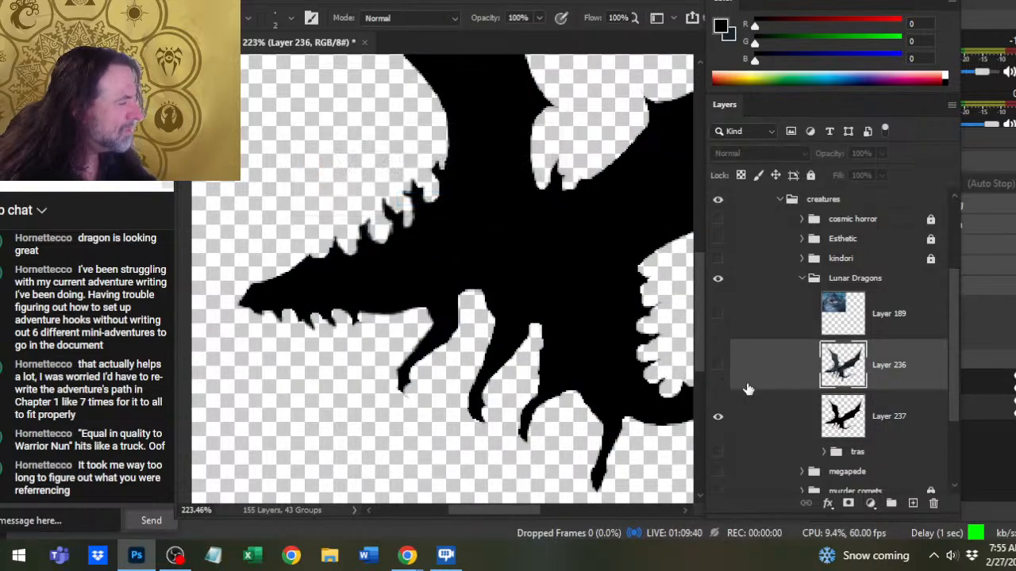
{"action": "key", "text": "alt+bracketleft"}
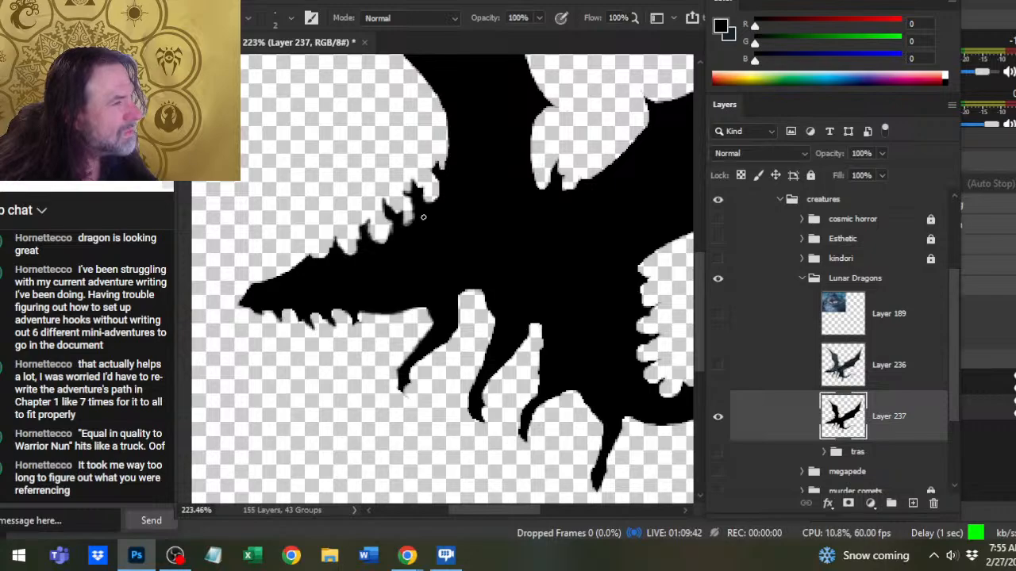
{"action": "key", "text": "e"}
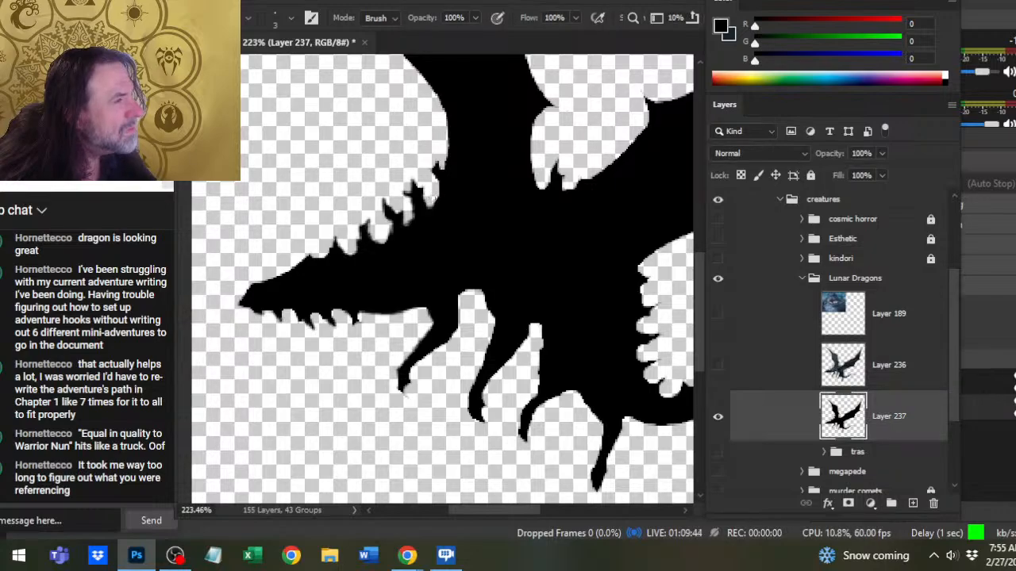
{"action": "left_click", "coordinate": [719, 367]}
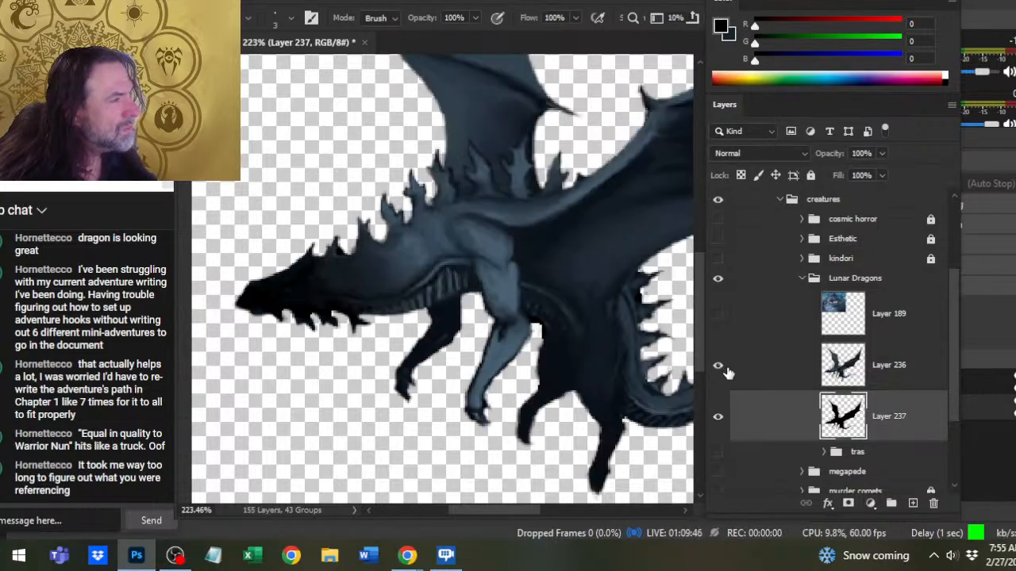
{"action": "left_click", "coordinate": [720, 368]}
- Smooth the silhouette's curved edge below the chest between the two forelegs on Layer 237
{"action": "key", "text": "b"}
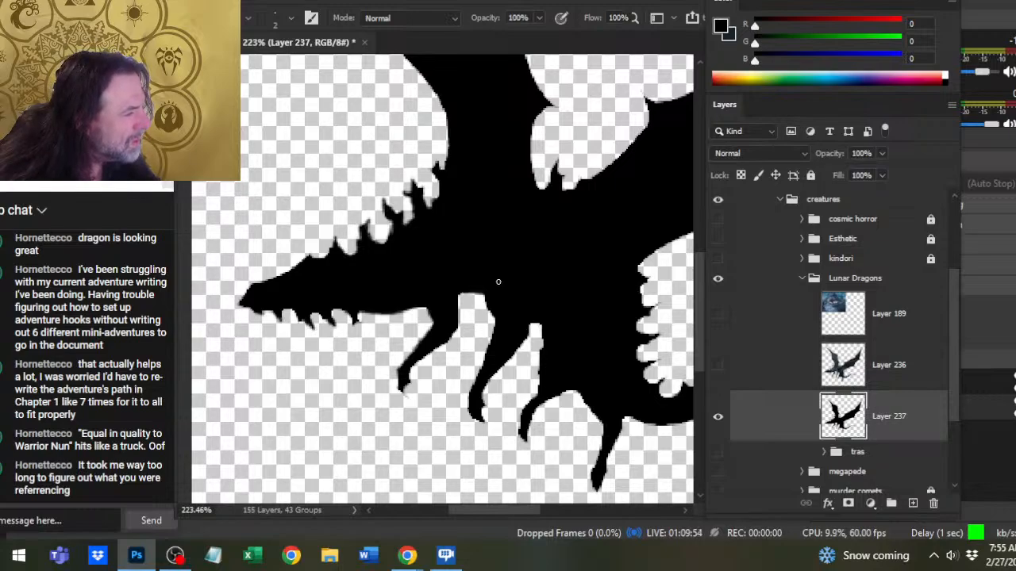
{"action": "key", "text": "e"}
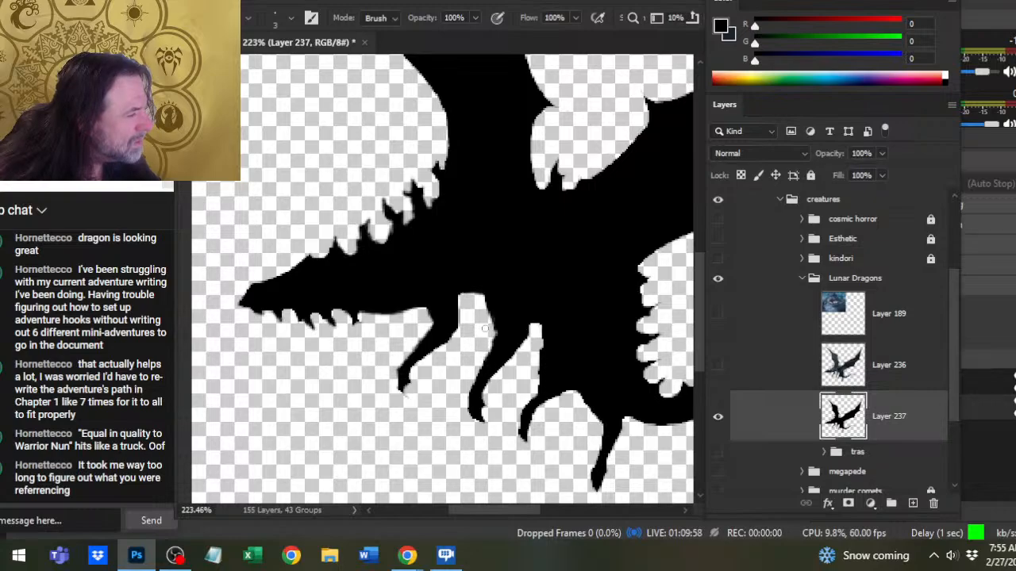
{"action": "key", "text": "b"}
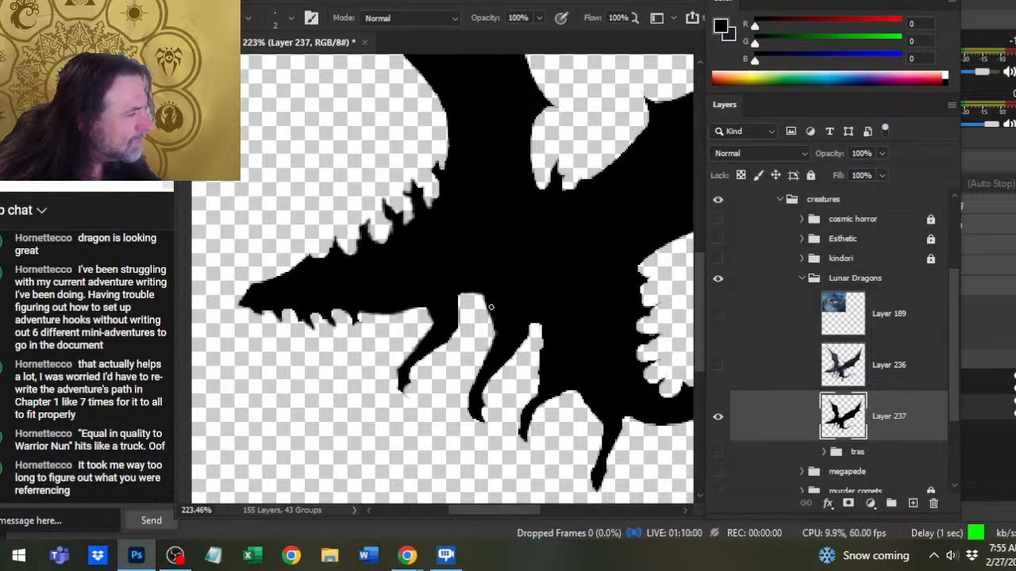
{"action": "mouse_move", "coordinate": [478, 292]}
{"action": "left_mouse_down"}
{"action": "mouse_move", "coordinate": [462, 294]}
{"action": "mouse_move", "coordinate": [484, 304]}
{"action": "left_mouse_up"}
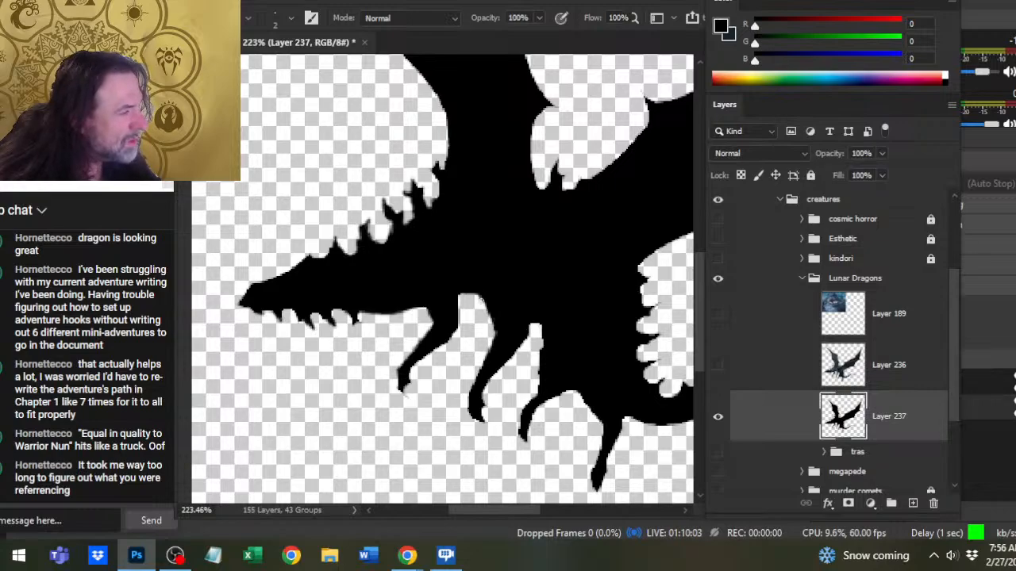
- Show Layer 236 and toggle Layer 237's visibility to check how the black silhouette backs the painted dragon
{"action": "left_click", "coordinate": [735, 372]}
{"action": "left_click", "coordinate": [760, 418]}
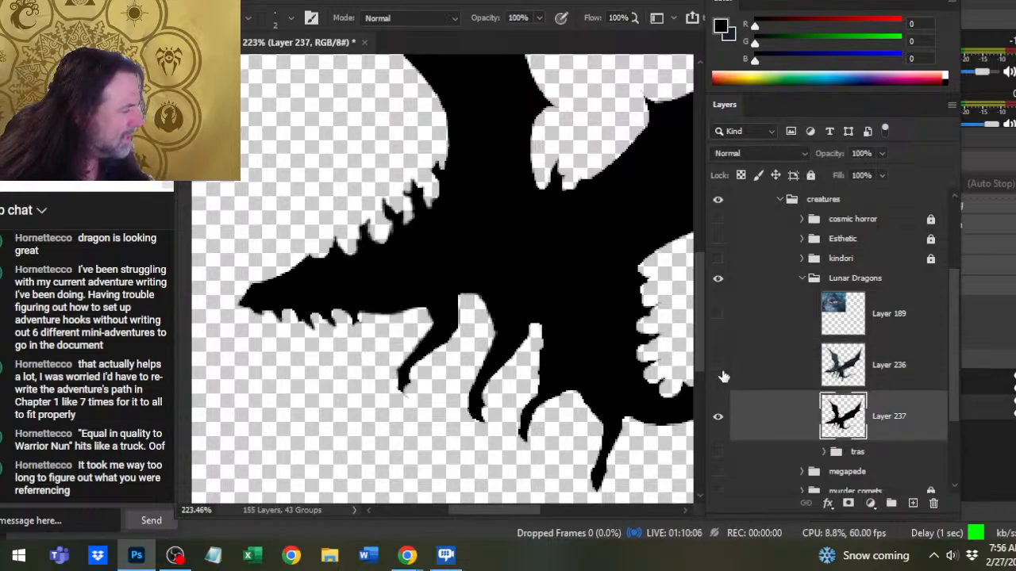
{"action": "left_click", "coordinate": [717, 365]}
{"action": "key", "text": "e"}
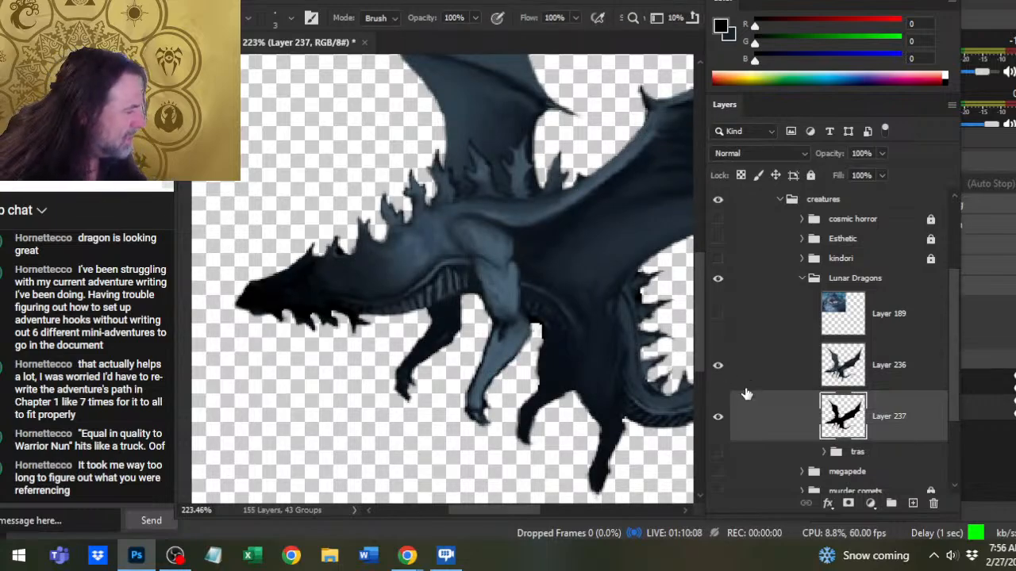
{"action": "left_click", "coordinate": [718, 415]}
{"action": "left_click", "coordinate": [718, 416]}
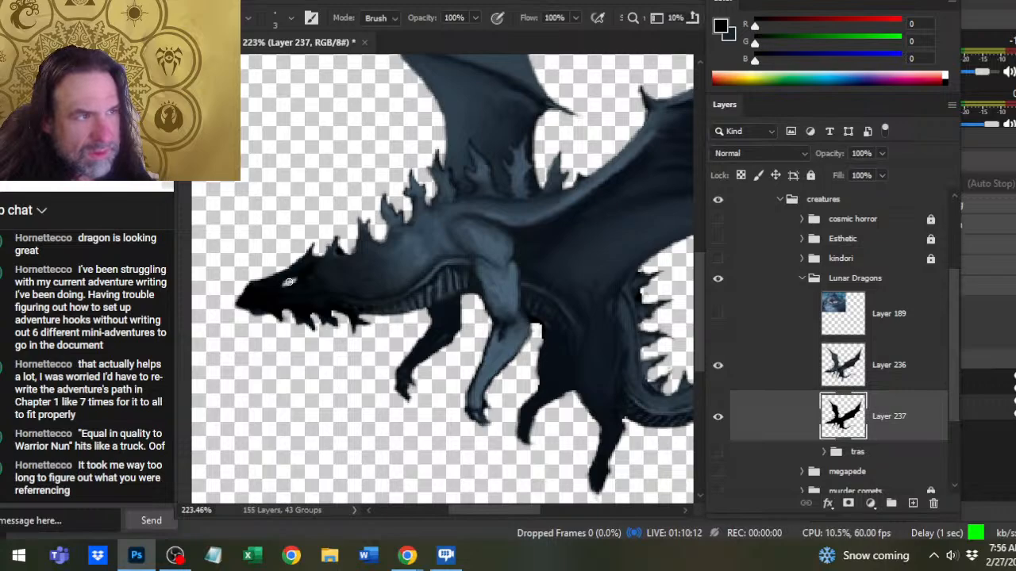
- Cut a narrow slanted eye opening in the head on Layer 237 and refine its edges with the black brush
{"action": "key", "text": "b"}
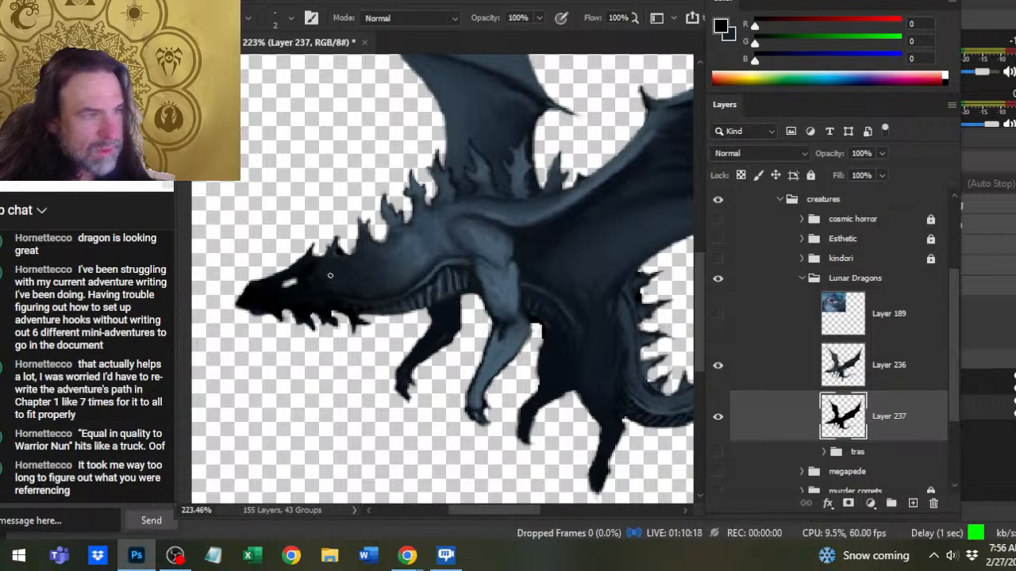
{"action": "left_click", "coordinate": [718, 365]}
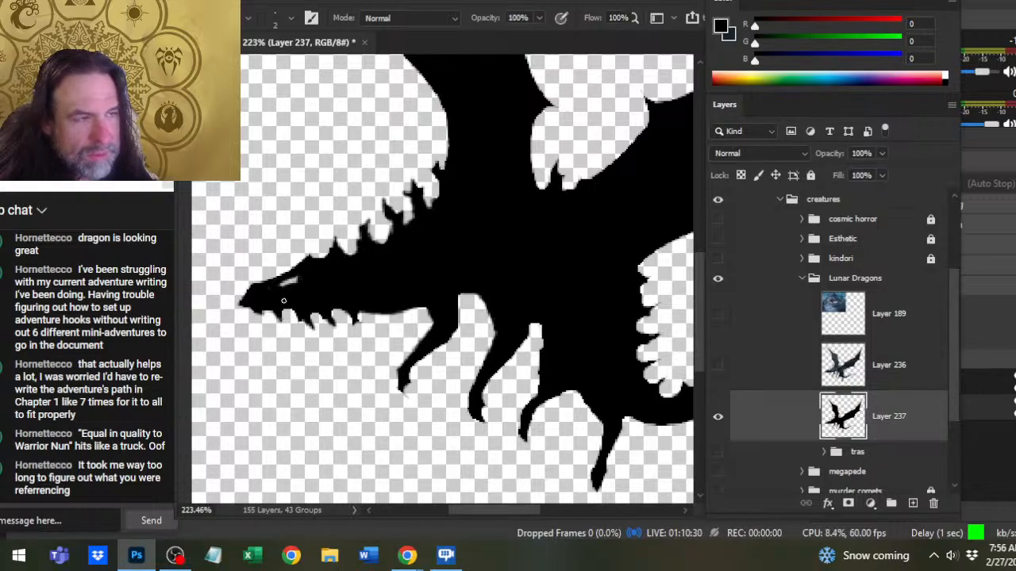
{"action": "left_click", "coordinate": [722, 368]}
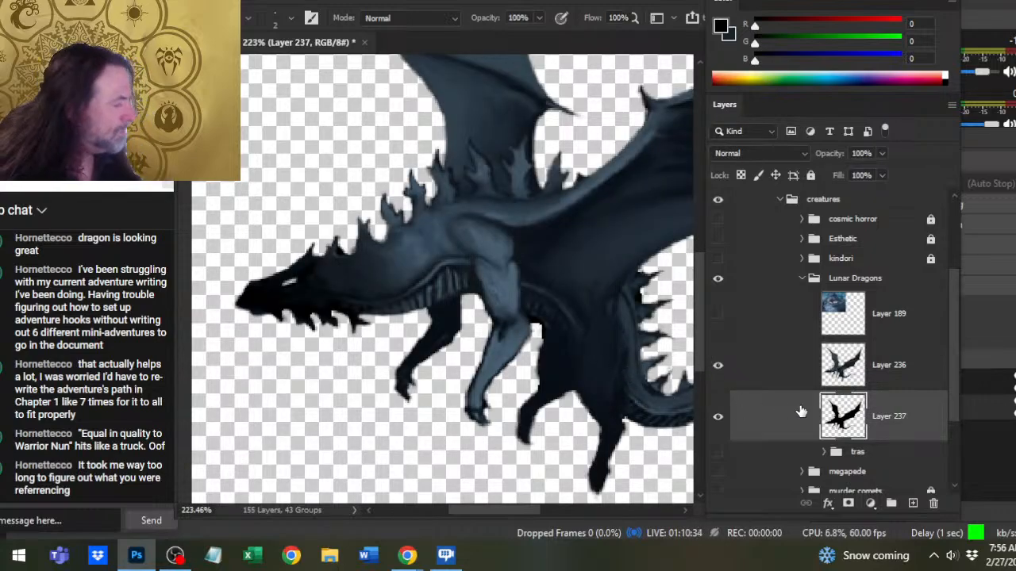
- Touch up the neck and spike bases on Layer 236 with the Smudge tool at 60% strength and the brush
{"action": "left_click", "coordinate": [789, 369]}
{"action": "key", "text": "r"}
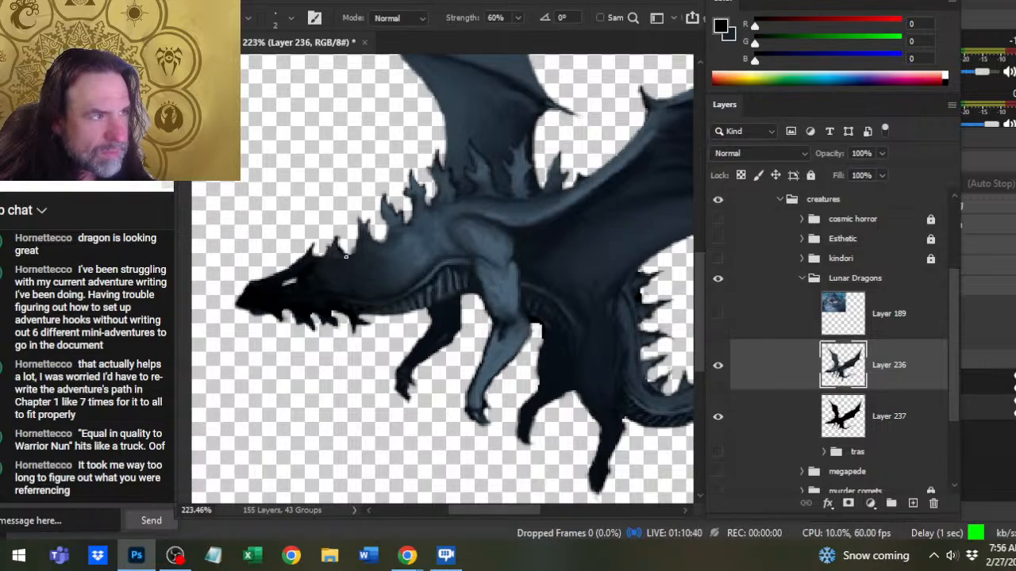
{"action": "key", "text": "b"}
{"action": "key", "text": "r"}
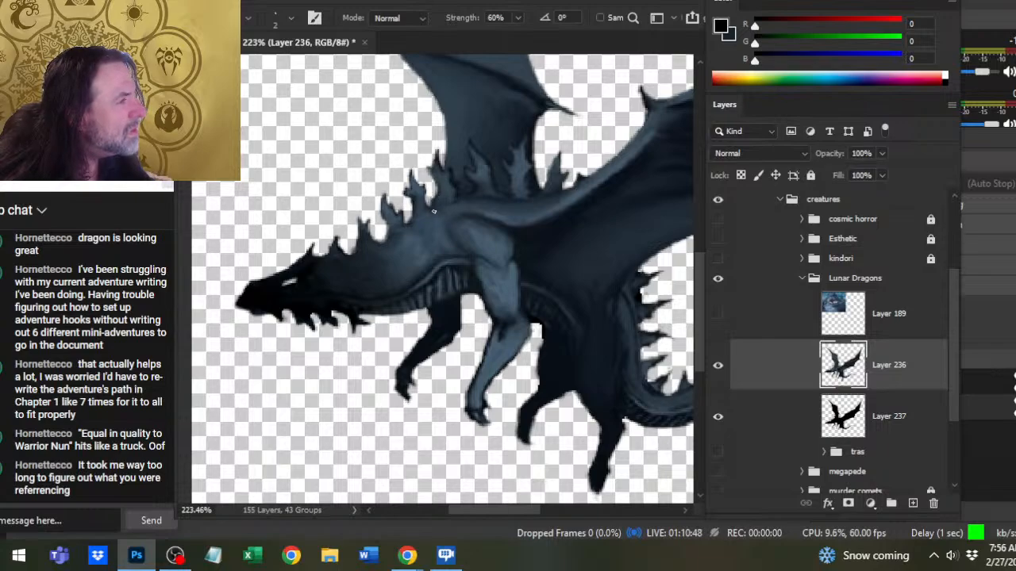
- Hide Layer 236 and clean the silhouette edge beneath the large wing's upper claw on Layer 237 with the eraser at size 4
{"action": "left_click", "coordinate": [717, 367]}
{"action": "left_click_drag", "start_coordinate": [632, 301], "coordinate": [507, 301]}
{"action": "key", "text": "b"}
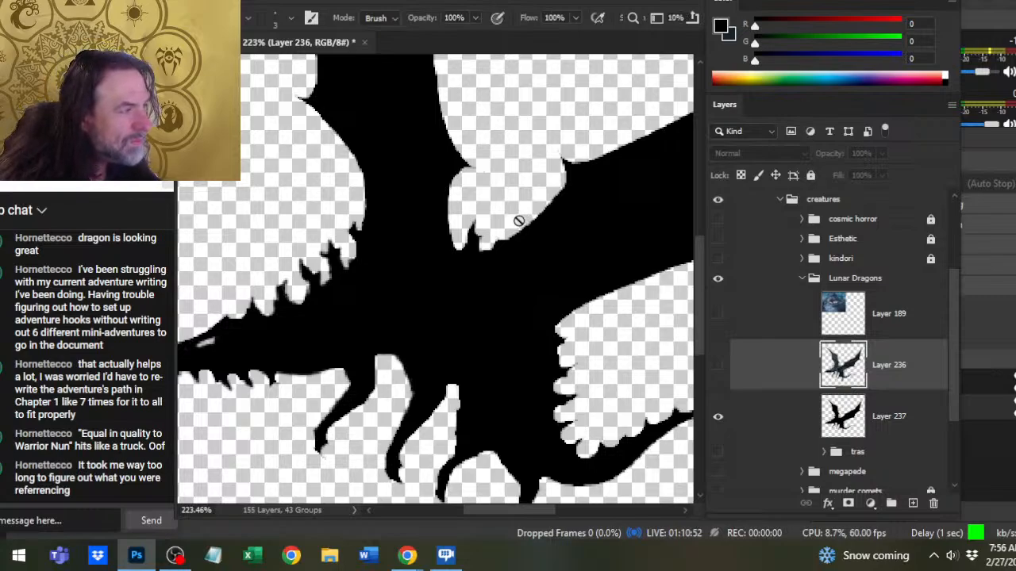
{"action": "key", "text": "alt+bracketleft"}
{"action": "key", "text": "bracketright"}
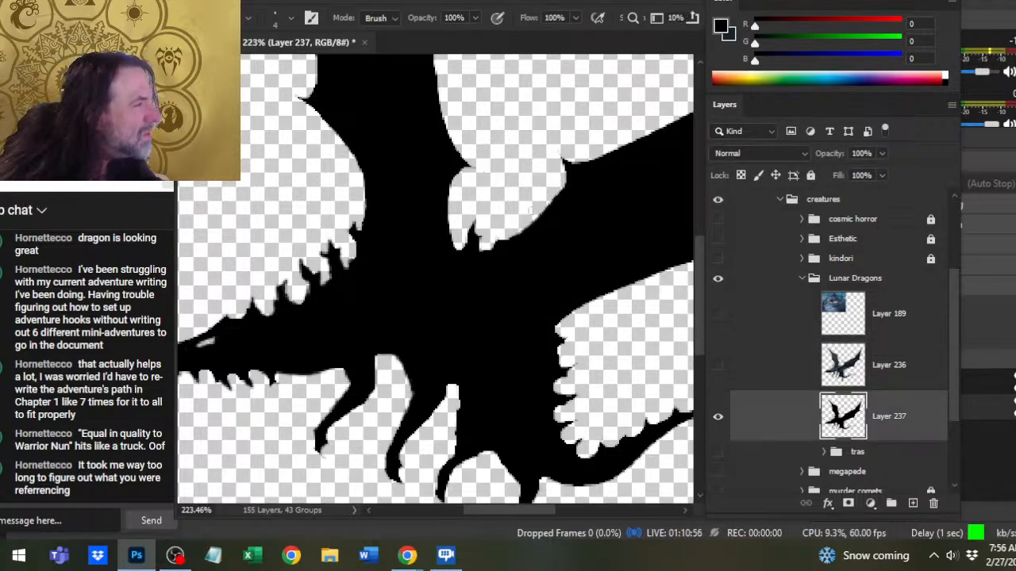
{"action": "key", "text": "b"}
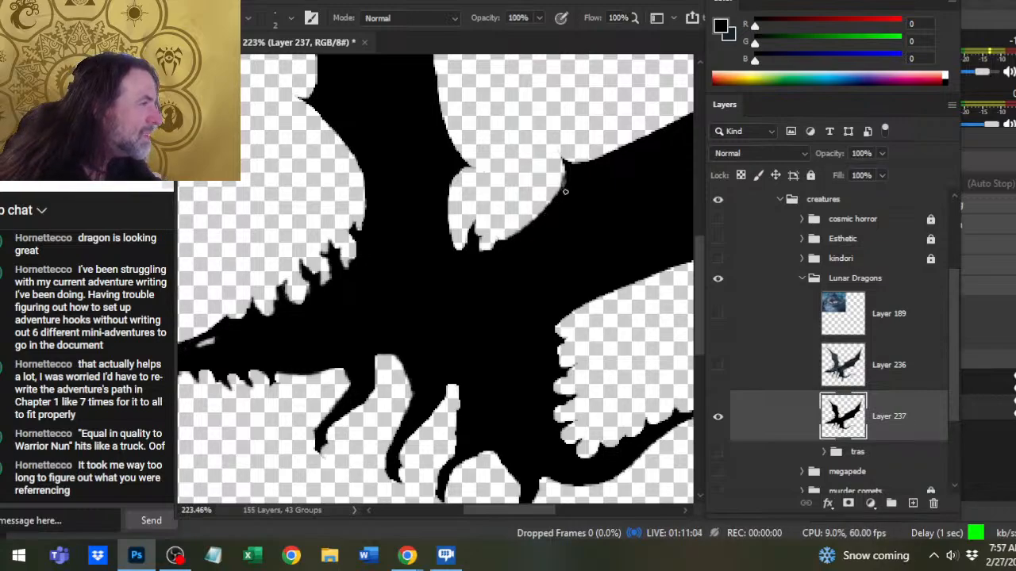
{"action": "key", "text": "e"}
{"action": "left_click_drag", "start_coordinate": [560, 181], "coordinate": [500, 267]}
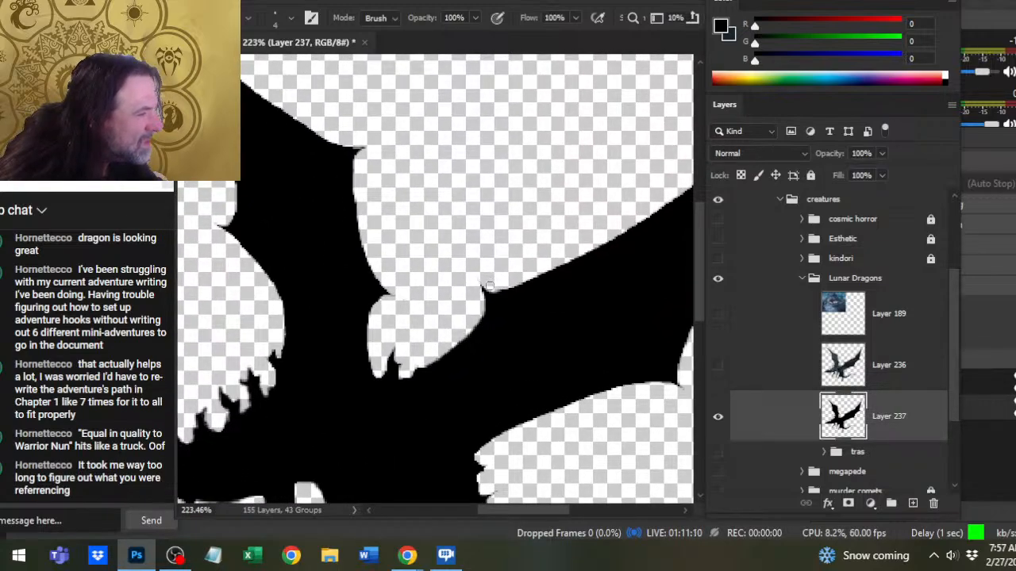
- Refine the large wing's upper claw on Layer 237 and smooth the wing's upper edge just beyond it
{"action": "key", "text": "b"}
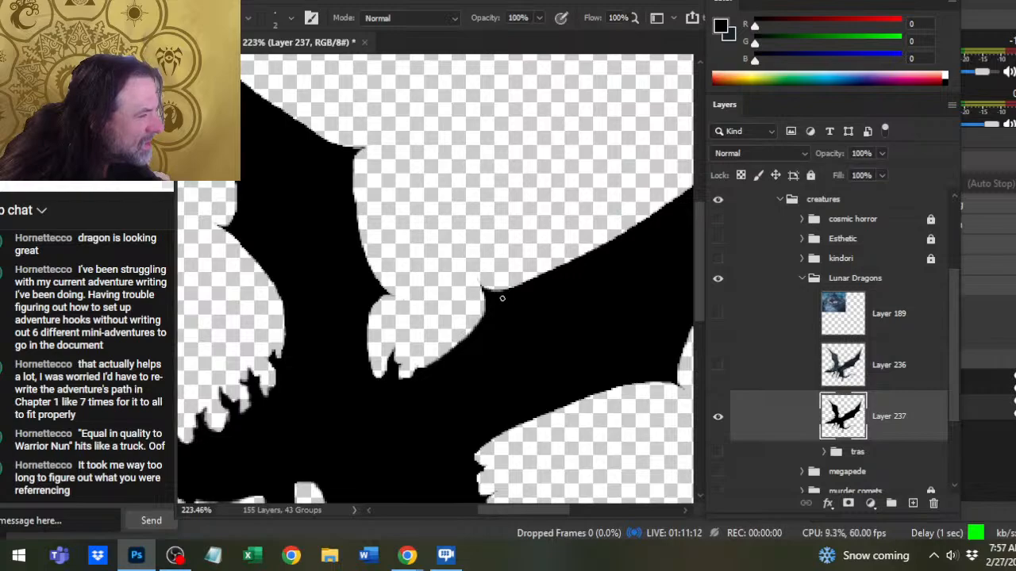
{"action": "key", "text": "e"}
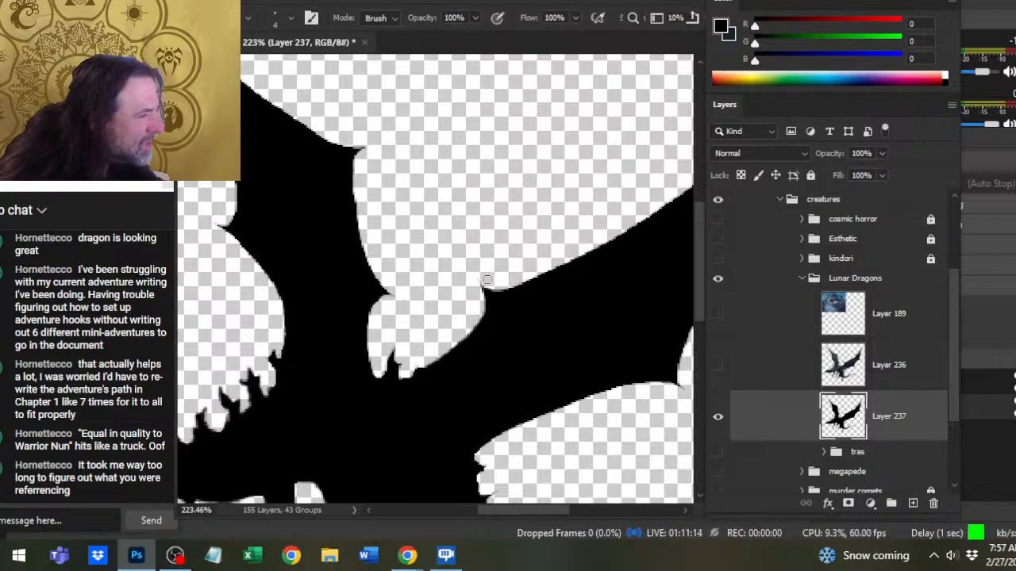
{"action": "left_click_drag", "start_coordinate": [493, 290], "coordinate": [588, 253]}
{"action": "key", "text": "b"}
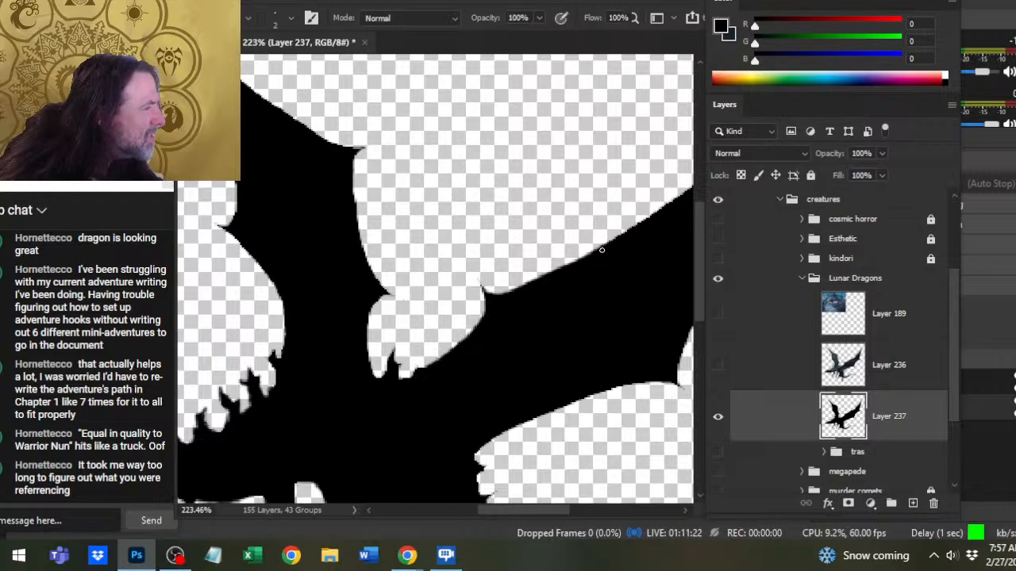
{"action": "mouse_move", "coordinate": [628, 254]}
{"action": "left_mouse_down"}
{"action": "mouse_move", "coordinate": [537, 317]}
{"action": "mouse_move", "coordinate": [573, 263]}
{"action": "left_mouse_up"}
{"action": "key", "text": "e"}
{"action": "left_click_drag", "start_coordinate": [536, 293], "coordinate": [580, 263]}
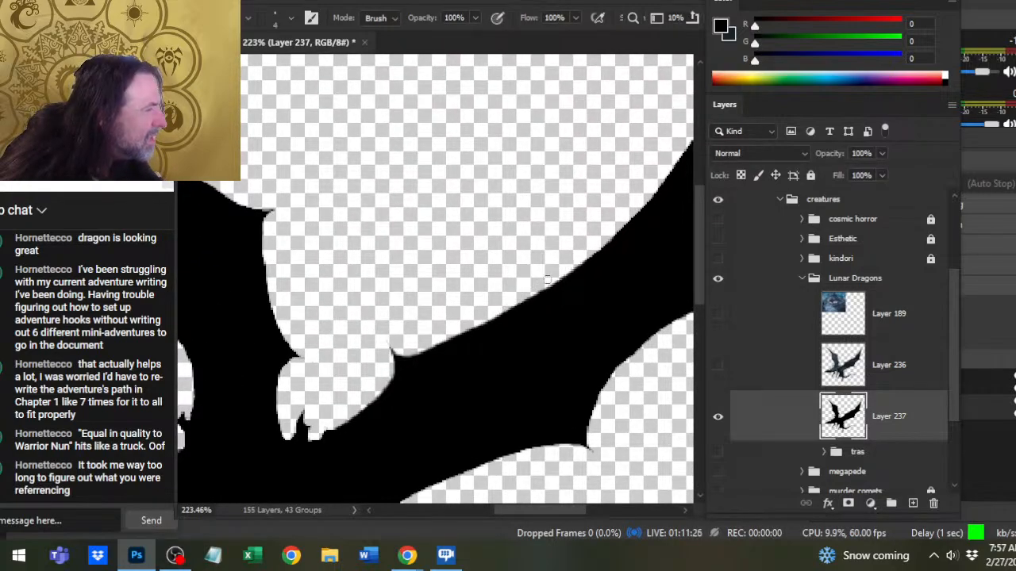
- Smooth the middle stretch of the large wing's upper edge on Layer 237, enlarging the black brush to size 3
{"action": "key", "text": "b"}
{"action": "mouse_move", "coordinate": [529, 302]}
{"action": "left_mouse_down"}
{"action": "mouse_move", "coordinate": [598, 254]}
{"action": "mouse_move", "coordinate": [521, 333]}
{"action": "left_mouse_up"}
{"action": "key", "text": "e"}
{"action": "key", "text": "b"}
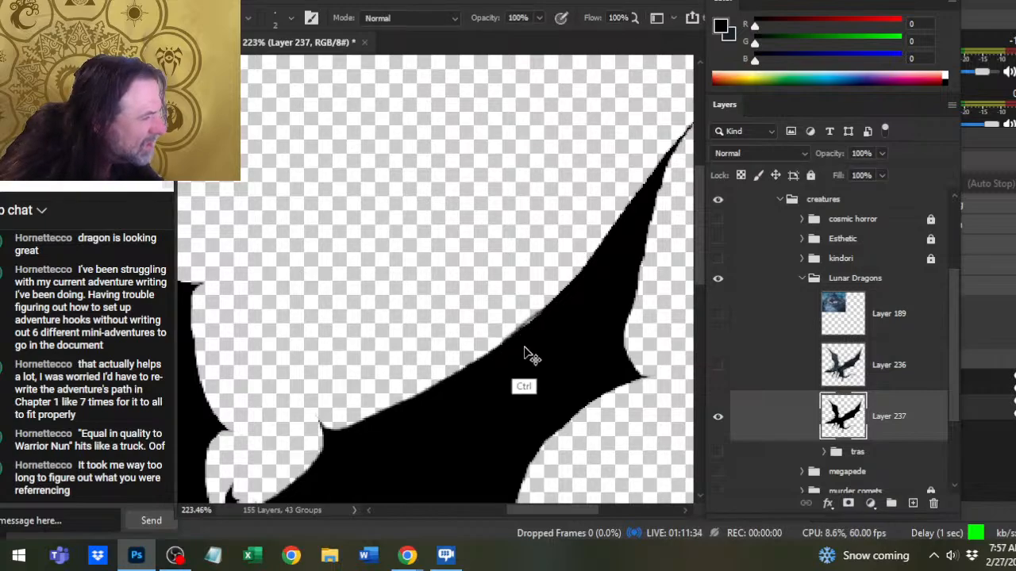
{"action": "key", "text": "bracketright"}
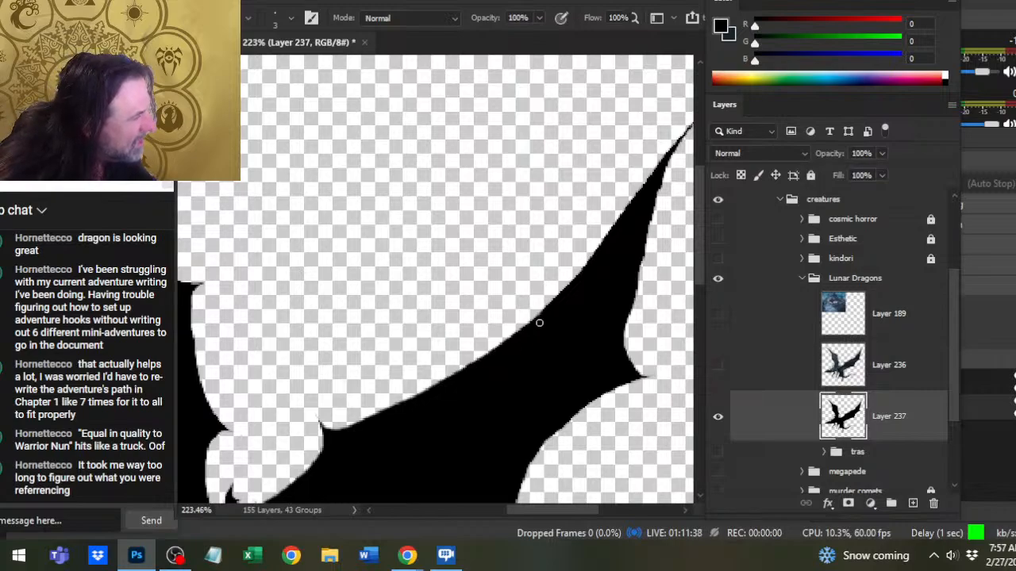
{"action": "key", "text": "e"}
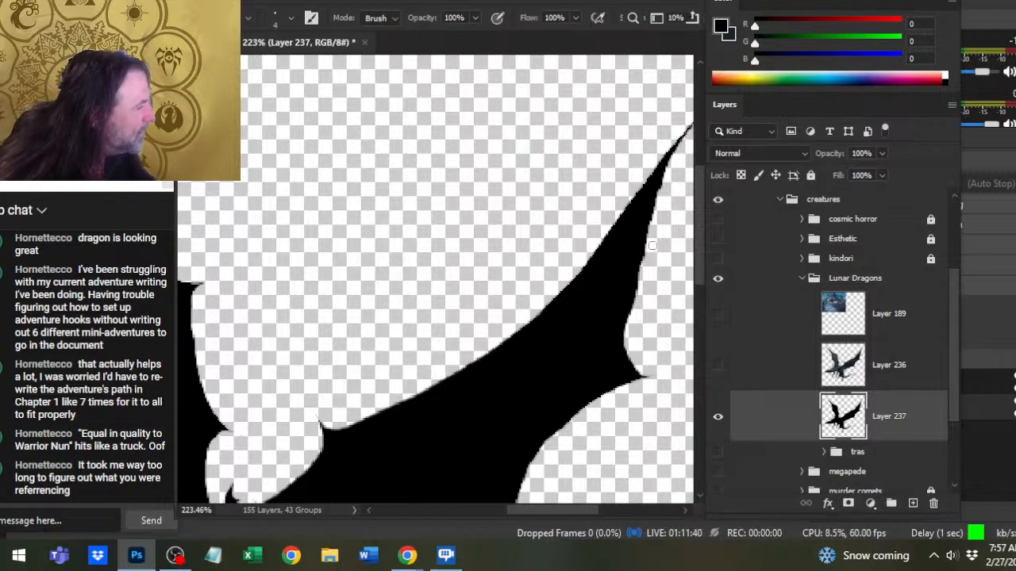
- Trim the large wing's outer trailing edge on Layer 237 and redraw the small claw point below it in black
{"action": "mouse_move", "coordinate": [651, 244]}
{"action": "left_mouse_down"}
{"action": "mouse_move", "coordinate": [629, 328]}
{"action": "mouse_move", "coordinate": [633, 360]}
{"action": "left_mouse_up"}
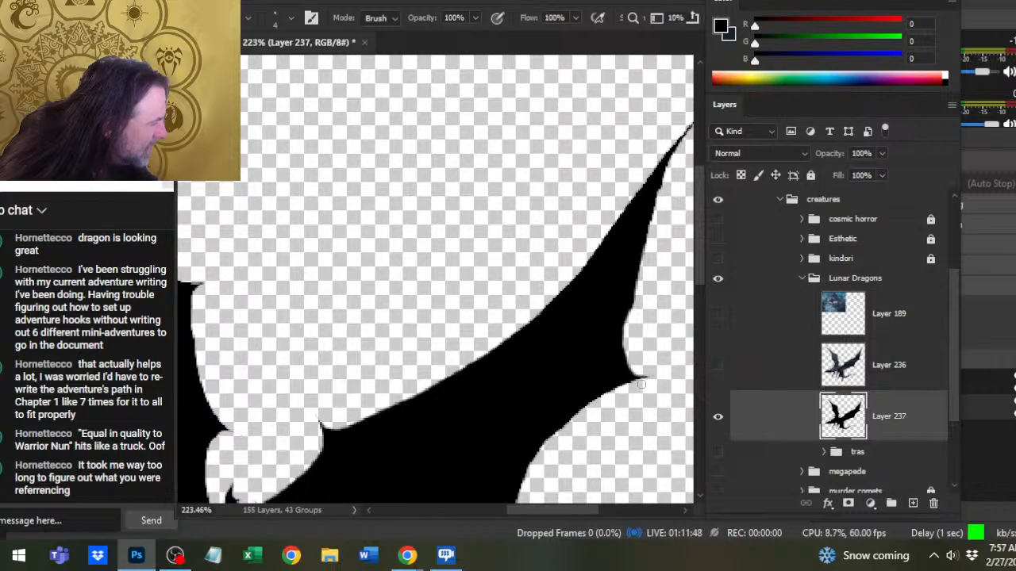
{"action": "key", "text": "b"}
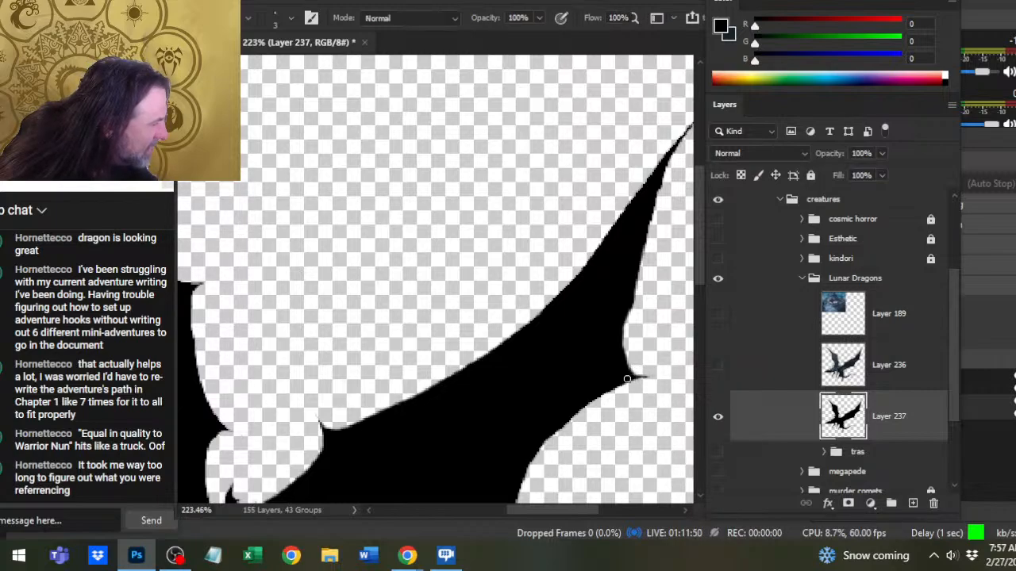
{"action": "left_click_drag", "start_coordinate": [627, 379], "coordinate": [644, 376]}
{"action": "key", "text": "e"}
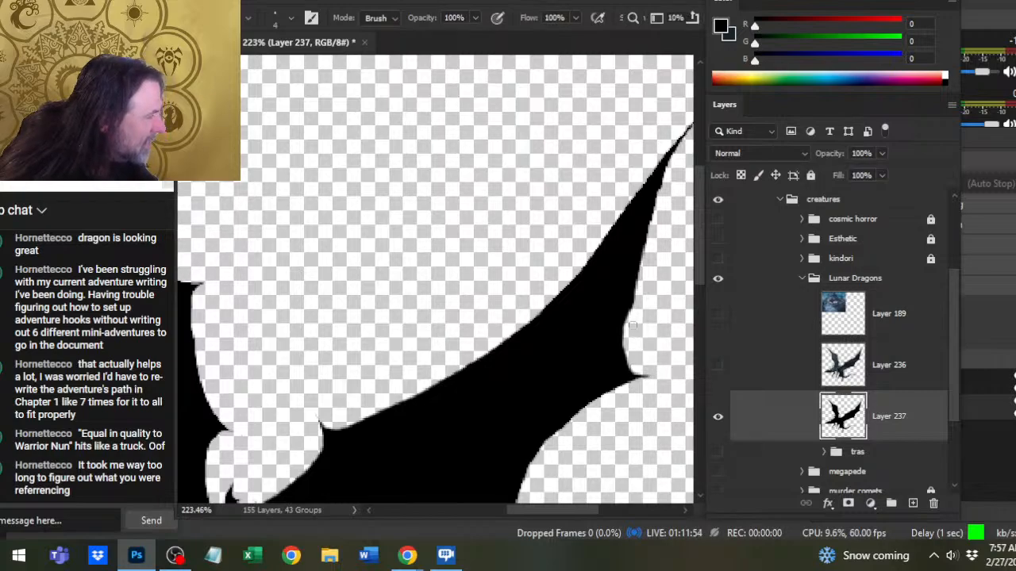
{"action": "mouse_move", "coordinate": [648, 239]}
{"action": "left_mouse_down"}
{"action": "mouse_move", "coordinate": [664, 173]}
{"action": "mouse_move", "coordinate": [615, 266]}
{"action": "left_mouse_up"}
- Smooth and sharpen the large wing's narrow tip on Layer 237 by alternating black brush and eraser strokes
{"action": "key", "text": "b"}
{"action": "mouse_move", "coordinate": [527, 345]}
{"action": "left_mouse_down"}
{"action": "mouse_move", "coordinate": [537, 307]}
{"action": "mouse_move", "coordinate": [508, 361]}
{"action": "left_mouse_up"}
{"action": "key", "text": "e"}
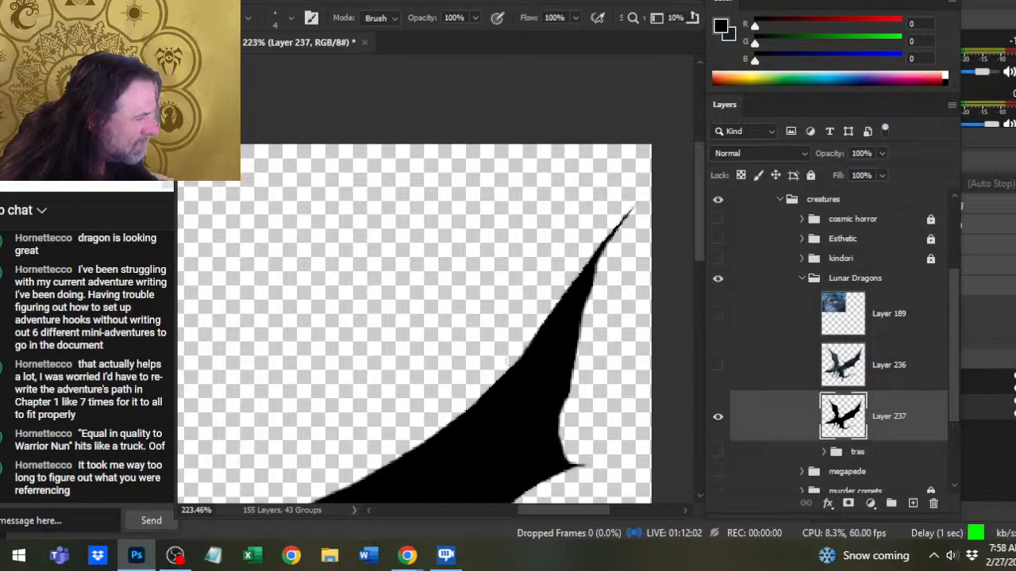
{"action": "key", "text": "b"}
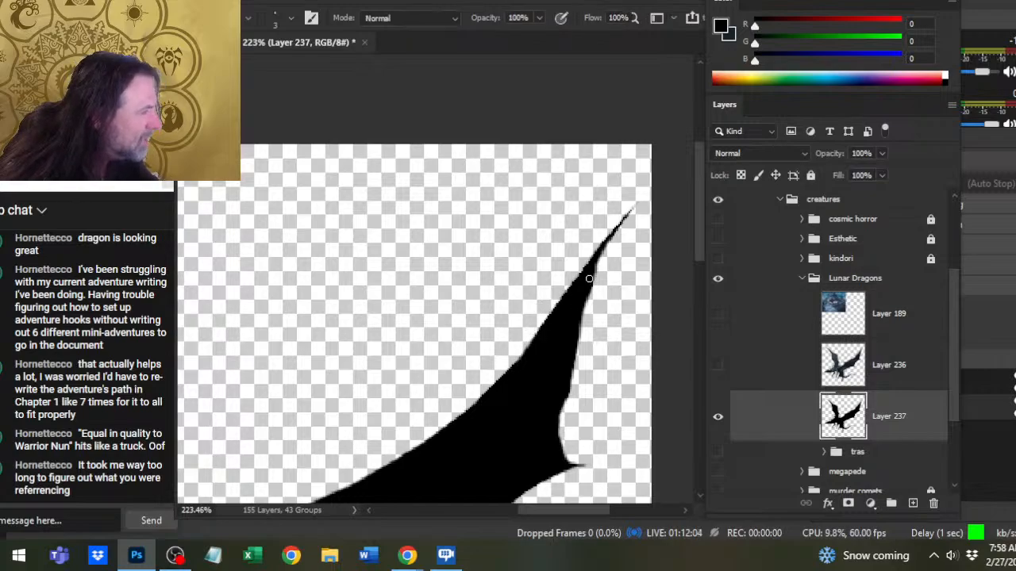
{"action": "mouse_move", "coordinate": [610, 241]}
{"action": "left_mouse_down"}
{"action": "mouse_move", "coordinate": [594, 269]}
{"action": "mouse_move", "coordinate": [627, 219]}
{"action": "mouse_move", "coordinate": [611, 259]}
{"action": "mouse_move", "coordinate": [635, 201]}
{"action": "left_mouse_up"}
{"action": "key", "text": "e"}
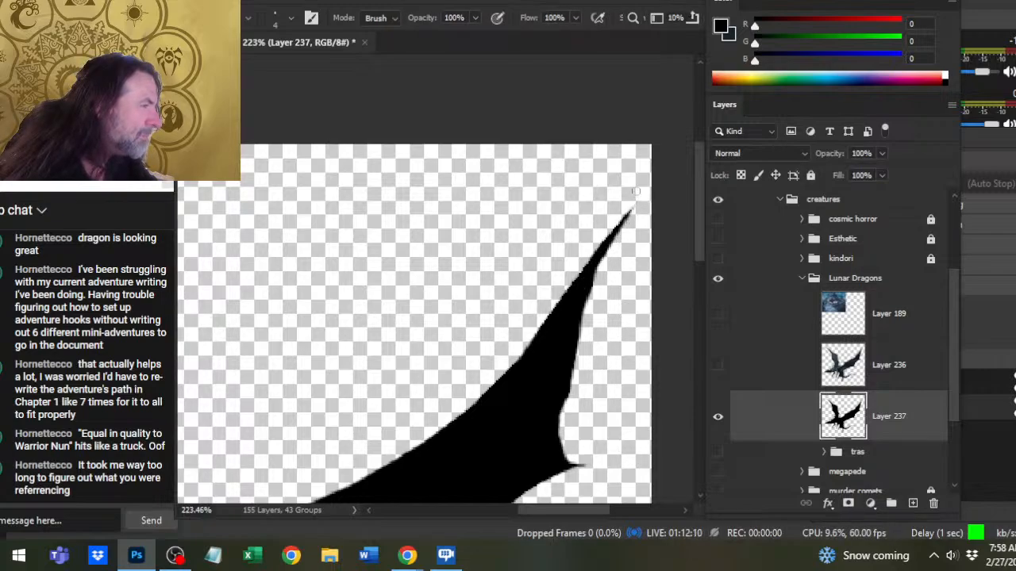
{"action": "key", "text": "b"}
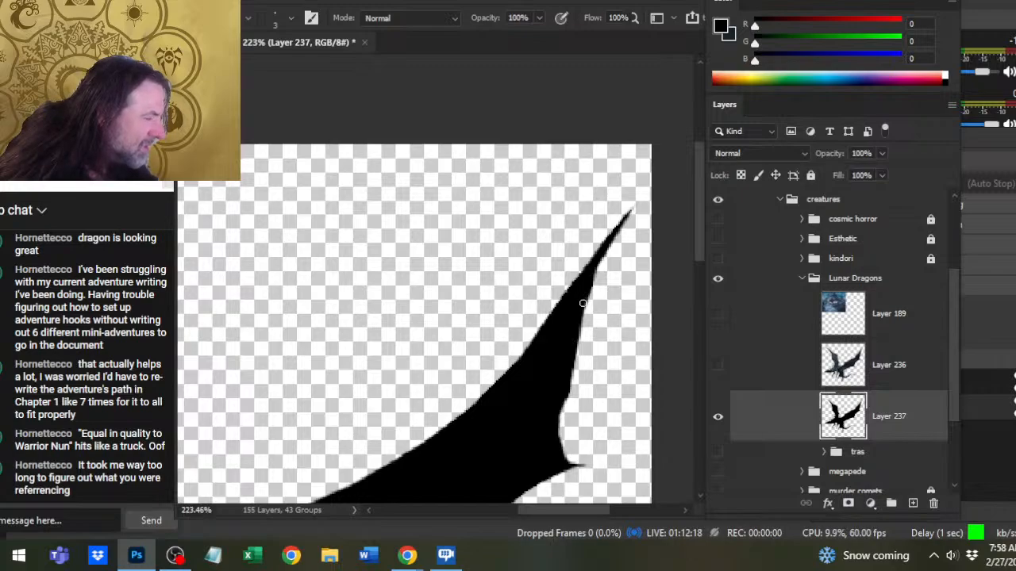
{"action": "key", "text": "e"}
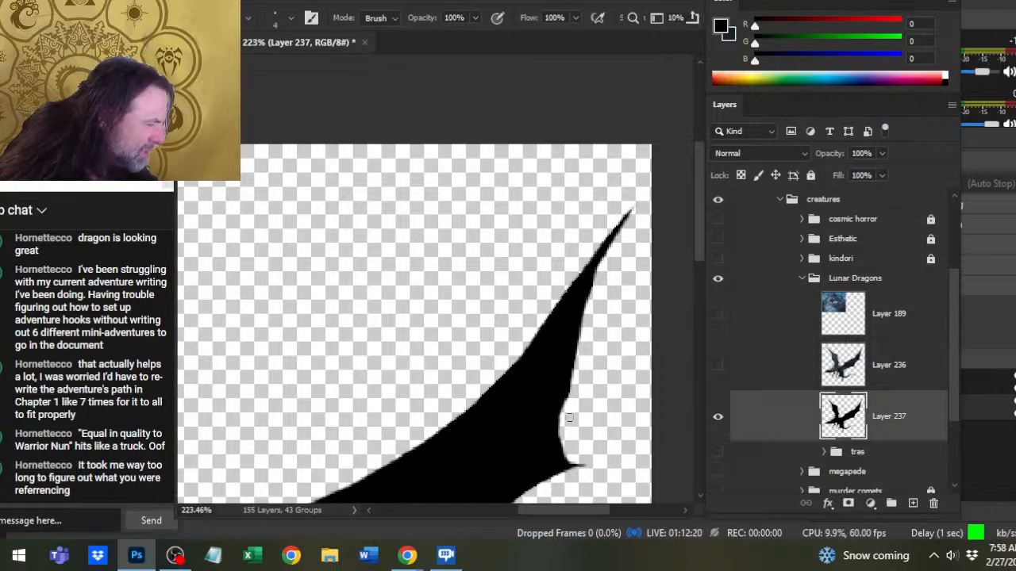
- Erase rough pixels along the scalloped trailing edge between the large wing's two lower claw points on Layer 237
{"action": "mouse_move", "coordinate": [566, 421]}
{"action": "left_mouse_down"}
{"action": "mouse_move", "coordinate": [567, 441]}
{"action": "mouse_move", "coordinate": [585, 334]}
{"action": "left_mouse_up"}
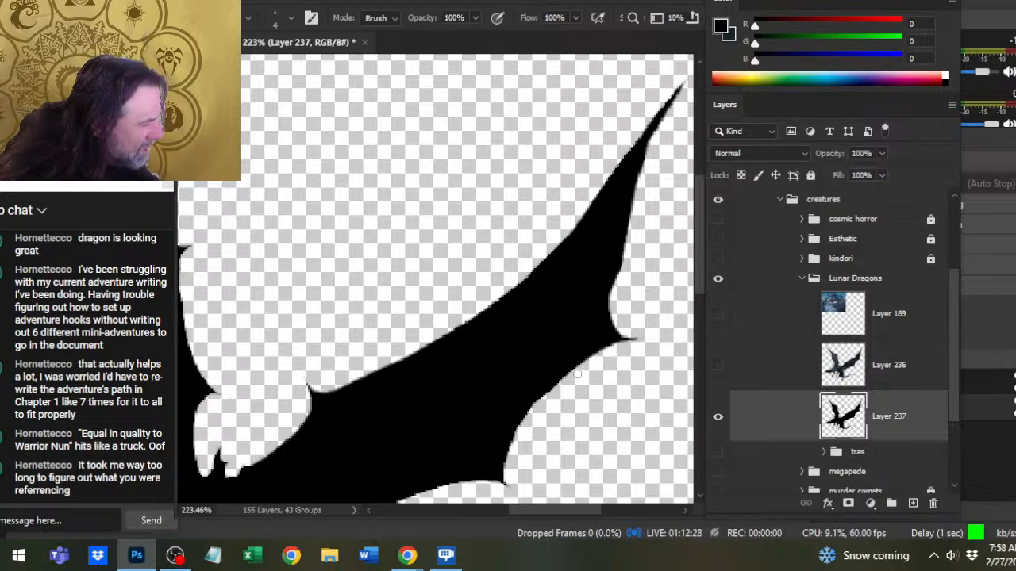
{"action": "left_click_drag", "start_coordinate": [533, 406], "coordinate": [508, 477]}
{"action": "mouse_move", "coordinate": [515, 441]}
{"action": "left_mouse_down"}
{"action": "mouse_move", "coordinate": [509, 469]}
{"action": "mouse_move", "coordinate": [569, 374]}
{"action": "left_mouse_up"}
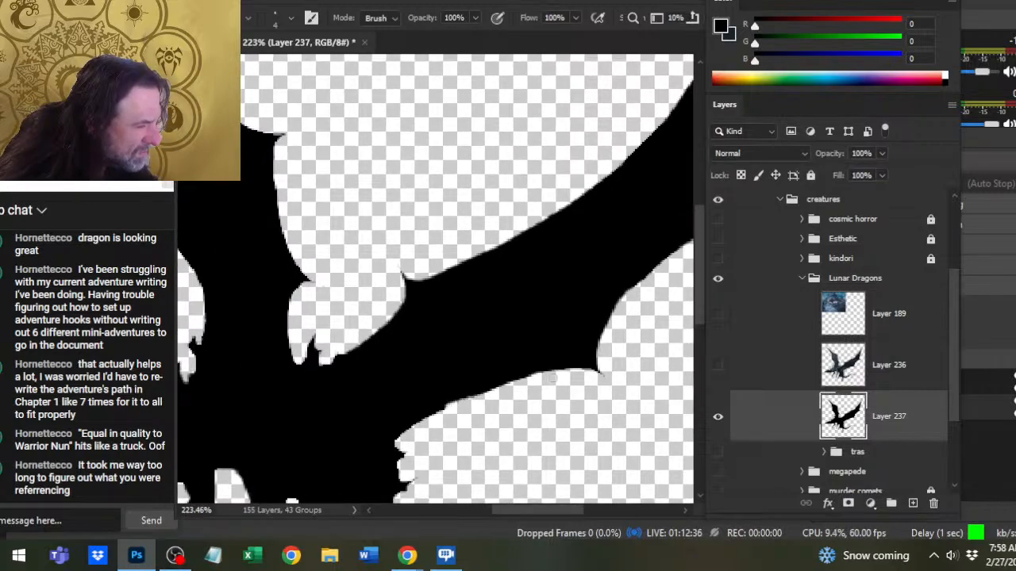
- Smooth the large wing's lower edge from the back spikes to the inner claw point with the black brush
{"action": "key", "text": "b"}
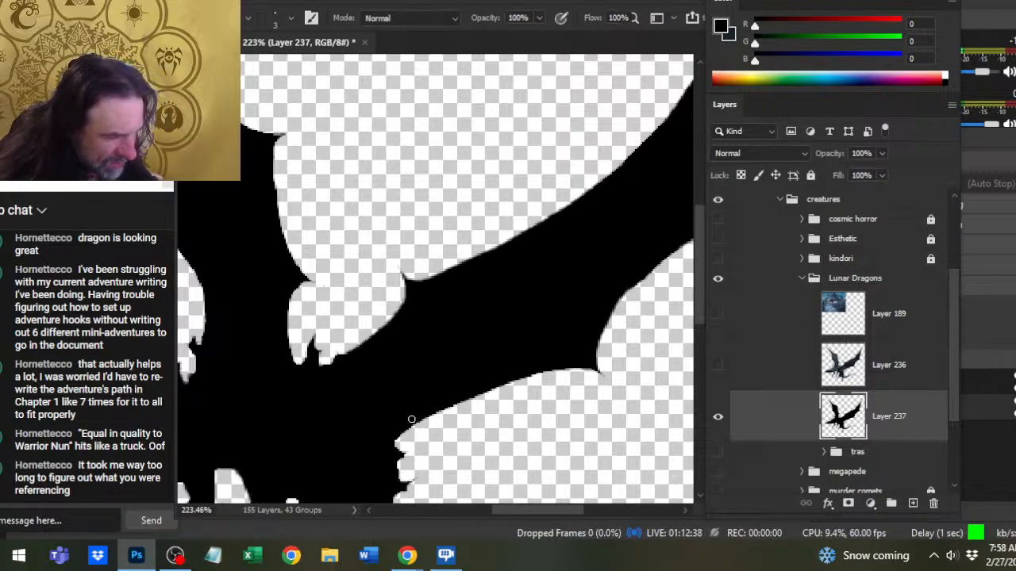
{"action": "left_click_drag", "start_coordinate": [396, 440], "coordinate": [450, 409]}
{"action": "key", "text": "ctrl+z"}
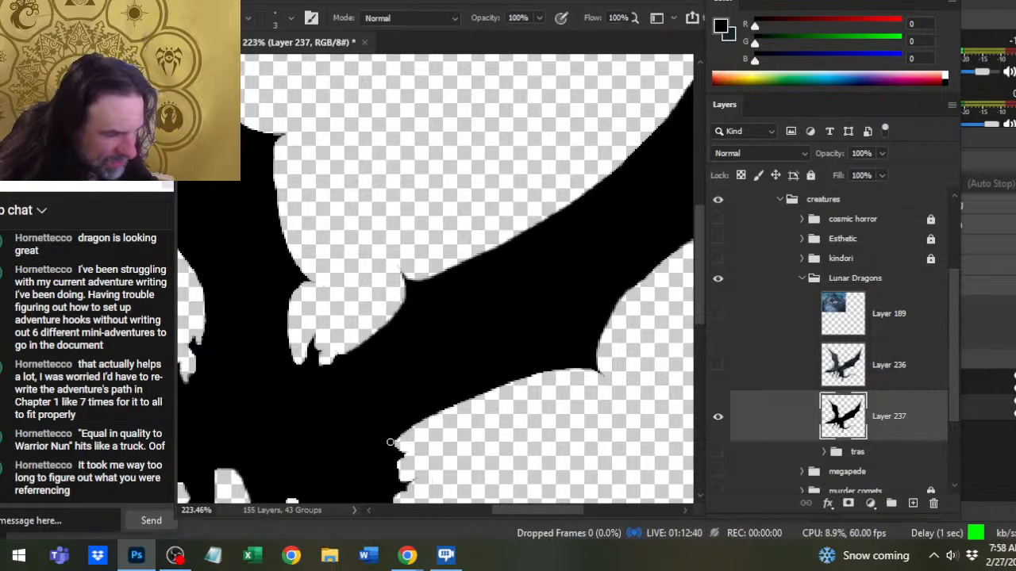
{"action": "mouse_move", "coordinate": [390, 442]}
{"action": "left_mouse_down"}
{"action": "mouse_move", "coordinate": [523, 377]}
{"action": "mouse_move", "coordinate": [595, 369]}
{"action": "left_mouse_up"}
{"action": "key", "text": "e"}
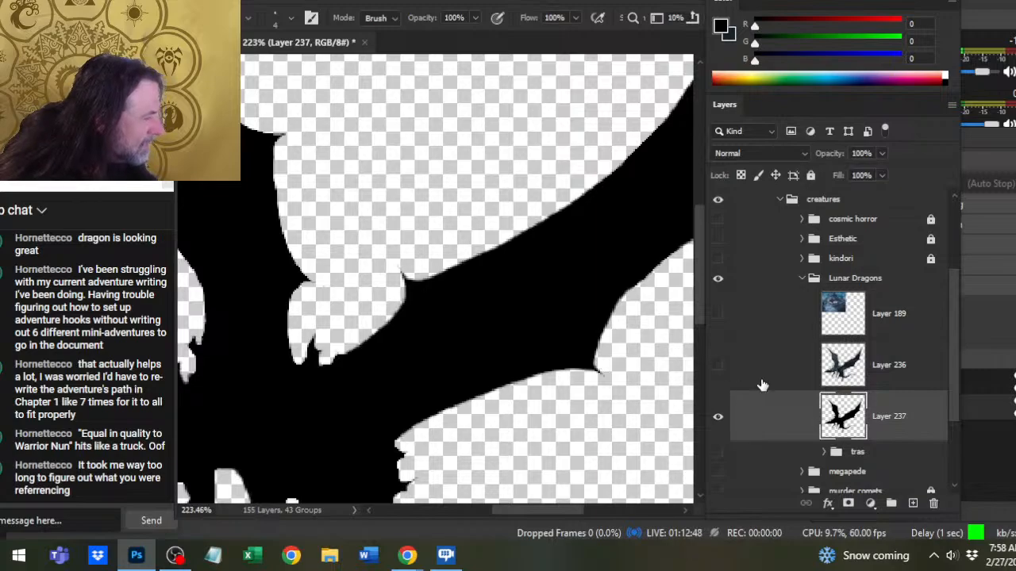
- Toggle Layer 236's visibility at different zoom levels to compare the painted dragon with its black silhouette
{"action": "left_click", "coordinate": [718, 366]}
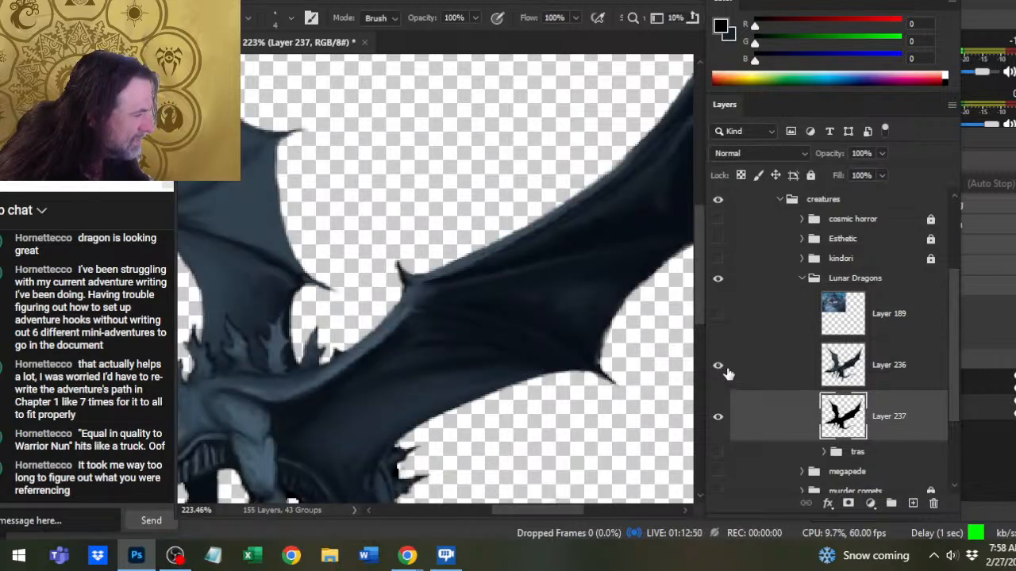
{"action": "left_click", "coordinate": [718, 366]}
{"action": "key", "text": "z"}
{"action": "left_click_drag", "start_coordinate": [588, 365], "coordinate": [517, 333]}
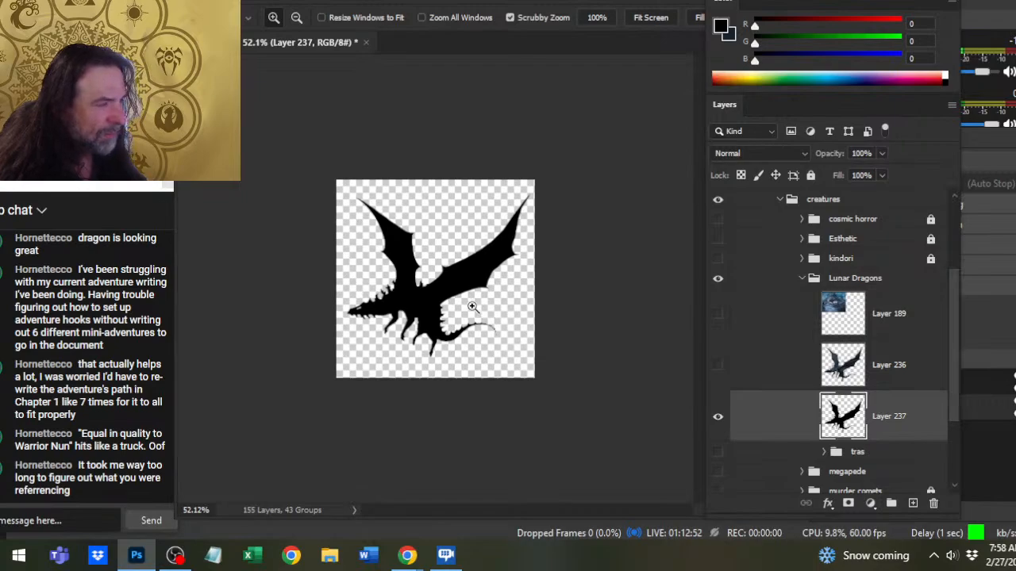
{"action": "left_click_drag", "start_coordinate": [471, 307], "coordinate": [550, 314]}
{"action": "key", "text": "e"}
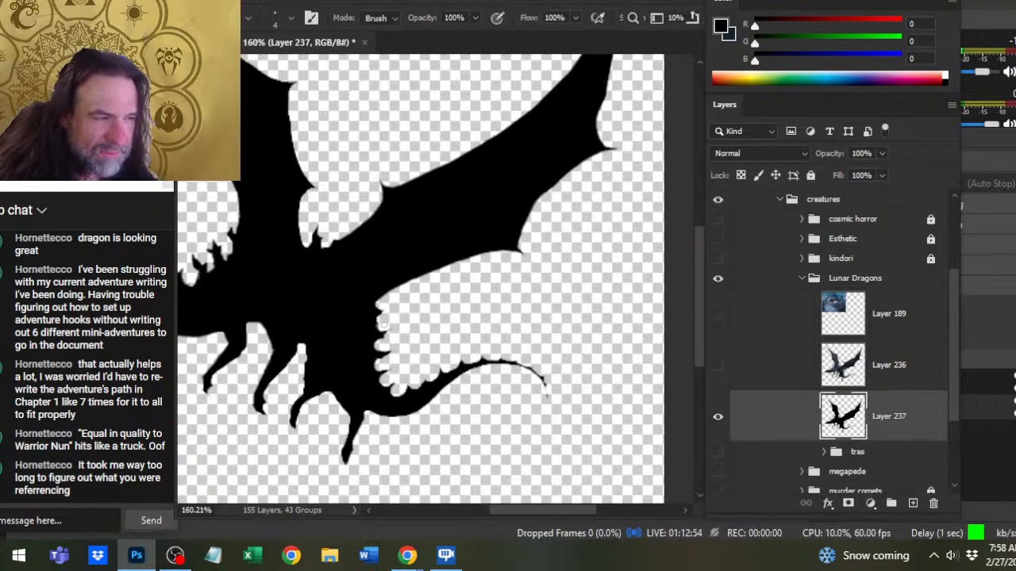
{"action": "left_click", "coordinate": [718, 365]}
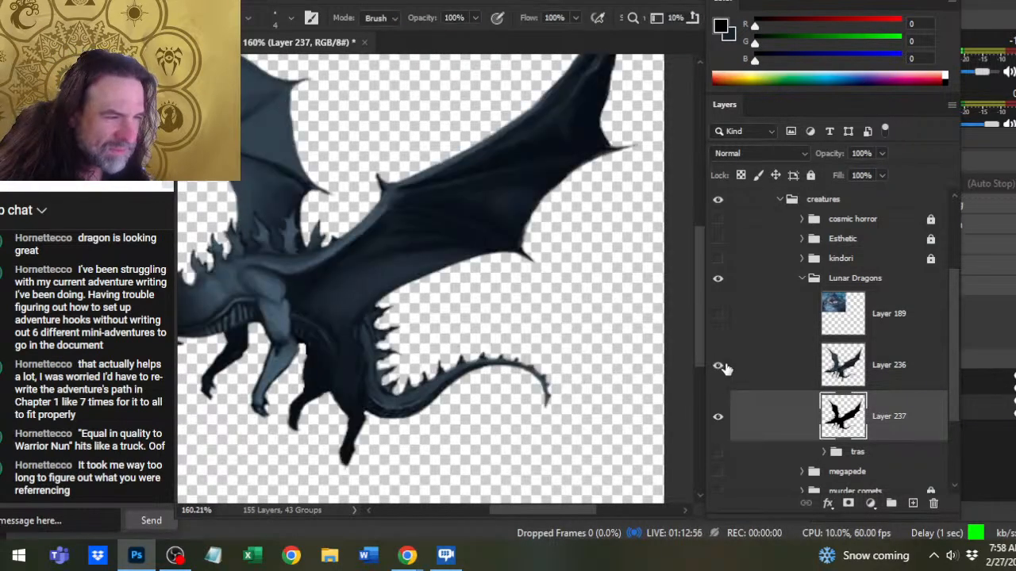
{"action": "left_click", "coordinate": [719, 365]}
- Reshape the topmost back spikes beneath the large wing on Layer 237 with the black brush and eraser
{"action": "key", "text": "z"}
{"action": "mouse_move", "coordinate": [350, 348]}
{"action": "left_mouse_down"}
{"action": "mouse_move", "coordinate": [415, 346]}
{"action": "mouse_move", "coordinate": [399, 289]}
{"action": "mouse_move", "coordinate": [408, 262]}
{"action": "mouse_move", "coordinate": [395, 264]}
{"action": "mouse_move", "coordinate": [406, 272]}
{"action": "left_mouse_up"}
{"action": "key", "text": "b"}
{"action": "key", "text": "e"}
{"action": "key", "text": "b"}
{"action": "key", "text": "e"}
{"action": "key", "text": "b"}
{"action": "key", "text": "e"}
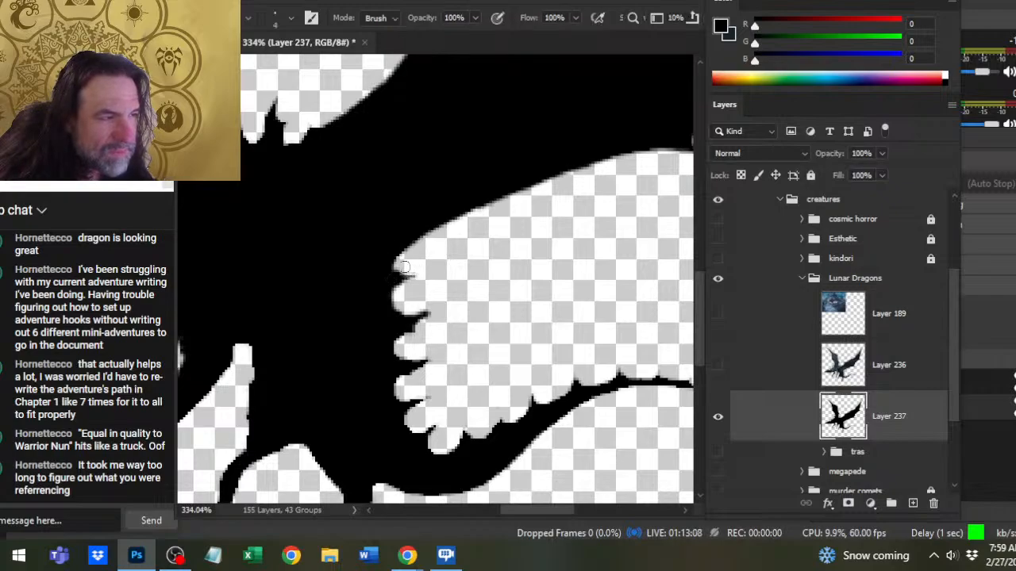
- Sharpen the lower spikes along the dragon's hindquarters on Layer 237 with alternating black brush and eraser strokes
{"action": "scroll", "coordinate": [423, 317], "scroll_direction": "down", "scroll_amount": 3}
{"action": "scroll", "coordinate": [423, 318], "scroll_direction": "left", "scroll_amount": 1}
{"action": "key", "text": "b"}
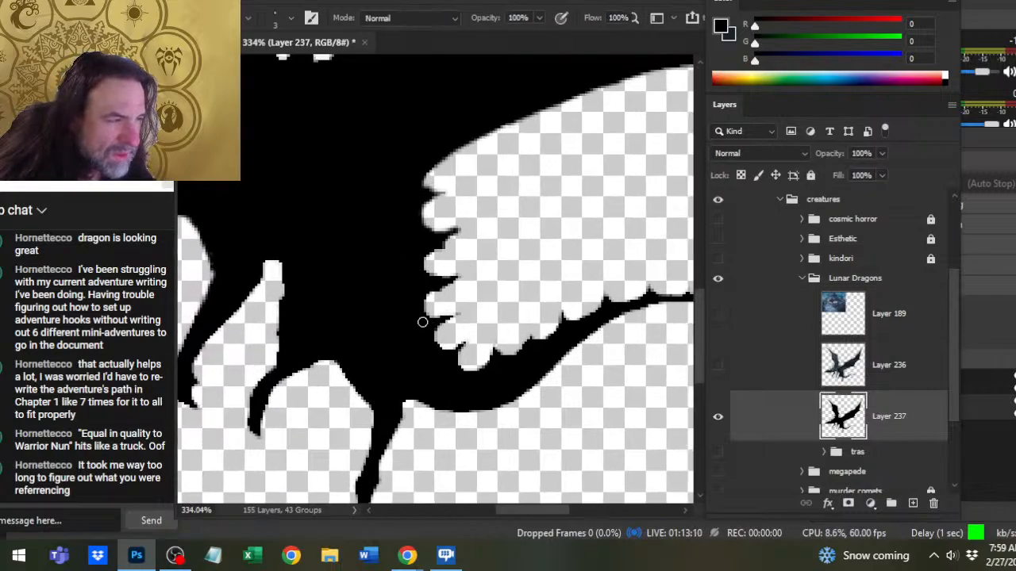
{"action": "mouse_move", "coordinate": [422, 322]}
{"action": "left_mouse_down"}
{"action": "mouse_move", "coordinate": [451, 303]}
{"action": "mouse_move", "coordinate": [453, 328]}
{"action": "mouse_move", "coordinate": [467, 318]}
{"action": "mouse_move", "coordinate": [426, 326]}
{"action": "mouse_move", "coordinate": [456, 295]}
{"action": "left_mouse_up"}
{"action": "key", "text": "e"}
{"action": "key", "text": "b"}
{"action": "key", "text": "e"}
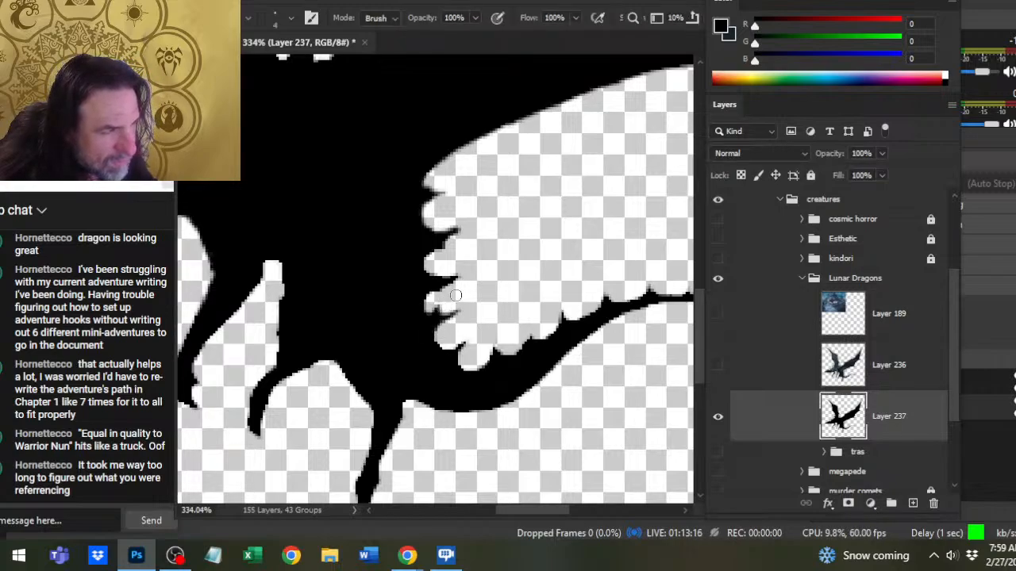
- Define the spikes around the base of the tail on Layer 237 by painting their points and erasing the gaps between them
{"action": "key", "text": "b"}
{"action": "left_click_drag", "start_coordinate": [457, 350], "coordinate": [444, 355]}
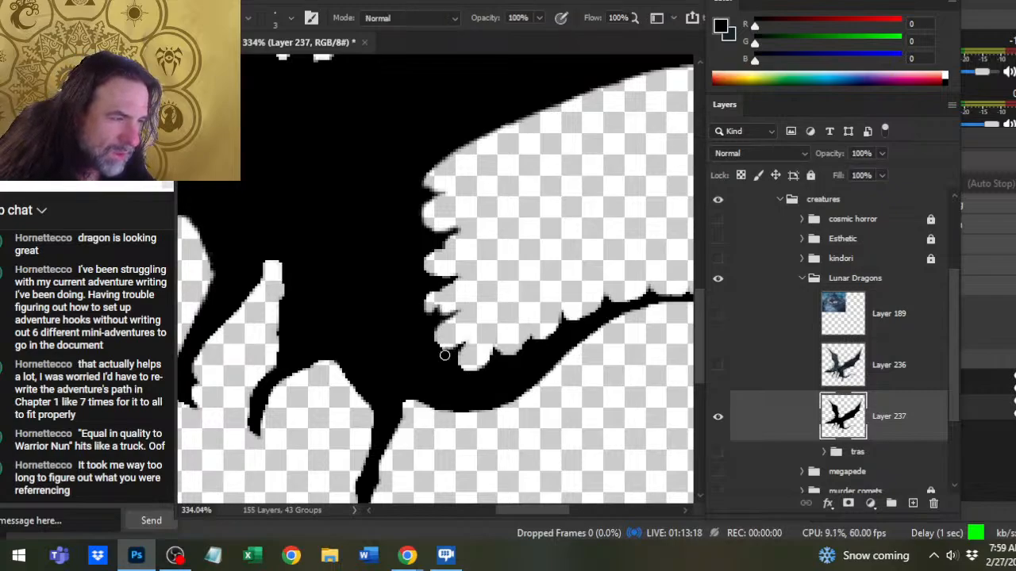
{"action": "key", "text": "e"}
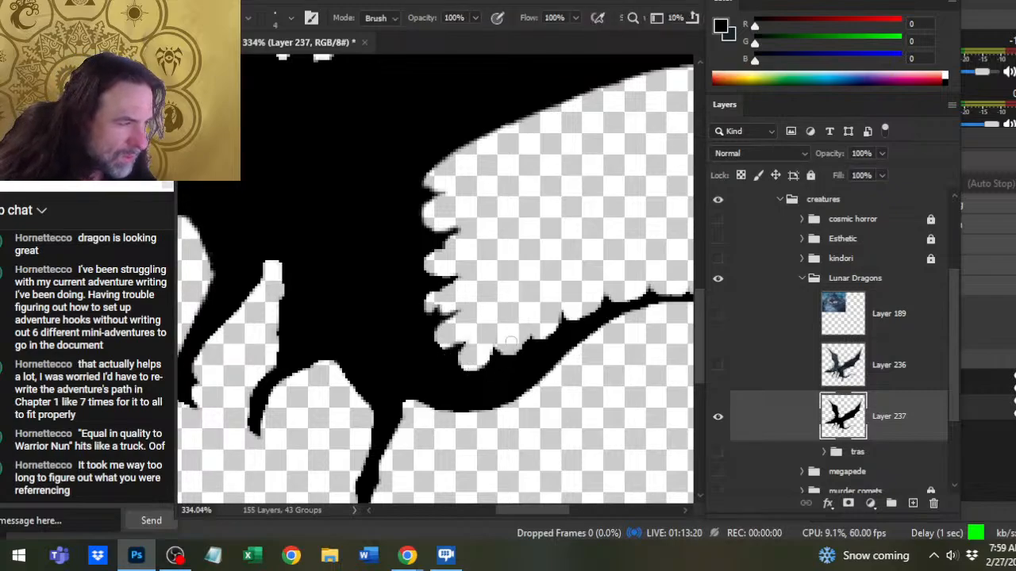
{"action": "mouse_move", "coordinate": [514, 355]}
{"action": "left_mouse_down"}
{"action": "mouse_move", "coordinate": [494, 372]}
{"action": "mouse_move", "coordinate": [494, 361]}
{"action": "mouse_move", "coordinate": [537, 373]}
{"action": "mouse_move", "coordinate": [477, 399]}
{"action": "left_mouse_up"}
{"action": "key", "text": "b"}
{"action": "key", "text": "e"}
{"action": "key", "text": "b"}
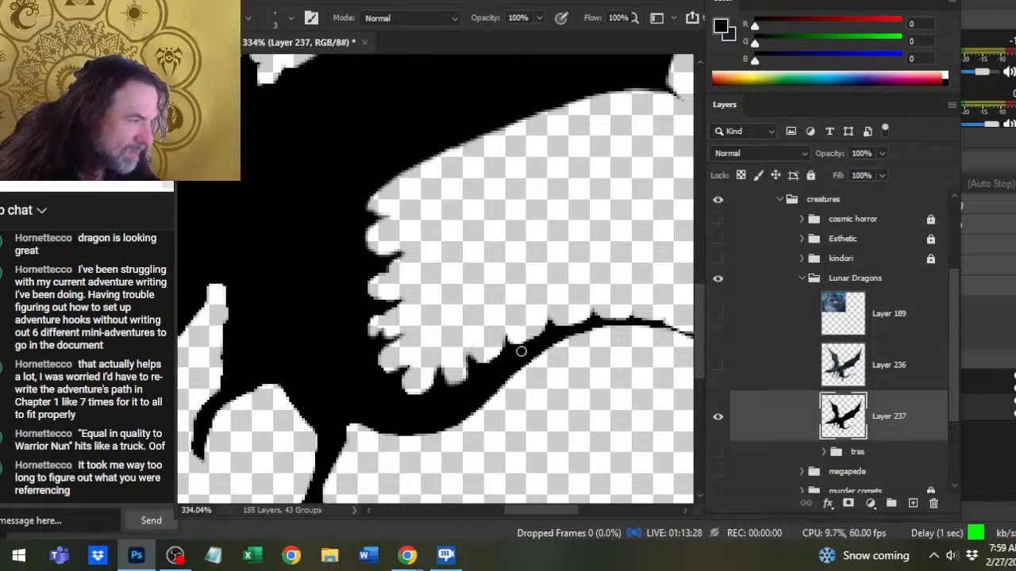
{"action": "key", "text": "z"}
{"action": "left_click_drag", "start_coordinate": [551, 370], "coordinate": [524, 430]}
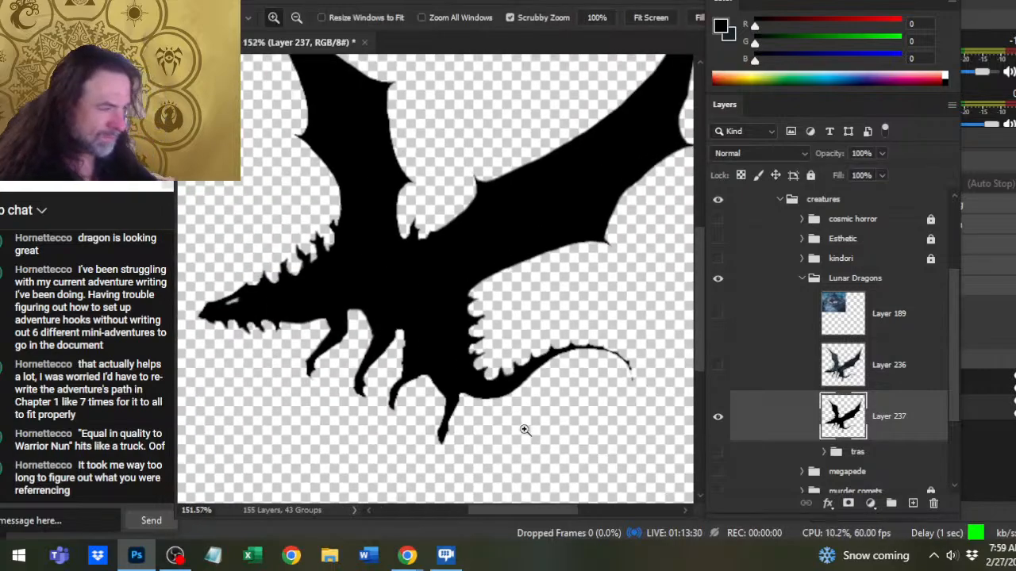
- Show Layer 236 over the black silhouette and inspect the dragon's tail, wings and overall outline at different magnifications
{"action": "key", "text": "b"}
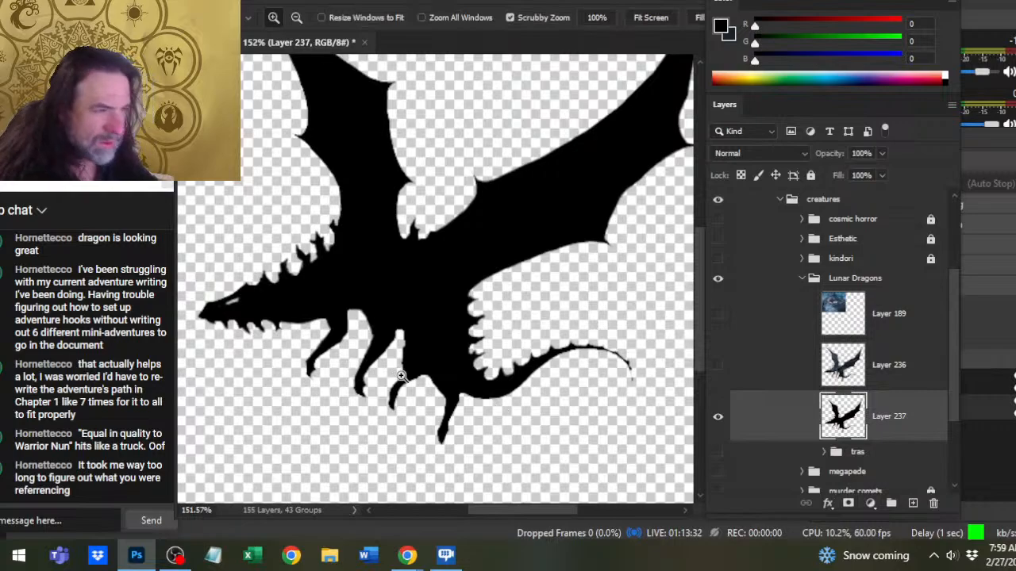
{"action": "left_click_drag", "start_coordinate": [347, 351], "coordinate": [422, 344]}
{"action": "left_click_drag", "start_coordinate": [558, 357], "coordinate": [511, 354]}
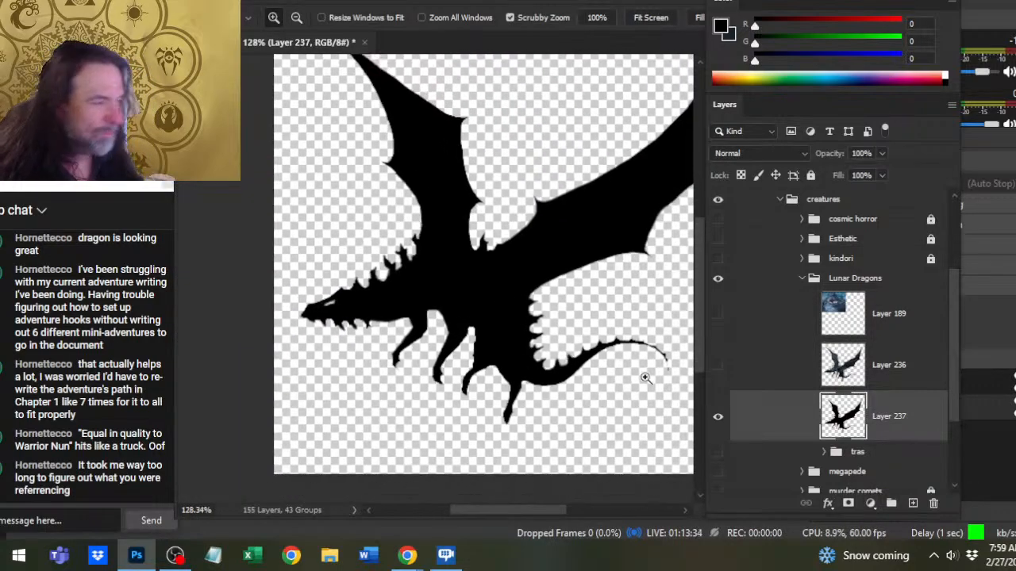
{"action": "left_click", "coordinate": [718, 365]}
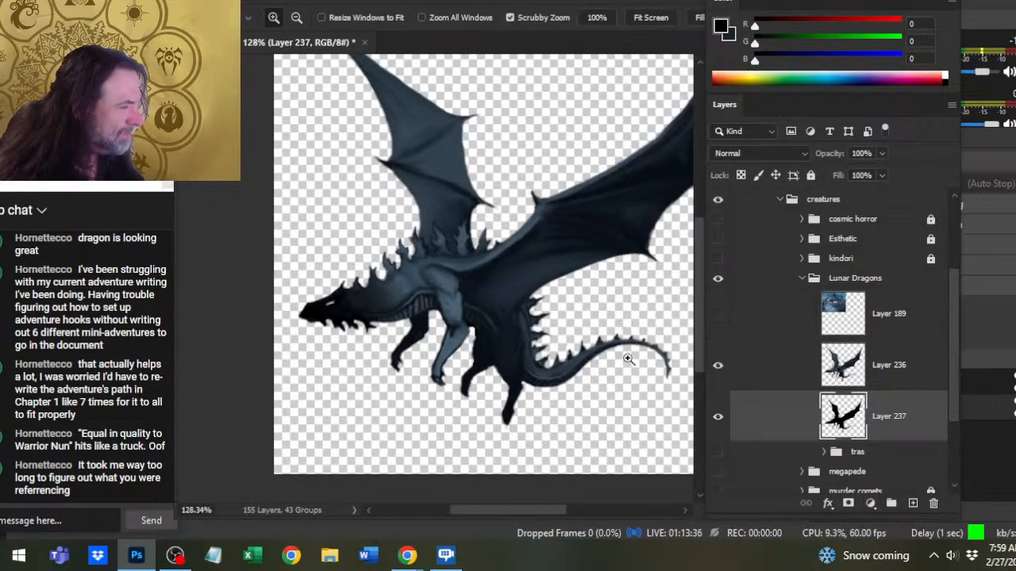
{"action": "left_click_drag", "start_coordinate": [600, 334], "coordinate": [655, 342]}
{"action": "left_click_drag", "start_coordinate": [554, 330], "coordinate": [527, 359]}
{"action": "left_click_drag", "start_coordinate": [584, 384], "coordinate": [528, 404]}
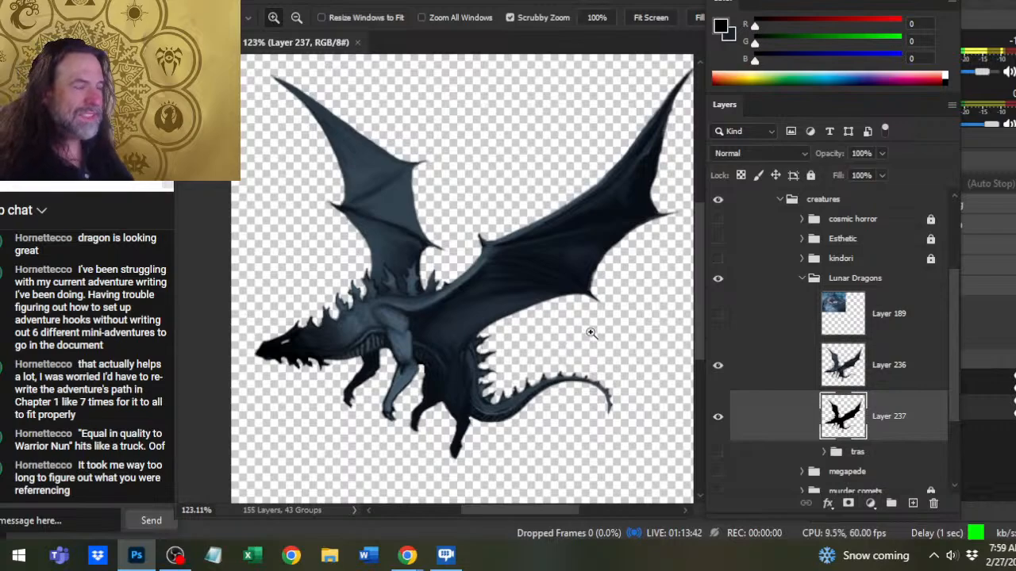
{"action": "left_click_drag", "start_coordinate": [591, 332], "coordinate": [532, 318]}
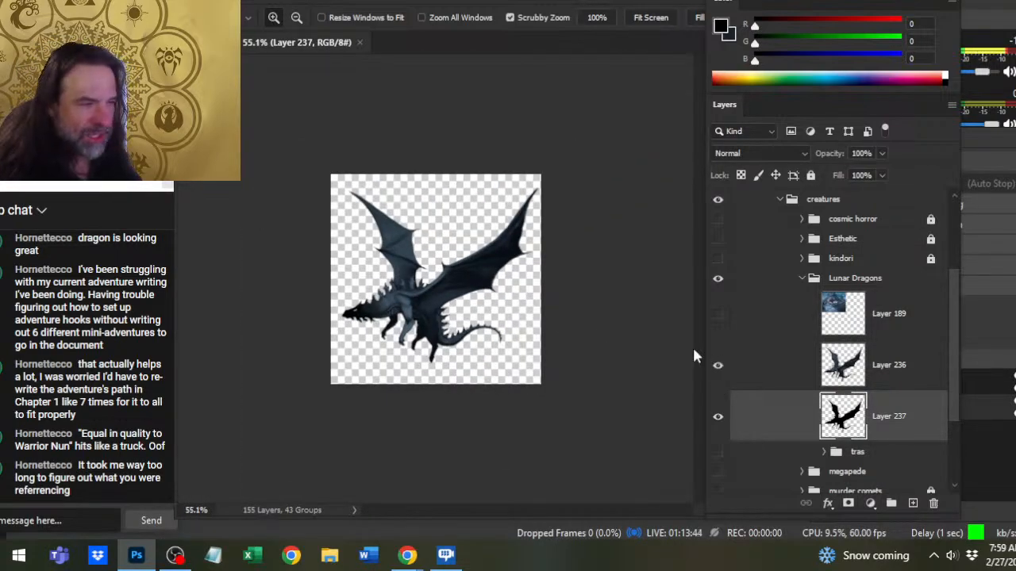
- Compare the painted dragon with its silhouette at 100% by hiding and reshowing Layer 236, and save the document
{"action": "key", "text": "ctrl+1"}
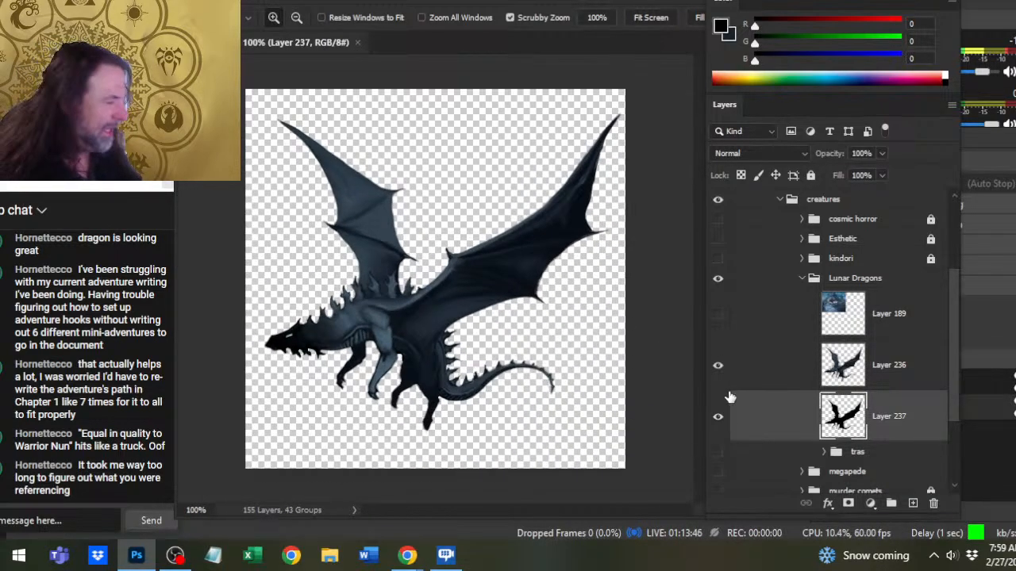
{"action": "left_click", "coordinate": [718, 366]}
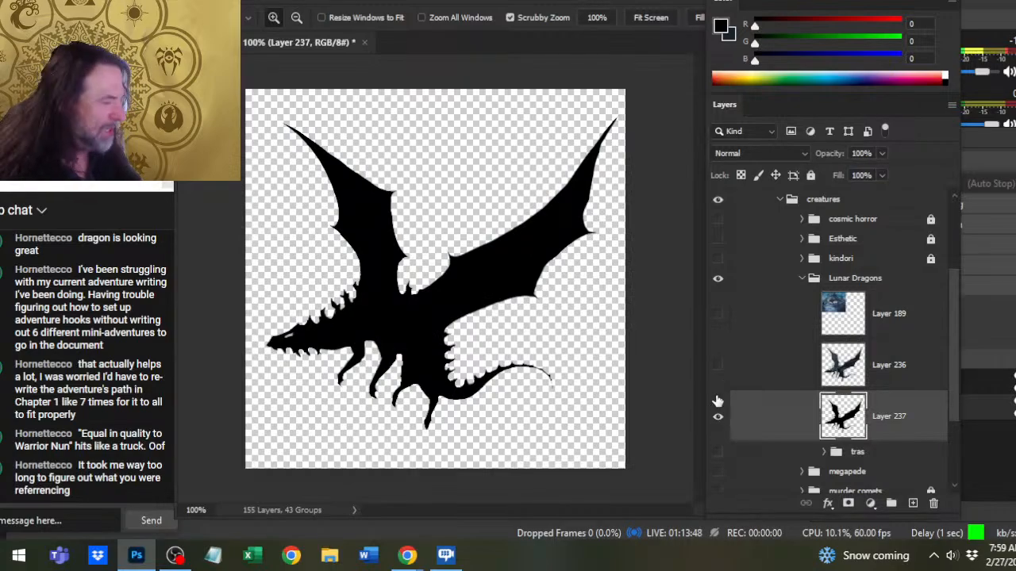
{"action": "left_click", "coordinate": [718, 366]}
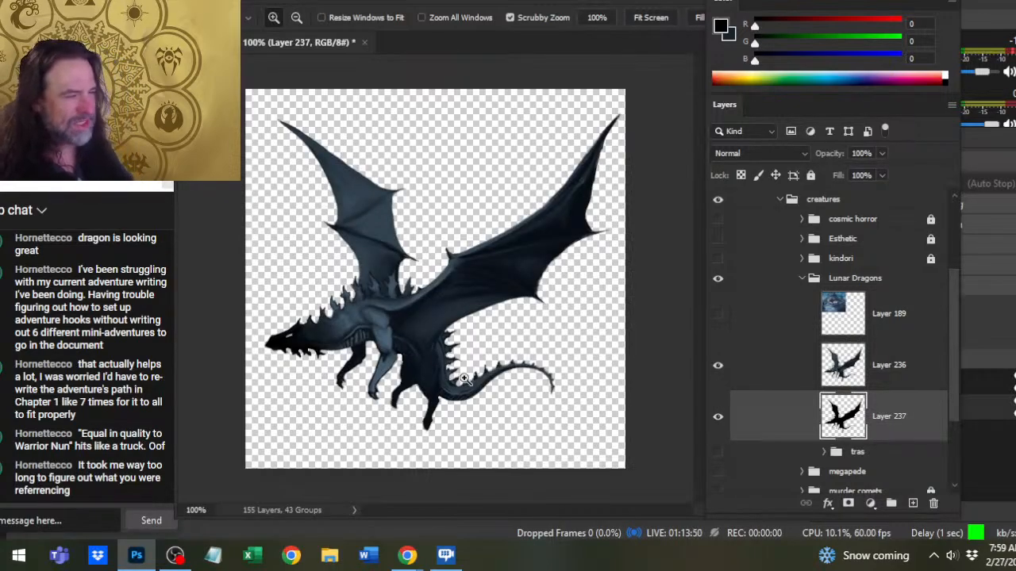
{"action": "left_click_drag", "start_coordinate": [527, 343], "coordinate": [518, 392]}
{"action": "key", "text": "ctrl+s"}
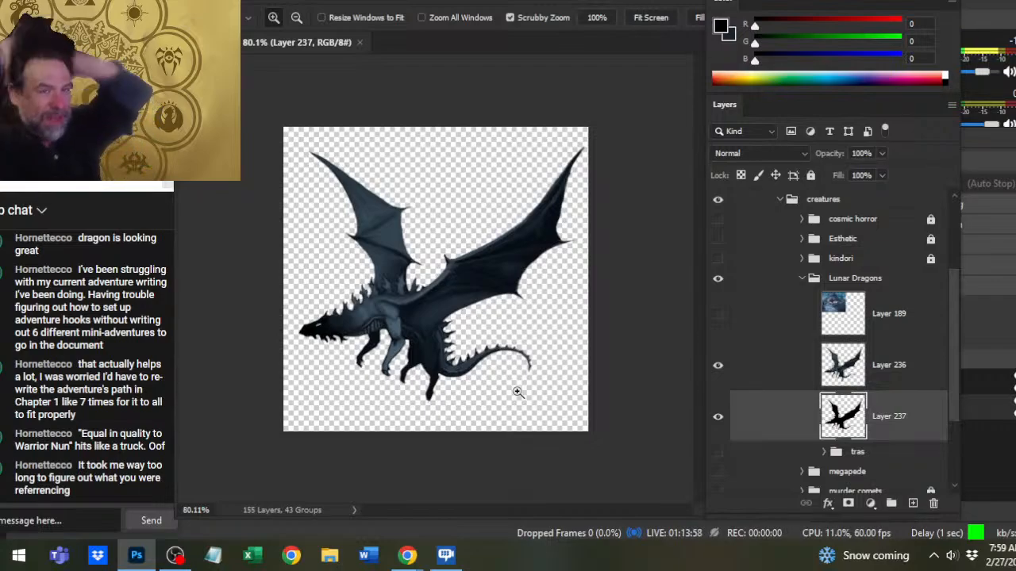
- Delete the tras group from Lunar Dragons, and collapse, lock and hide the Lunar Dragons group
{"action": "left_click", "coordinate": [800, 284]}
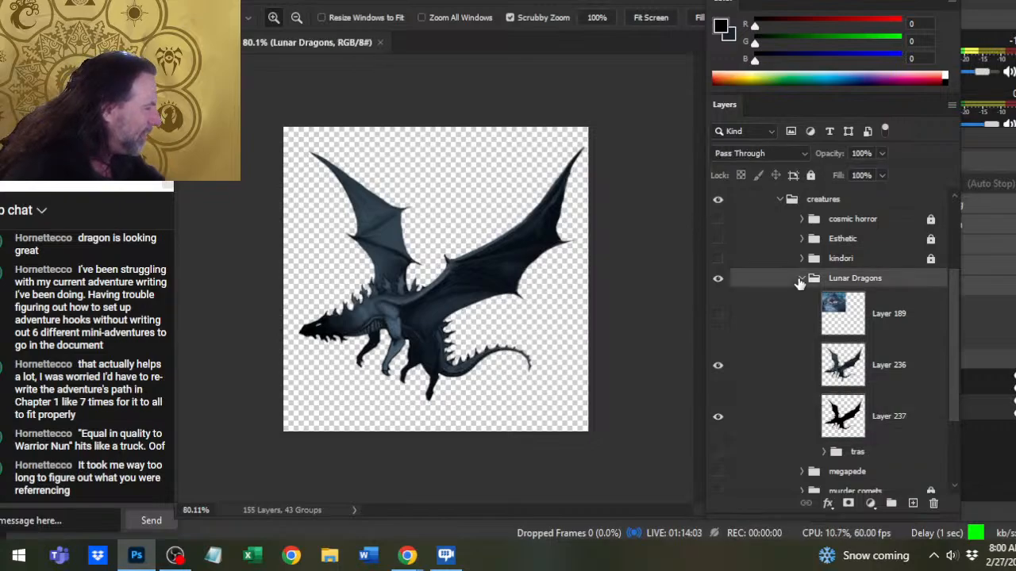
{"action": "left_click", "coordinate": [878, 454]}
{"action": "key", "text": "Delete"}
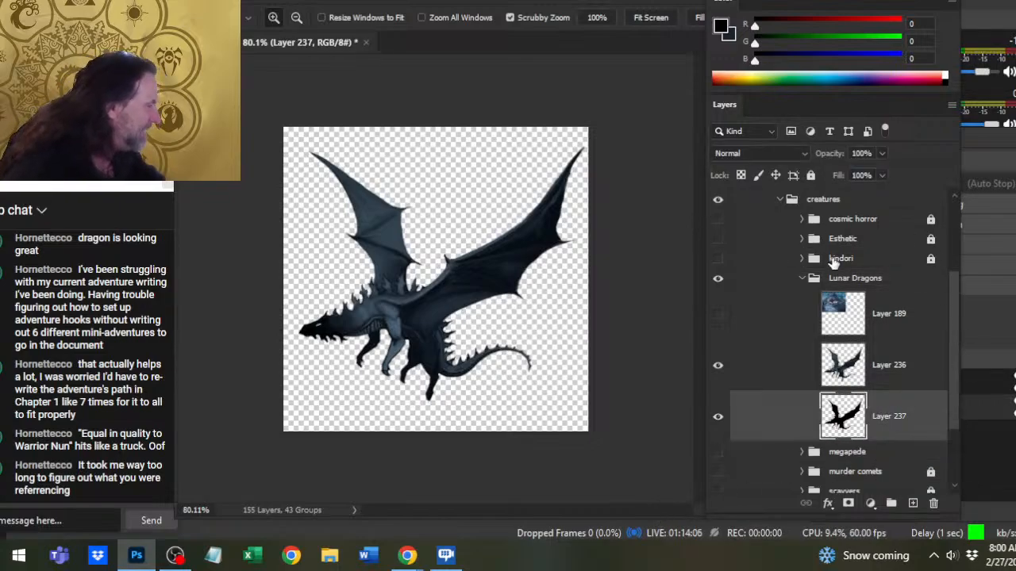
{"action": "left_click", "coordinate": [801, 281]}
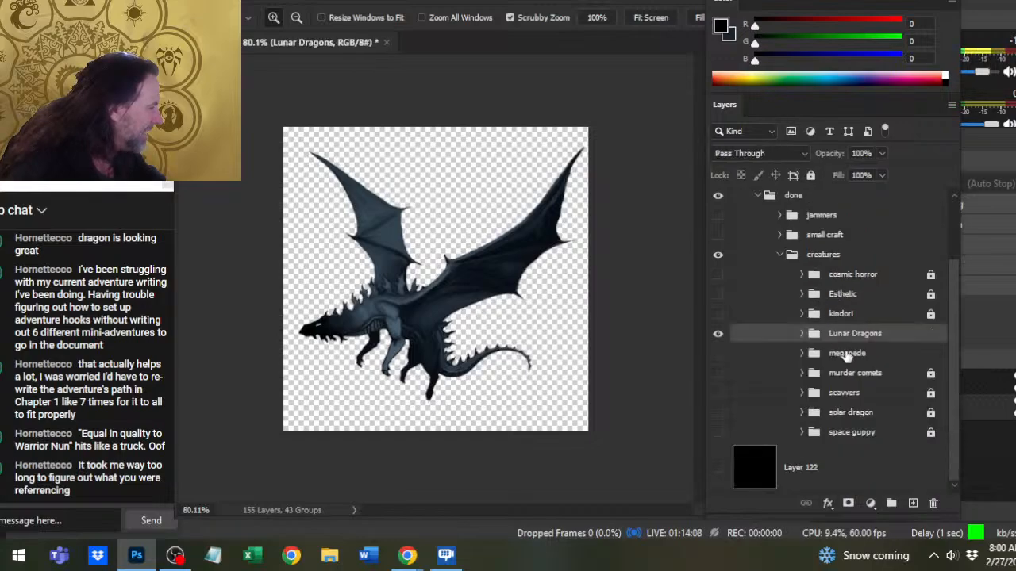
{"action": "left_click", "coordinate": [717, 333]}
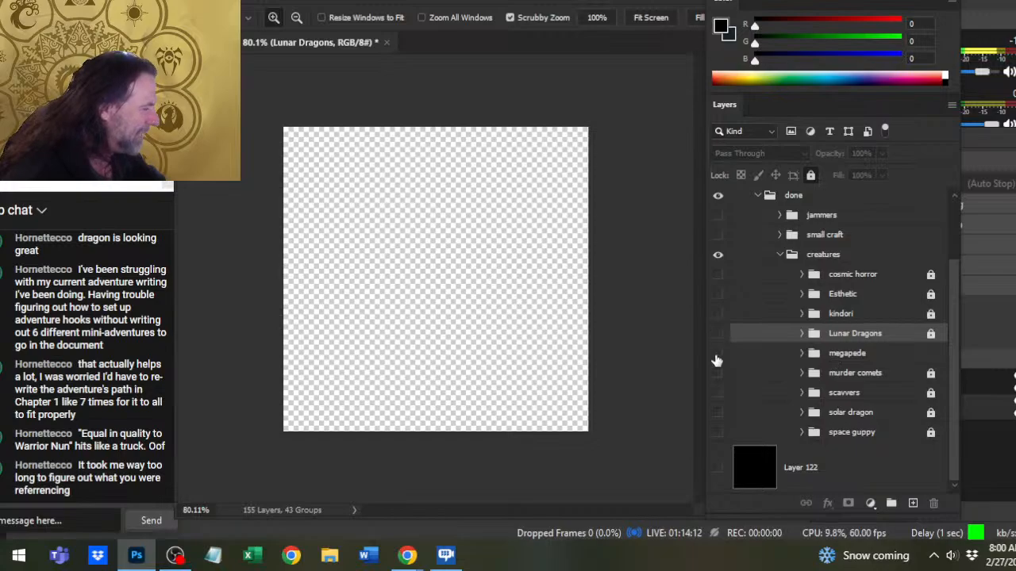
- Preview the megapede group on its own, restore the Lunar Dragons group's visibility, and save the document
{"action": "left_click", "coordinate": [717, 355]}
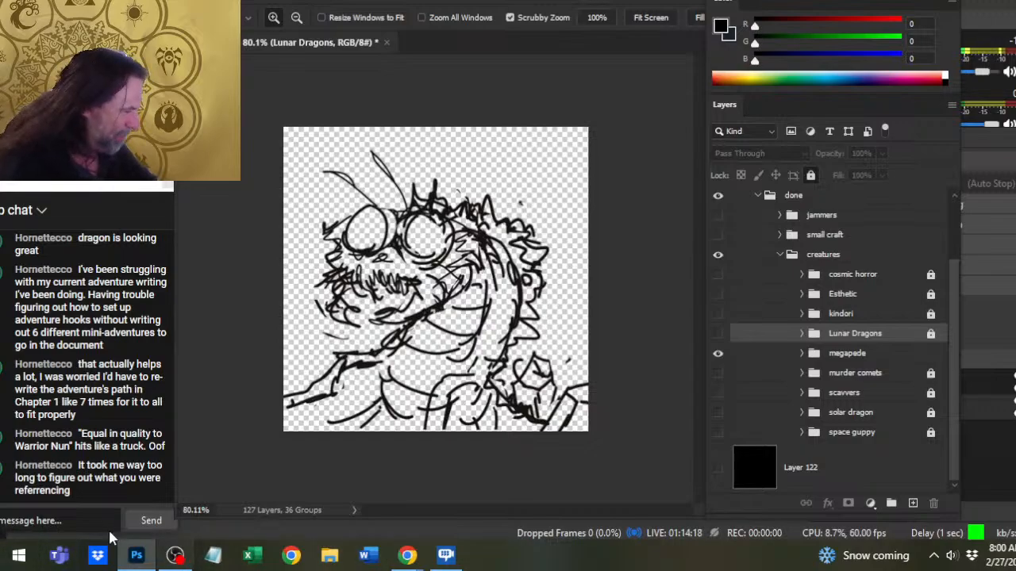
{"action": "left_click", "coordinate": [718, 354]}
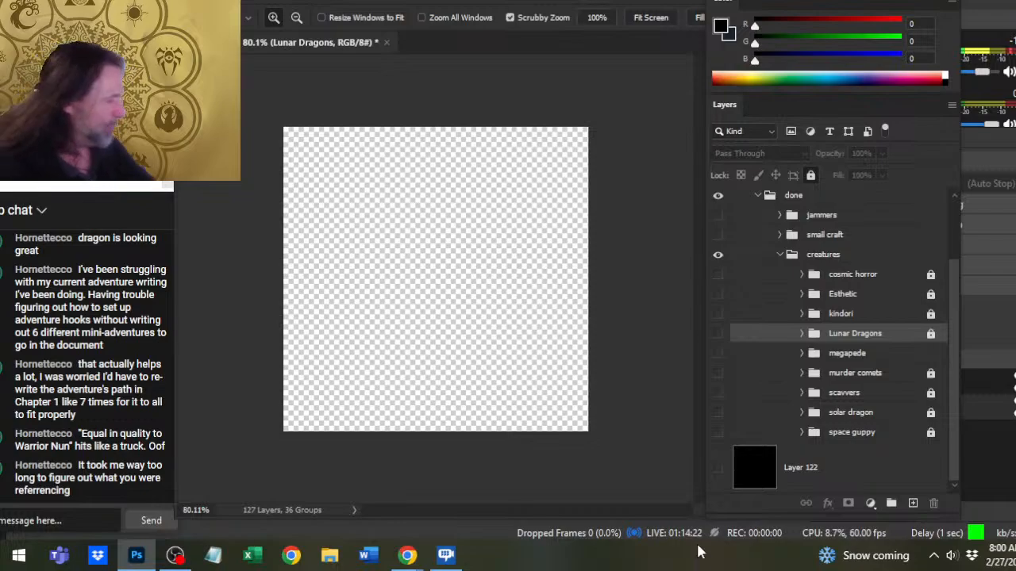
{"action": "left_click", "coordinate": [718, 333]}
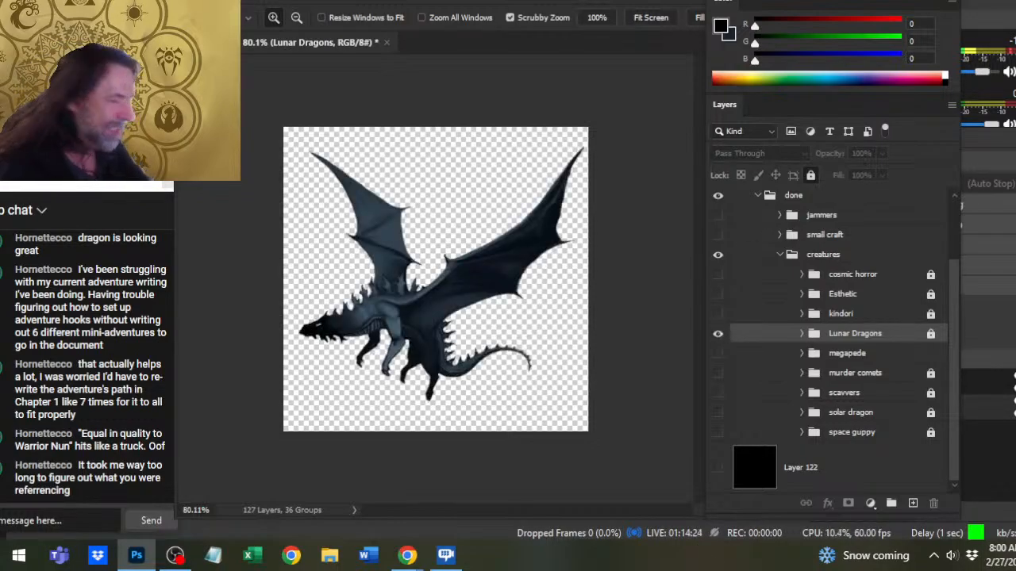
{"action": "key", "text": "ctrl+s"}
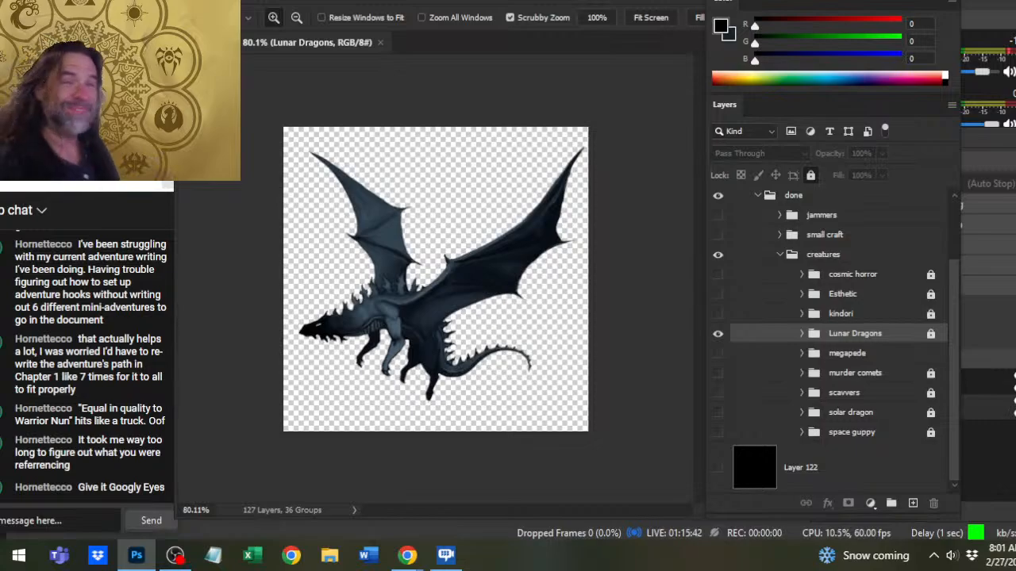
- Switch to the YouTube livestream page in Chrome and reduce the page zoom to view the live chat beside the video
{"action": "key", "text": "alt+Tab"}
{"action": "key", "text": "alt+Tab"}
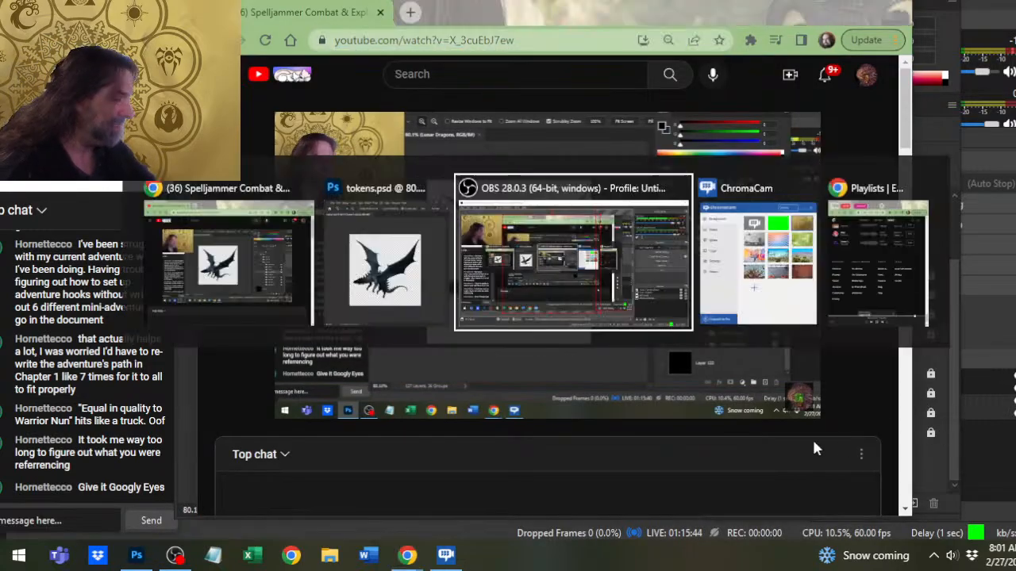
{"action": "key", "text": "Tab"}
{"action": "key", "text": "alt+shift+Tab"}
{"action": "key", "text": "alt+Tab"}
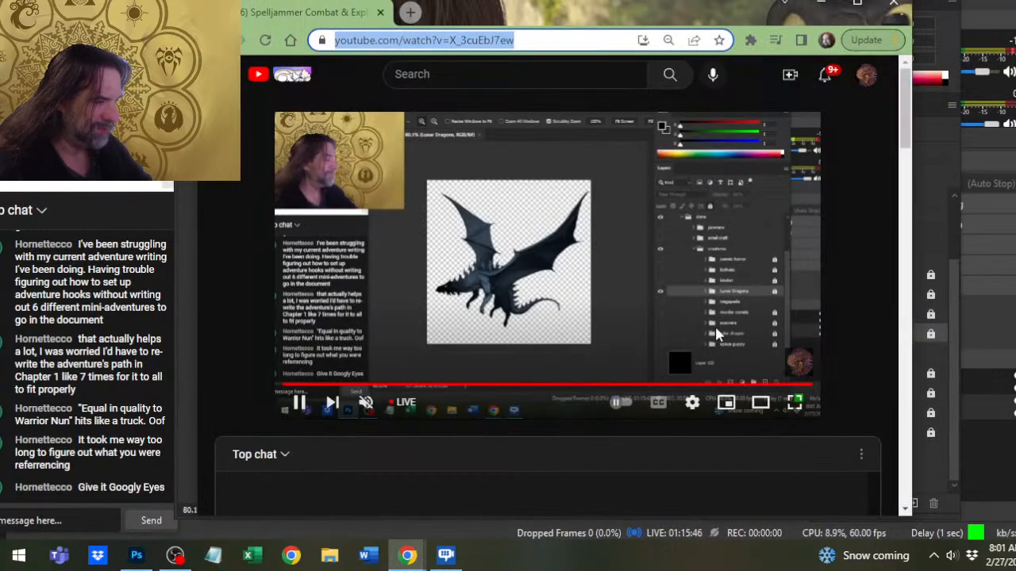
{"action": "key", "text": "ctrl+minus"}
{"action": "left_click", "coordinate": [488, 387]}
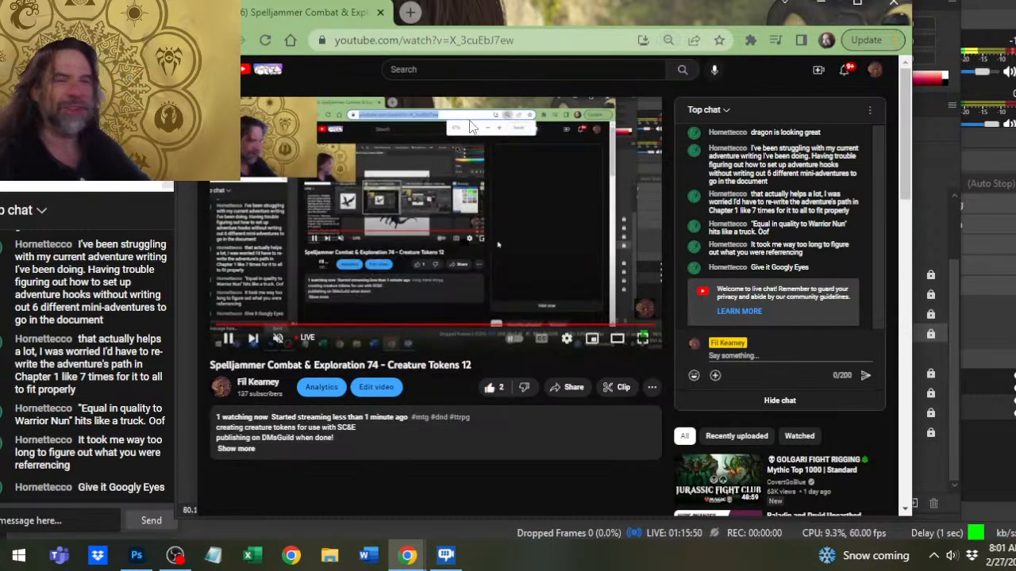
- Switch from the livestream page back to tokens.psd in Photoshop, and on to the OBS window
{"action": "key", "text": "alt+Tab"}
{"action": "key", "text": "alt+Tab"}
{"action": "key", "text": "Tab"}
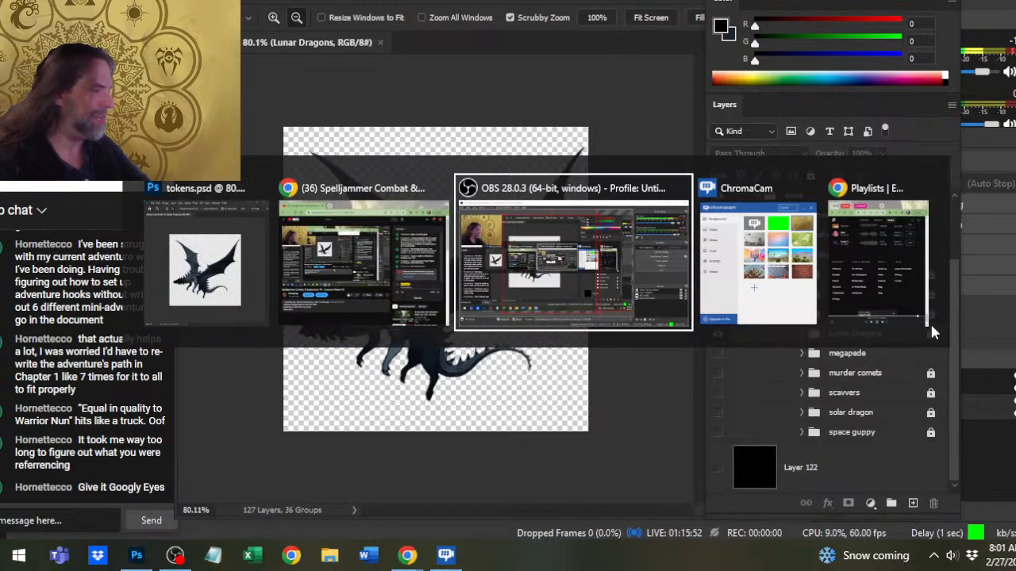